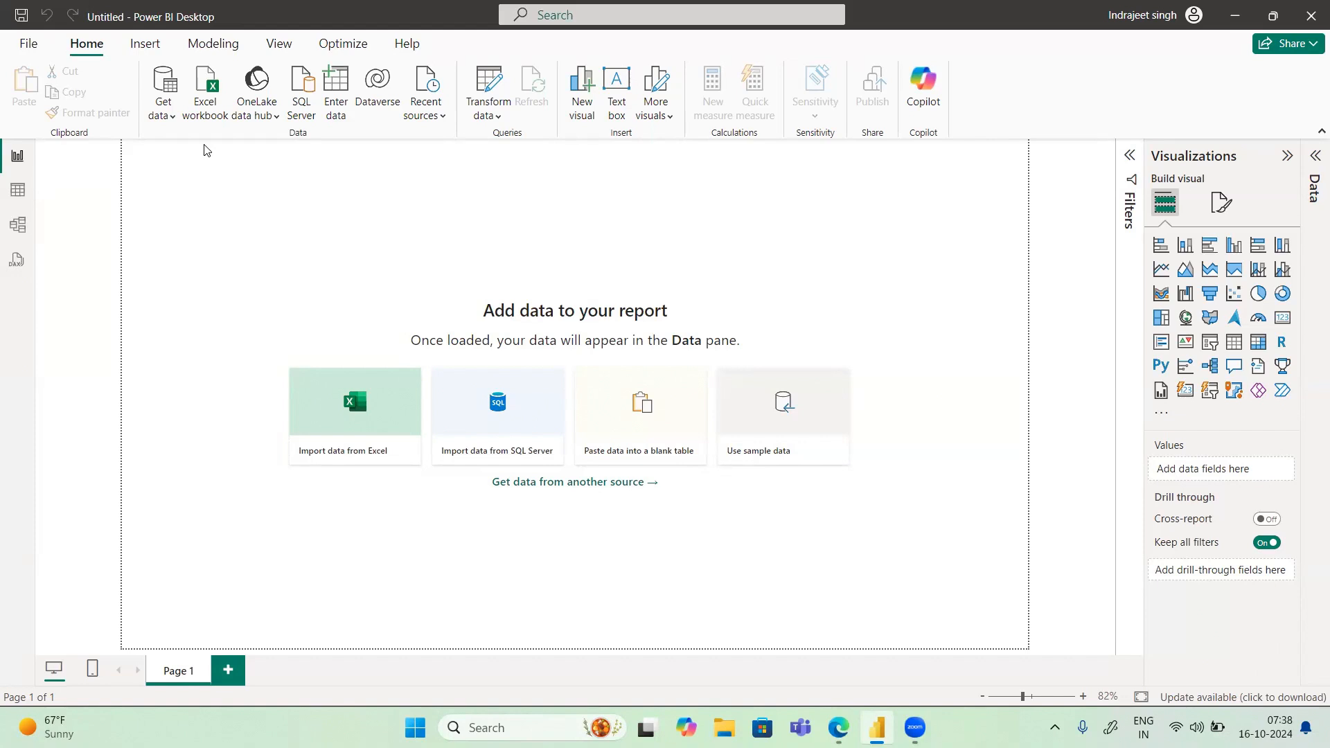
Connect to the Excel workbook Flipkart-Laptops.xlsx in the Downloads archive folder as a data source
left_click(158, 122)
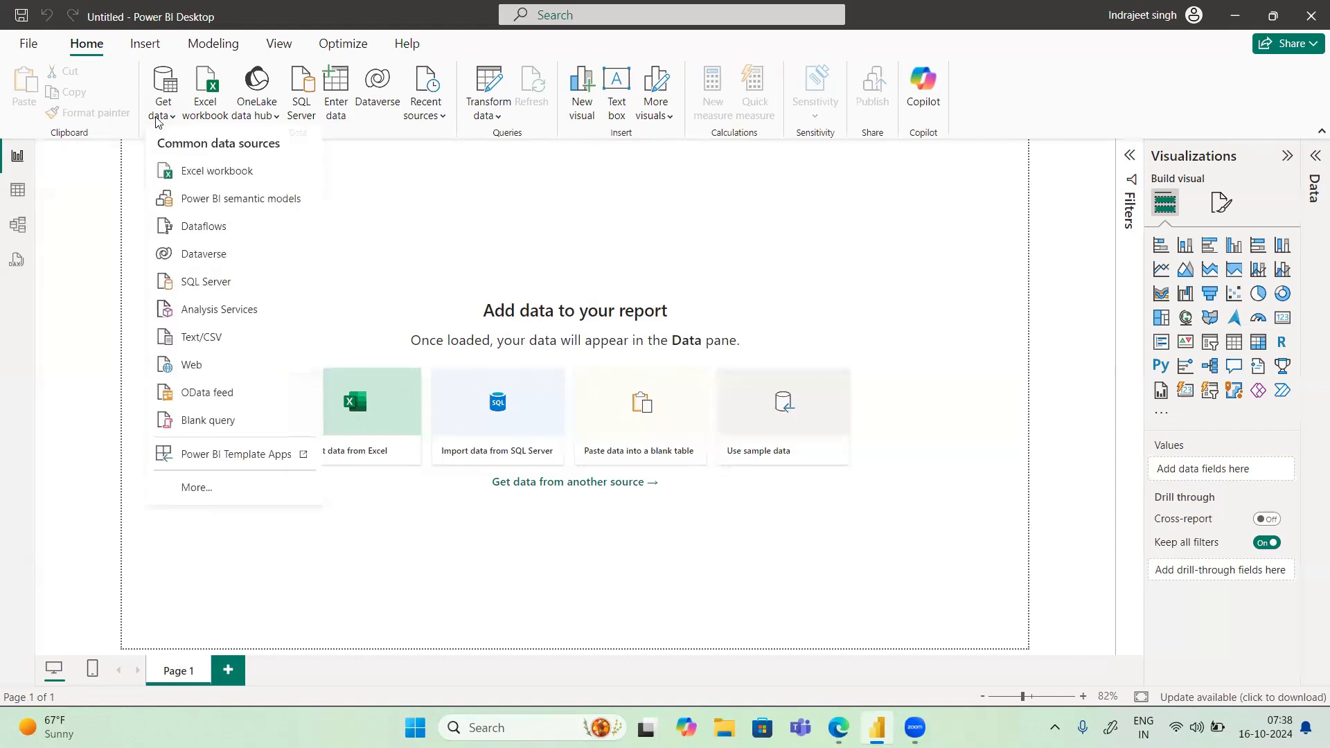
left_click(212, 173)
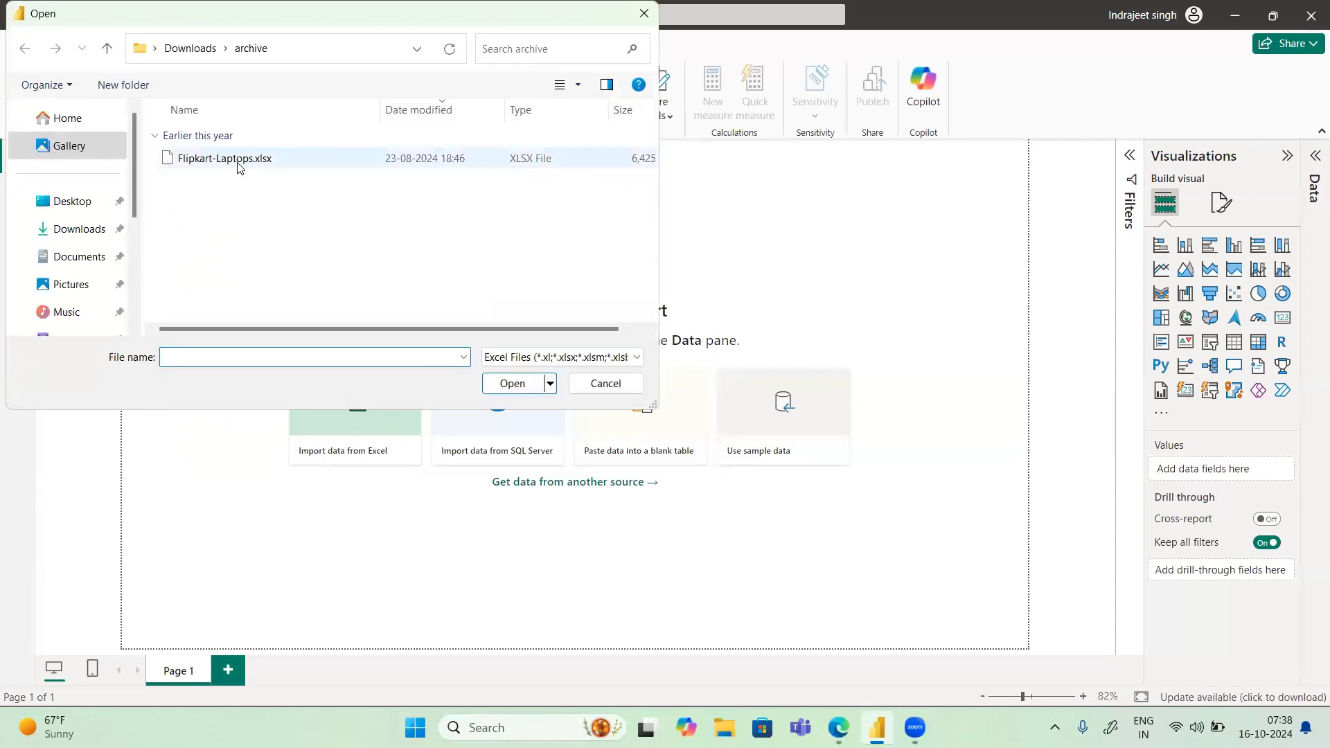
left_click(238, 166)
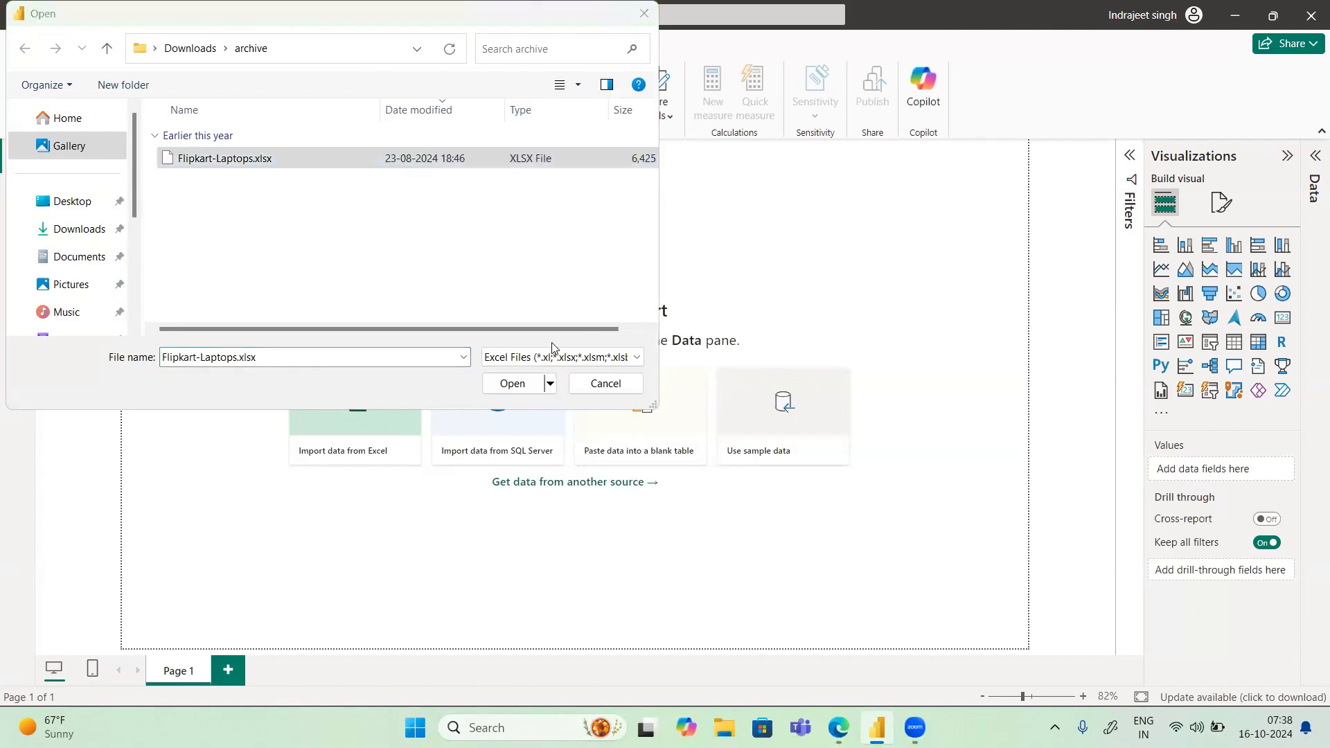
left_click(514, 385)
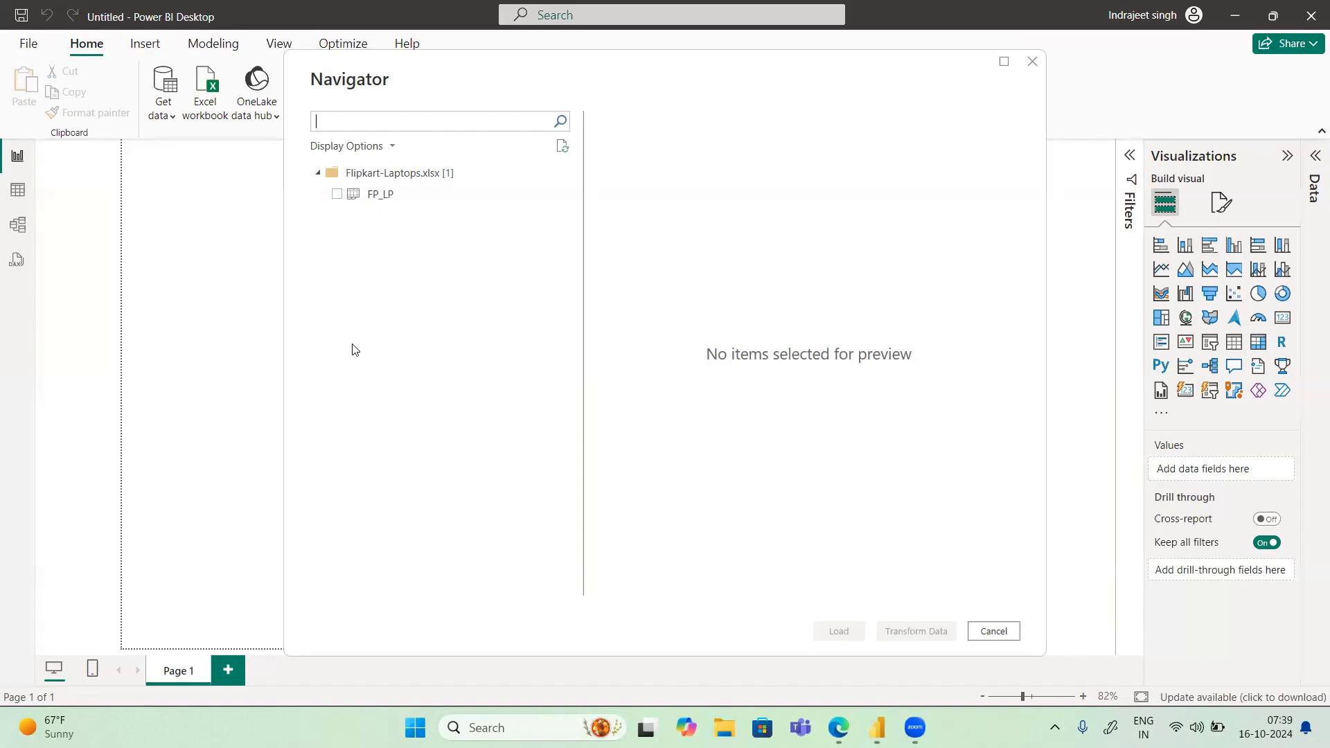
Select the FP_LP sheet, preview its columns through to Link, and open it for data transformation
left_click(337, 195)
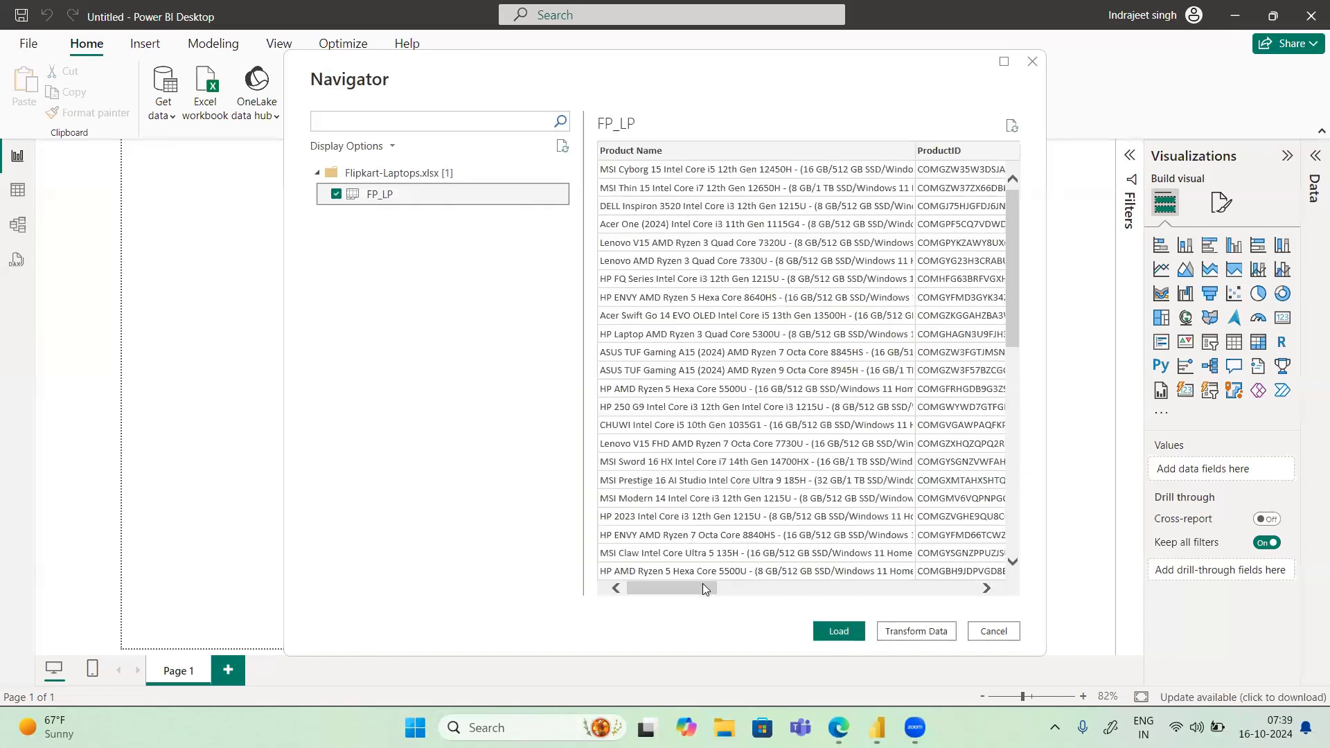
left_click_drag(704, 589, 964, 589)
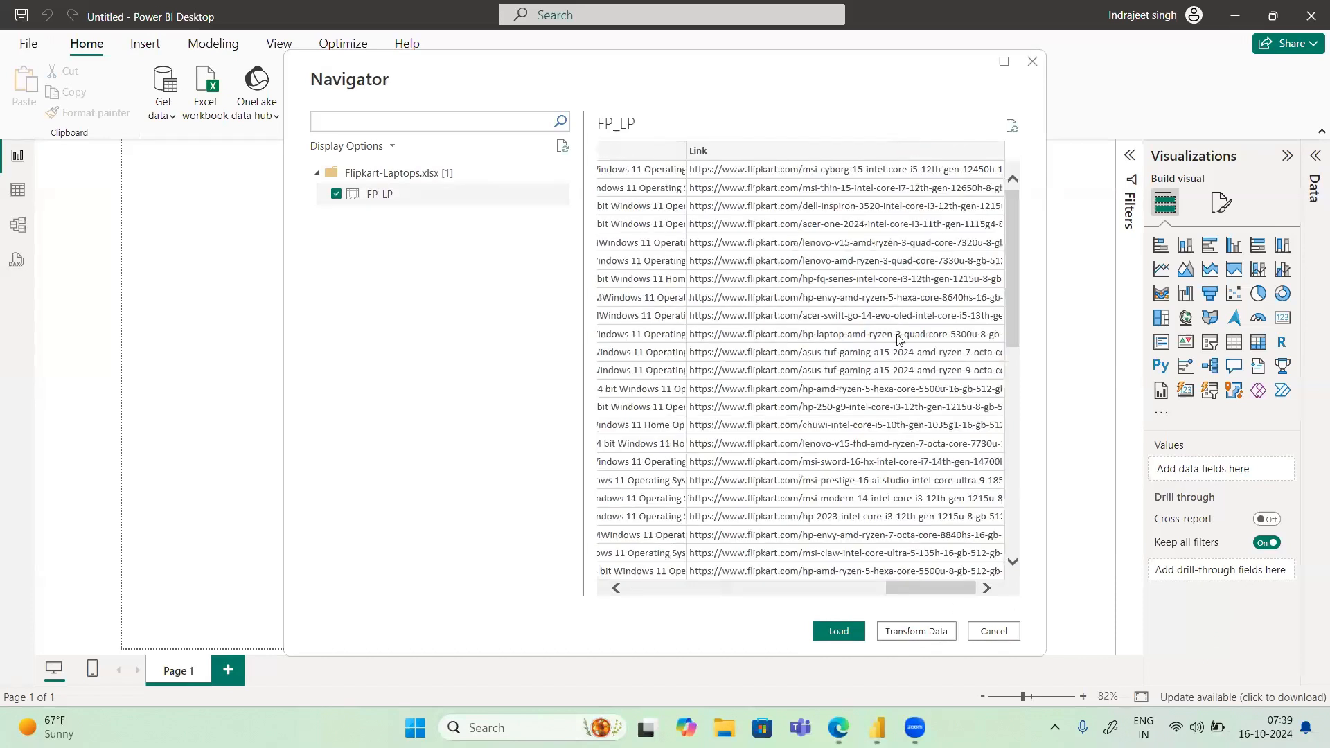
left_click(903, 632)
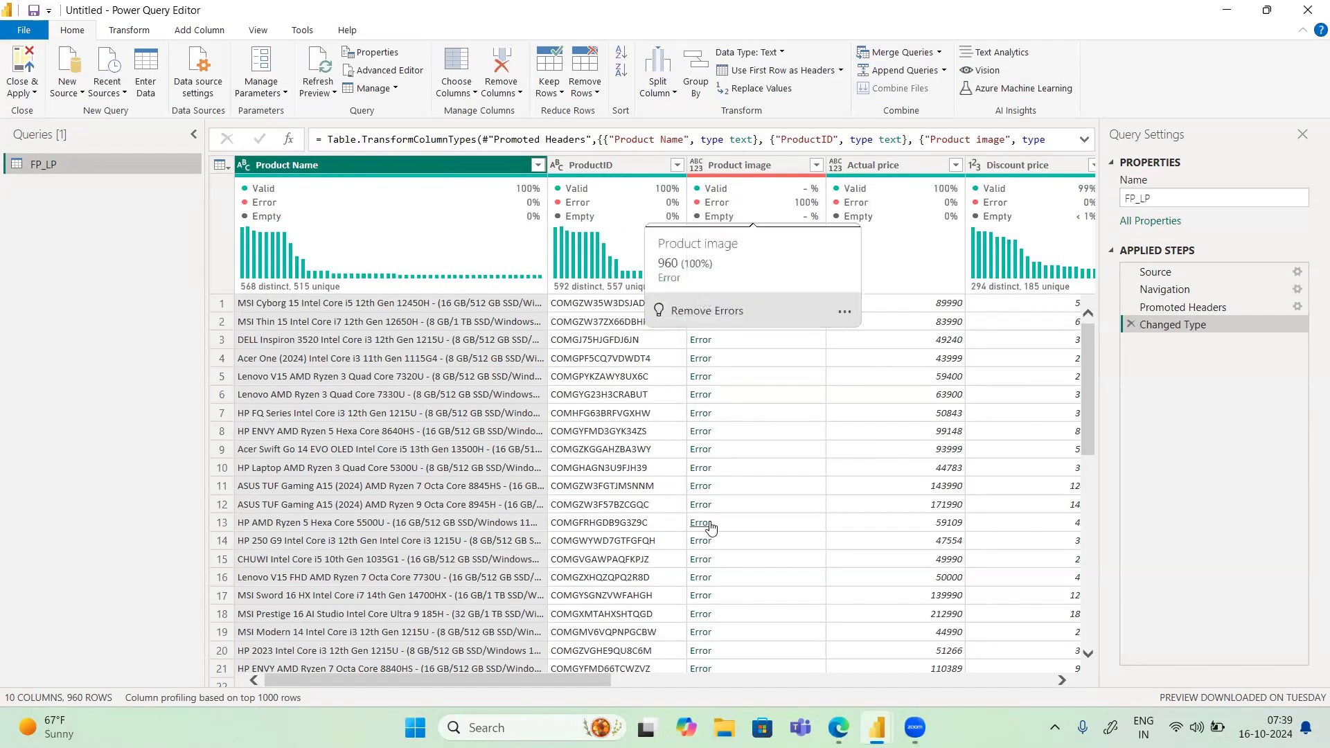
Change the data type of the Product image column to Binary
left_click(697, 166)
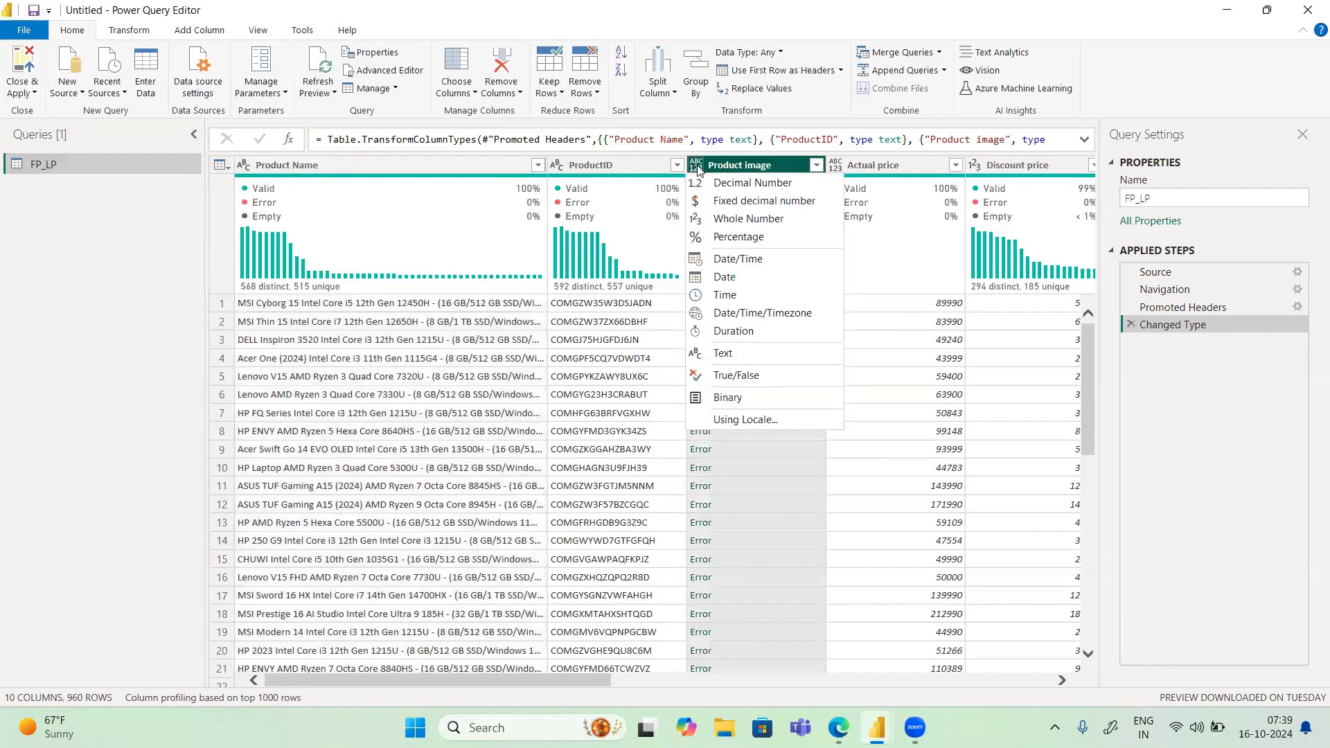
left_click(722, 402)
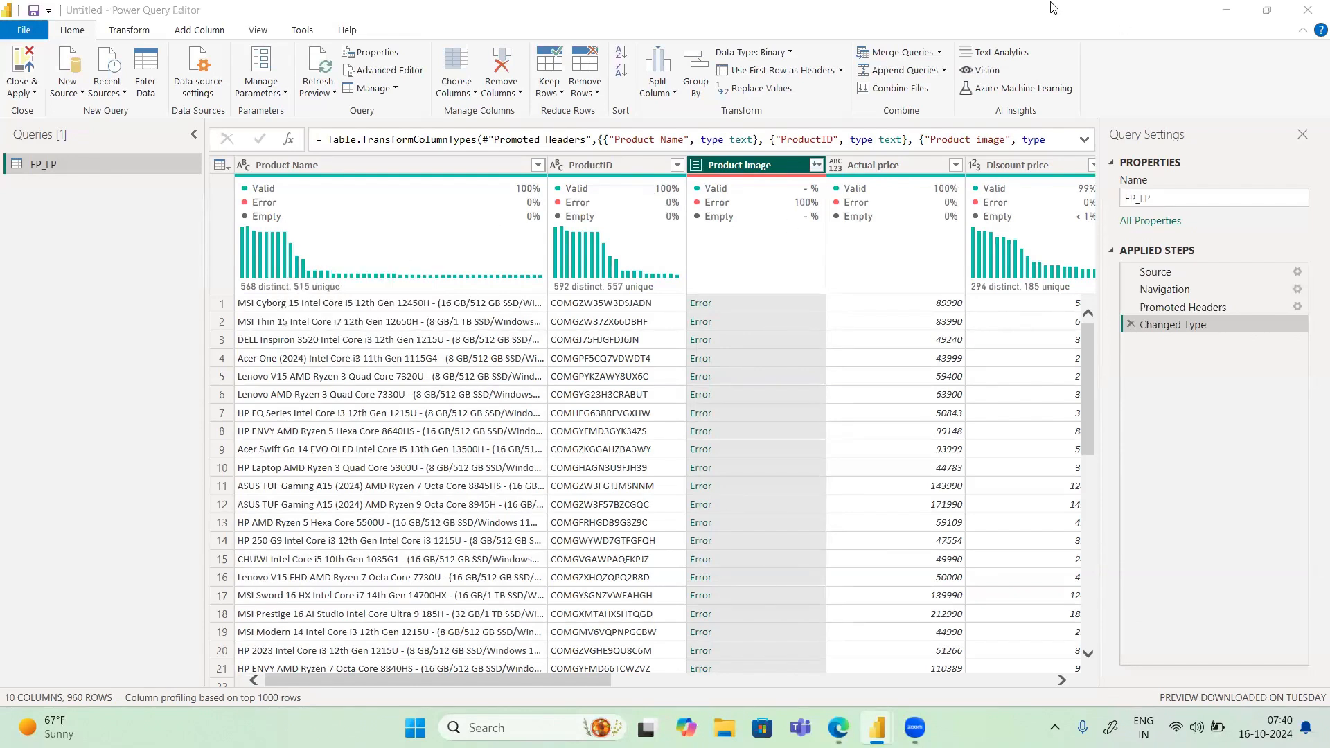
Remove the Product image column from the FP_LP query
left_click(733, 171)
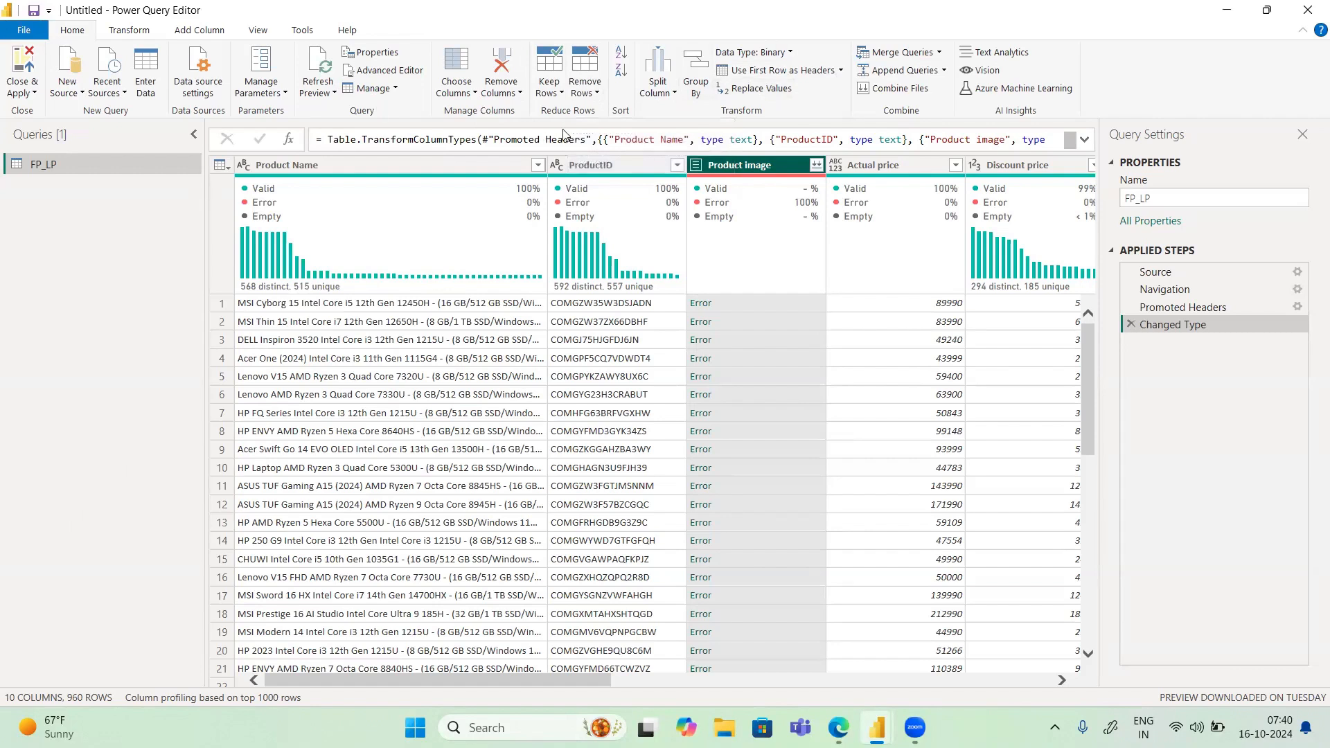
right_click(737, 168)
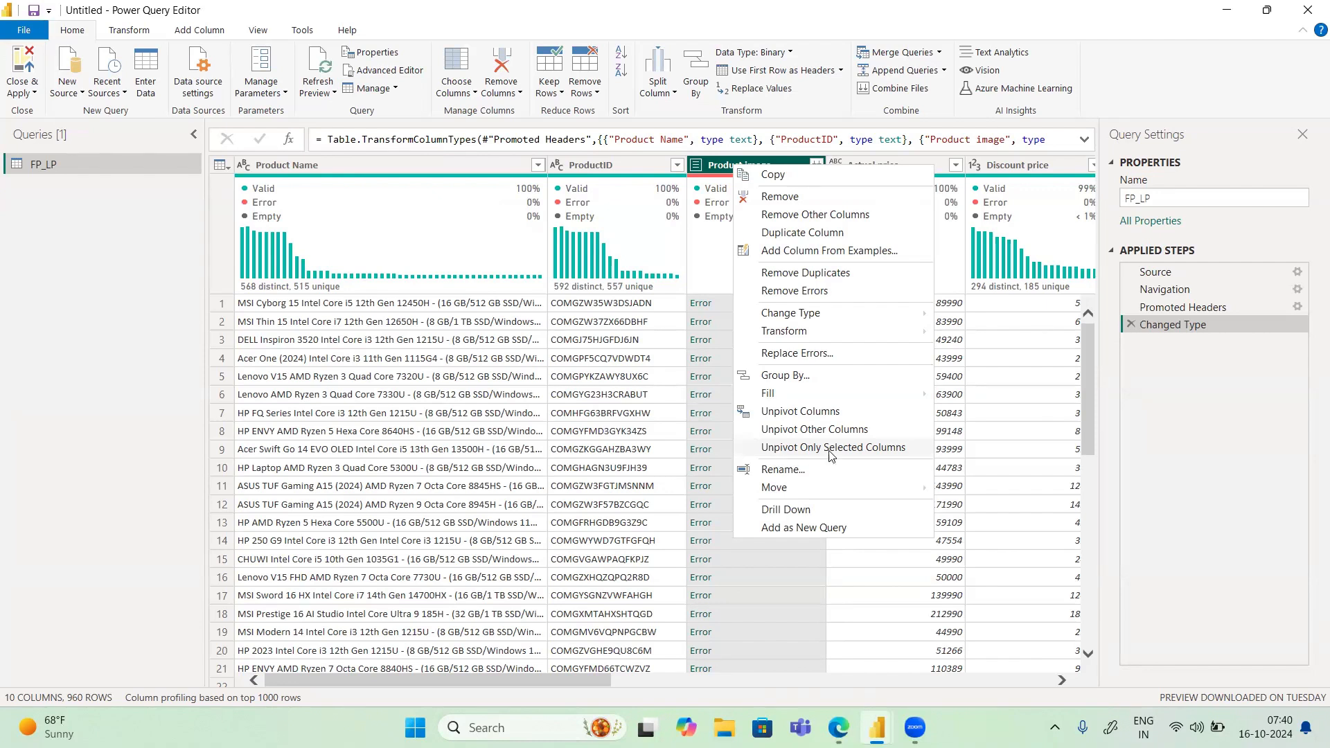
left_click(771, 205)
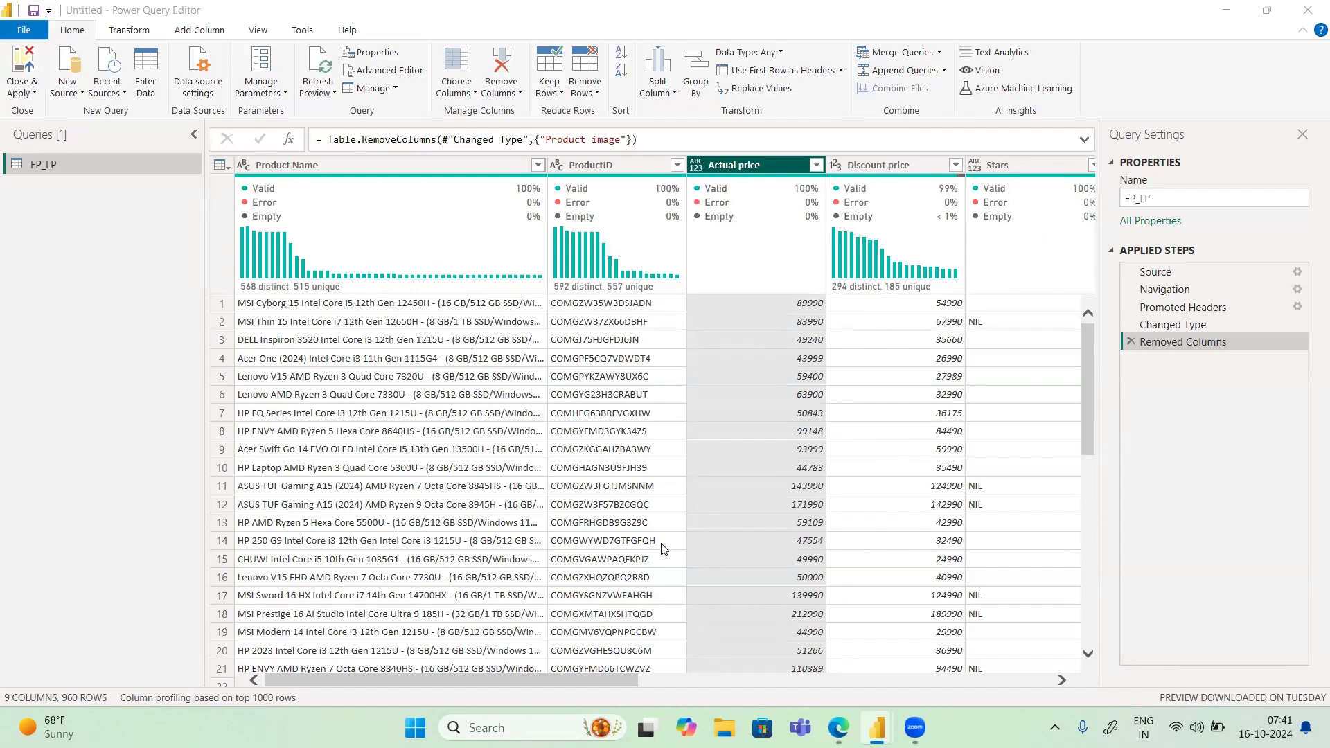
Change the data type of the Actual price column to Whole Number
mouse_move(731, 222)
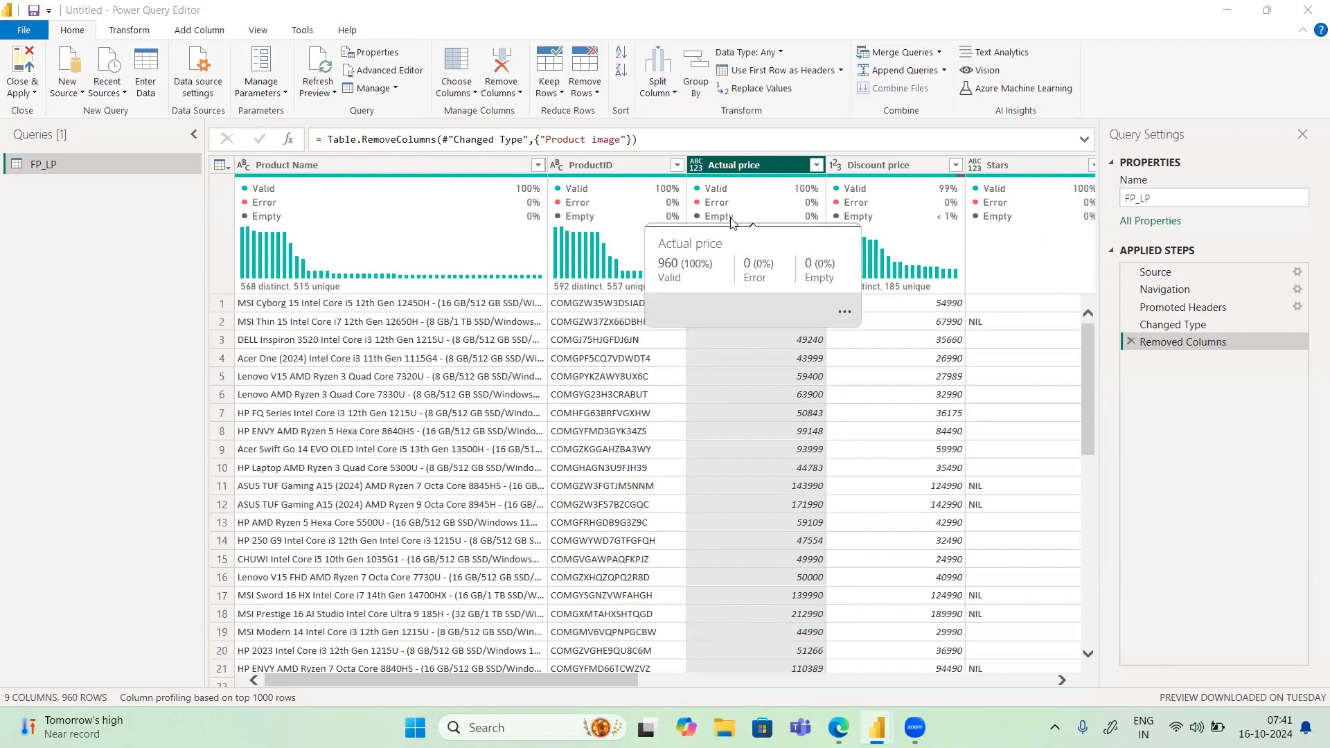
left_click(696, 166)
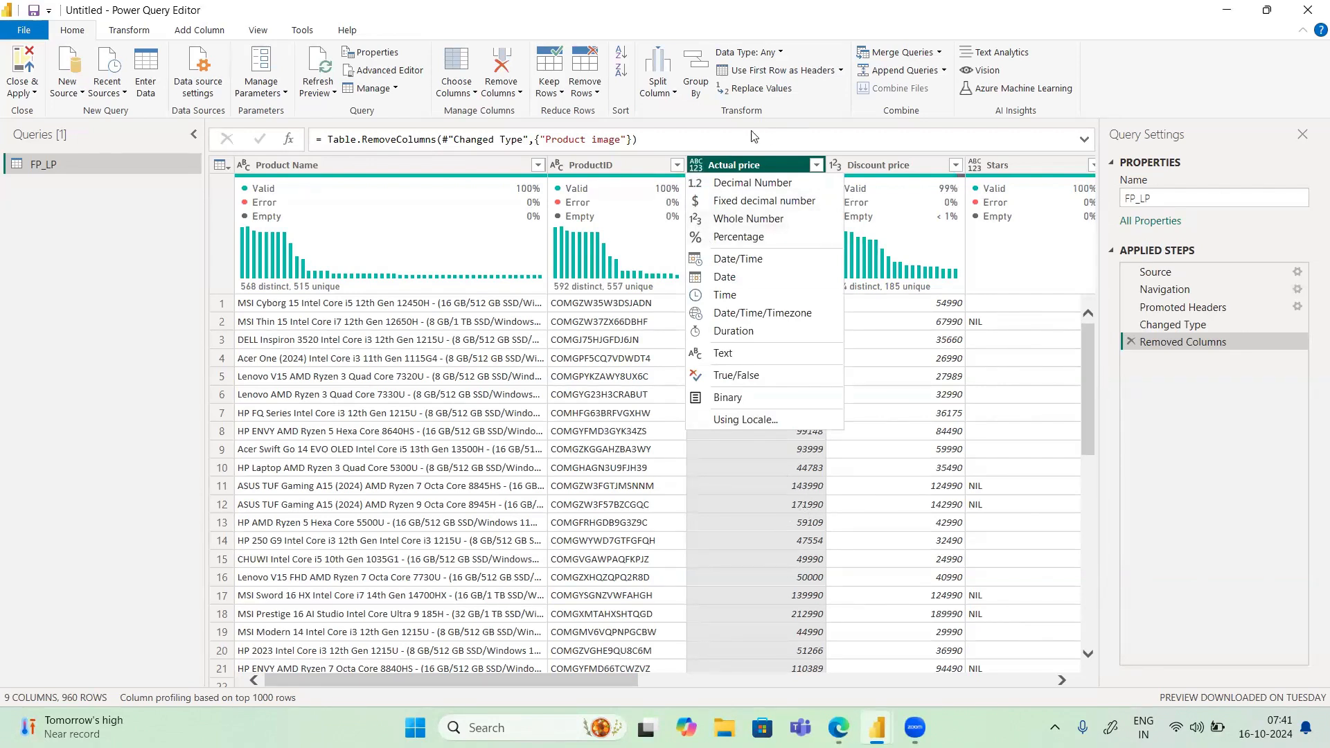
left_click(766, 165)
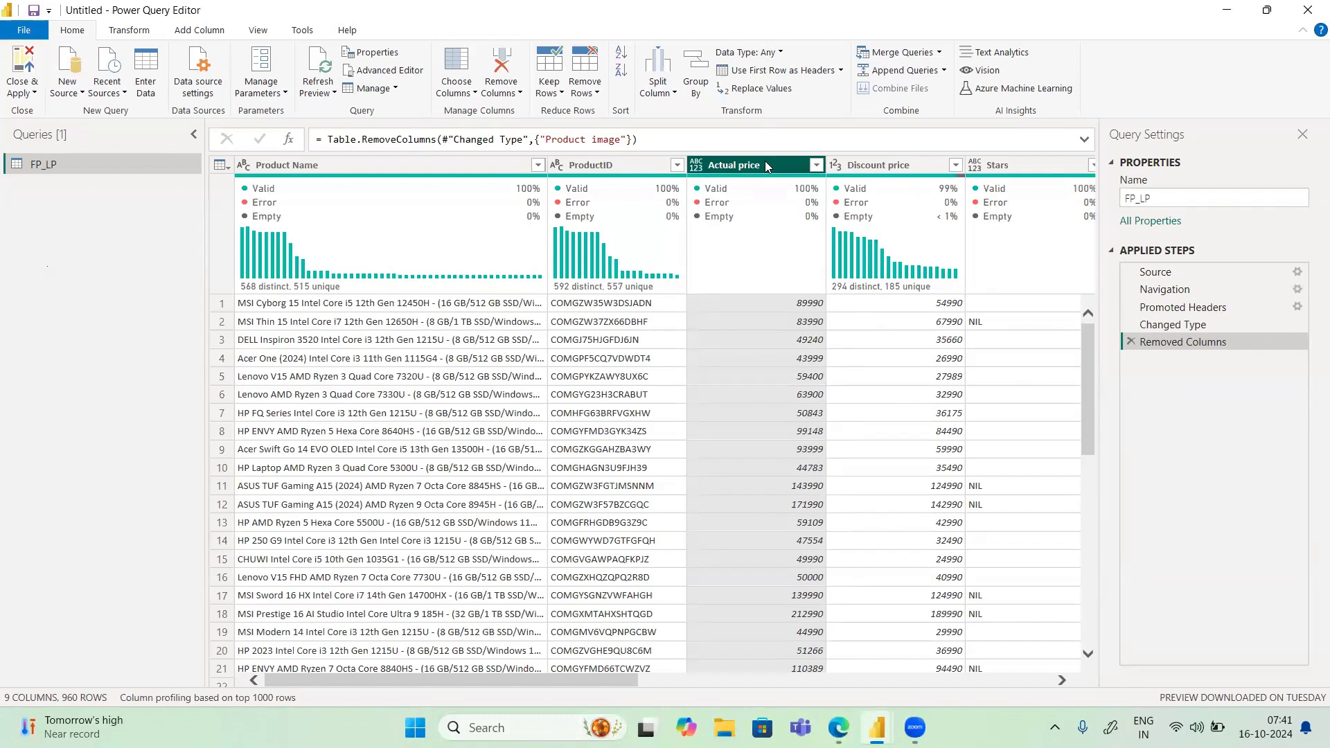
left_click(695, 167)
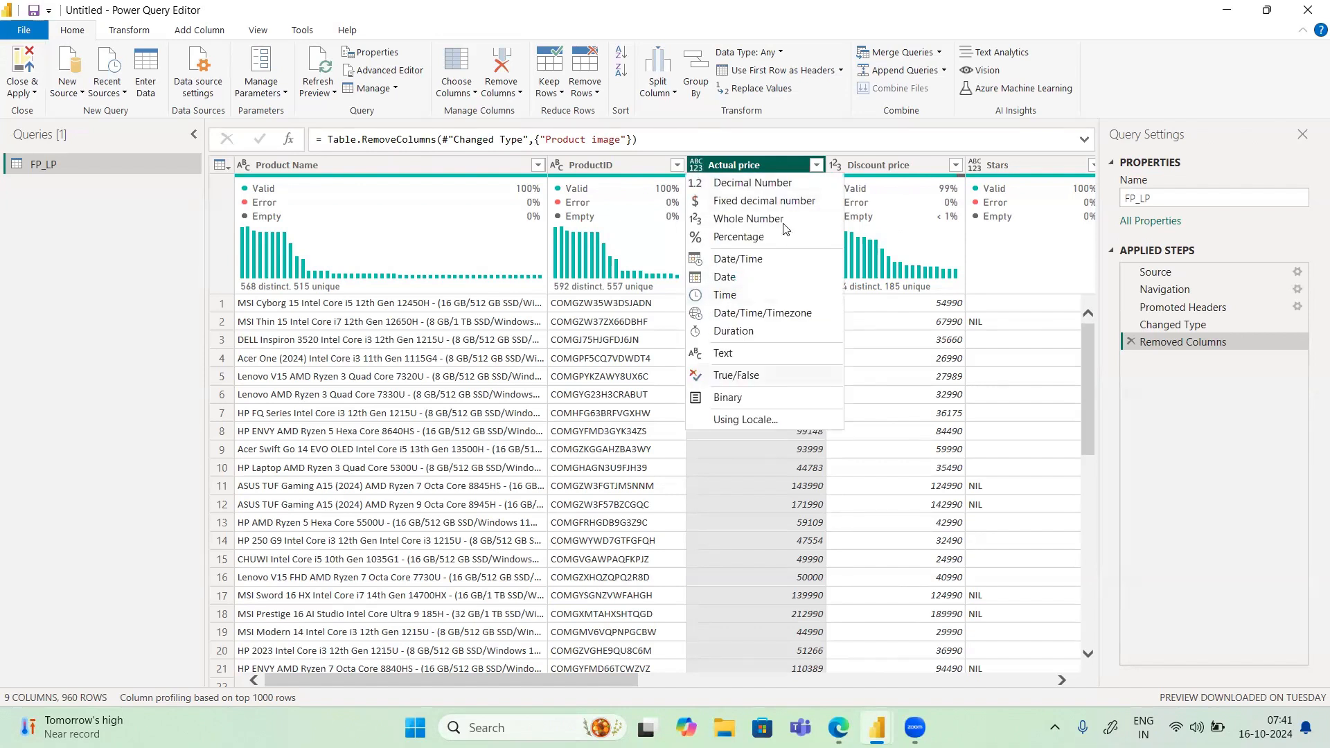
left_click(742, 169)
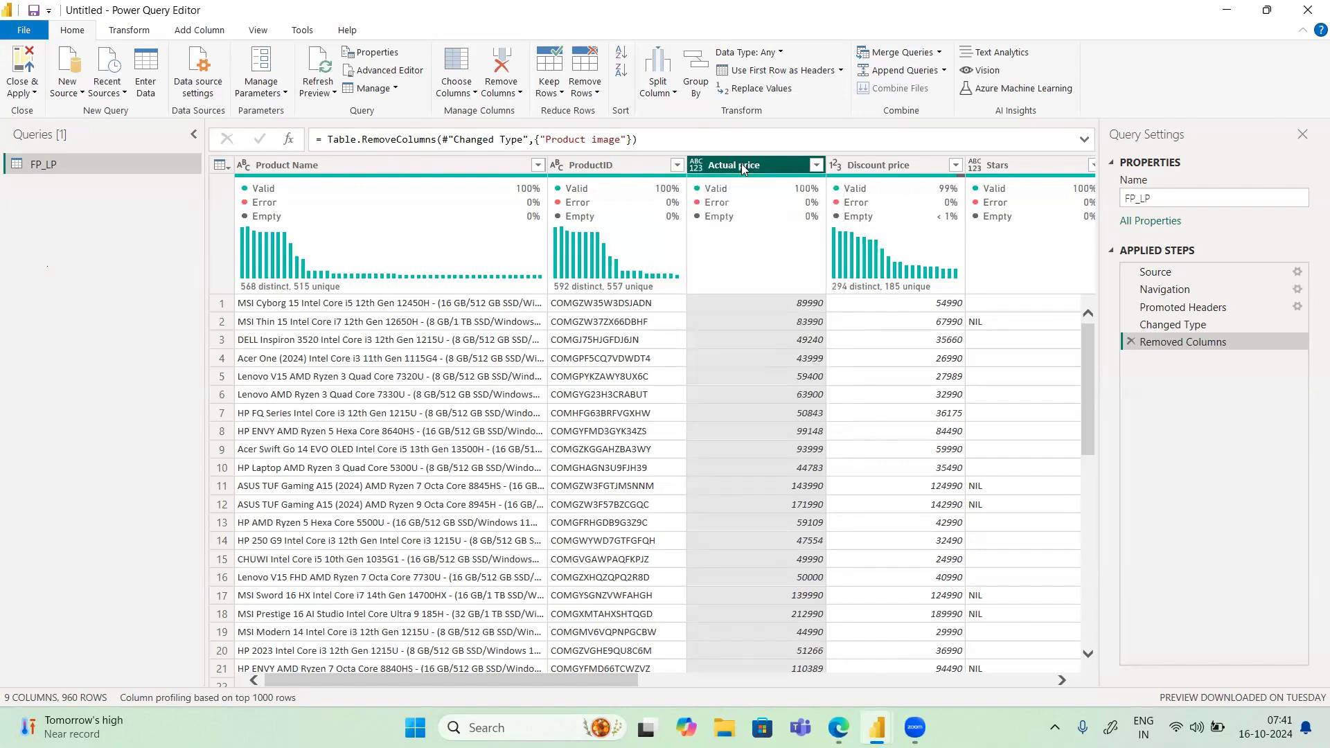
right_click(743, 169)
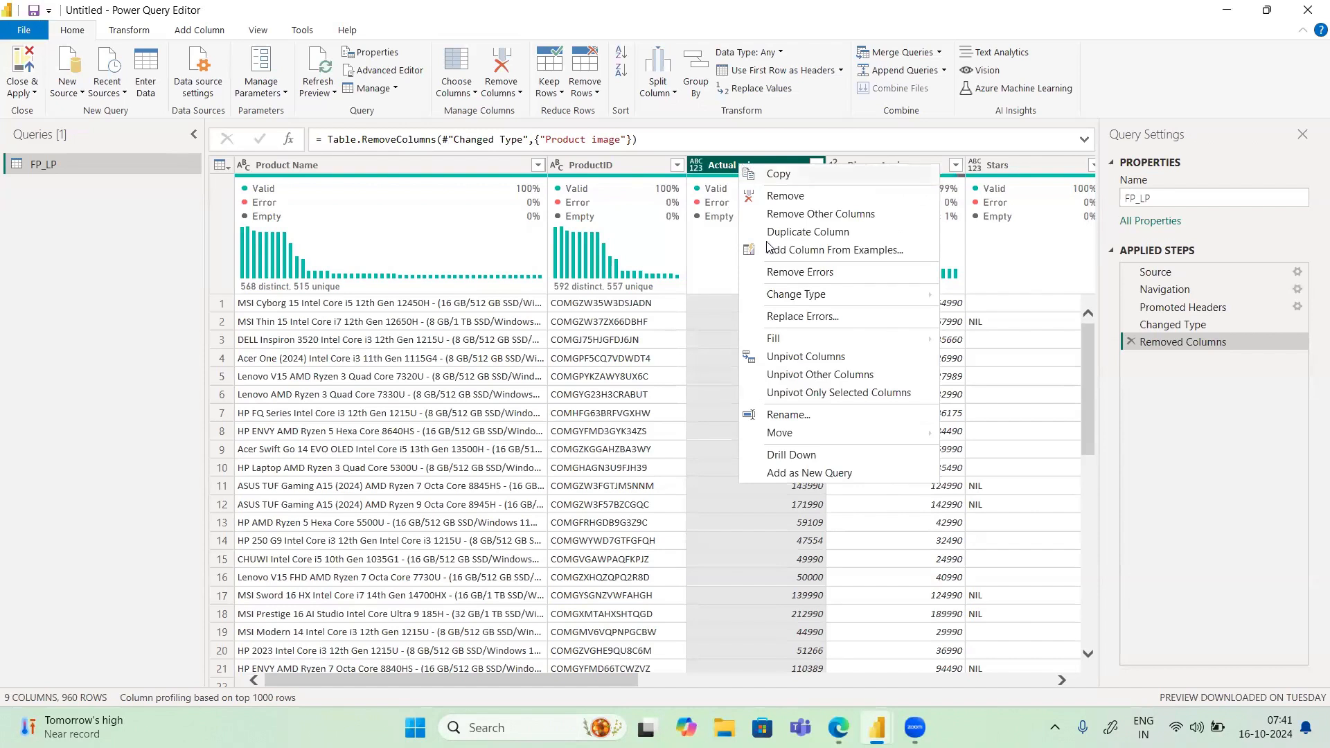
mouse_move(799, 300)
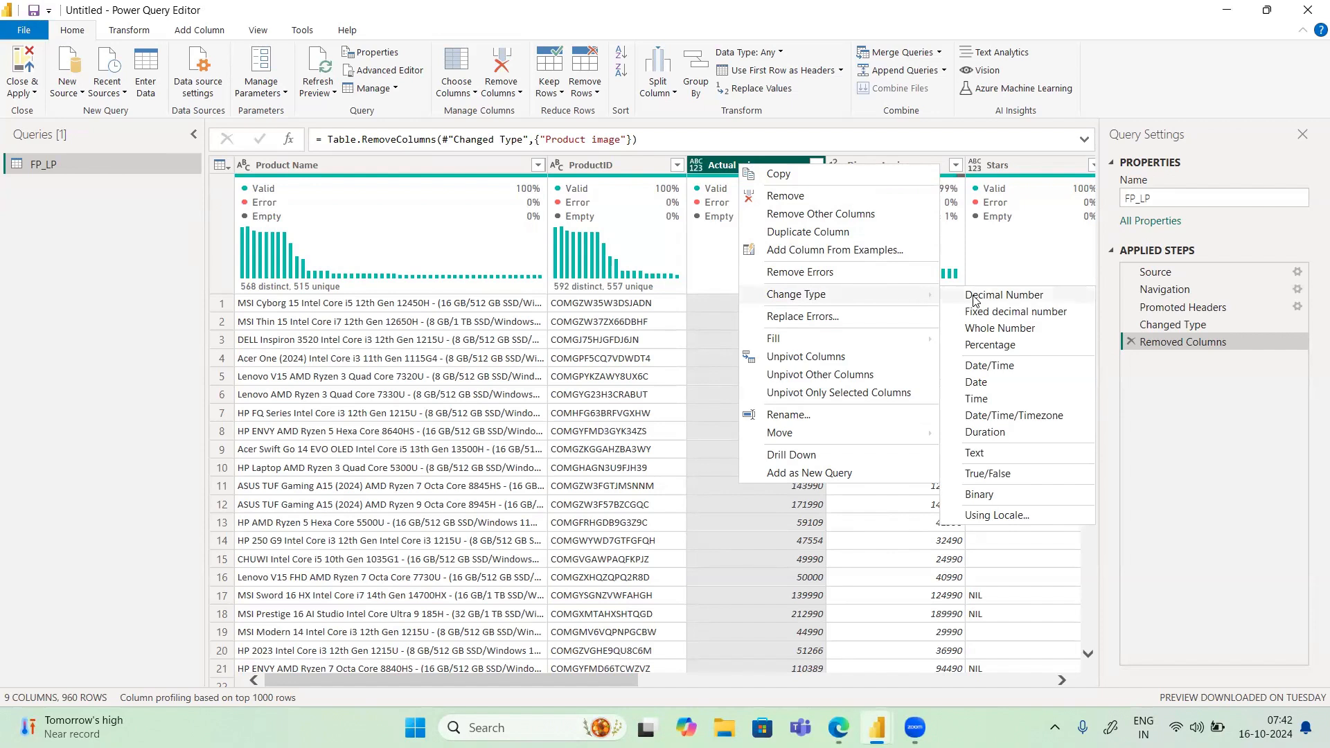
left_click(984, 330)
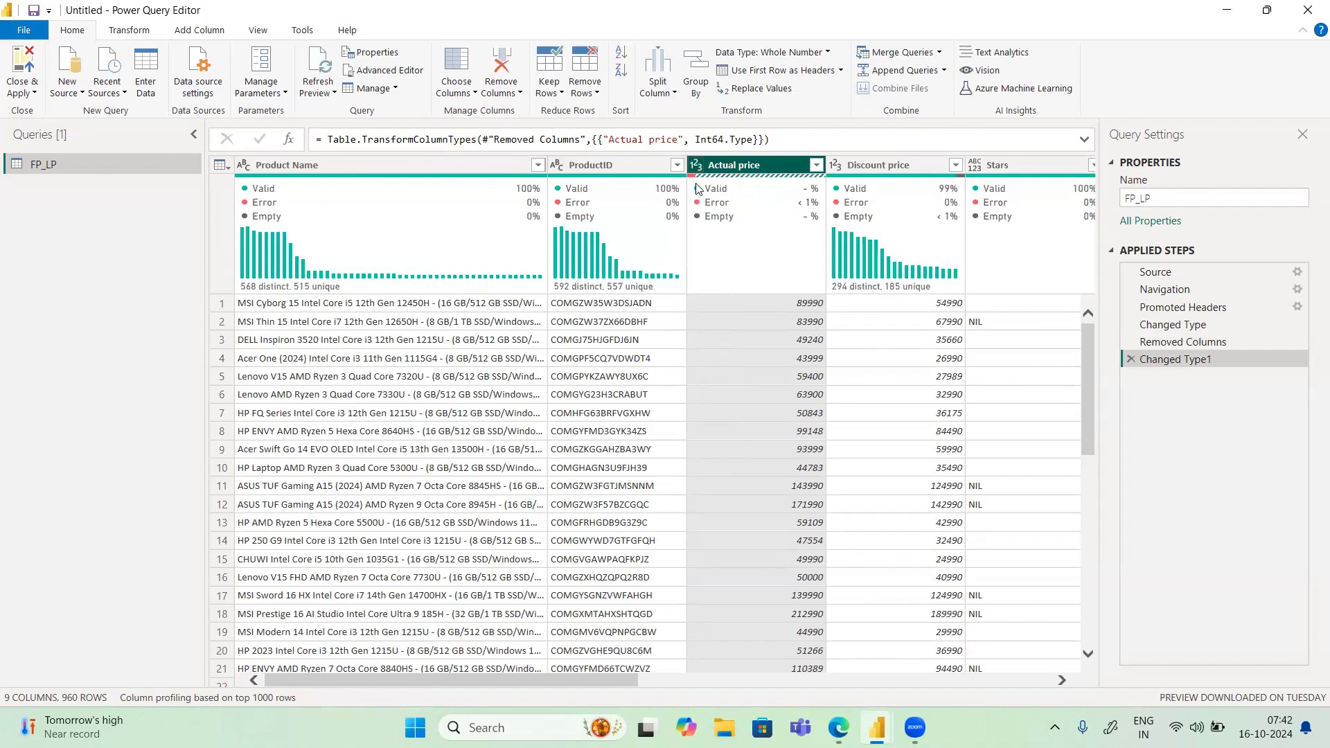
Look through the rows of the Actual price column for cells with conversion errors
mouse_move(699, 185)
scroll(855, 444, "down", 15)
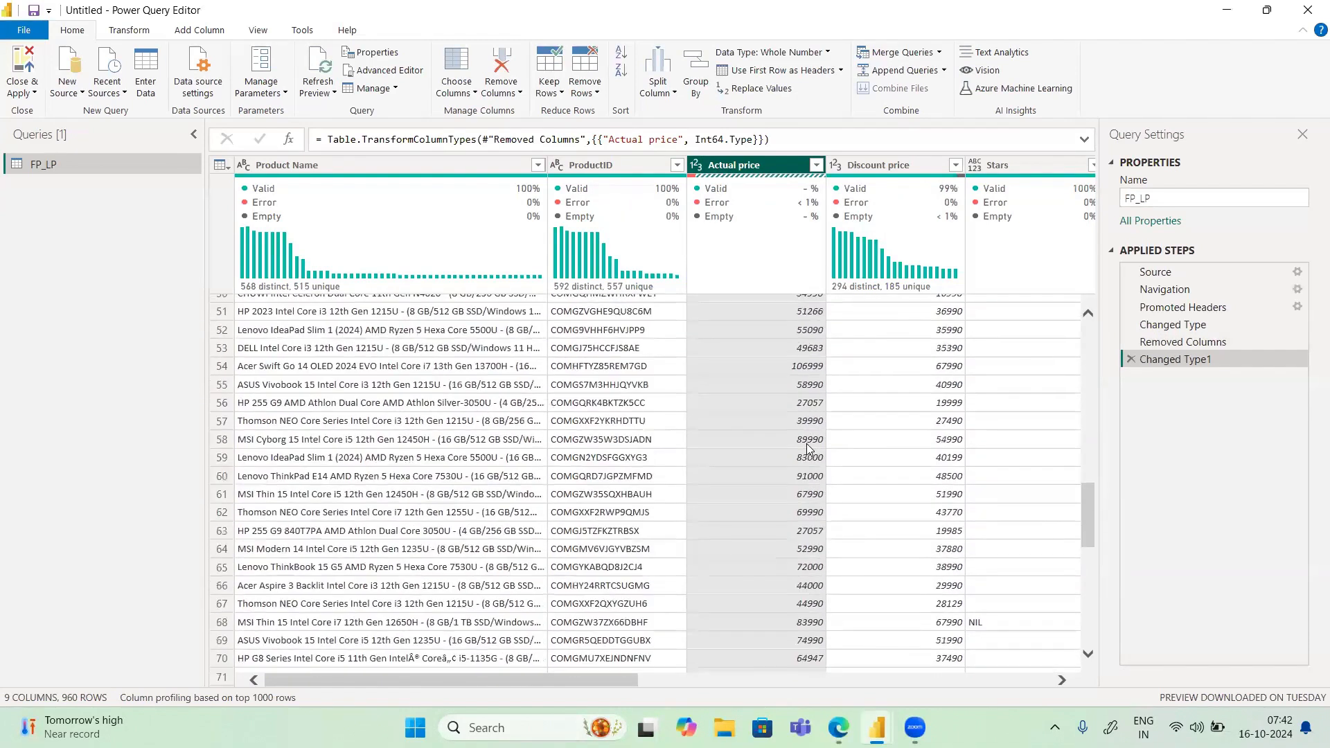
scroll(809, 449, "down", 20)
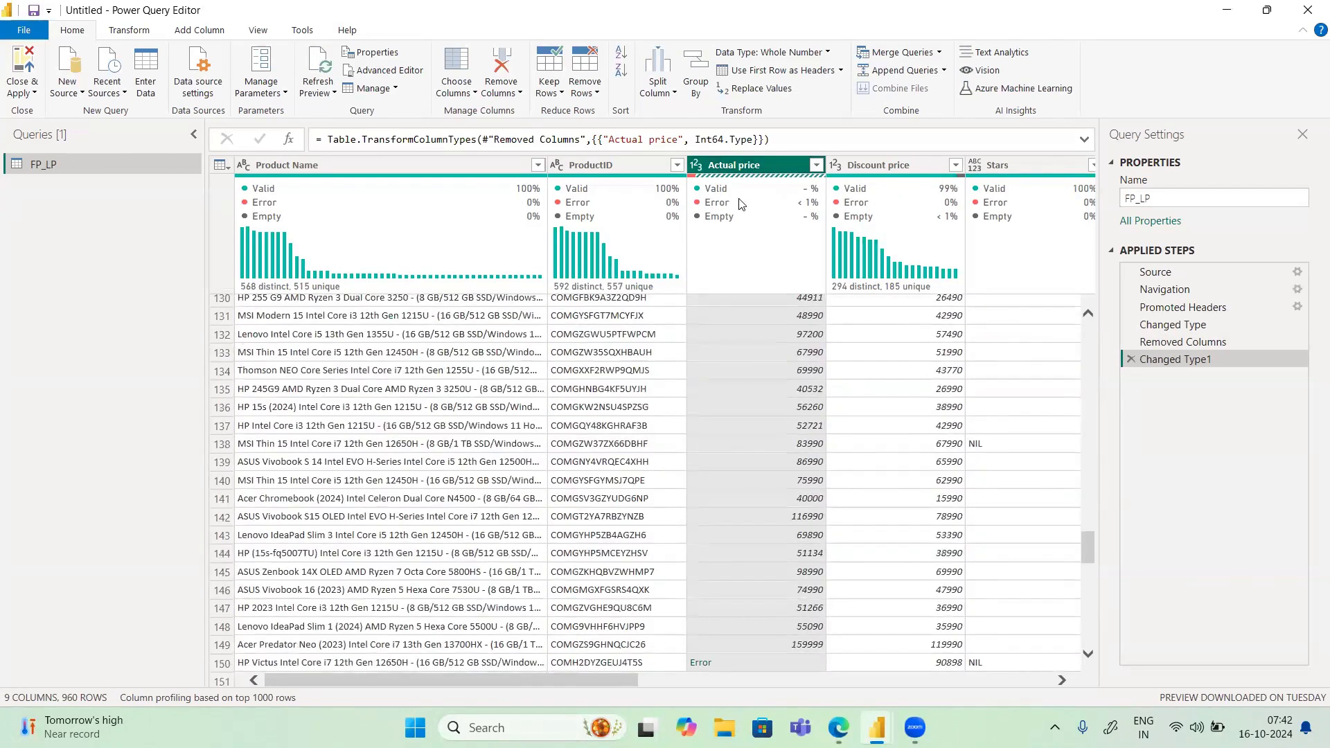
scroll(796, 510, "down", 2)
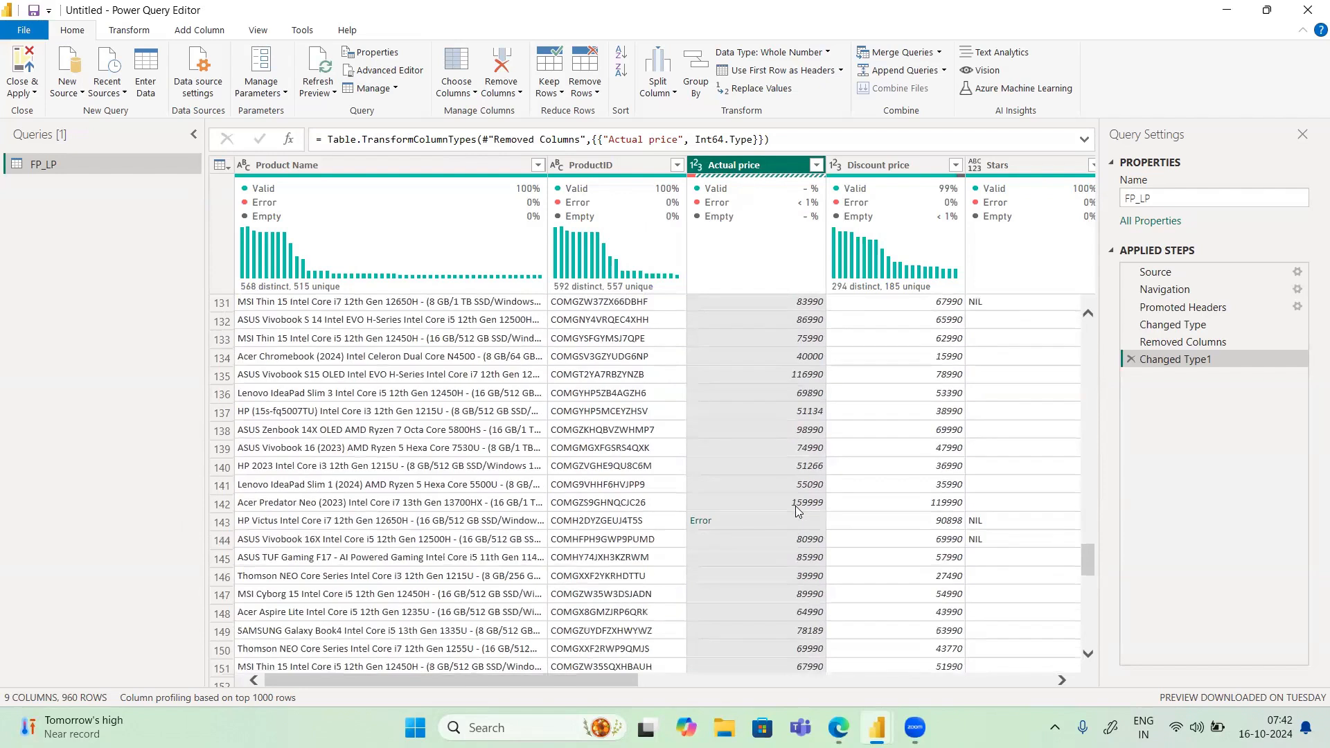
scroll(797, 511, "down", 9)
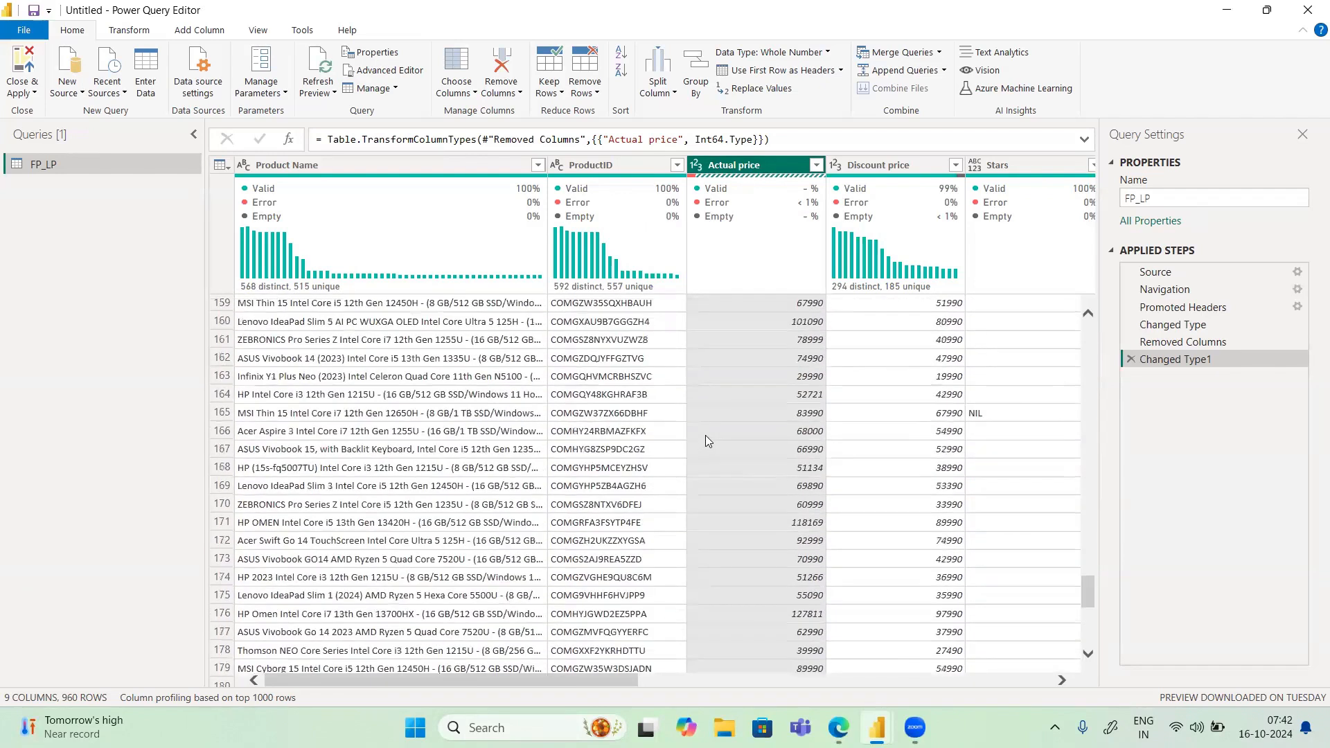
scroll(705, 437, "up", 5)
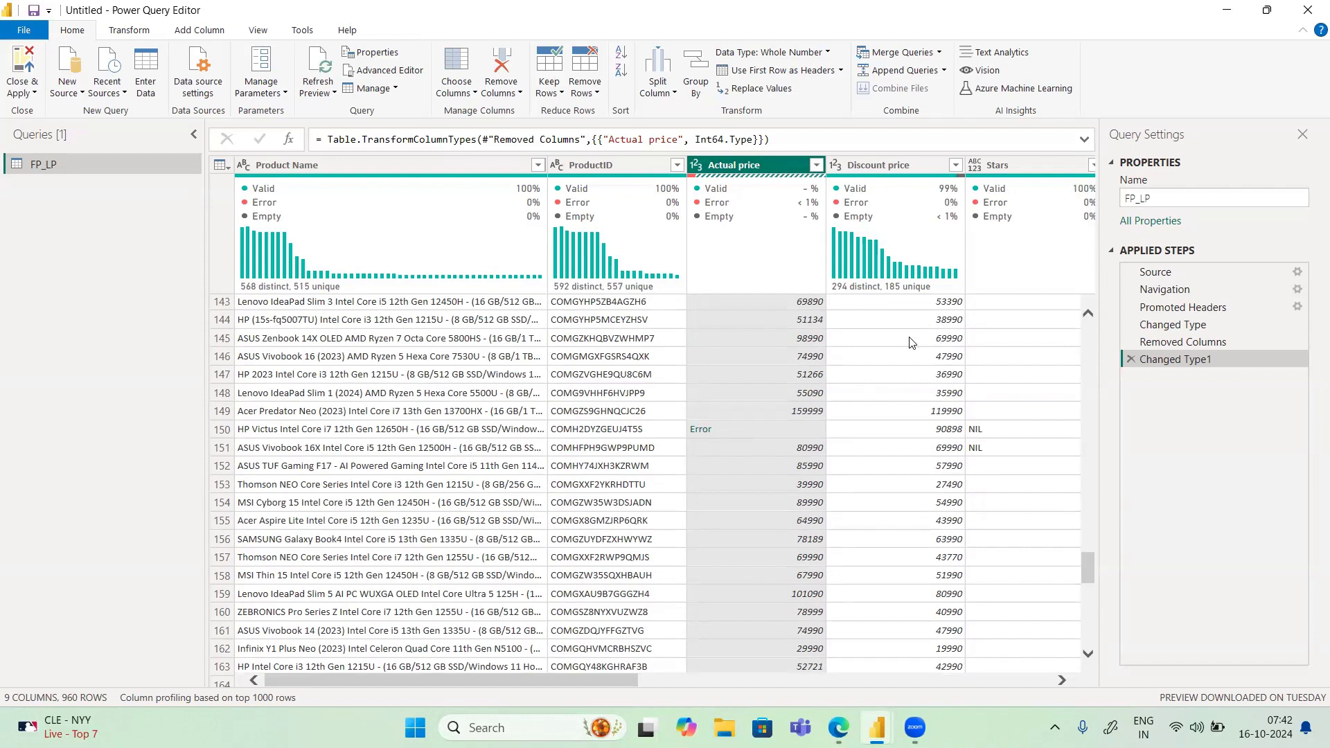
Go back to the Removed Columns applied step and inspect the original Actual price value in row 150
left_click(1180, 342)
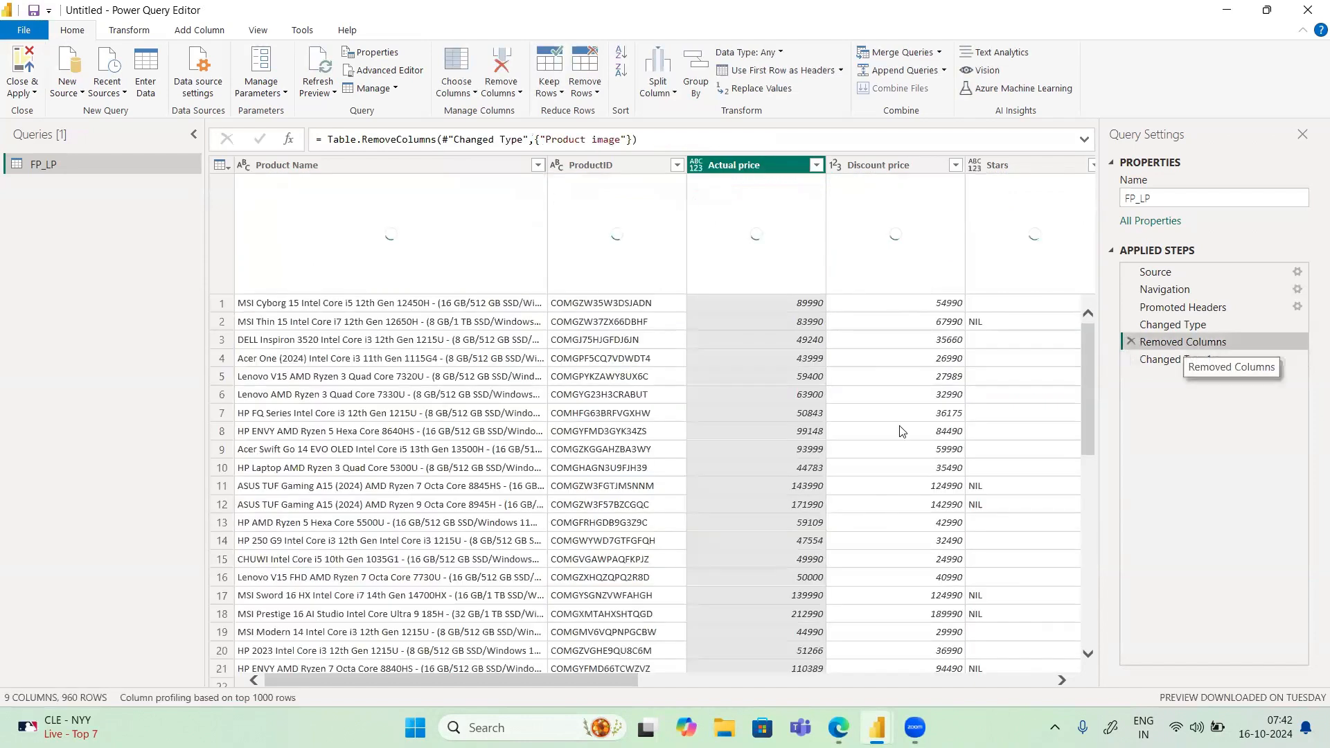
scroll(733, 432, "down", 9)
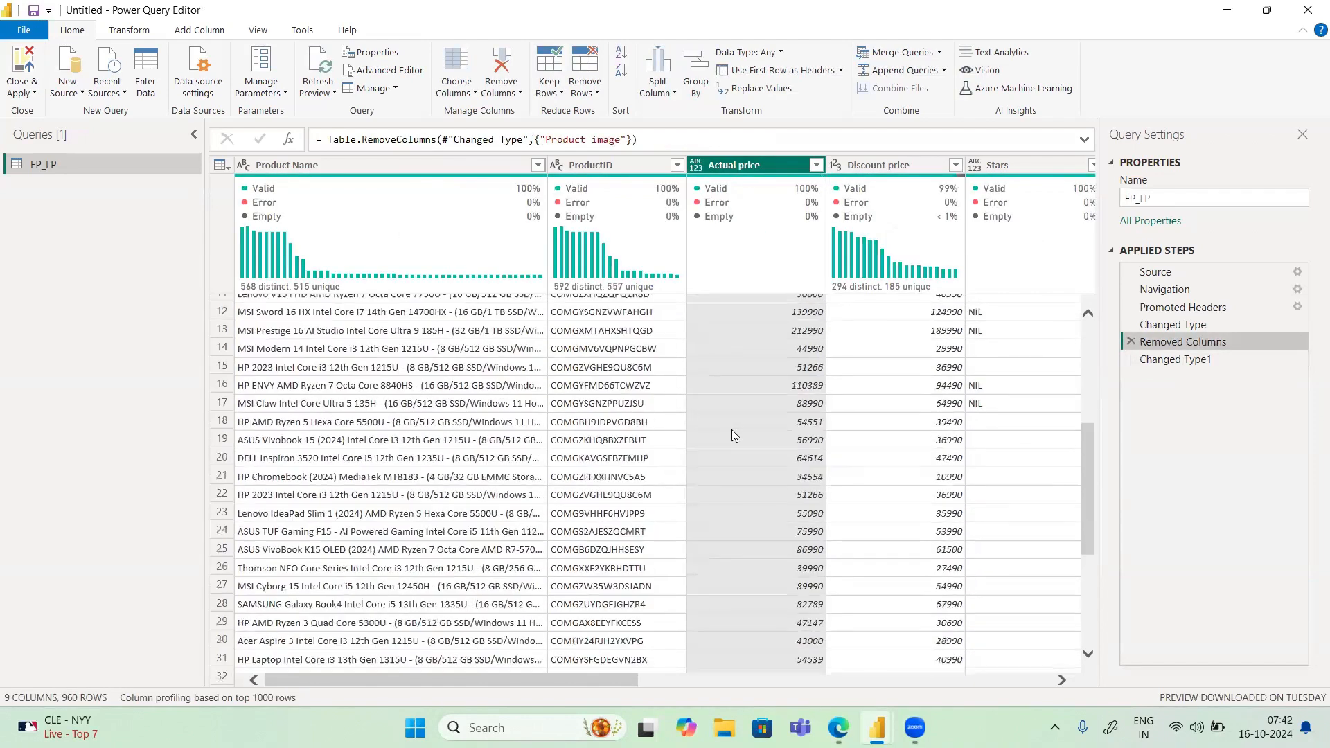
scroll(732, 434, "down", 9)
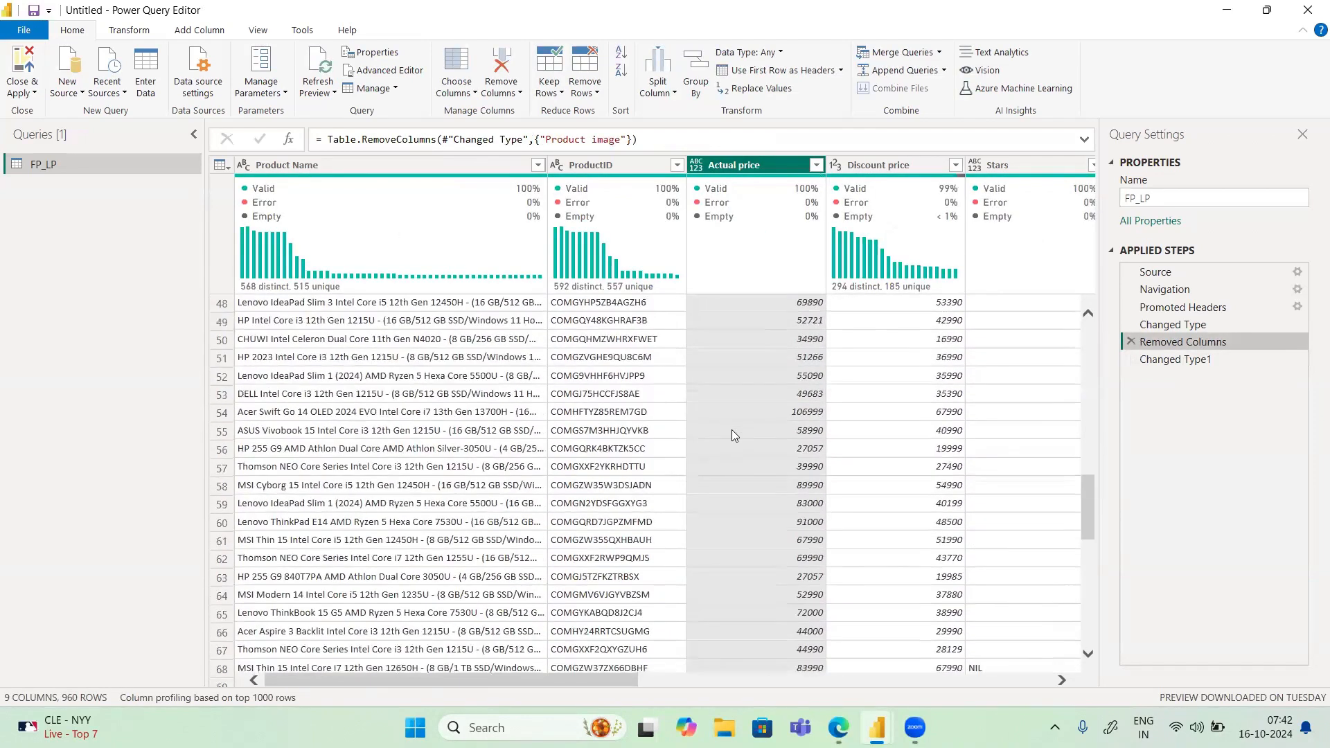
scroll(733, 434, "down", 8)
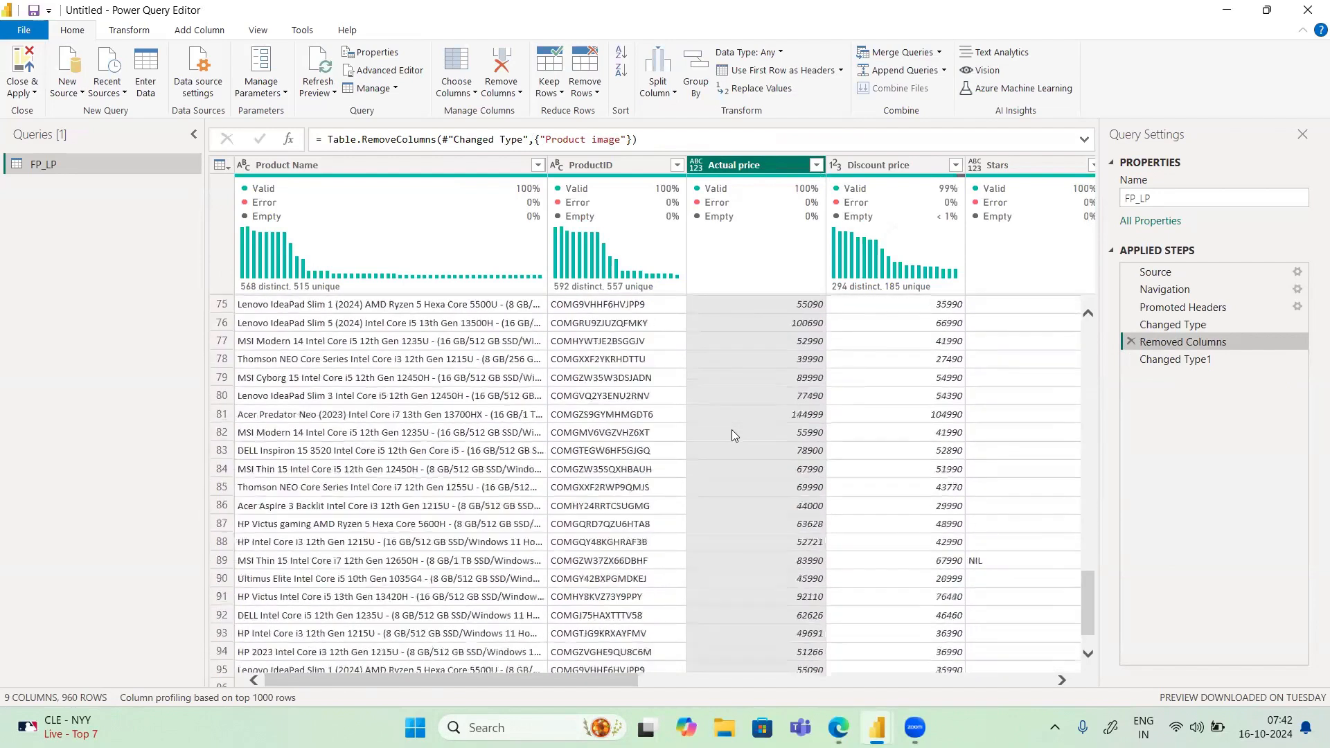
scroll(733, 432, "down", 9)
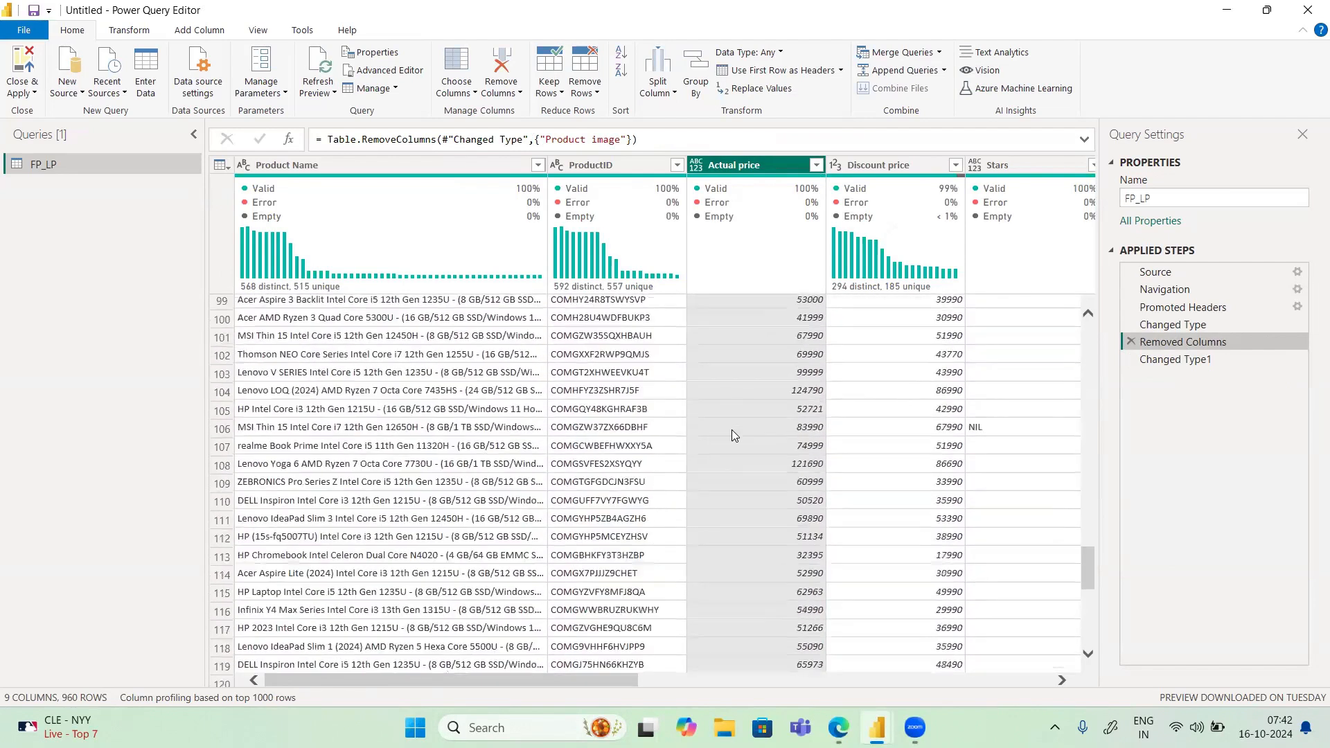
scroll(732, 430, "down", 9)
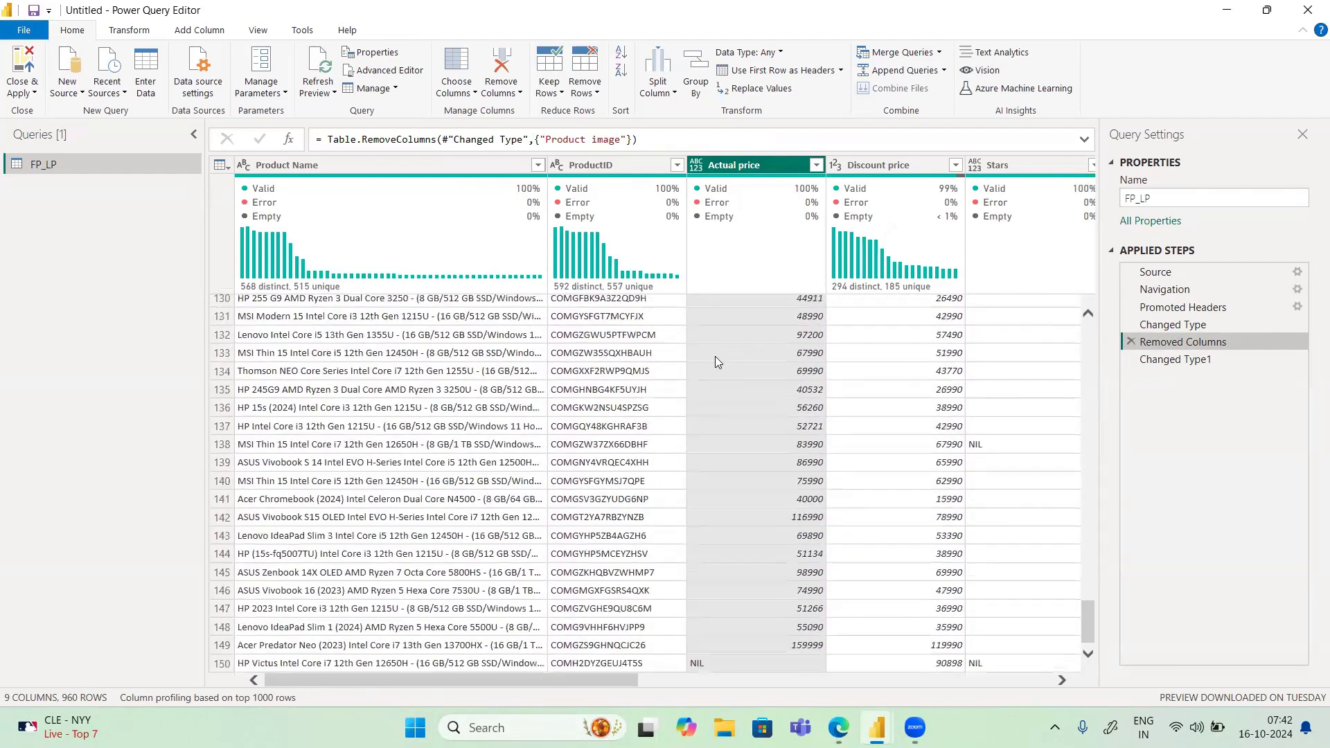
scroll(700, 328, "down", 6)
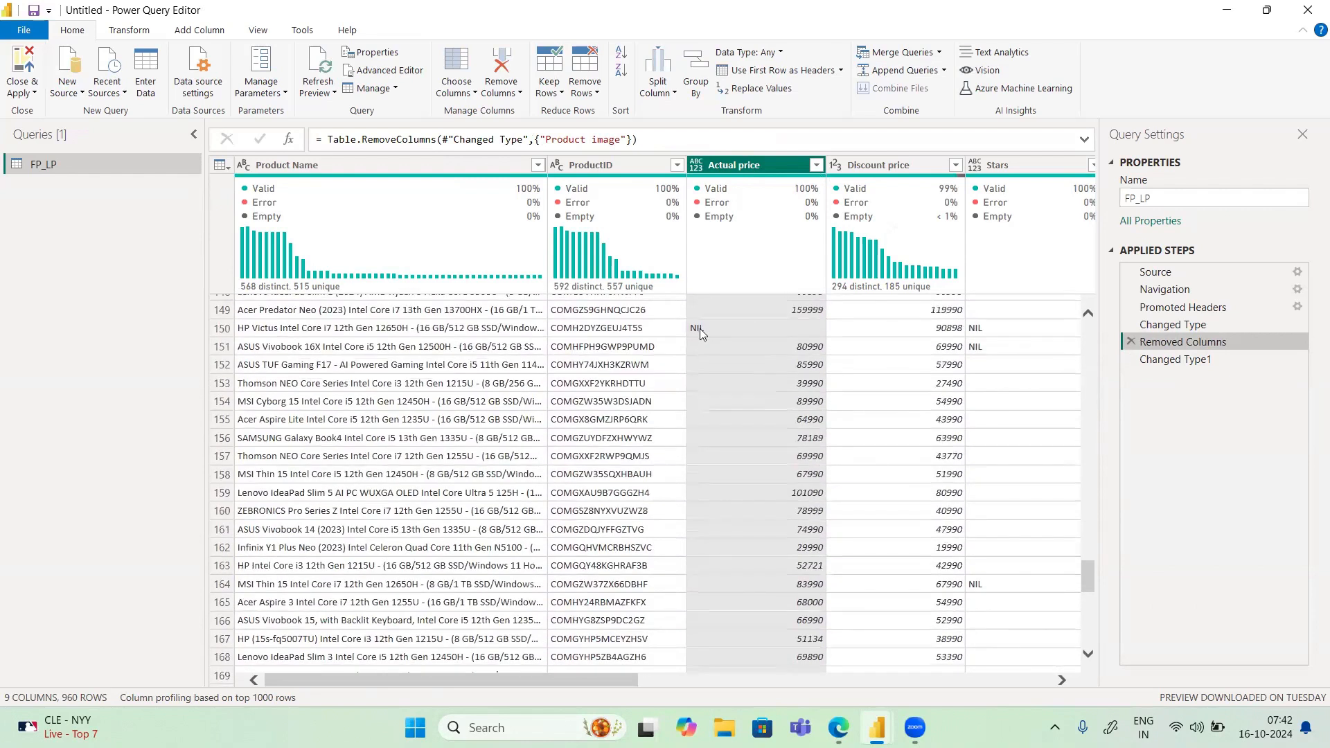
left_click(700, 328)
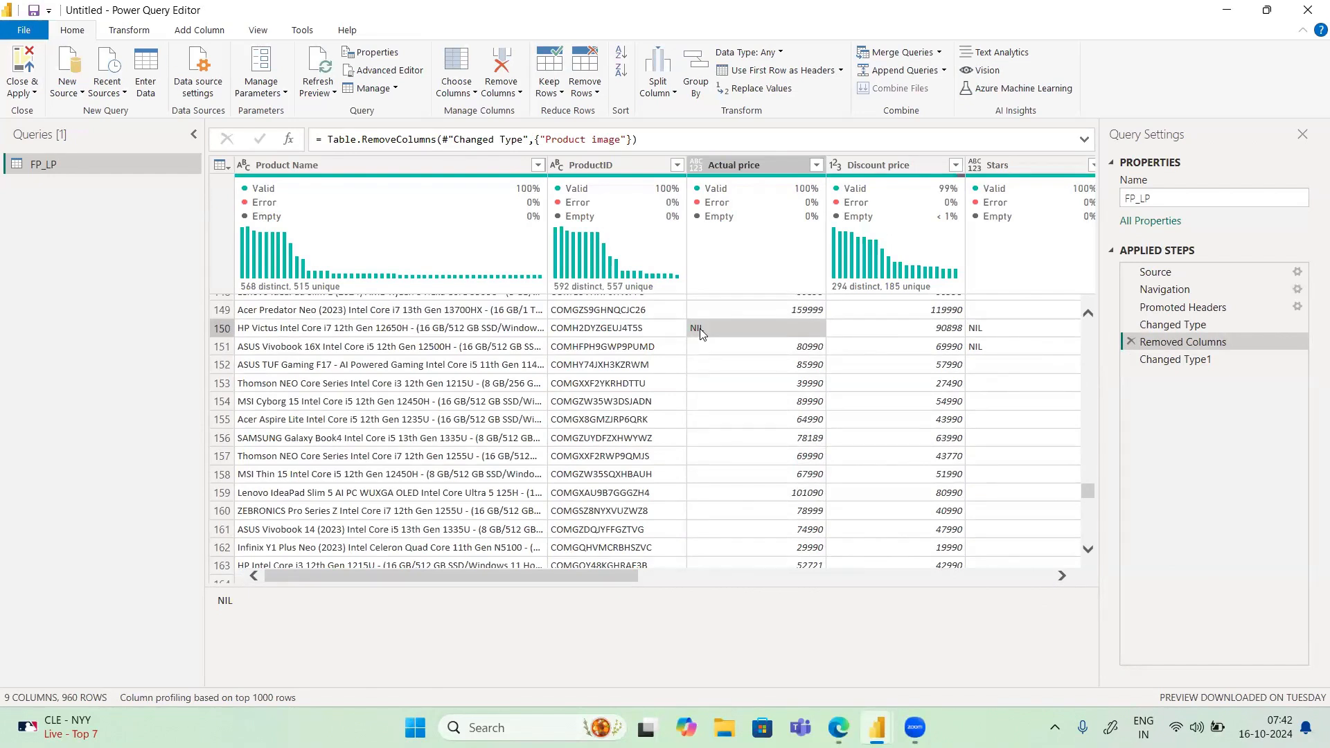
Return to the Changed Type1 applied step and examine the conversion errors in the Actual price column around row 150
left_click(1153, 361)
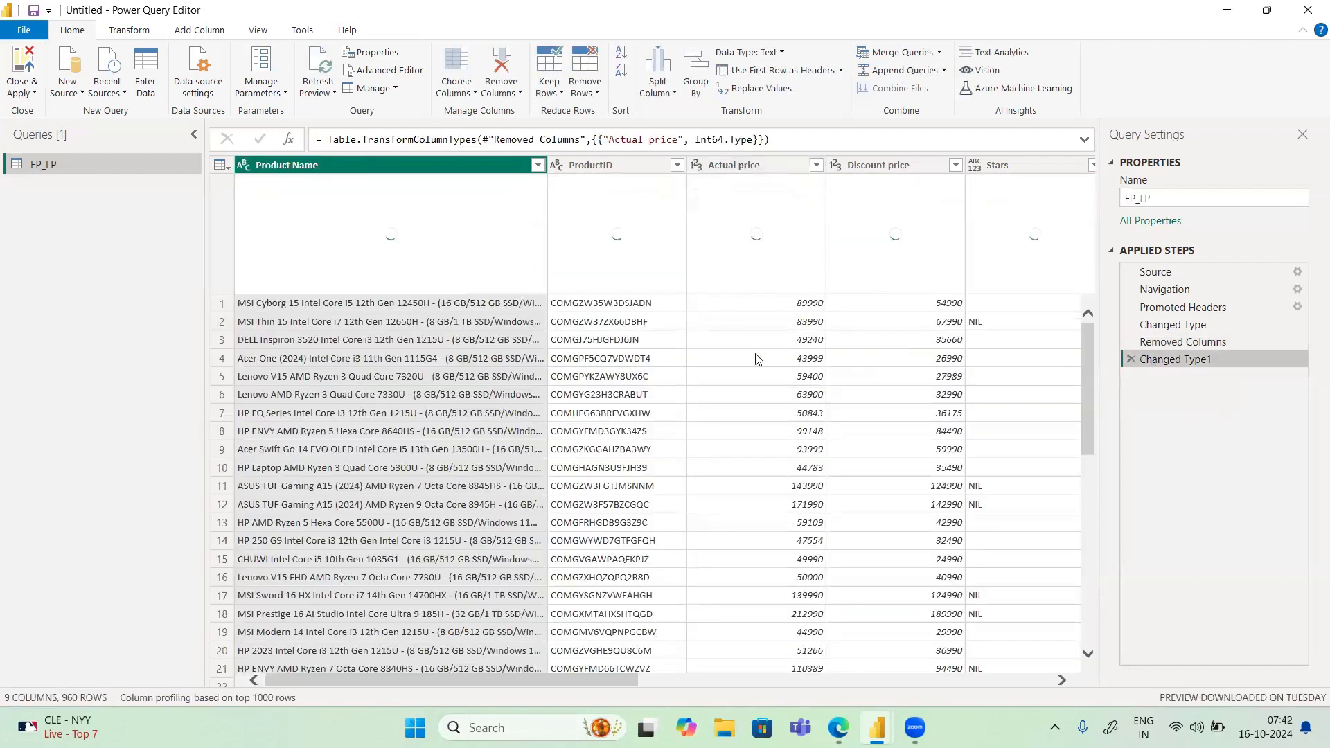
scroll(757, 359, "down", 10)
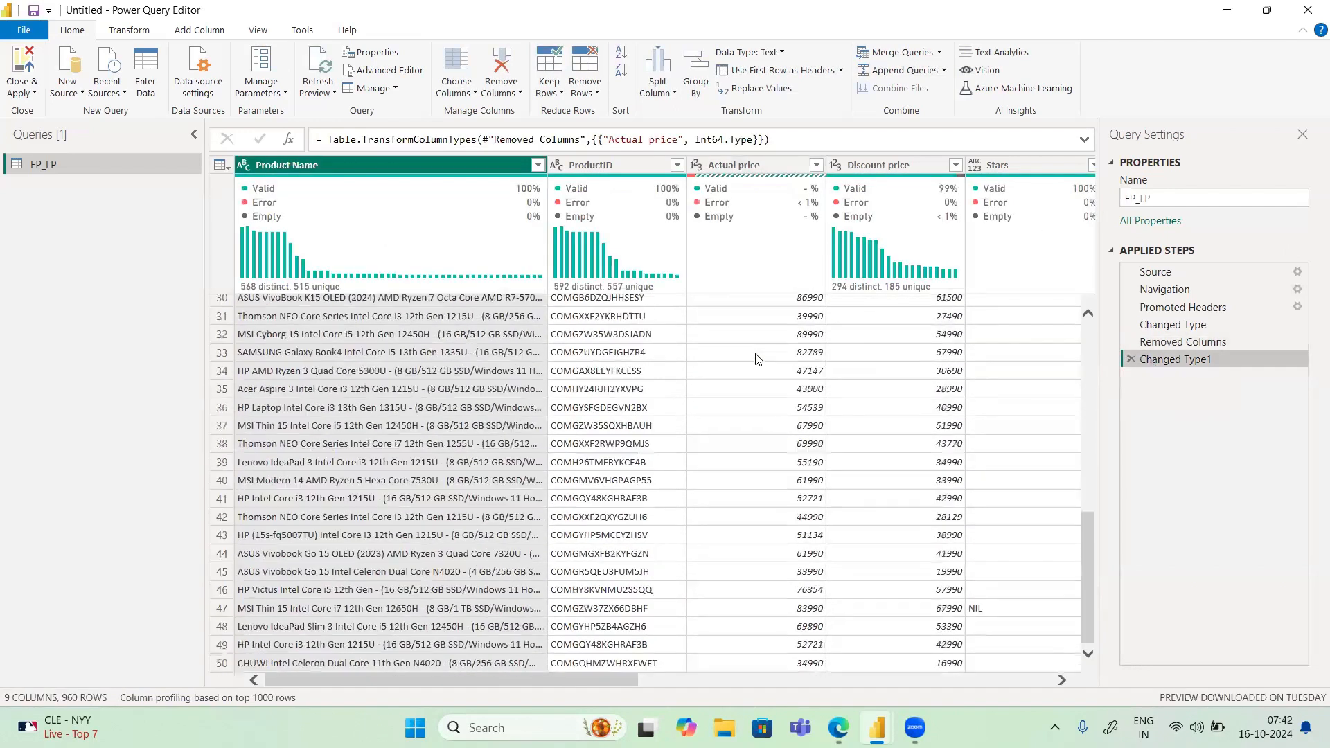
scroll(757, 359, "down", 15)
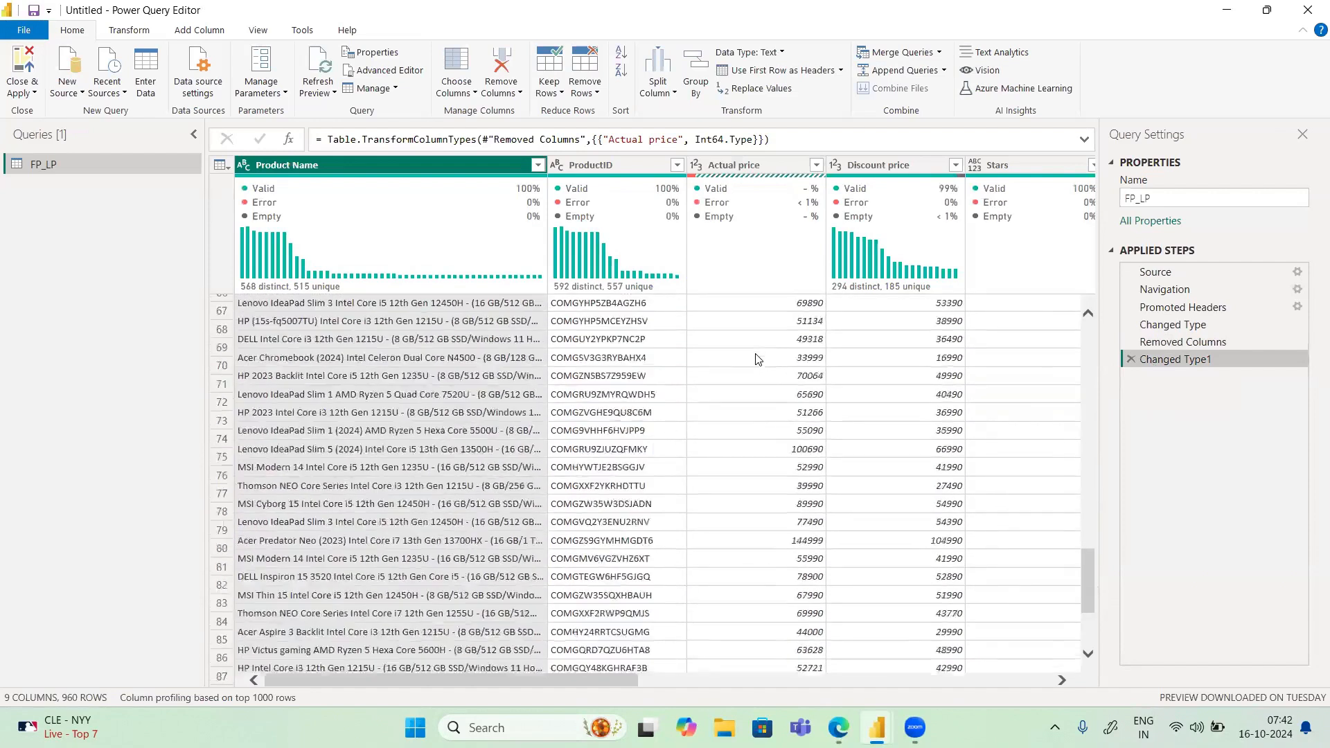
scroll(792, 193, "down", 18)
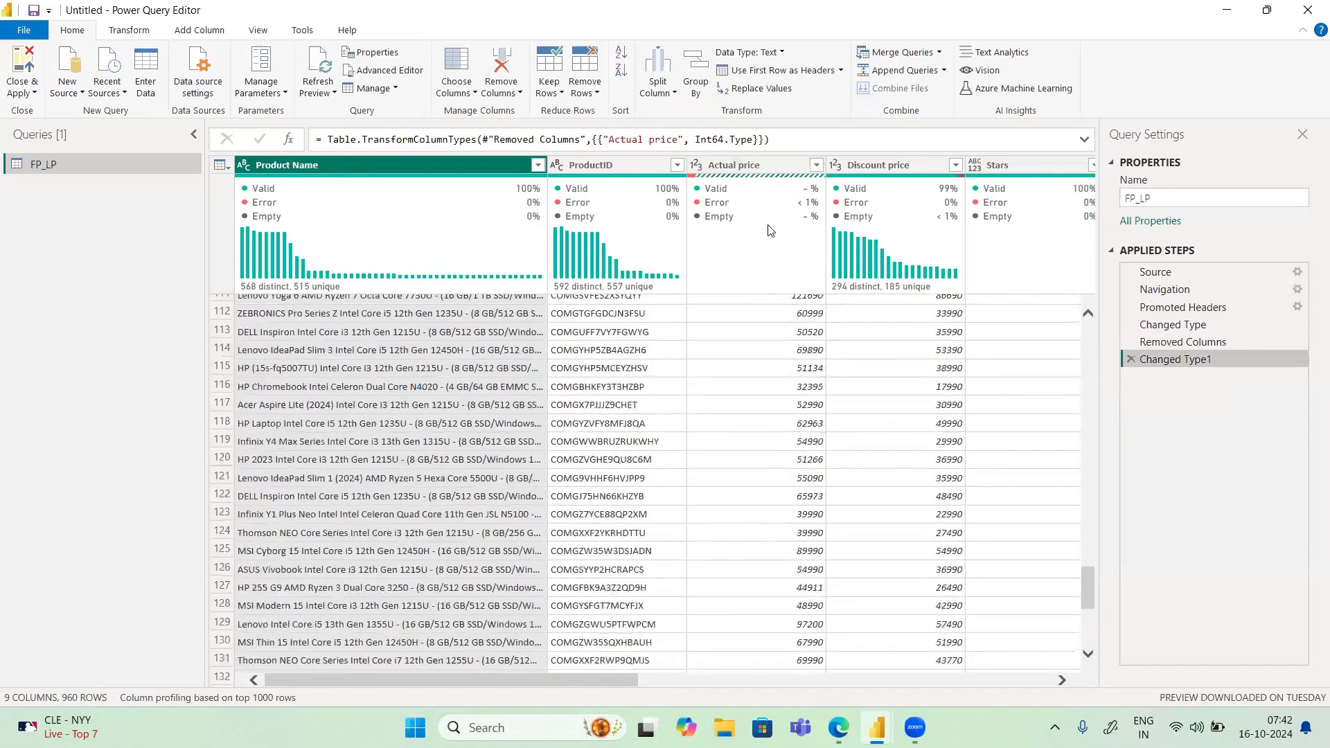
scroll(770, 230, "down", 1)
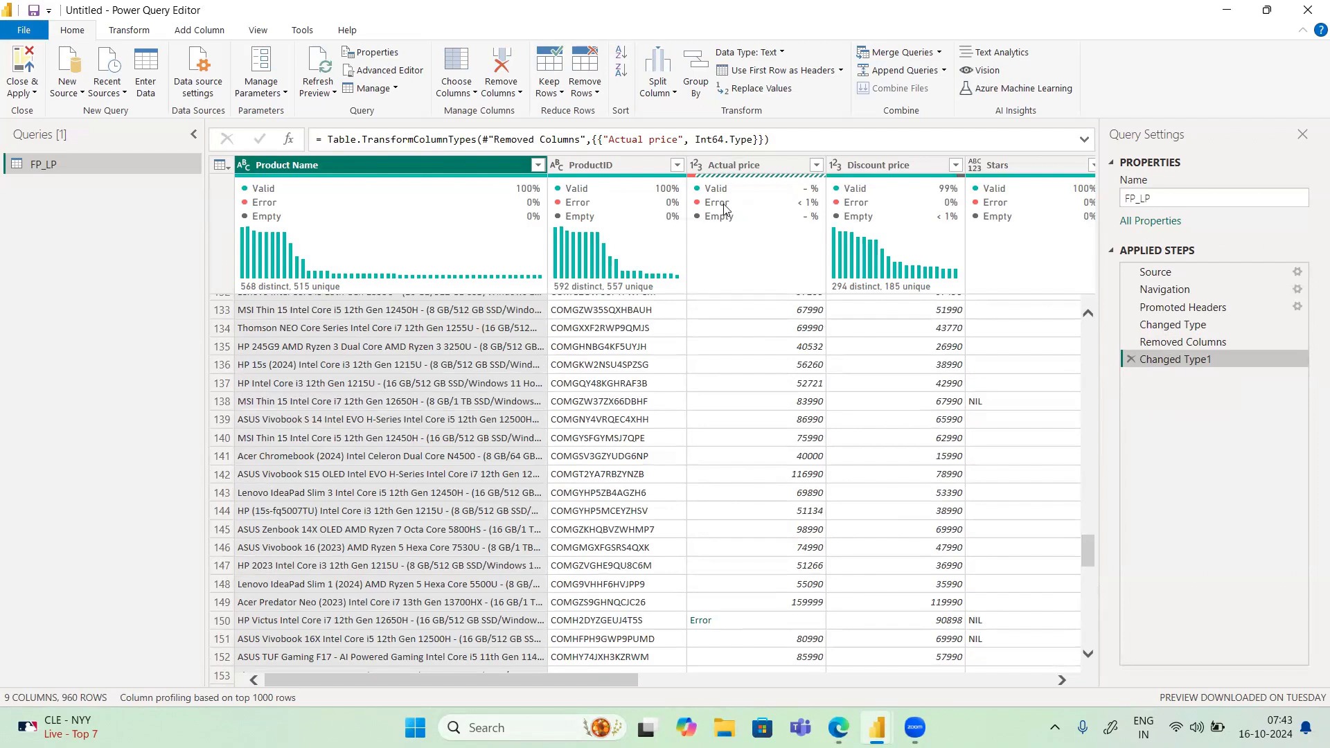
mouse_move(724, 208)
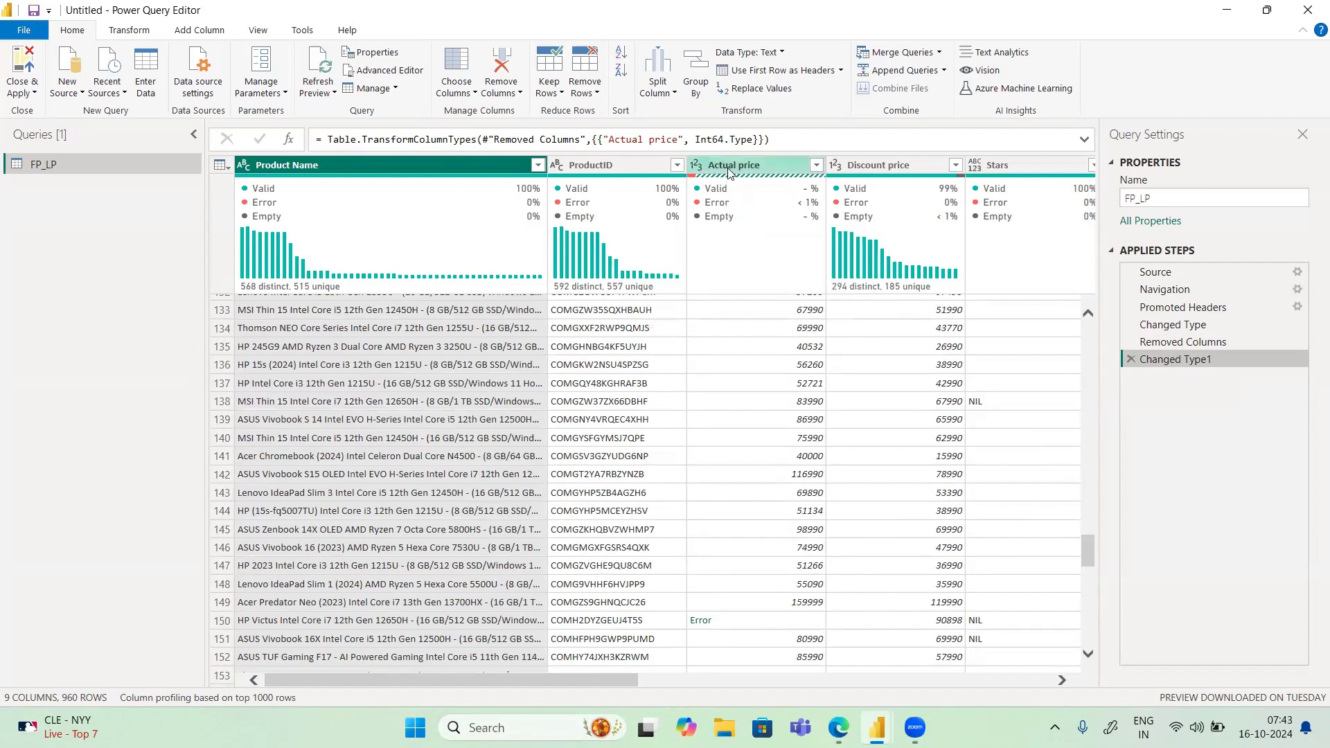
right_click(730, 174)
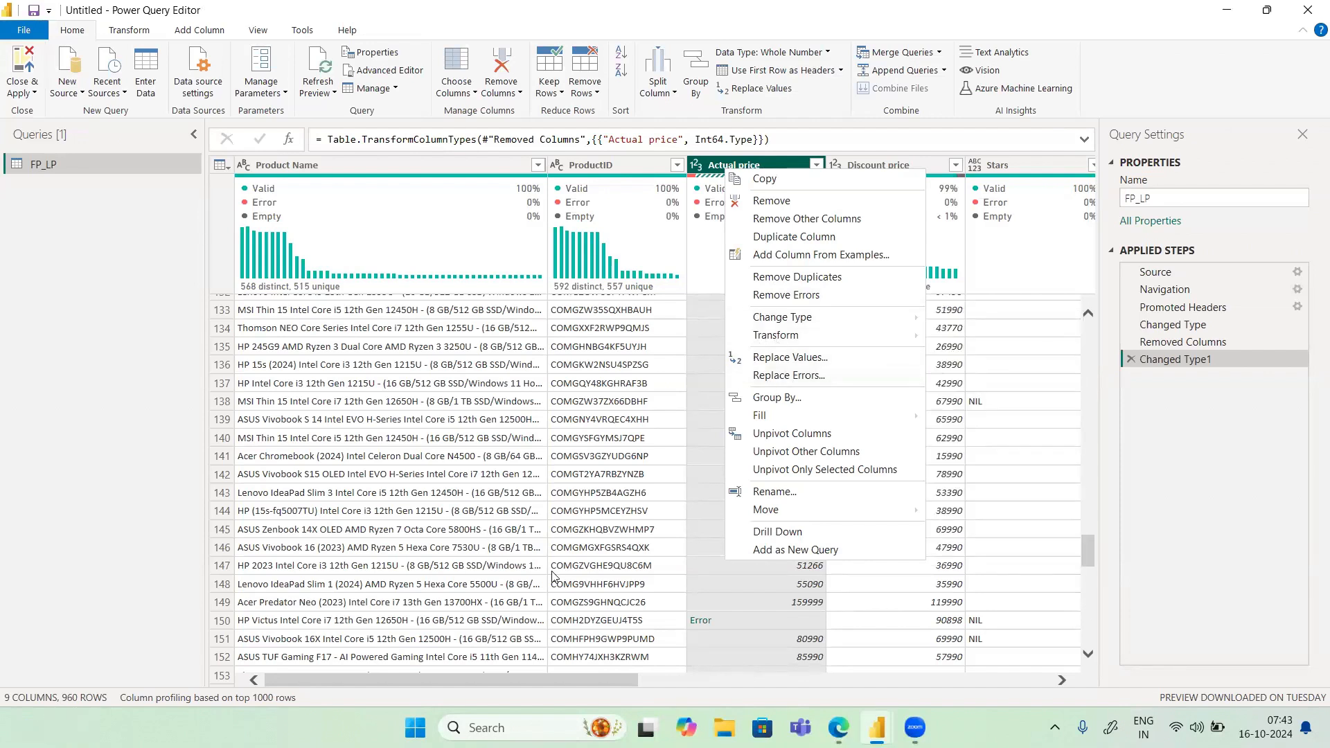
left_click(627, 547)
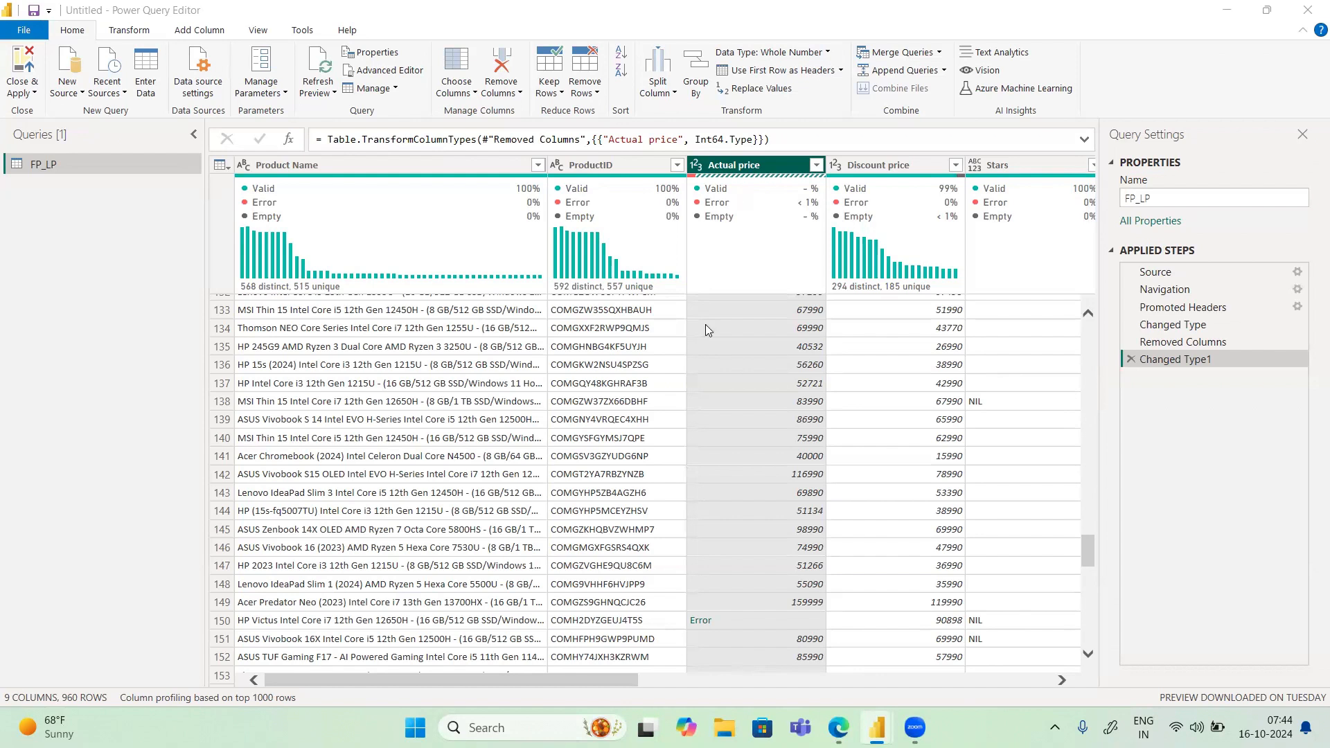
scroll(709, 456, "down", 4)
scroll(709, 456, "down", 1)
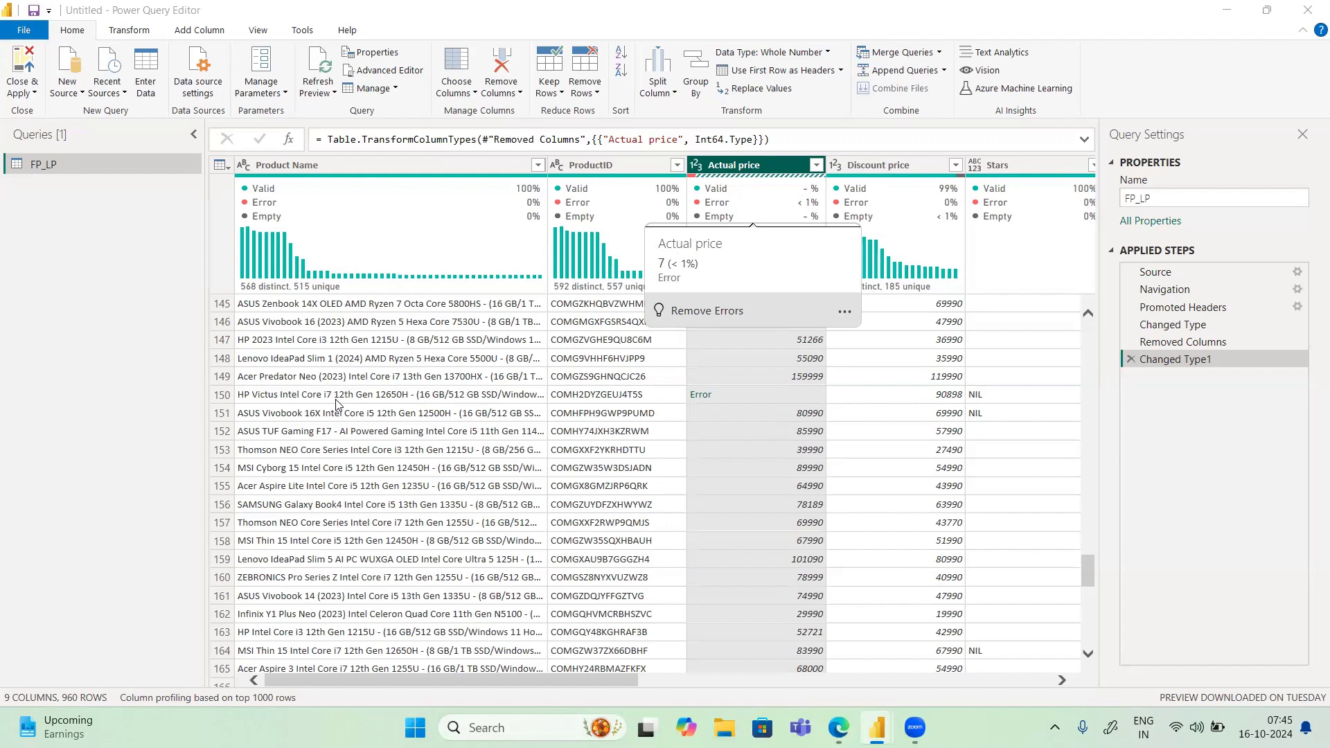
Replace the errors in the Actual price column with 0
right_click(735, 166)
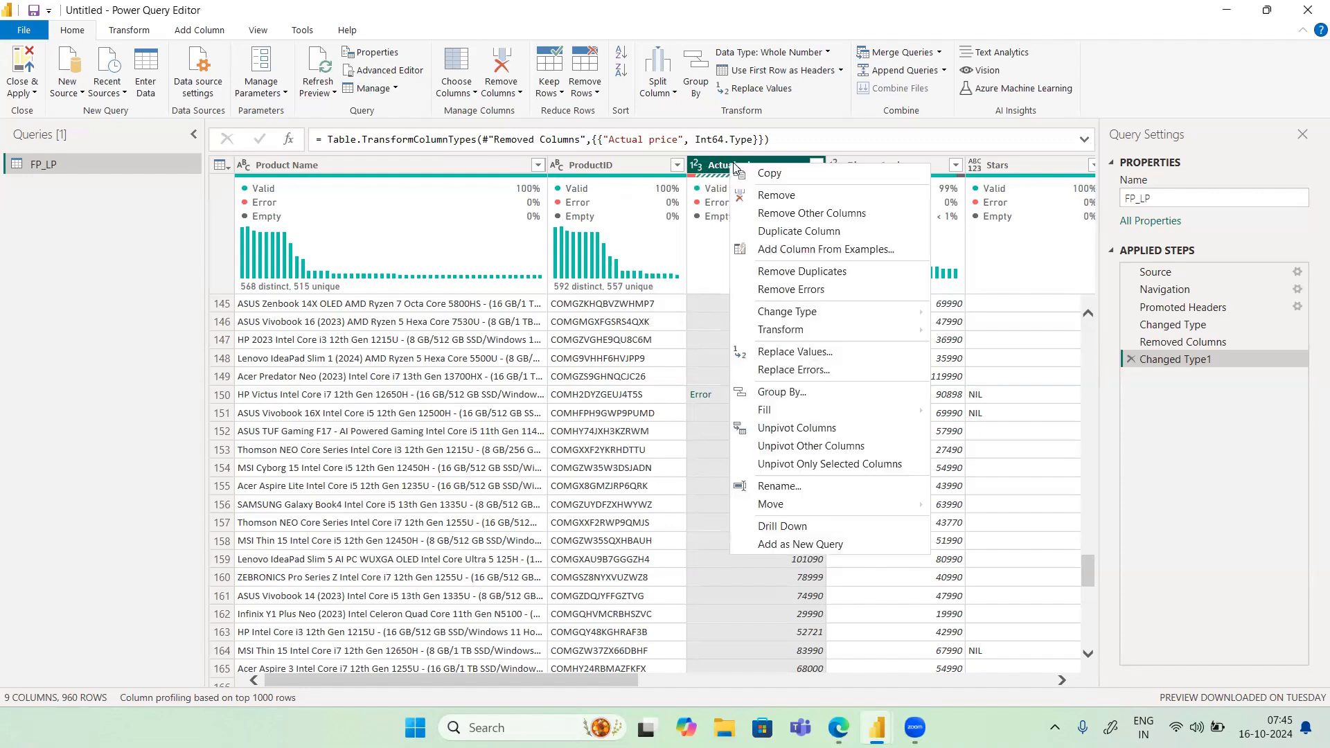
left_click(787, 371)
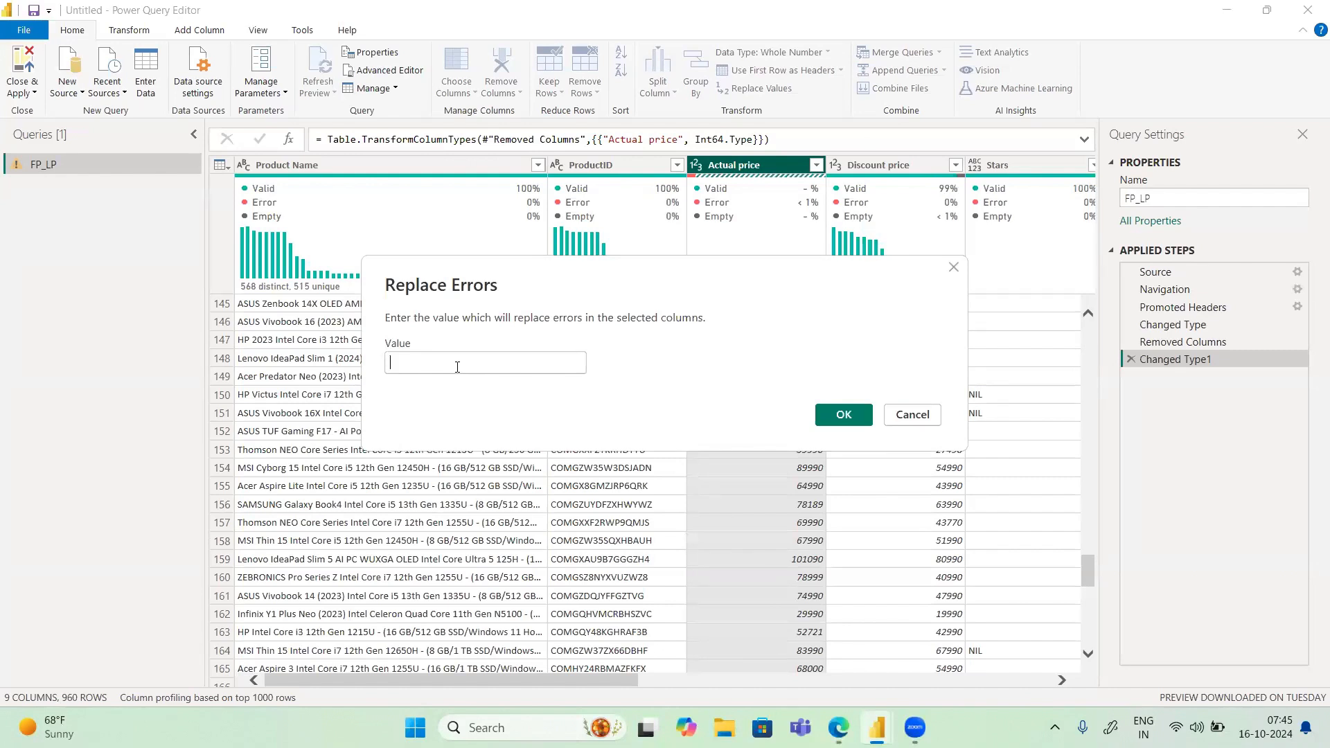
type("0")
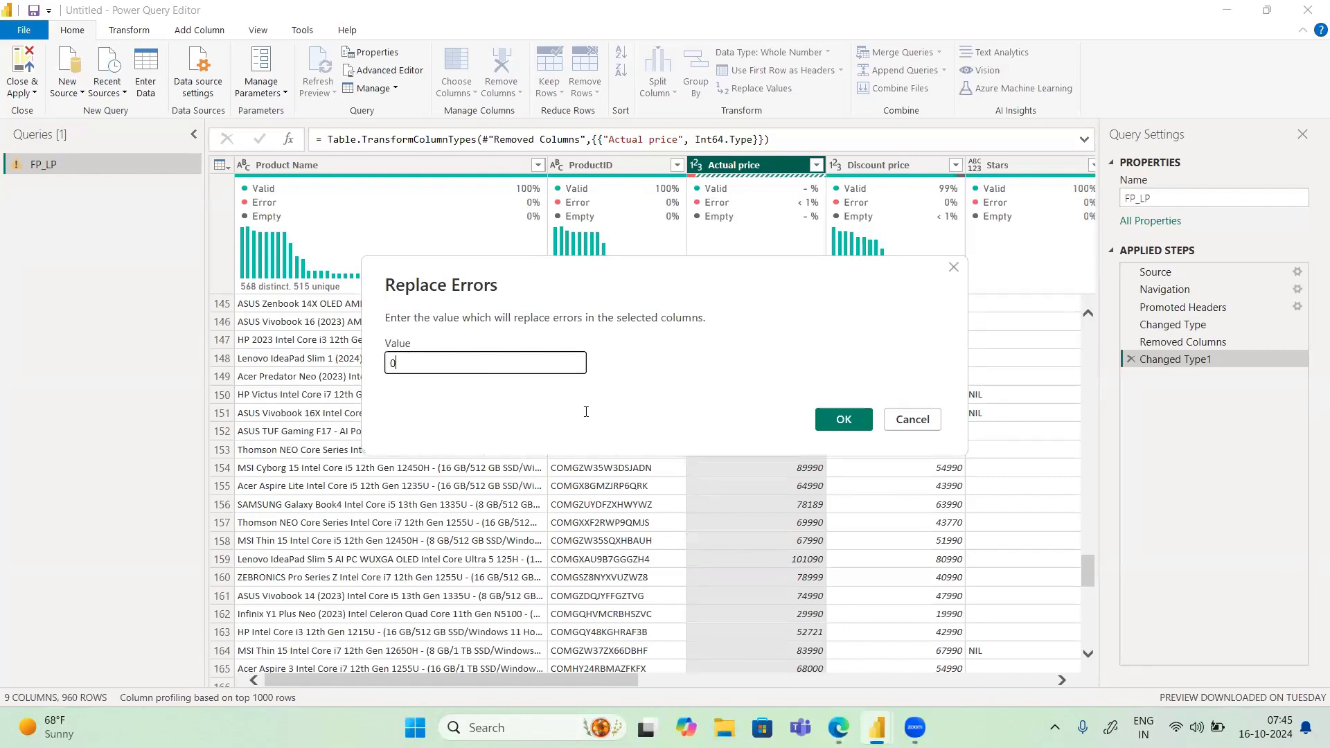
left_click(843, 420)
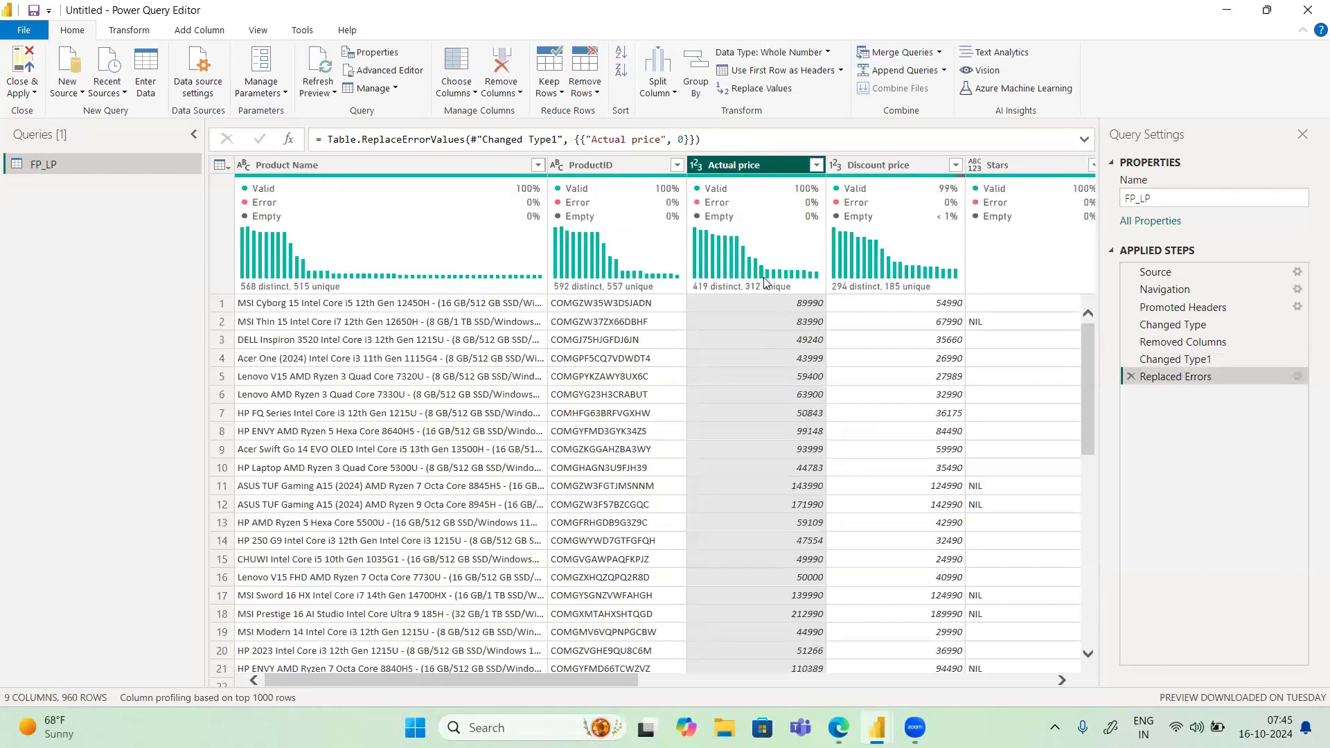
mouse_move(732, 187)
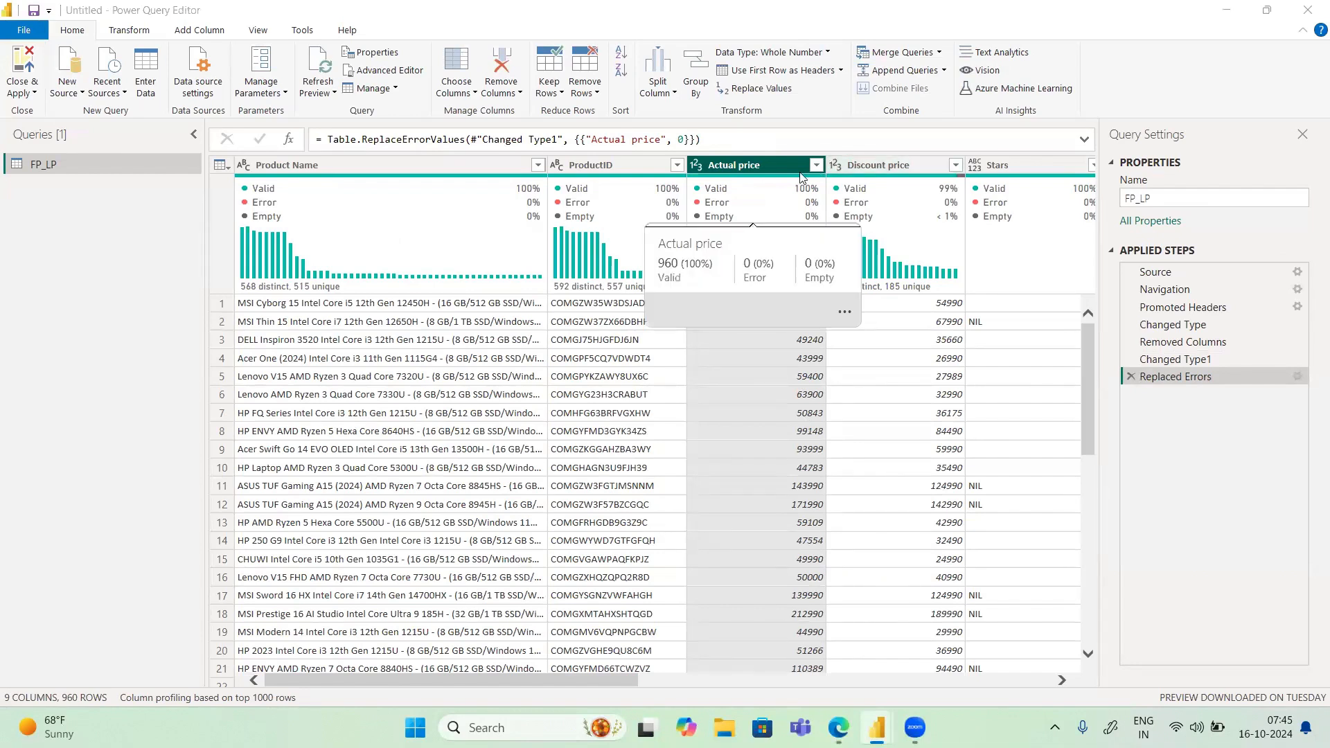
Check row 150 of Actual price at the Removed Columns applied step, and return to the Replaced Errors step to review the column quality
left_click(1206, 340)
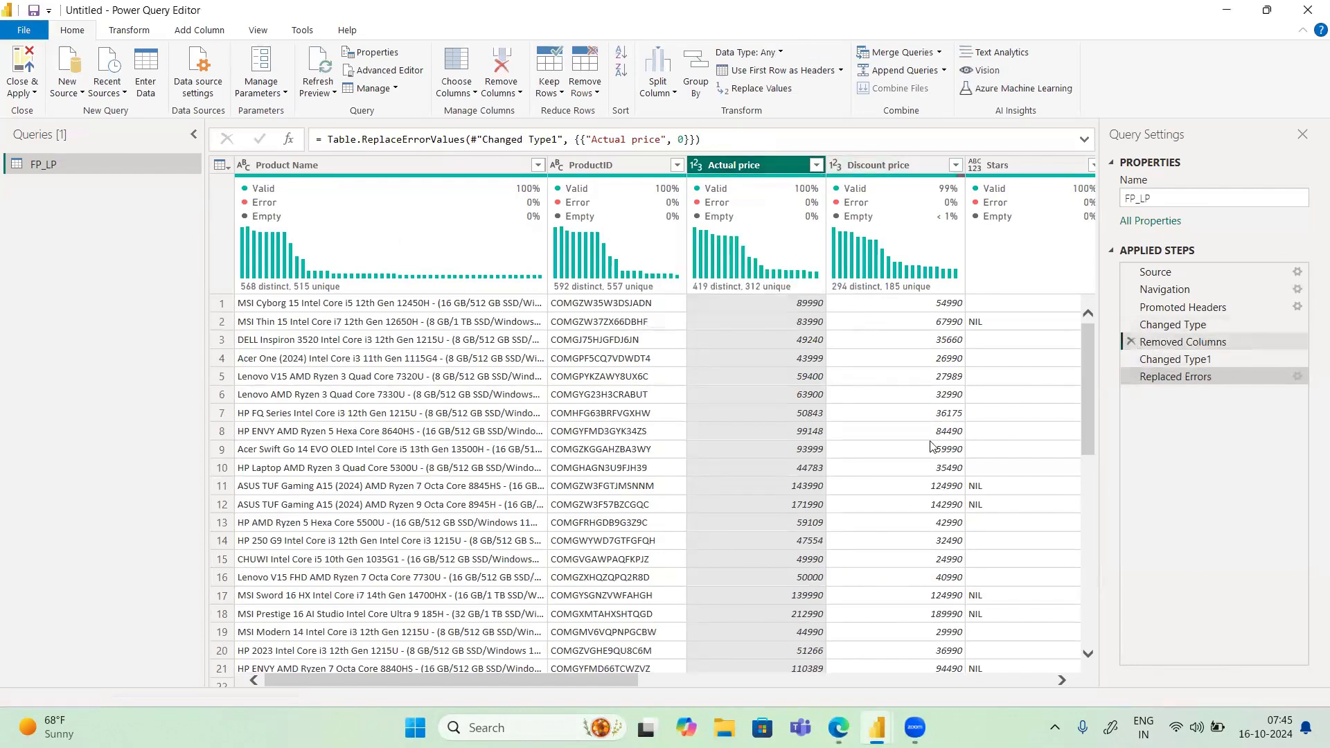
scroll(781, 476, "down", 3)
scroll(782, 477, "down", 8)
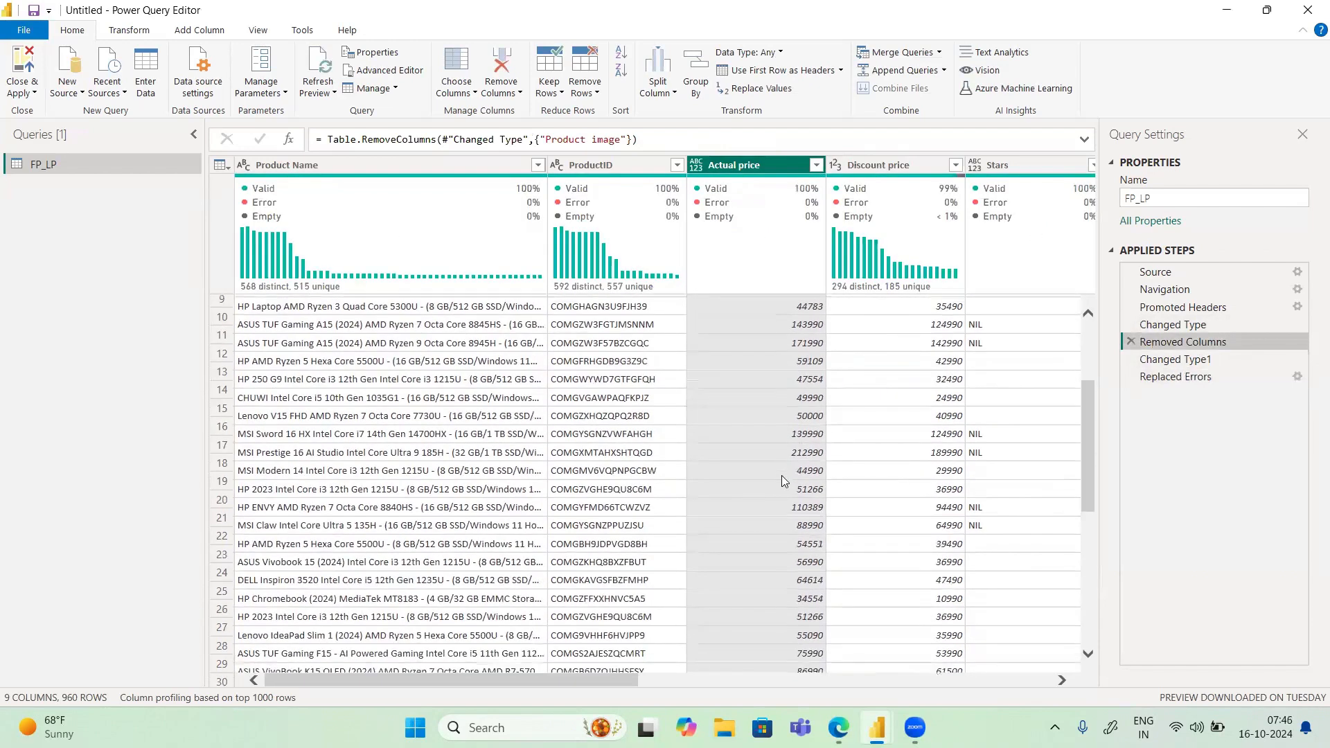
scroll(782, 475, "down", 15)
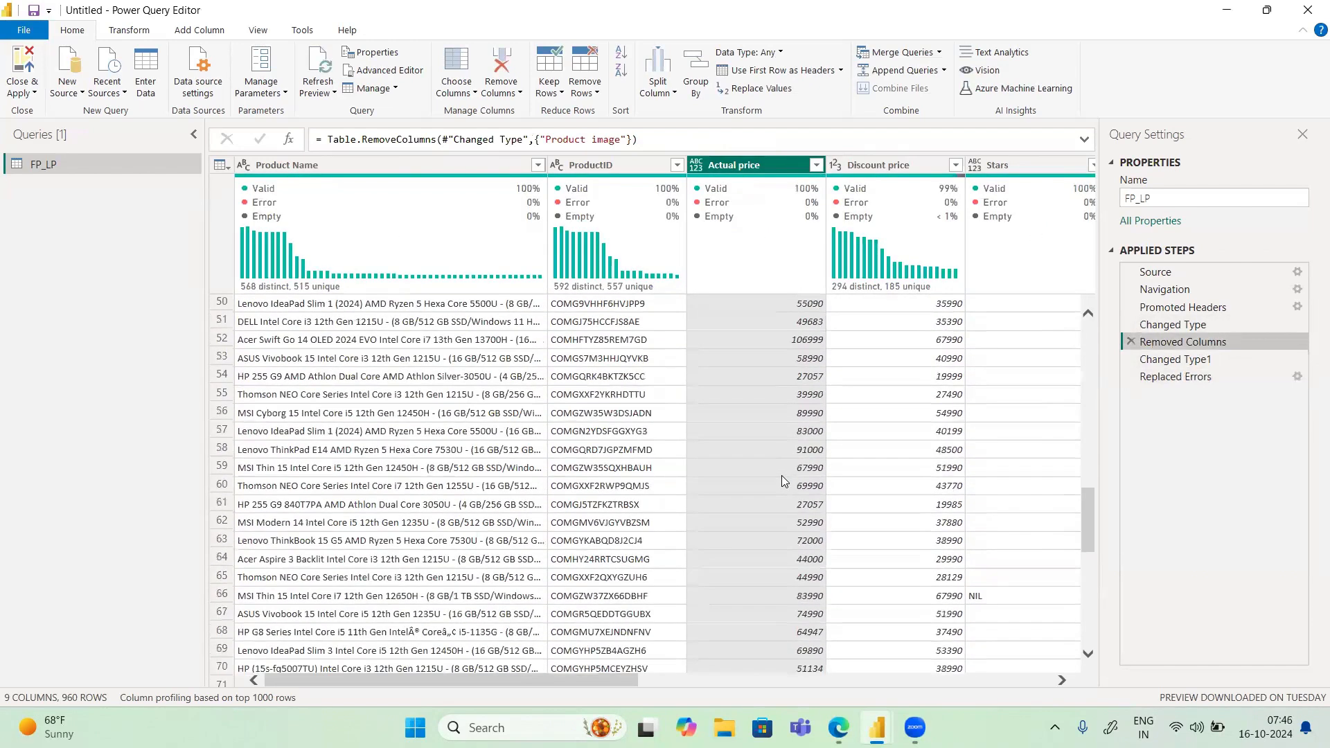
scroll(781, 475, "down", 13)
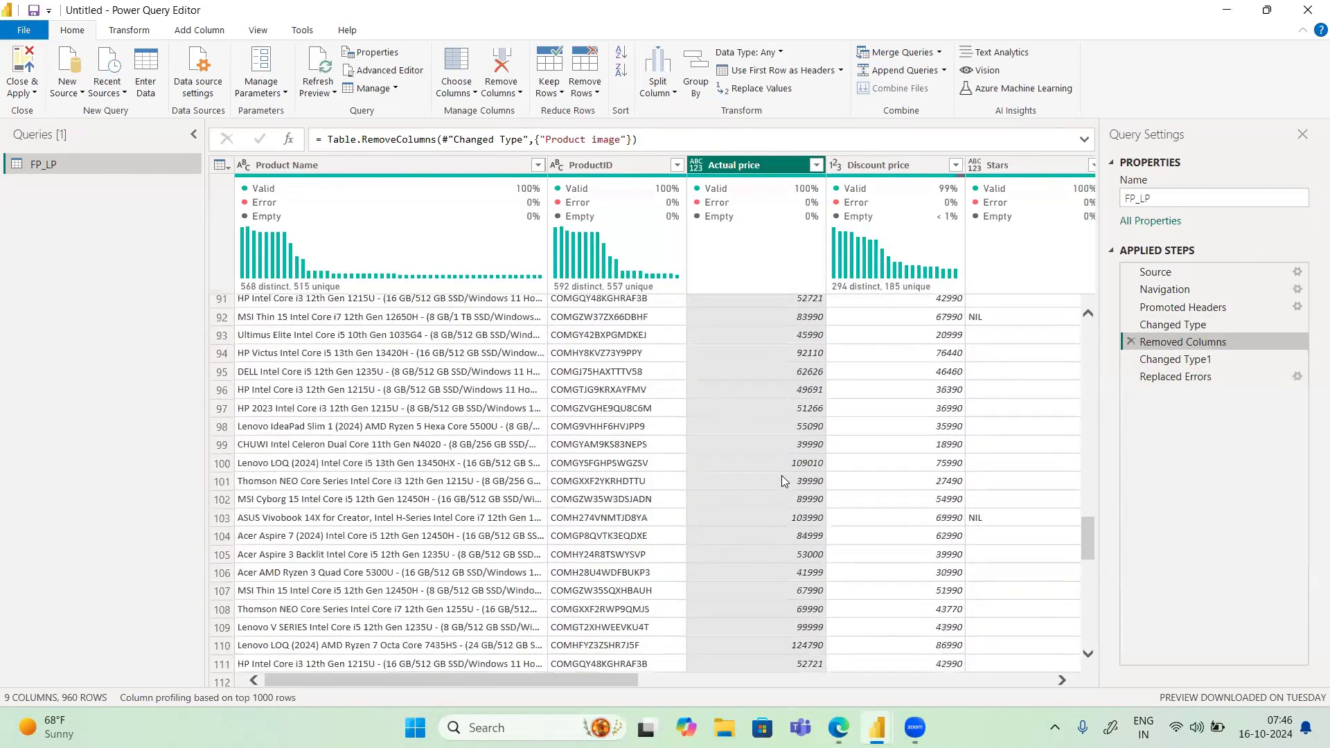
scroll(781, 476, "down", 9)
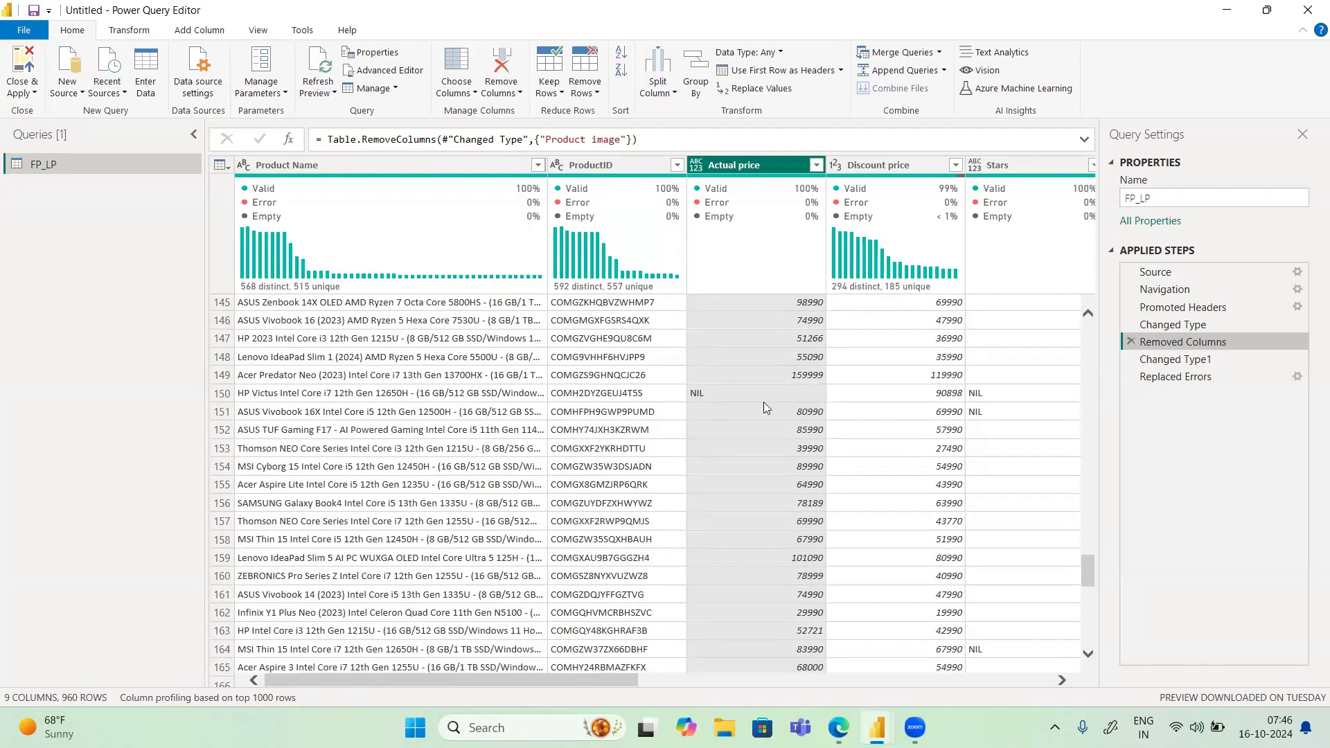
left_click(1180, 379)
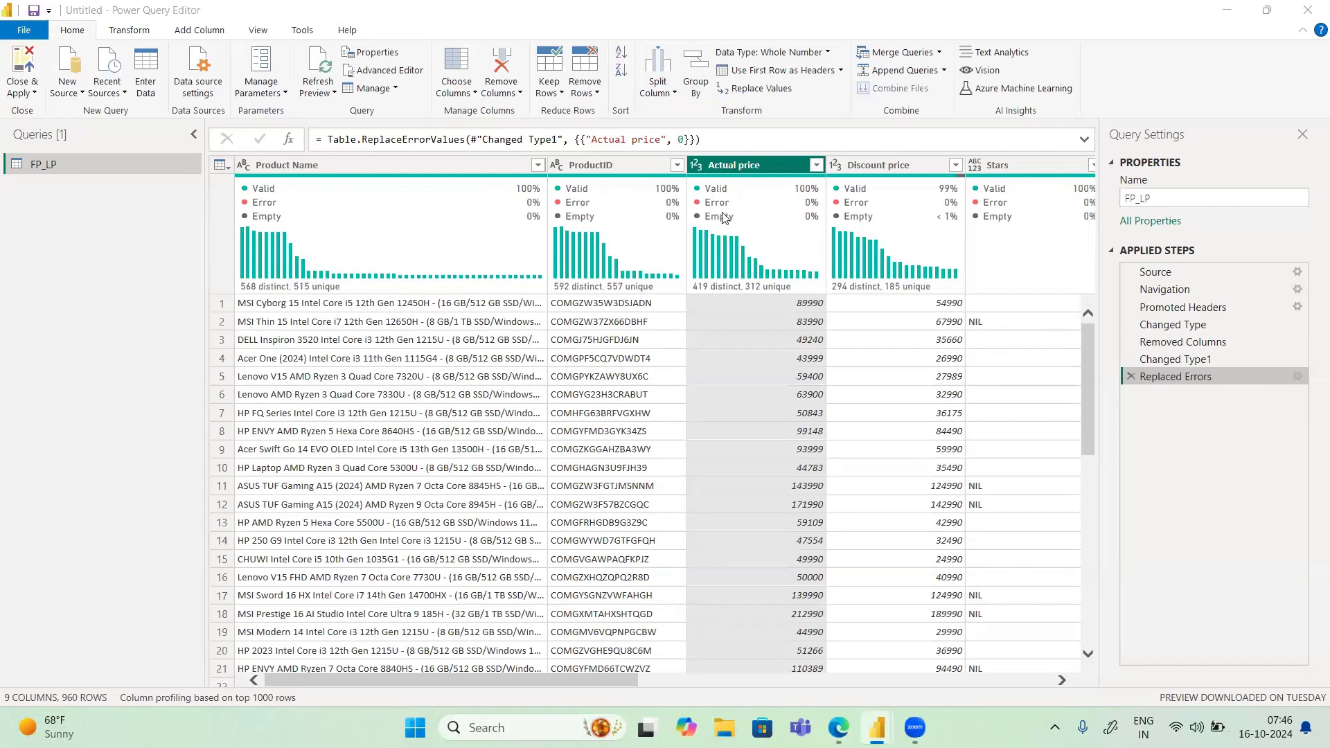
mouse_move(722, 217)
Try to change the data type of the Rating column to Whole Number, and delete that type change from the applied steps
left_click_drag(403, 677, 609, 687)
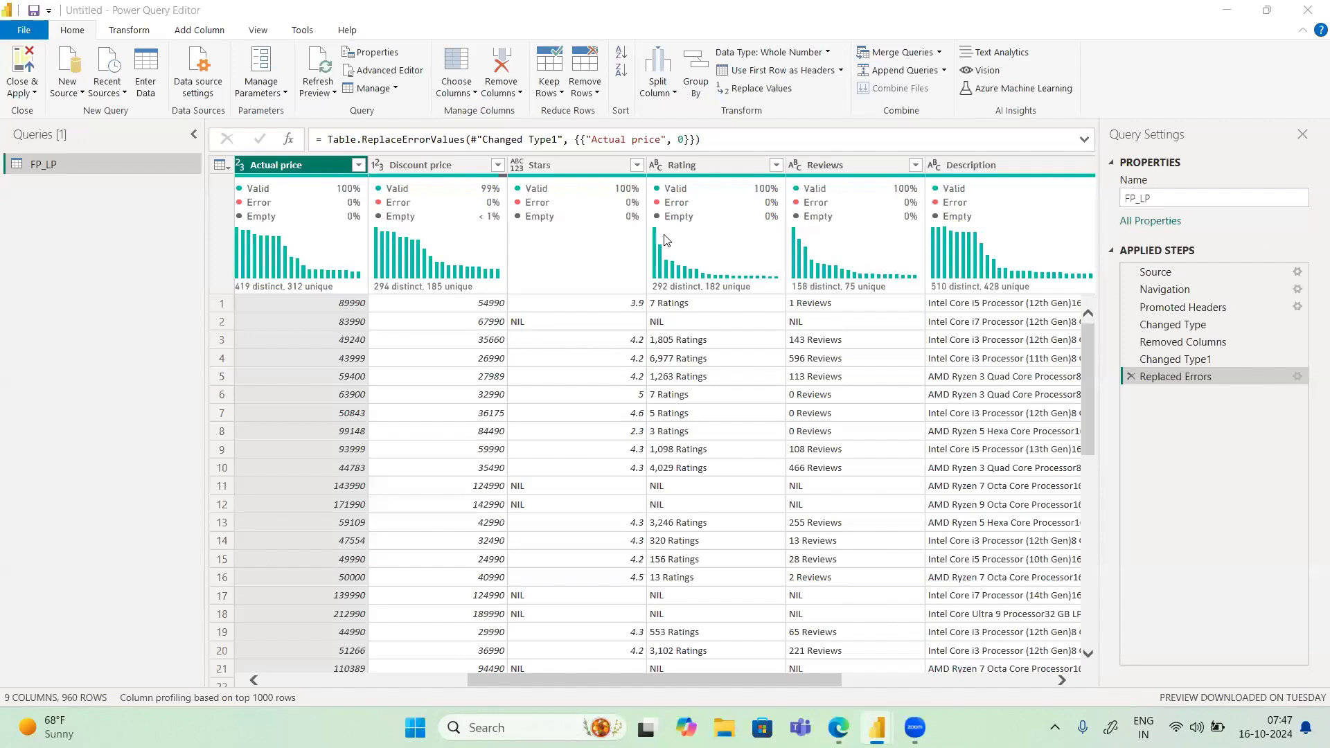
left_click(655, 165)
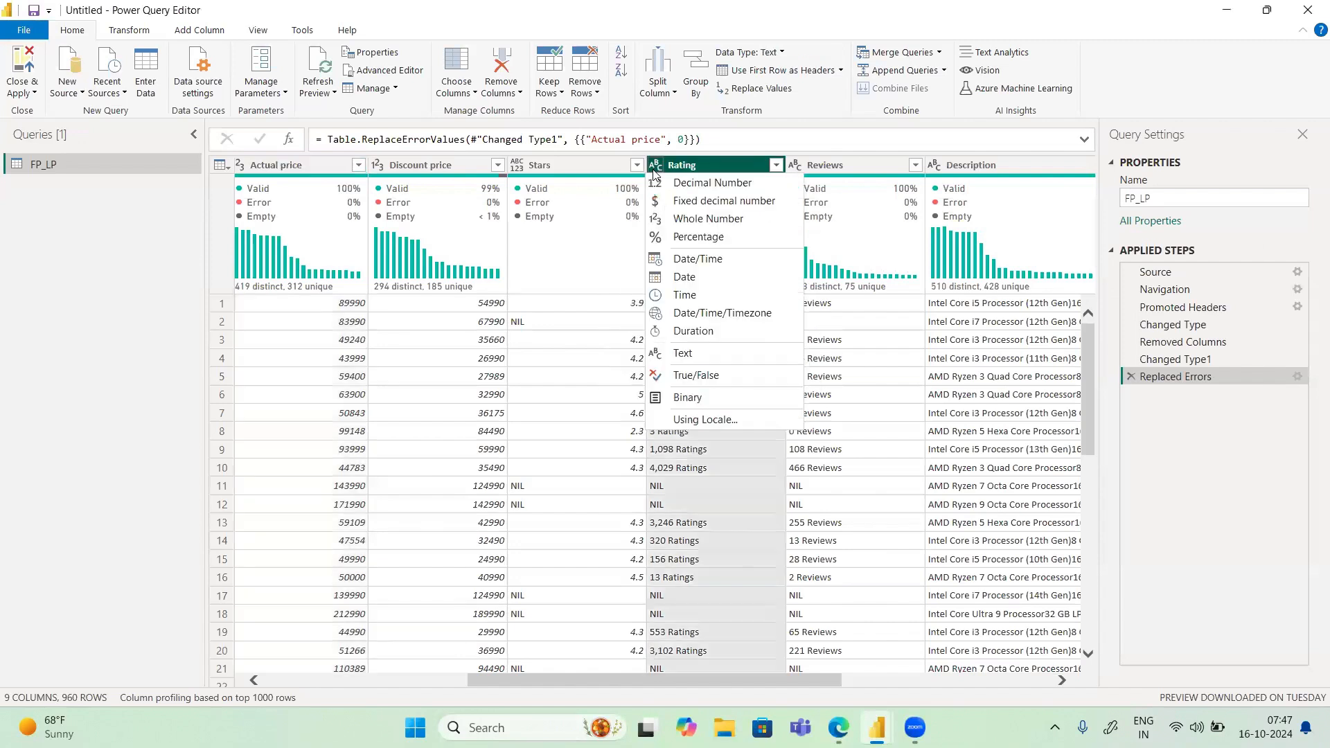
left_click(682, 219)
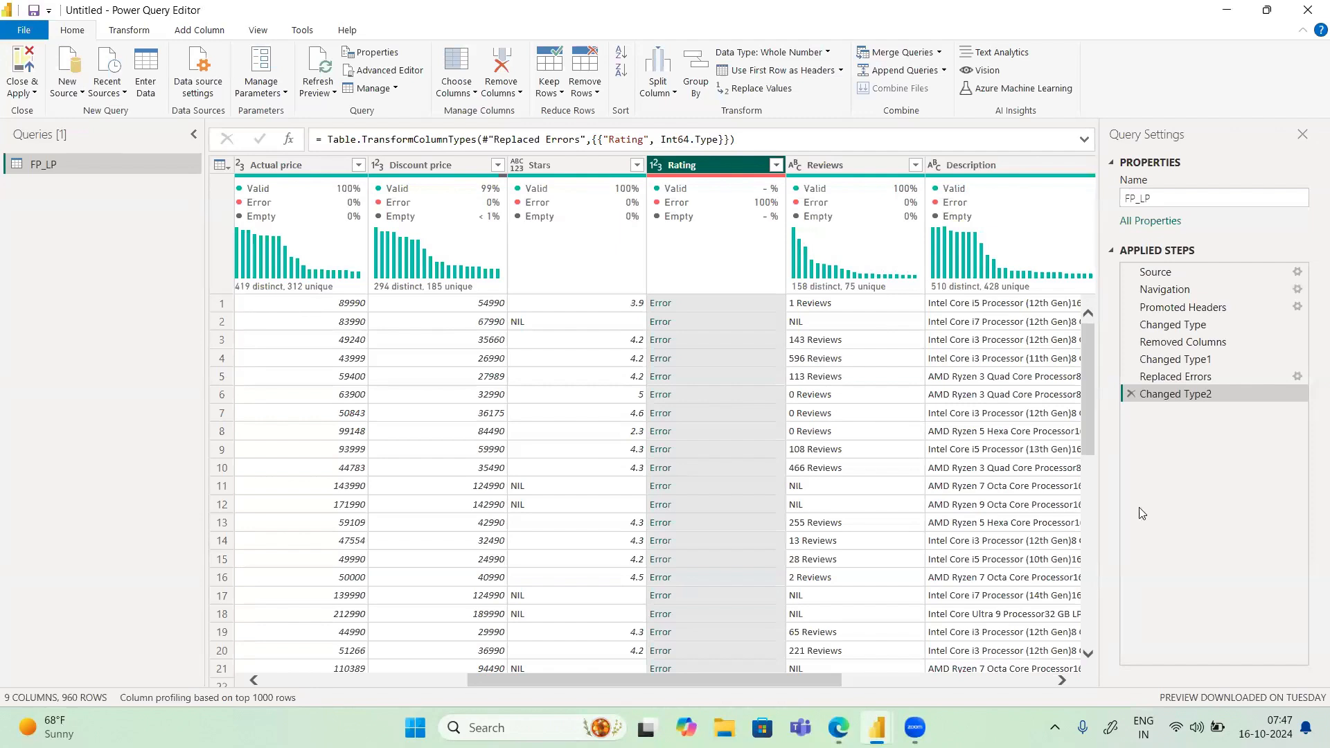
left_click(1129, 393)
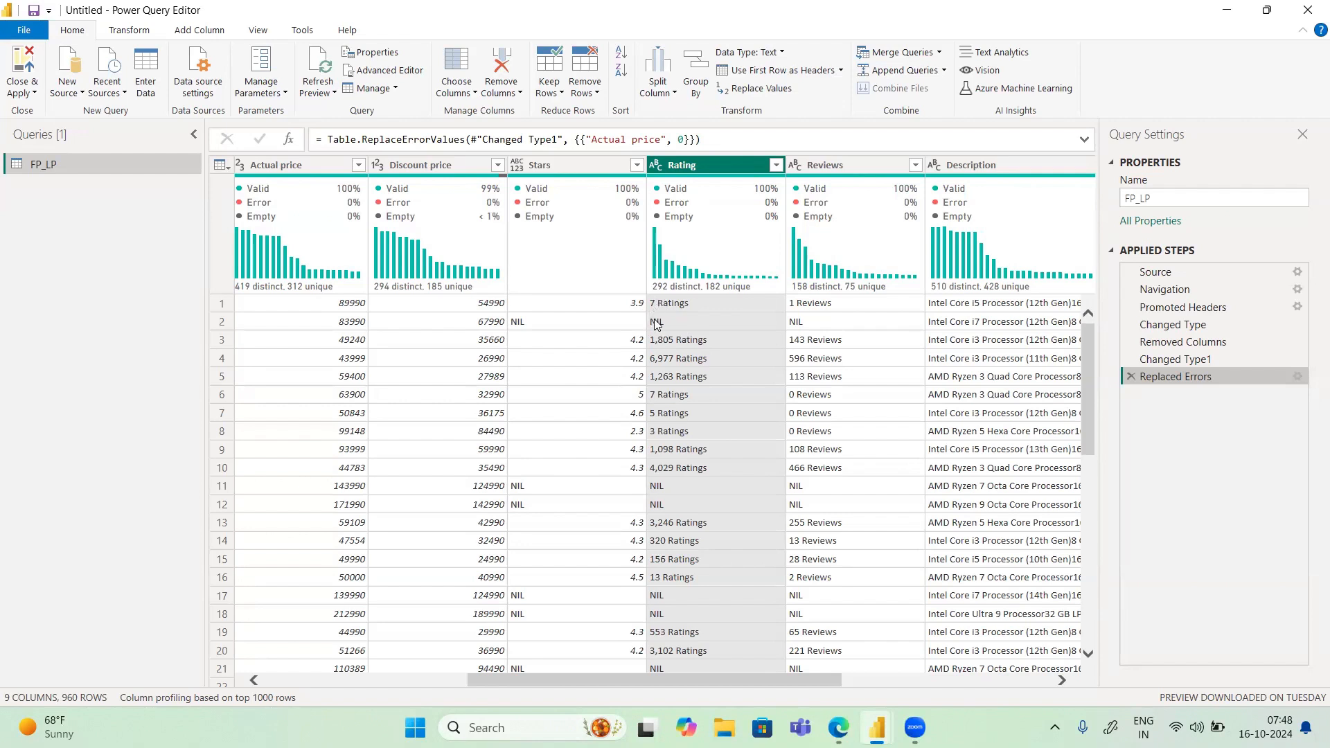
Look over the text values in the Rating column and duplicate the column
scroll(658, 424, "down", 3)
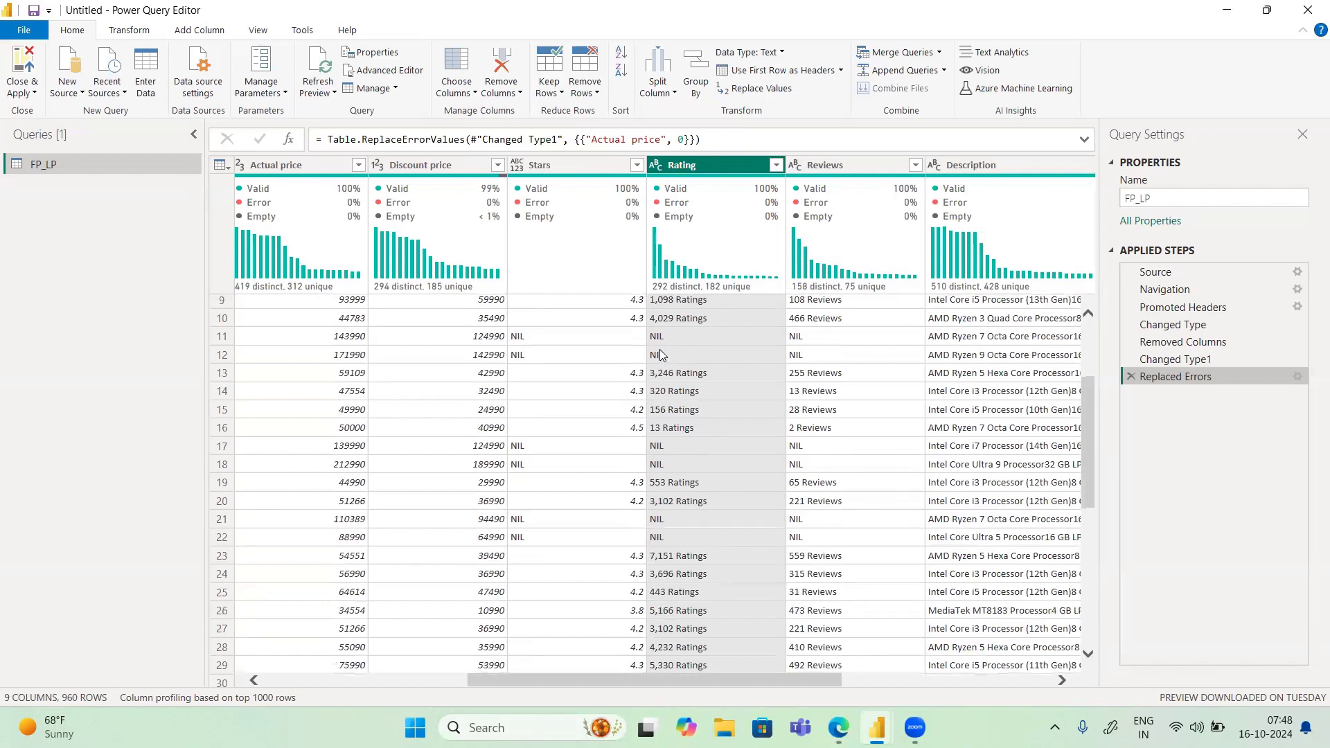
scroll(659, 354, "up", 3)
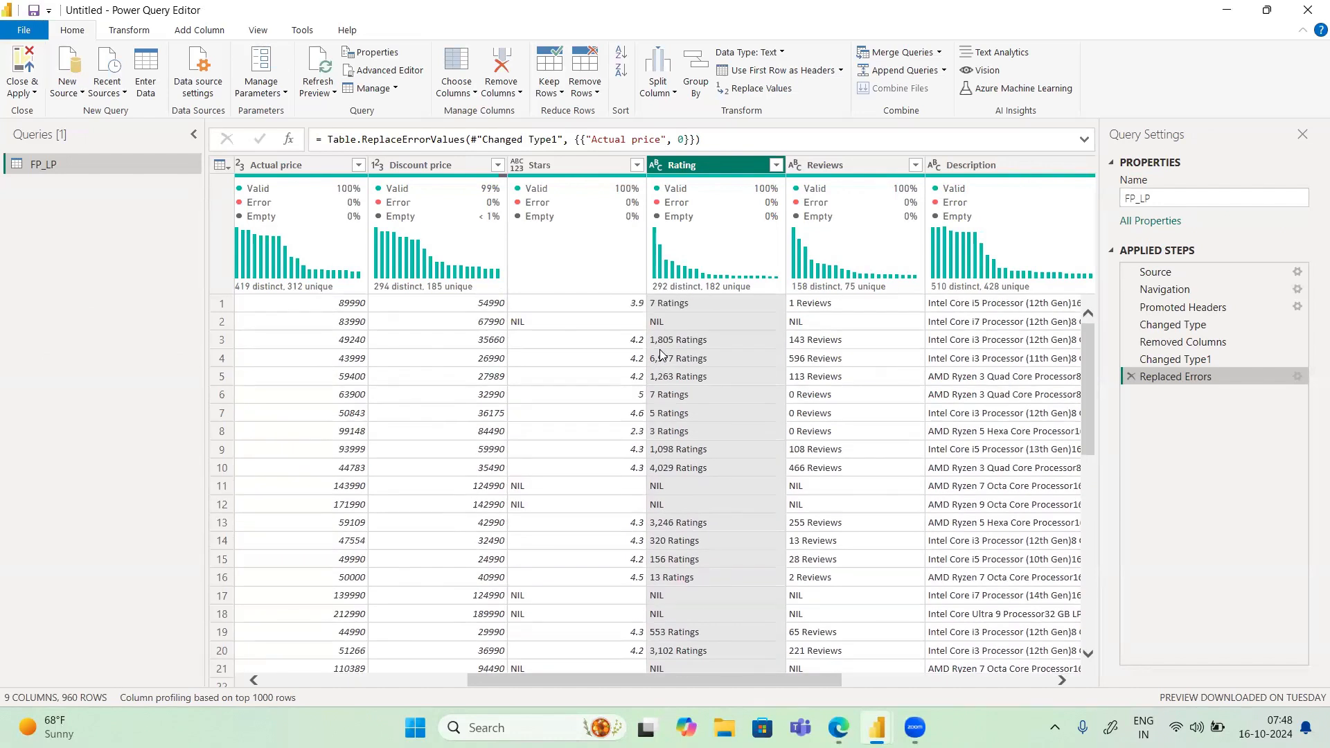
right_click(706, 164)
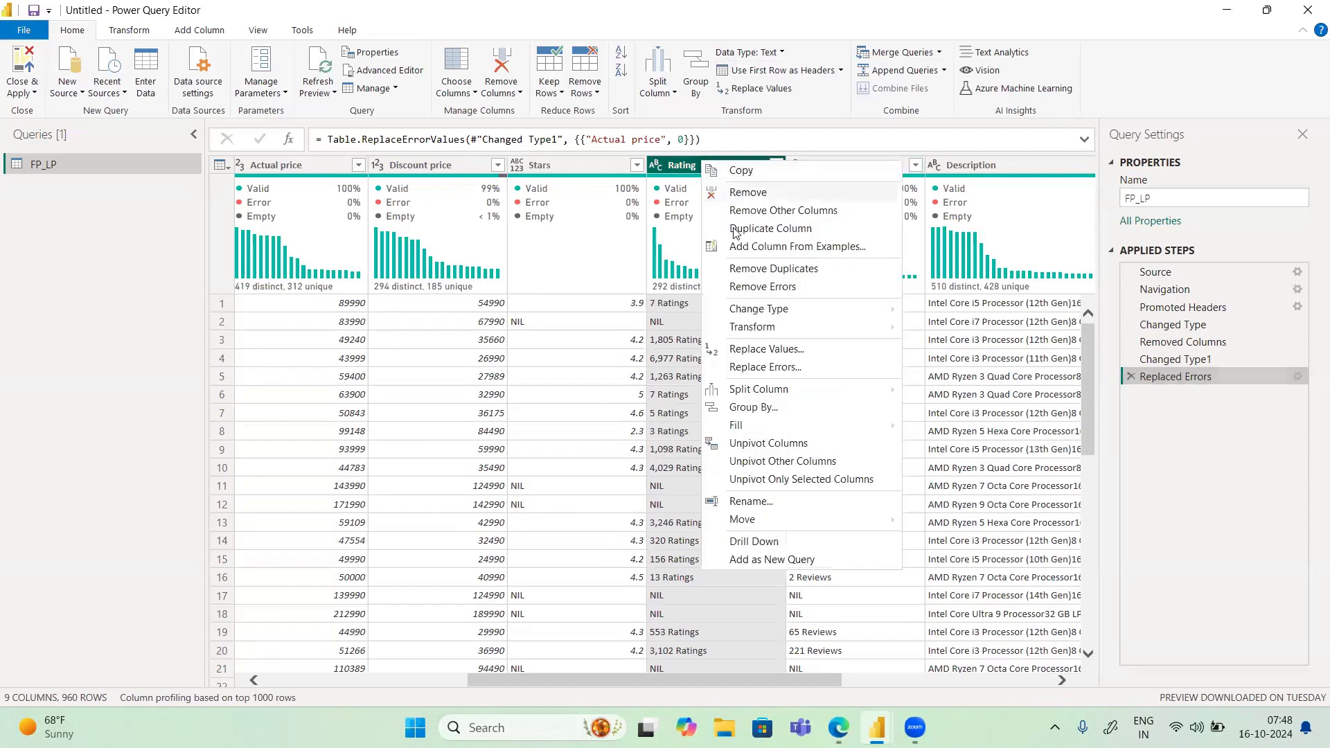
left_click(755, 234)
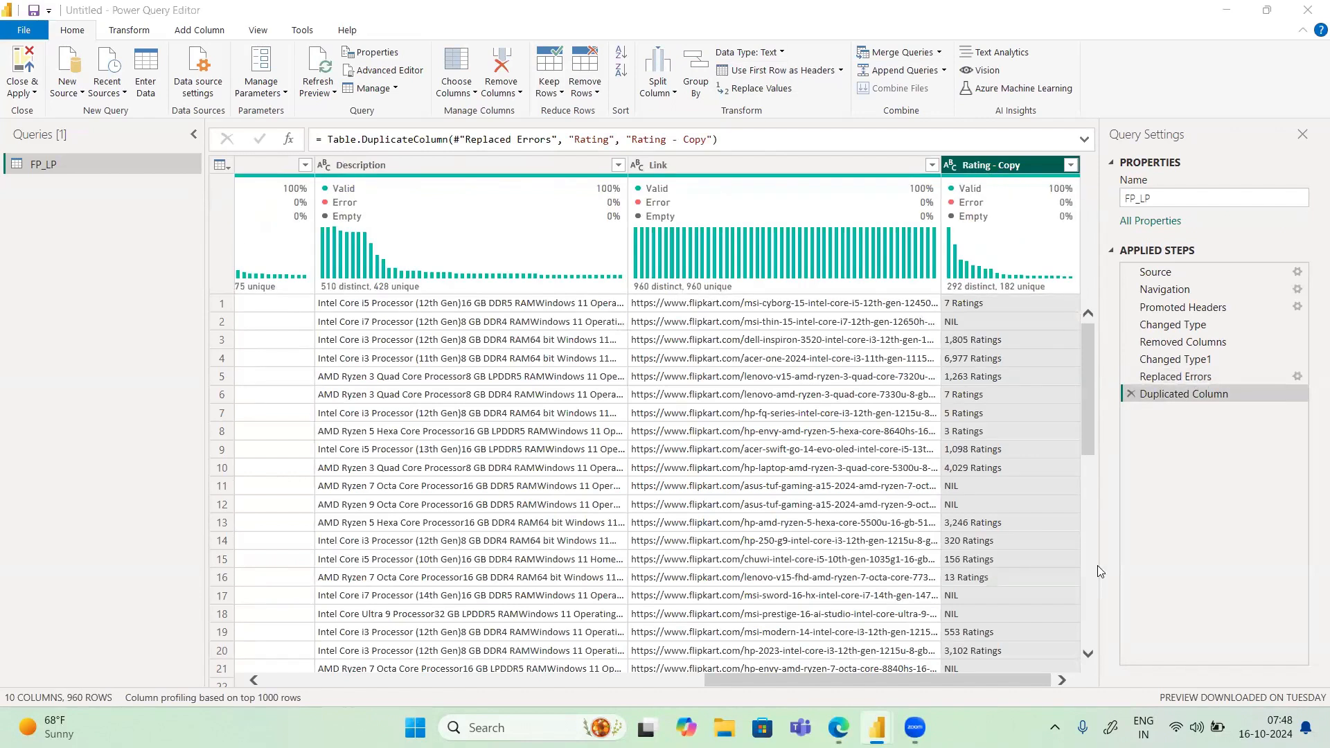
Replace the value NIL with 0 in the duplicated Rating - Copy column
left_click(991, 183)
right_click(992, 188)
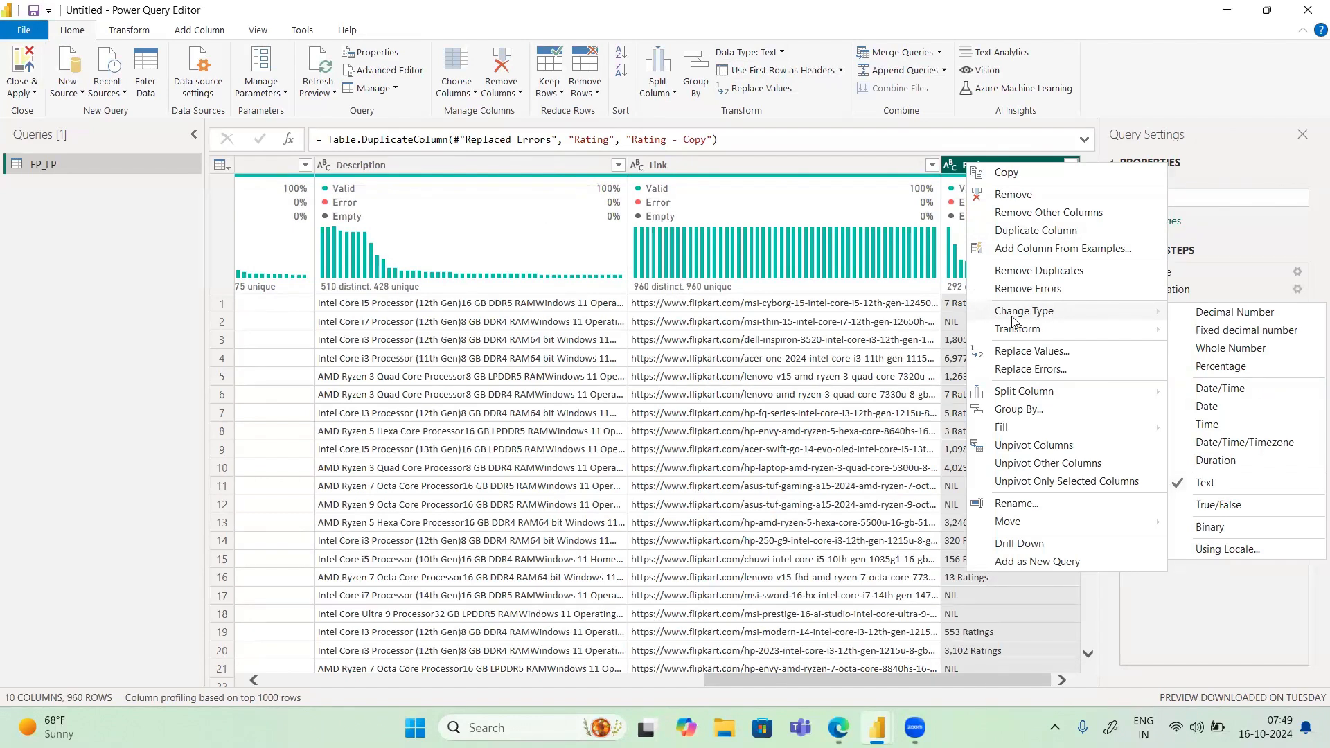
left_click(1034, 352)
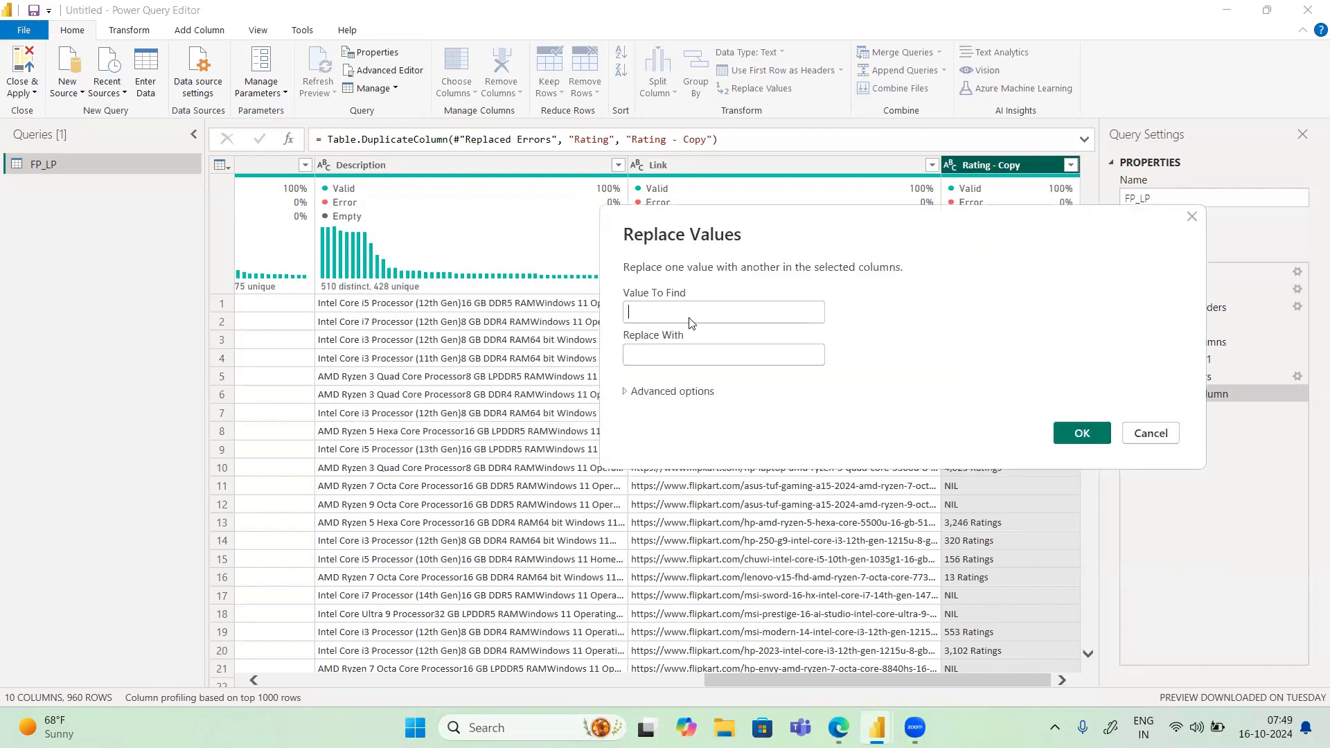
left_click(690, 321)
type("Ni")
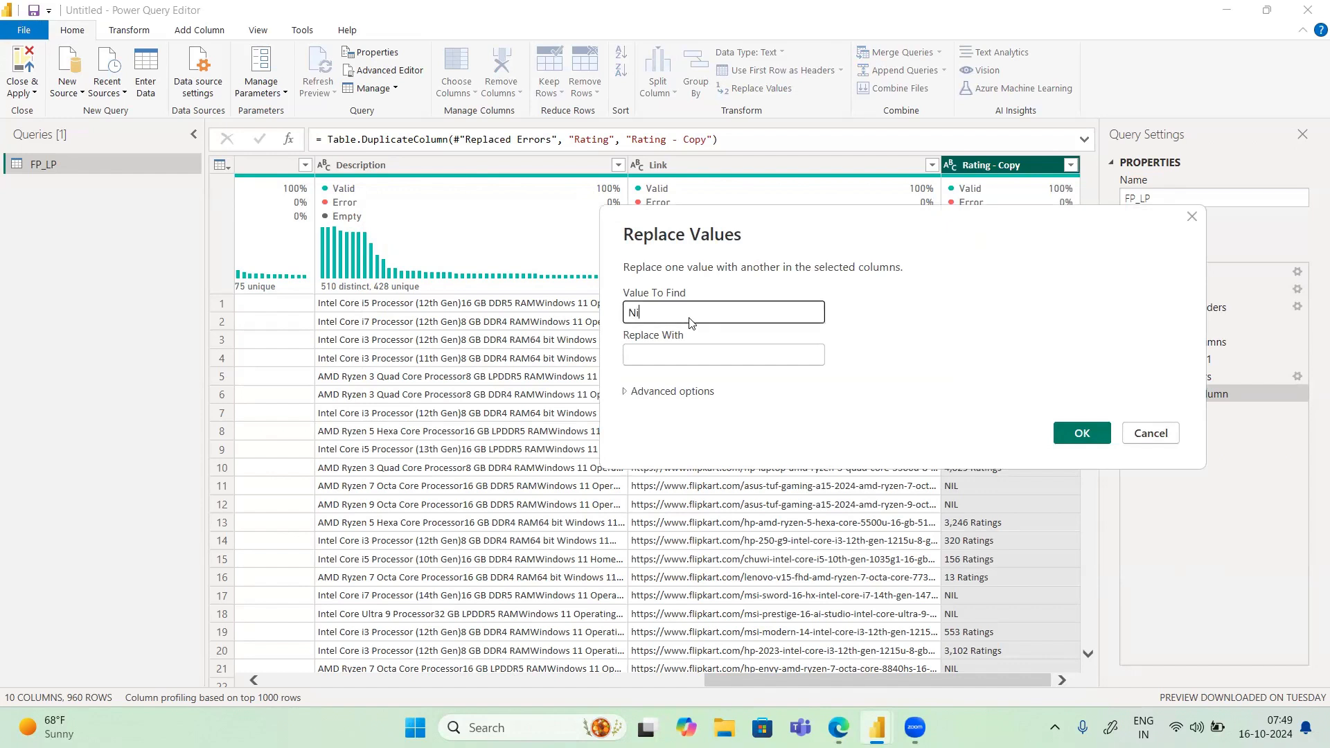
key("BackSpace")
type("IL")
left_click(649, 358)
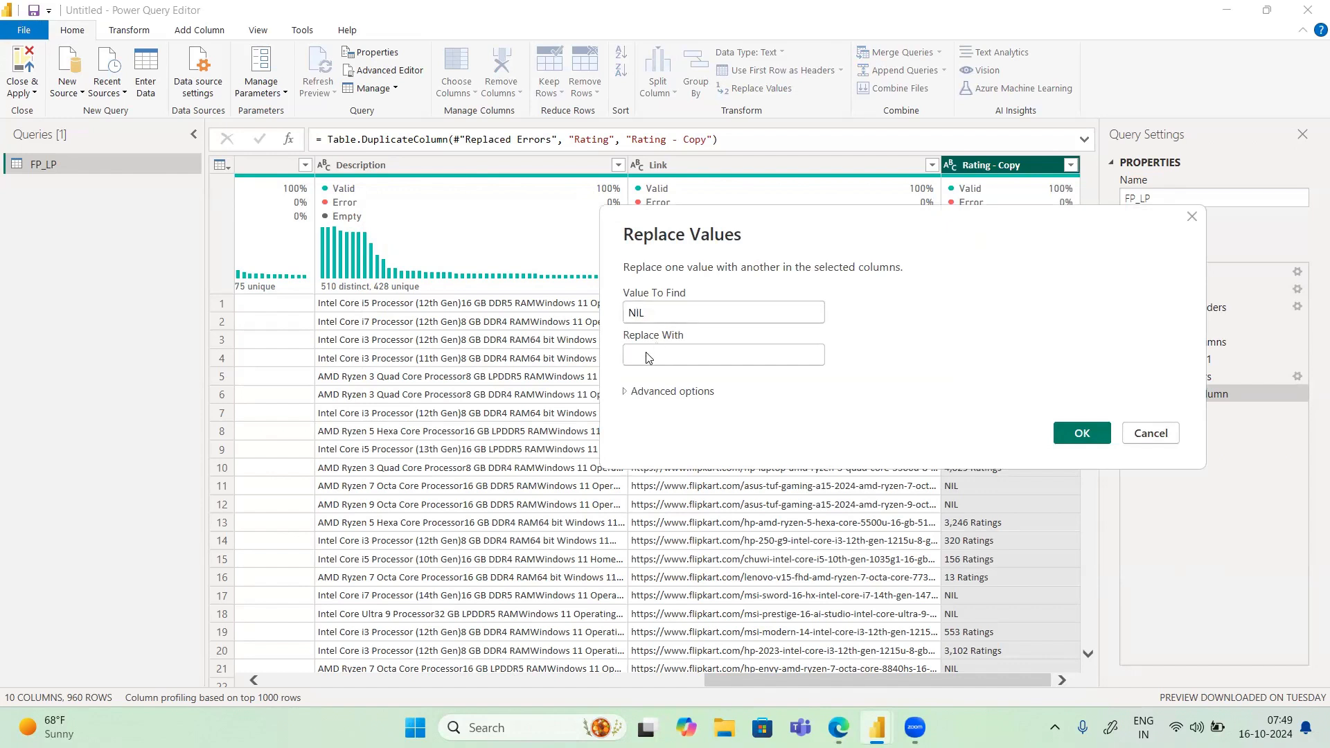
type("0")
left_click(625, 392)
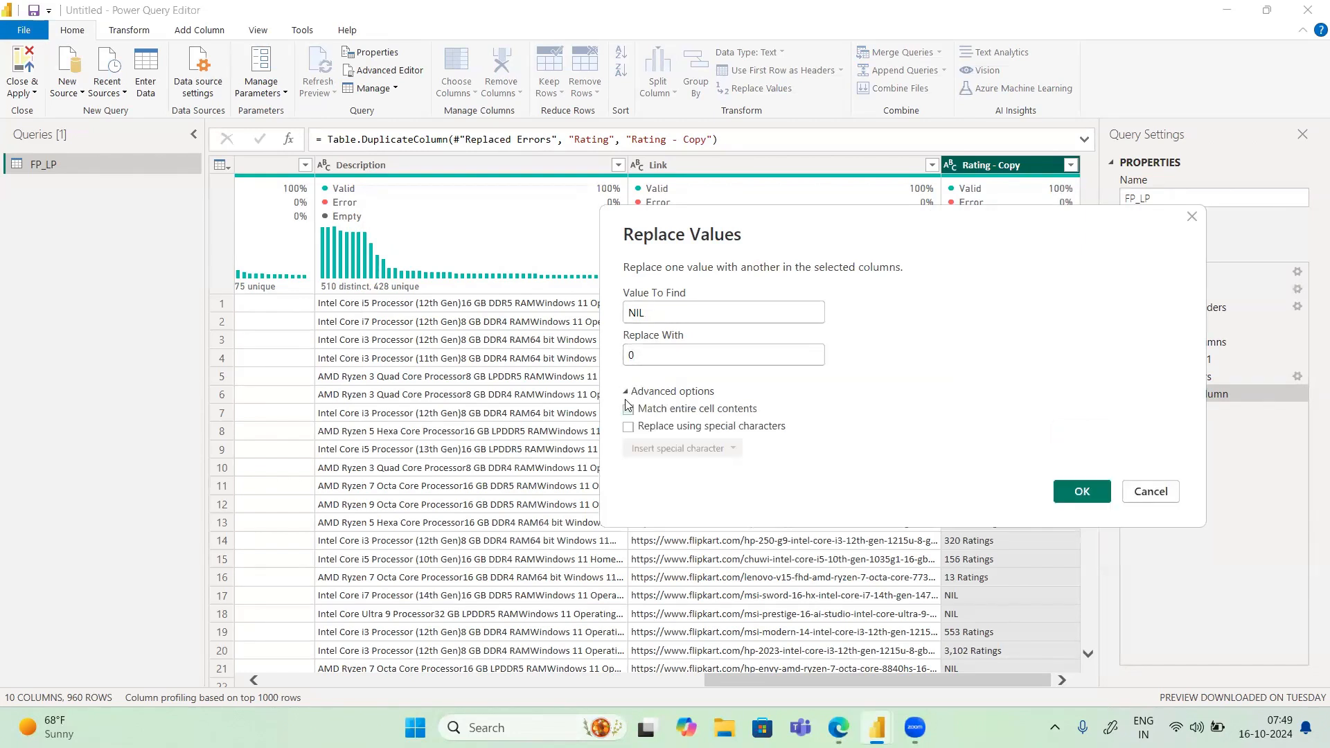
left_click(1083, 493)
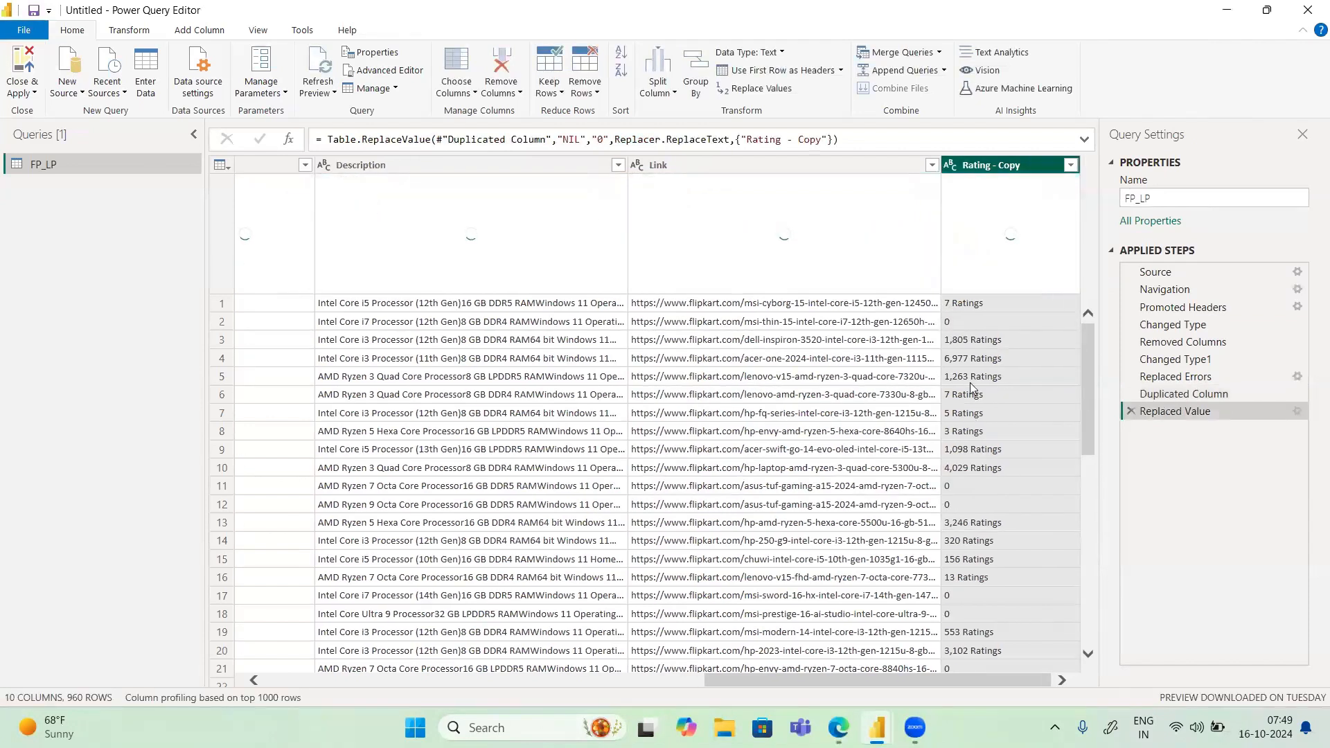
Replace the text "Ratings" with nothing in the Rating - Copy column, leaving the advanced matching options unchecked
right_click(974, 167)
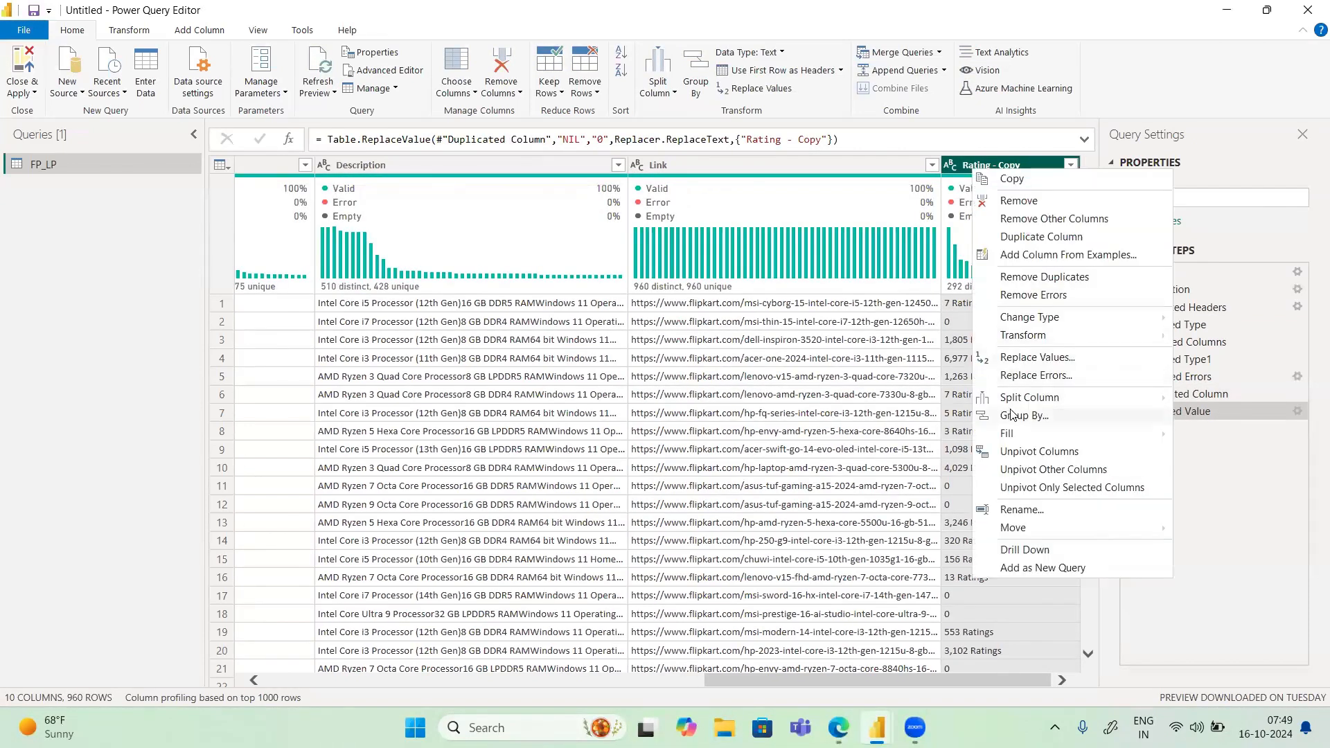
left_click(1011, 357)
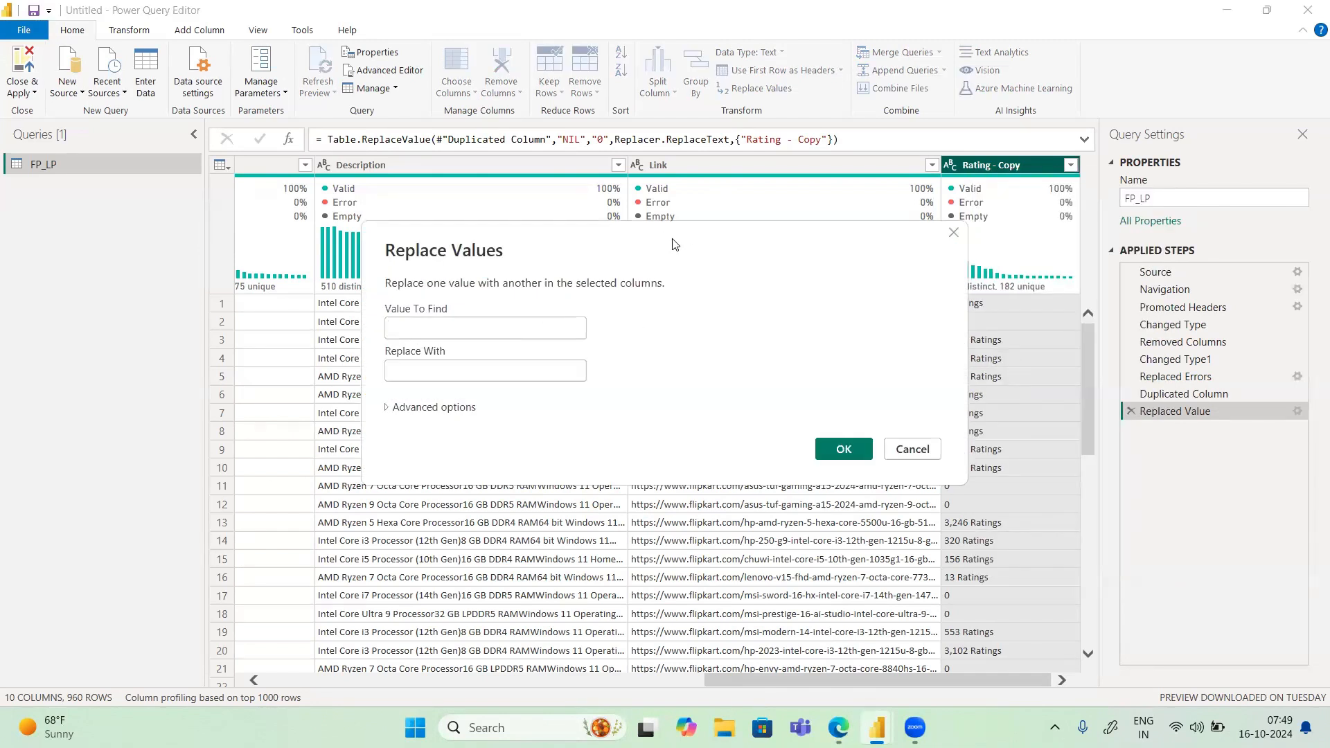
type("R")
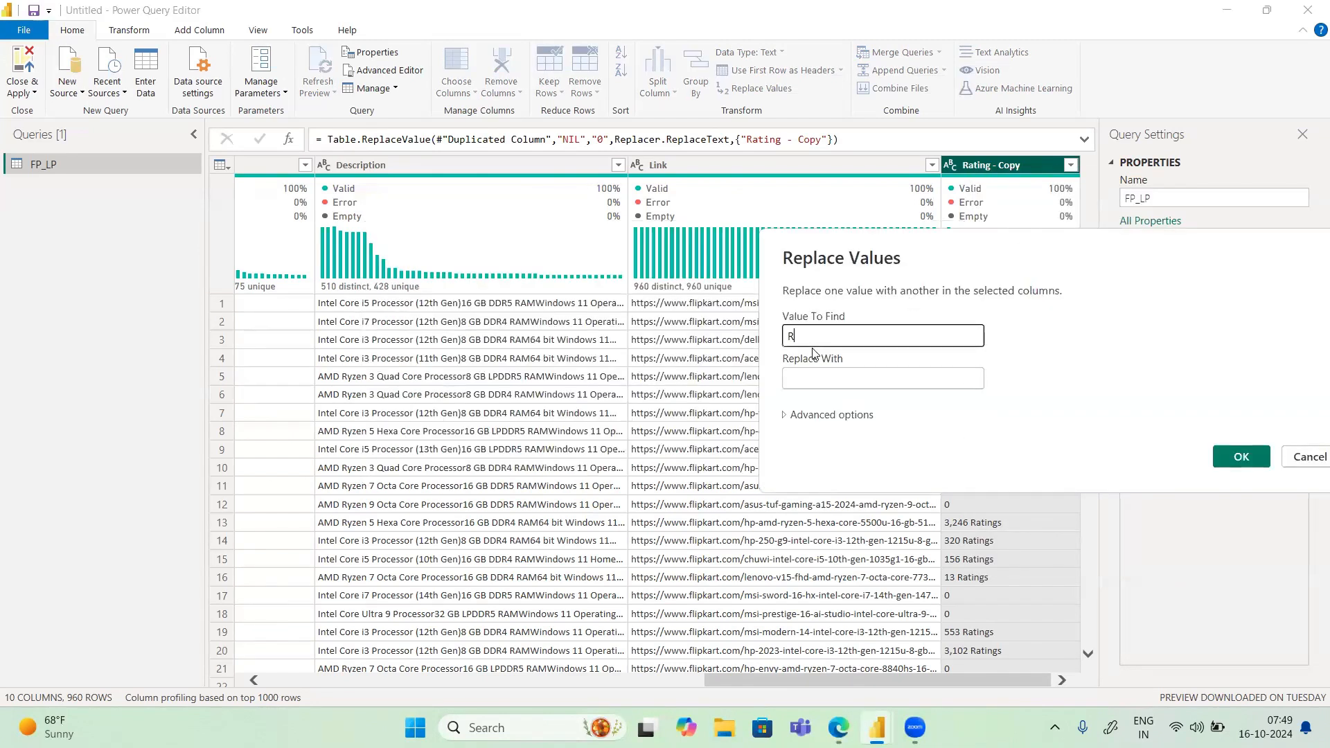
type("arings")
double_click(804, 339)
key("End")
key("Left")
key("Left")
key("Left")
key("Left")
key("BackSpace")
type("t")
left_click(797, 414)
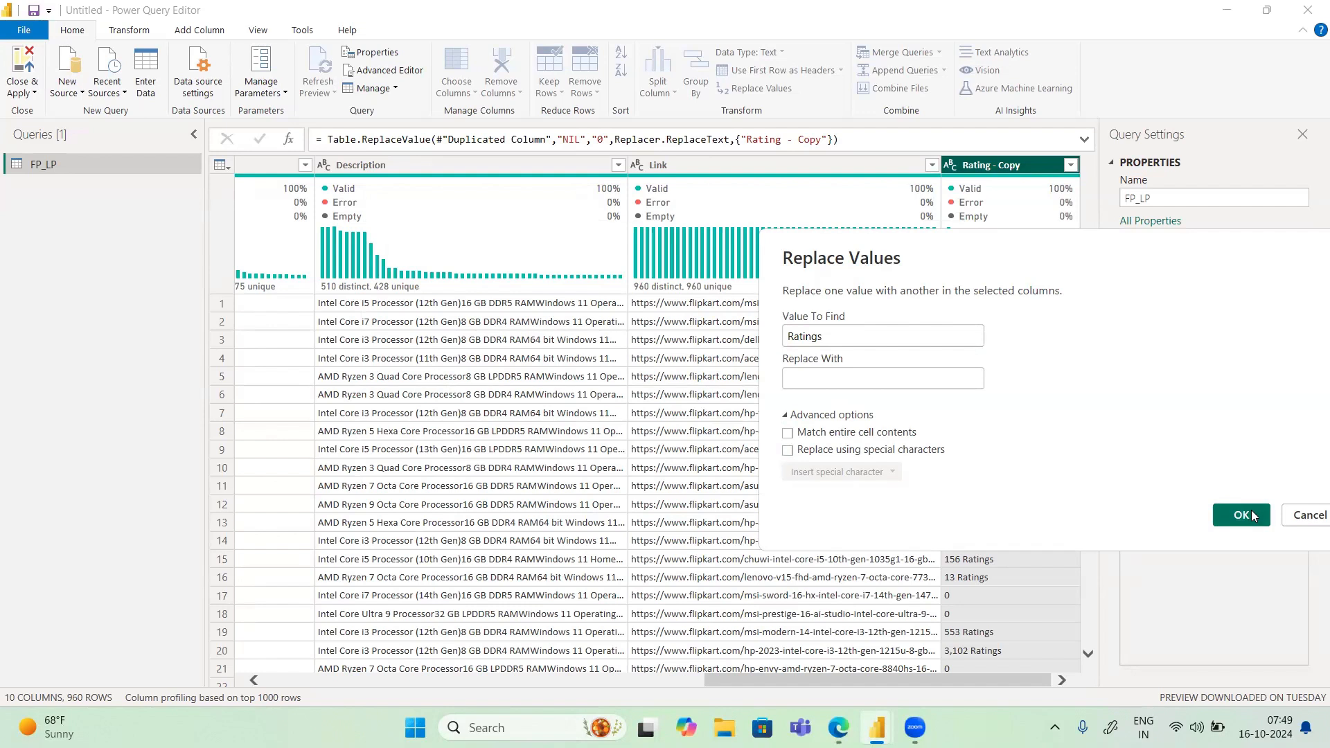
left_click(1251, 513)
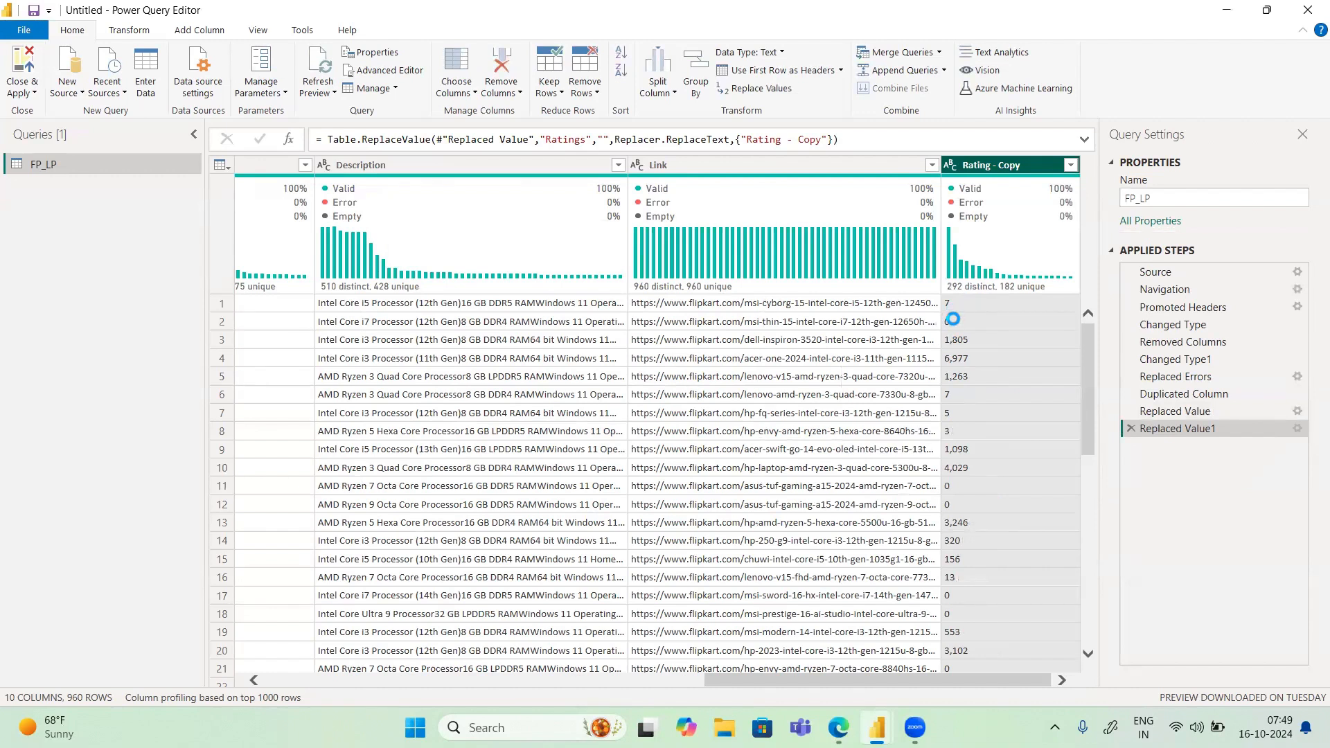
Look over the remaining values in the Rating - Copy column and change its data type to Whole Number
scroll(957, 378, "down", 5)
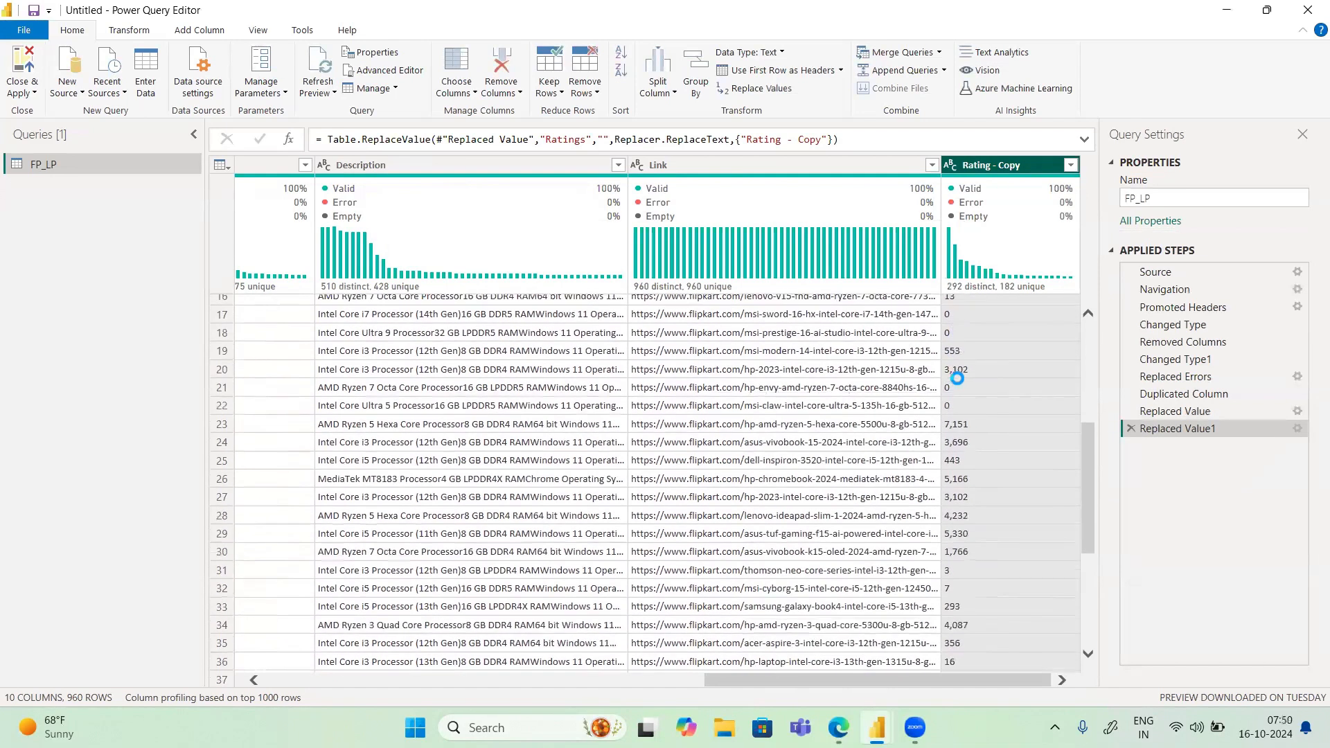
scroll(957, 378, "down", 2)
left_click(951, 166)
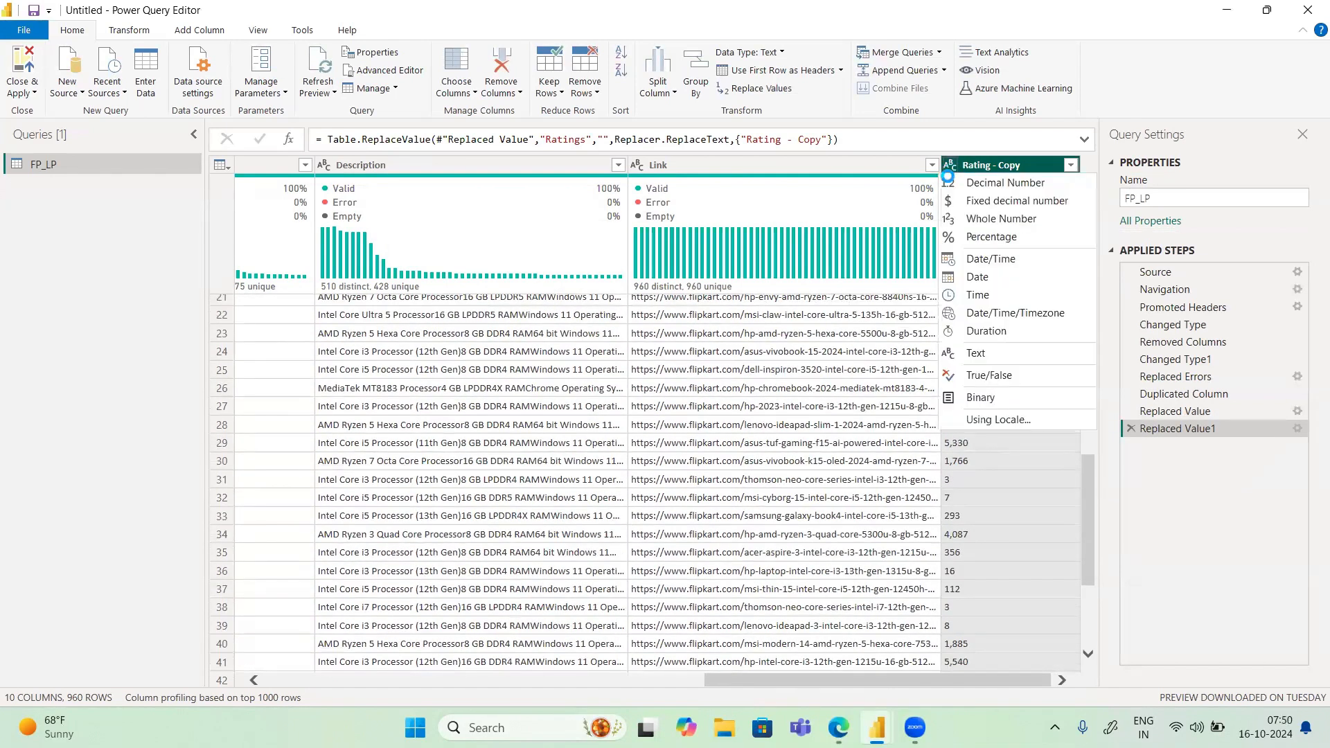
left_click(983, 218)
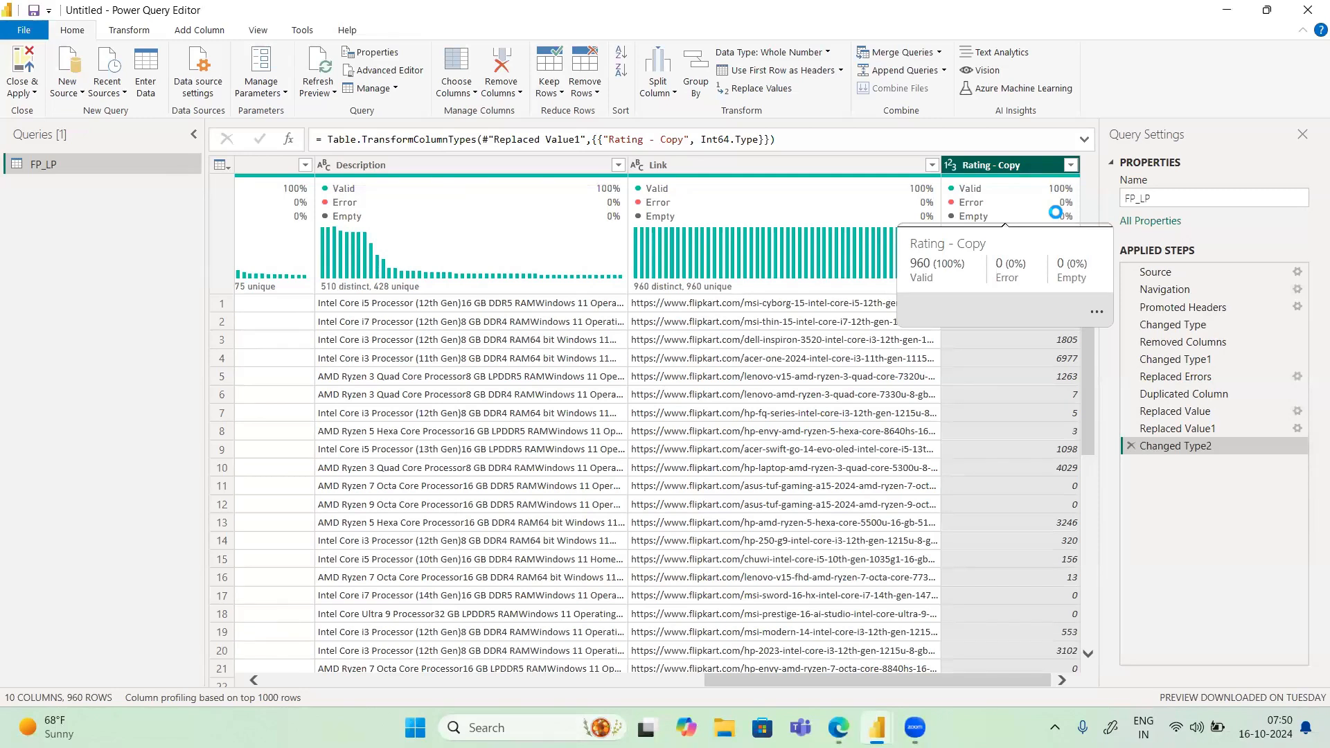
right_click(998, 166)
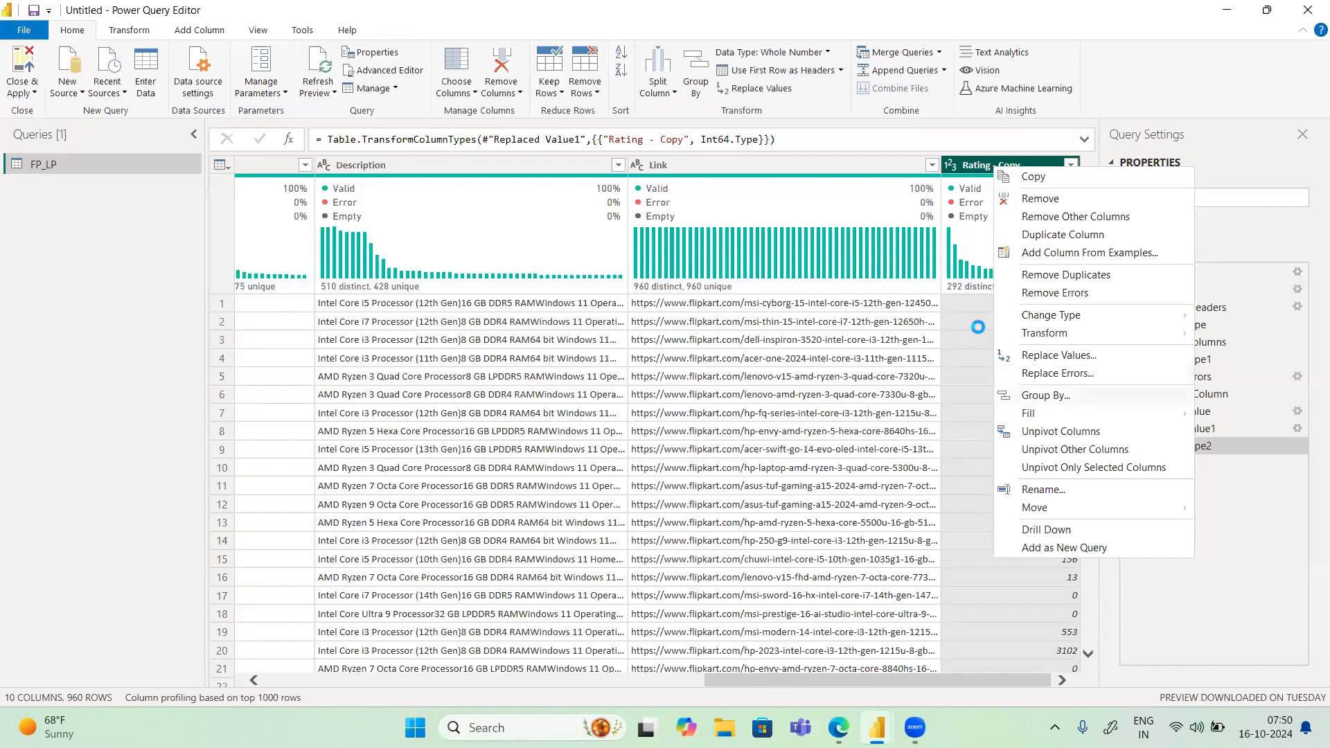
left_click(989, 485)
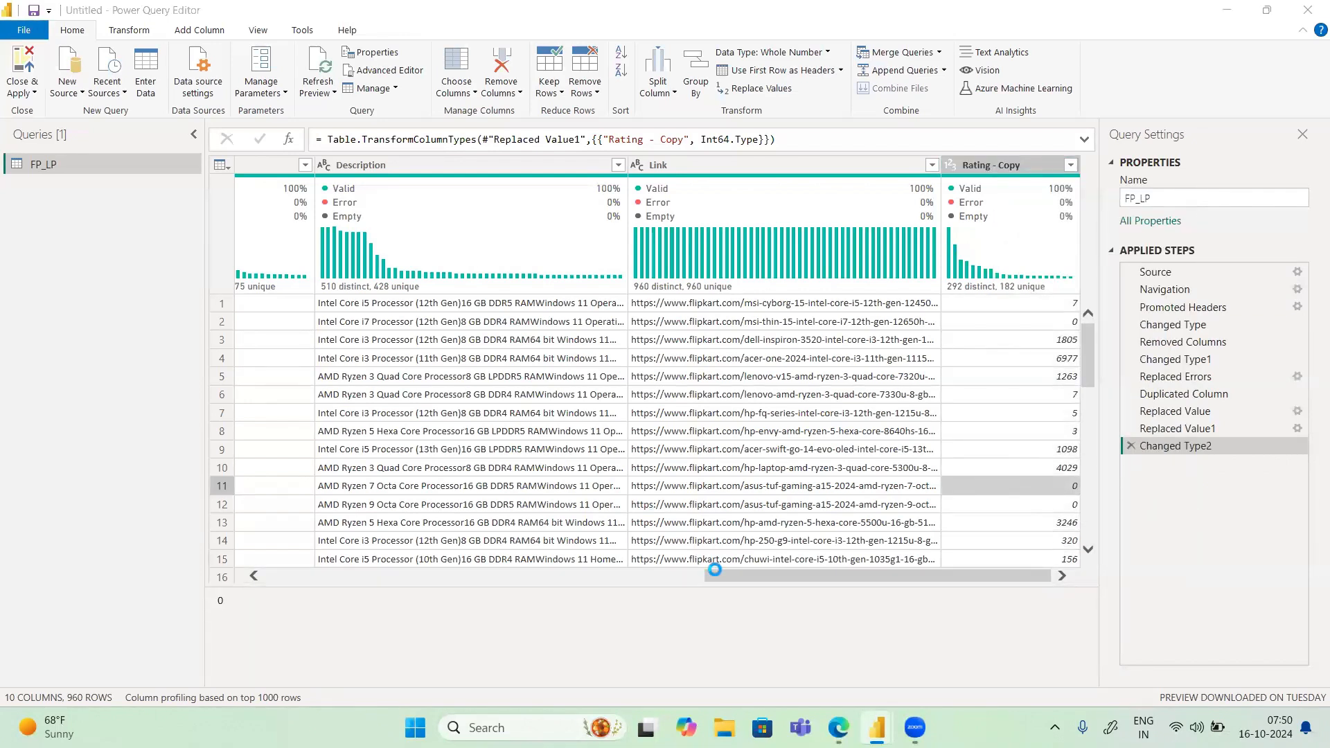
Examine the Split Column methods available for the original Rating column
left_click_drag(714, 570, 557, 526)
left_click(417, 168)
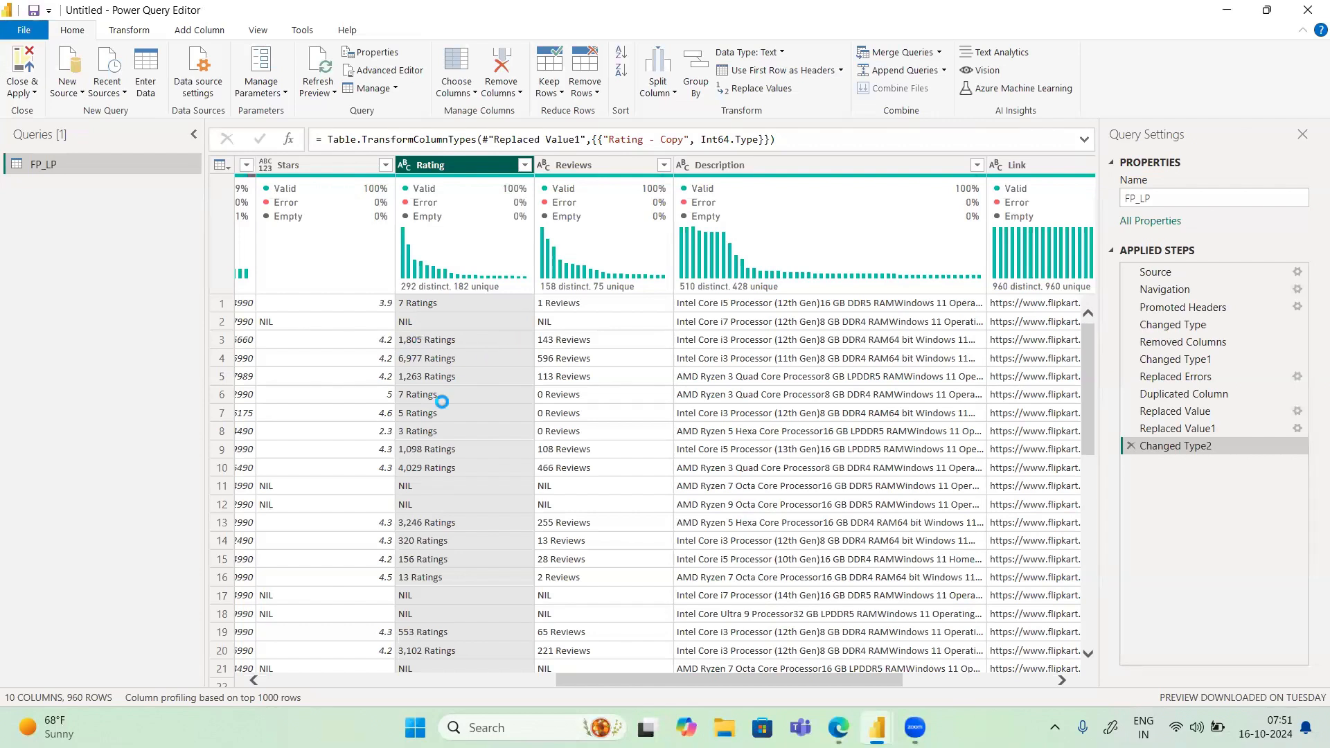
right_click(463, 167)
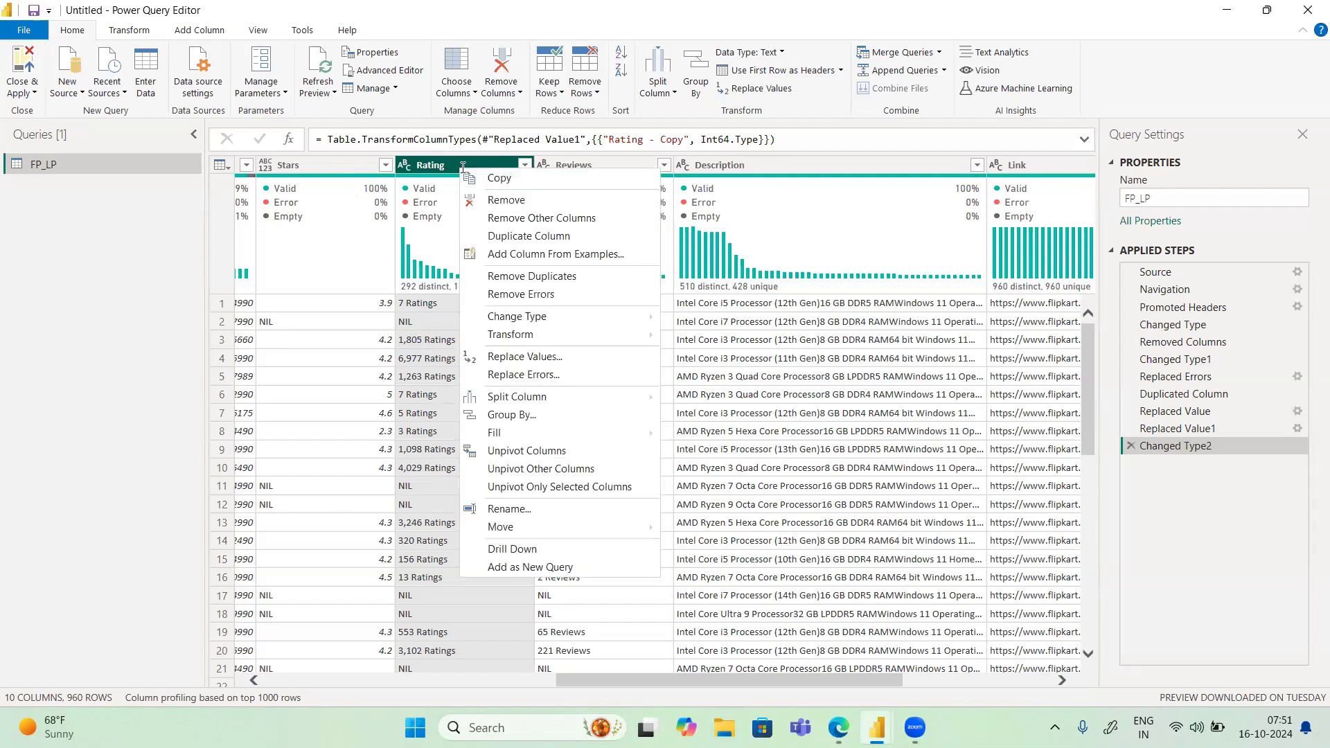
mouse_move(521, 396)
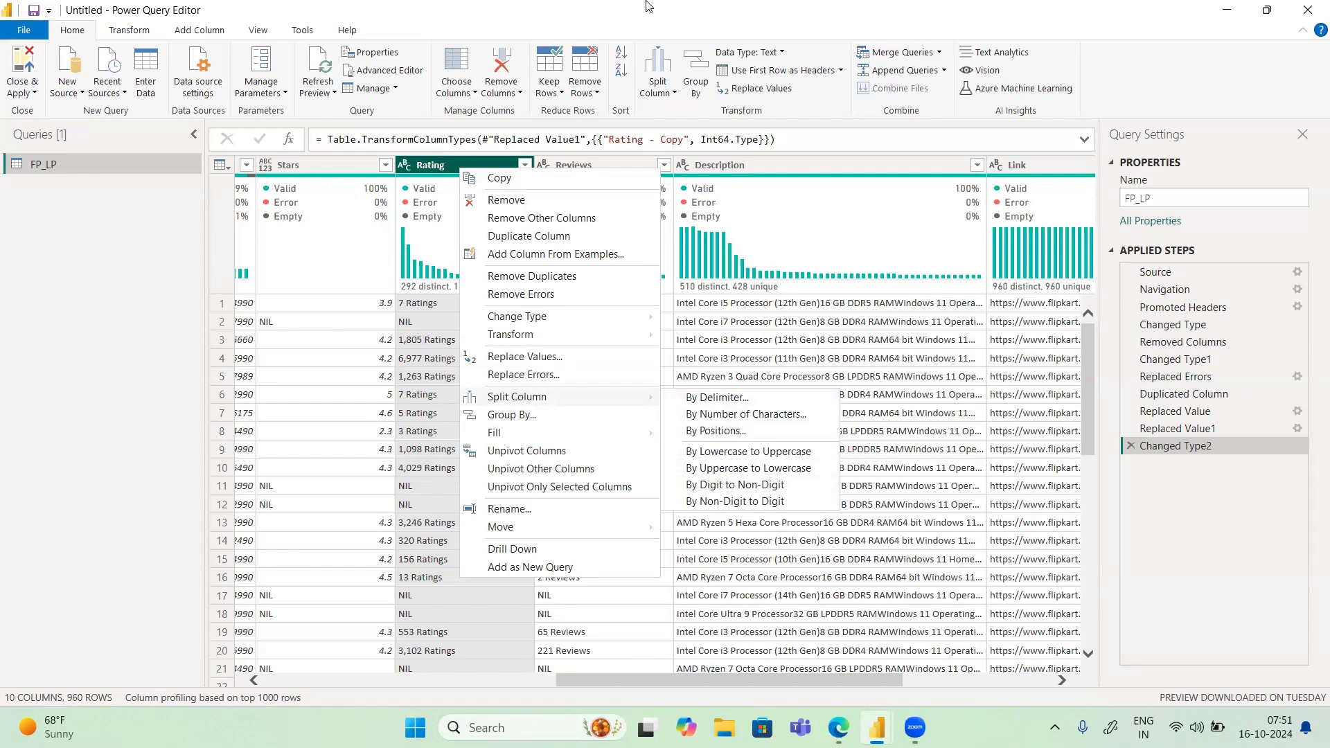
left_click(660, 97)
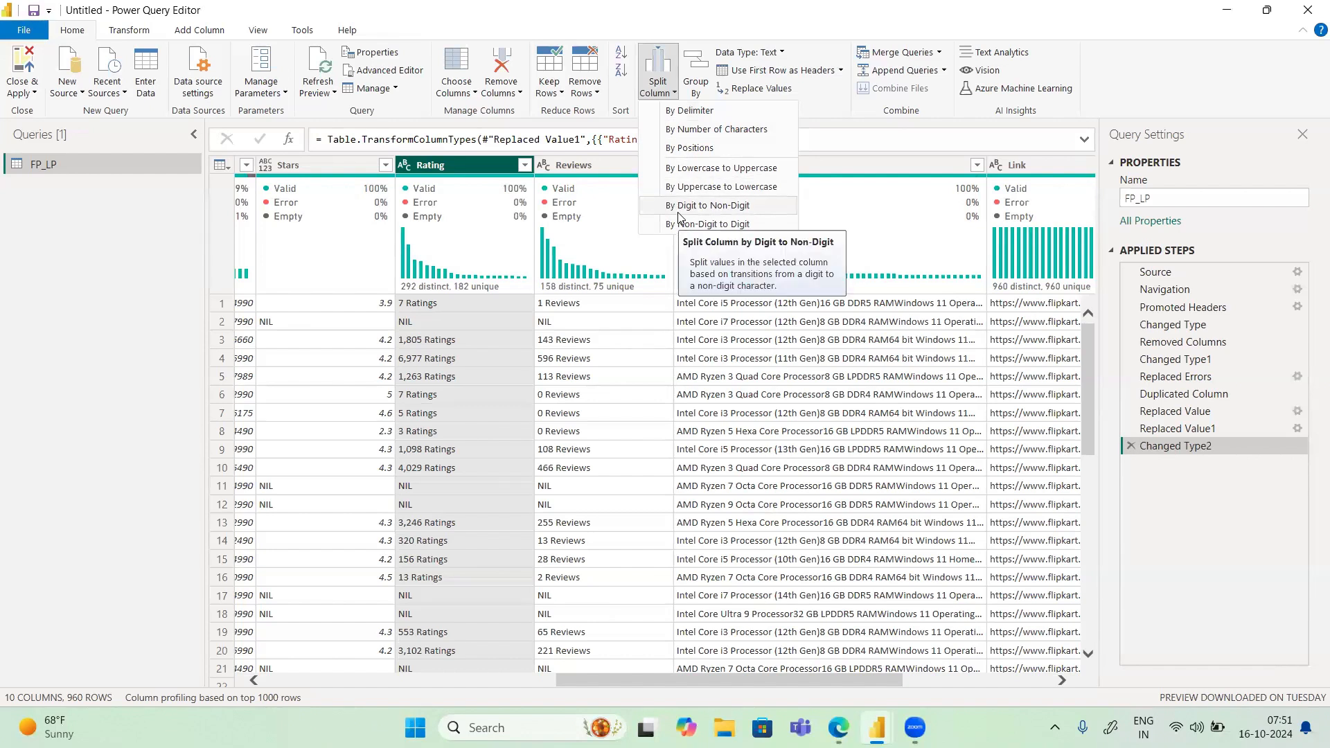
left_click(524, 172)
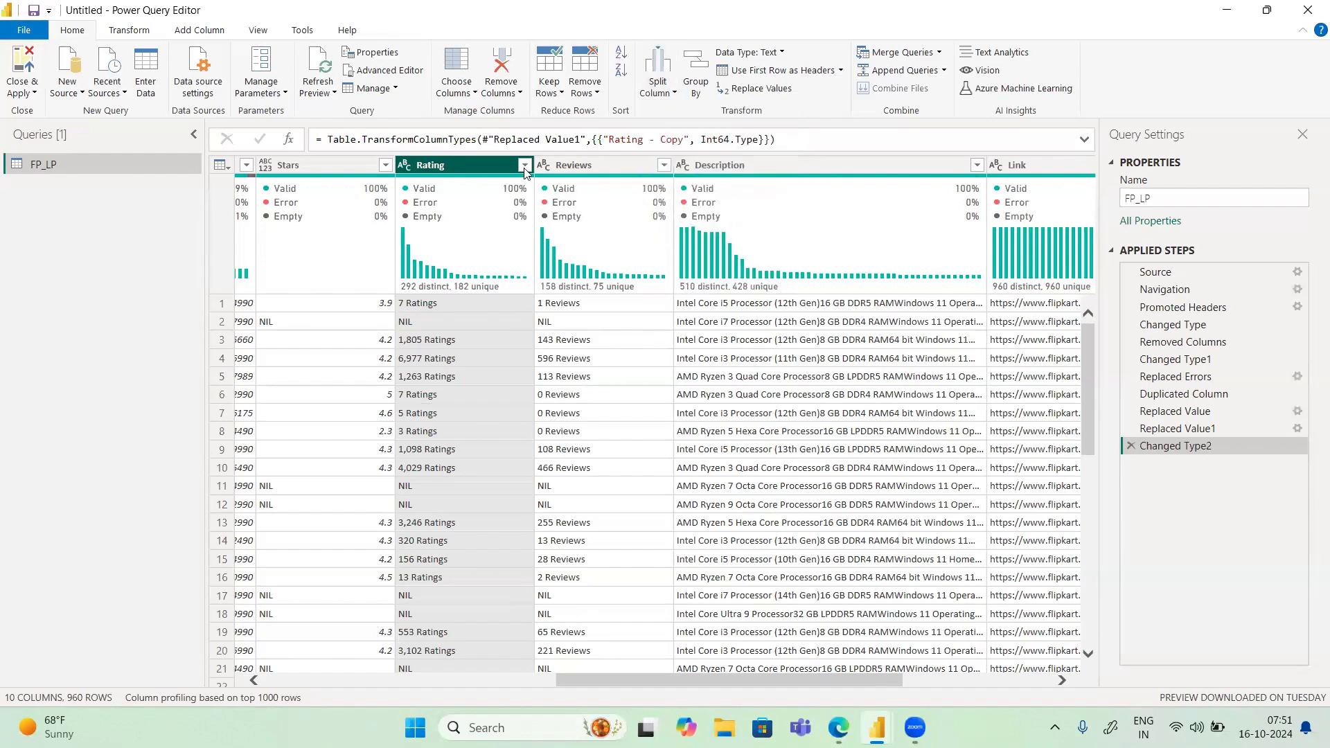
Split the Rating column into columns by the Space delimiter at the right-most delimiter
right_click(485, 169)
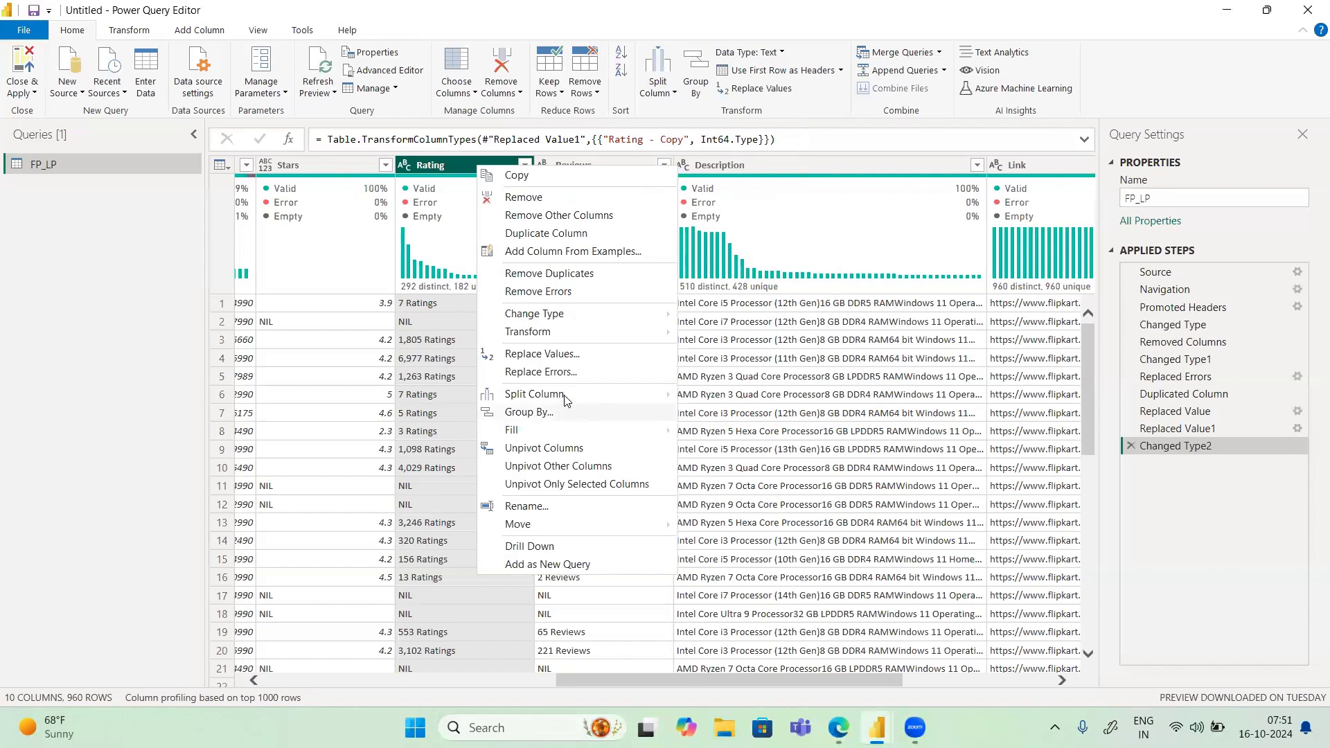
mouse_move(561, 399)
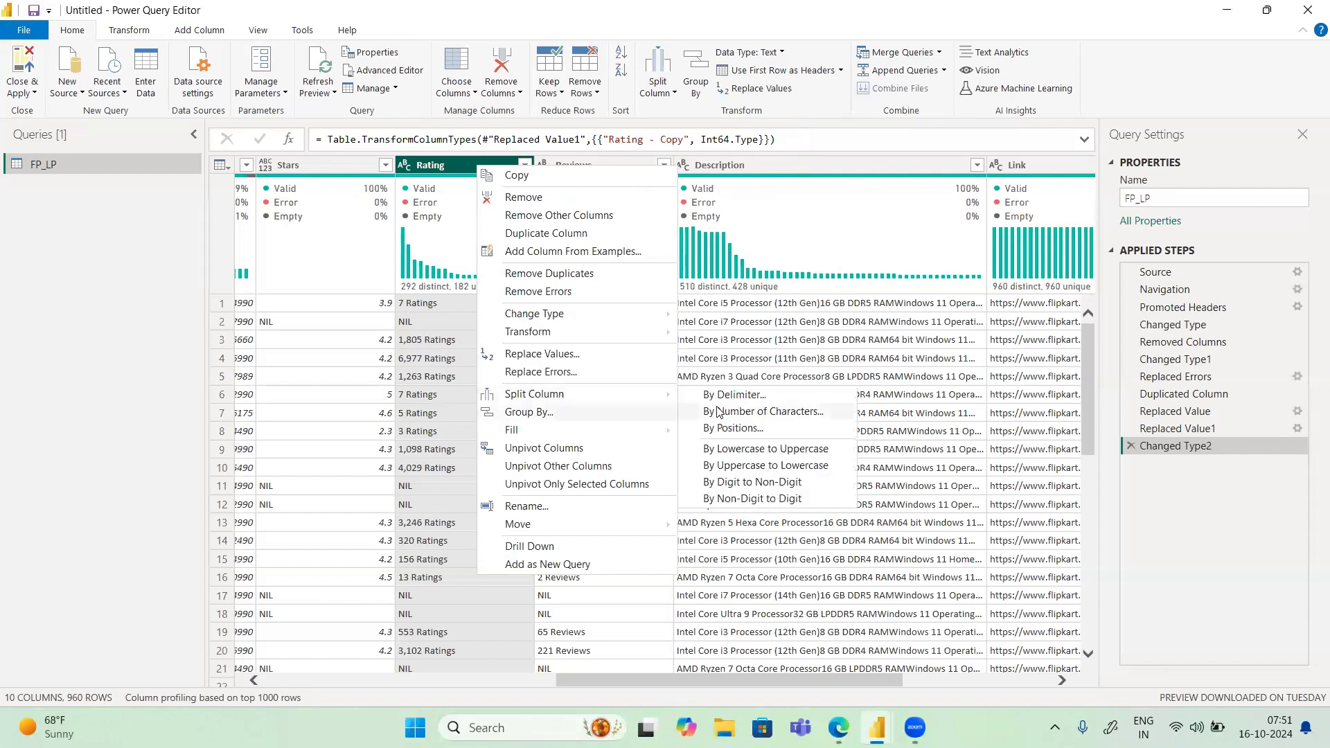
mouse_move(663, 398)
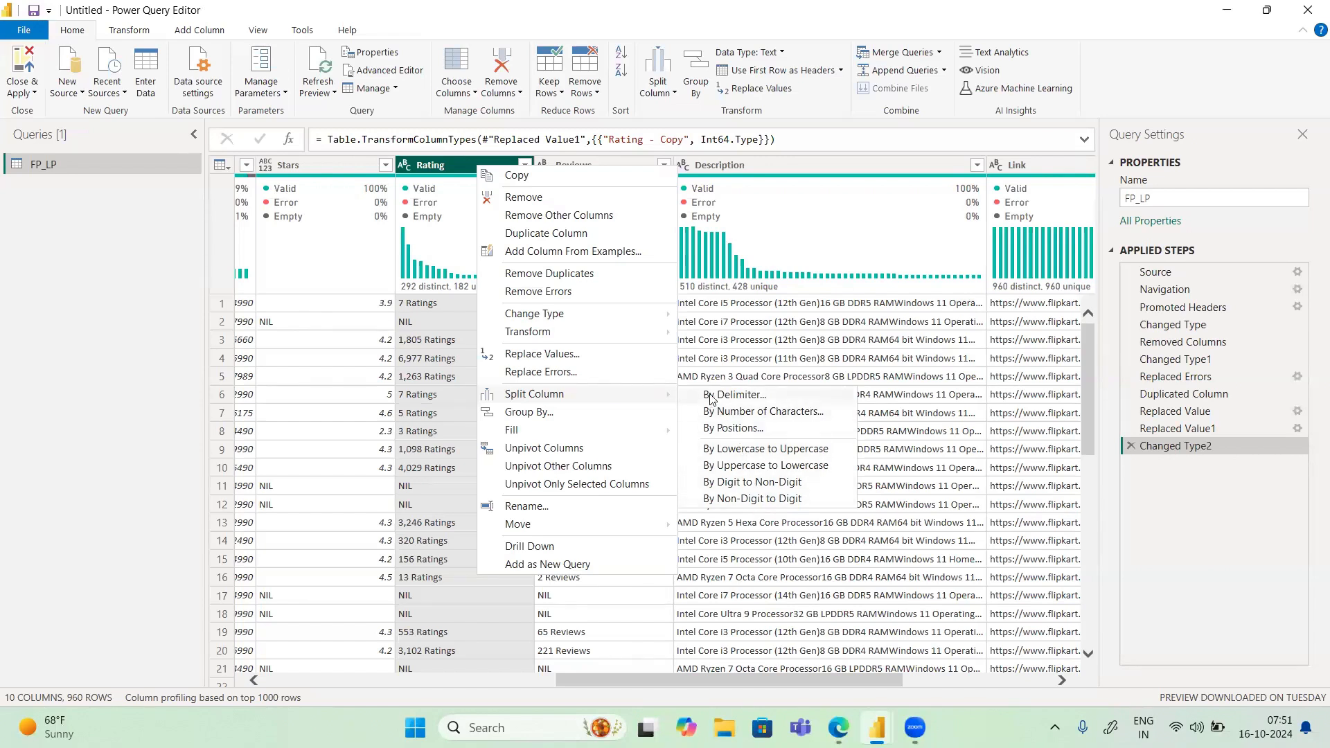
left_click(734, 395)
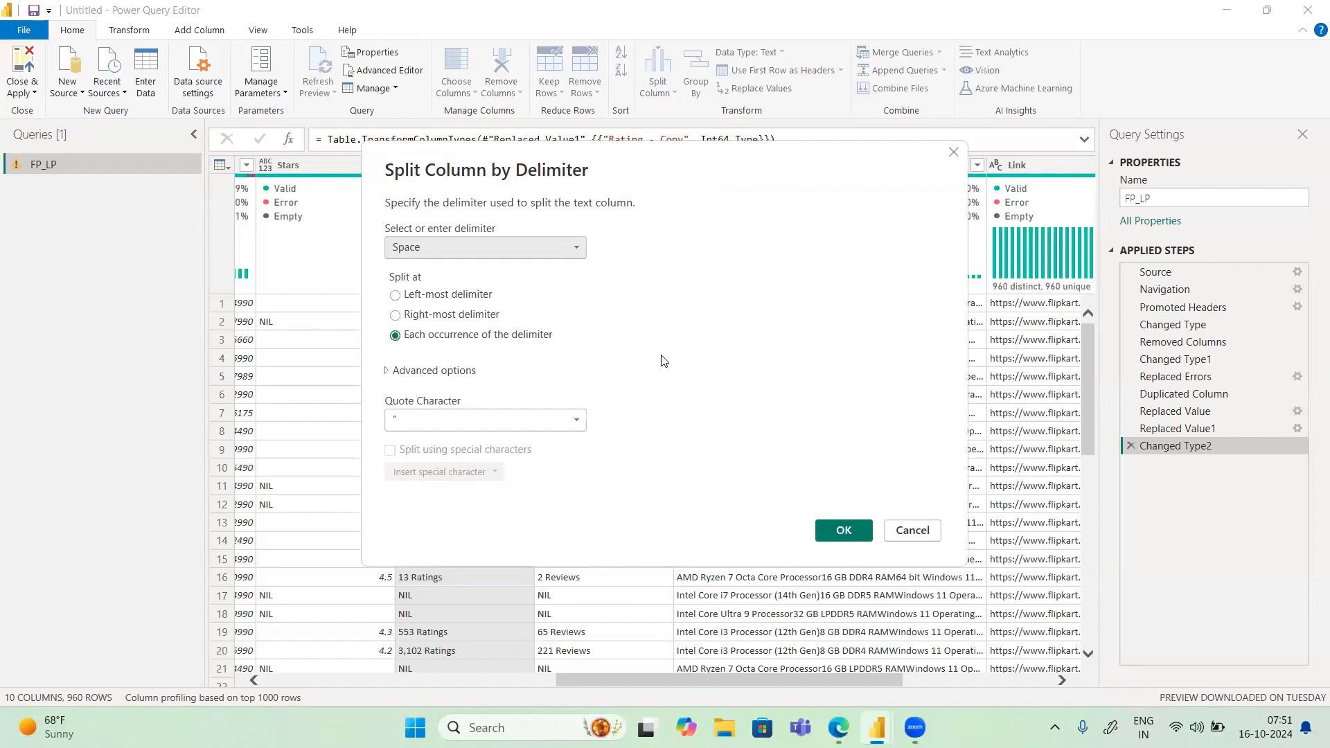
left_click(517, 243)
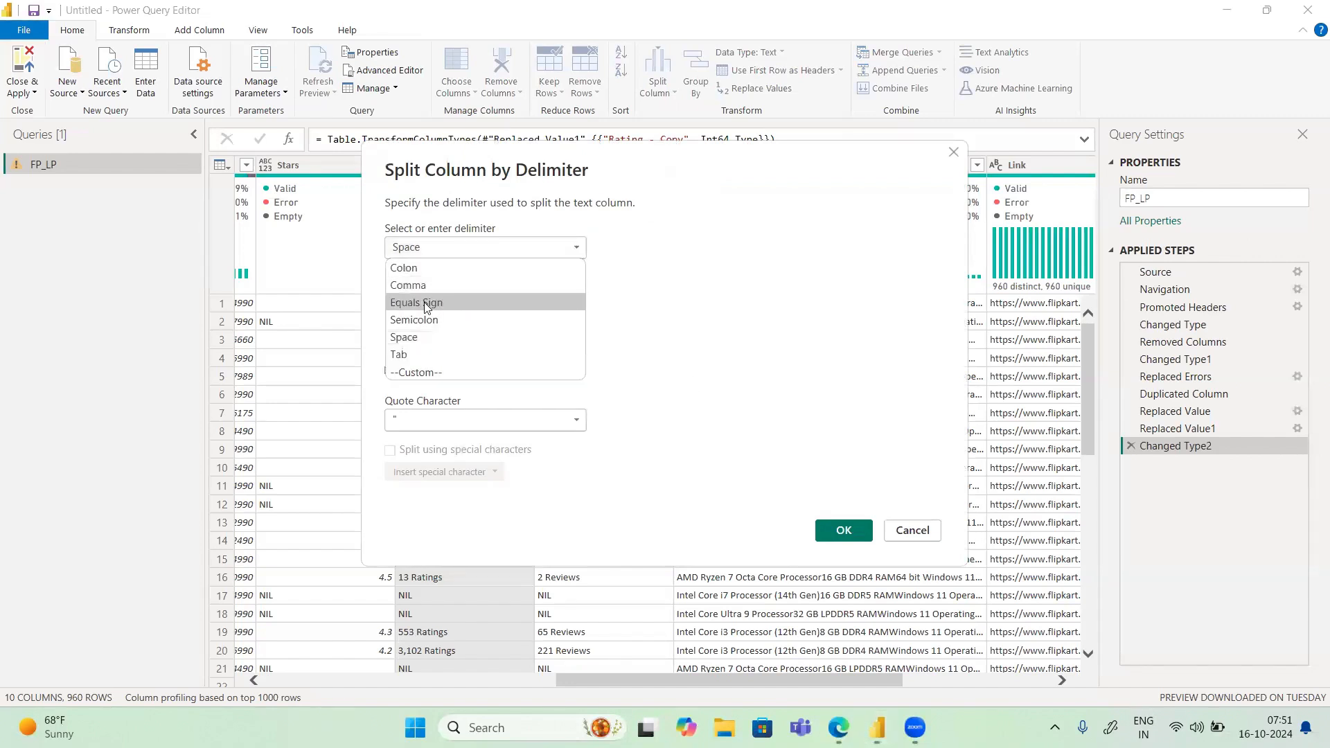
left_click(404, 337)
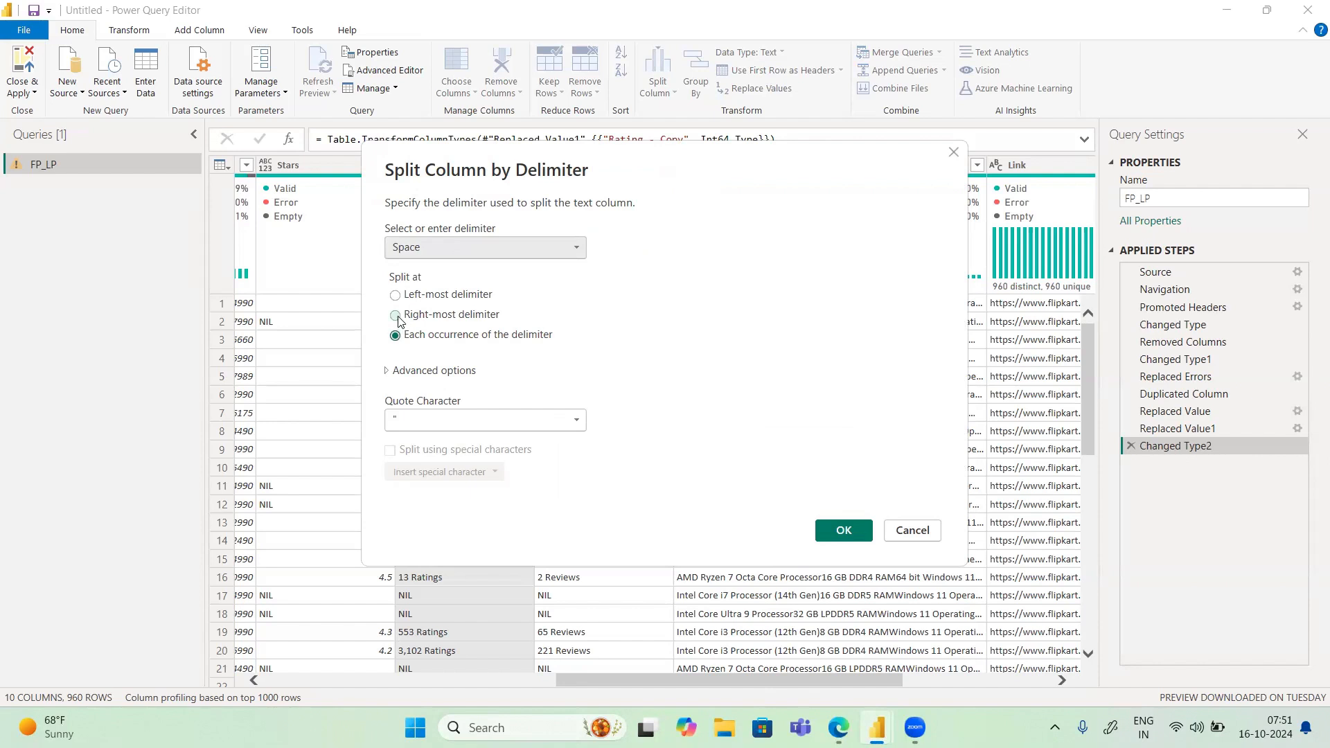
left_click(396, 316)
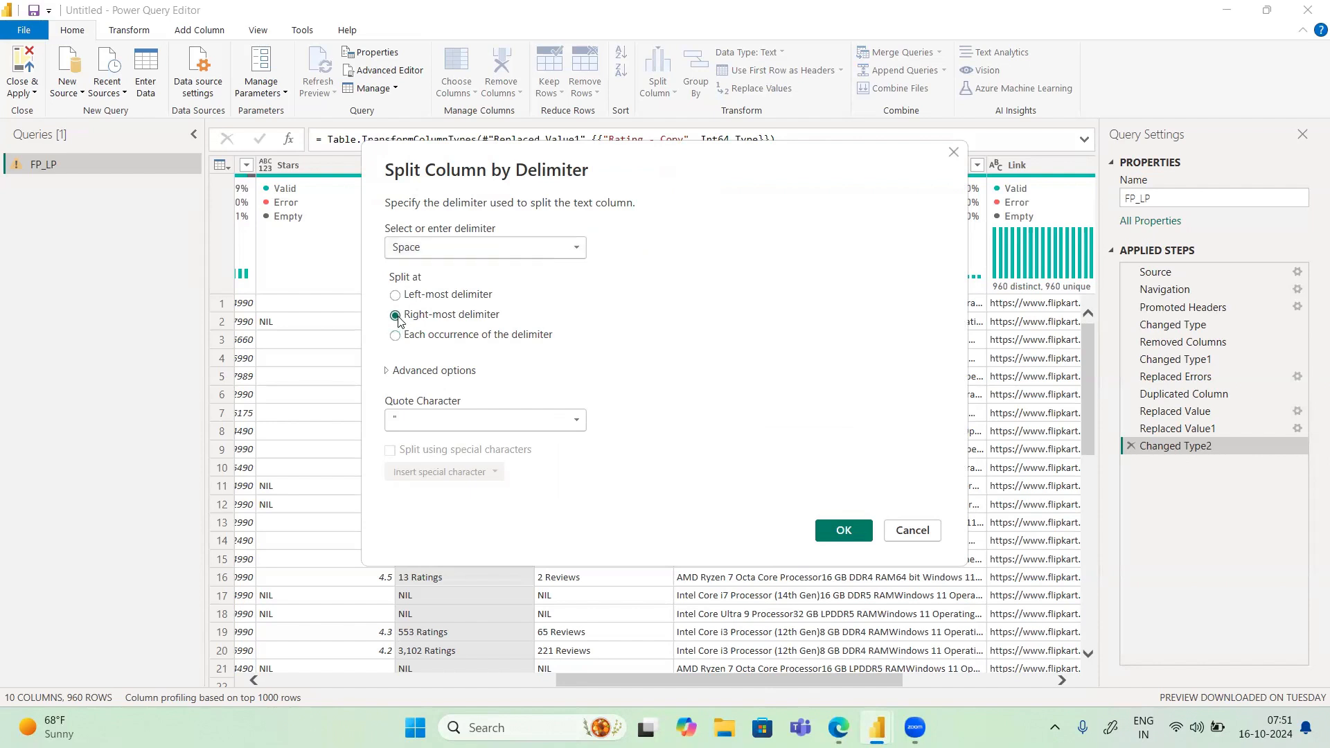
left_click(390, 371)
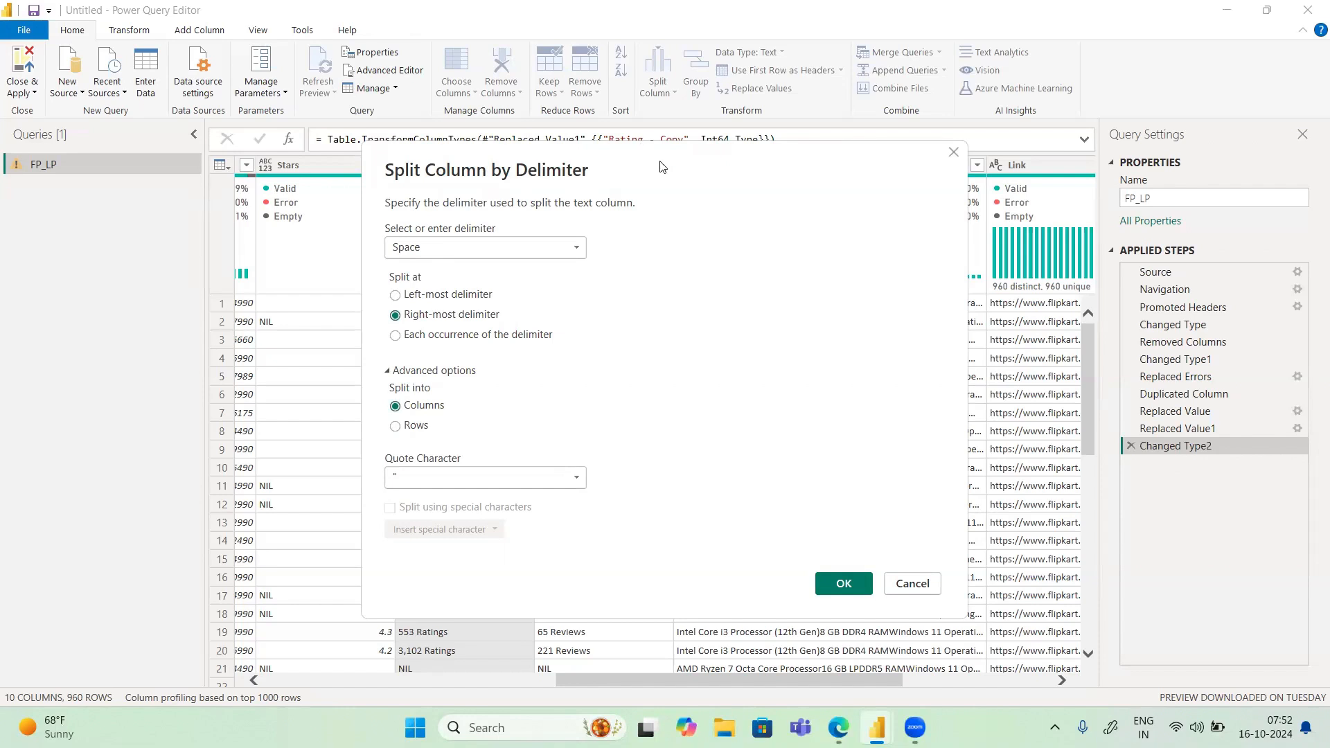
left_click_drag(661, 167, 873, 115)
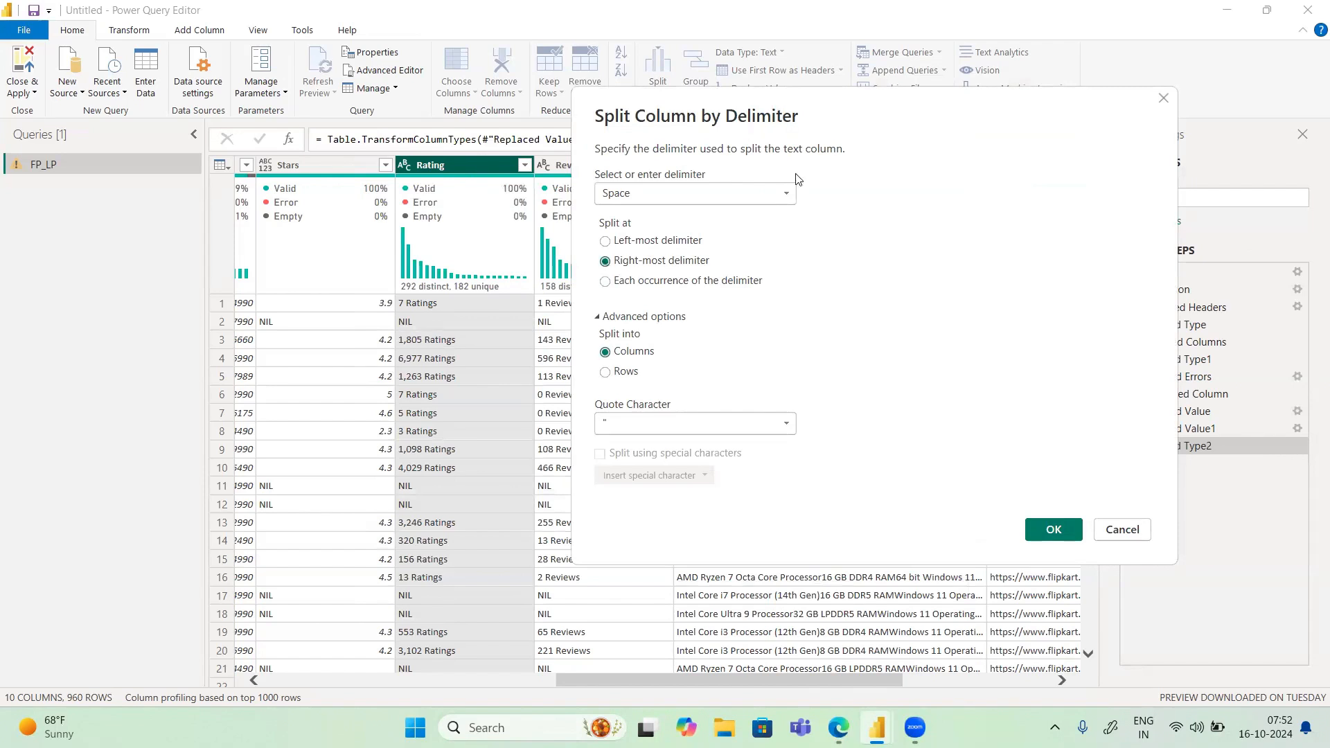
left_click_drag(894, 103, 544, 27)
left_click(702, 453)
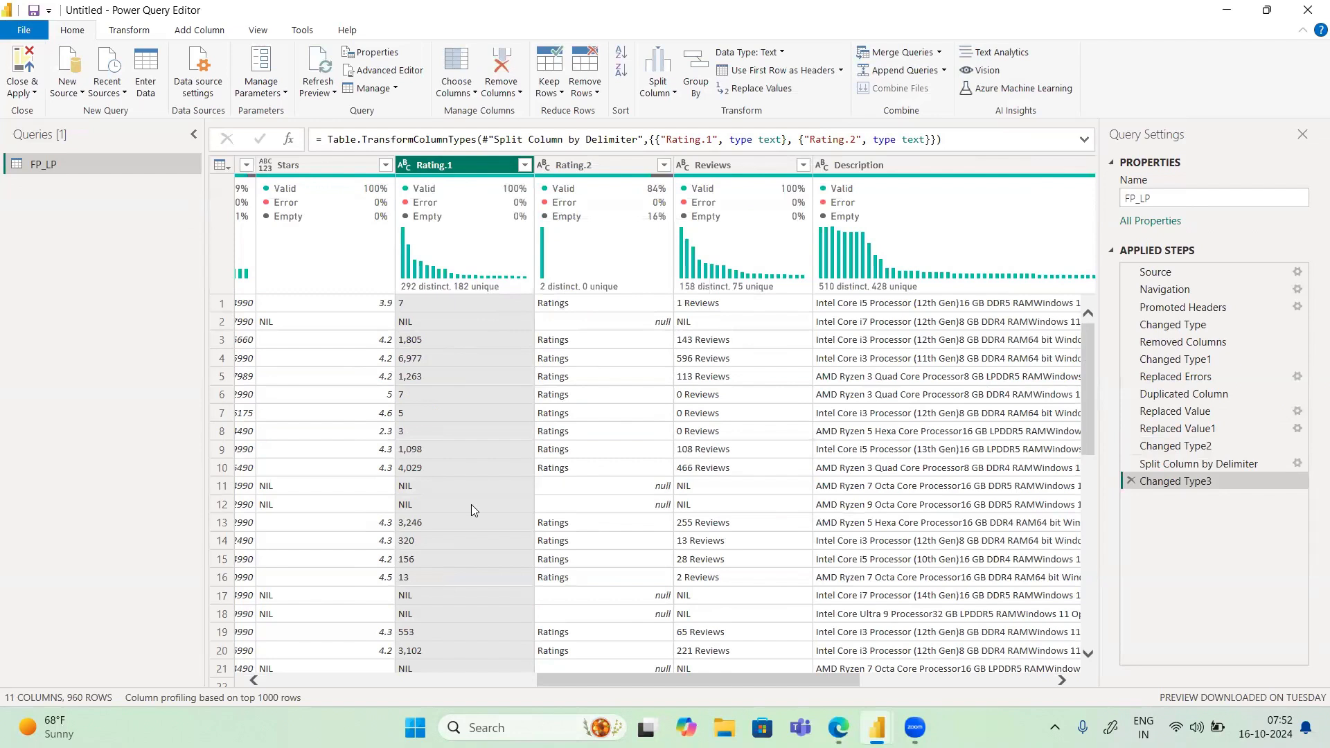
Remove the Rating.2 column that holds only the word Ratings
left_click(604, 167)
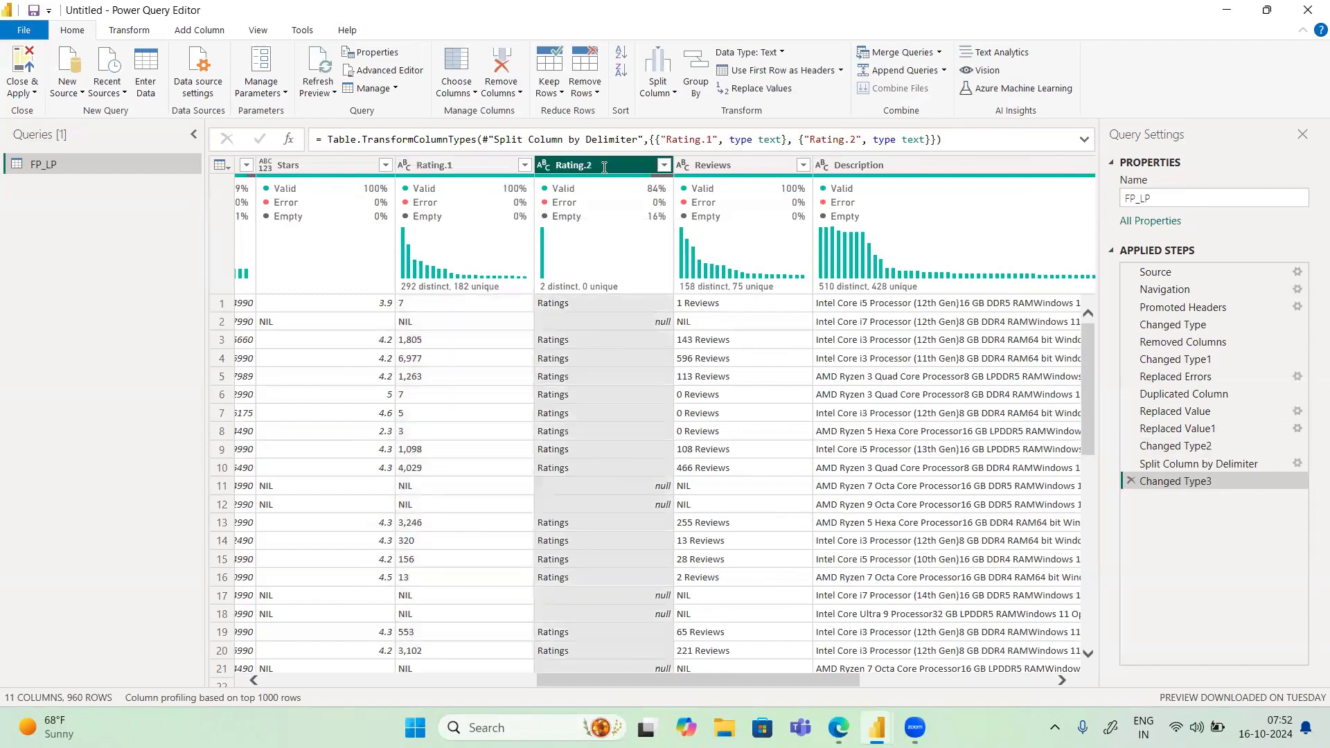
right_click(604, 168)
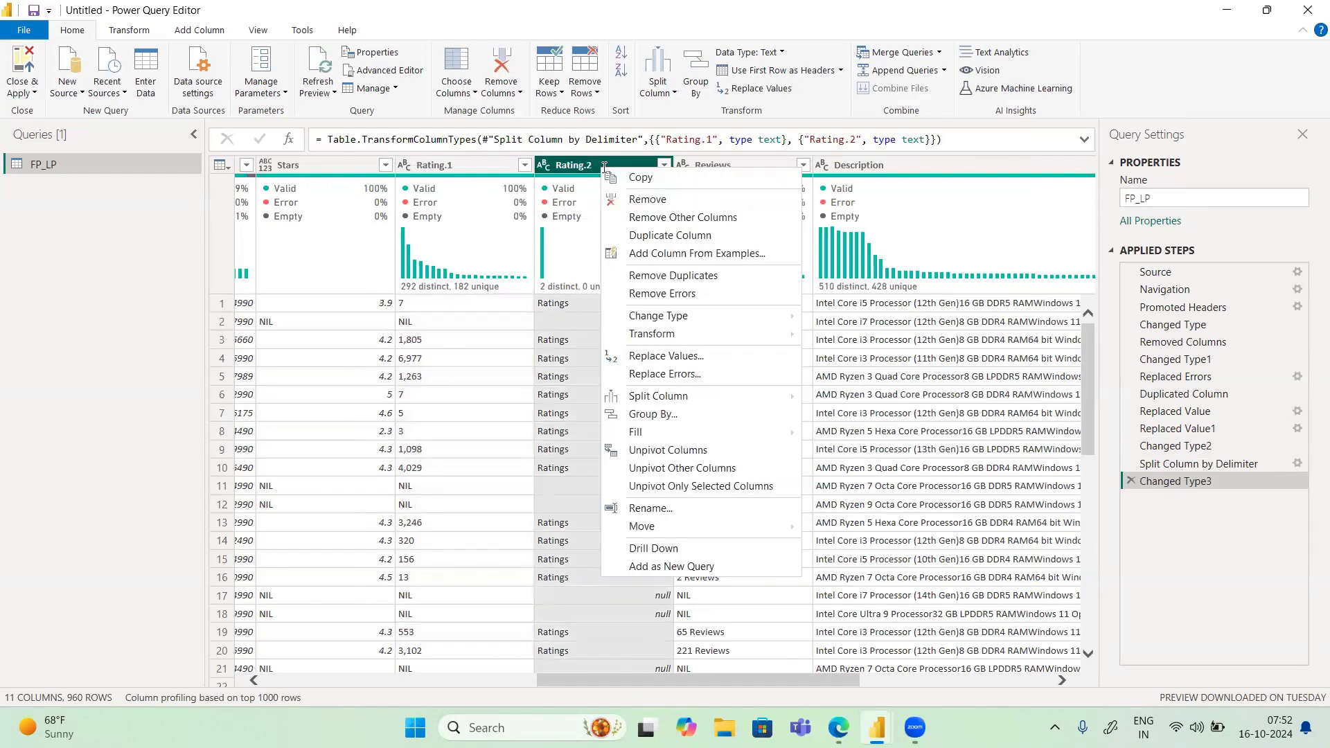
left_click(635, 197)
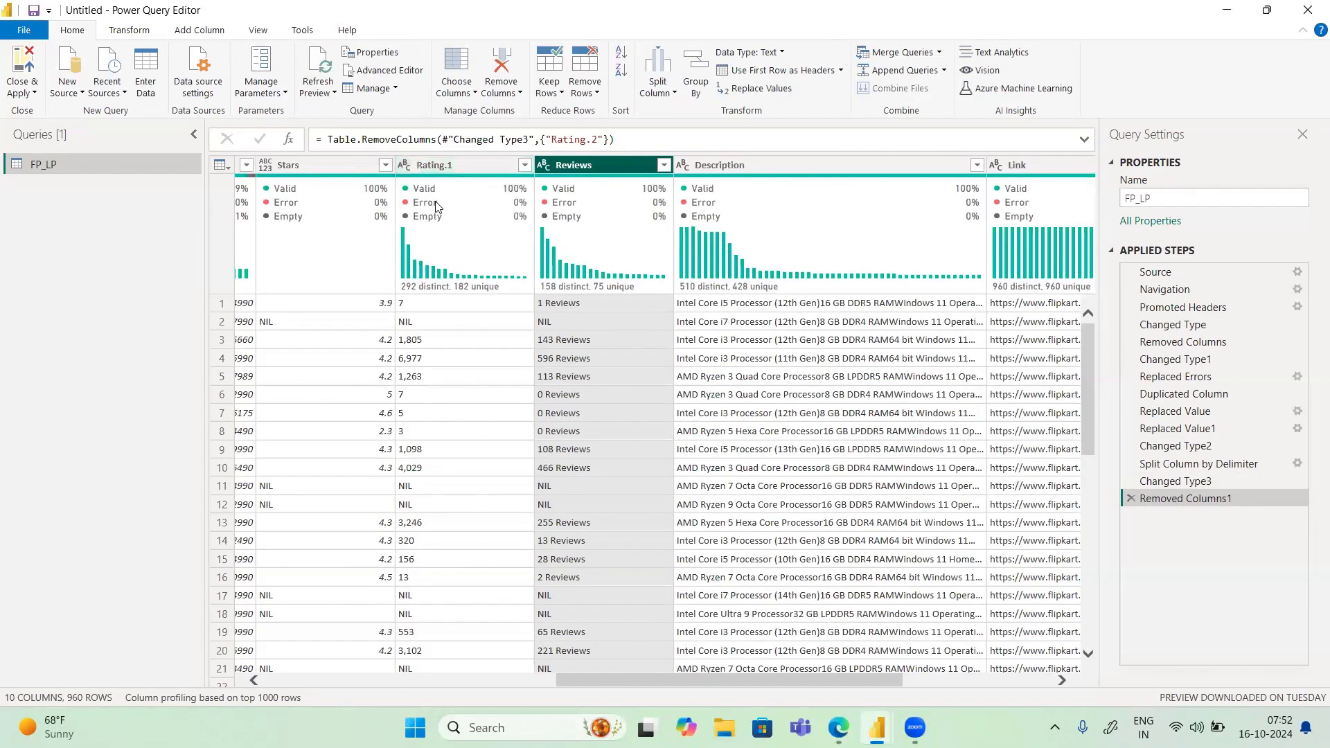
right_click(430, 171)
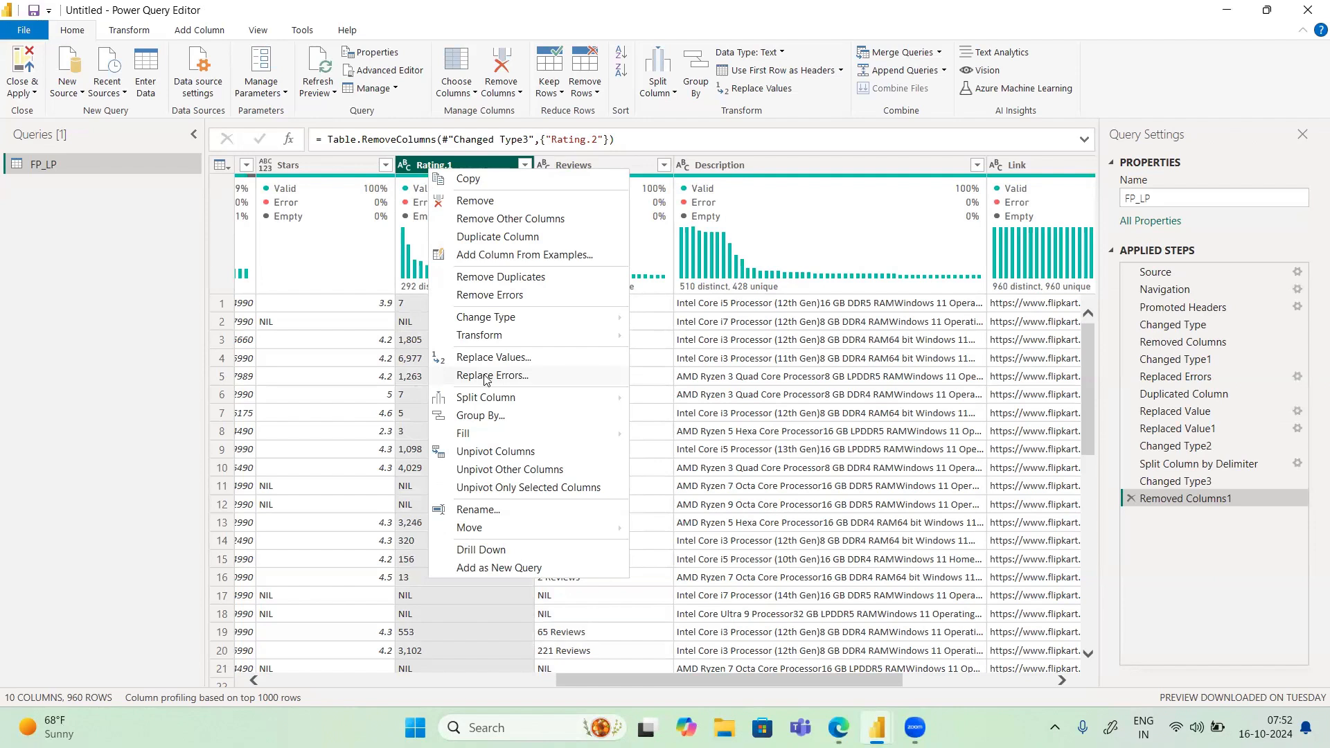
left_click(404, 374)
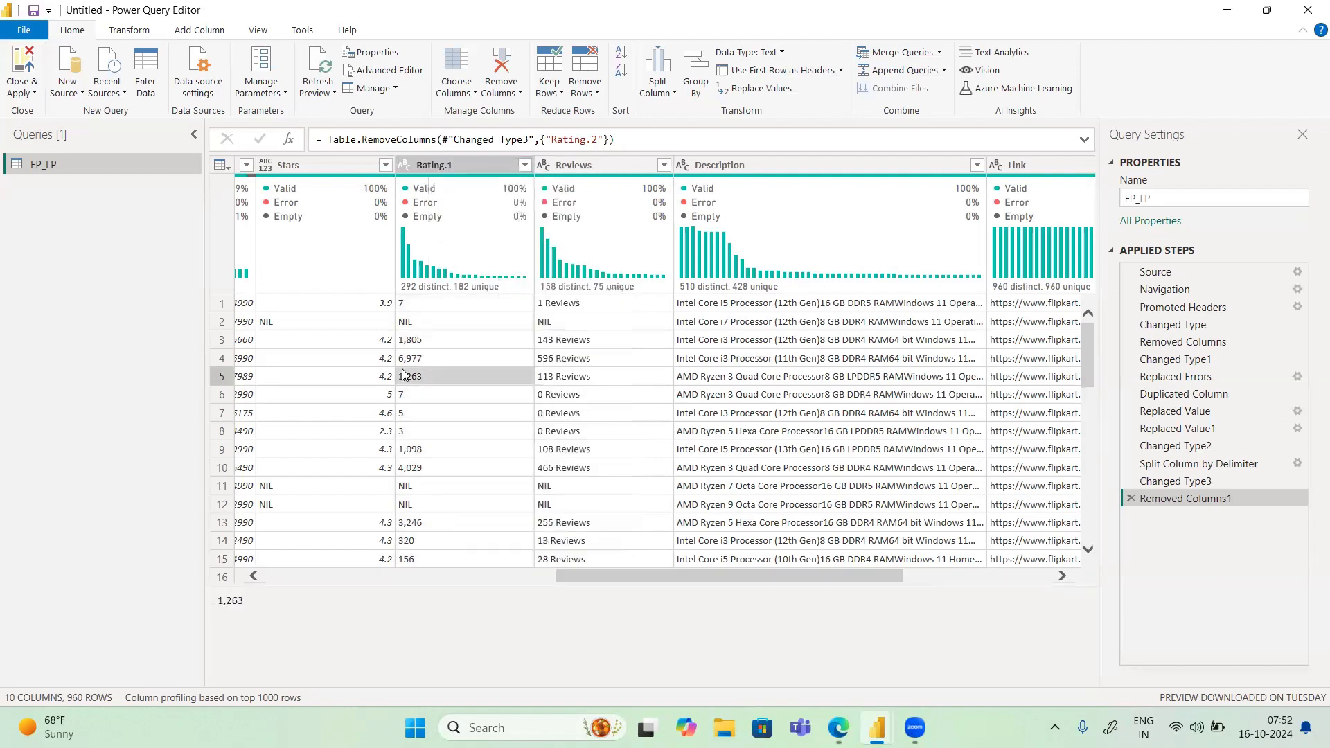
left_click(524, 166)
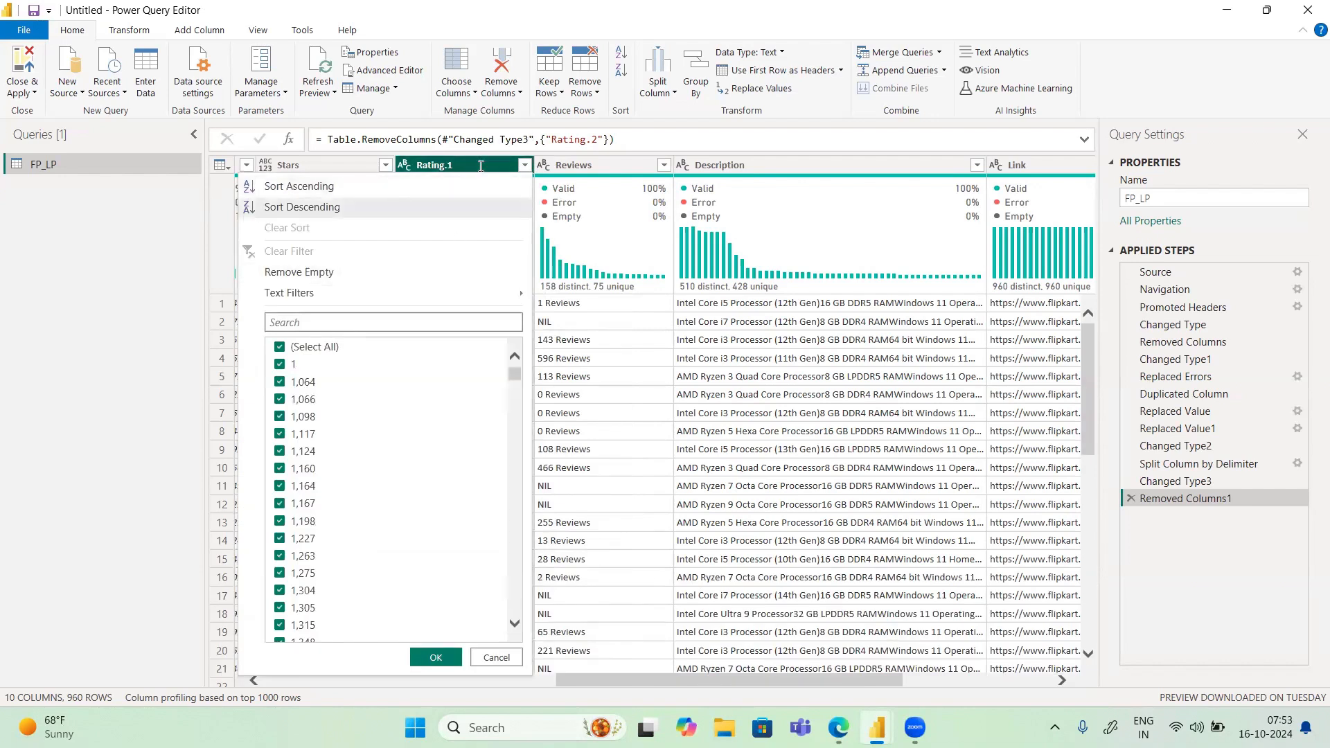
left_click(481, 166)
Replace the NIL values in the Rating.1 column with 0
right_click(481, 166)
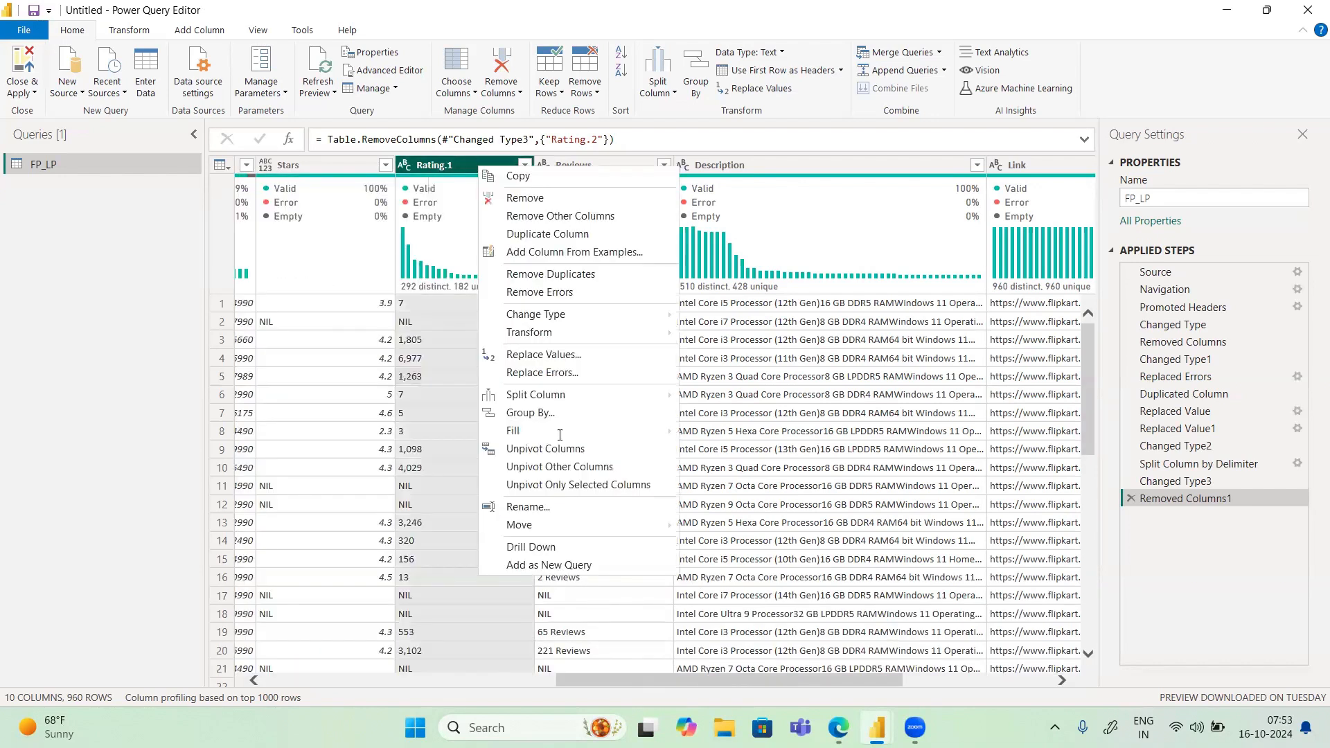
left_click(528, 353)
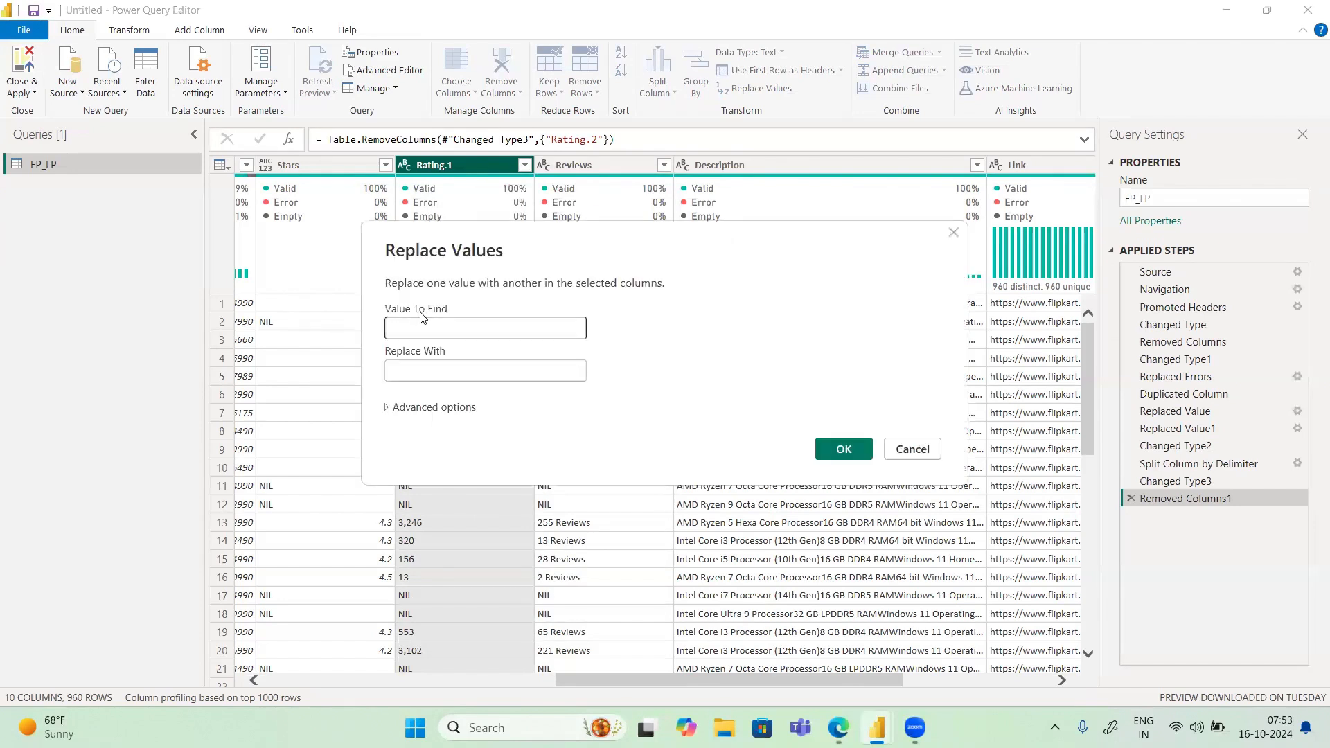
type("NIL")
left_click(428, 363)
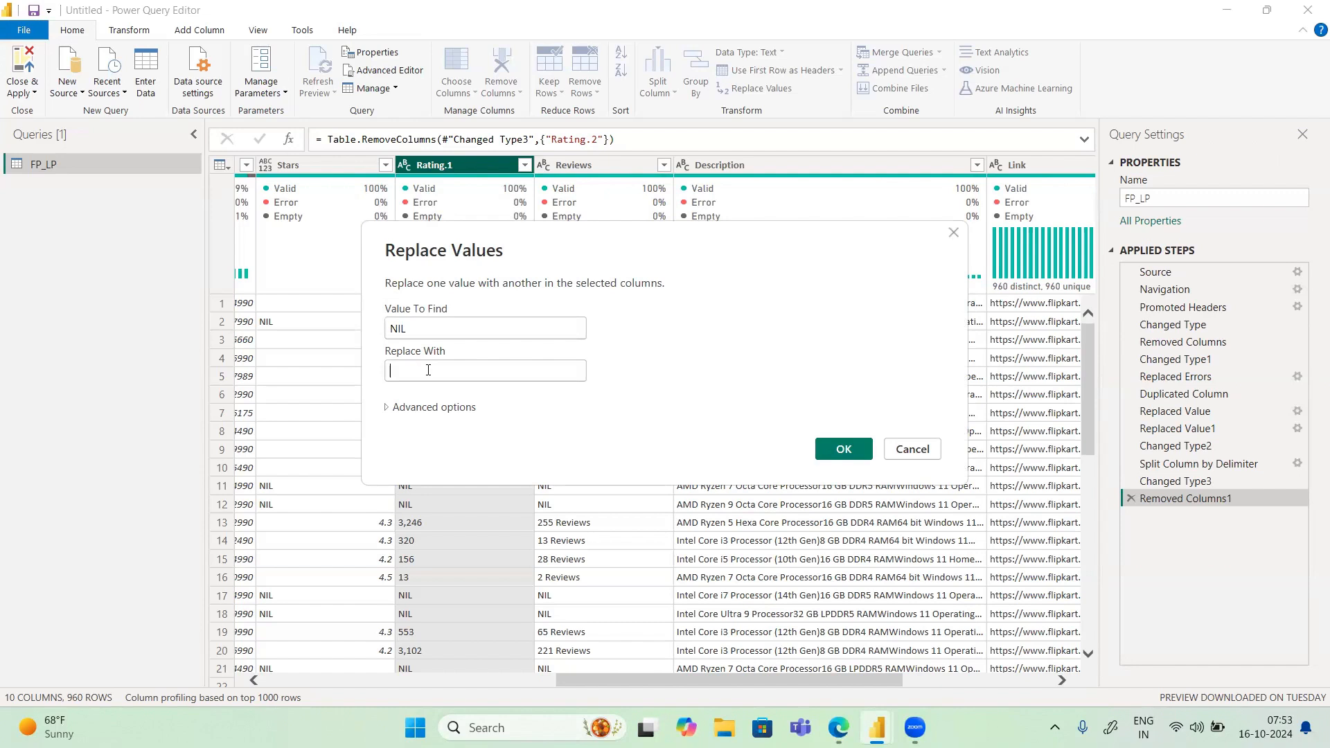
type("0")
left_click_drag(653, 242, 609, 248)
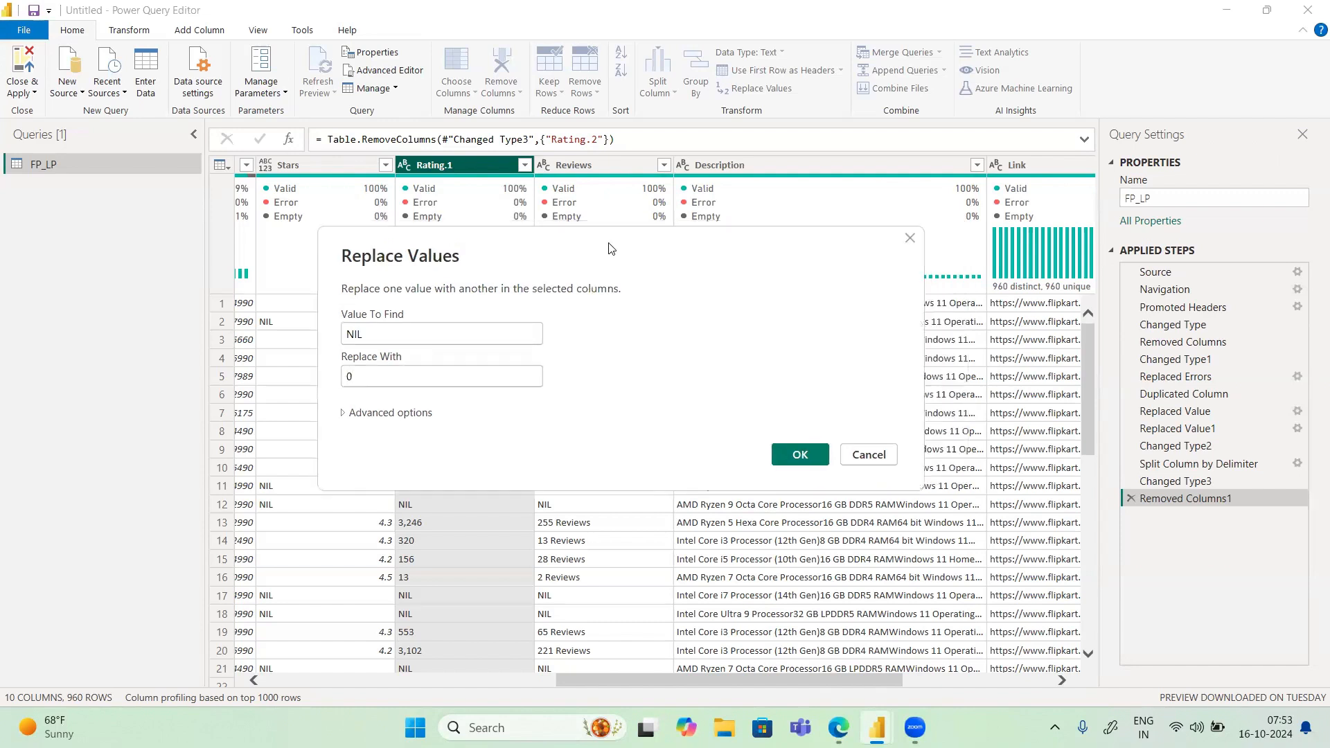
left_click(797, 455)
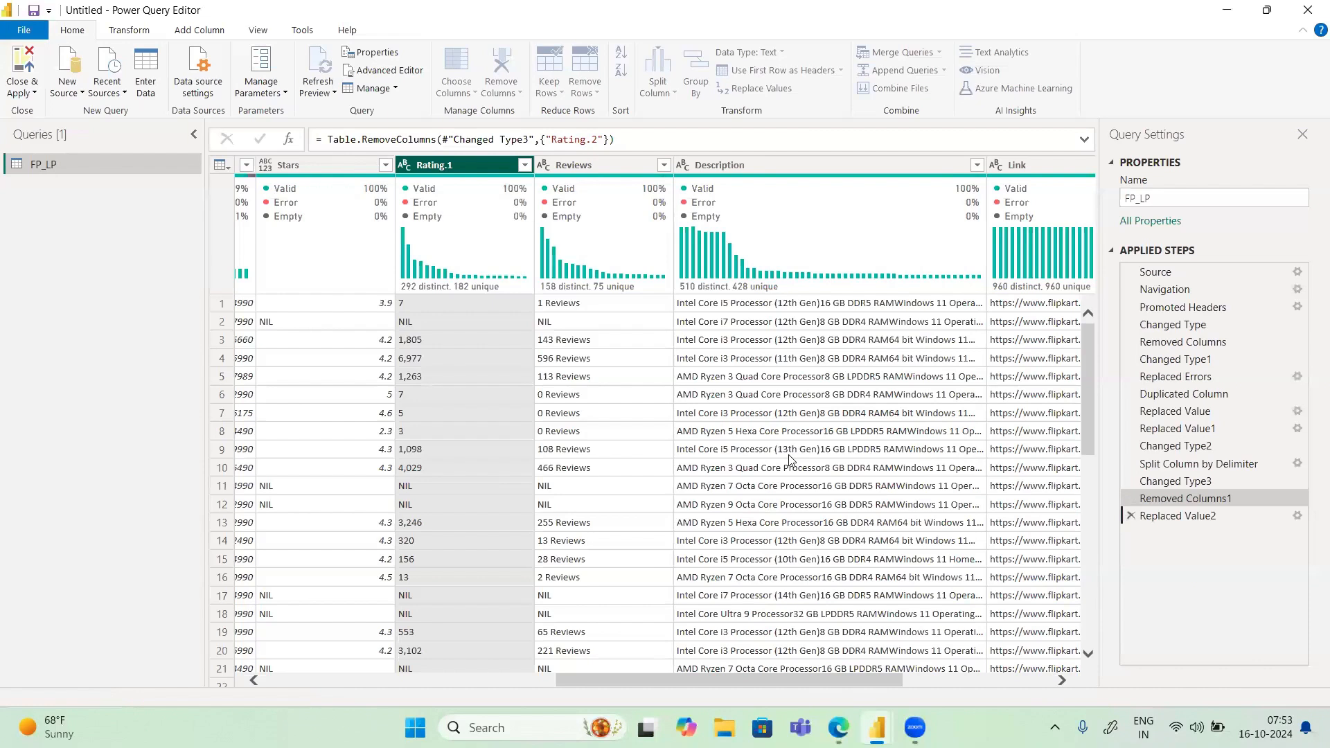
Change the Rating.1 column's data type to Whole Number and rename the column as Rating
left_click(404, 166)
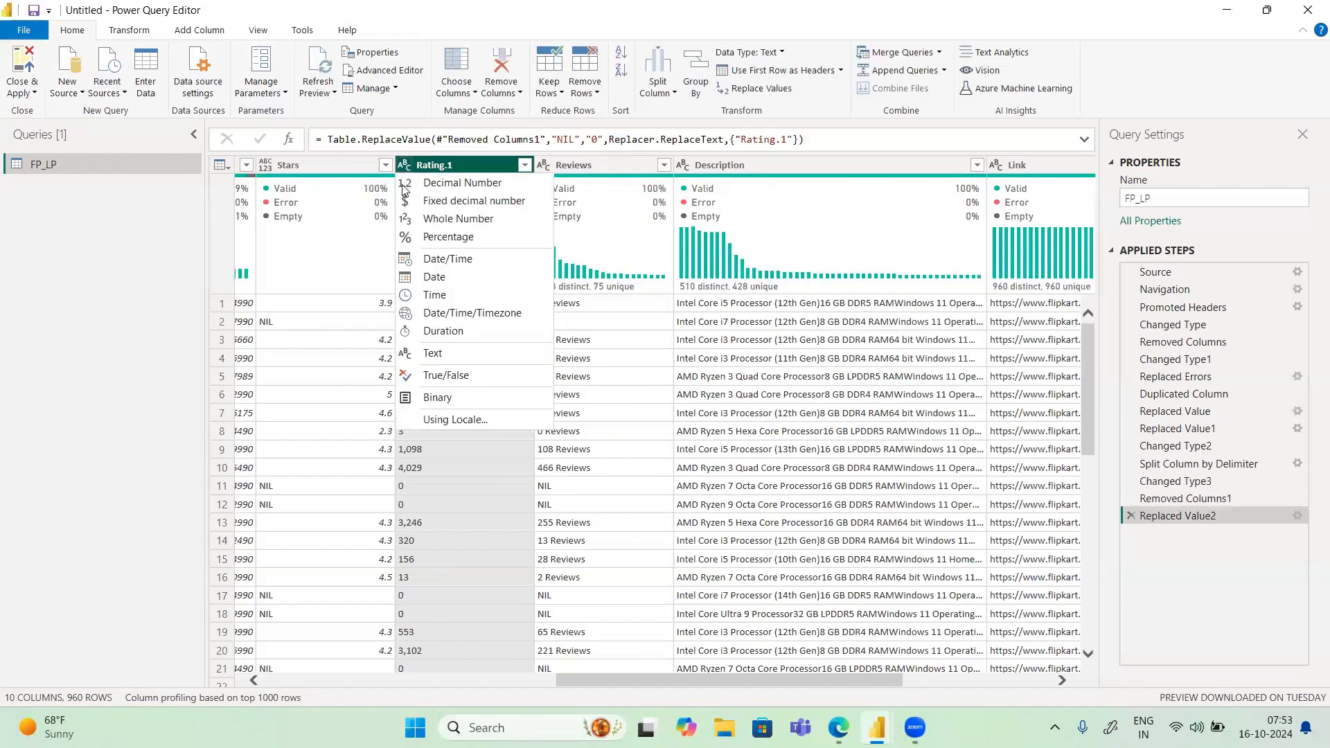
left_click(458, 219)
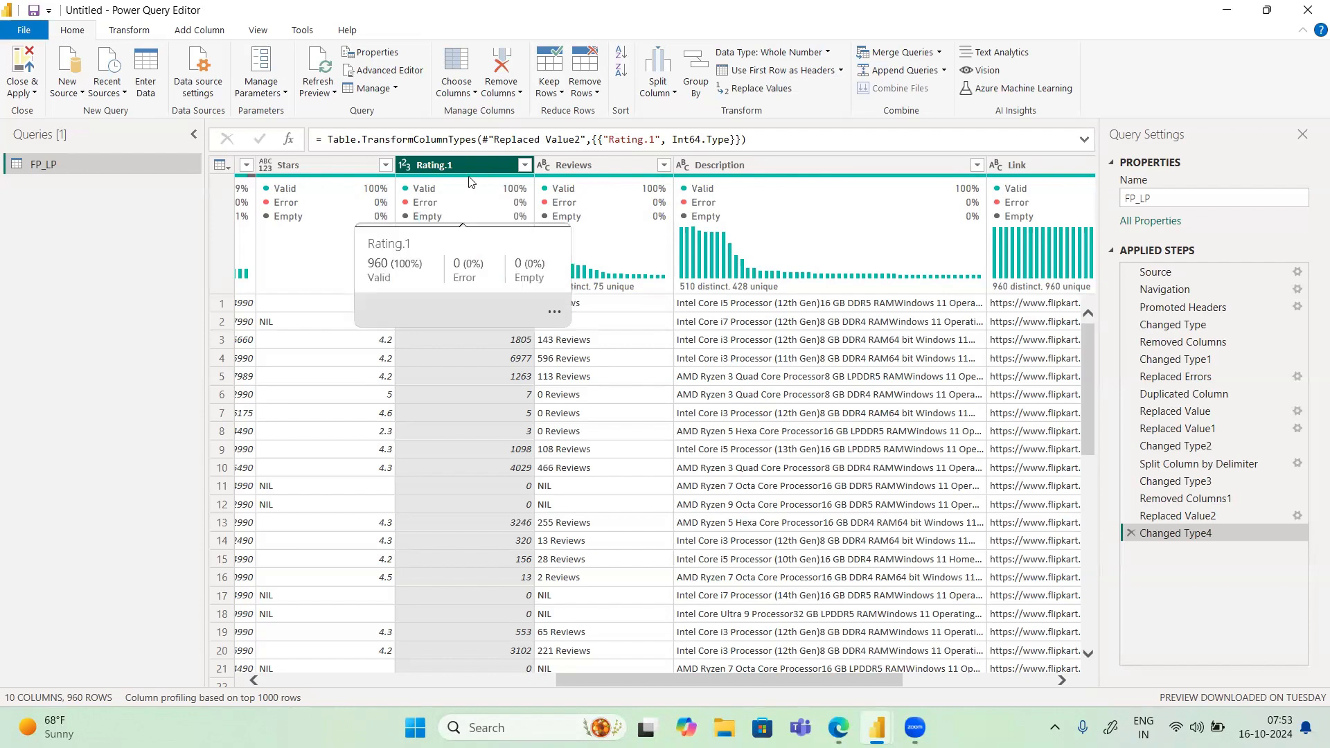
double_click(448, 165)
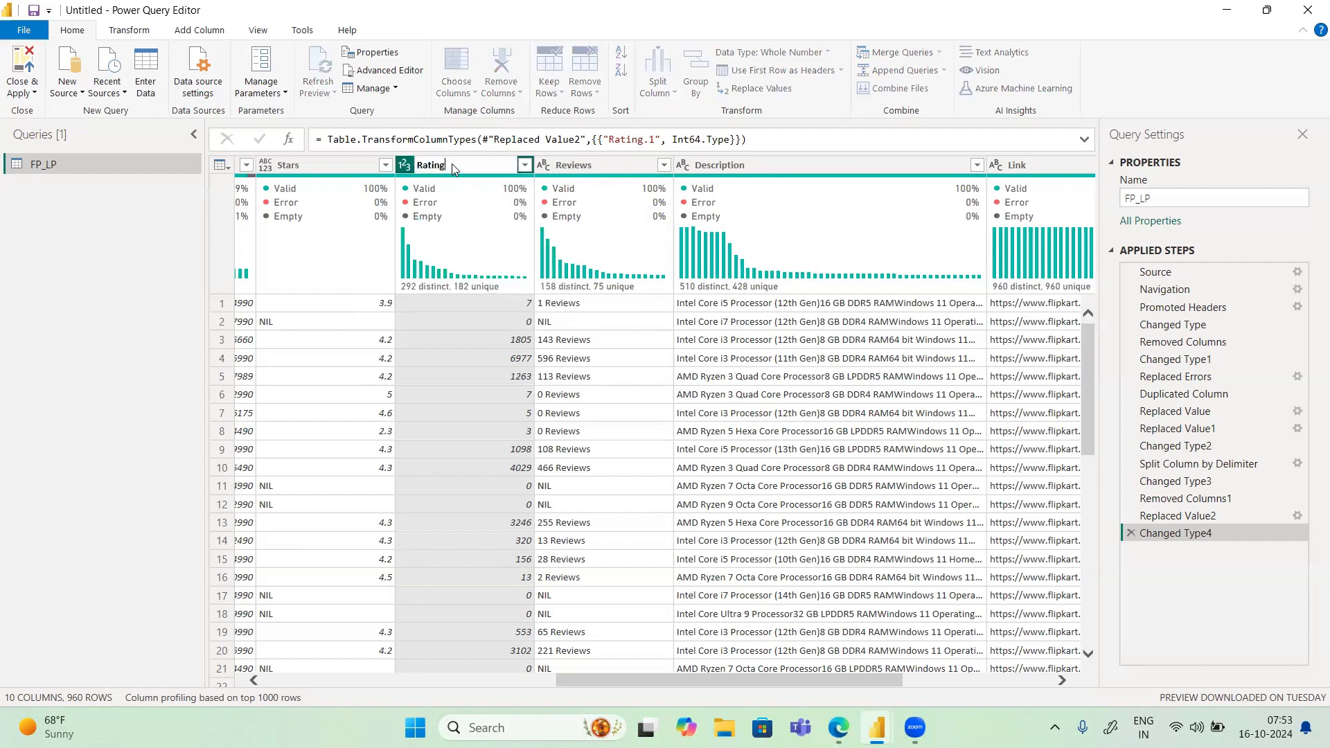
key("Return")
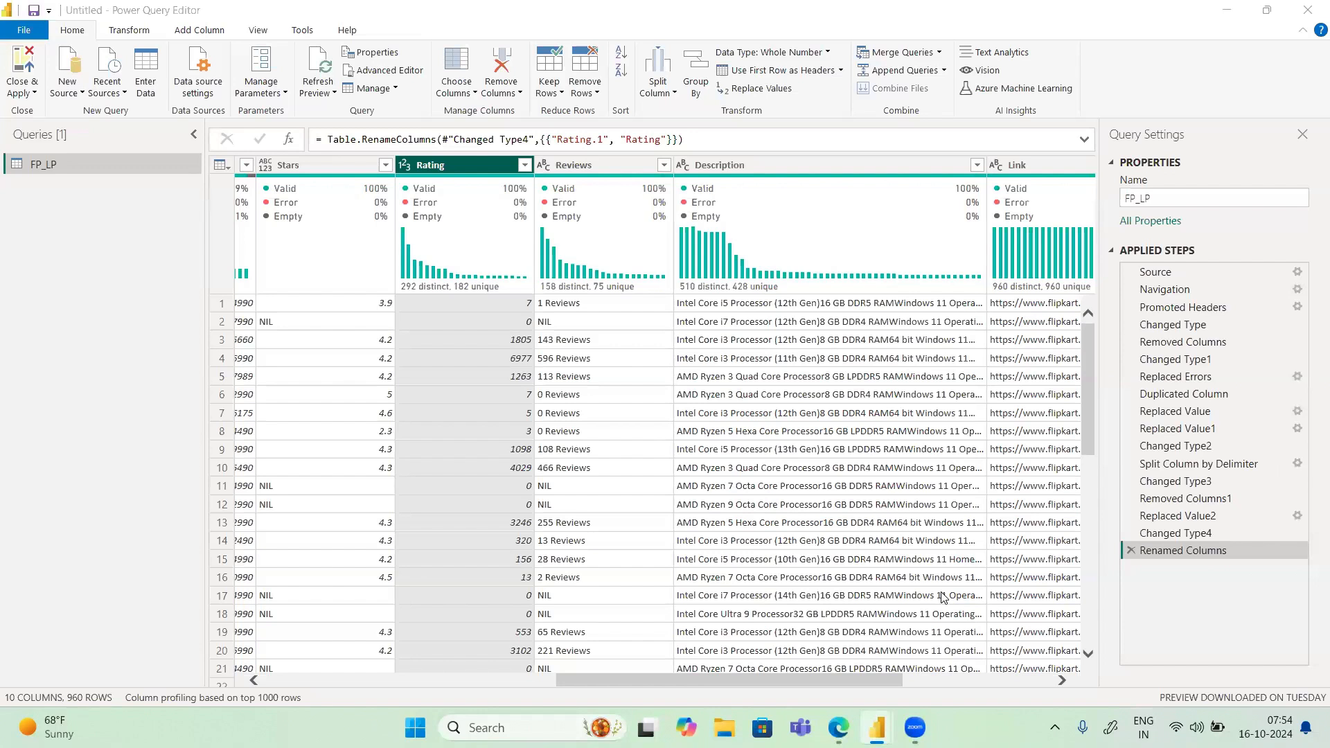
left_click_drag(733, 676, 639, 661)
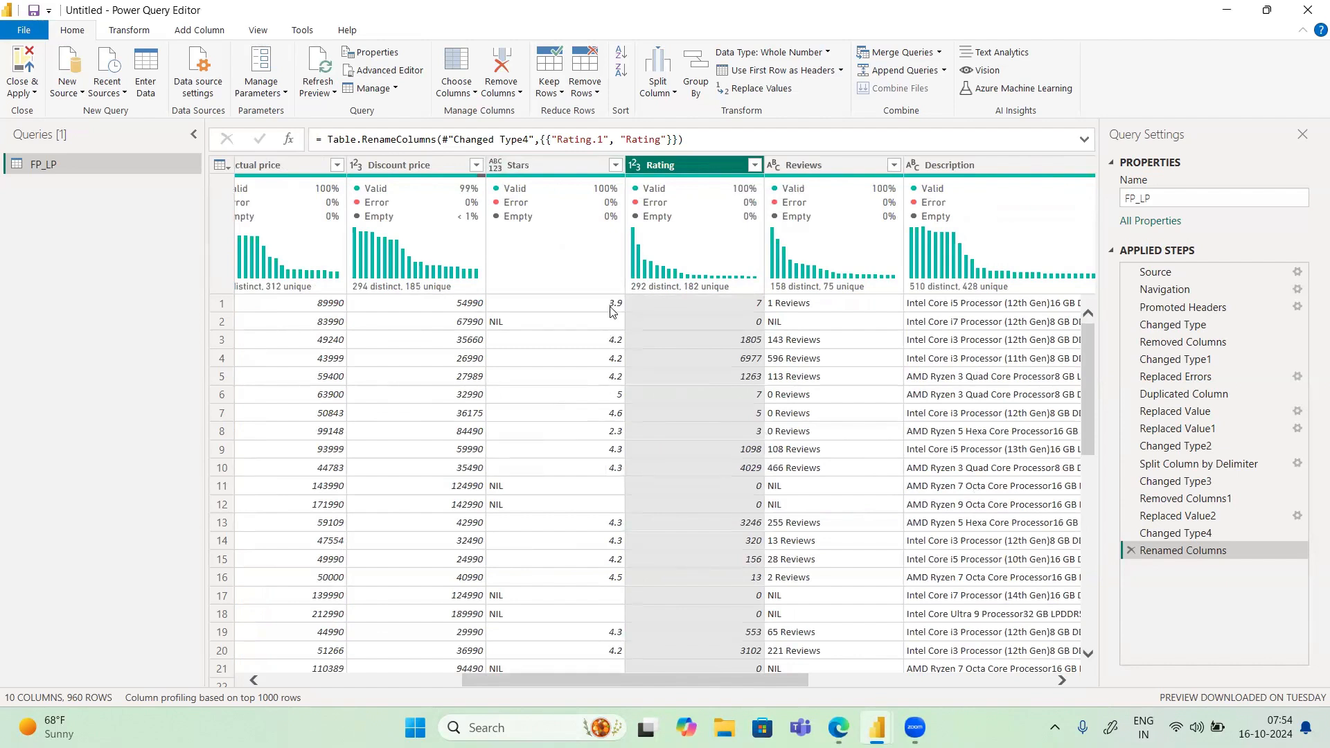
right_click(516, 168)
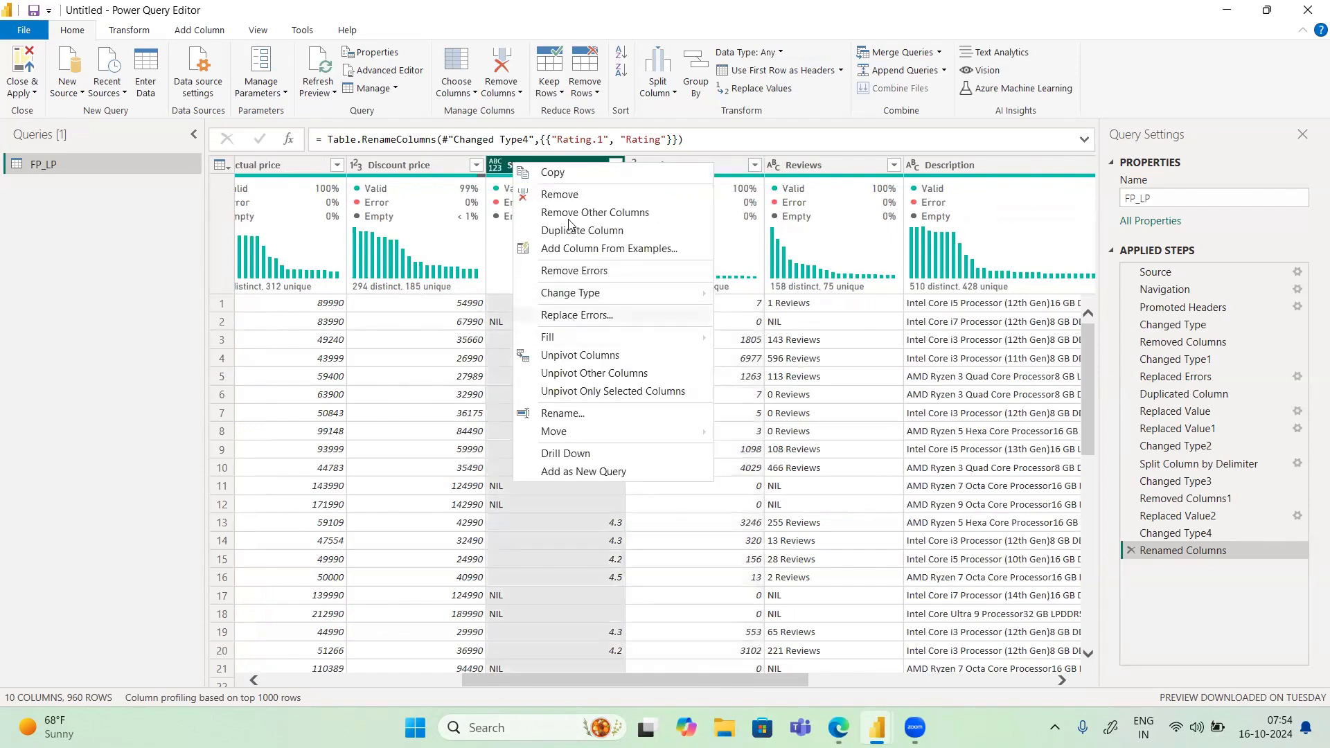
left_click(496, 165)
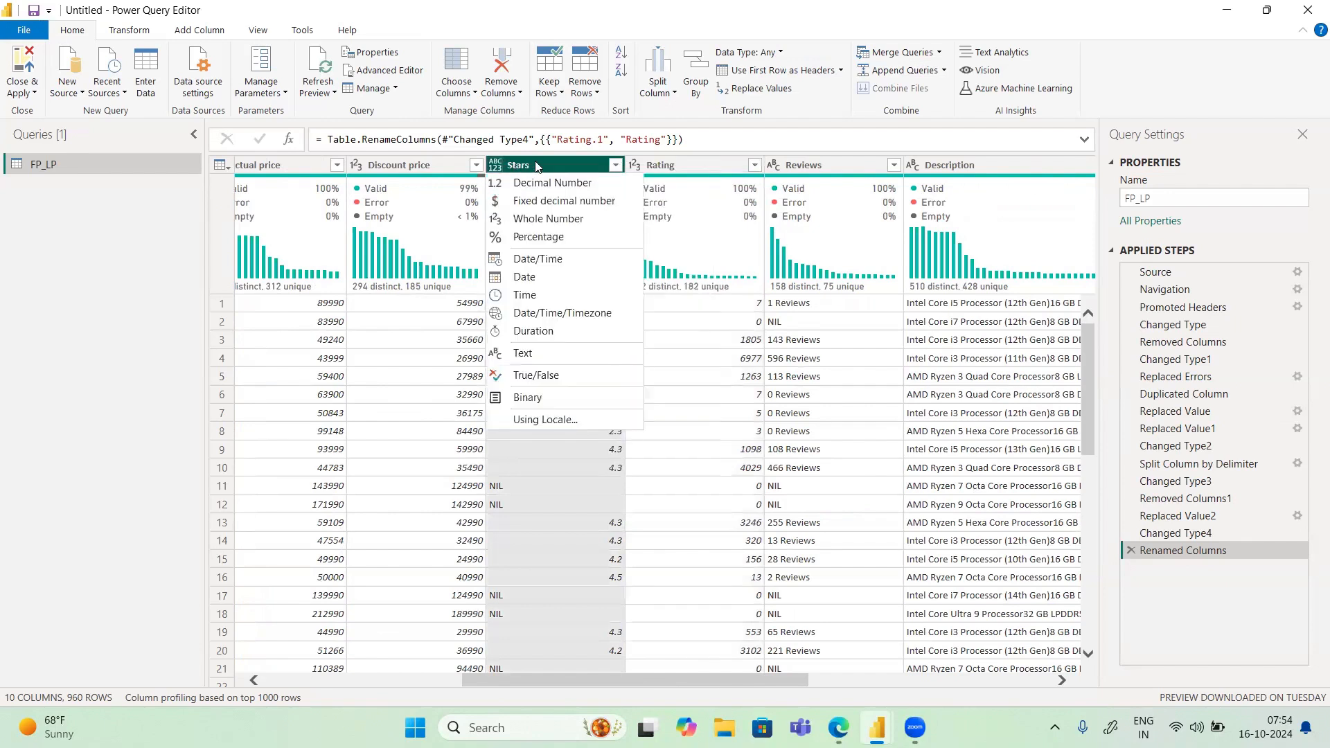
right_click(536, 167)
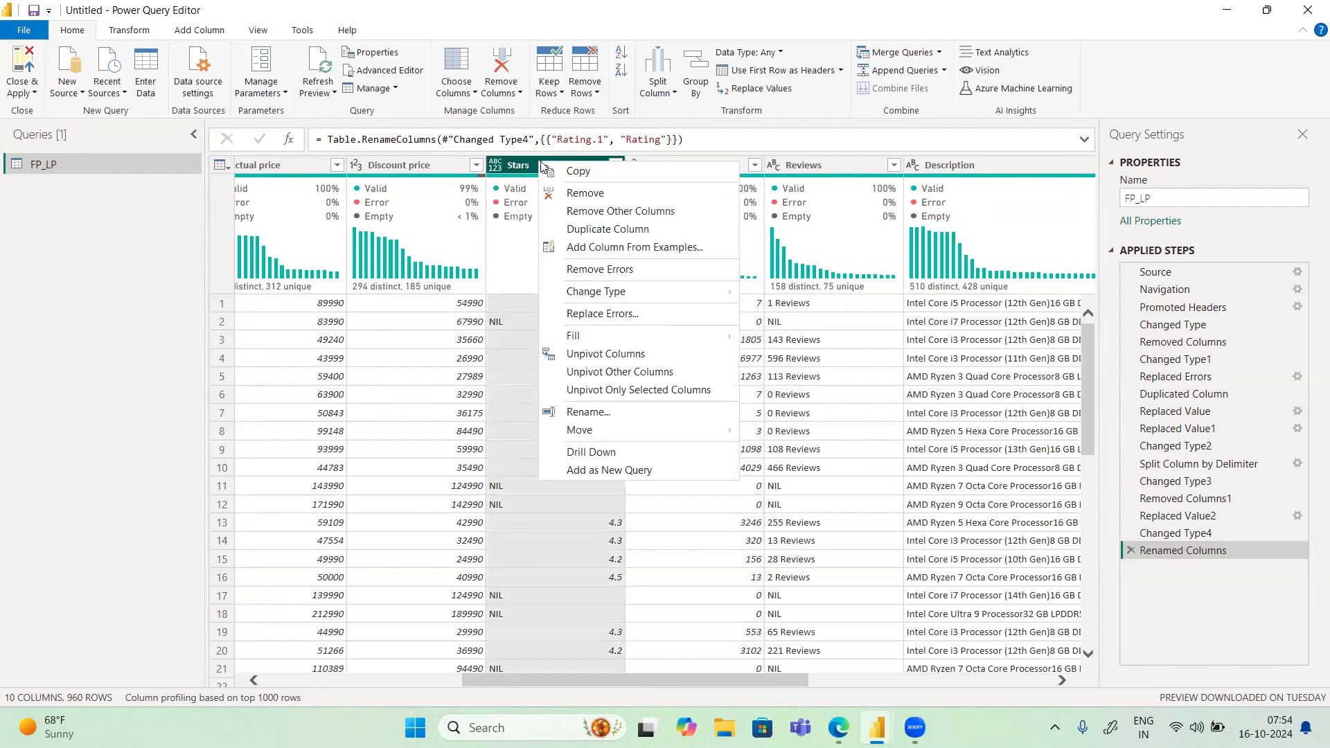
left_click(484, 303)
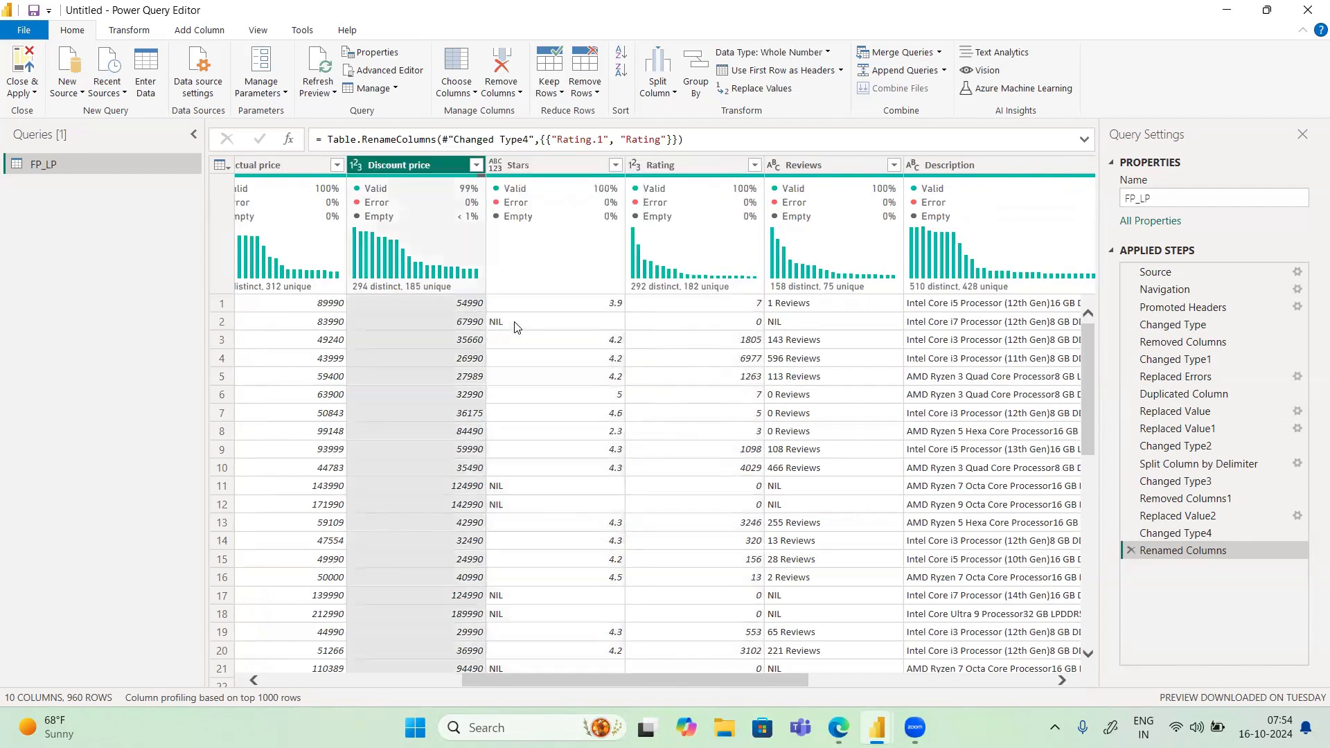
Replace the NIL values in the Stars column with 0 and change its data type to Decimal Number
left_click(550, 167)
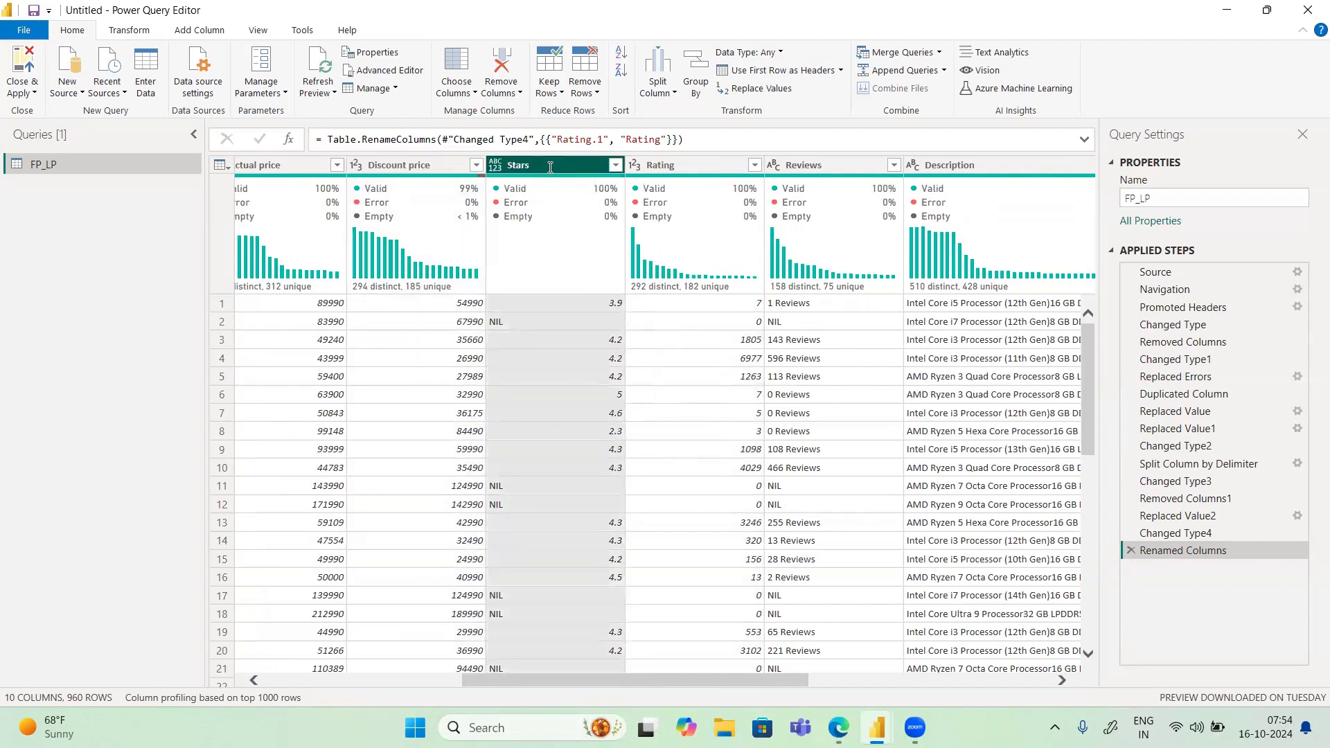
left_click(740, 90)
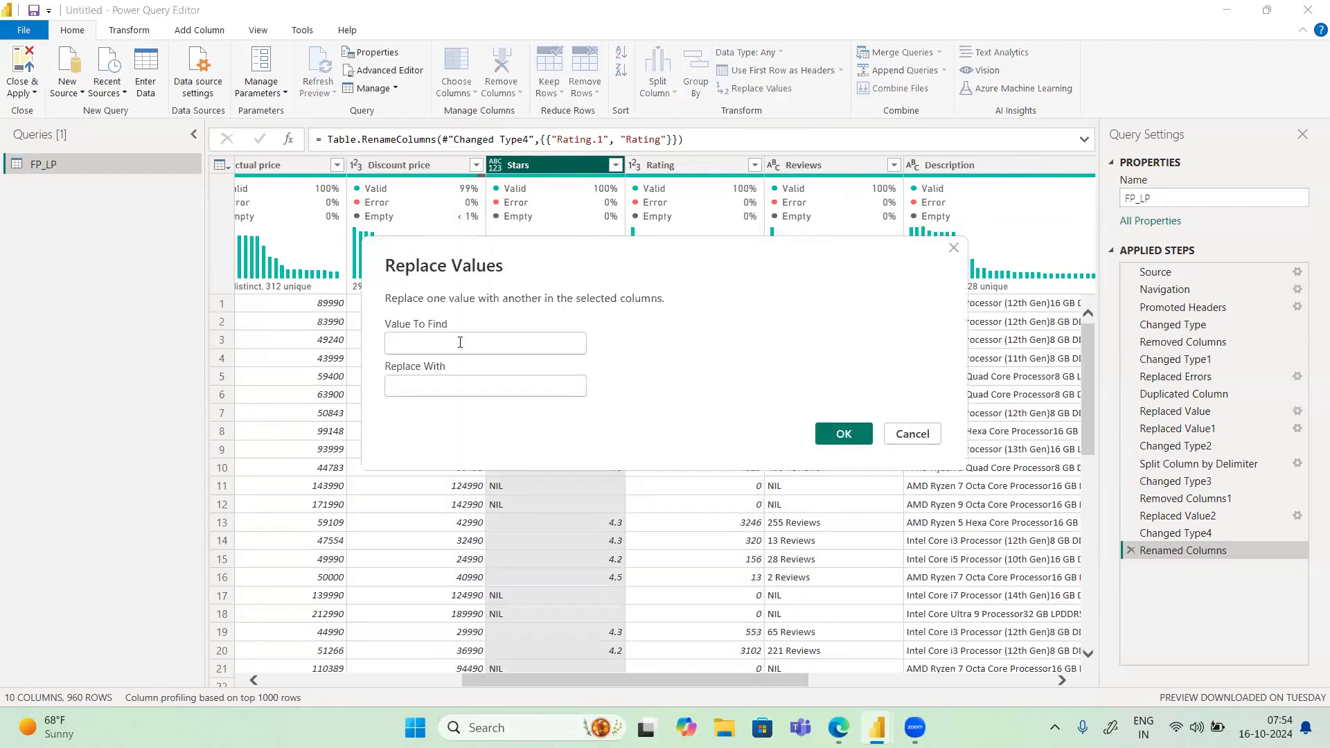
left_click(460, 342)
type("NIL")
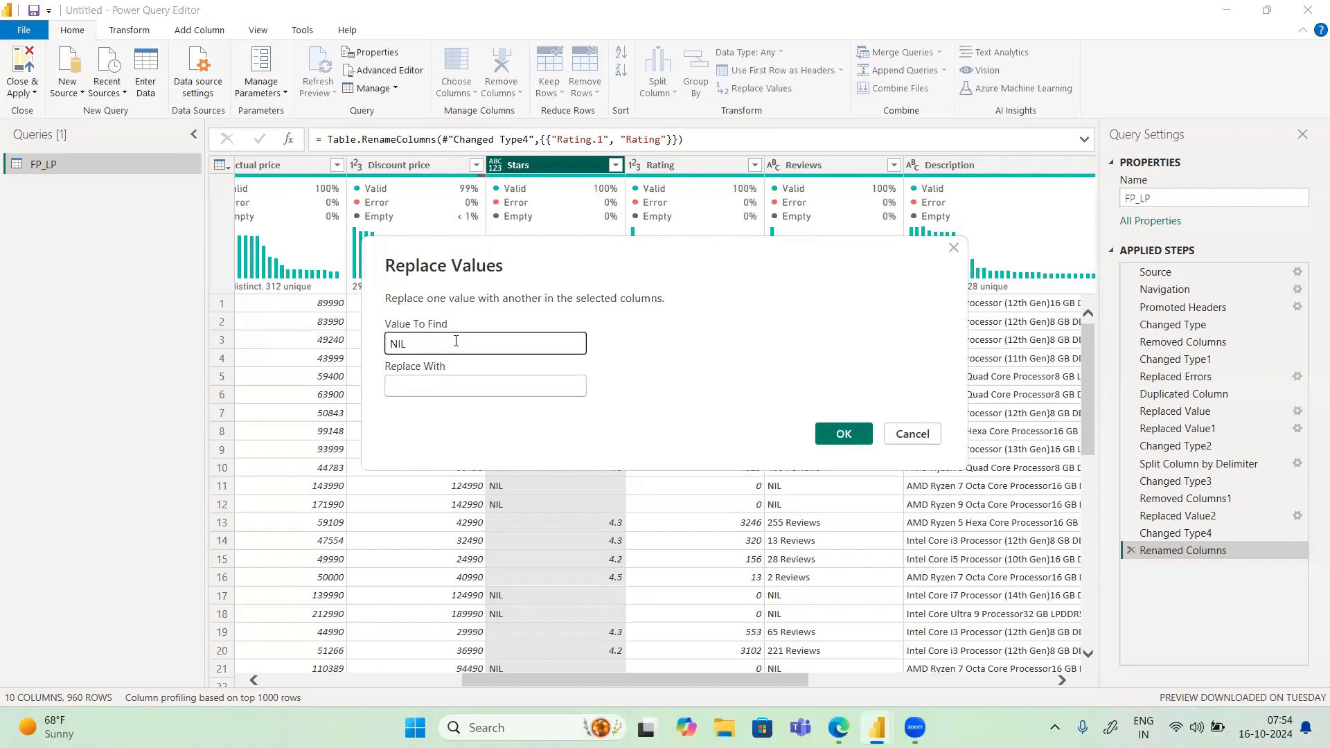
key("Tab")
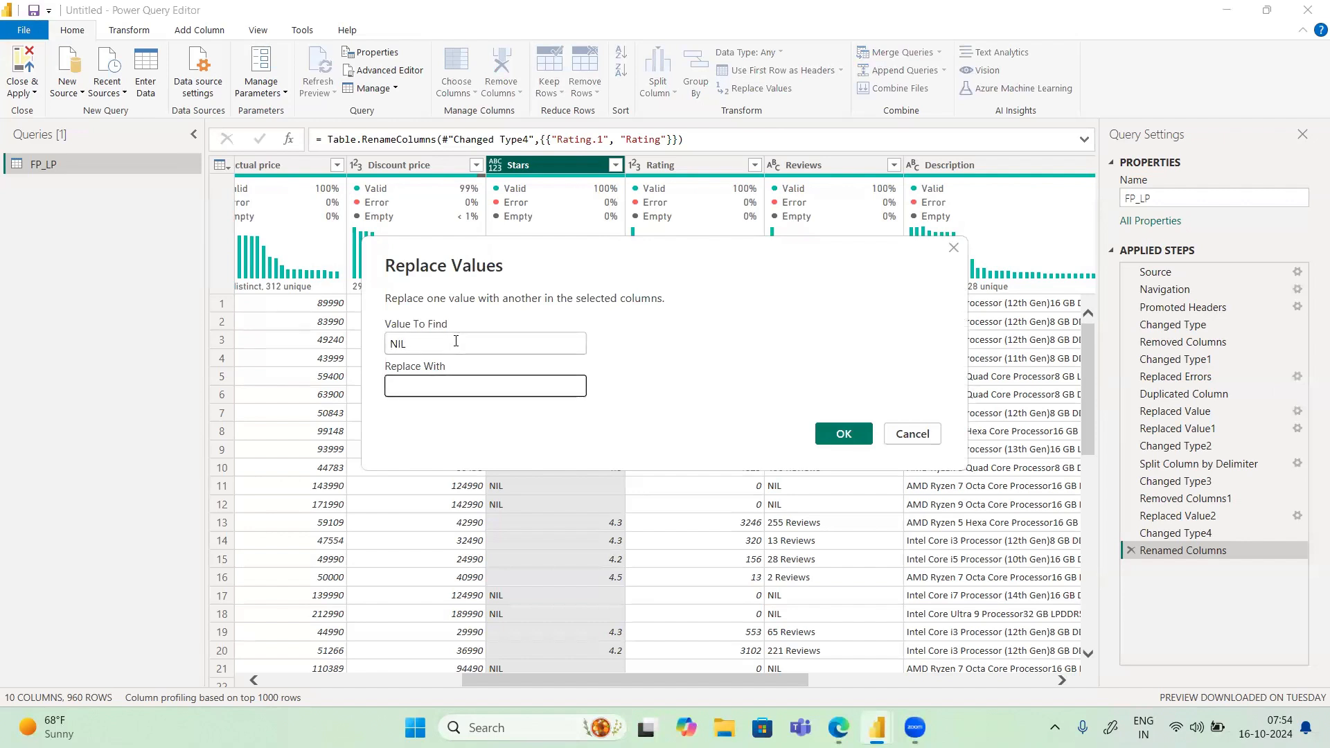
type("0")
left_click(827, 435)
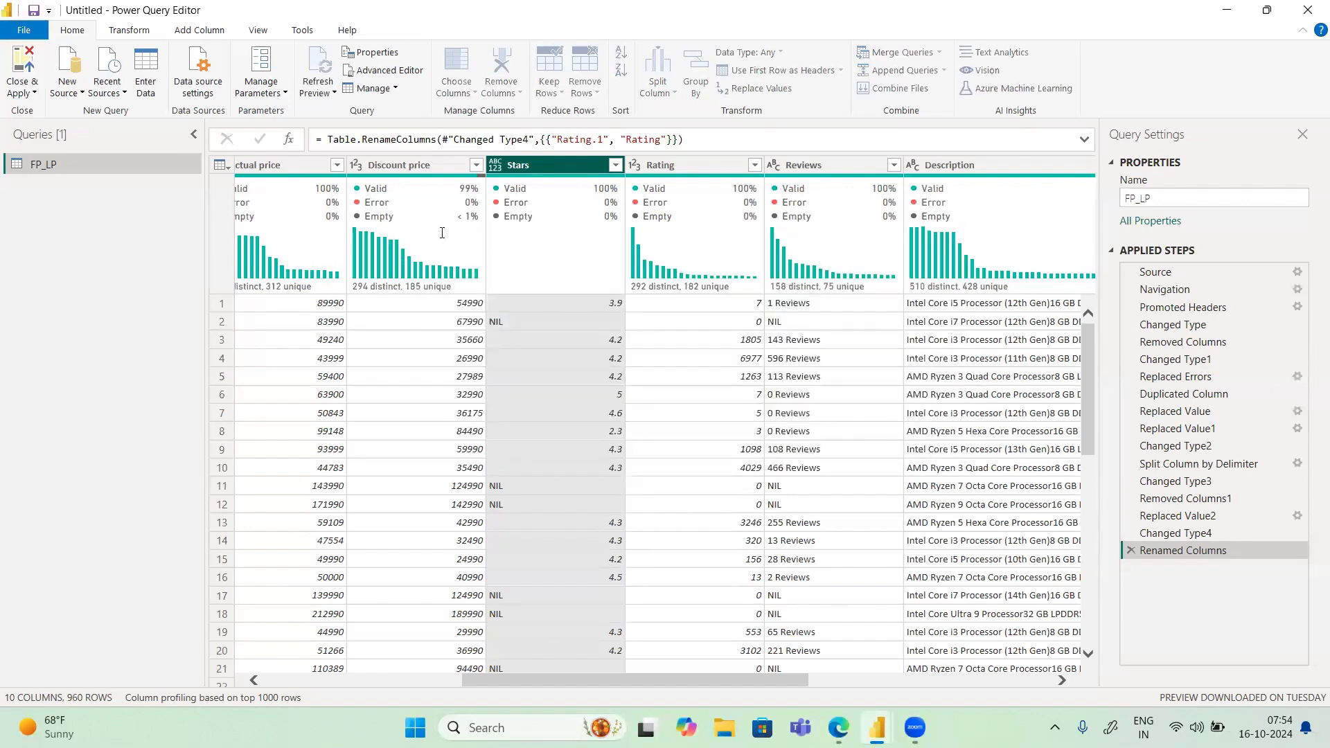
left_click(497, 164)
left_click(517, 183)
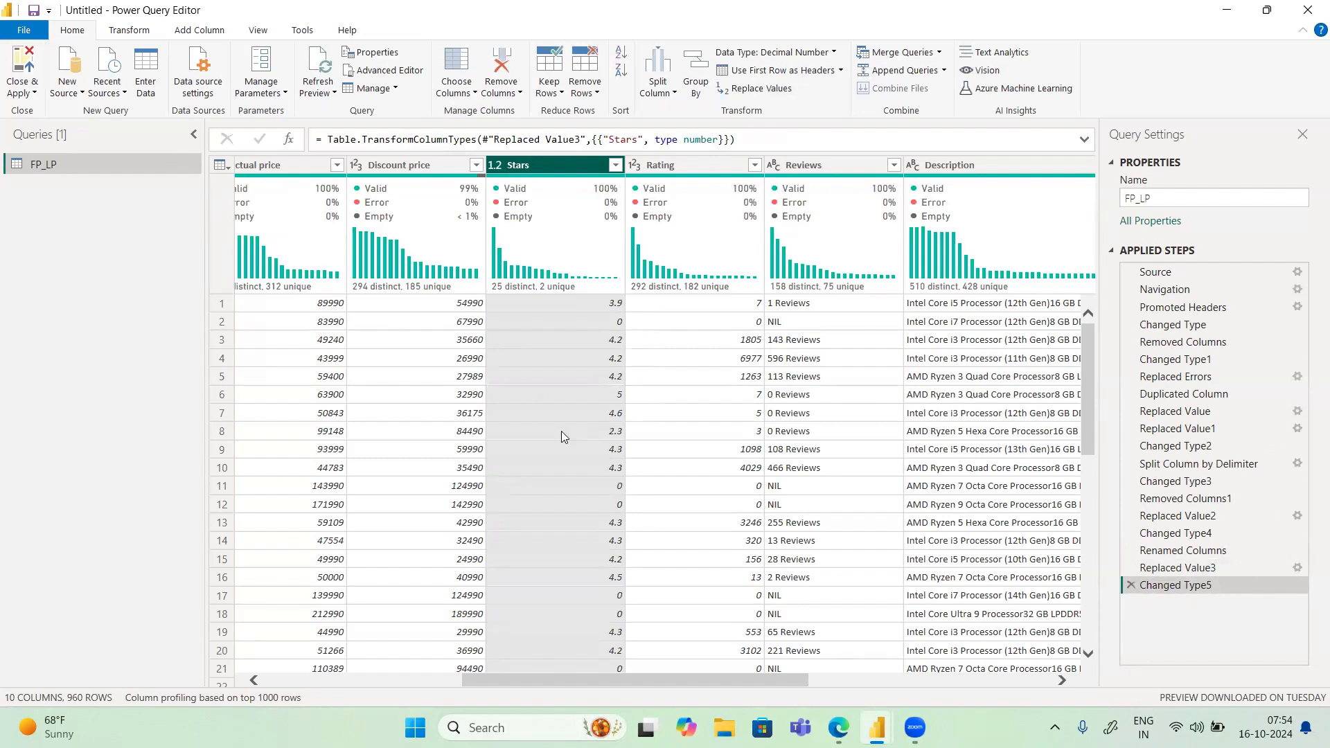
Remove the duplicated Rating - Copy column at the end of the table
left_click_drag(599, 683, 457, 679)
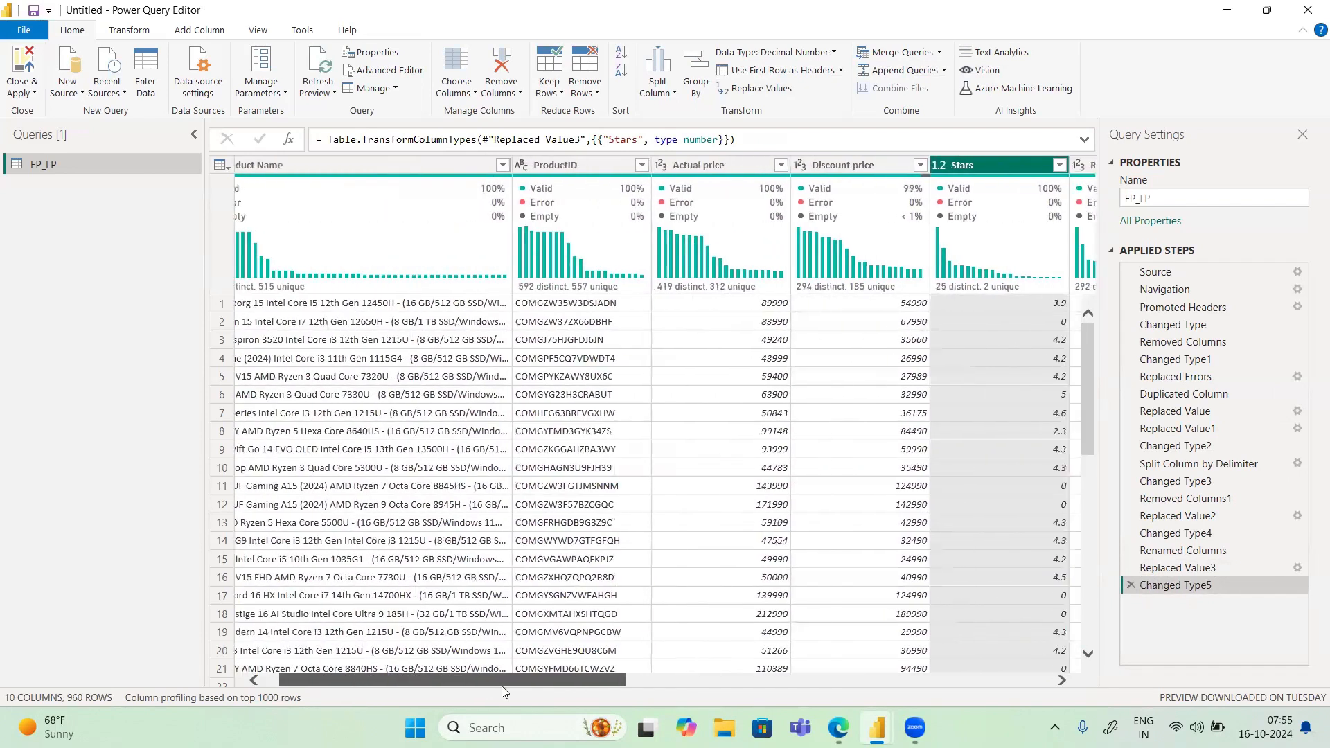
left_click_drag(549, 686, 920, 683)
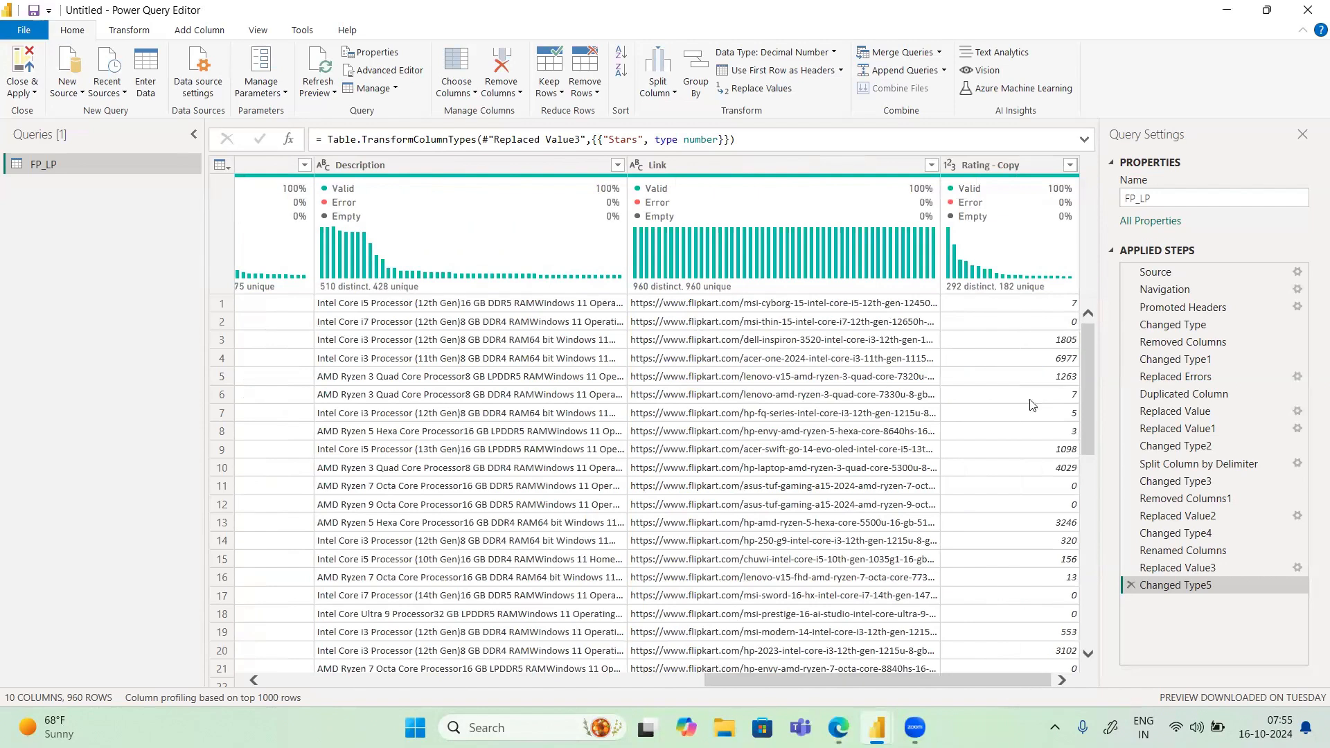
left_click(1010, 260)
key("Delete")
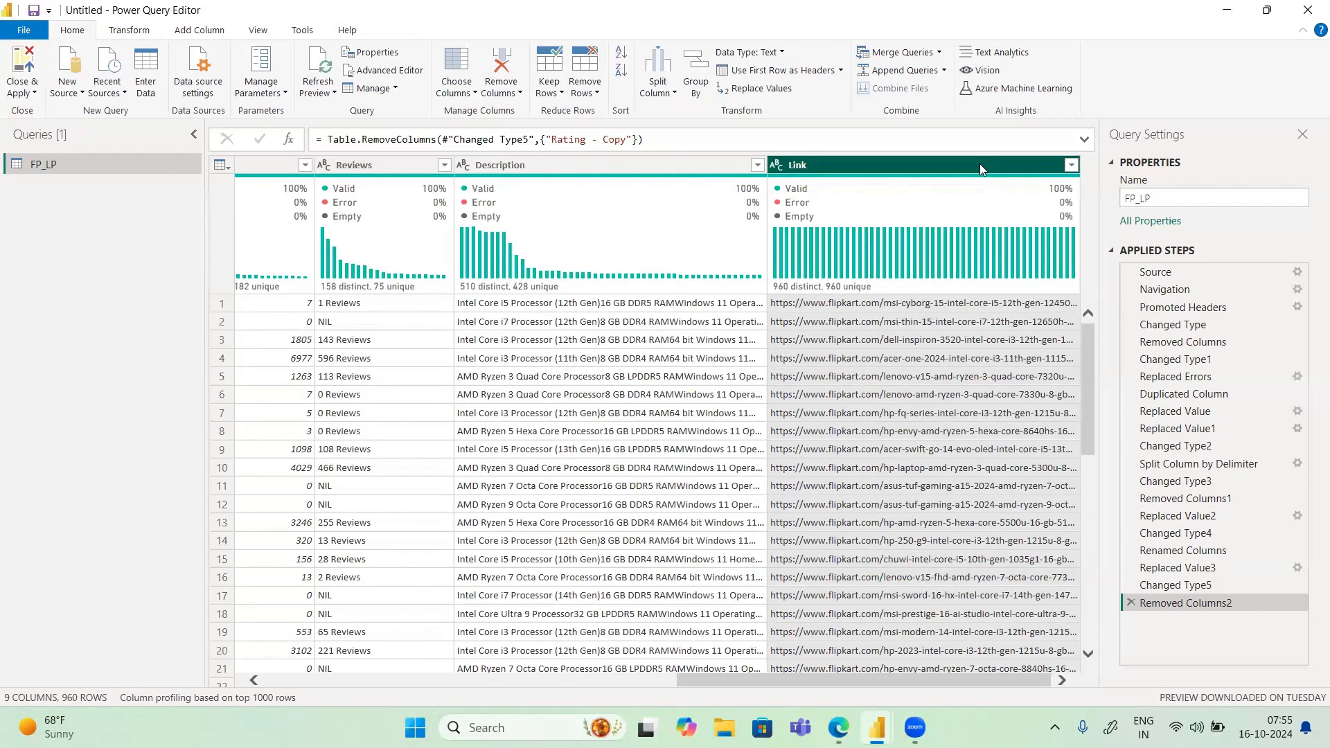
left_click(199, 31)
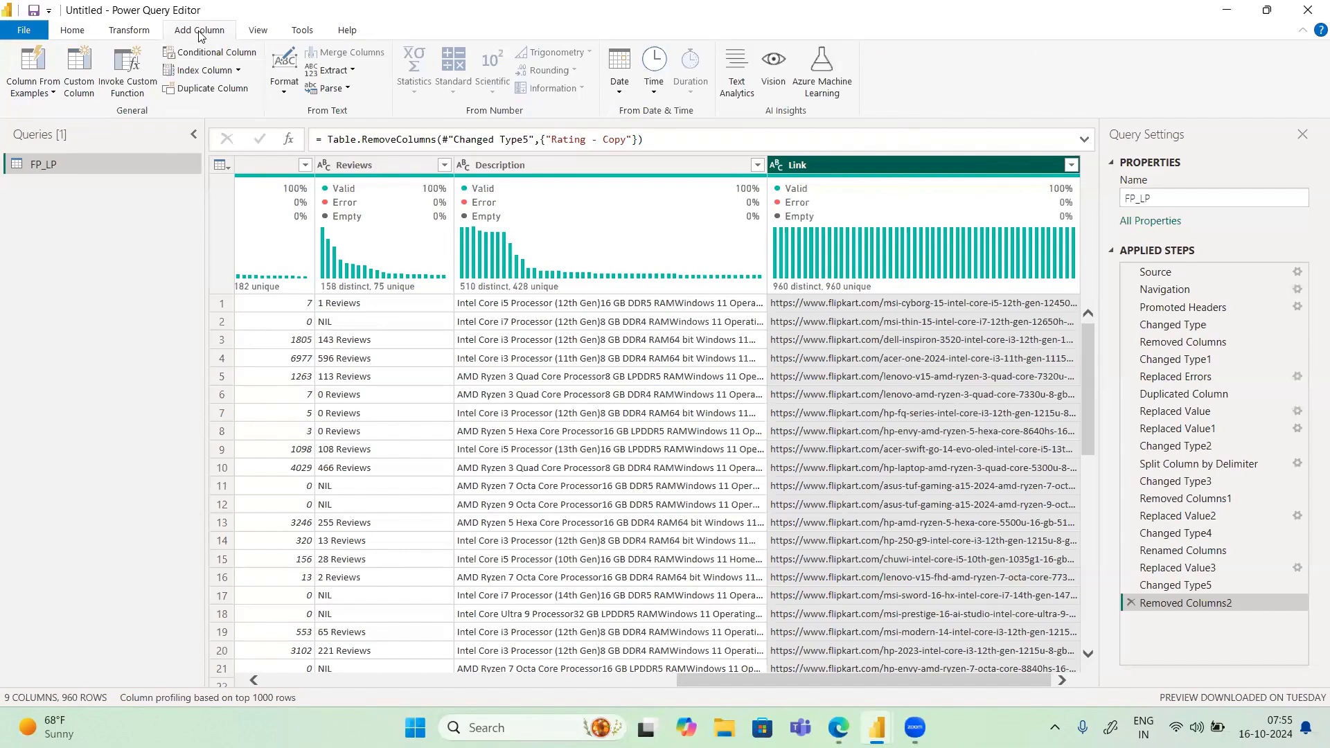
left_click(138, 32)
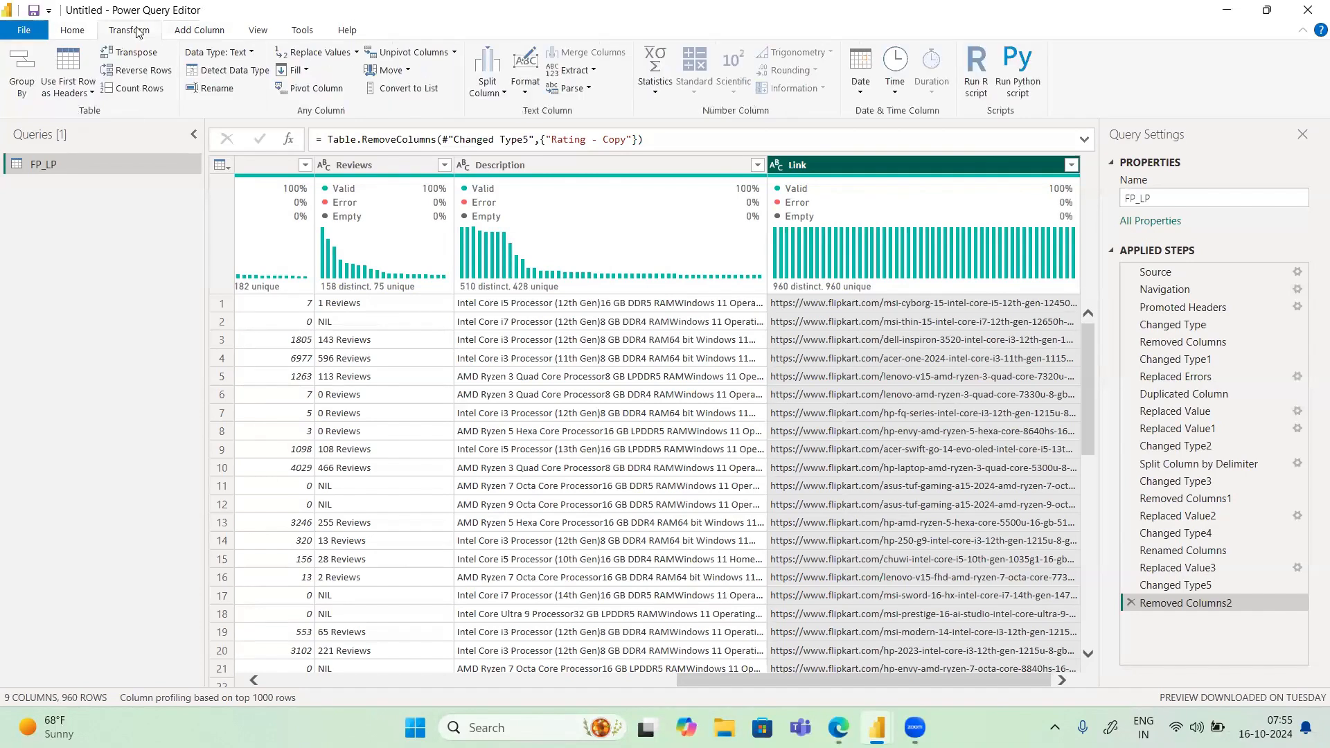
left_click(78, 33)
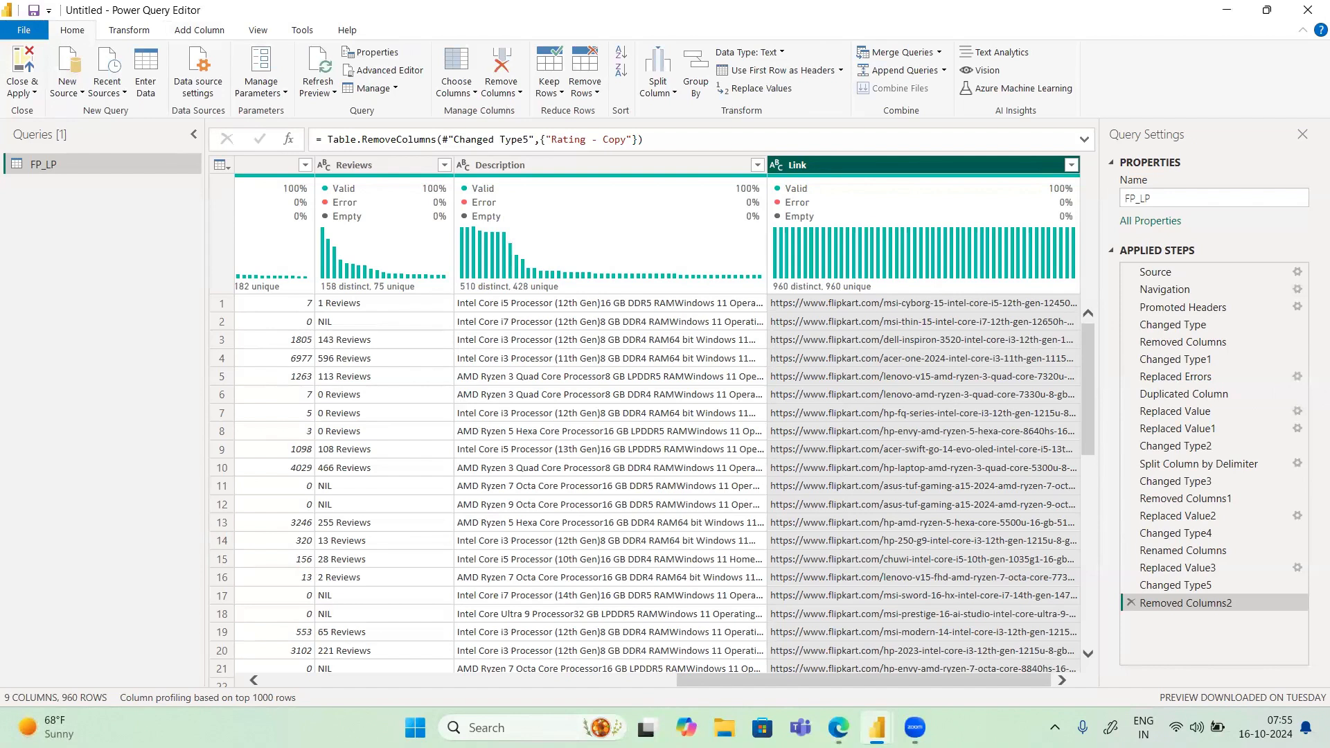
left_click_drag(705, 685, 558, 685)
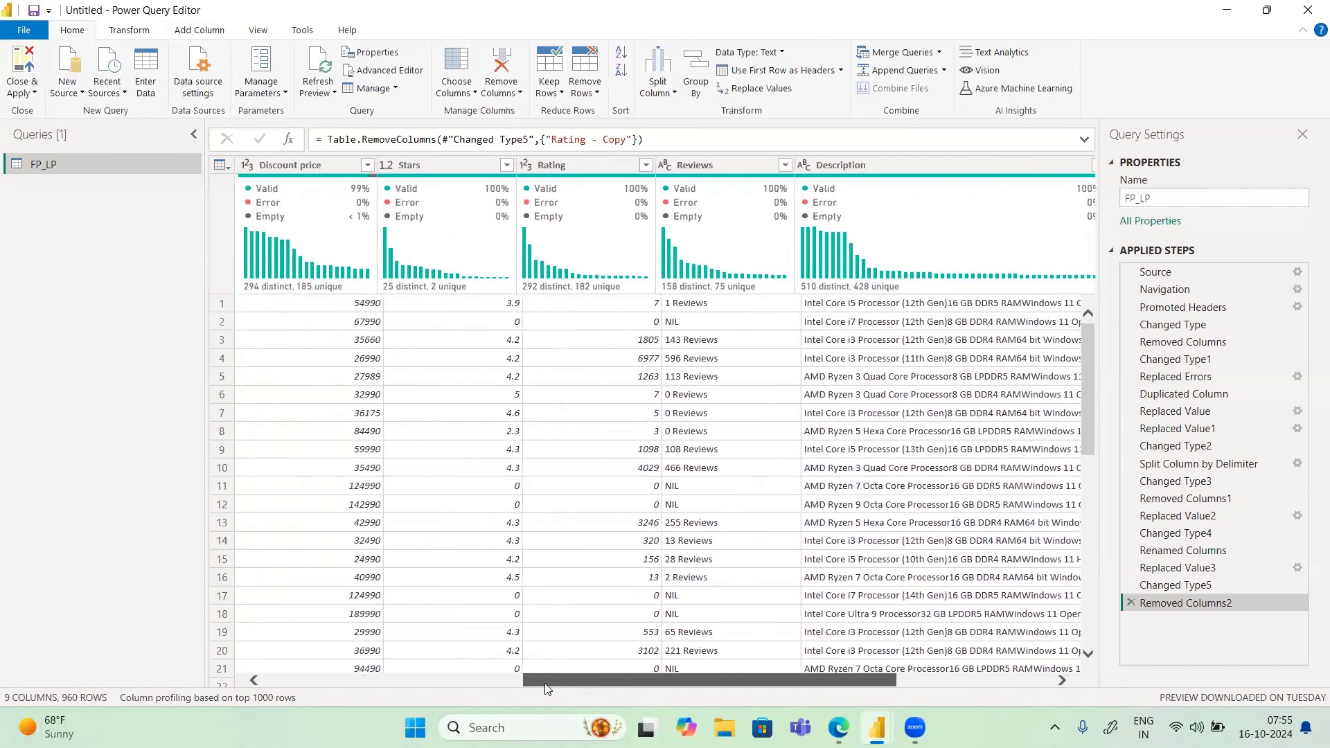
mouse_move(422, 300)
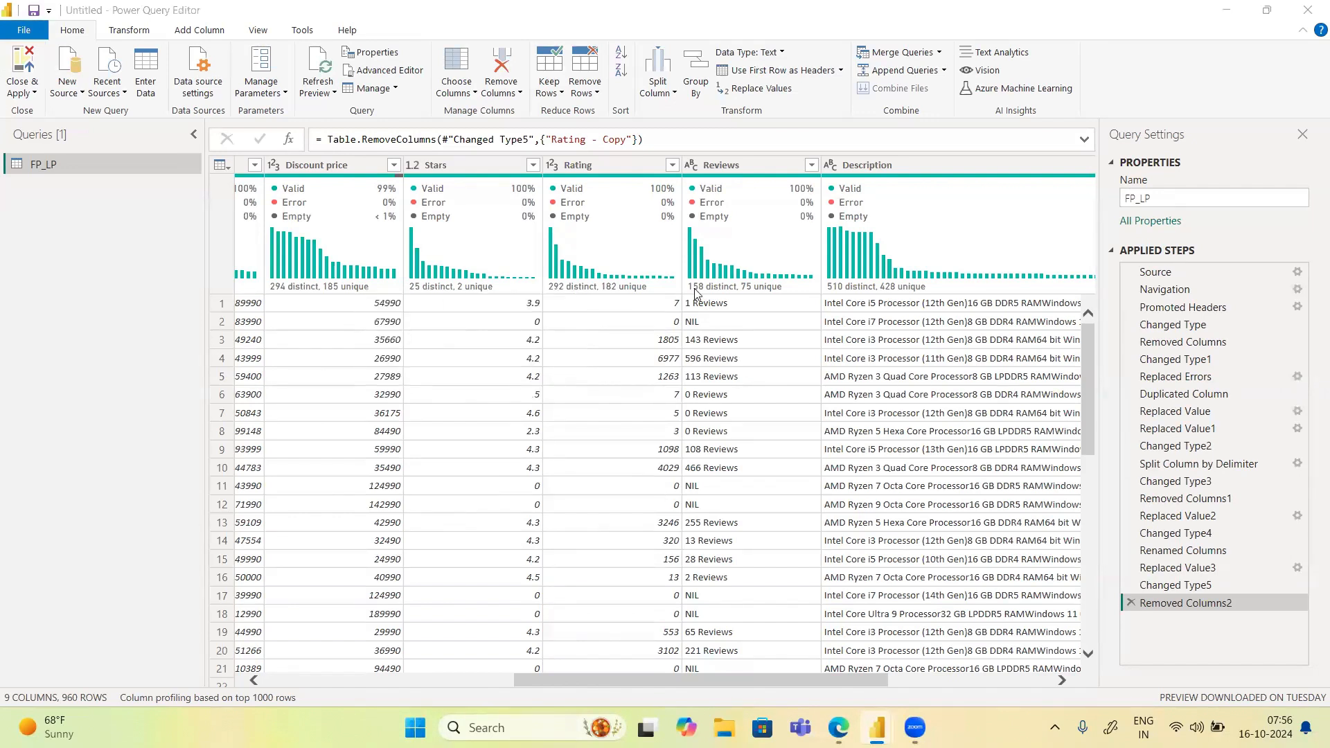
mouse_move(695, 293)
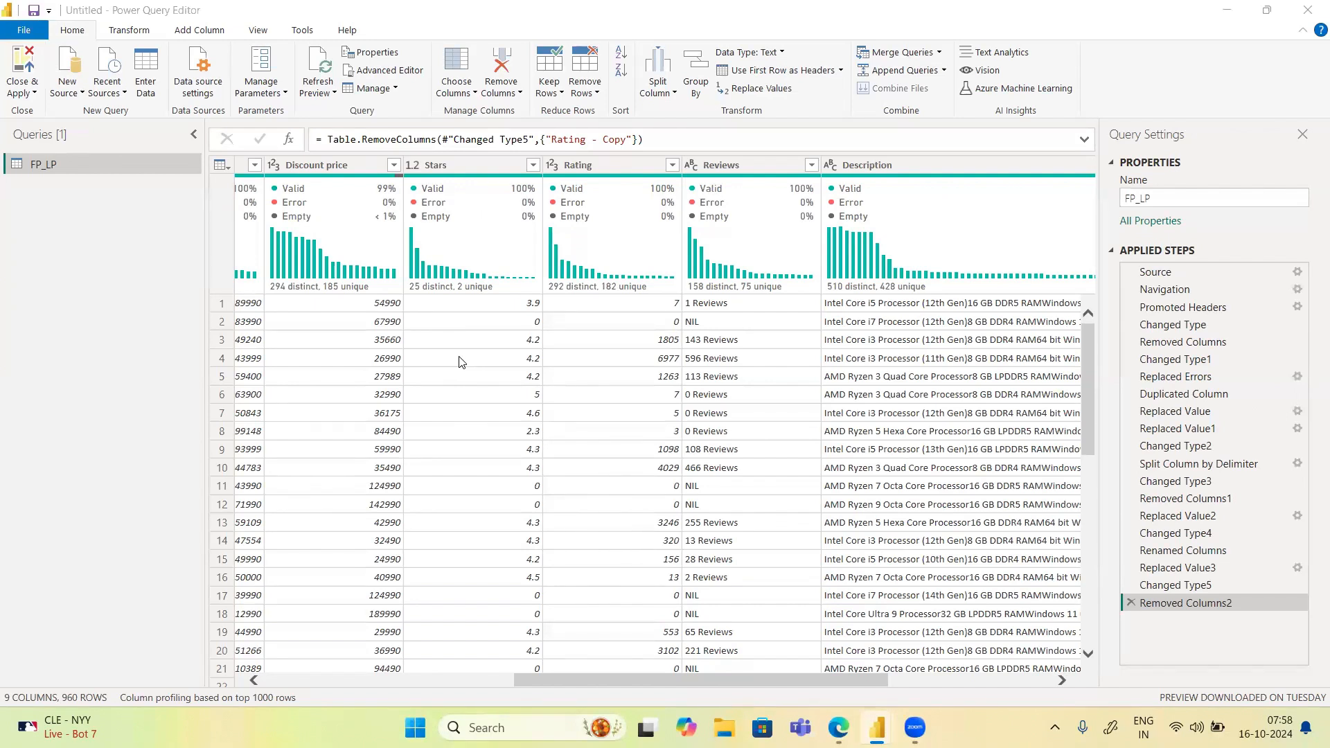
Start a new conditional column and name it Customer Sentiments
left_click(188, 32)
left_click(187, 32)
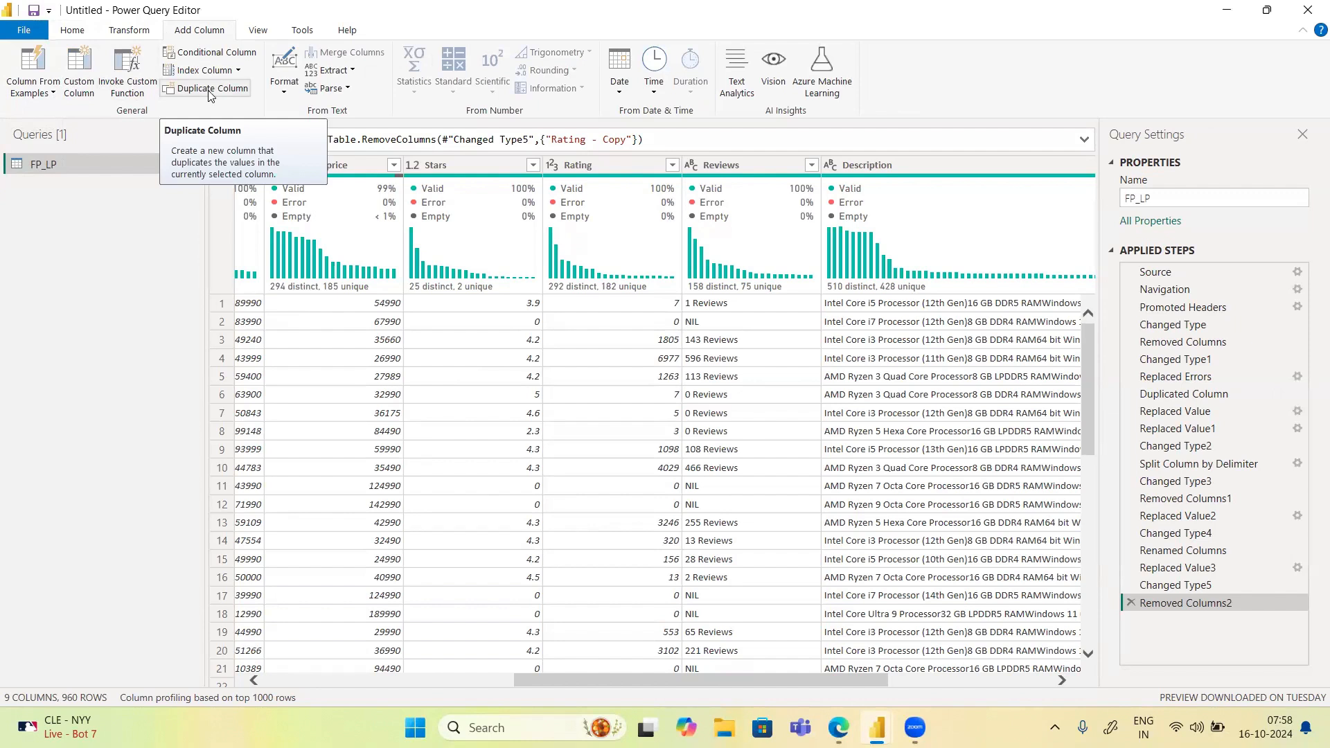
left_click(203, 55)
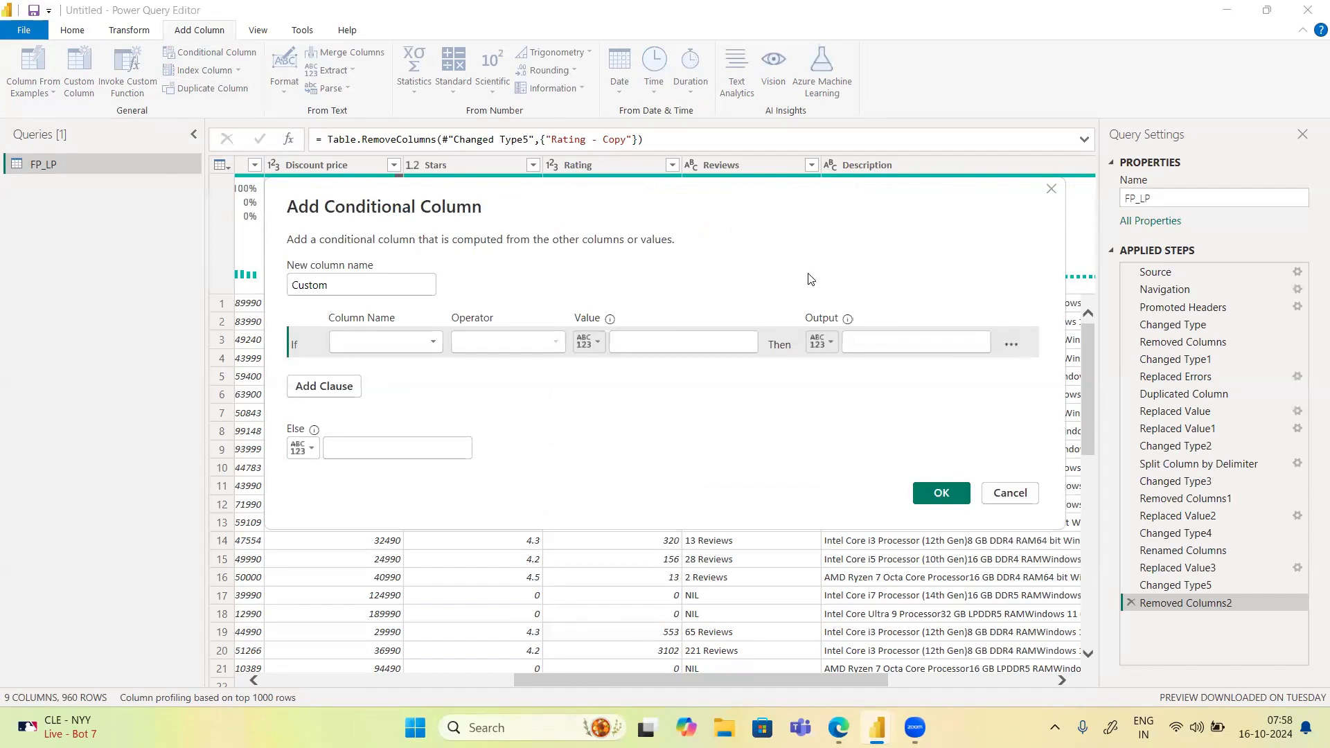
left_click(339, 286)
key("BackSpace")
key("BackSpace")
key("BackSpace")
key("BackSpace")
key("BackSpace")
key("BackSpace")
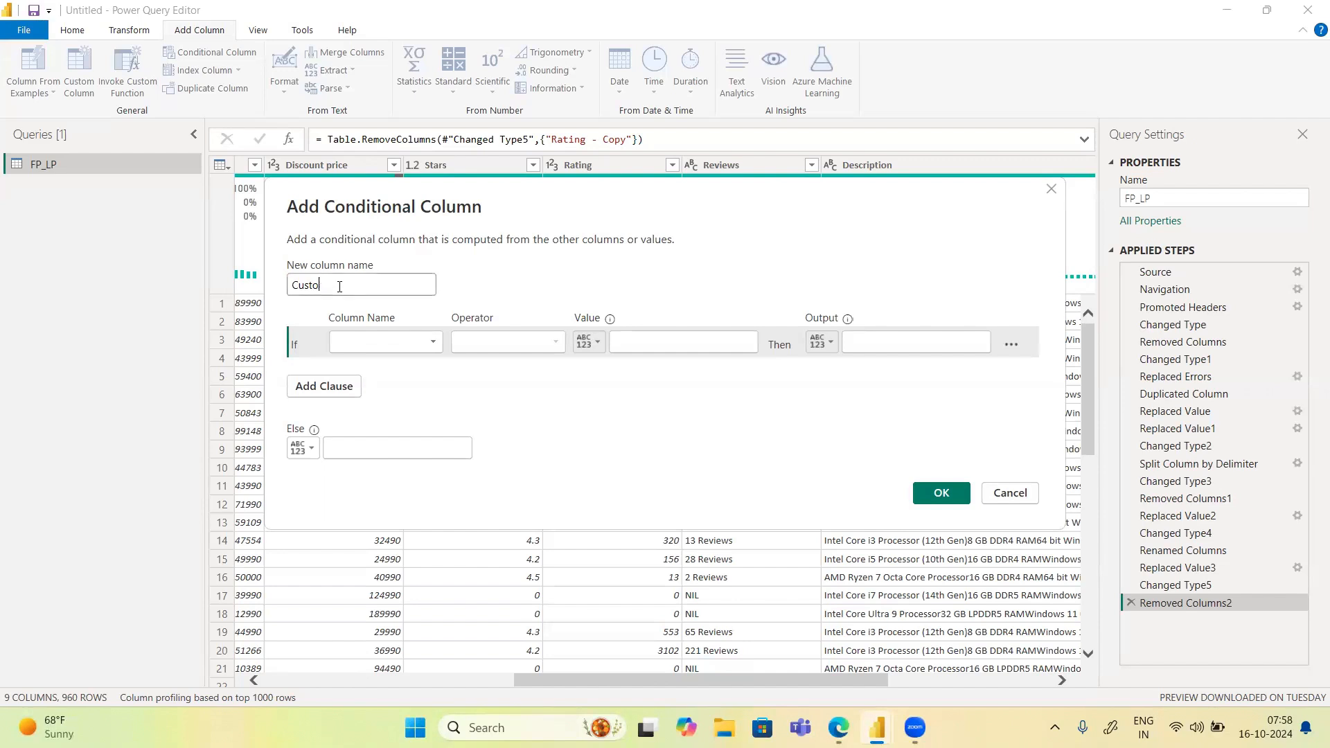
type("Cu")
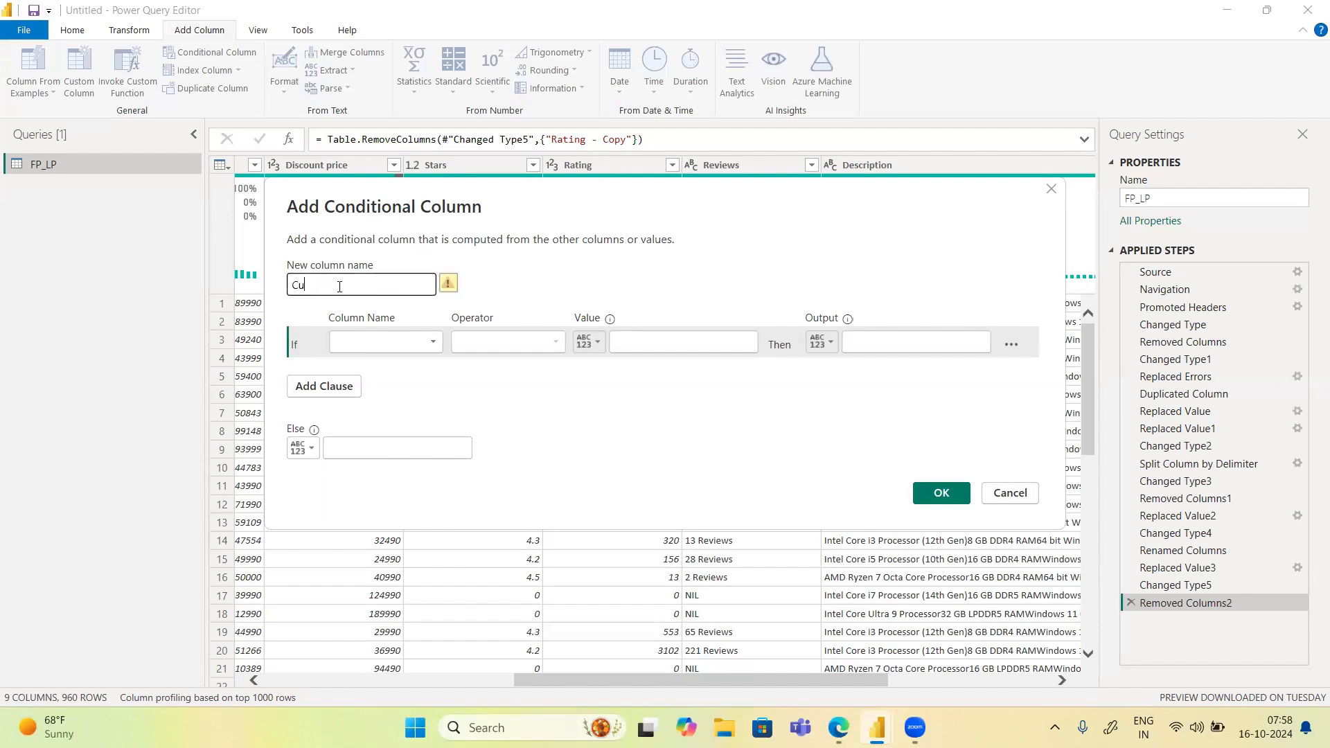
type("stomer Sentiments")
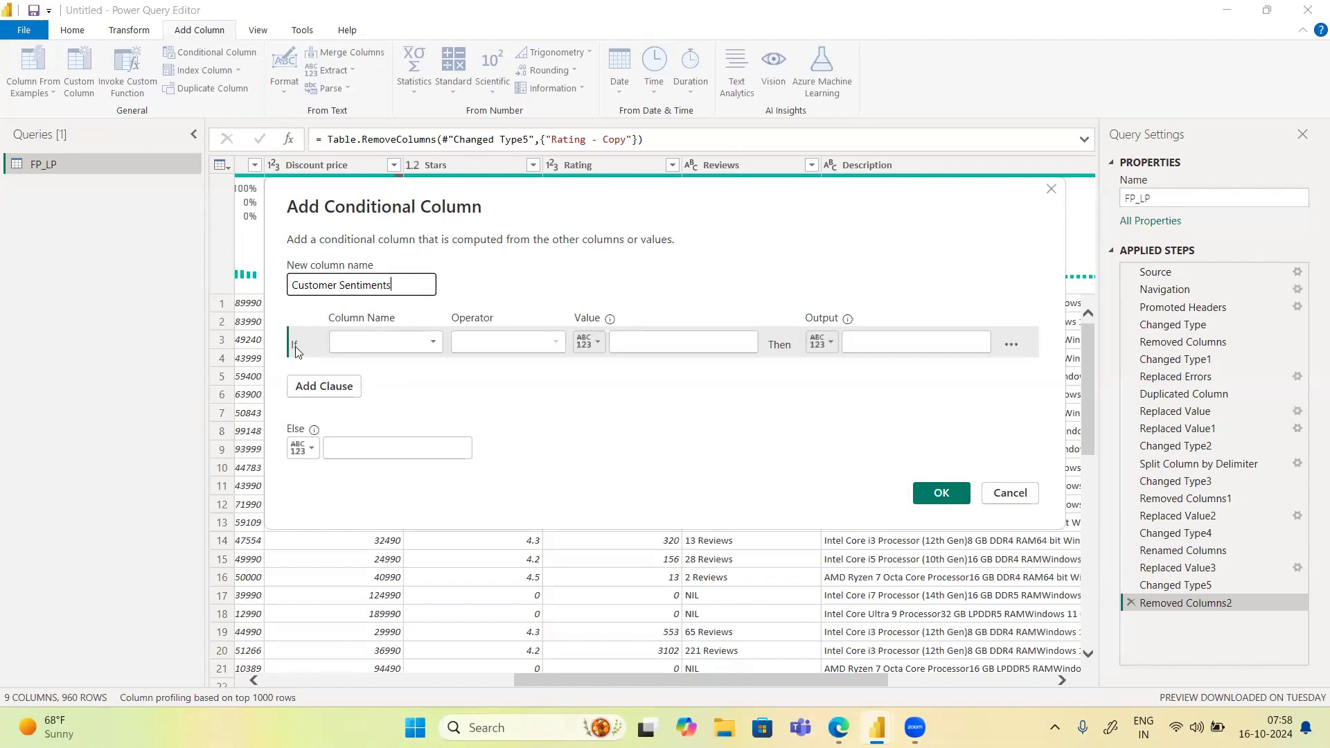
Set the first condition so that Stars greater than or equal to 4.0 outputs Most Loved
left_click(364, 342)
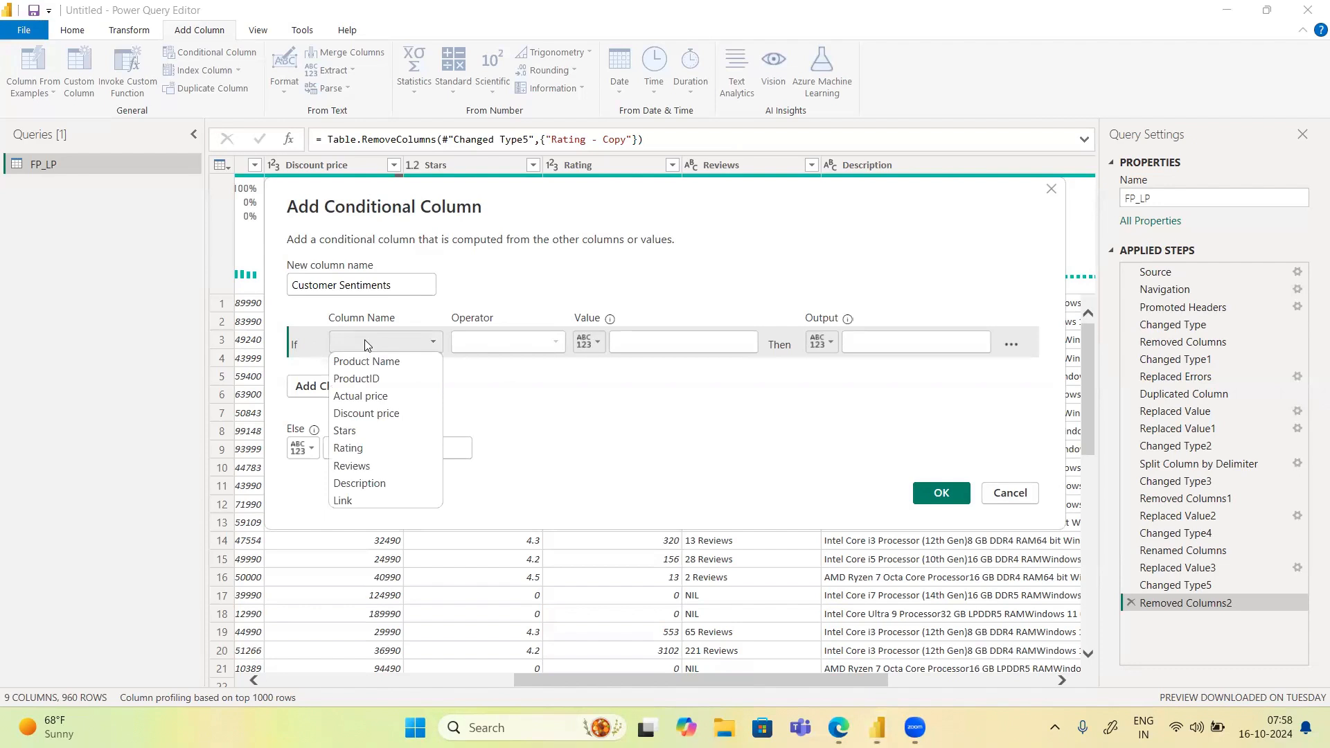
left_click(356, 430)
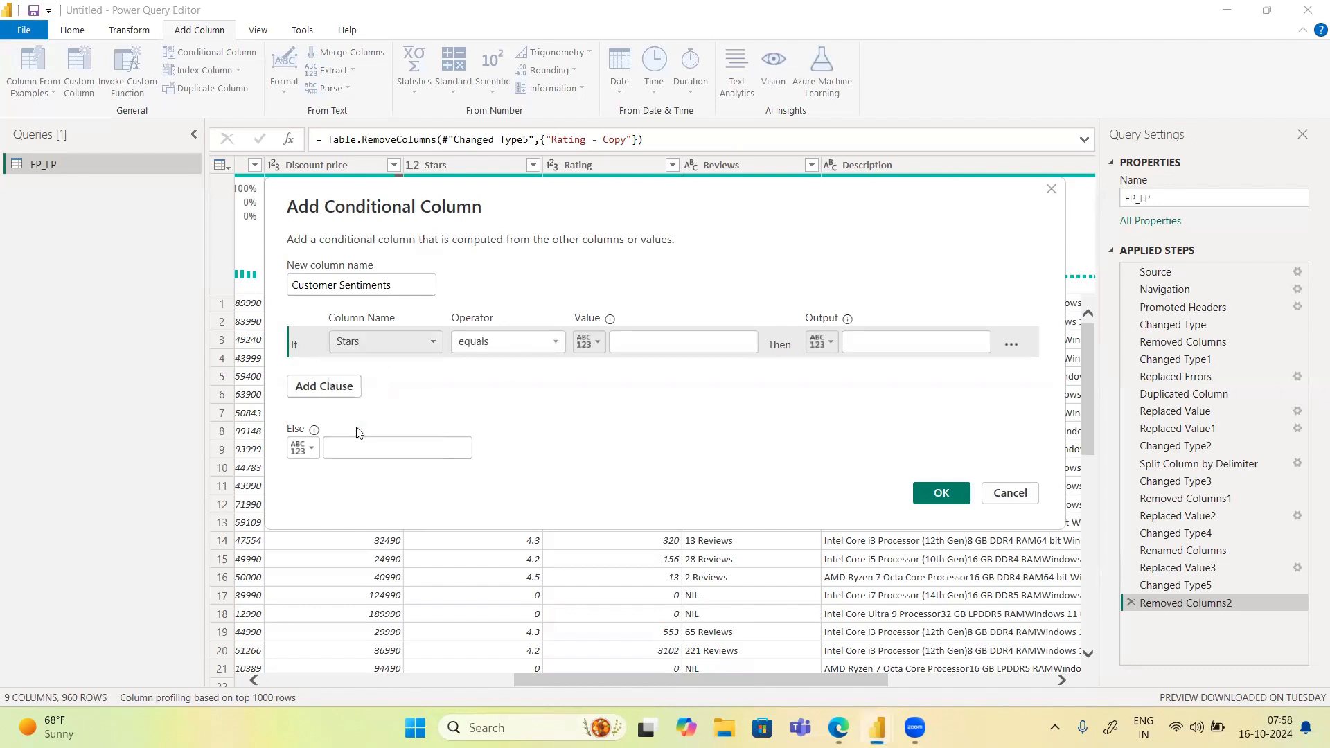
left_click(502, 343)
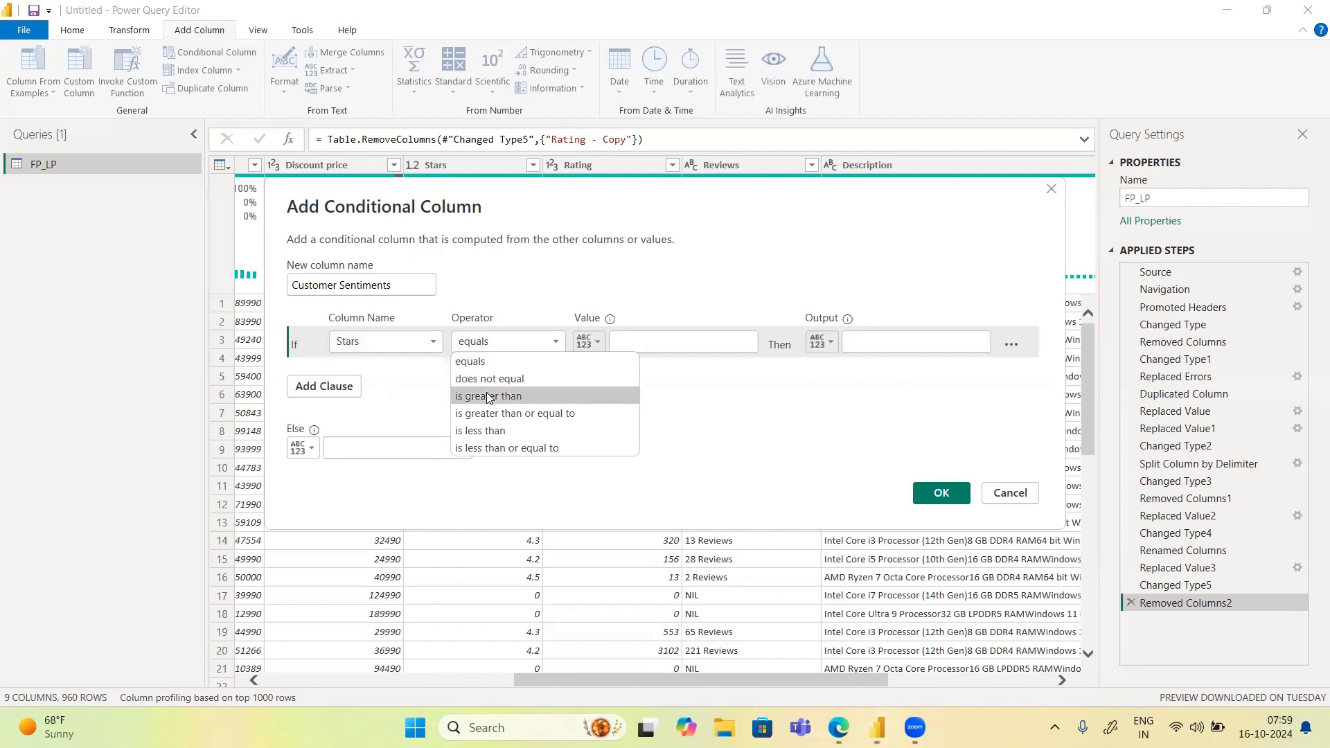
left_click(510, 413)
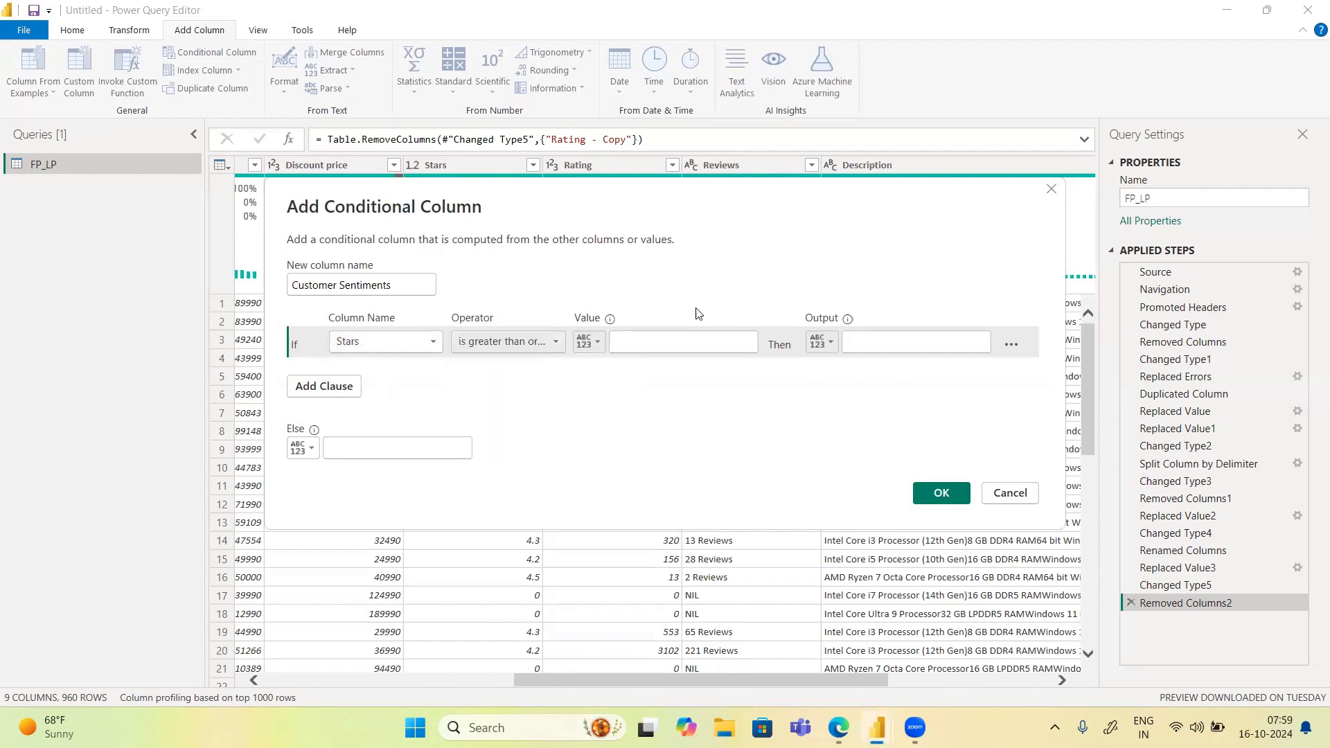
left_click(659, 341)
left_click(588, 342)
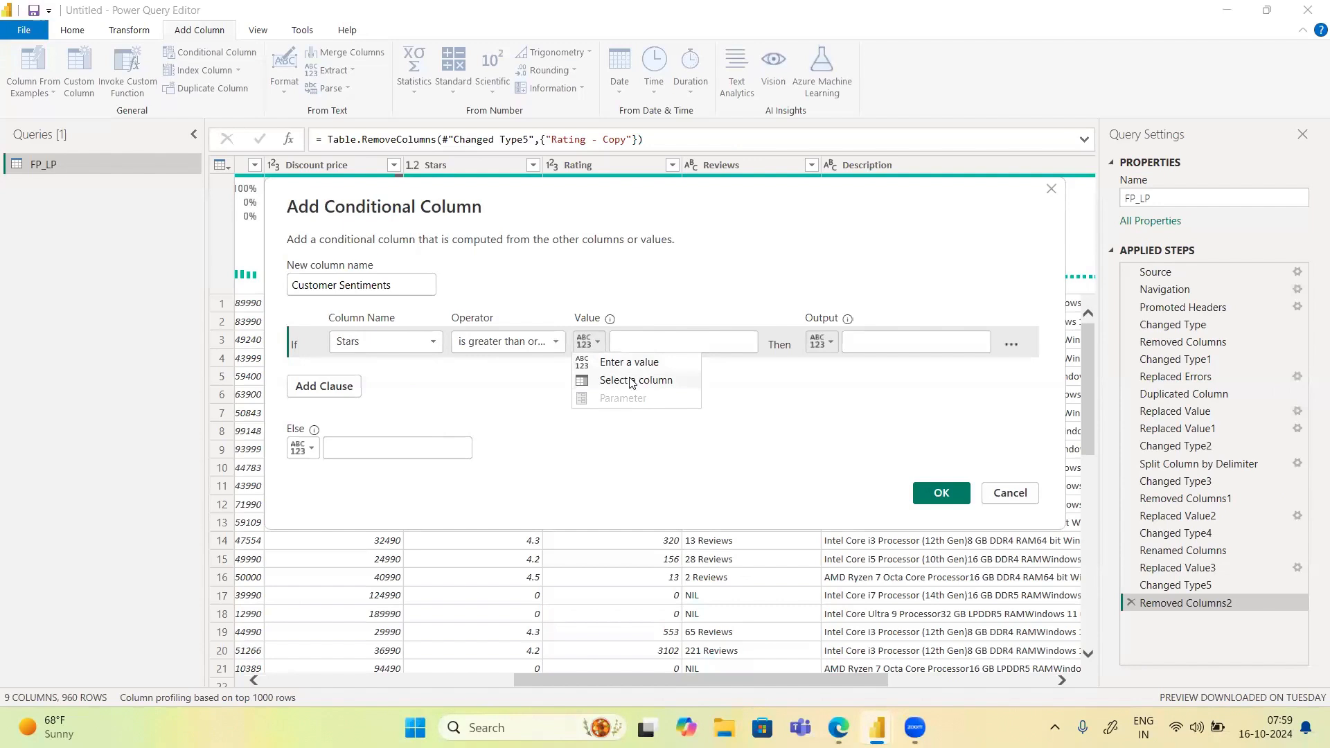
left_click(679, 340)
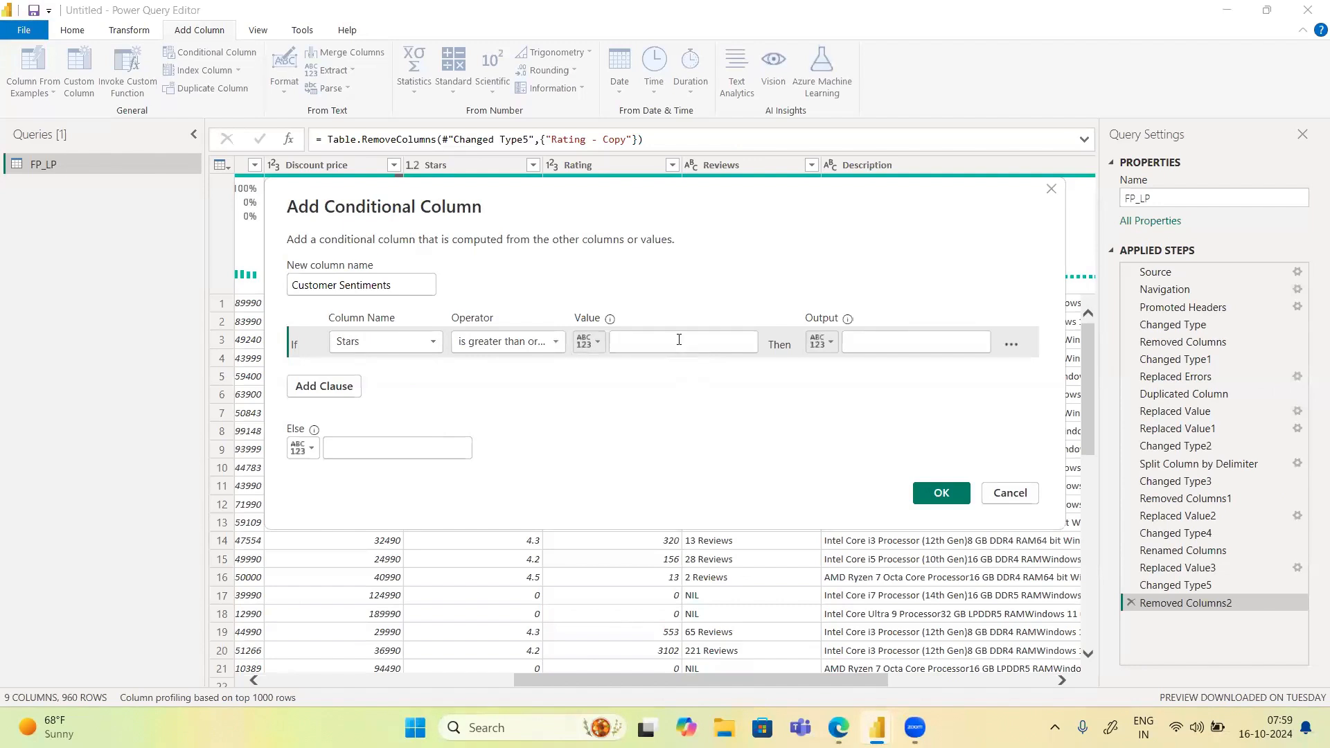
type("4.0")
type("Most L")
type("oved")
key("BackSpace")
key("BackSpace")
key("BackSpace")
key("BackSpace")
type("oved")
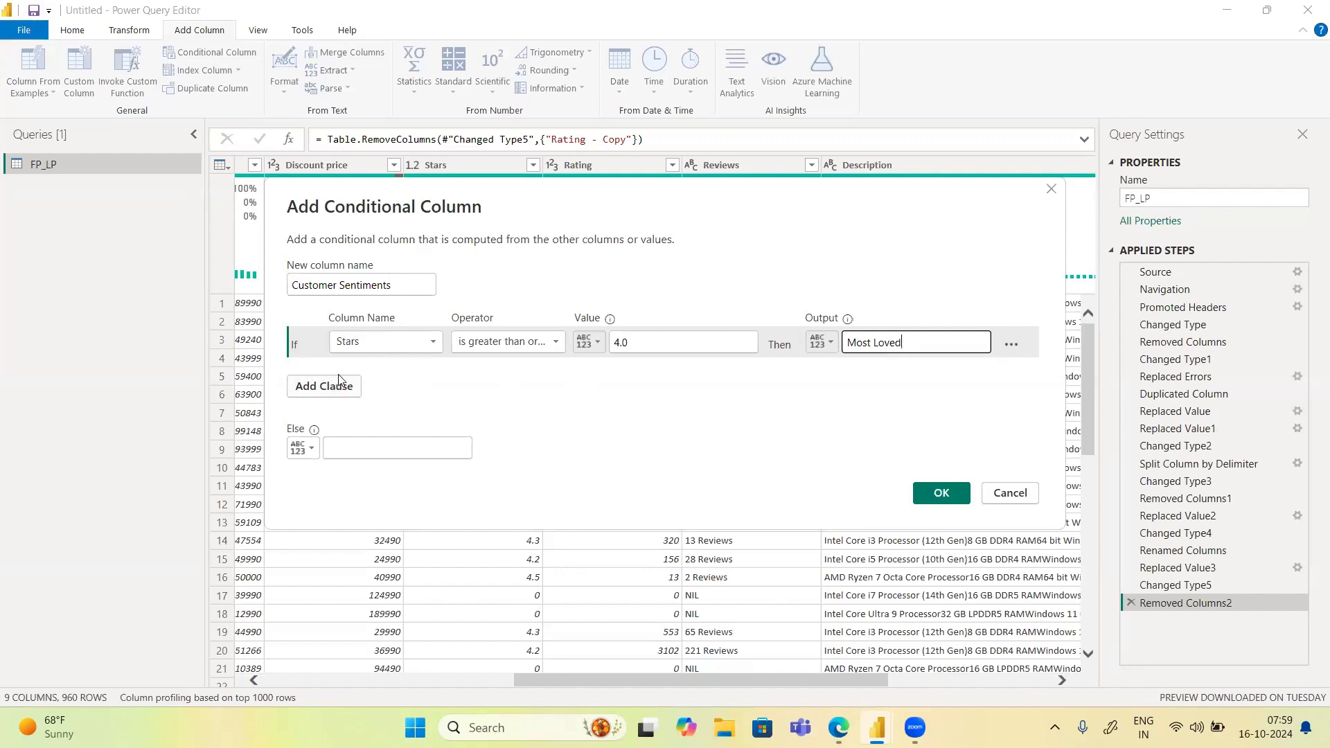
Add an else-if clause so that Stars greater than or equal to 3.0 outputs Average
left_click(325, 391)
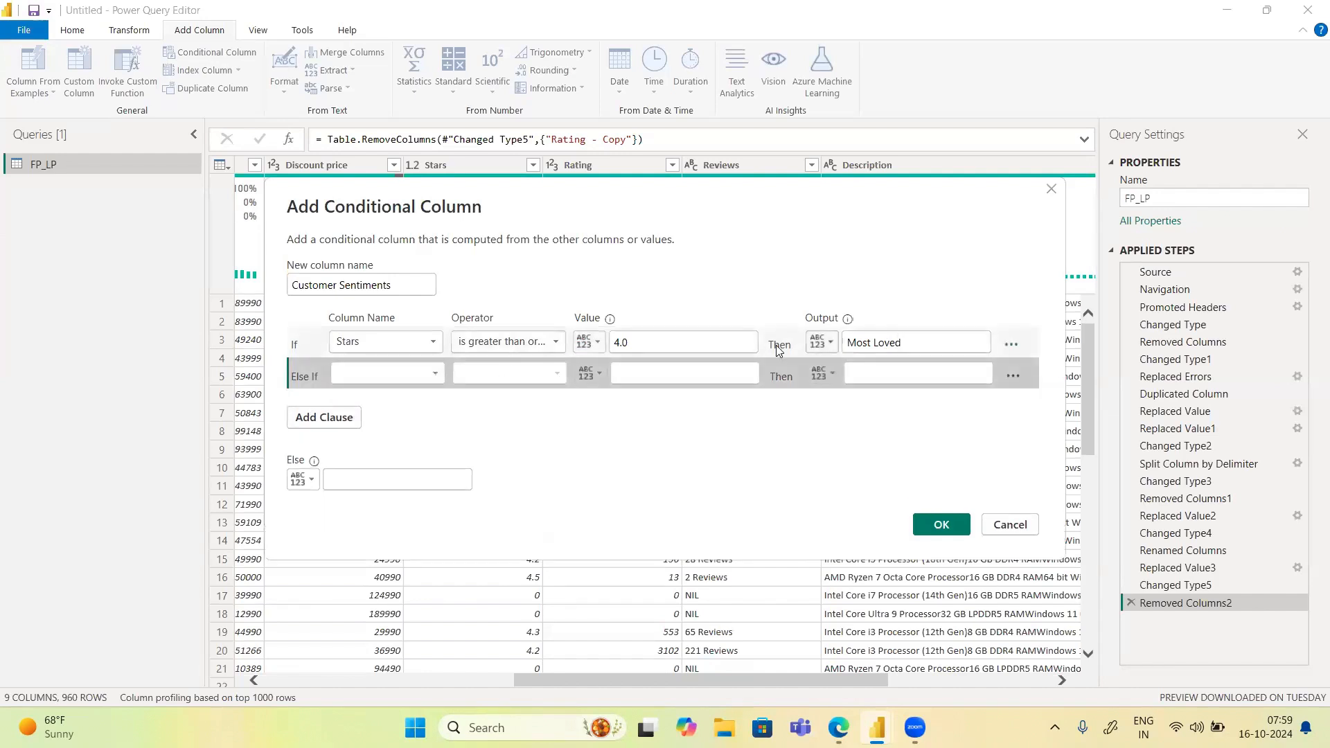
left_click_drag(904, 196, 871, 90)
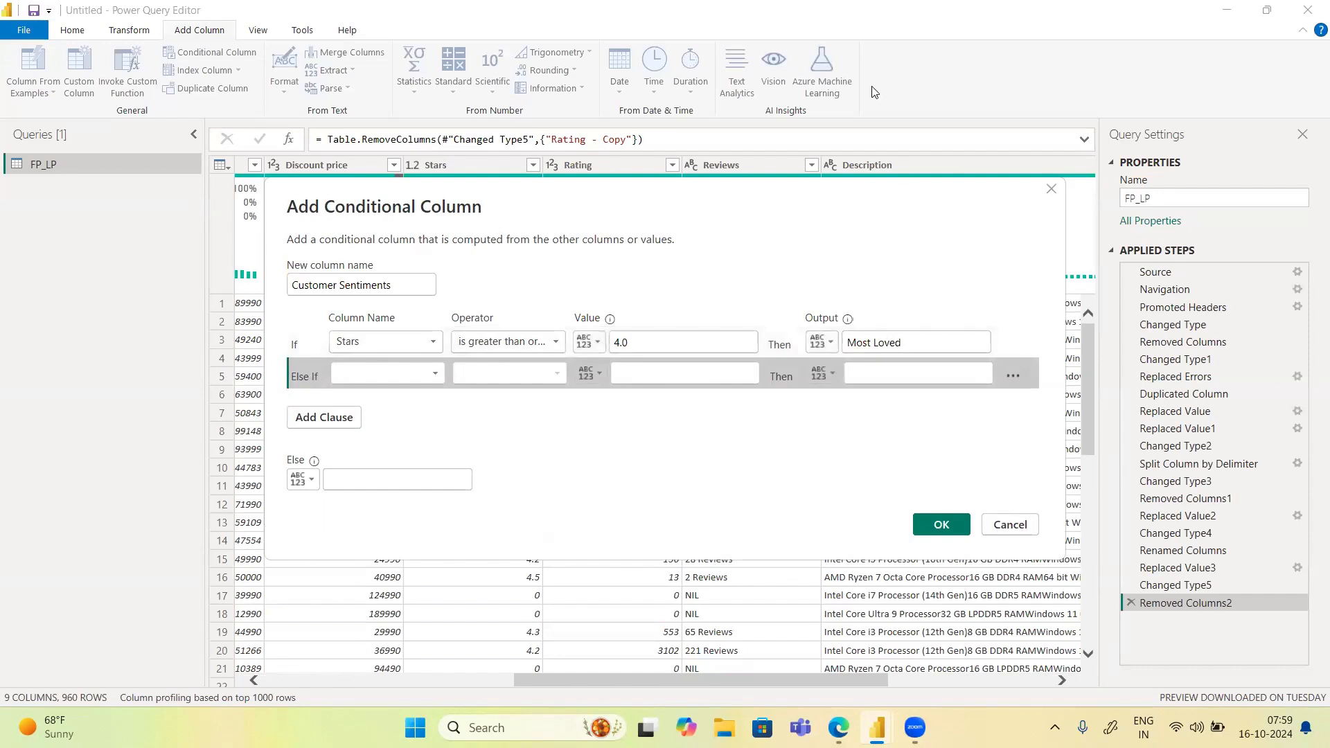
left_click(347, 268)
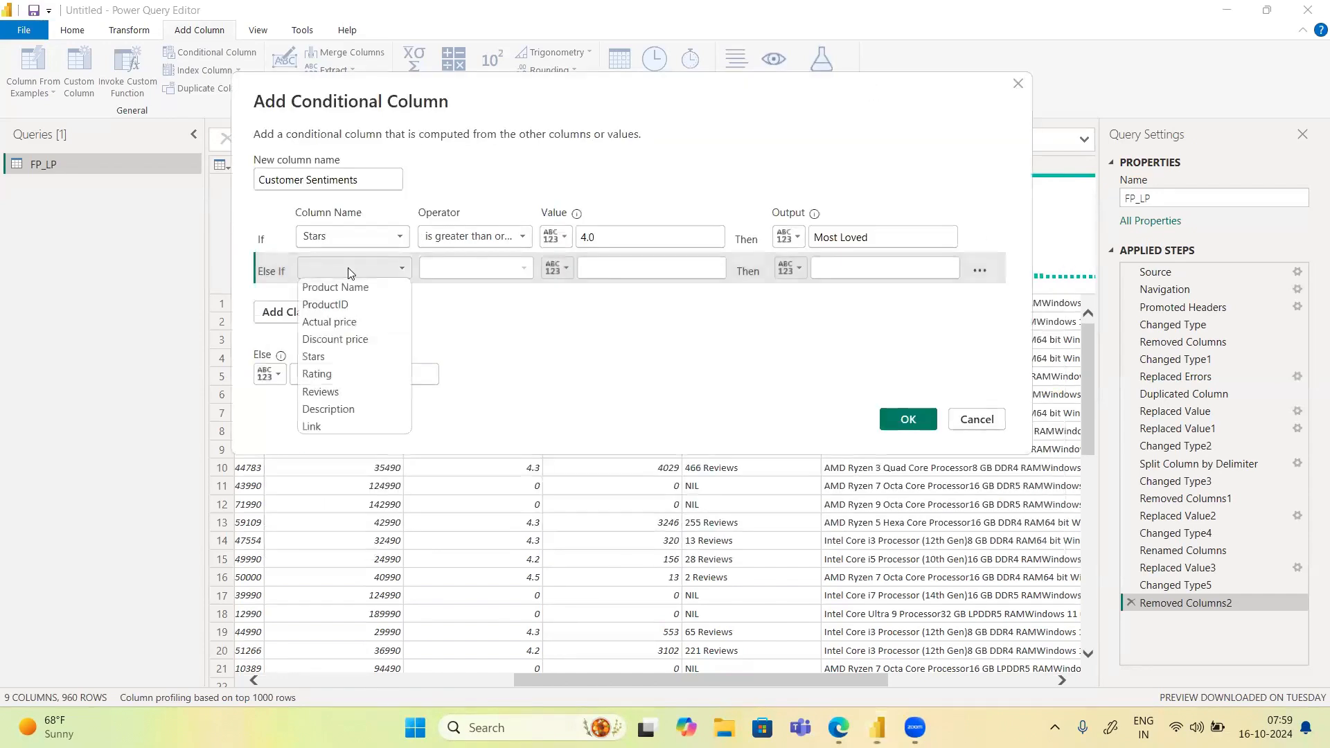
left_click(328, 304)
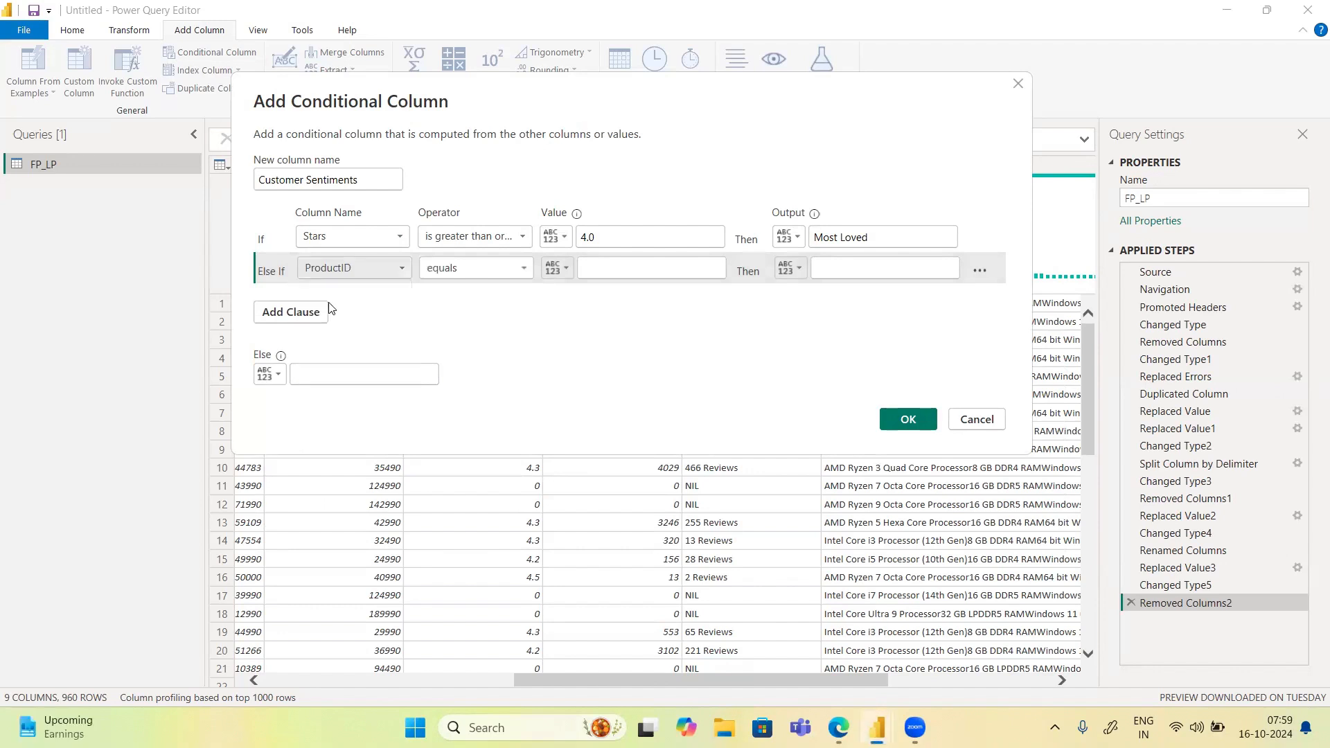
left_click(350, 268)
left_click(337, 355)
left_click(505, 269)
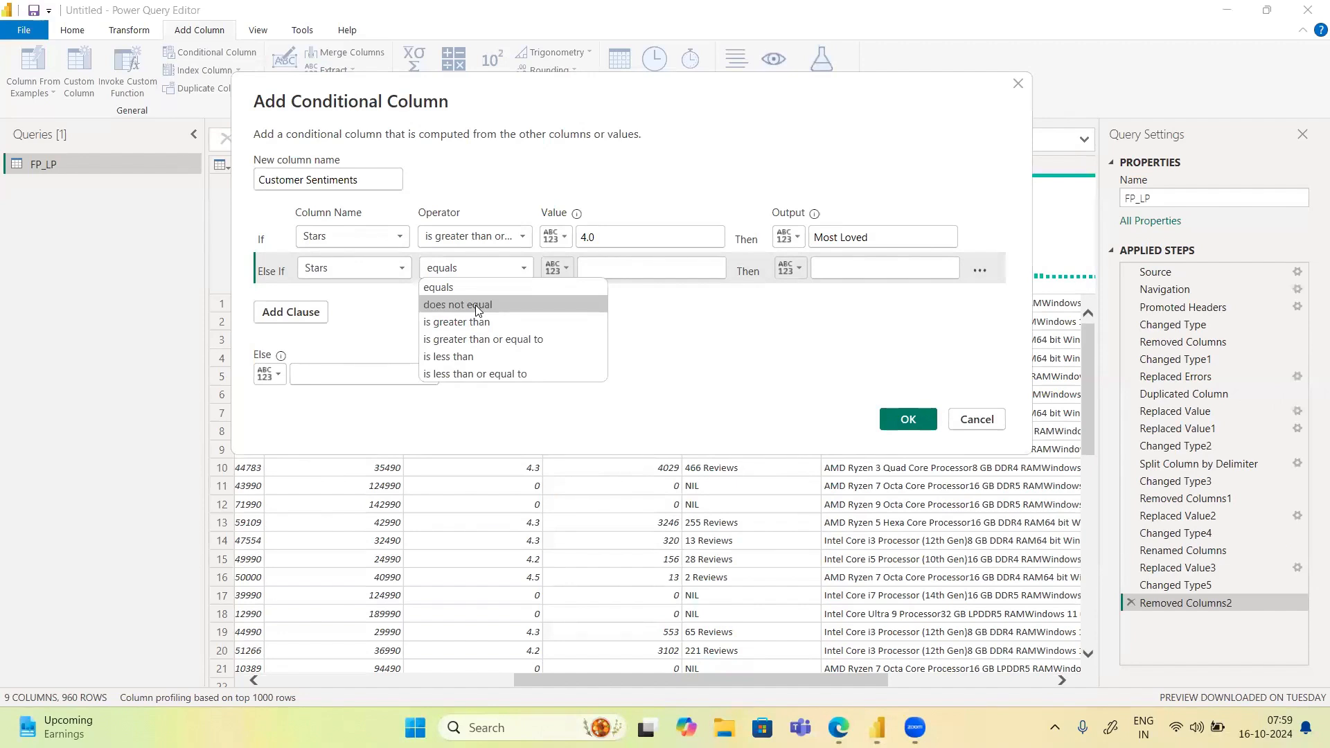
left_click(485, 339)
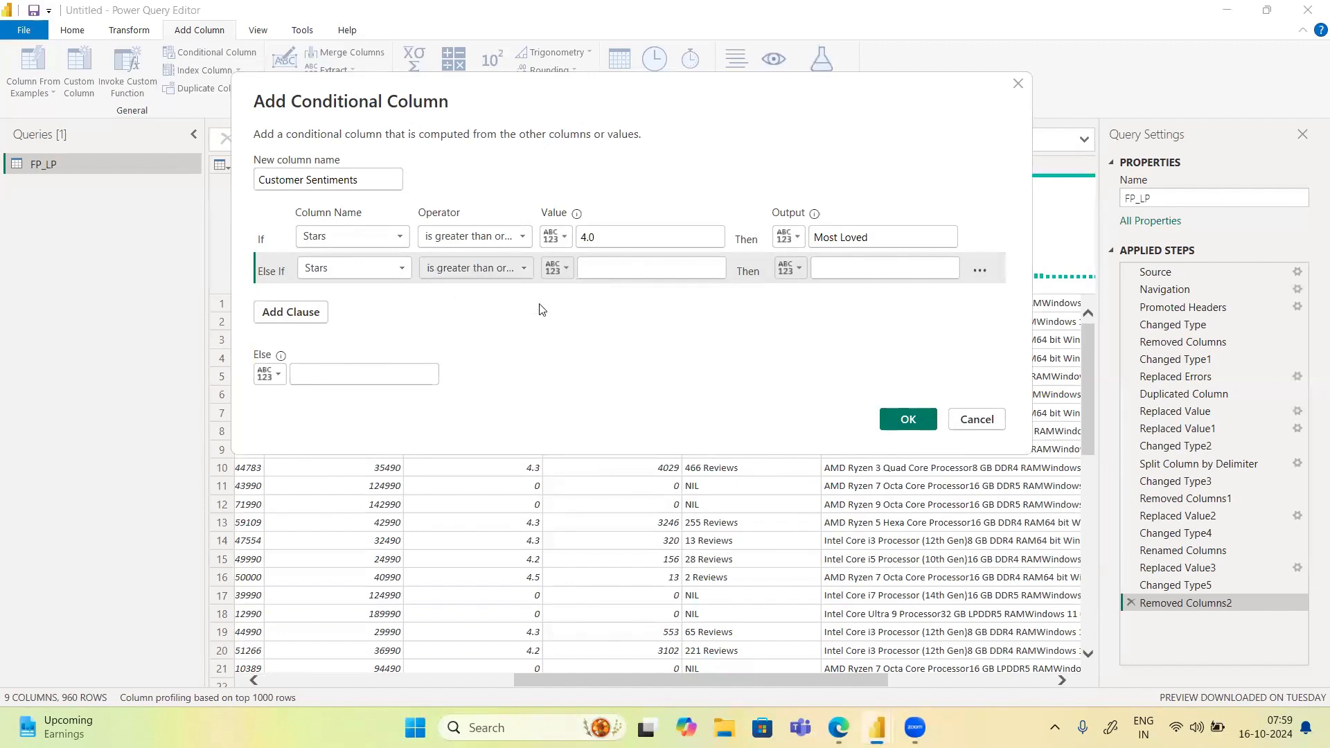
left_click(591, 274)
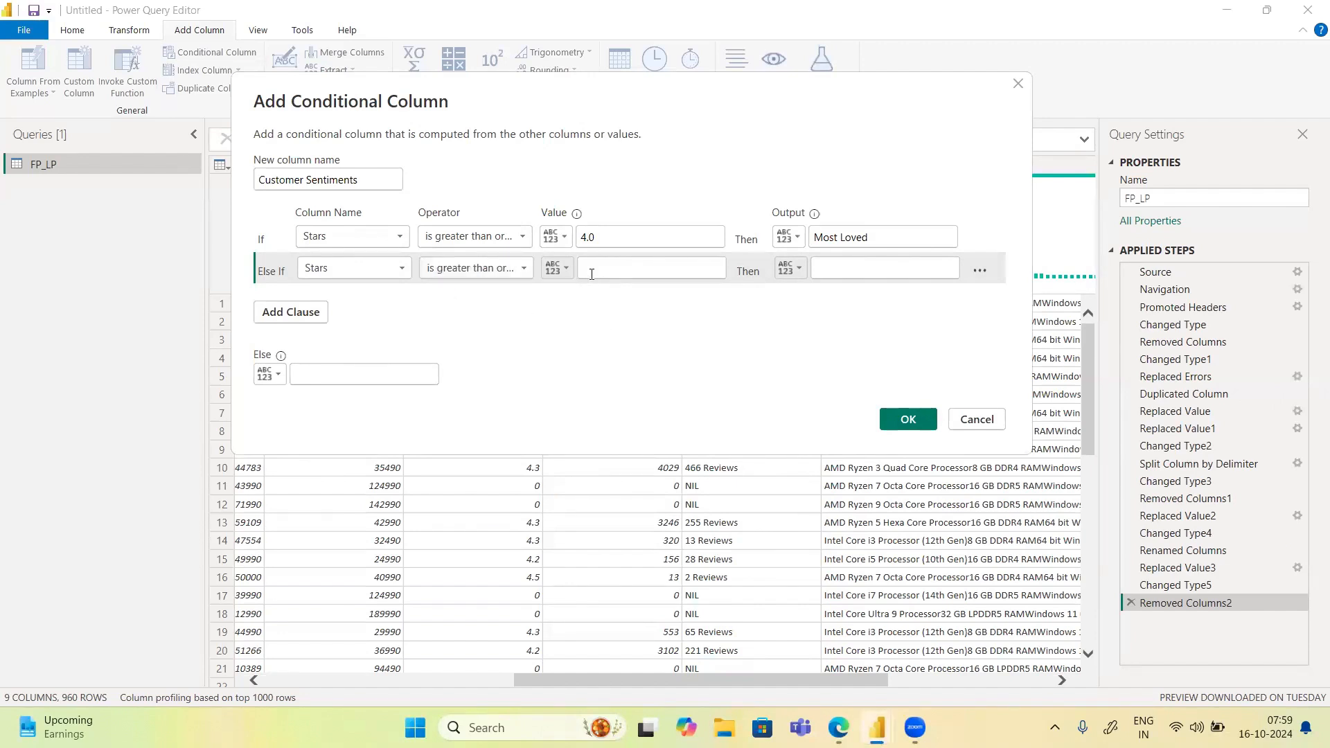
left_click(591, 274)
type("3.0")
left_click(868, 265)
type("Average")
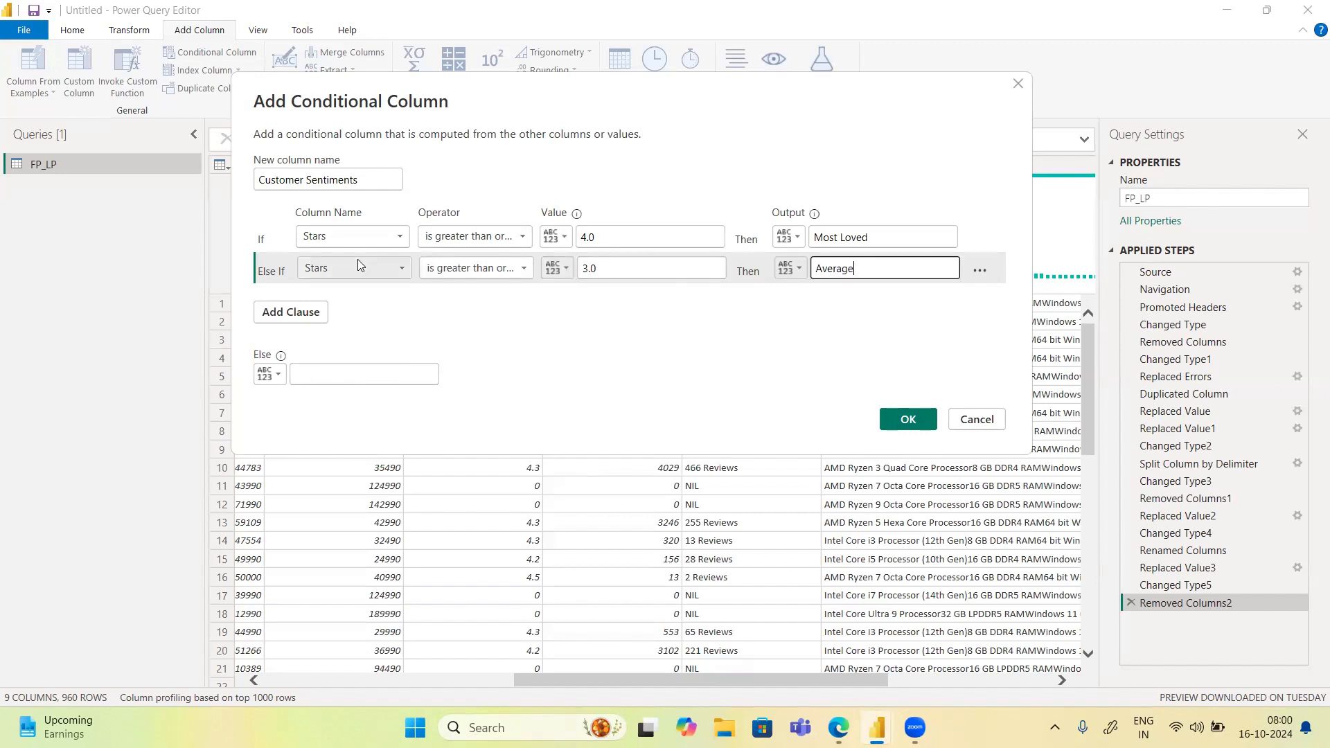
Set the else output to Needs Attention and create the conditional column
left_click(371, 378)
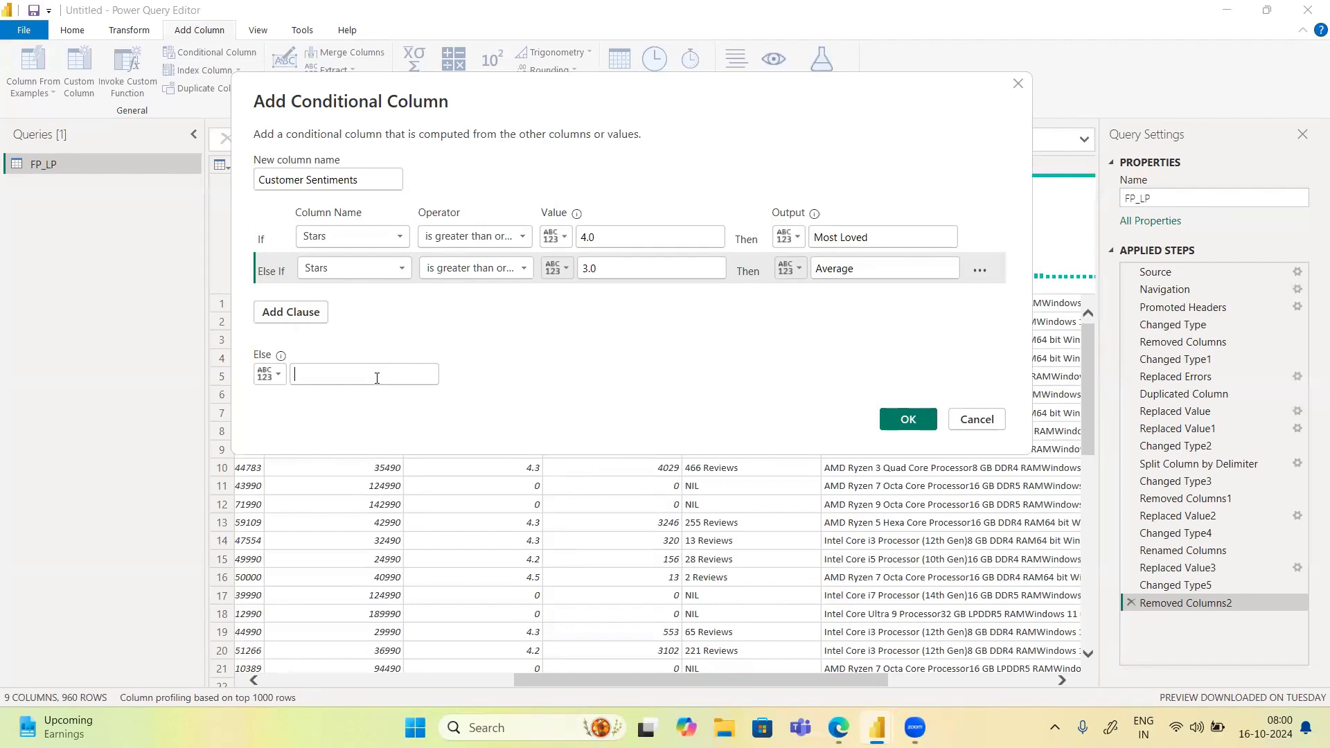
type("Needs A")
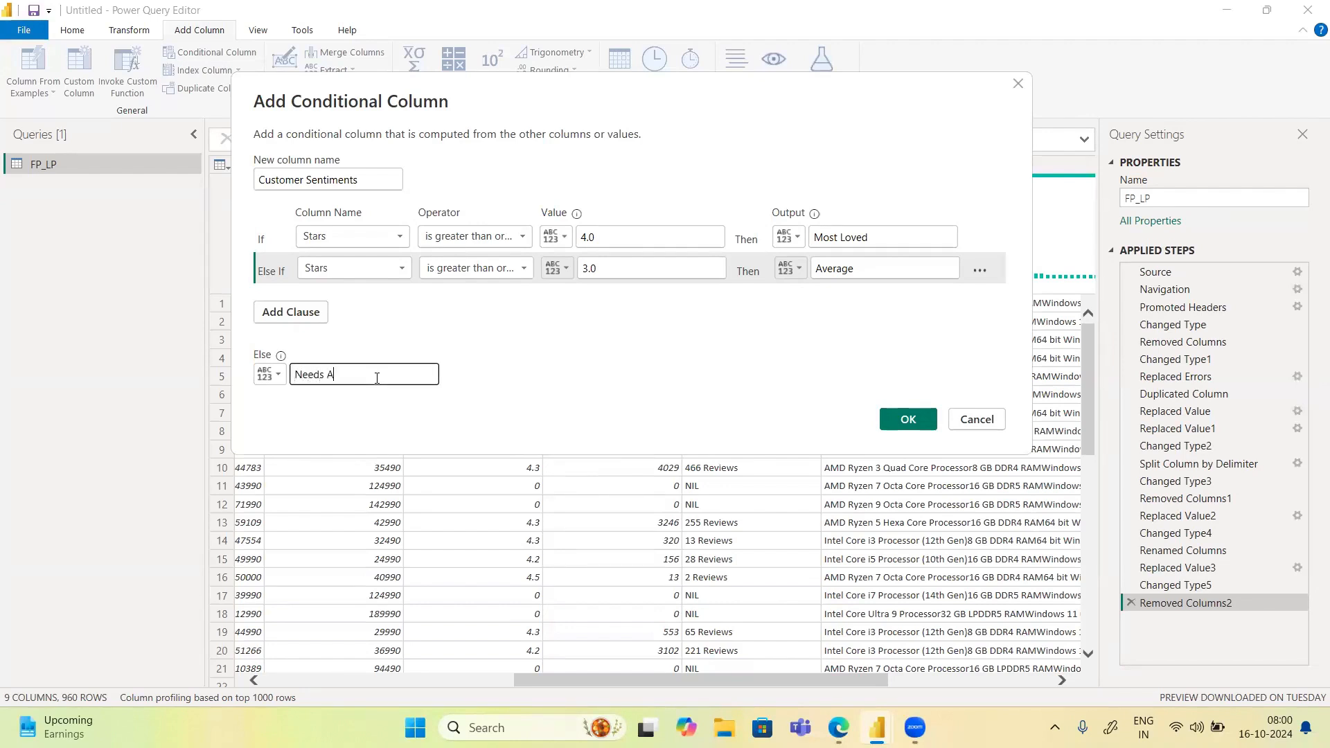
type("ttention")
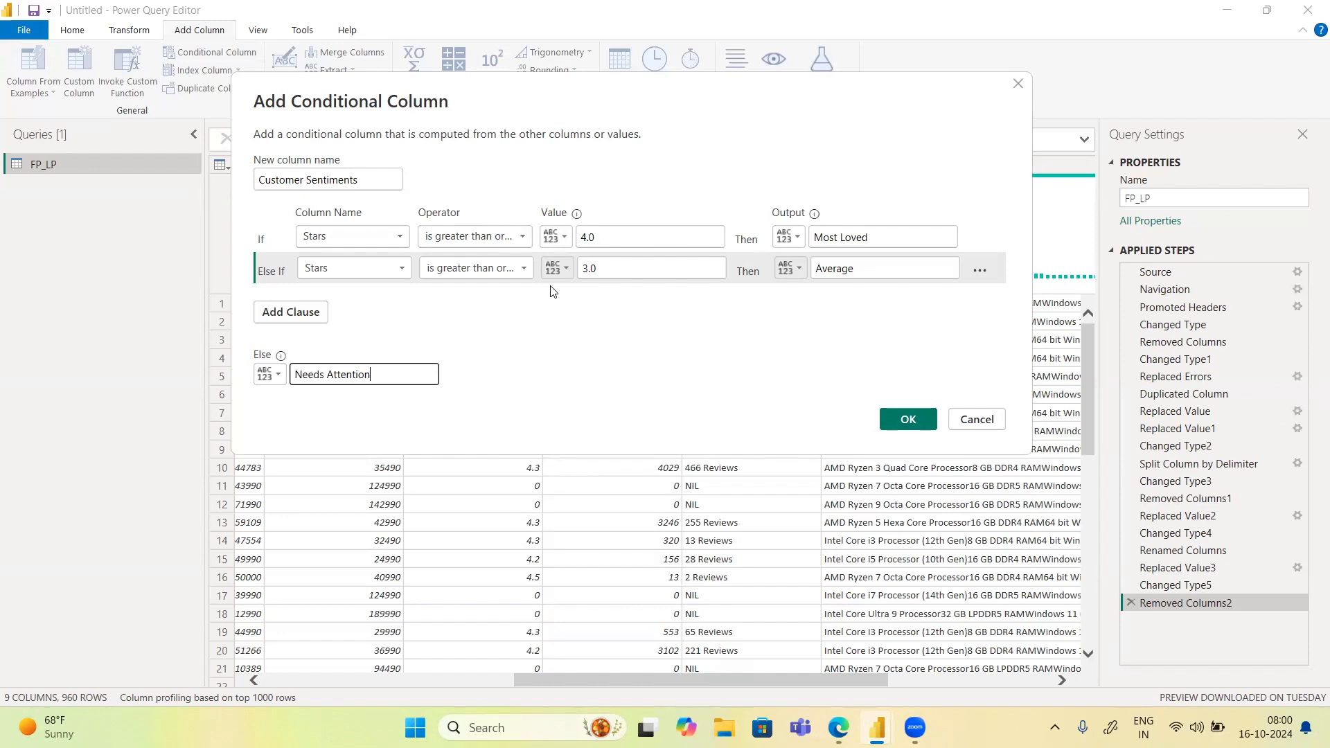
left_click(905, 420)
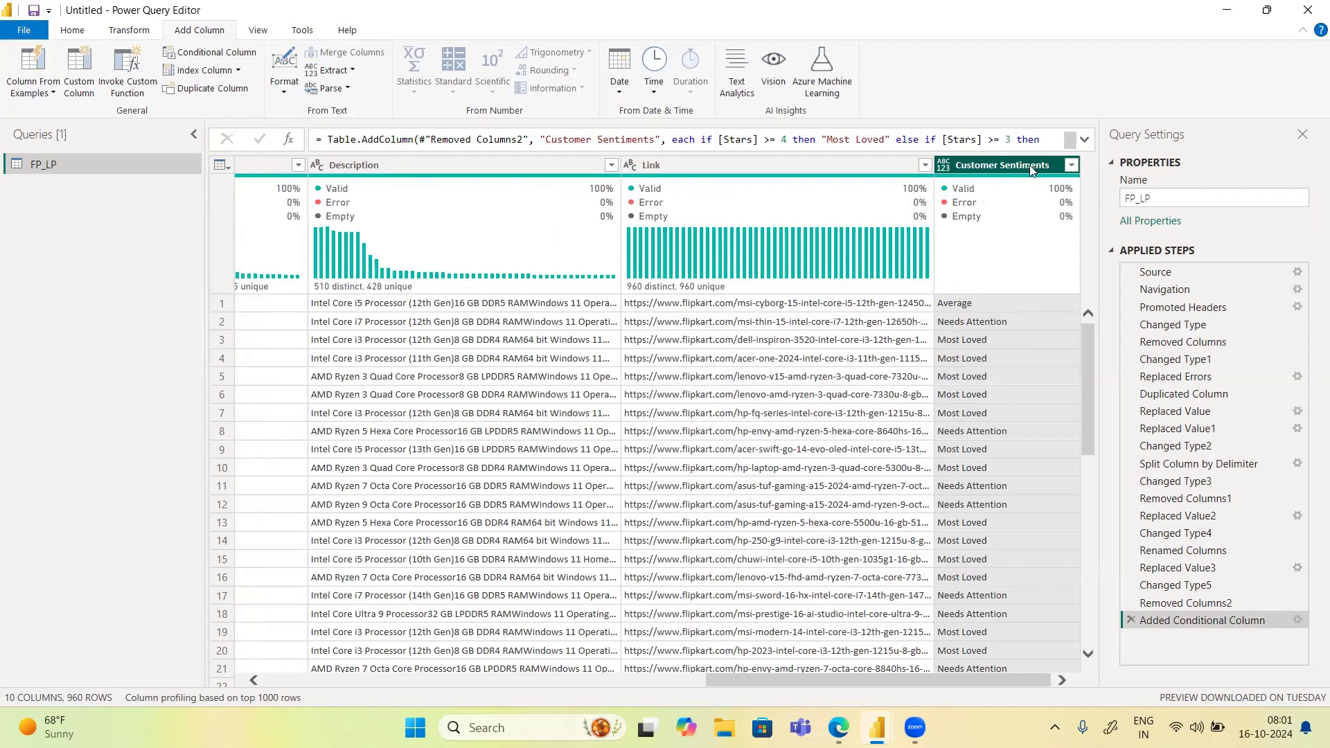
Move the Customer Sentiments column from the end of the table to directly after the Stars column
left_click_drag(1026, 165, 430, 326)
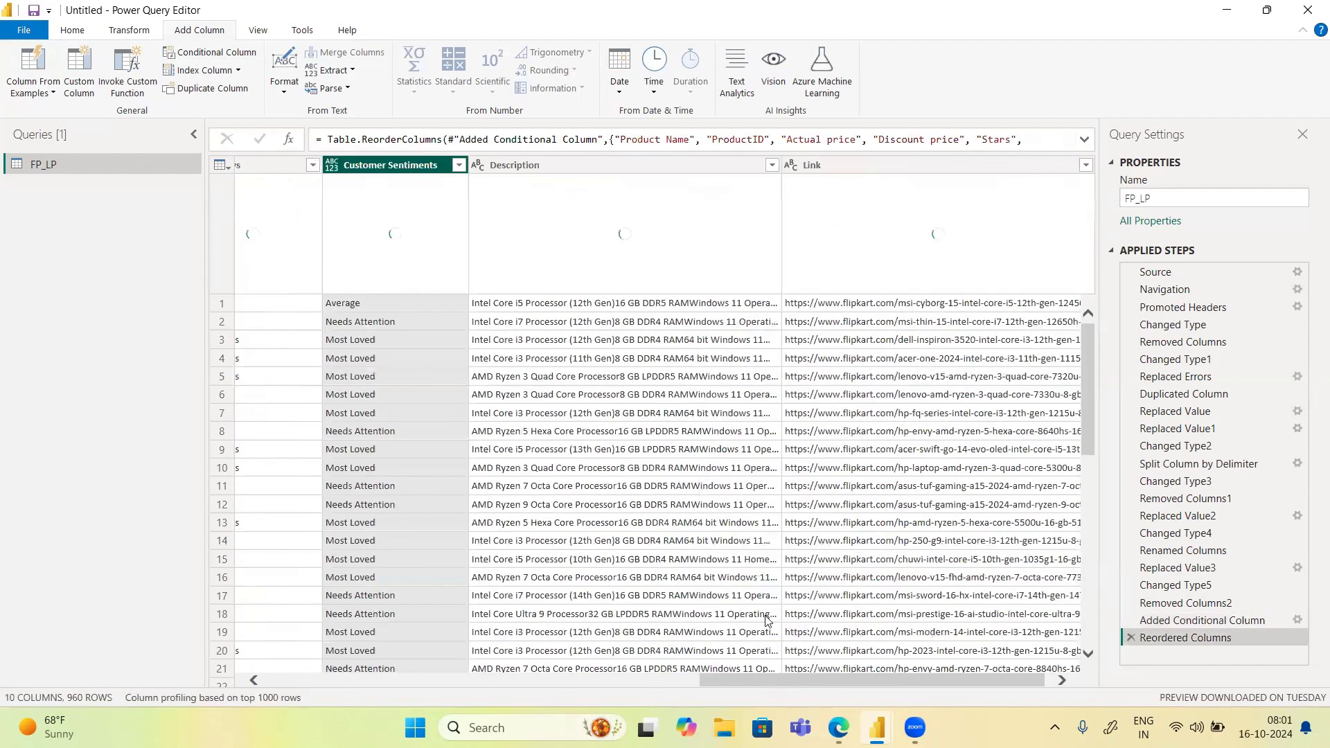
left_click_drag(779, 682, 651, 691)
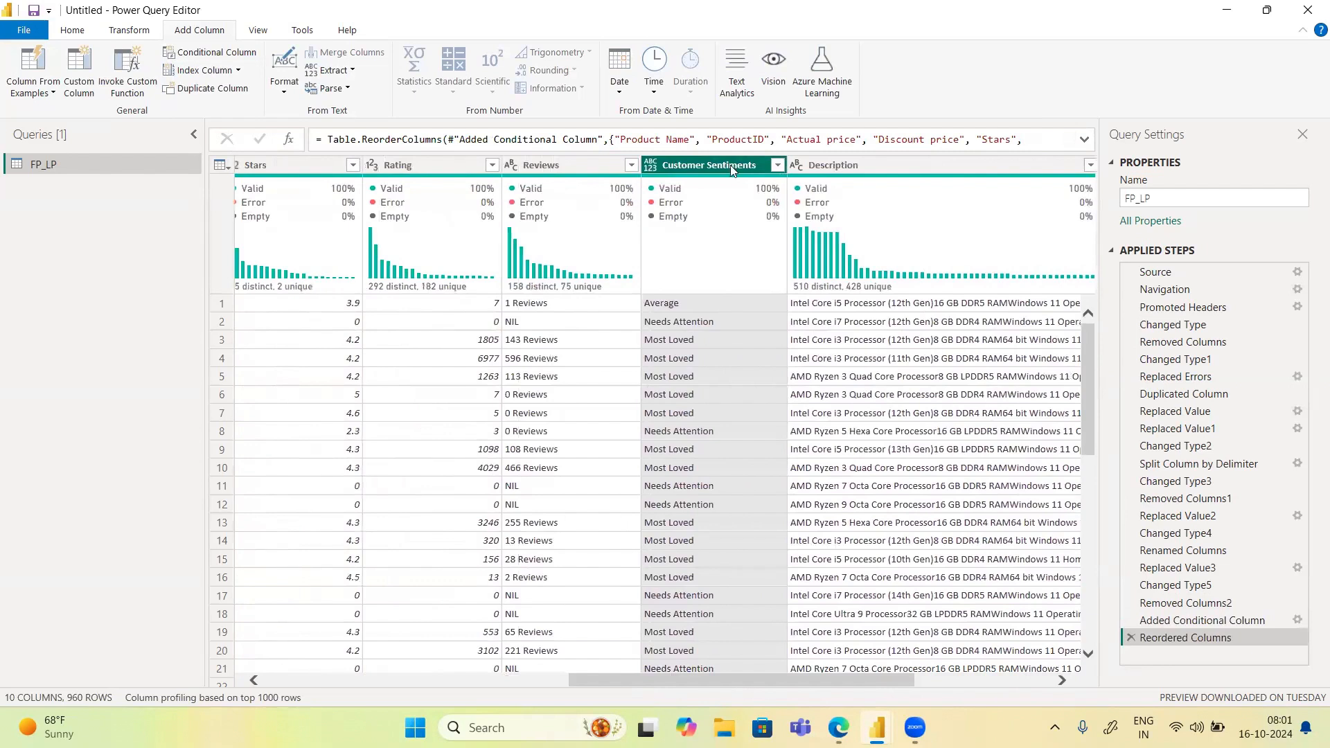
mouse_move(433, 194)
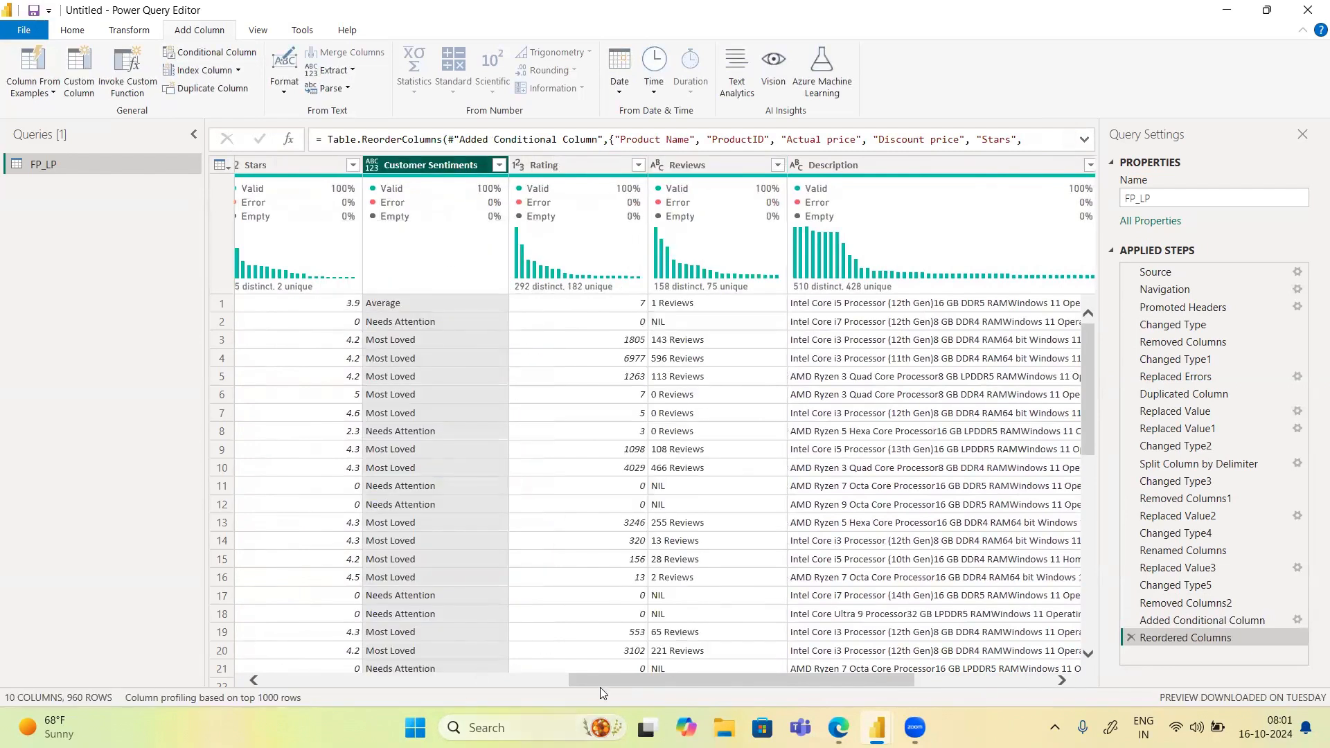
left_click_drag(606, 679, 543, 680)
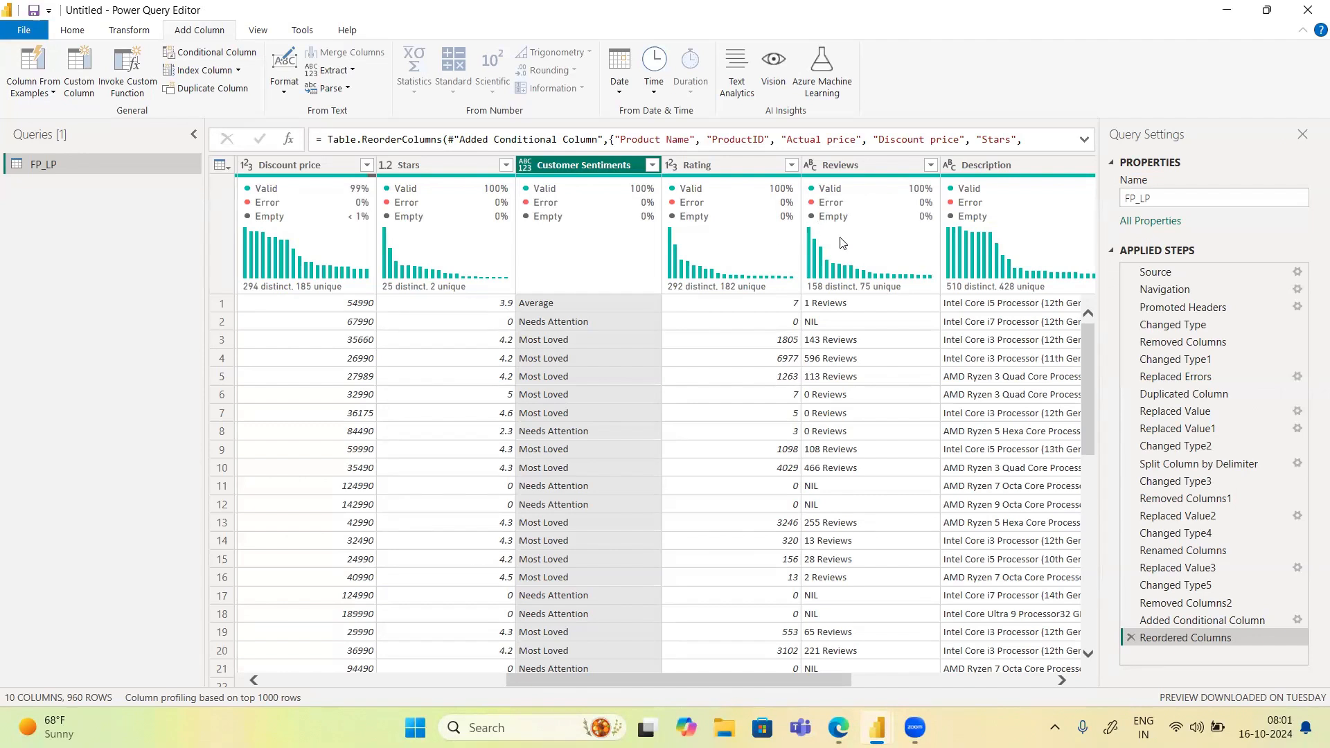
Reopen the Added Conditional Column step's settings and change the Most Loved condition to Stars is greater than 4.2
left_click(1295, 623)
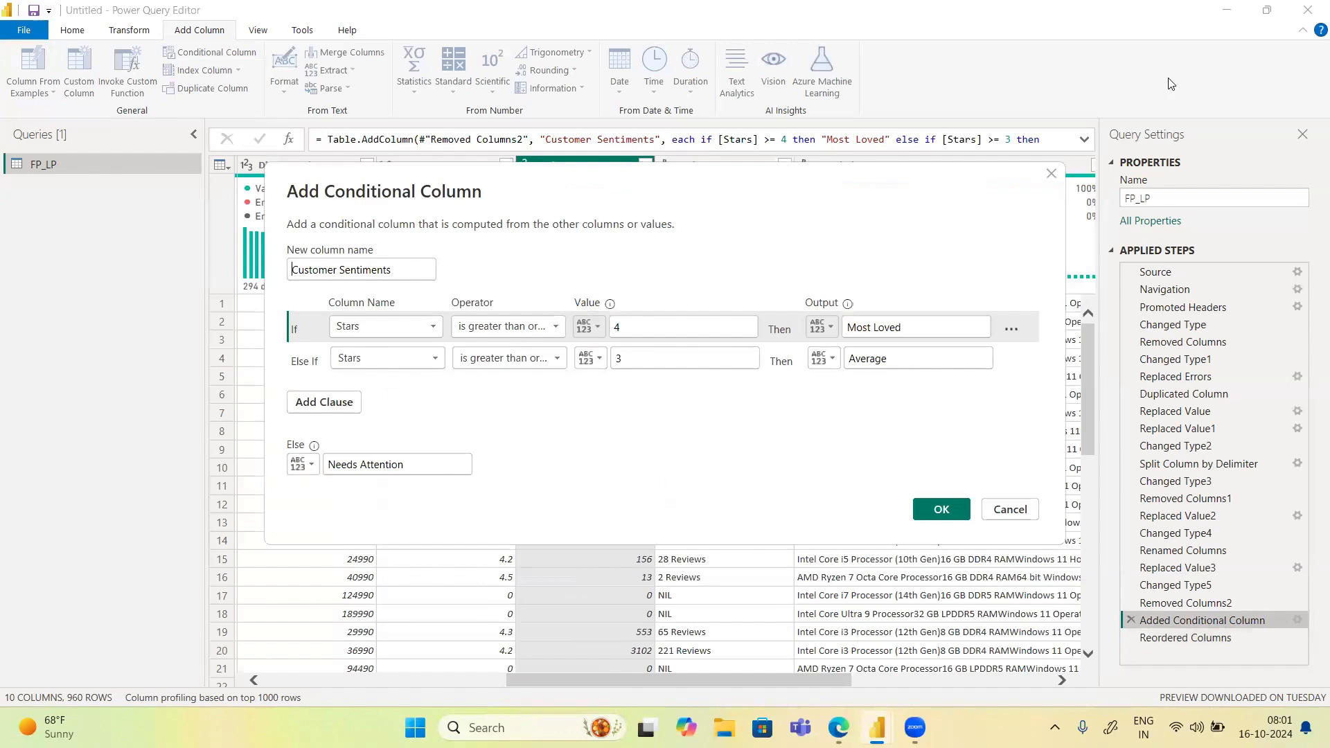
left_click_drag(765, 196, 1174, 86)
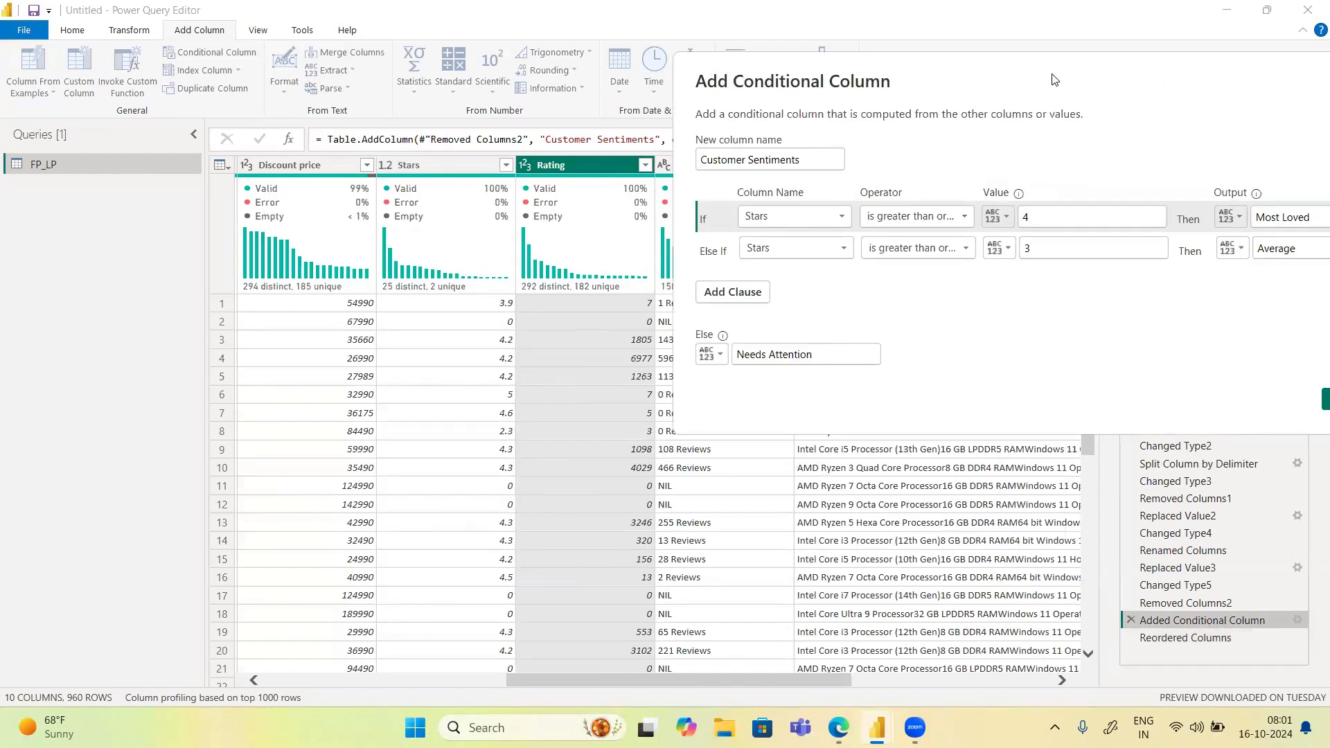
left_click_drag(1054, 79, 1042, 72)
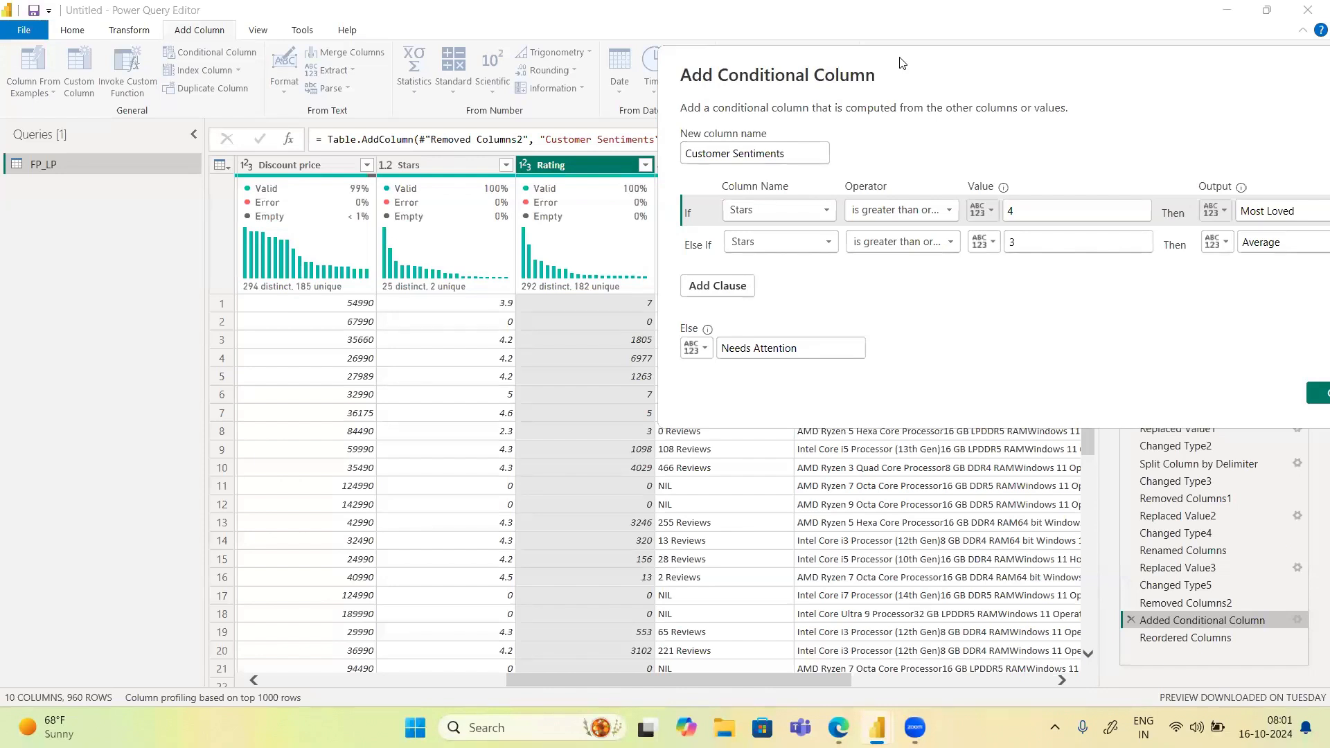
left_click_drag(902, 63, 910, 65)
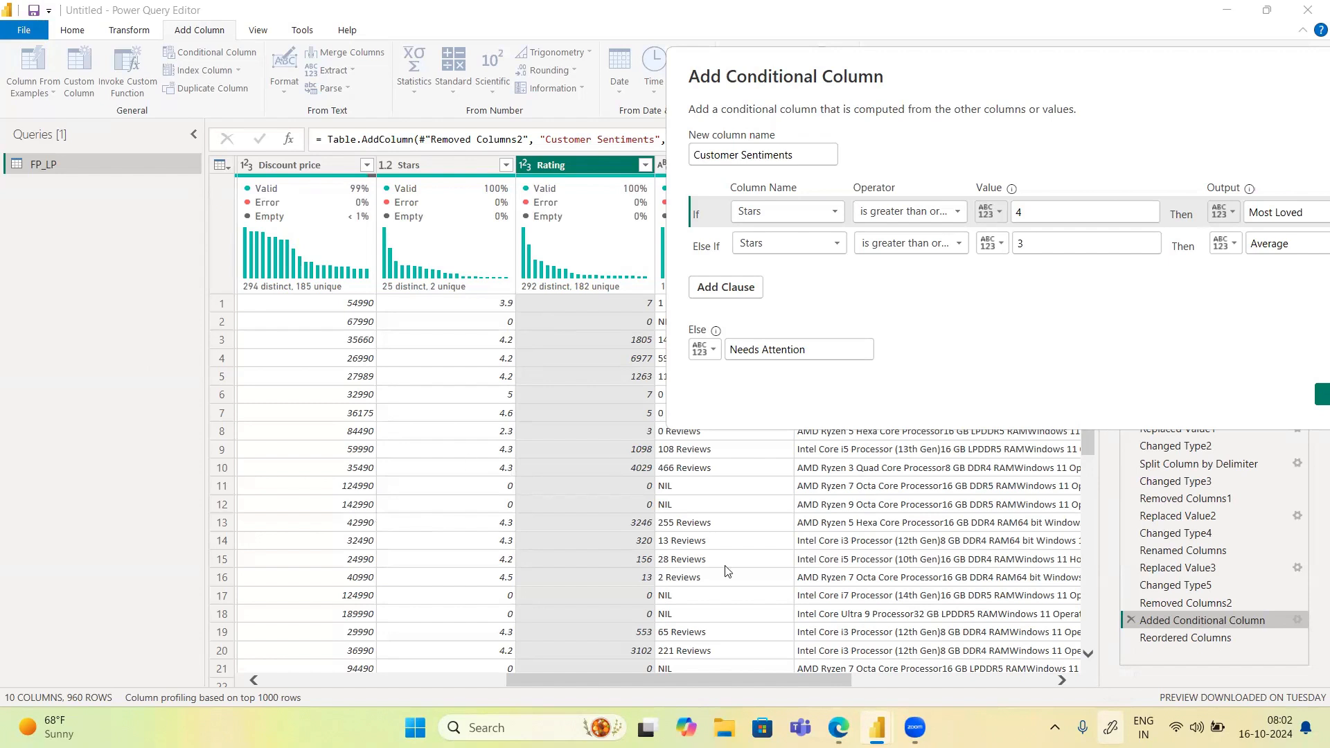
left_click(1024, 209)
type(".2")
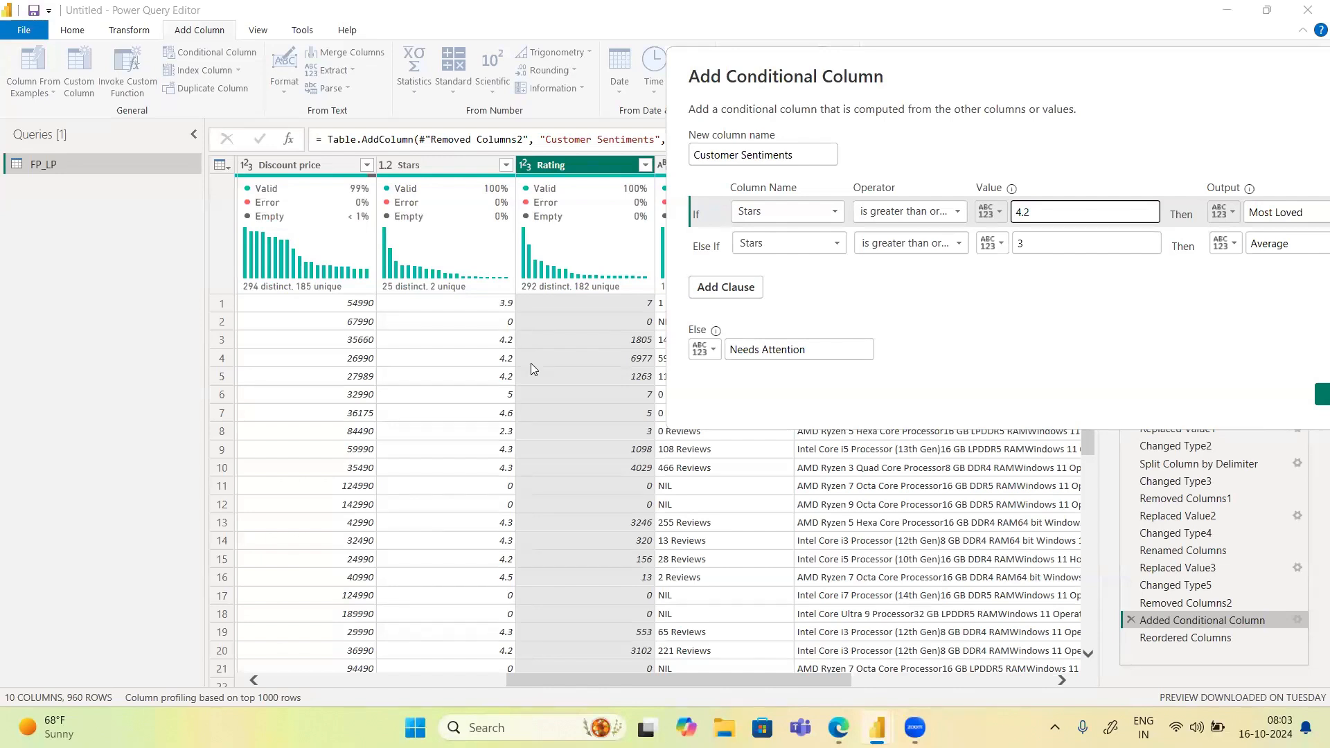
left_click(941, 213)
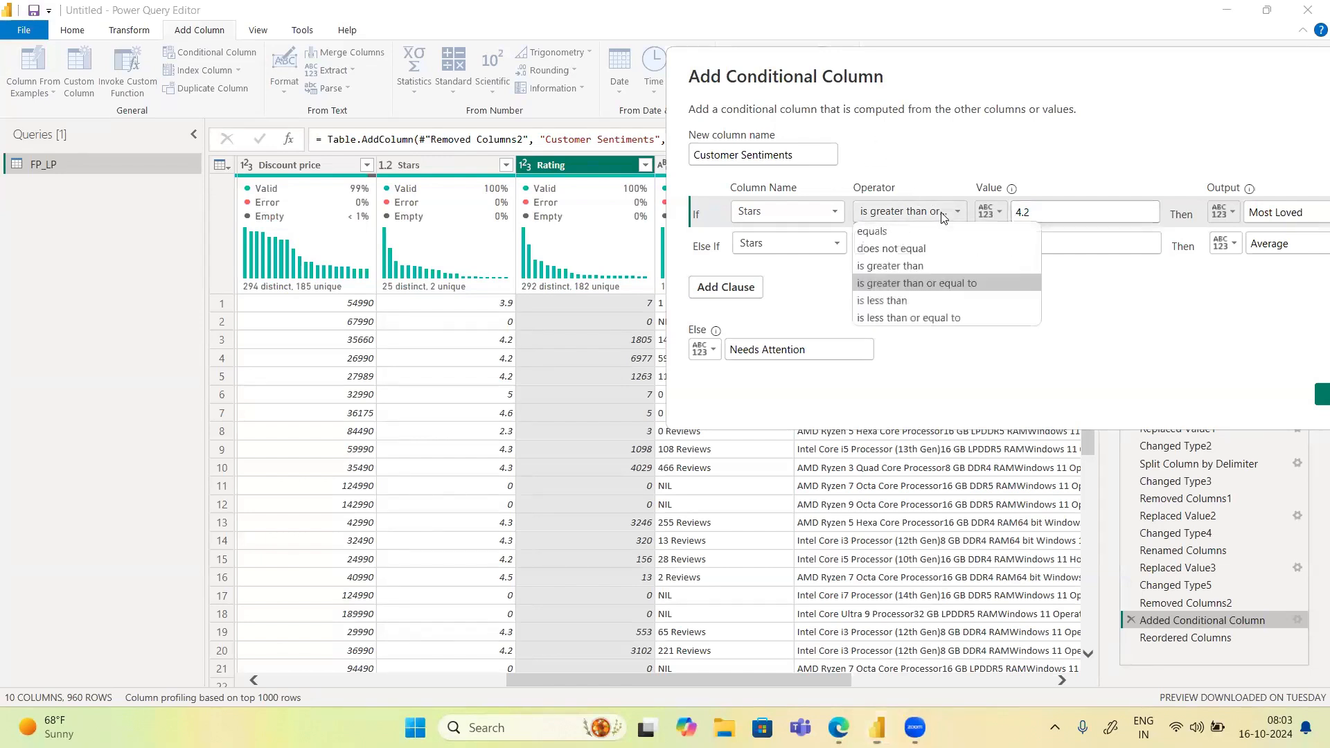
left_click(899, 264)
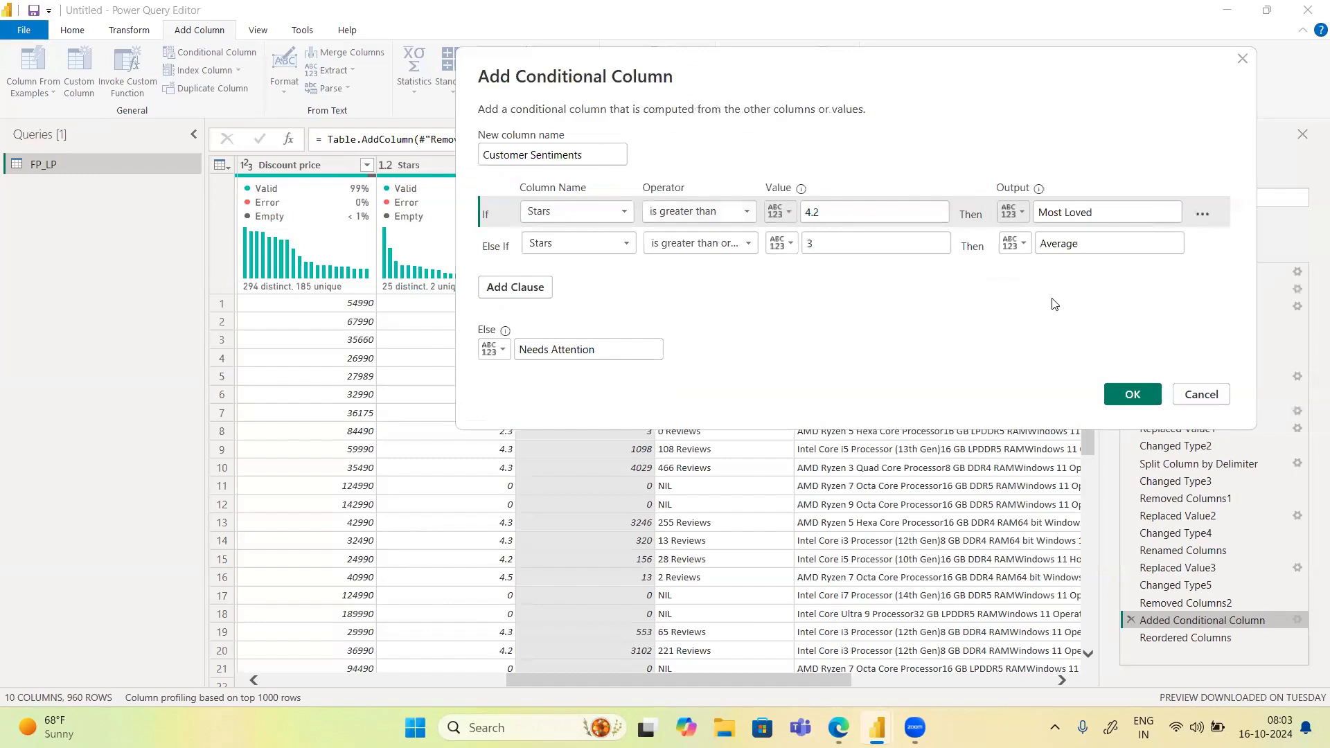
Apply the edited Most Loved condition and check Customer Sentiments against Stars in the reordered table
left_click(1132, 394)
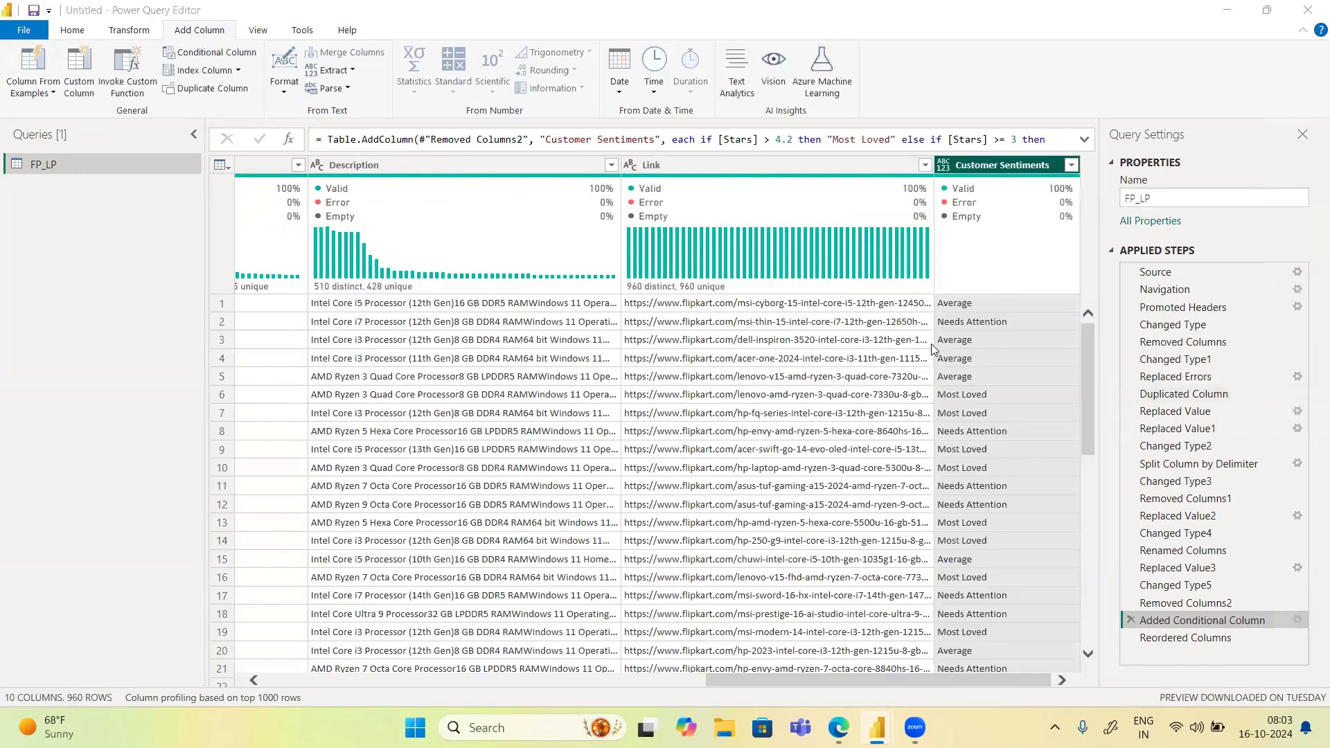
left_click(1169, 638)
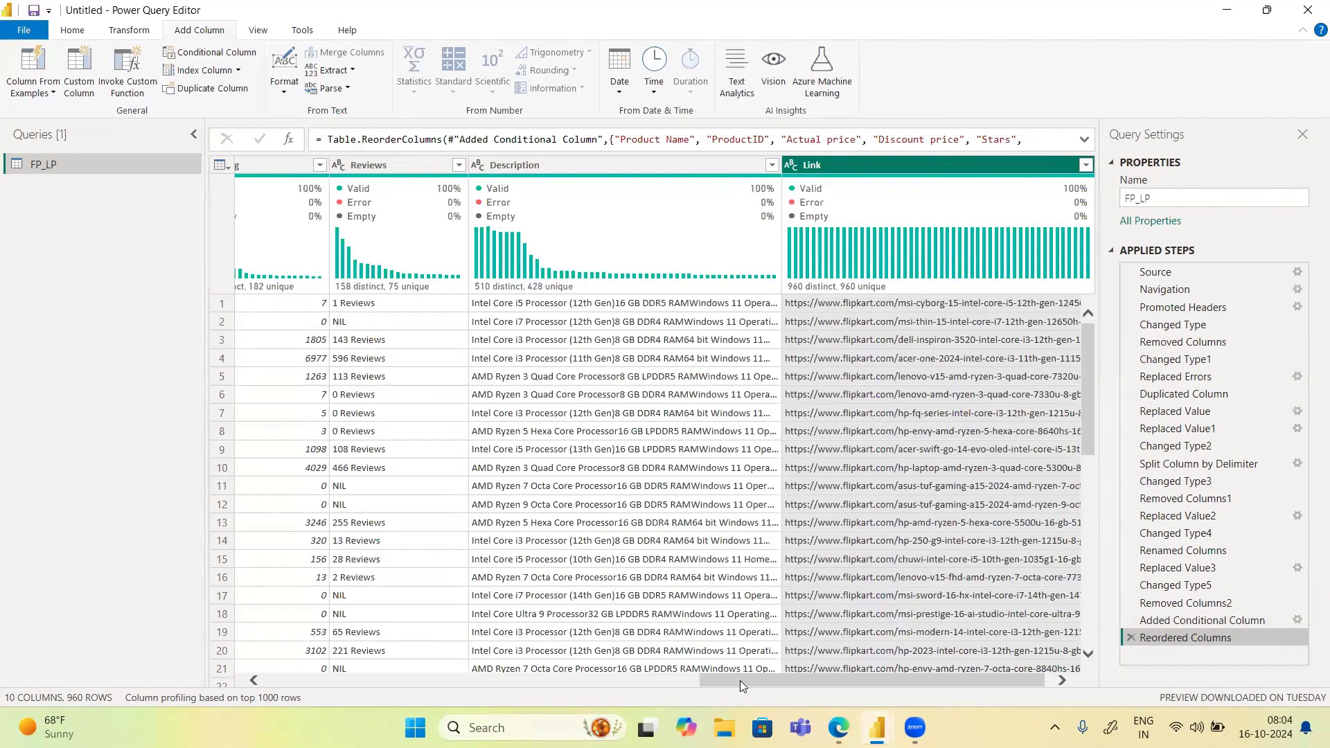
left_click_drag(740, 680, 504, 634)
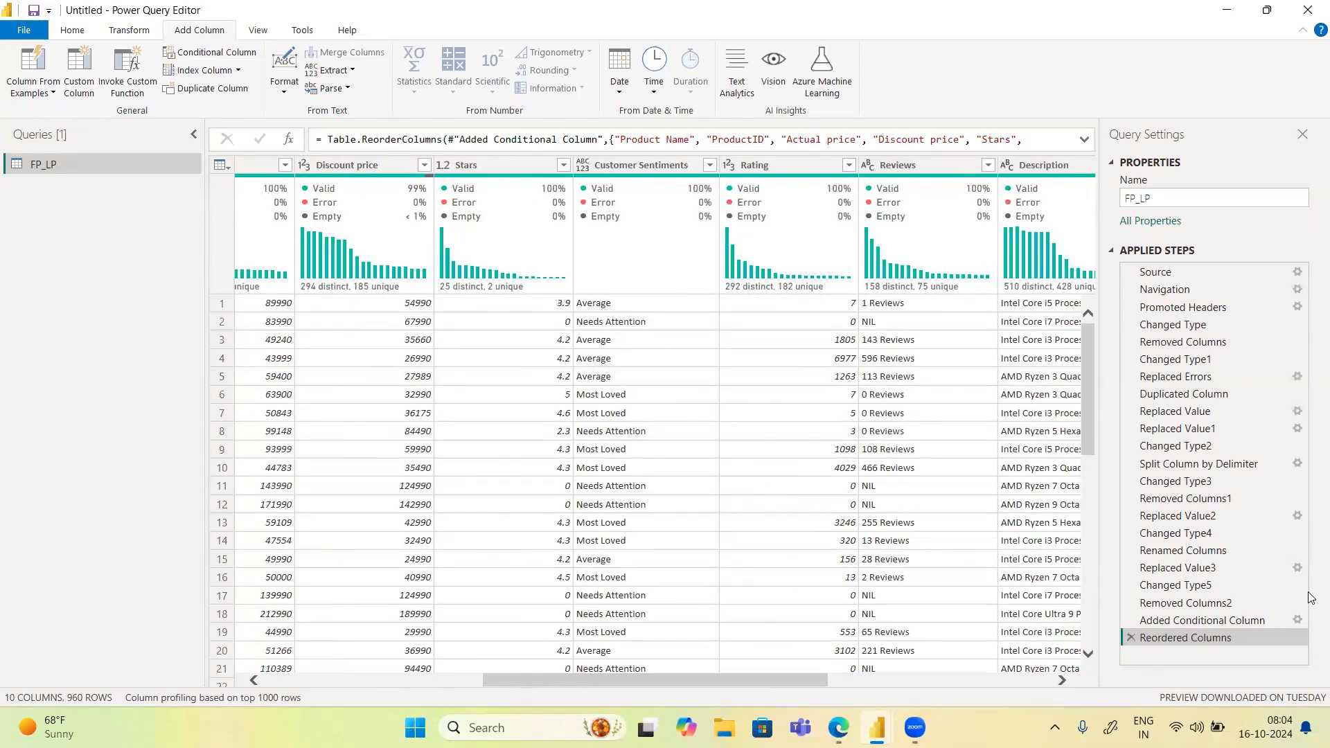
Edit the Added Conditional Column step so Stars greater than or equal to 4.0 outputs Most Loved, and return to the Reordered Columns step
left_click(1298, 622)
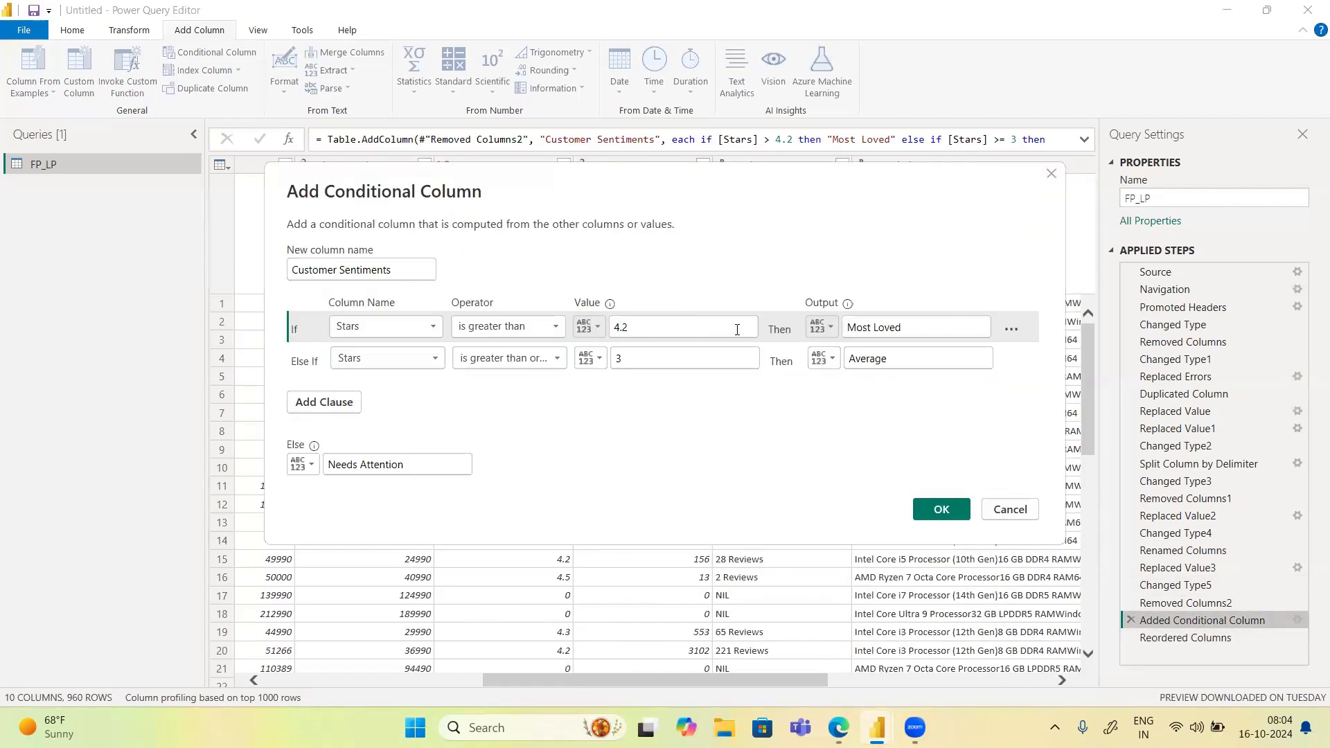
left_click(520, 325)
left_click(520, 403)
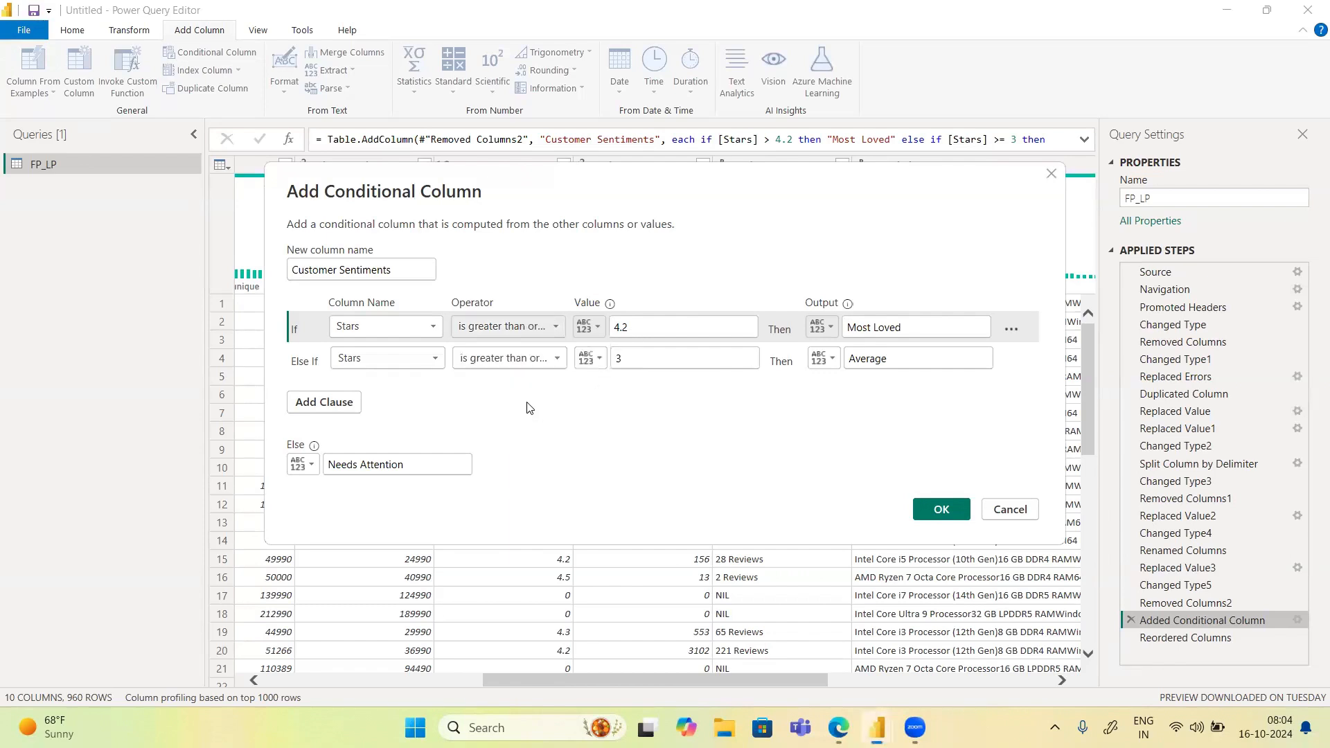
left_click(625, 329)
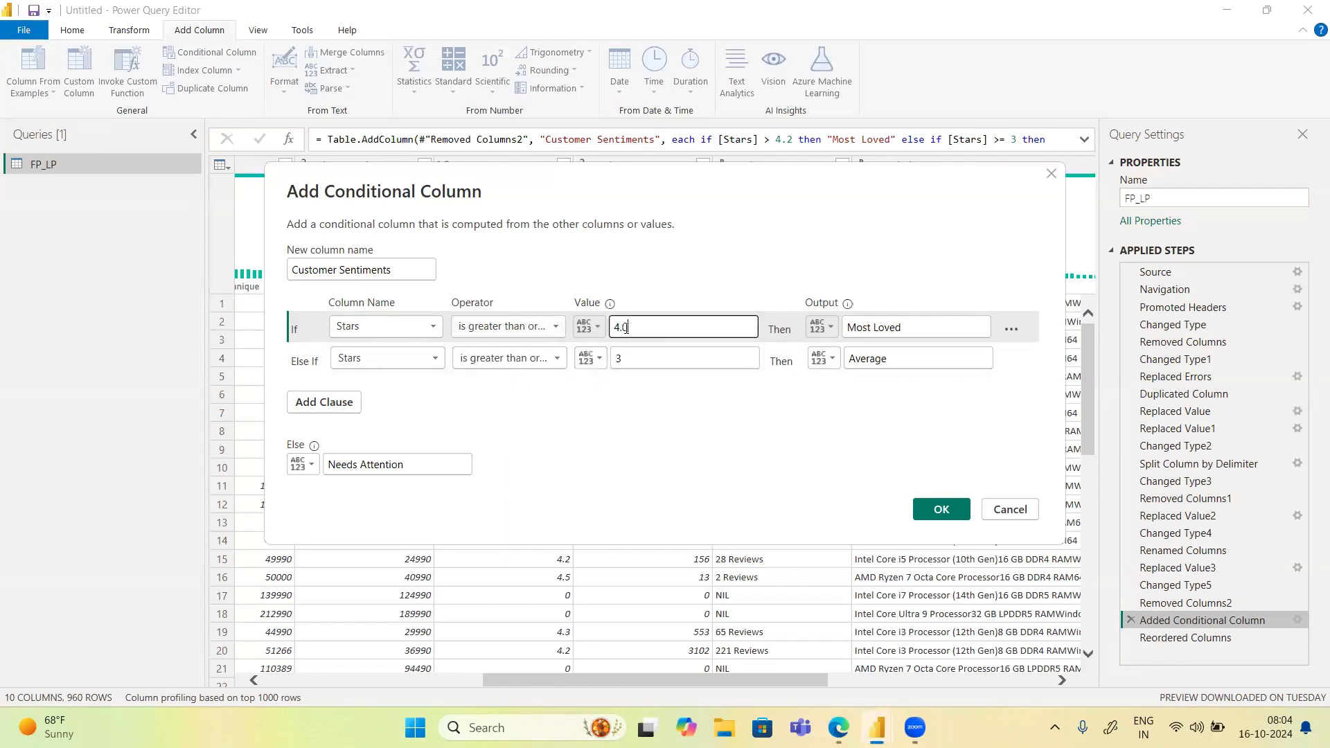
key("BackSpace")
type("0")
key("Return")
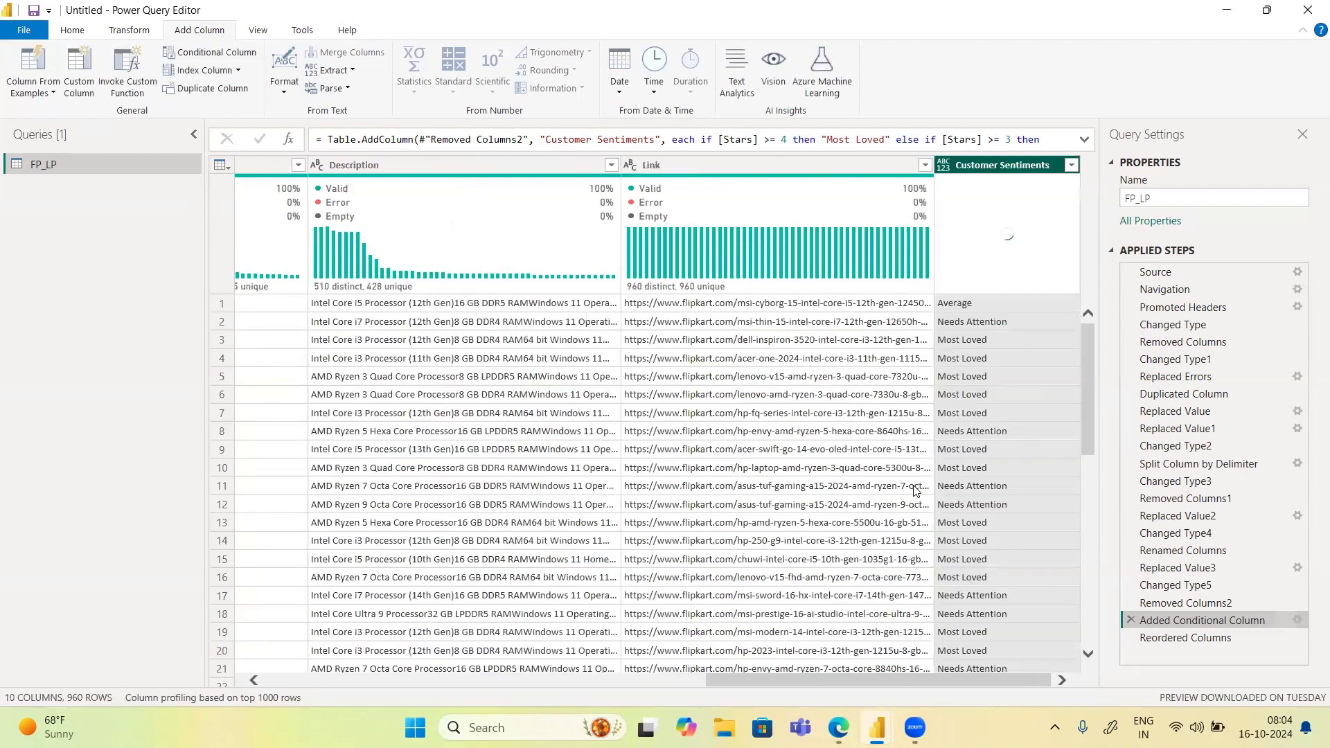
left_click(1220, 638)
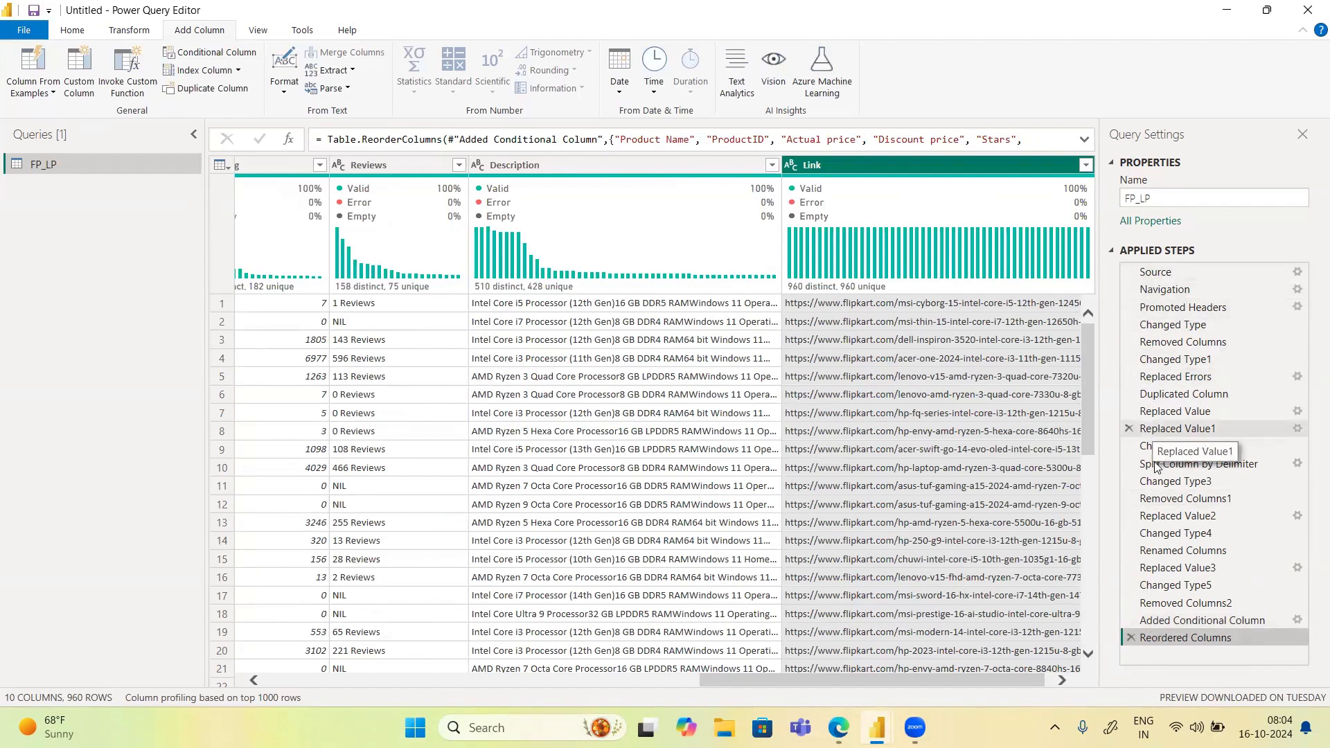
Try moving the Changed Type5 step below Reordered Columns, and put it back in its original place
left_click_drag(1166, 595, 1175, 648)
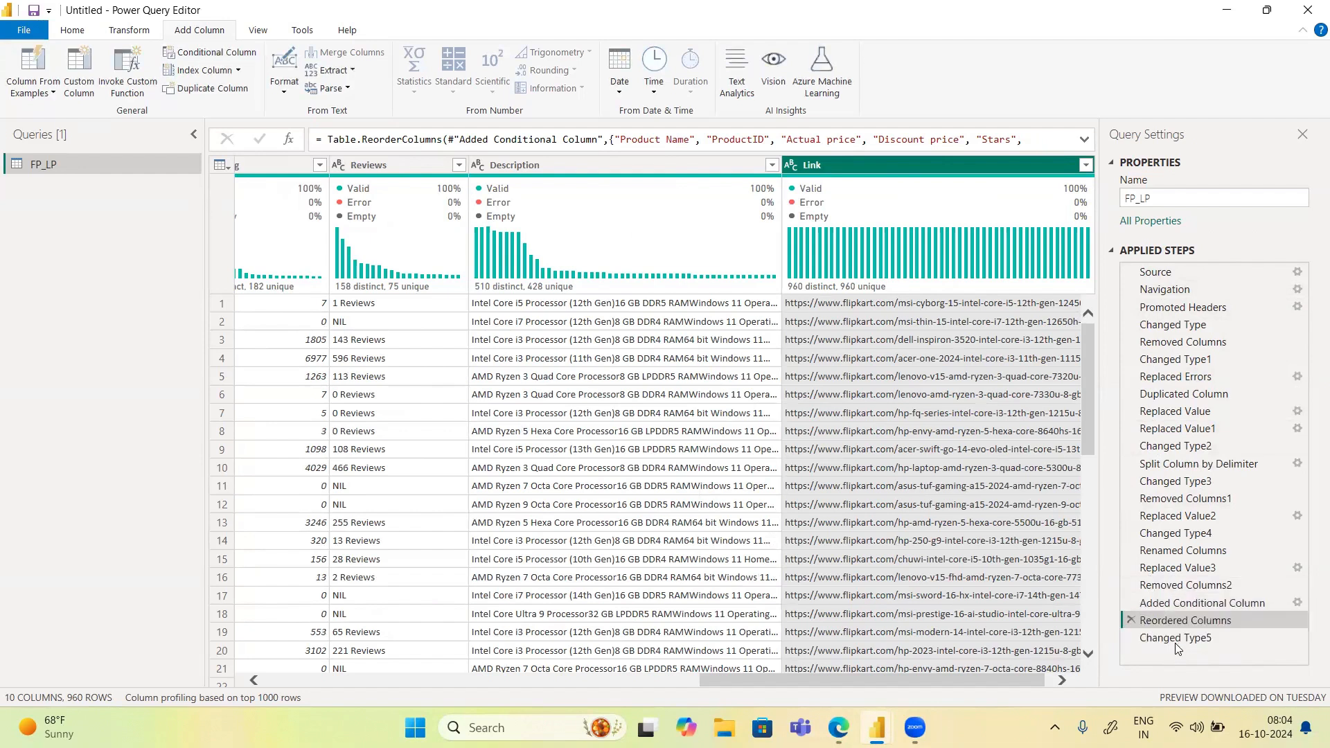
left_click_drag(1187, 591, 1187, 590)
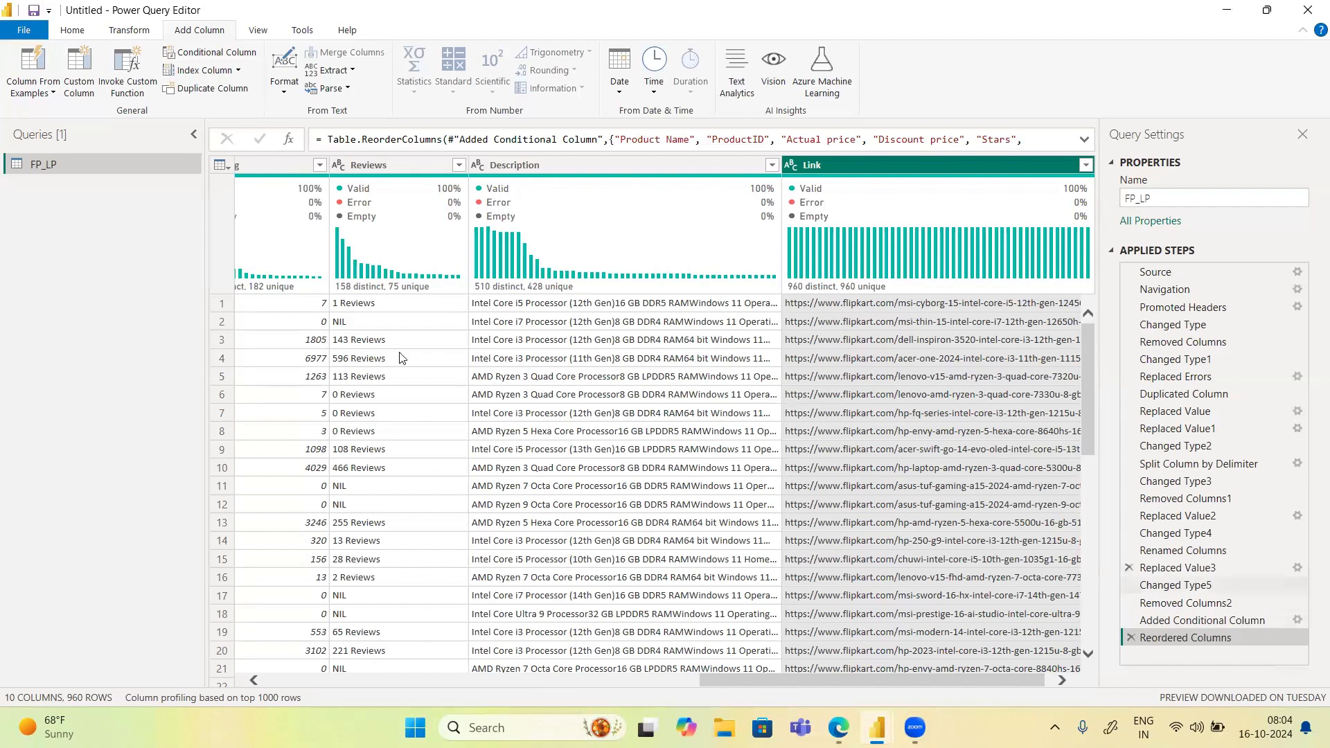
Examine the FP_LP query's full M code in the Advanced Editor and close it without changes
left_click(69, 30)
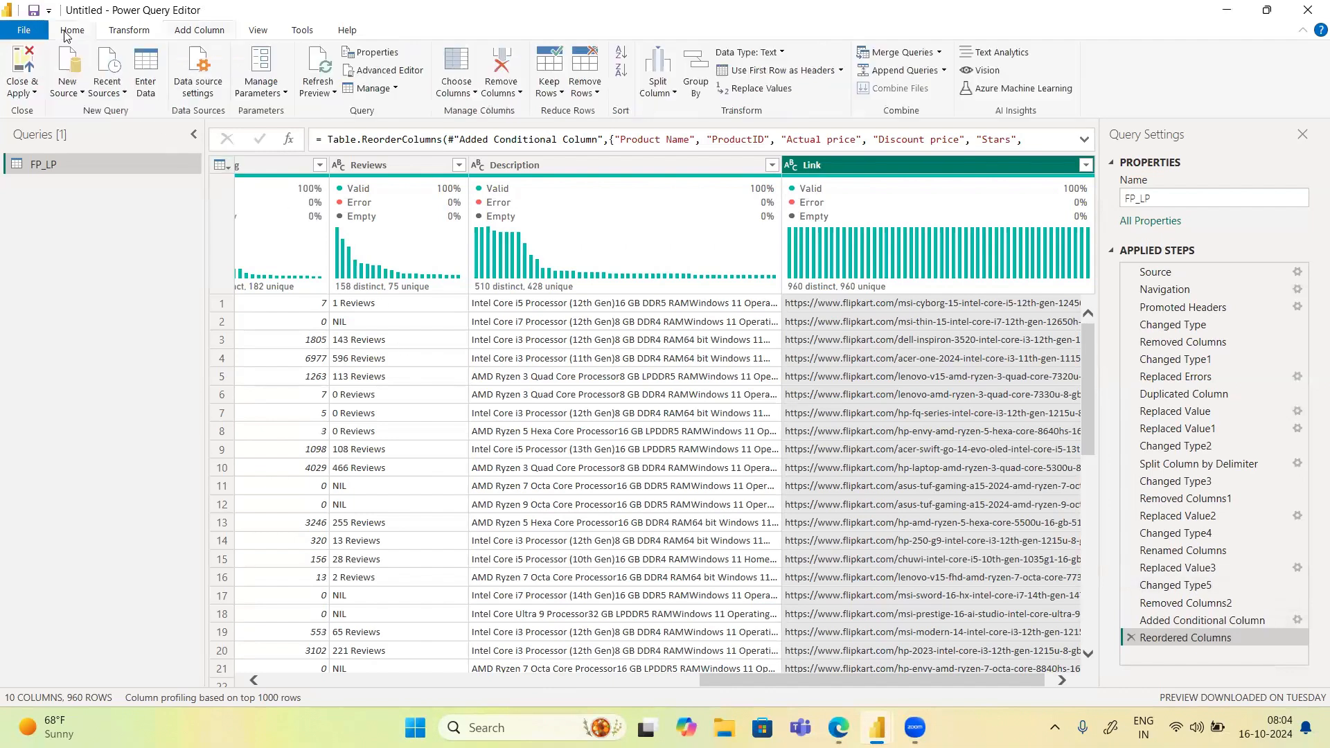
left_click(367, 75)
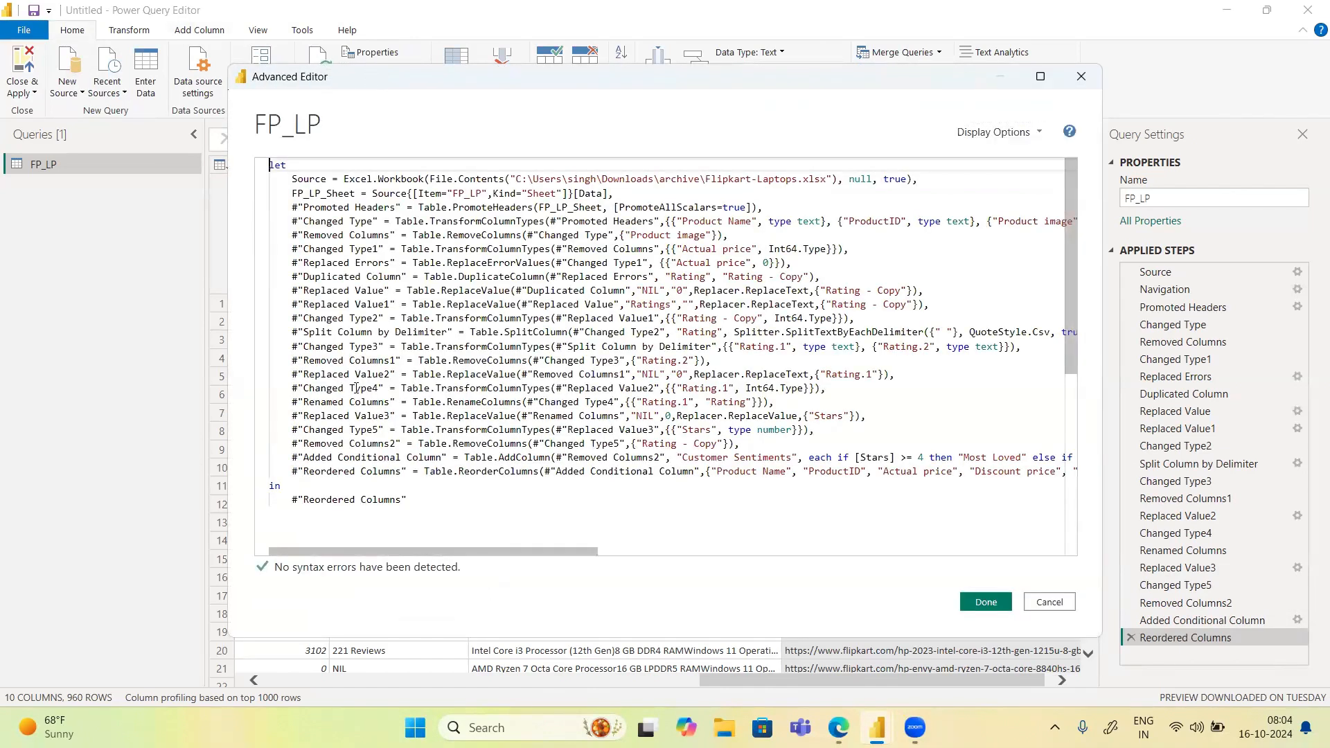
left_click_drag(420, 503, 286, 206)
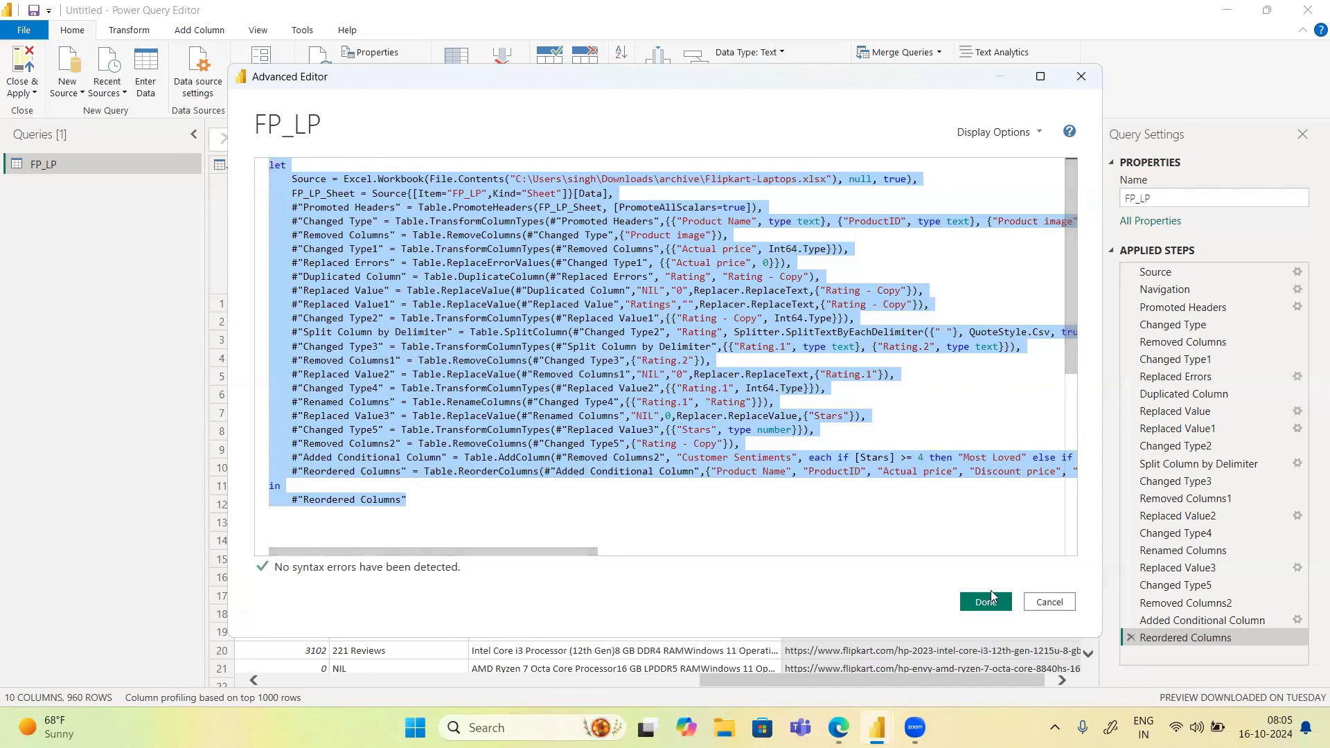
left_click(1039, 607)
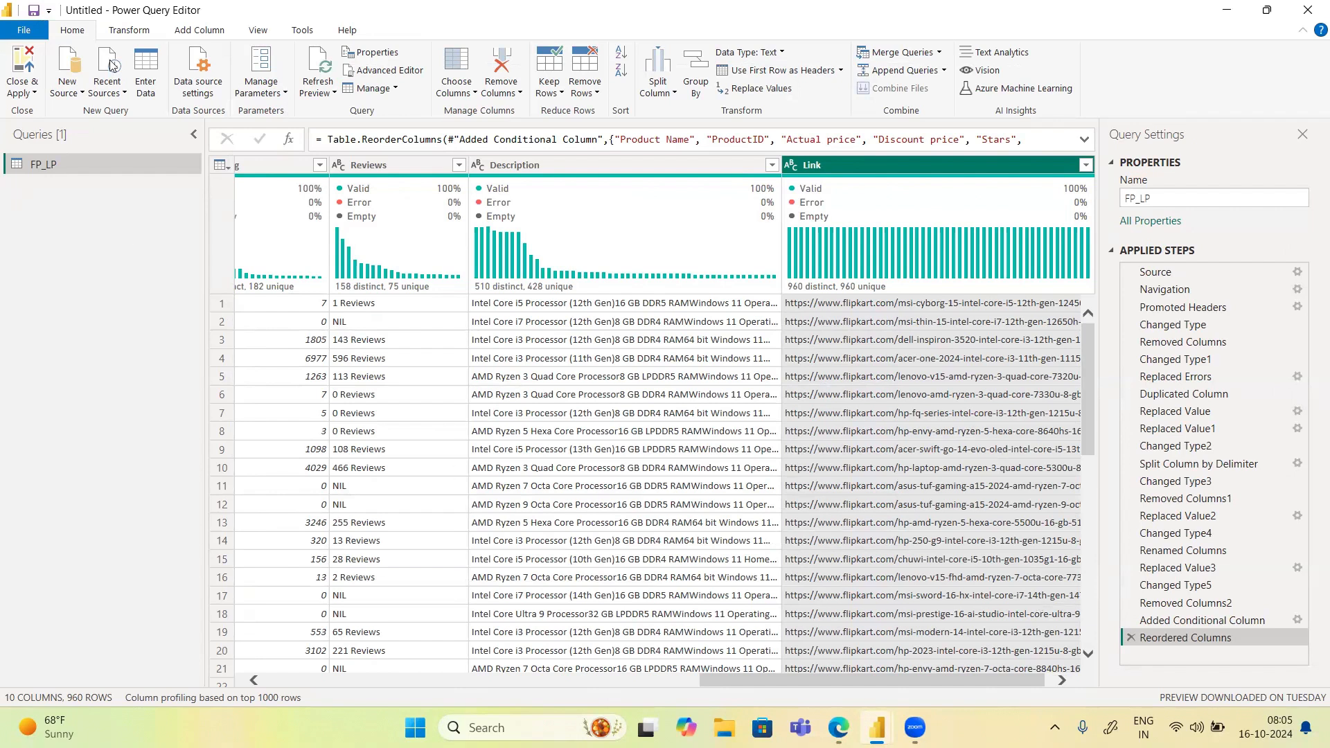
Add a custom index column with starting index 1 and increment 2, and delete the Added Index step
left_click(129, 31)
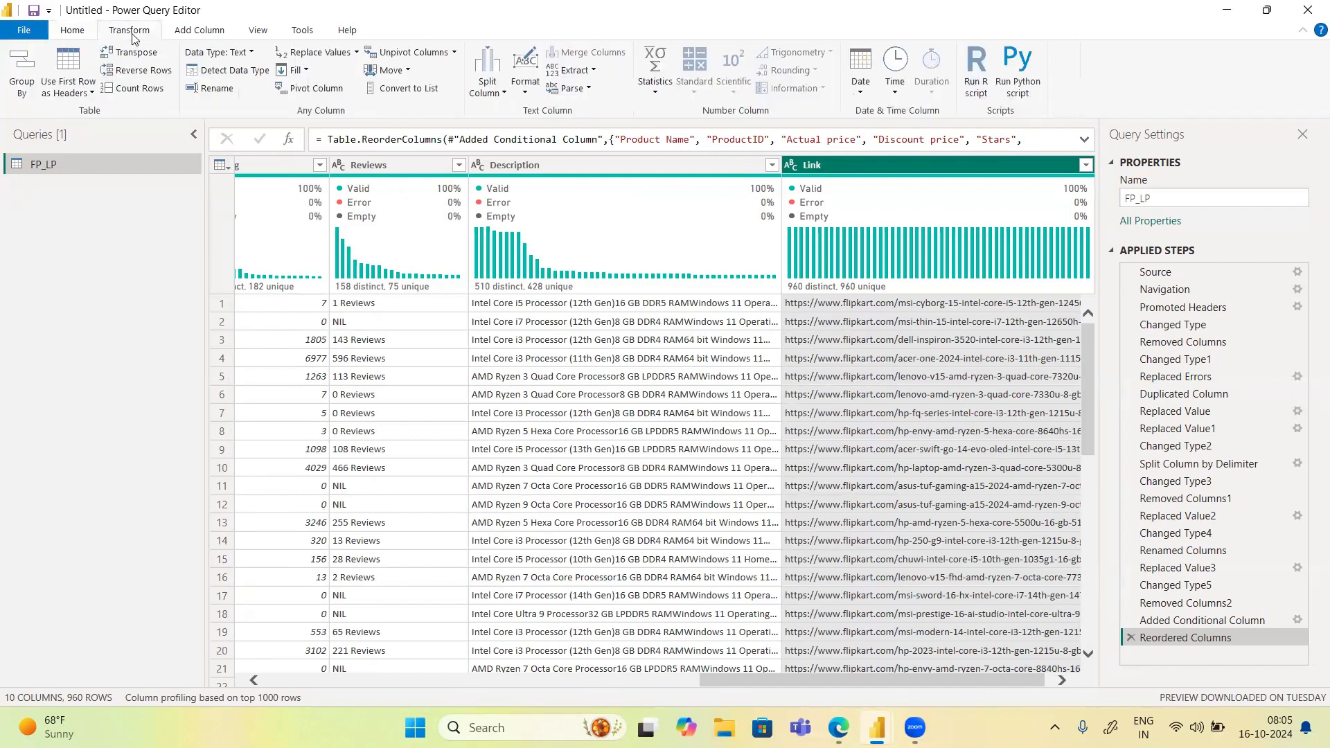
left_click(201, 31)
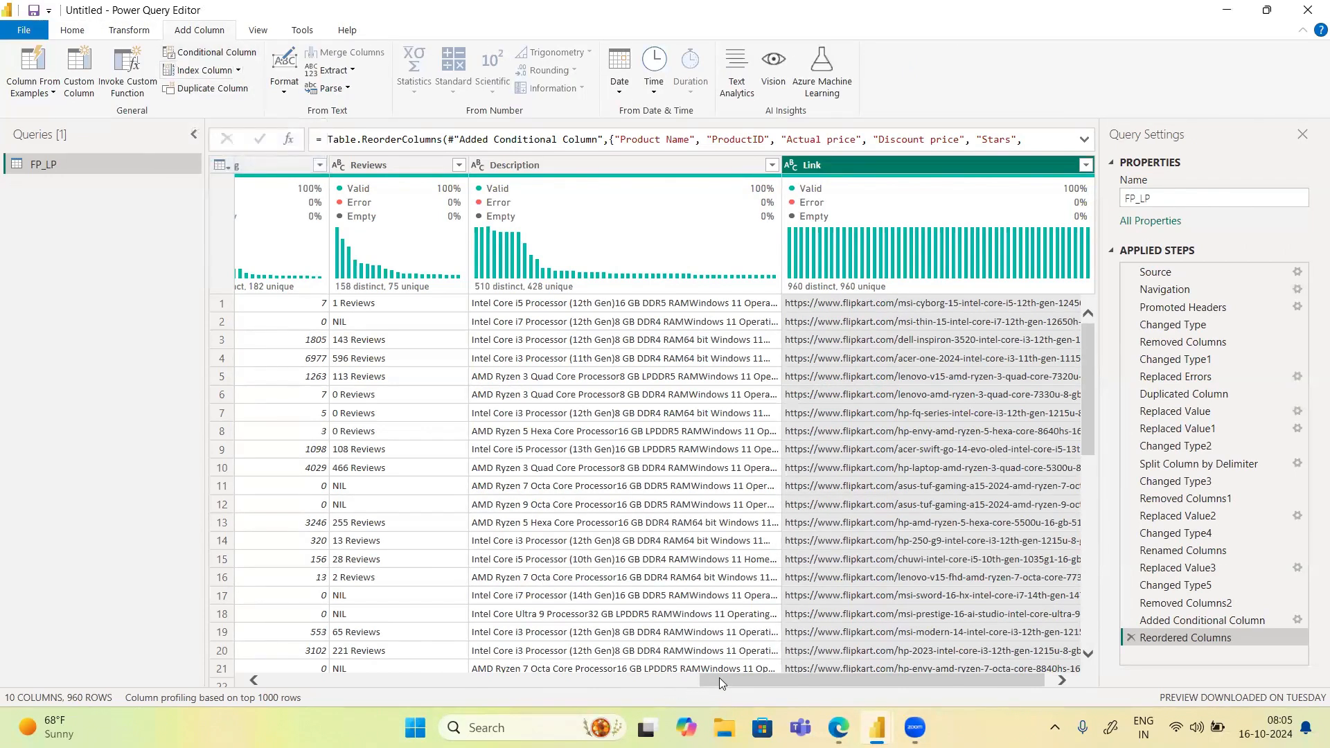
left_click_drag(723, 682, 63, 696)
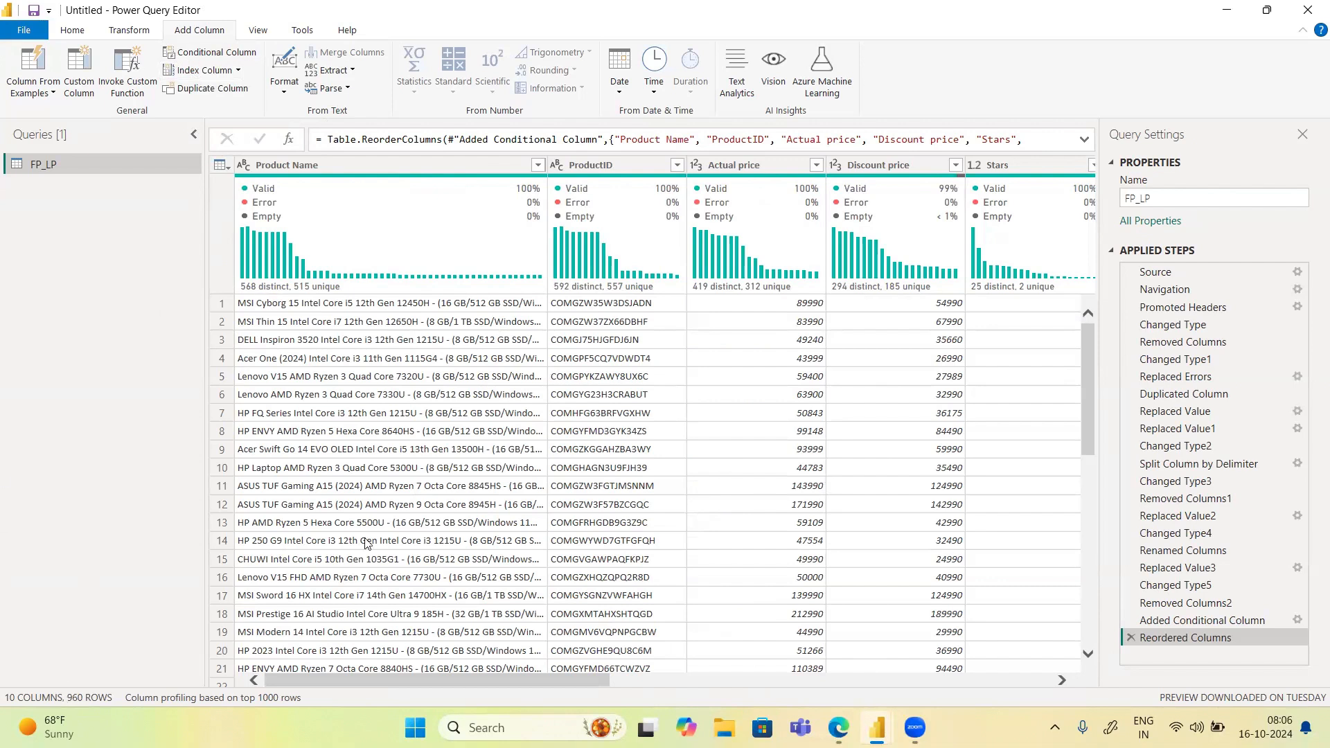
left_click(239, 71)
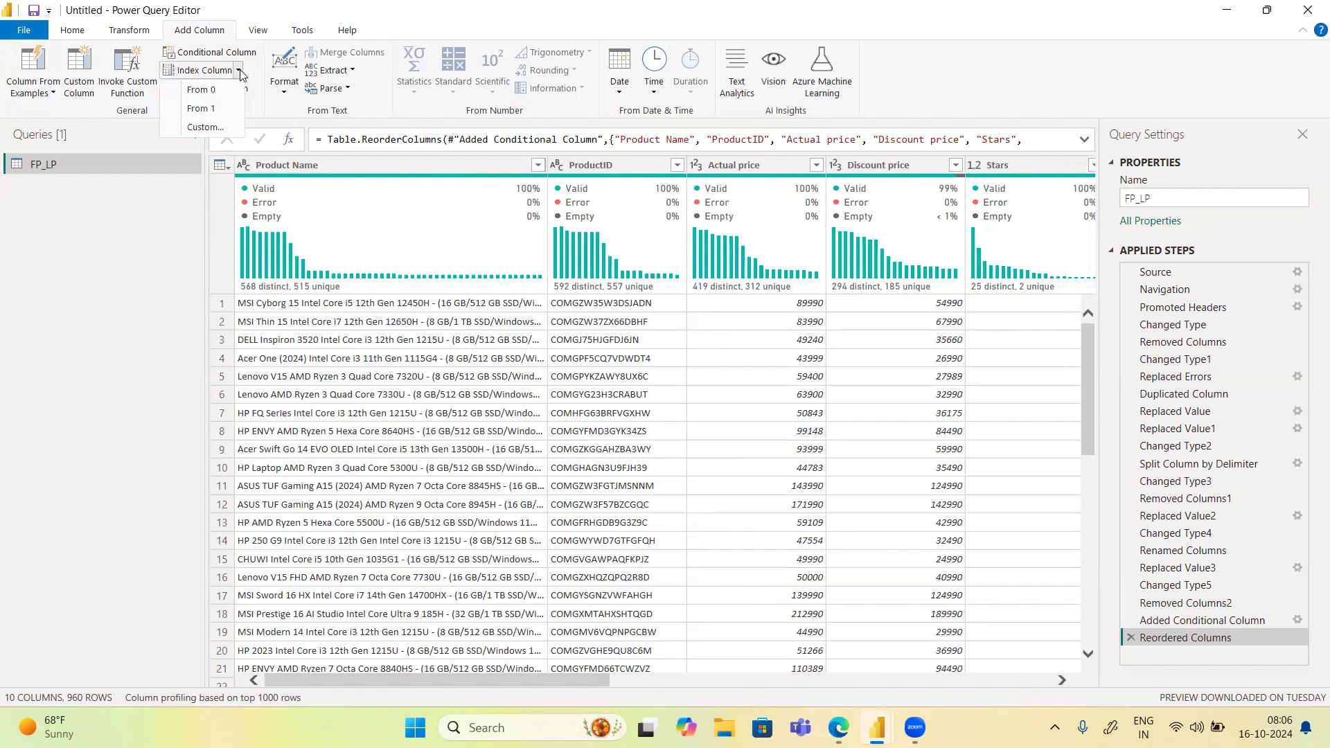
left_click(201, 127)
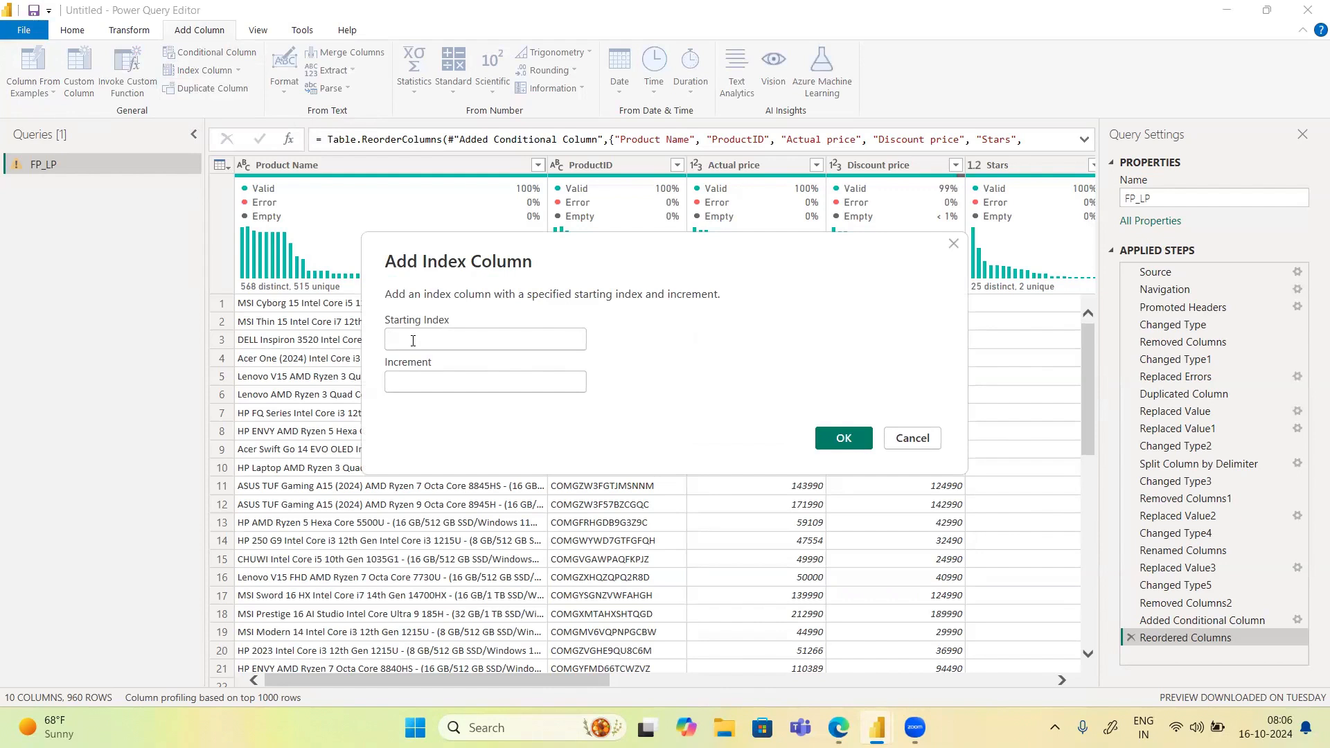
type("1")
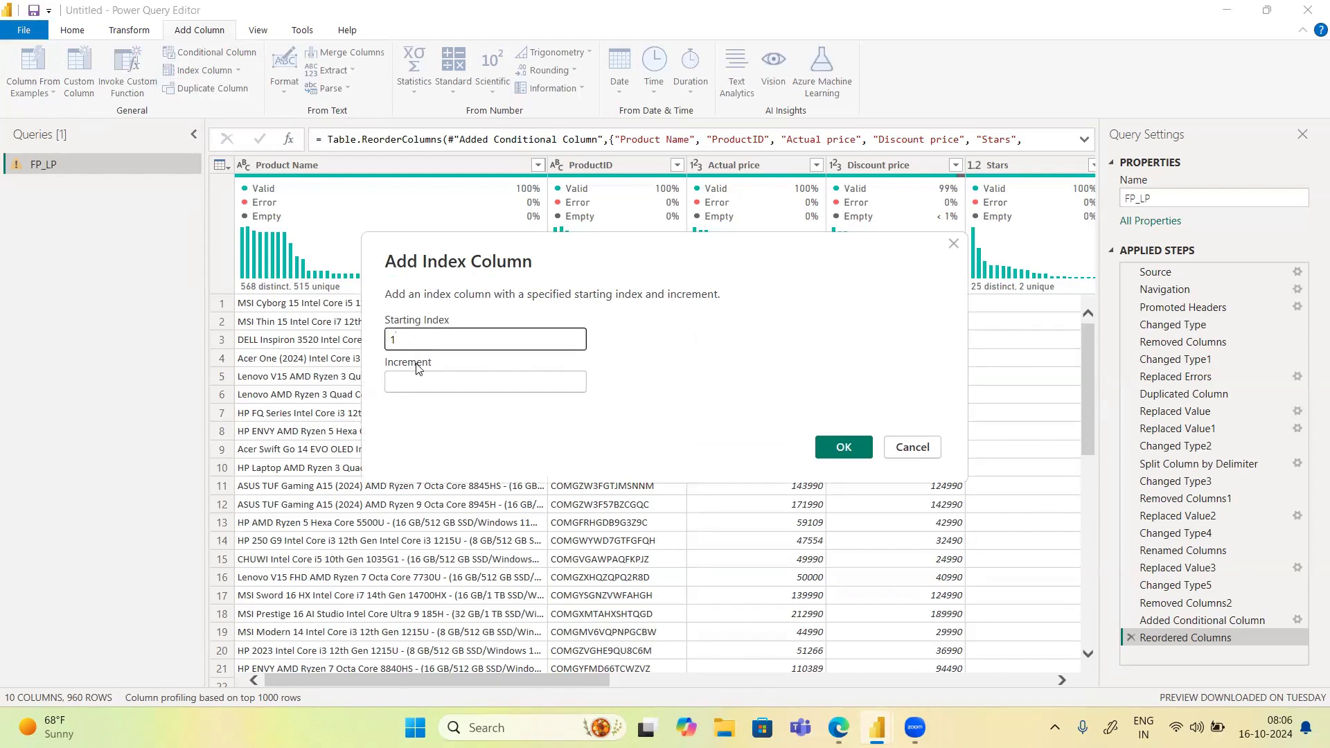
left_click(421, 380)
type("1")
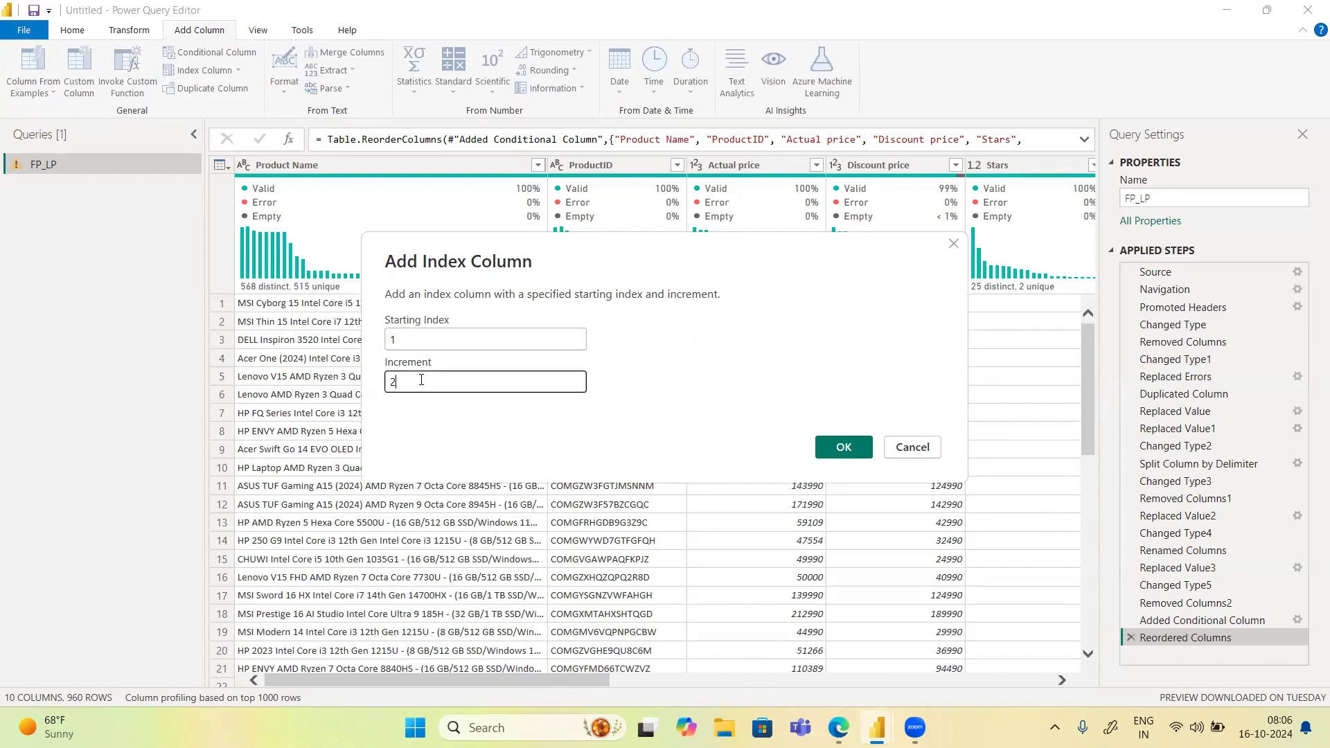
left_click(830, 448)
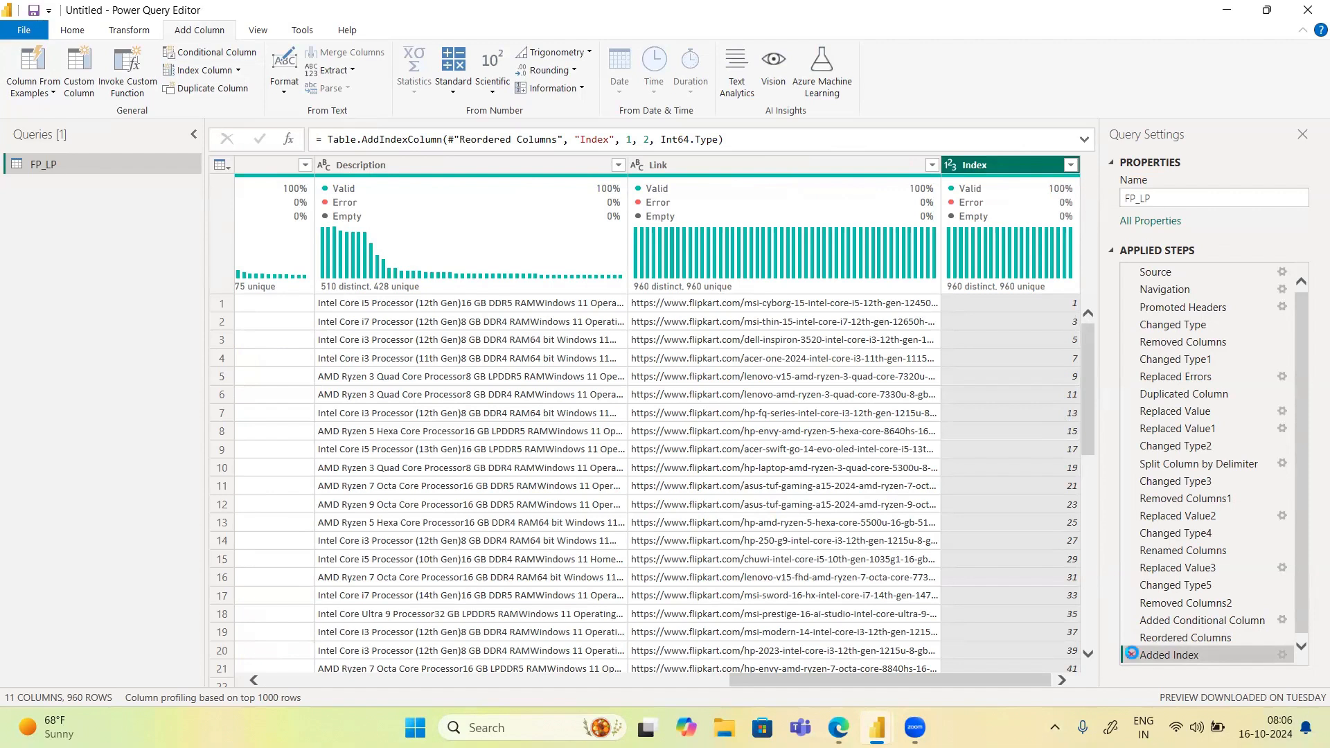
left_click(1132, 653)
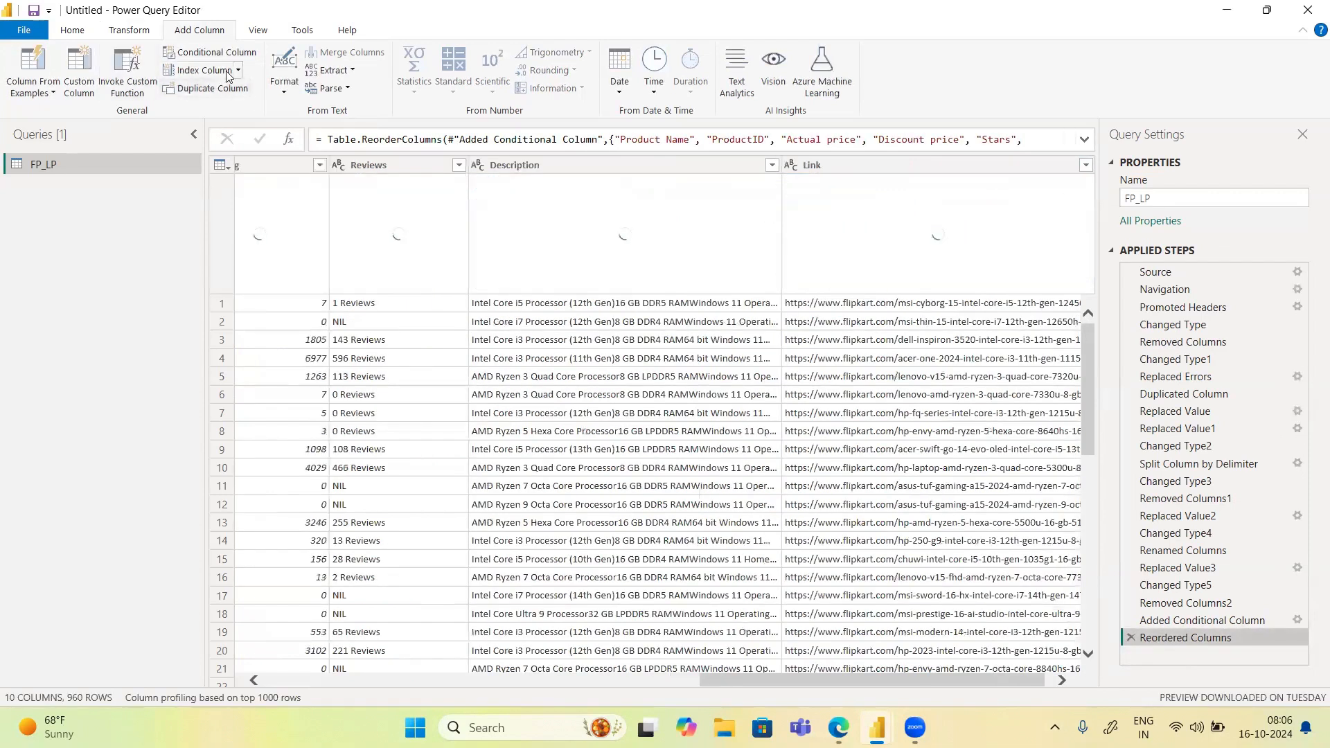
Add an index column starting from 1 and check its numbering down the rows
left_click(238, 71)
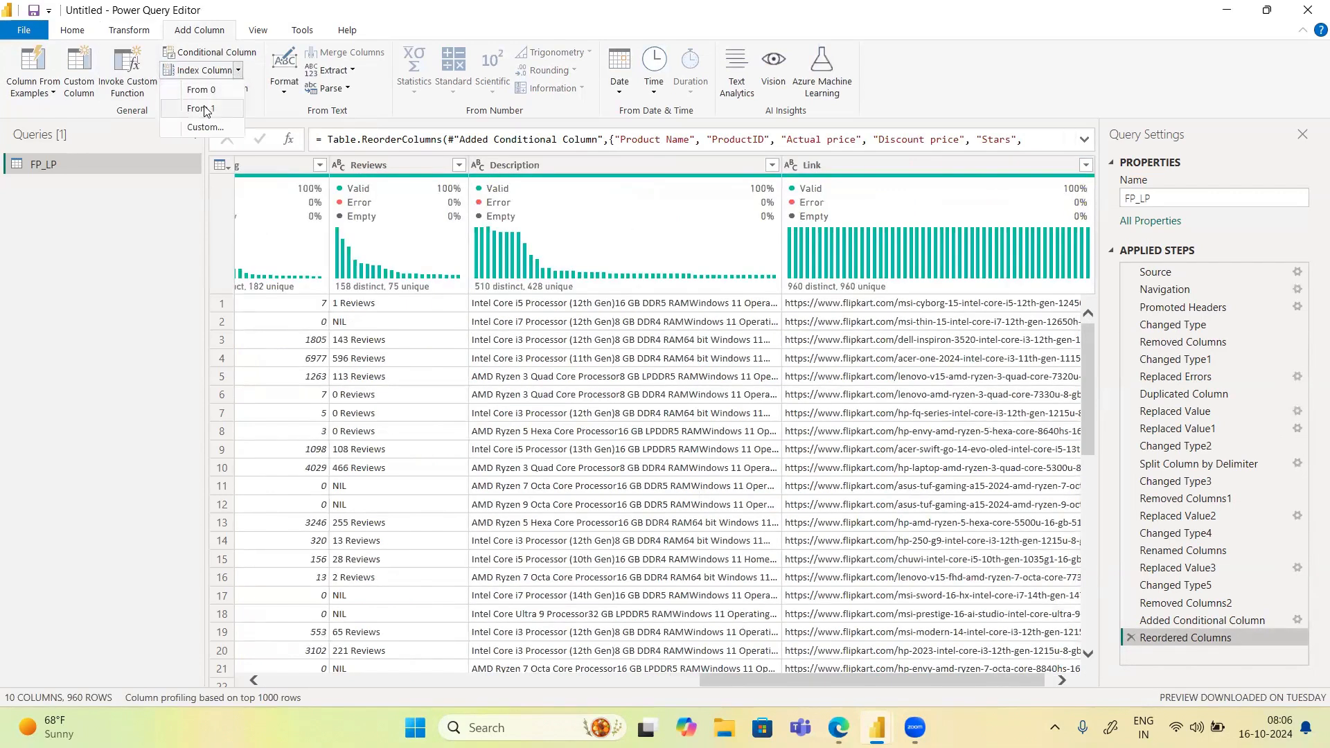
left_click(205, 110)
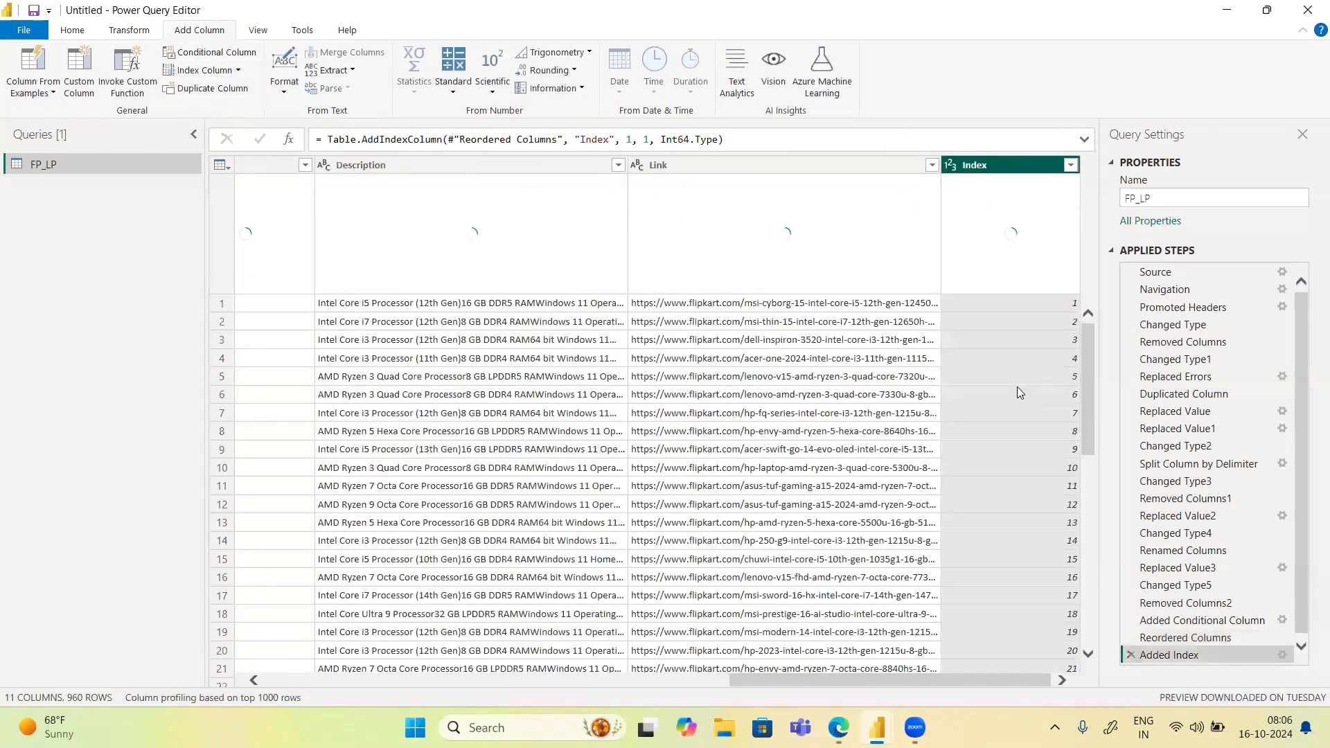
scroll(1047, 600, "down", 20)
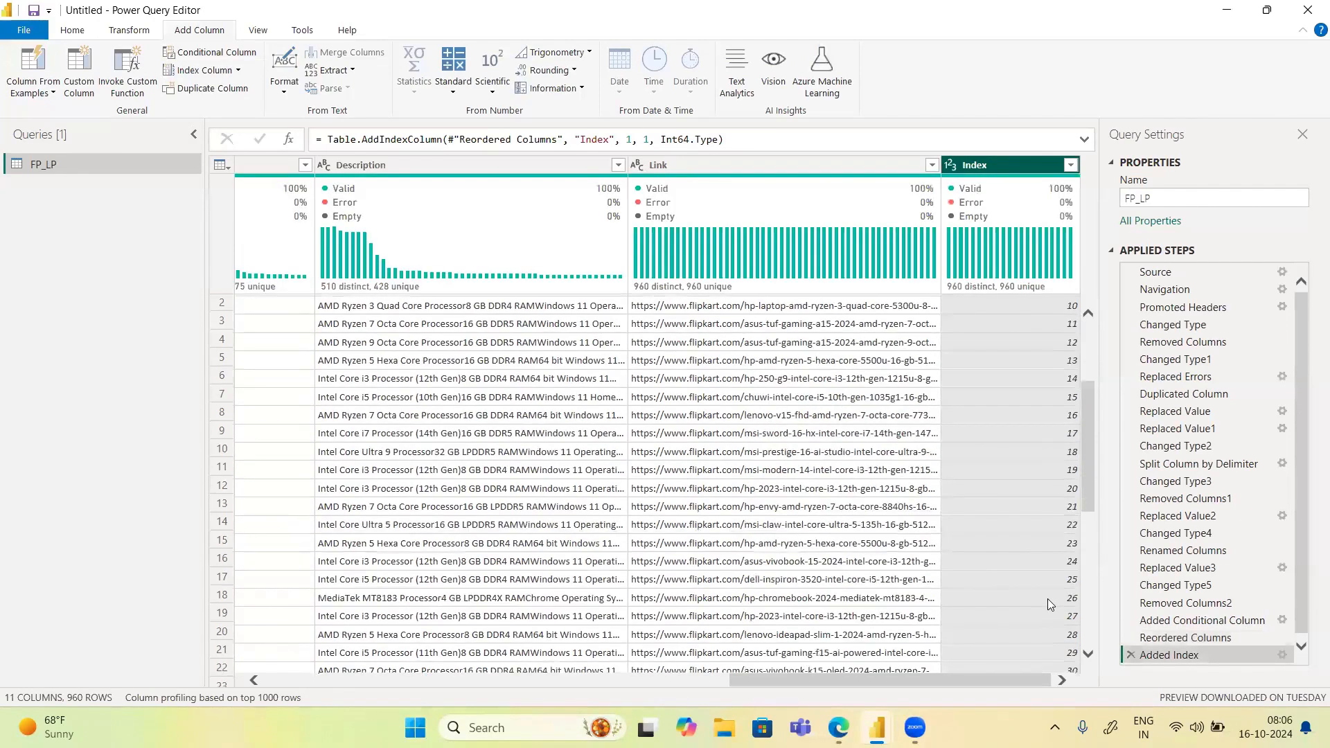
scroll(1047, 604, "down", 17)
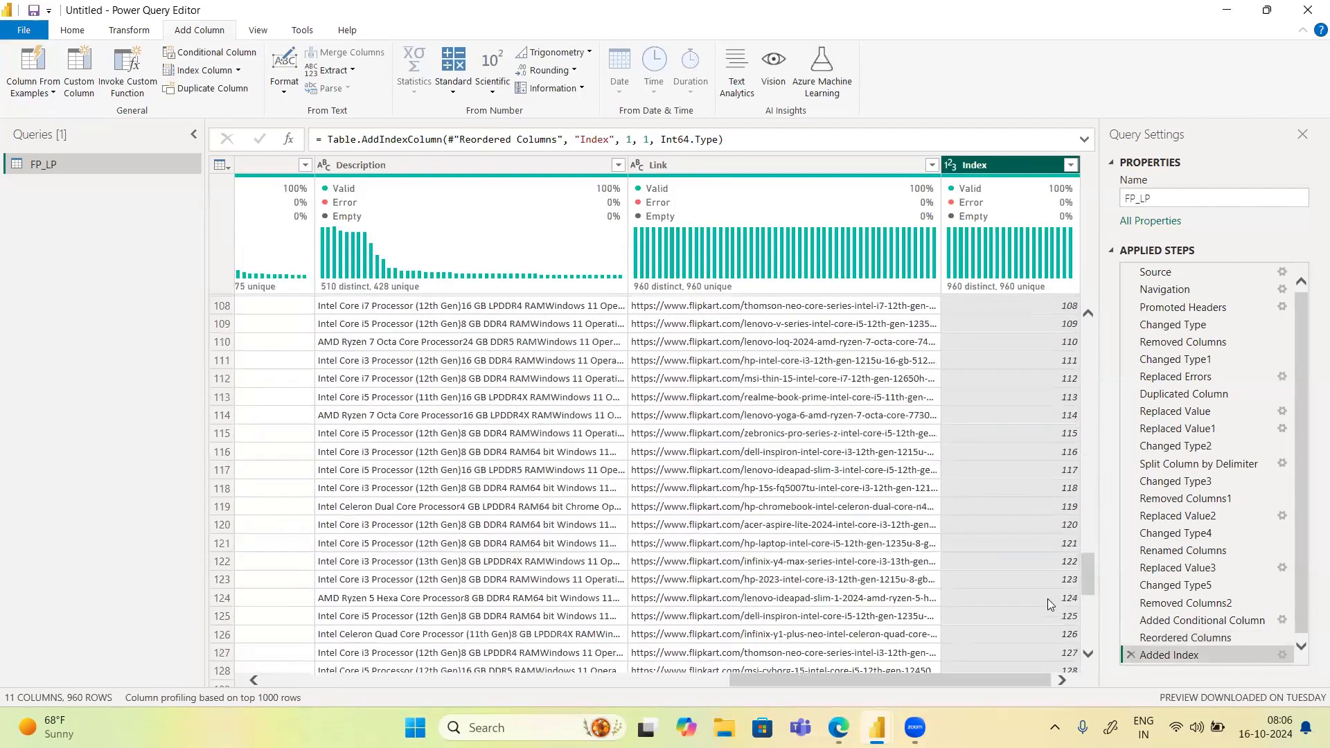
scroll(1048, 604, "up", 10)
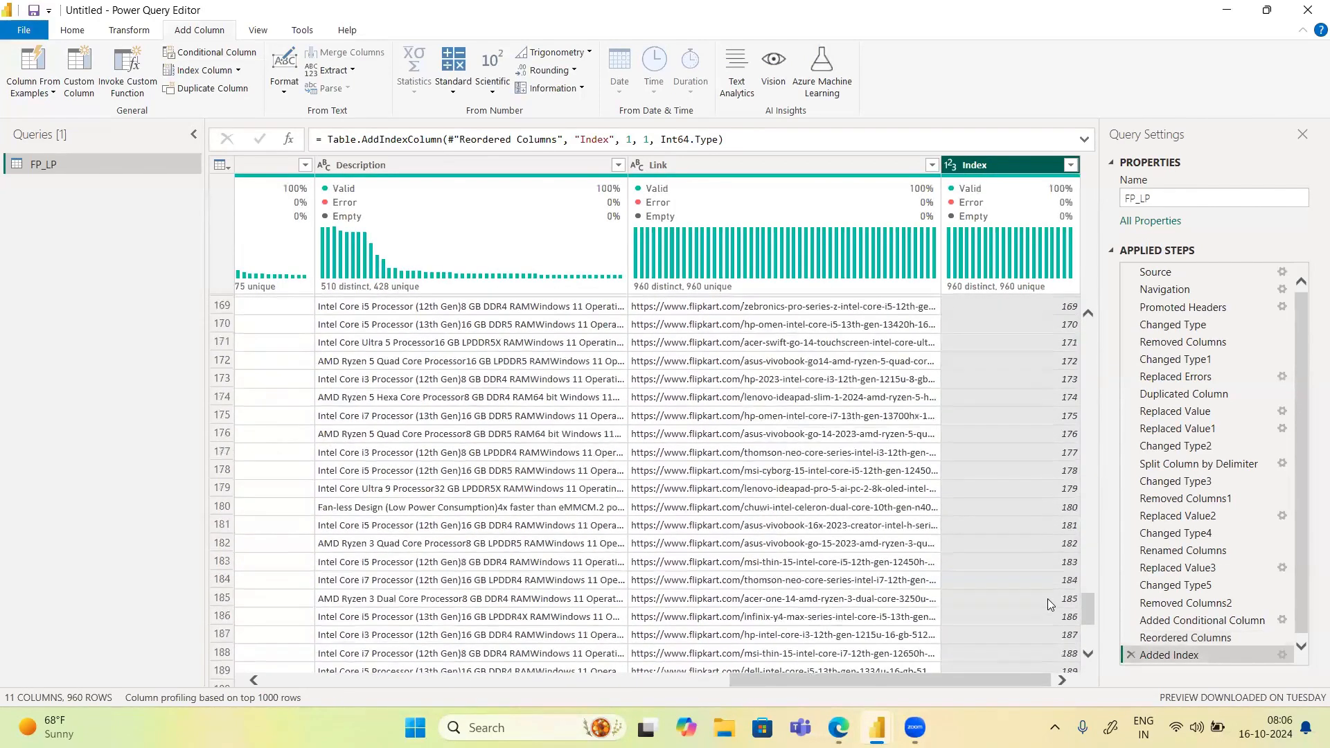
scroll(1048, 604, "up", 20)
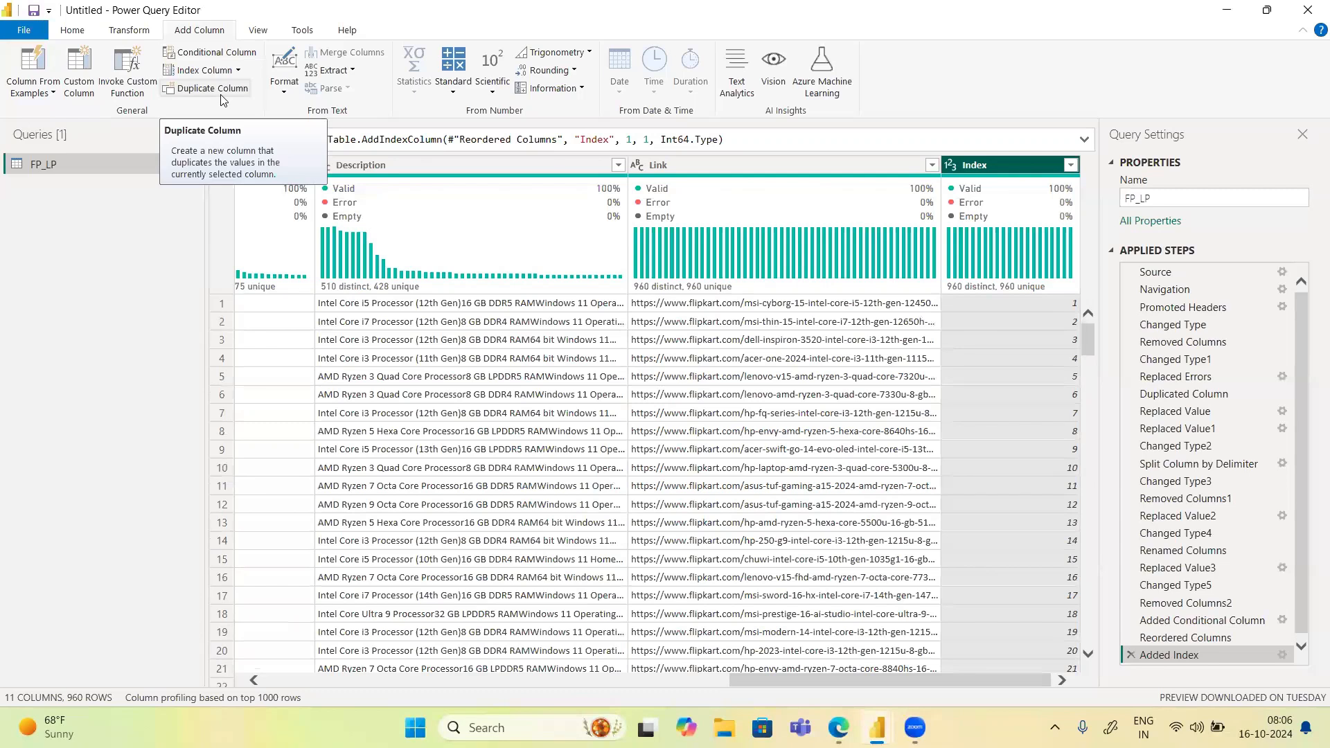
Add a column with the text length of each Product Name value and compare it with the product names
left_click(353, 71)
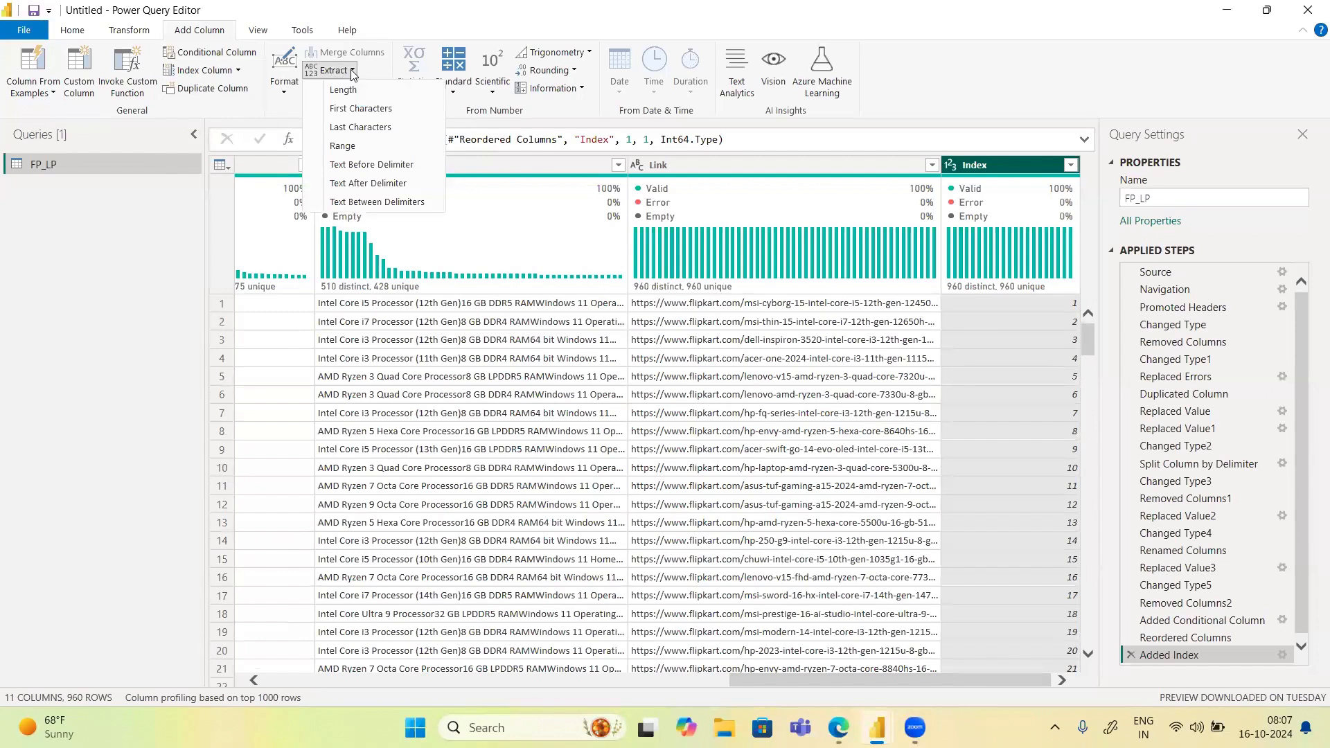
left_click_drag(744, 681, 526, 657)
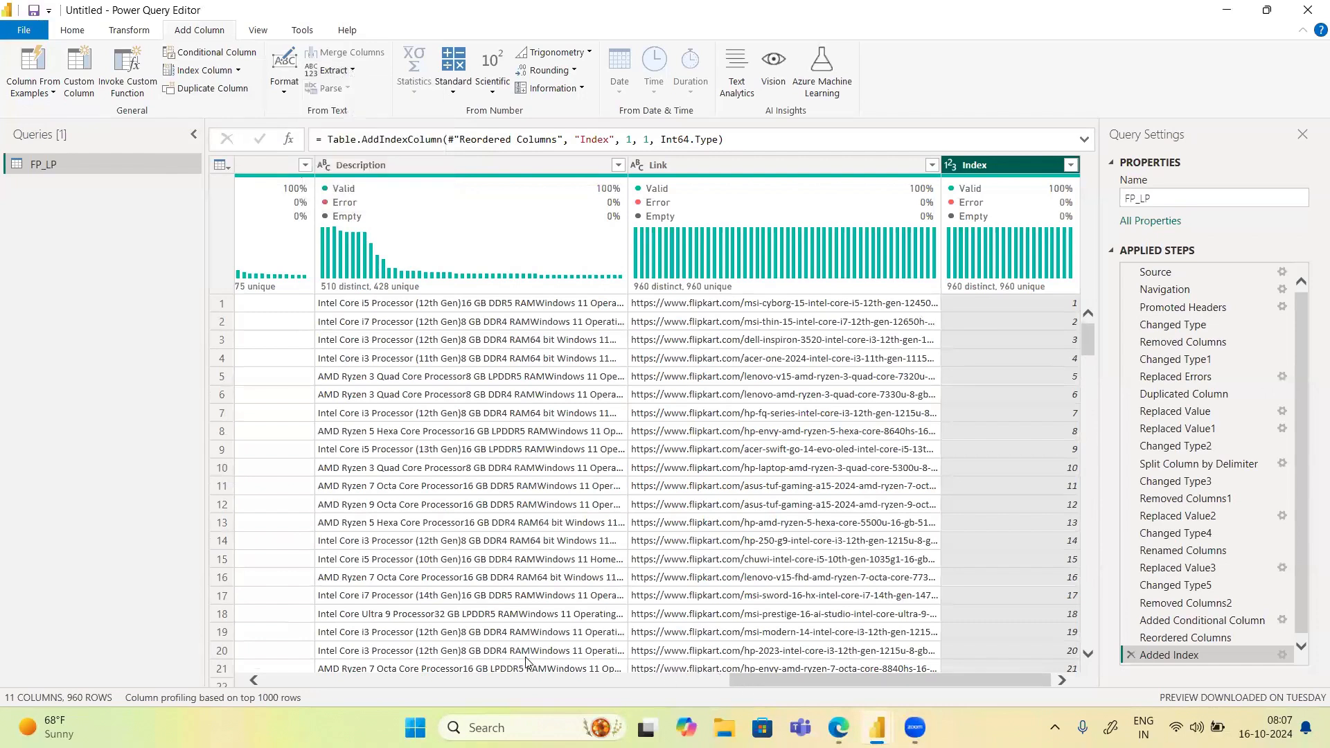
left_click(465, 683)
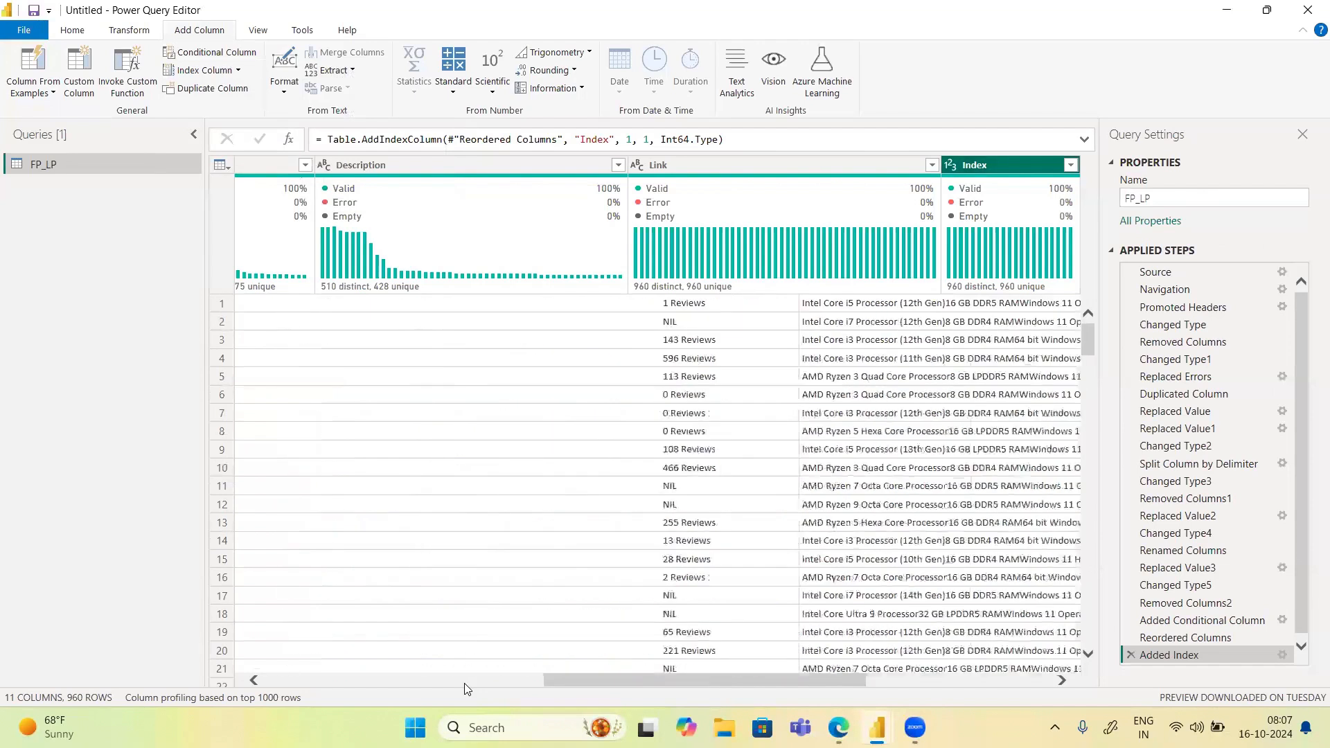
left_click(465, 685)
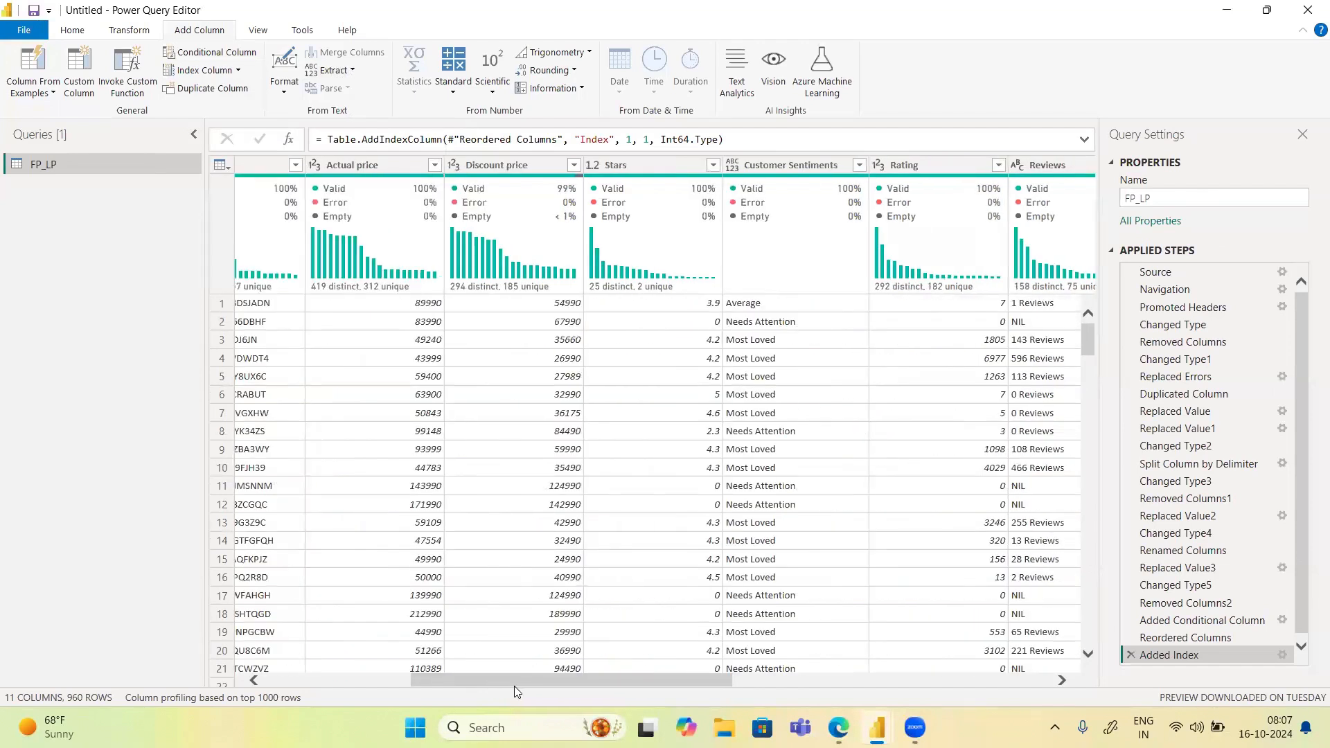
left_click_drag(514, 686, 303, 667)
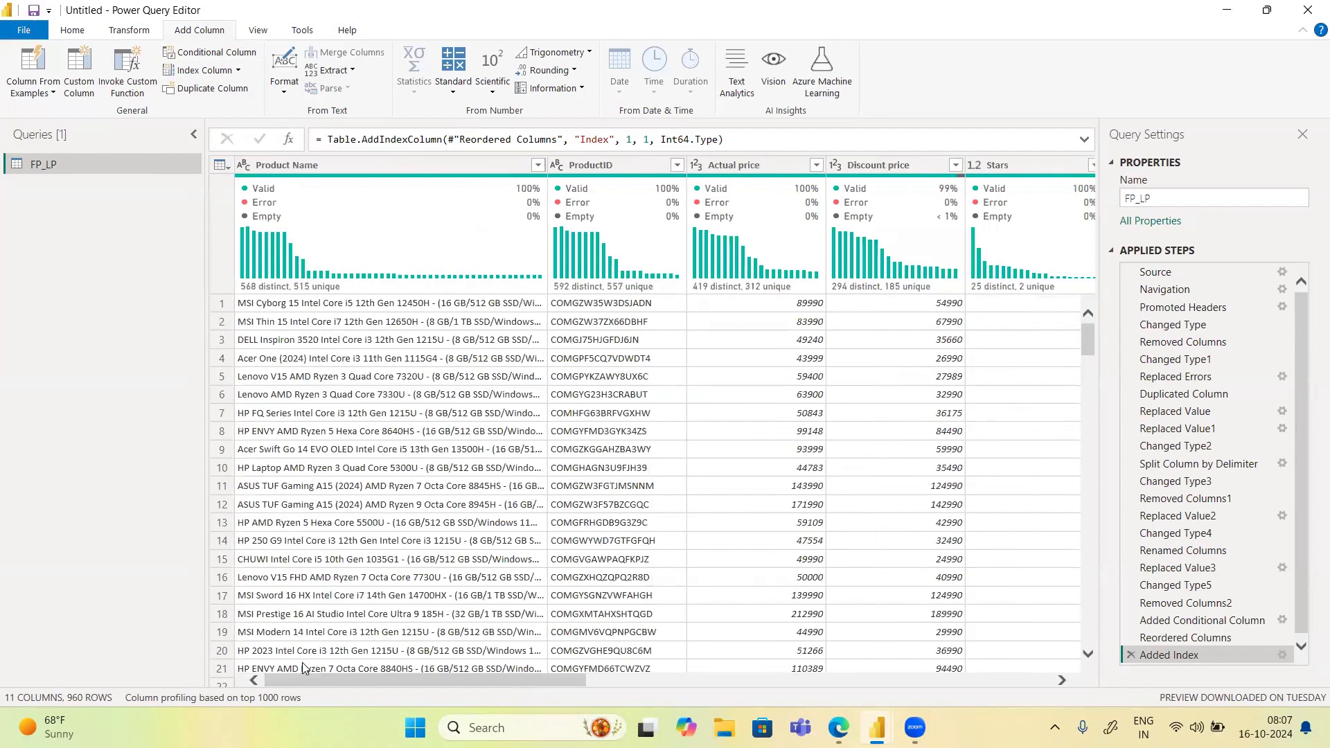
left_click(301, 173)
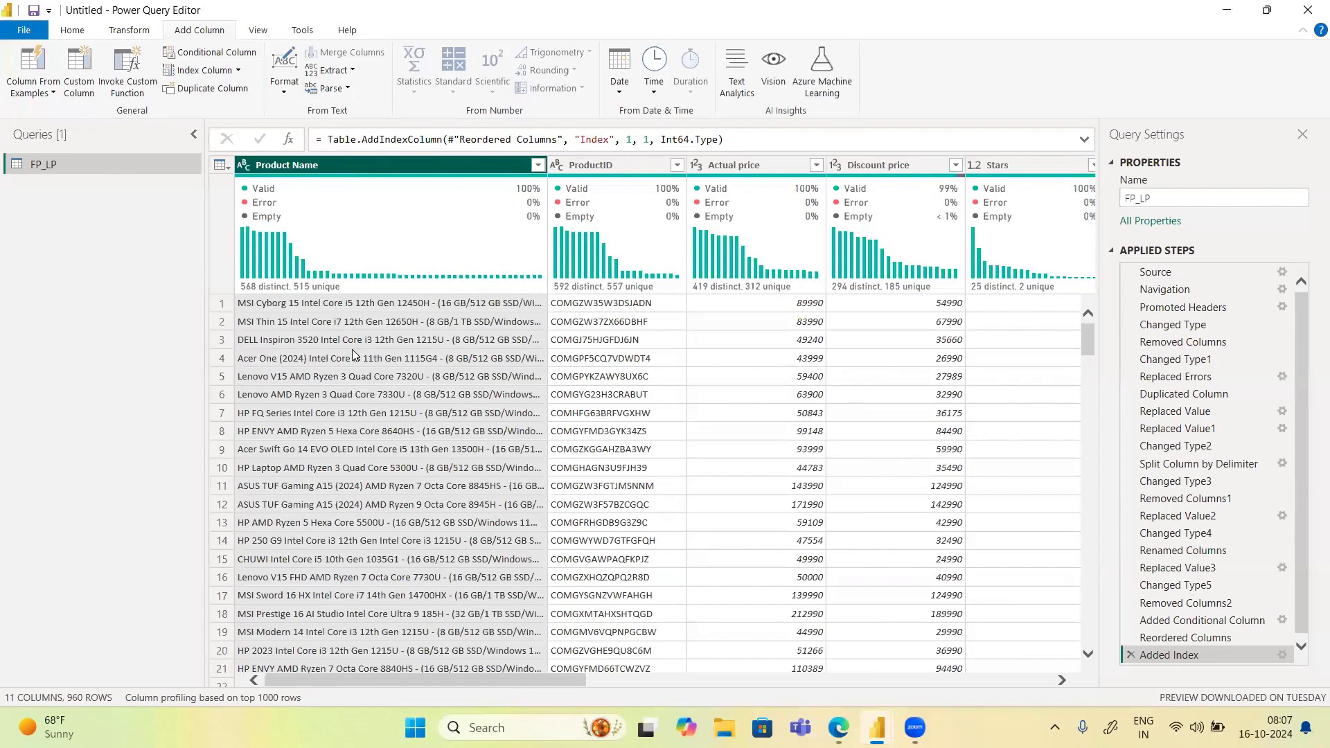
left_click(353, 70)
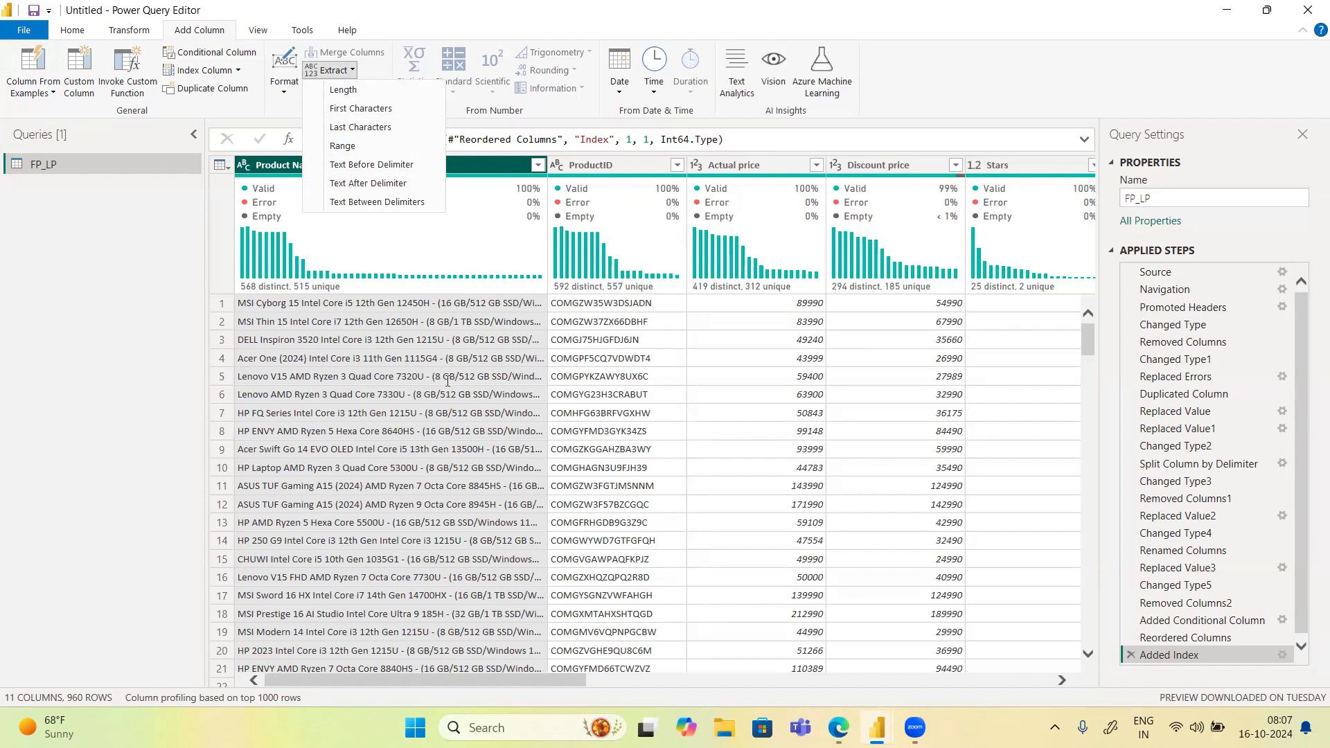
scroll(433, 403, "down", 3)
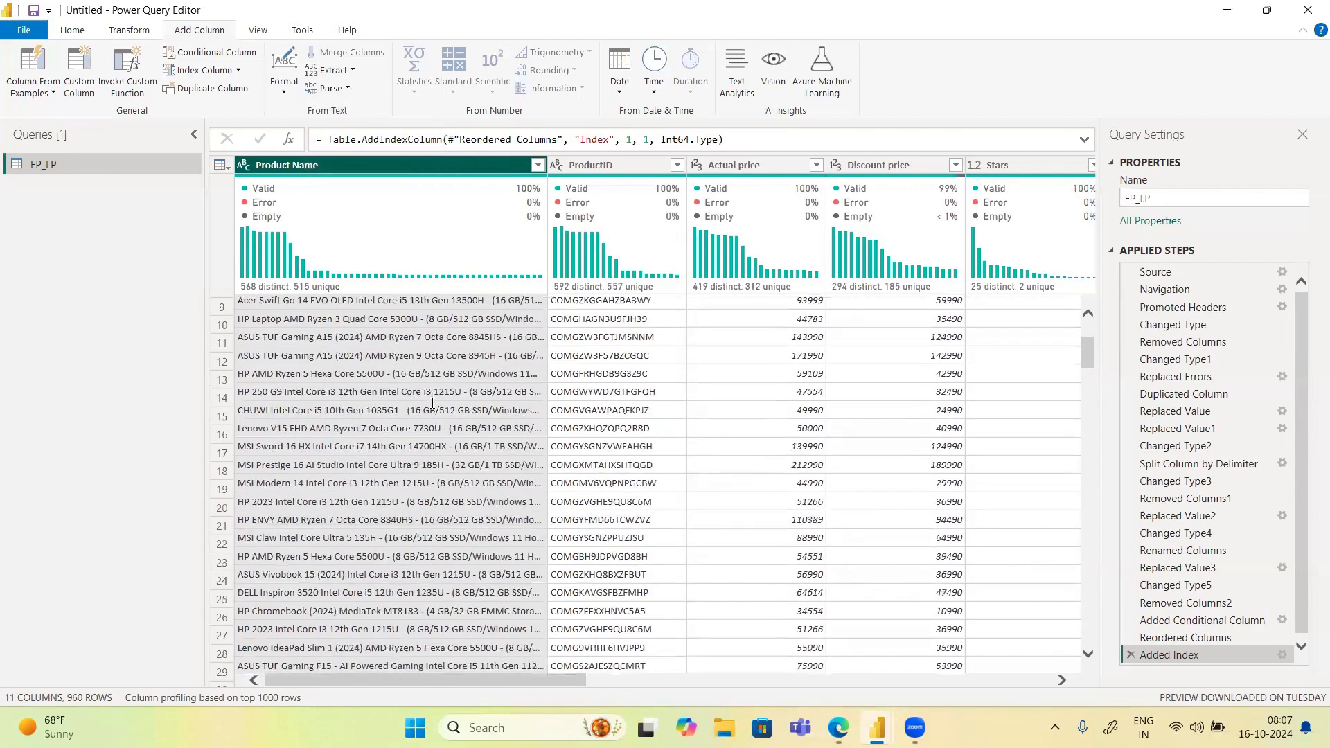
scroll(432, 403, "down", 5)
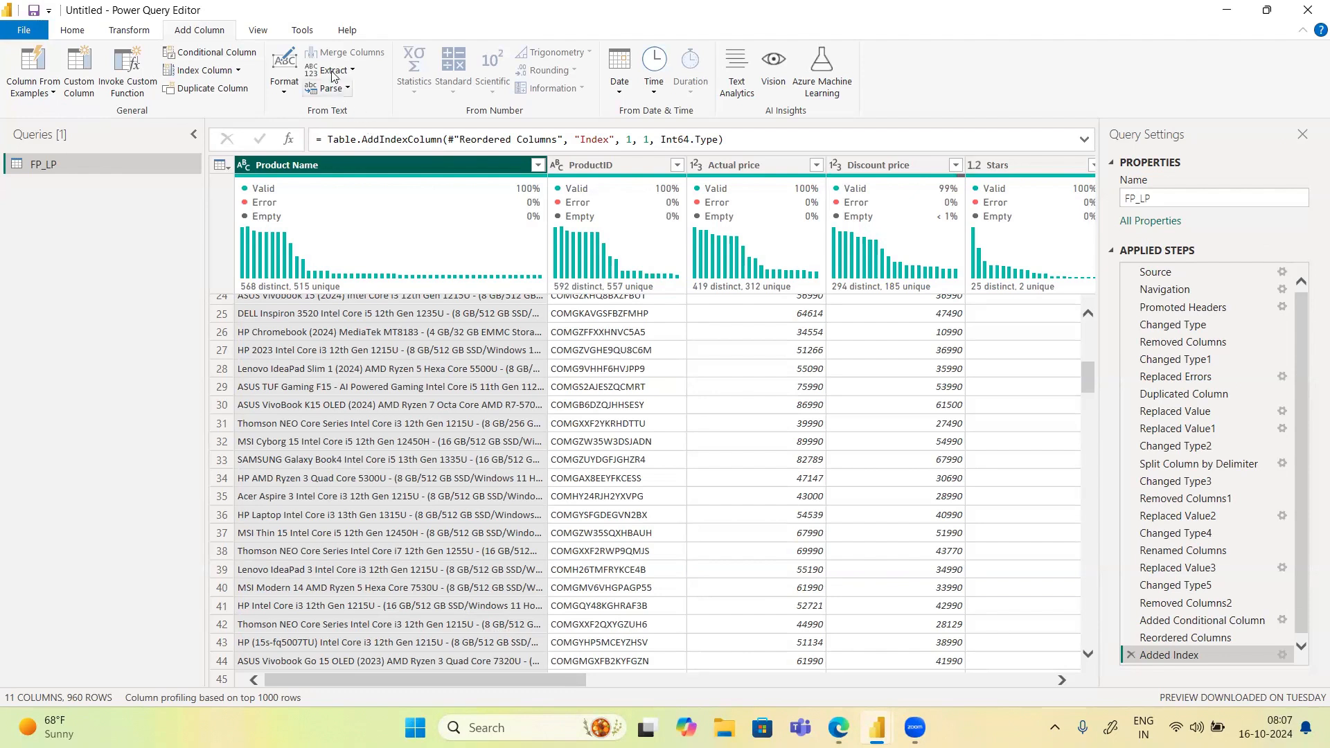
left_click(353, 72)
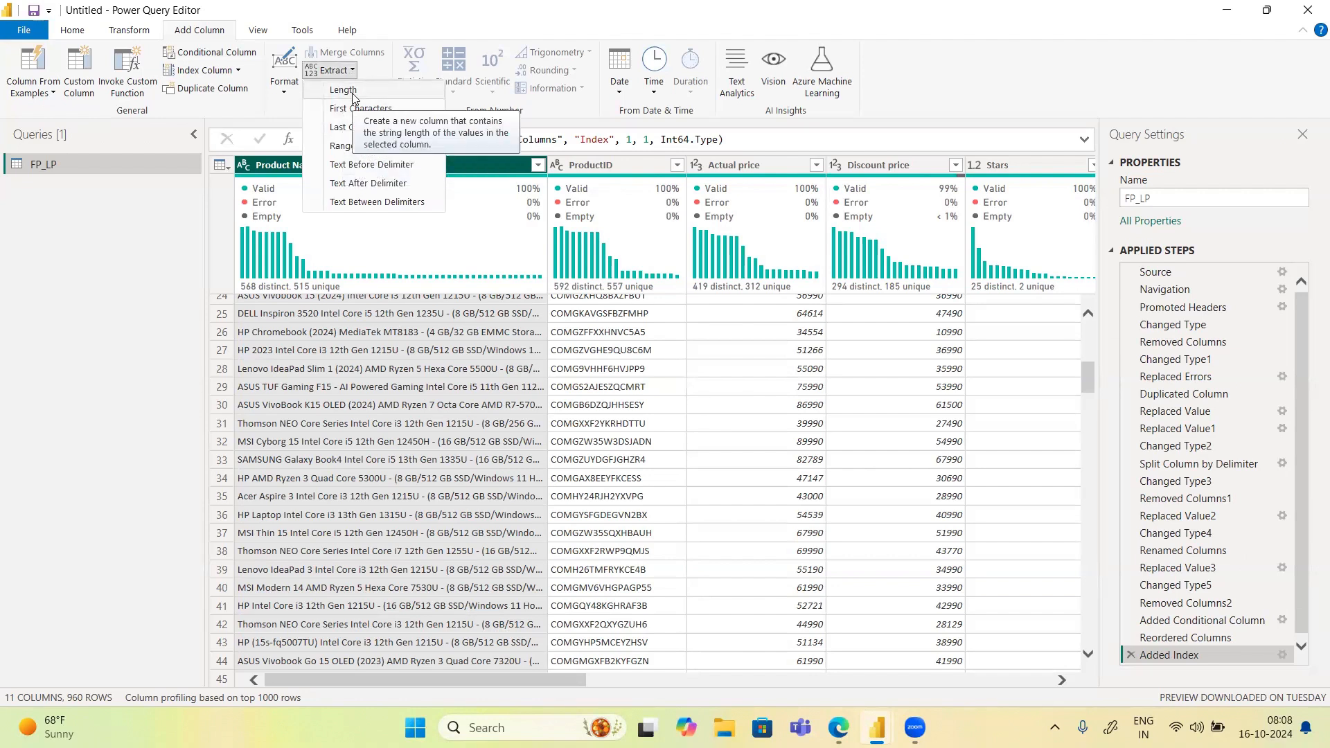
left_click(344, 90)
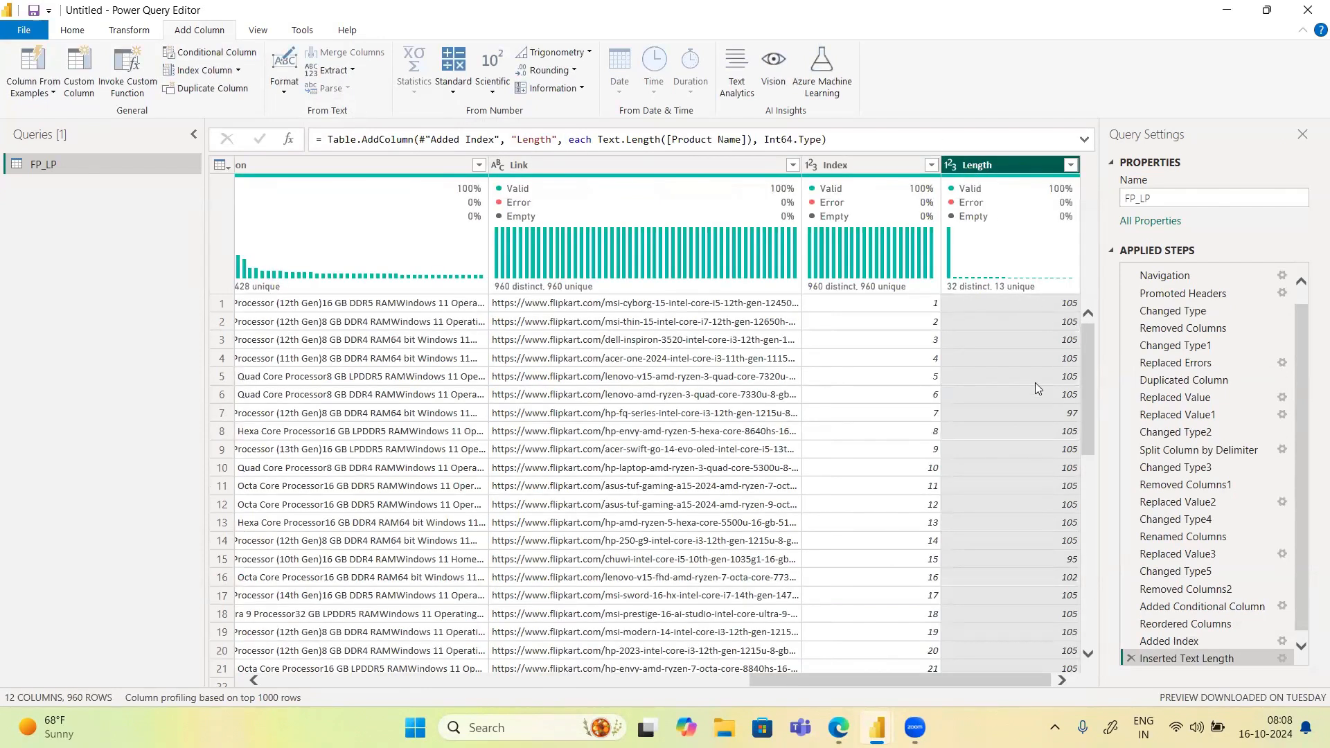
left_click_drag(1007, 680, 204, 629)
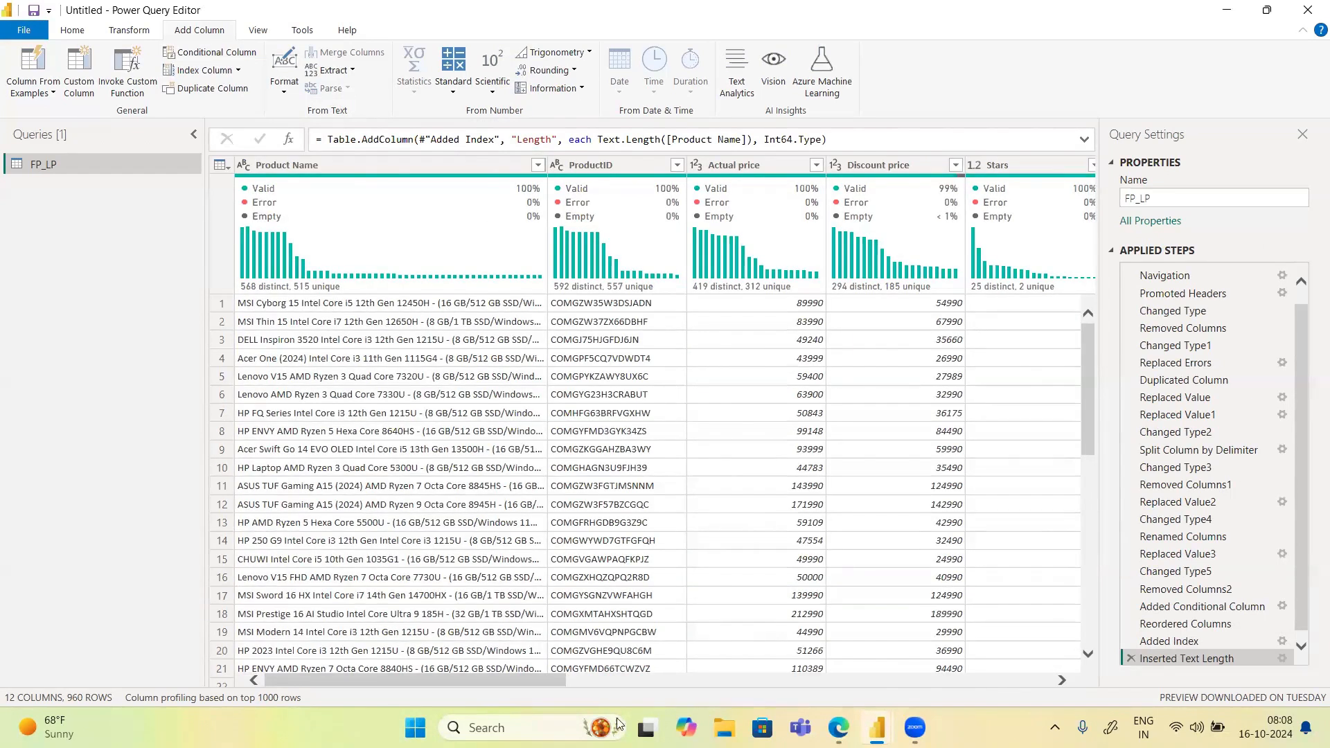
left_click_drag(533, 680, 1156, 661)
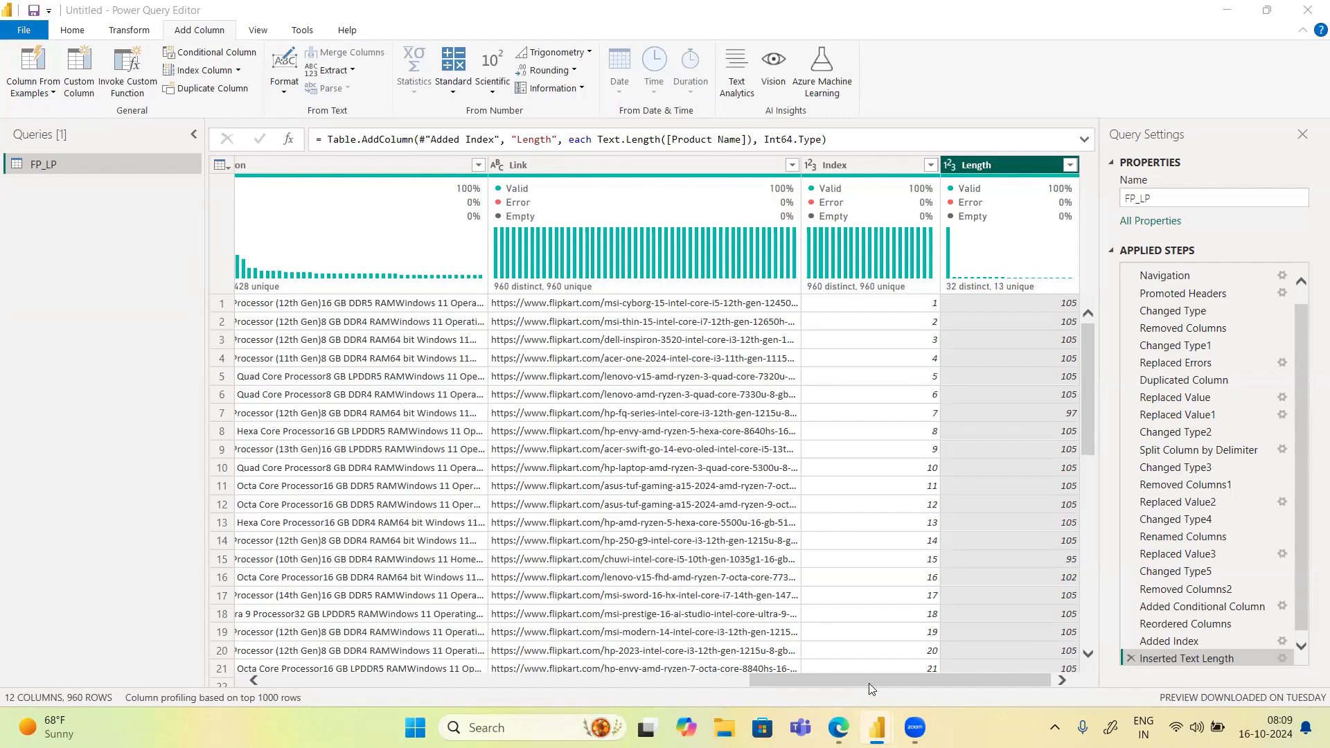
Add a column with the first 4 characters of Product Name and check its values down the rows
left_click_drag(871, 683, 388, 683)
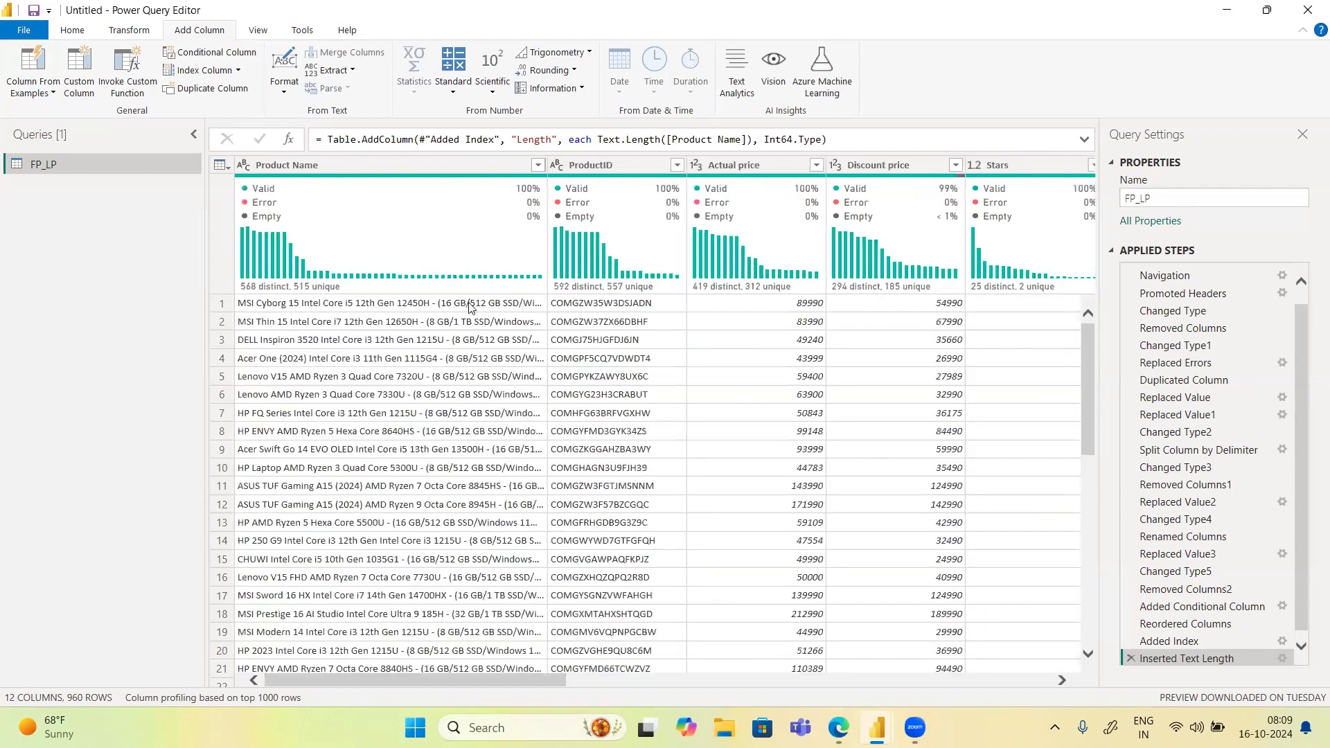
left_click(414, 167)
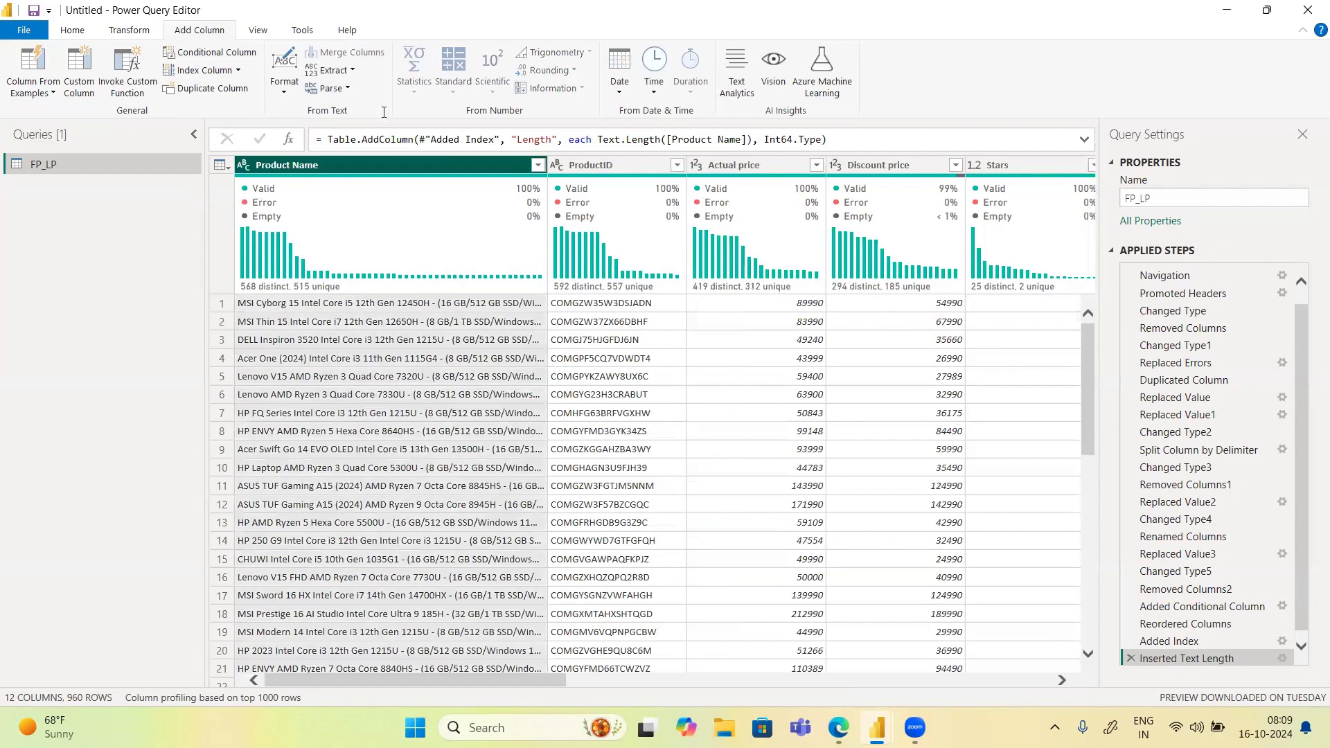
left_click(351, 70)
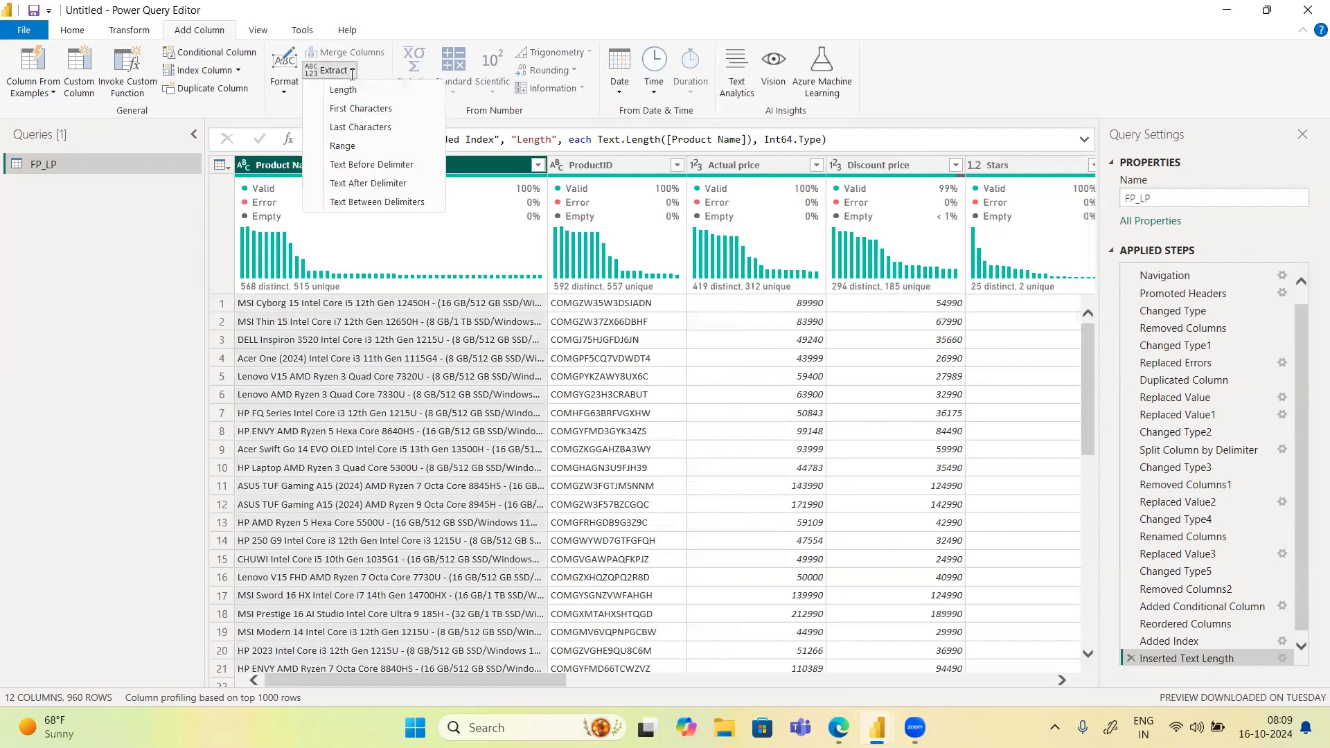
left_click(365, 109)
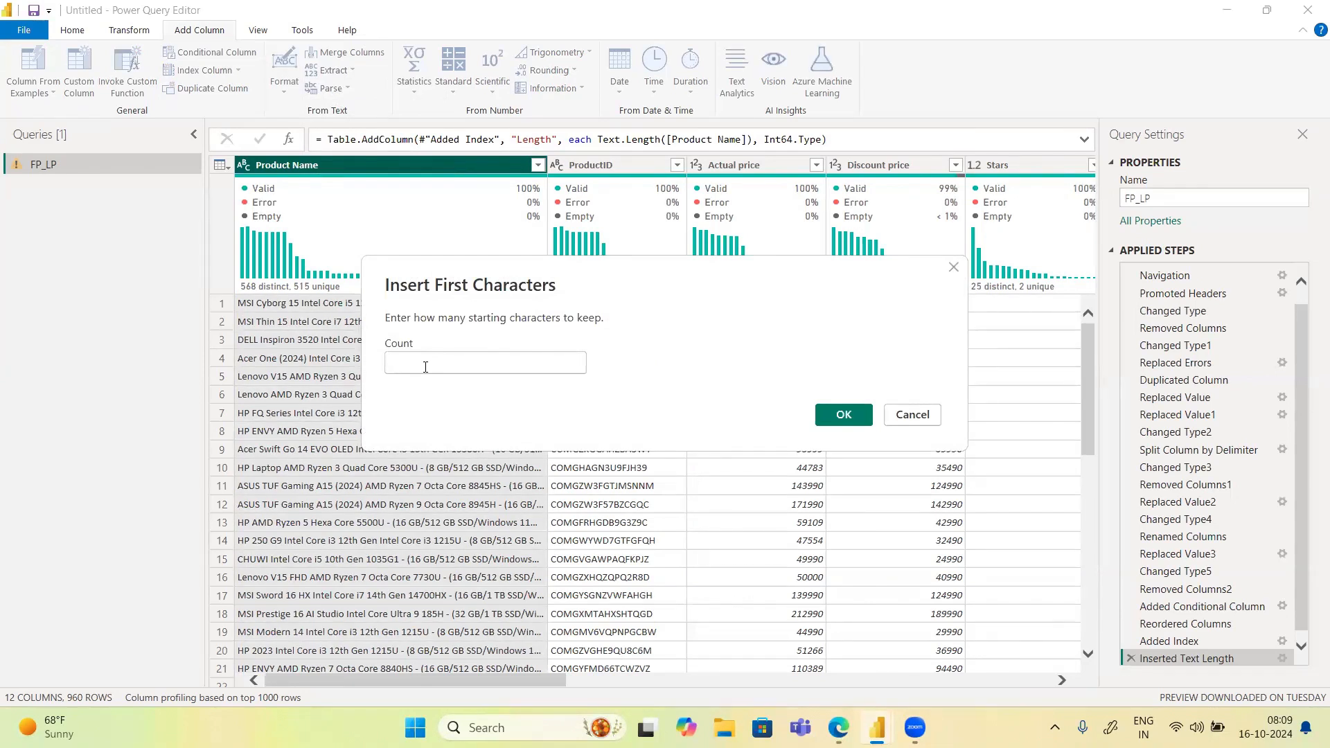
type("4")
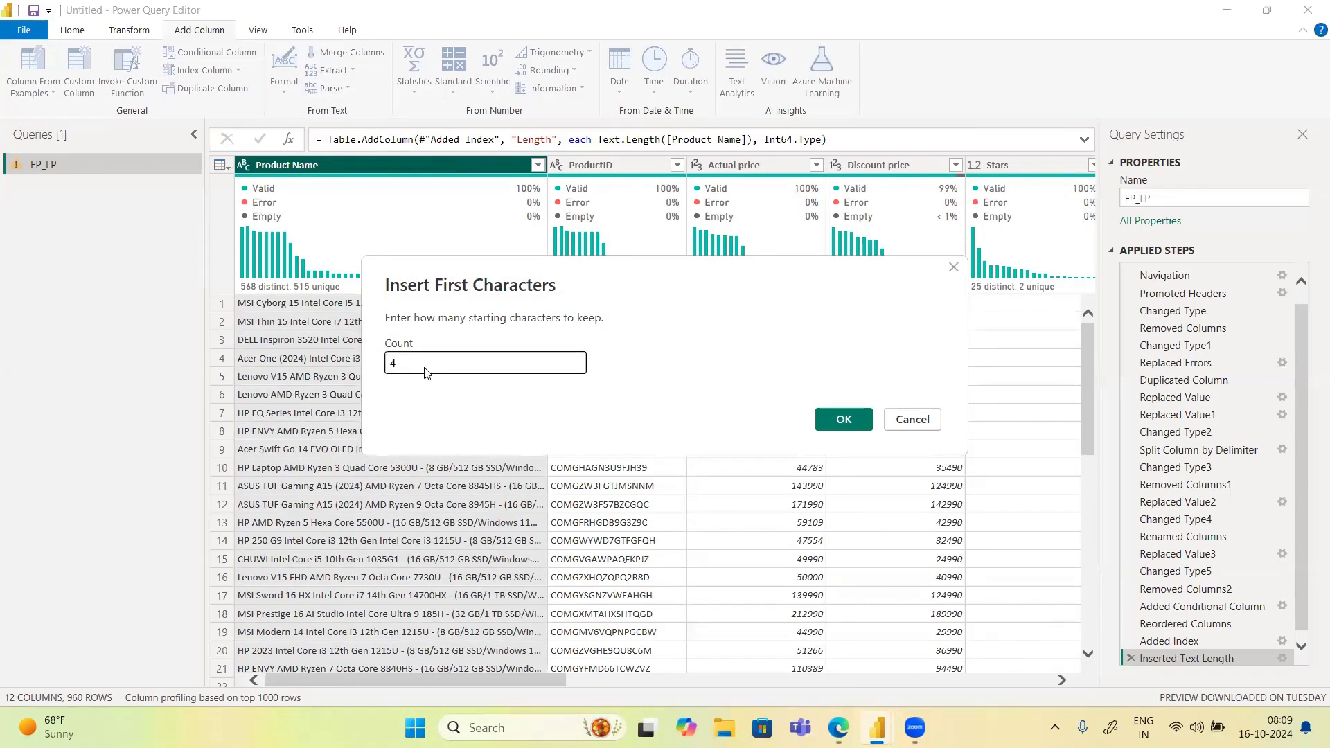
left_click(844, 420)
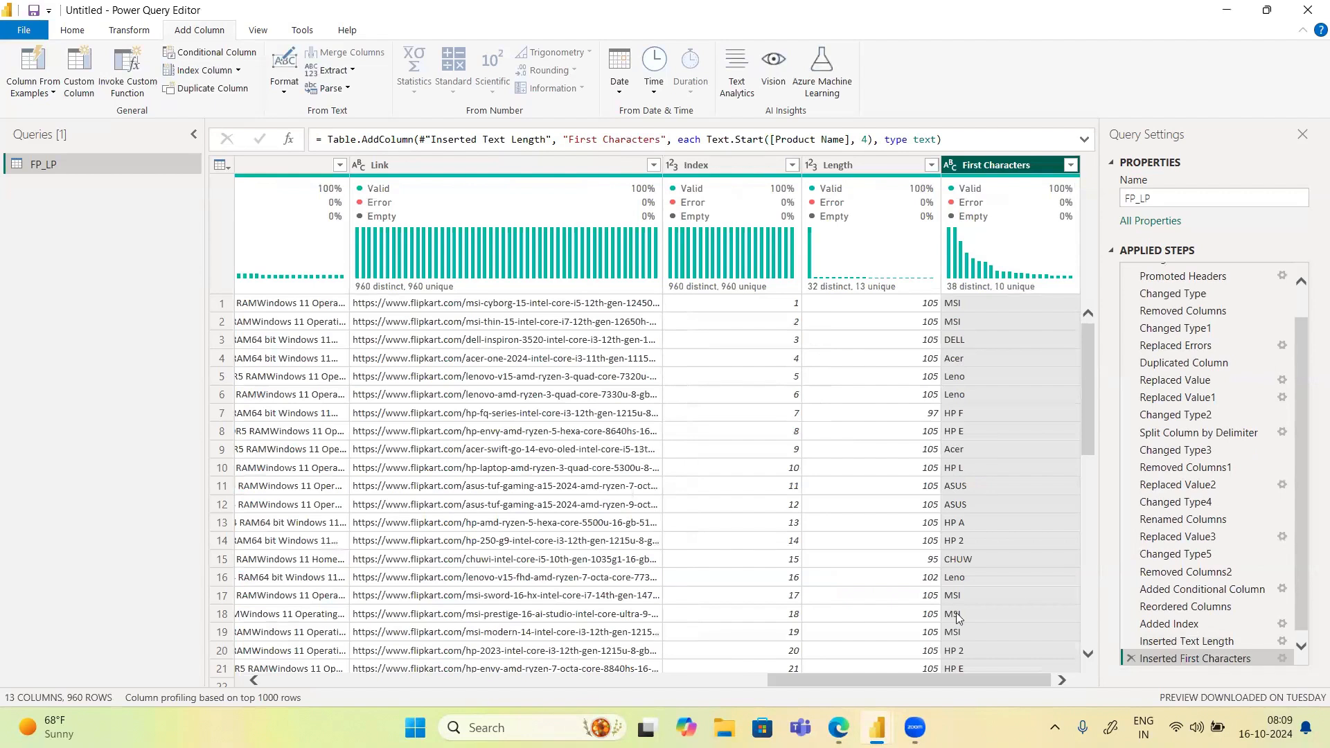
scroll(956, 615, "down", 15)
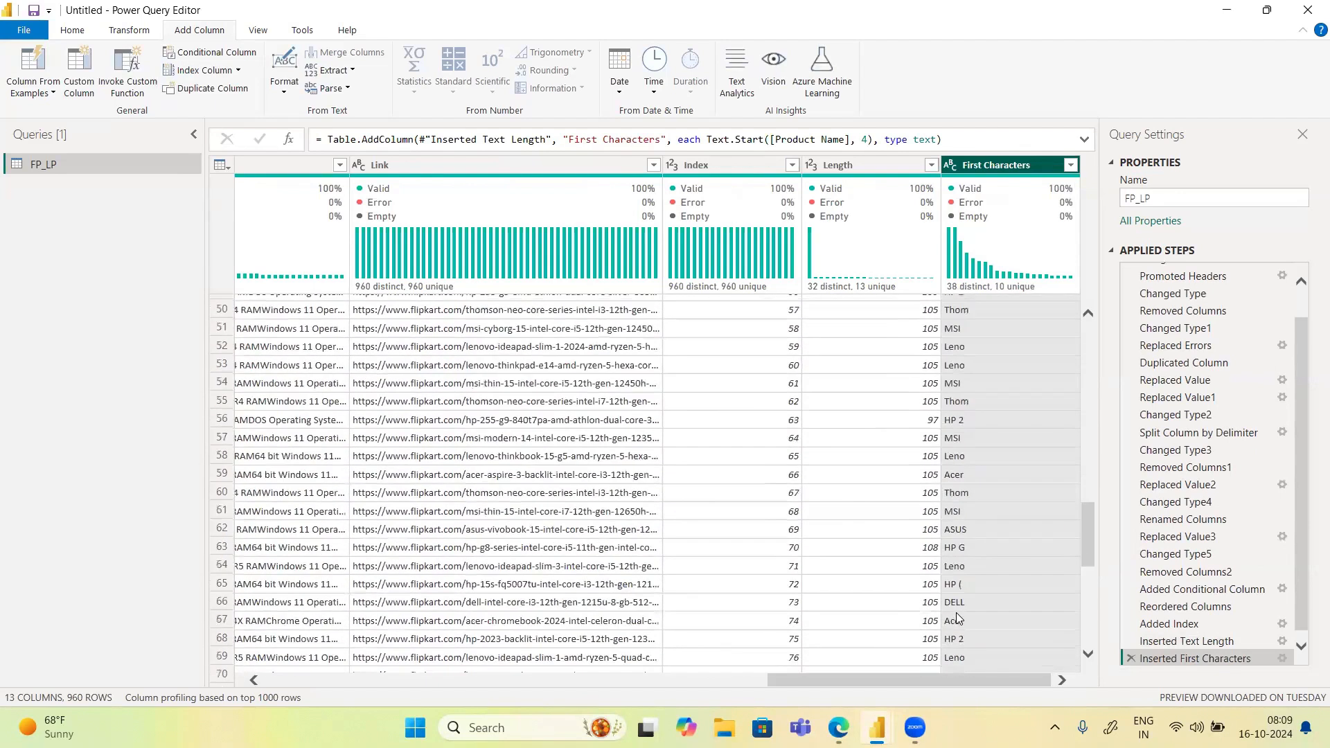
scroll(957, 618, "down", 8)
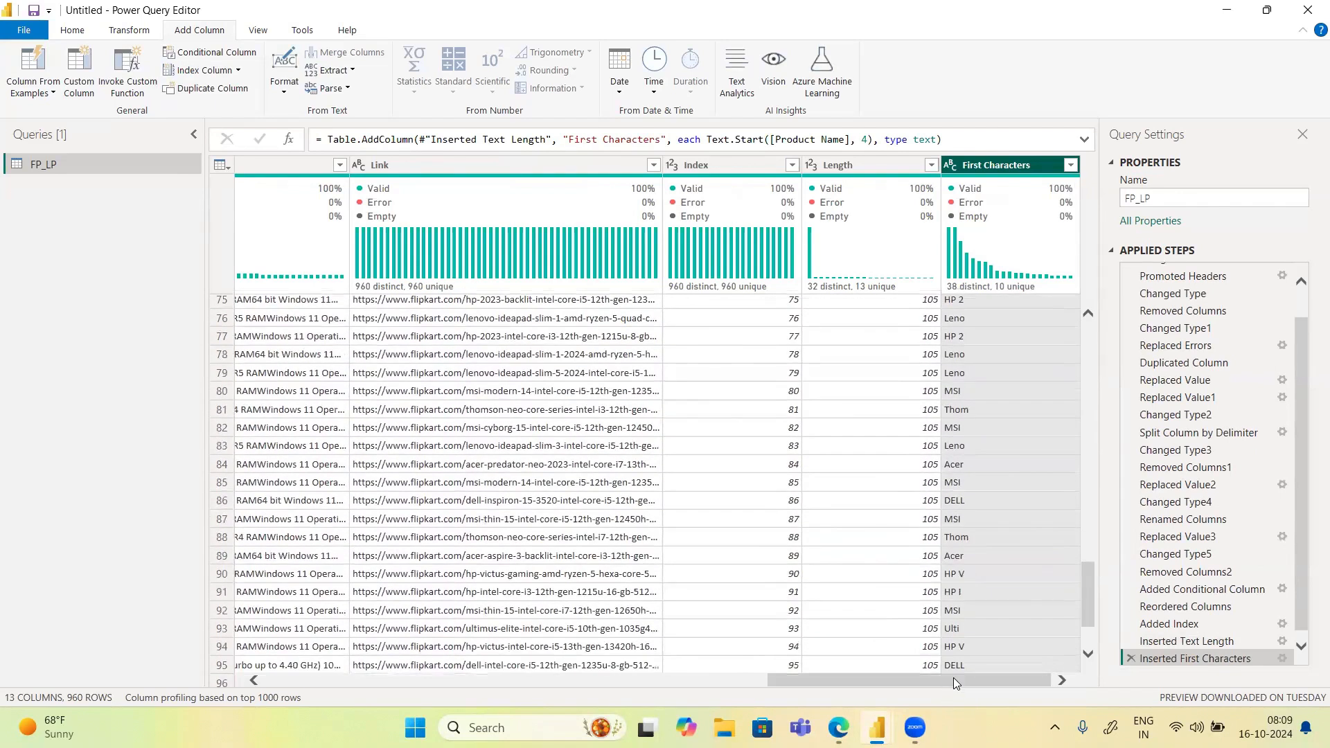
left_click_drag(954, 683, 430, 682)
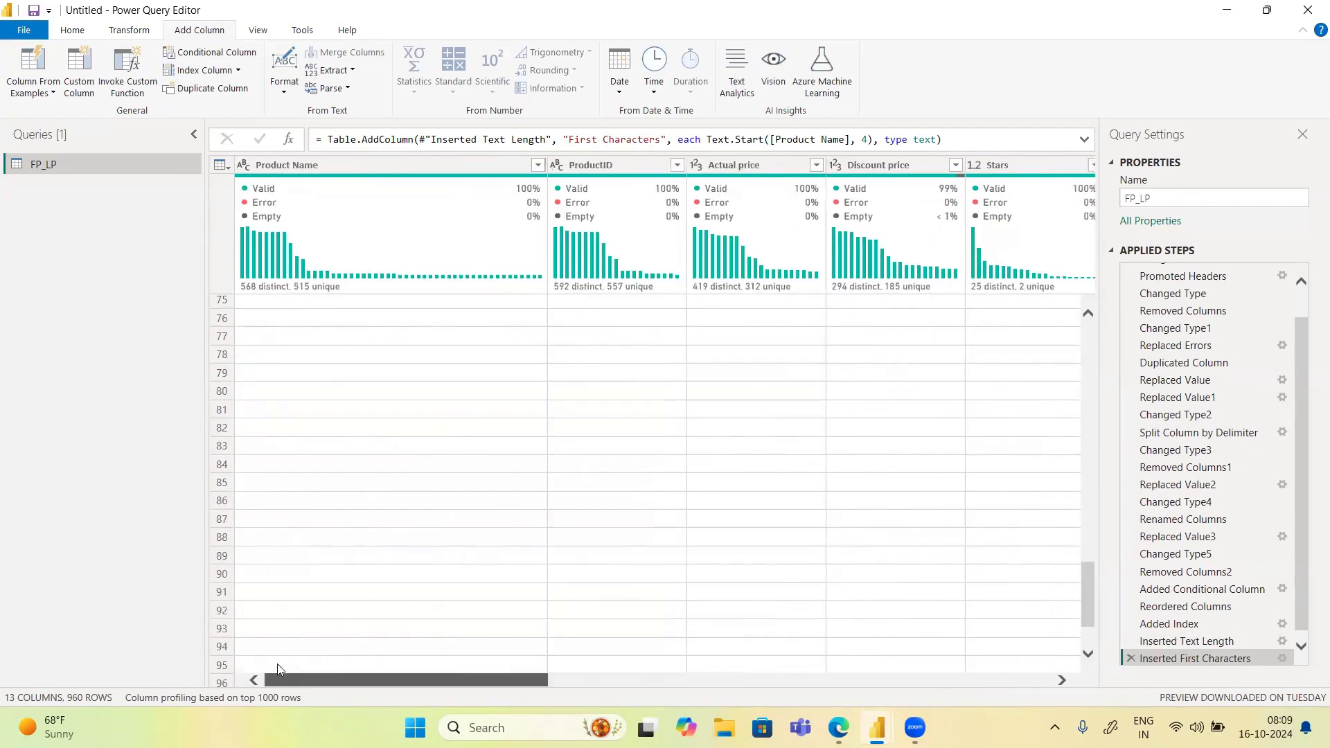
left_click(333, 70)
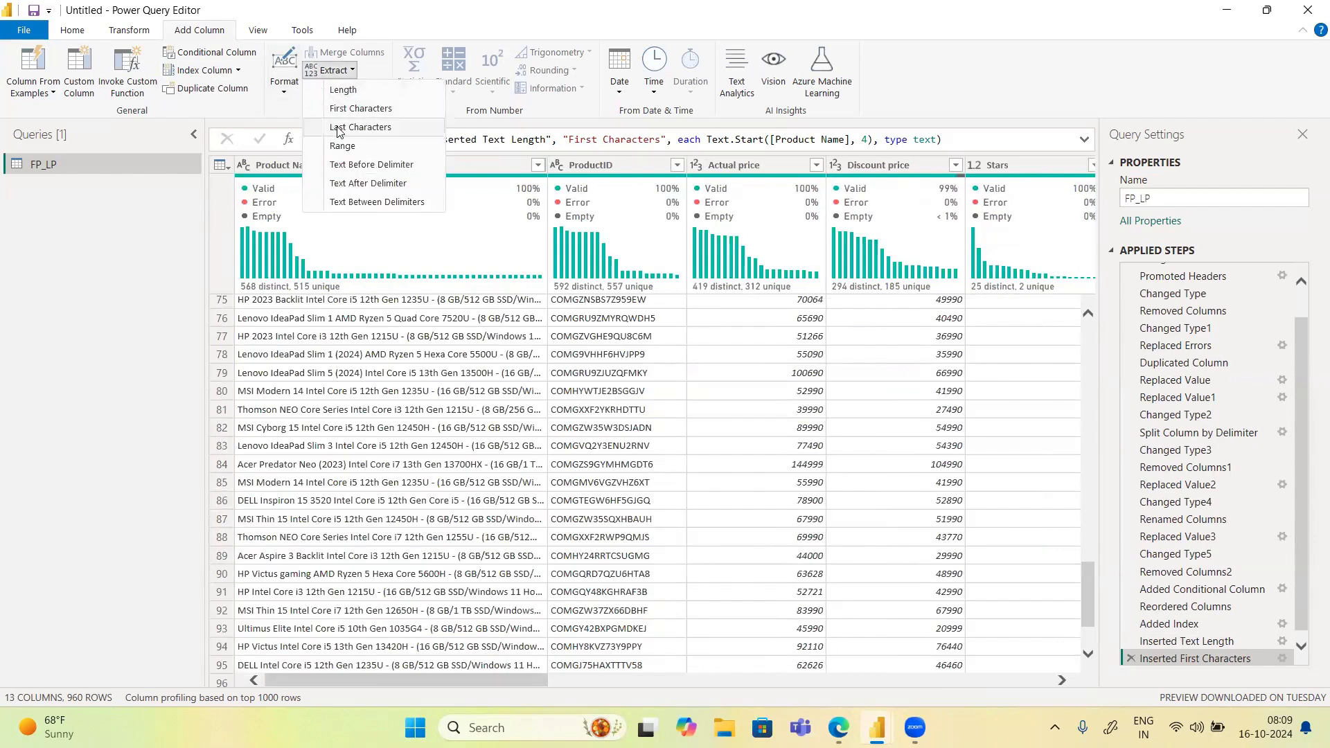
left_click(339, 129)
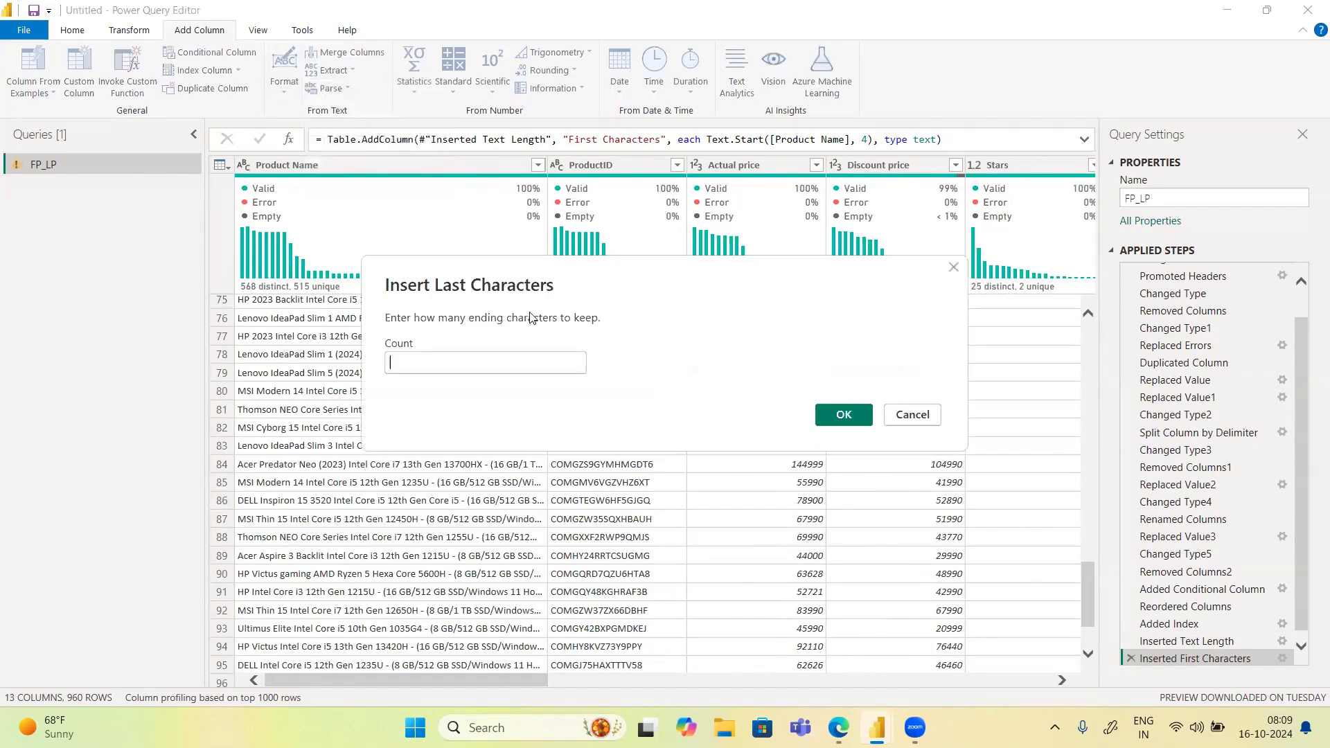
left_click(912, 414)
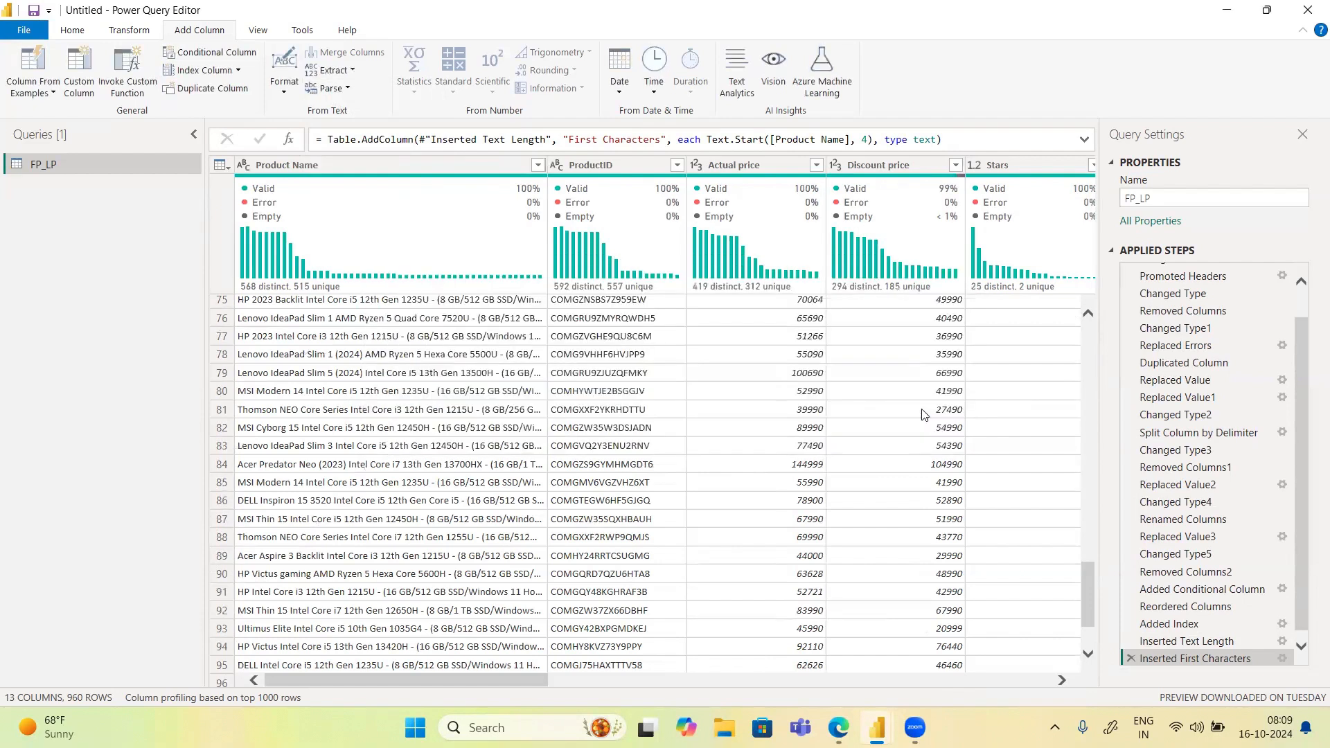
Extract a text range from the First Characters column into a new column with starting index 10 and 5 characters
left_click(347, 72)
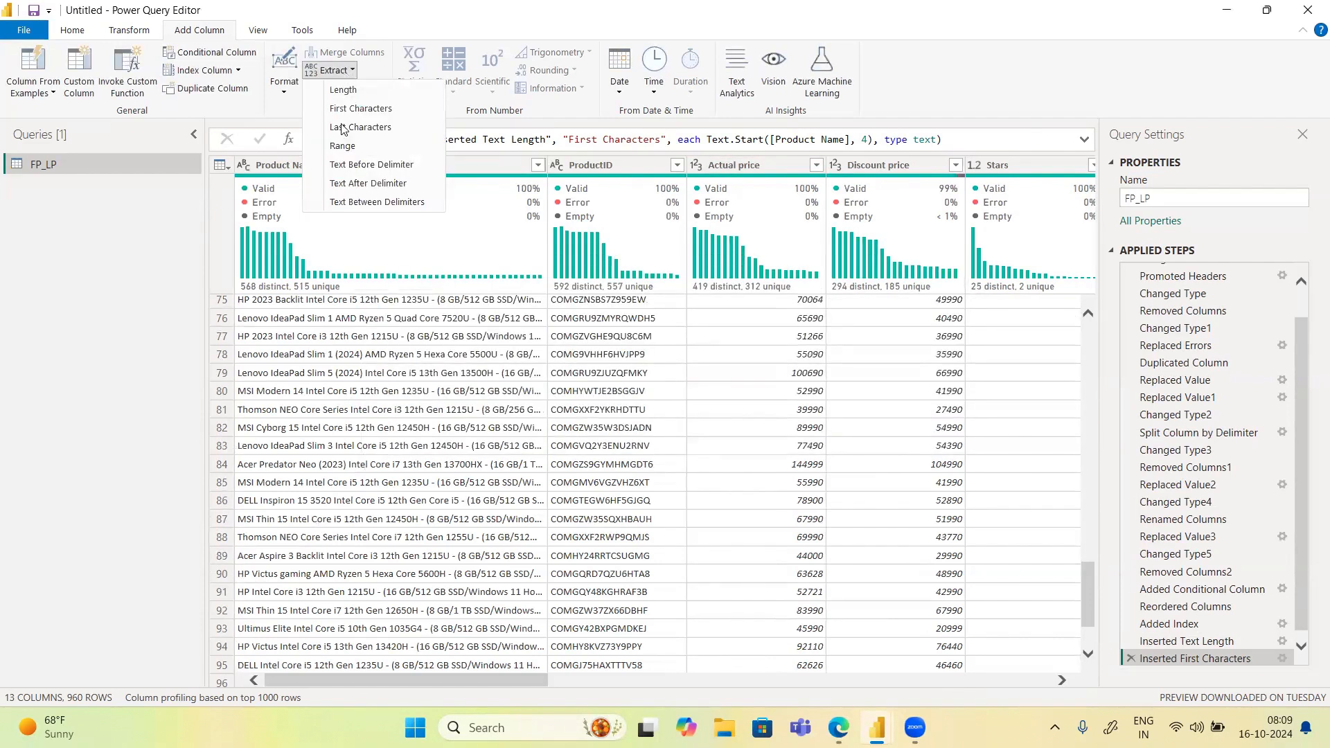
left_click(358, 147)
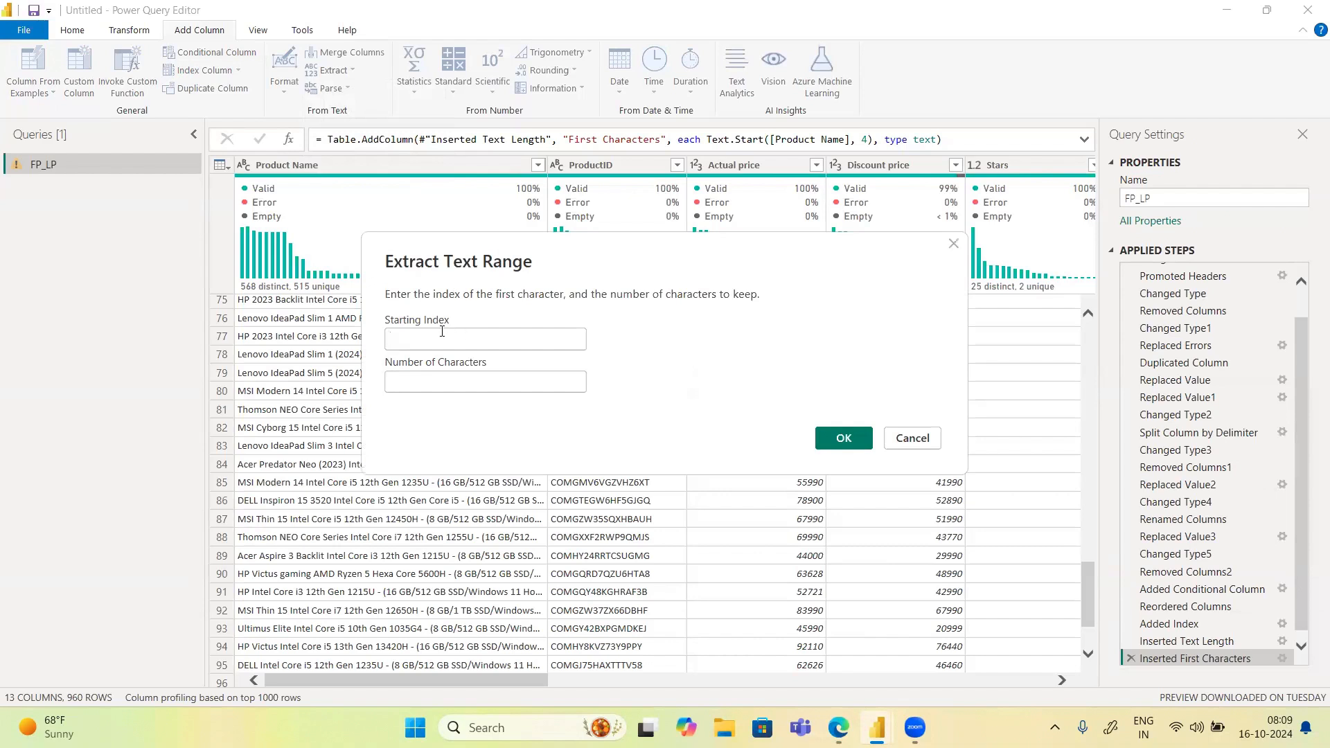
type("1")
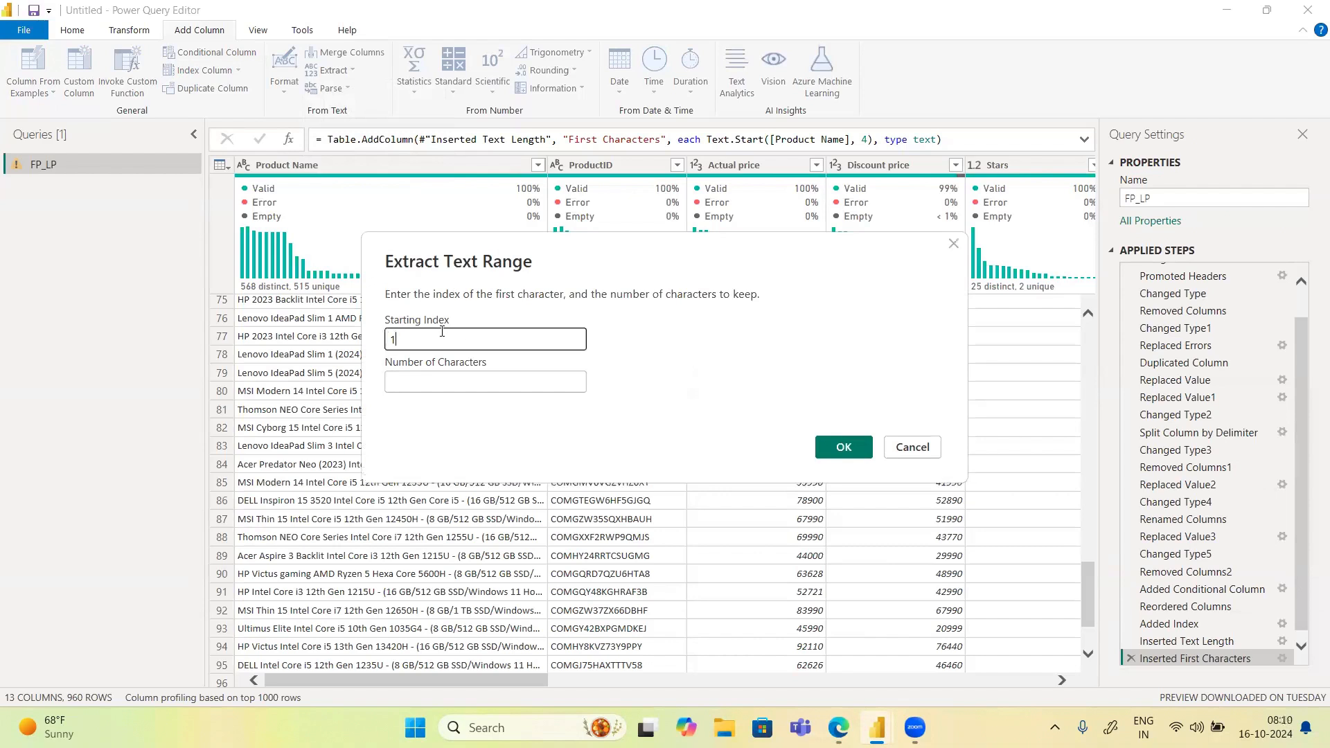
type("0")
left_click(414, 384)
type("5")
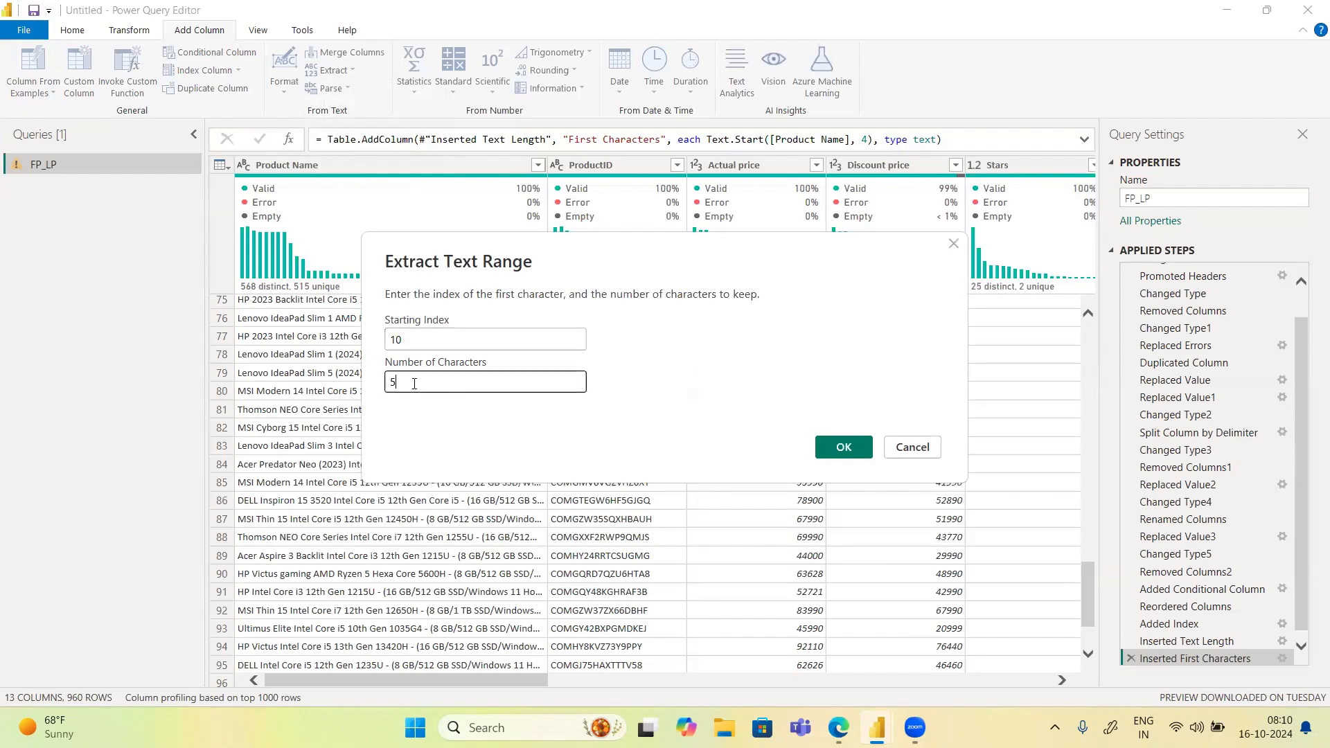
left_click(842, 447)
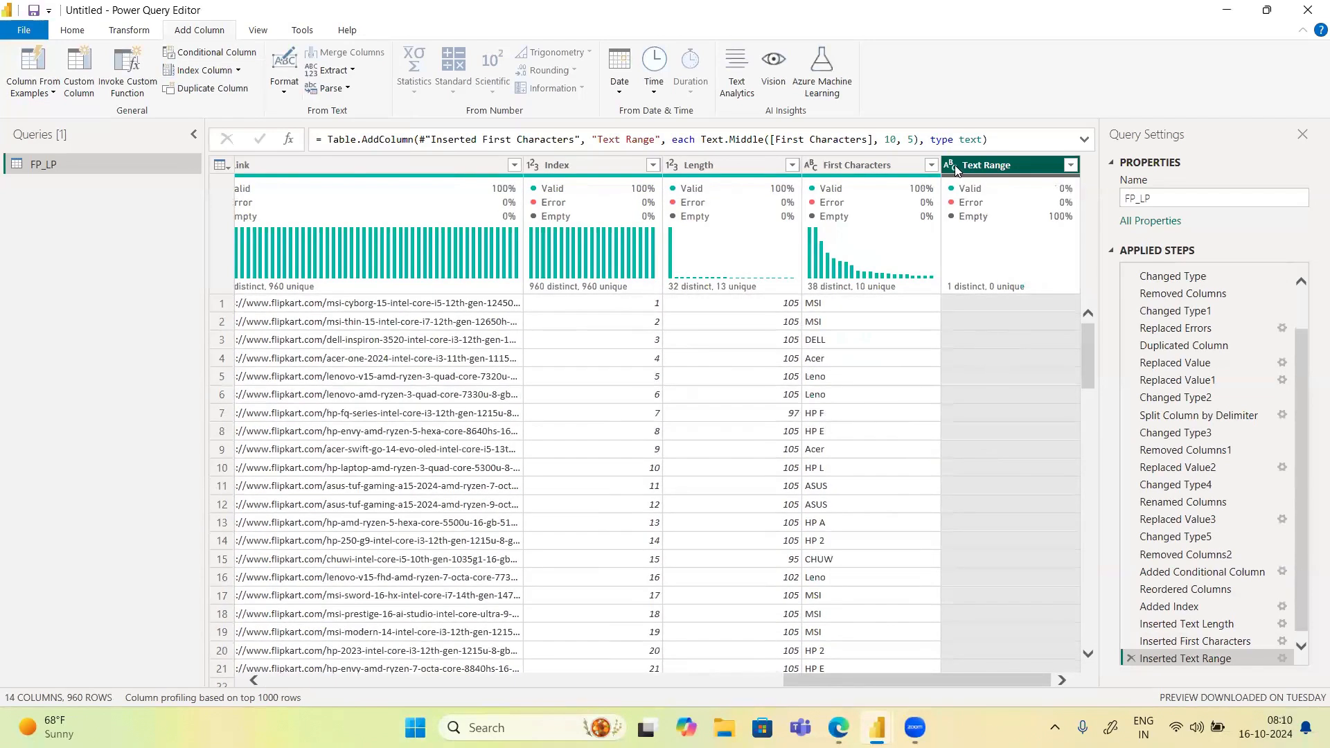
Extract a text range from the Text Range column into a new column with starting index 0 and 5 characters
left_click(331, 70)
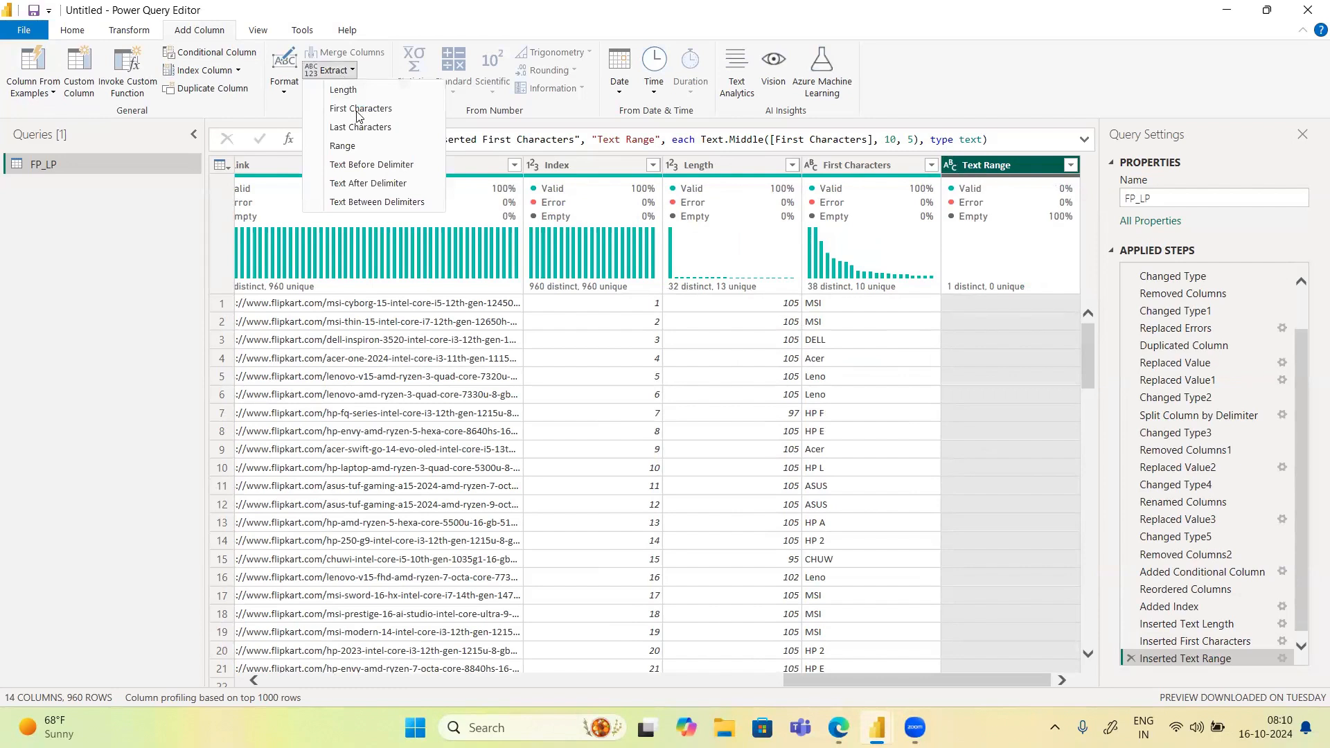
left_click(352, 146)
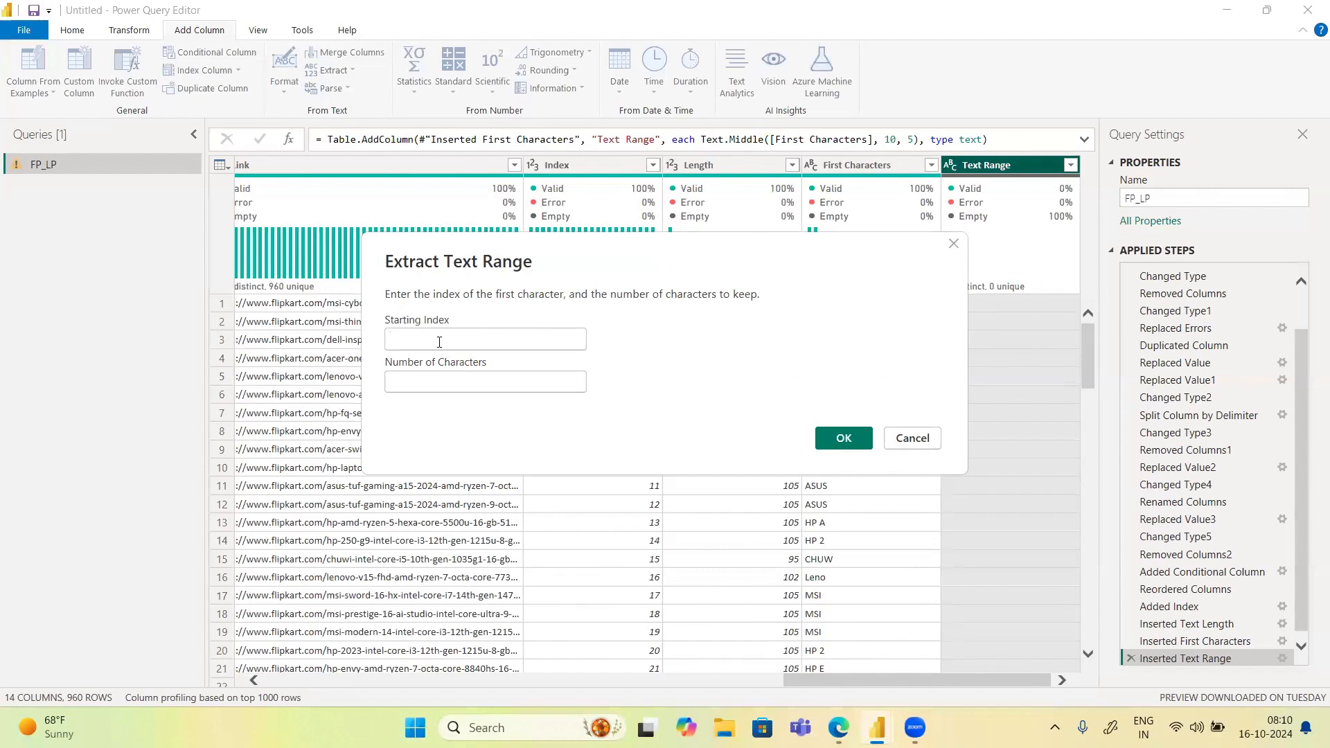
type("0")
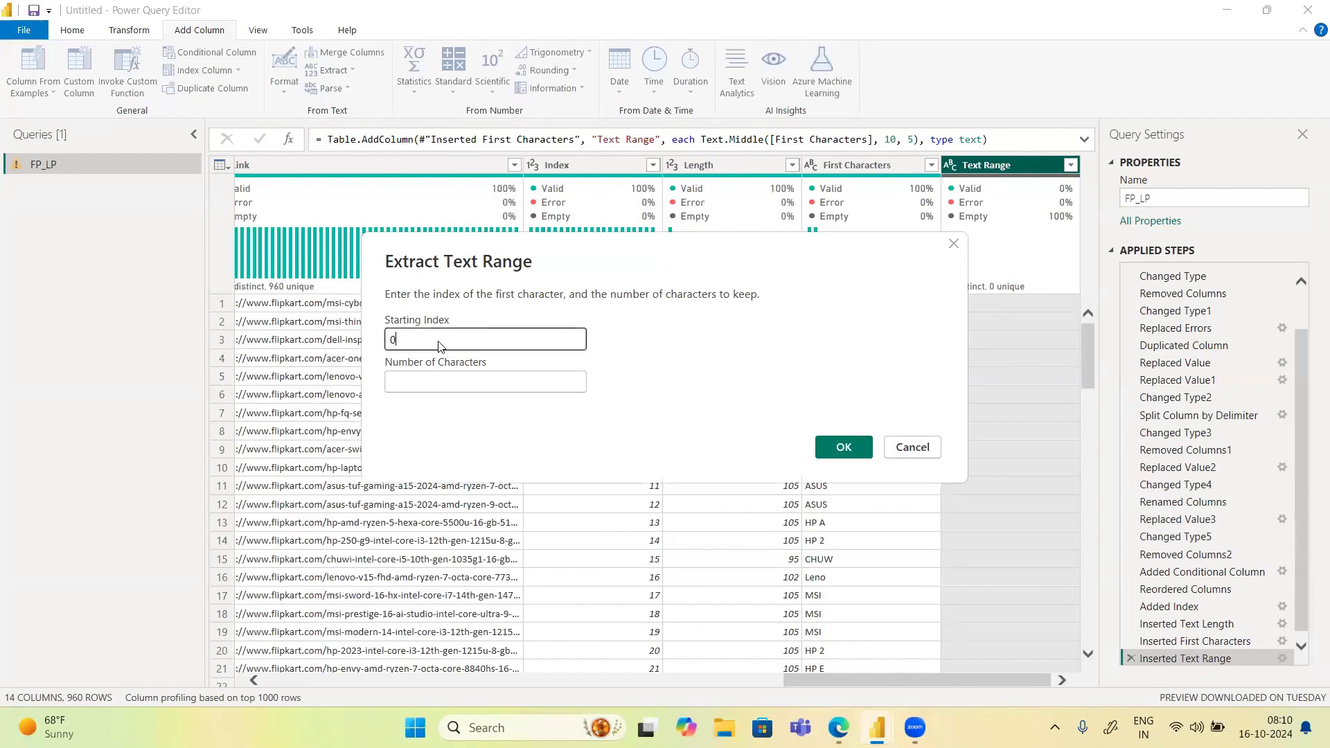
left_click(418, 381)
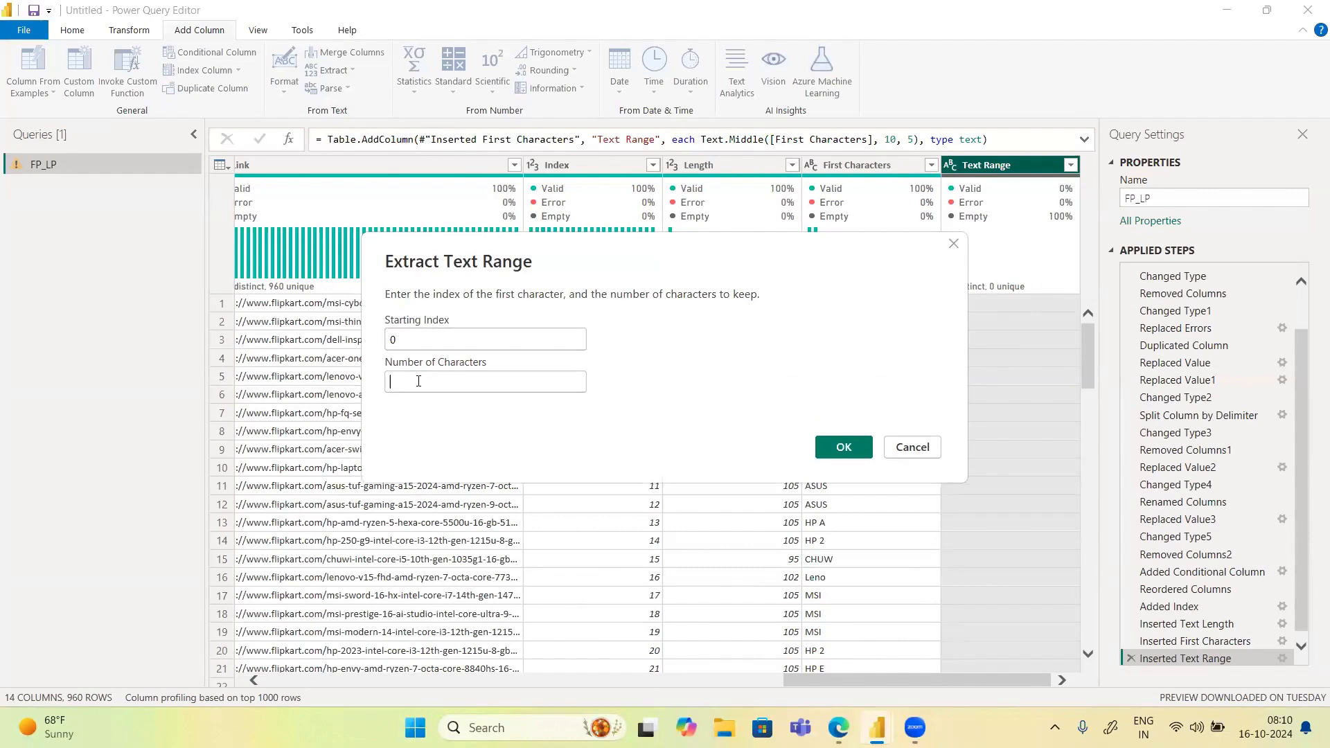
type("5")
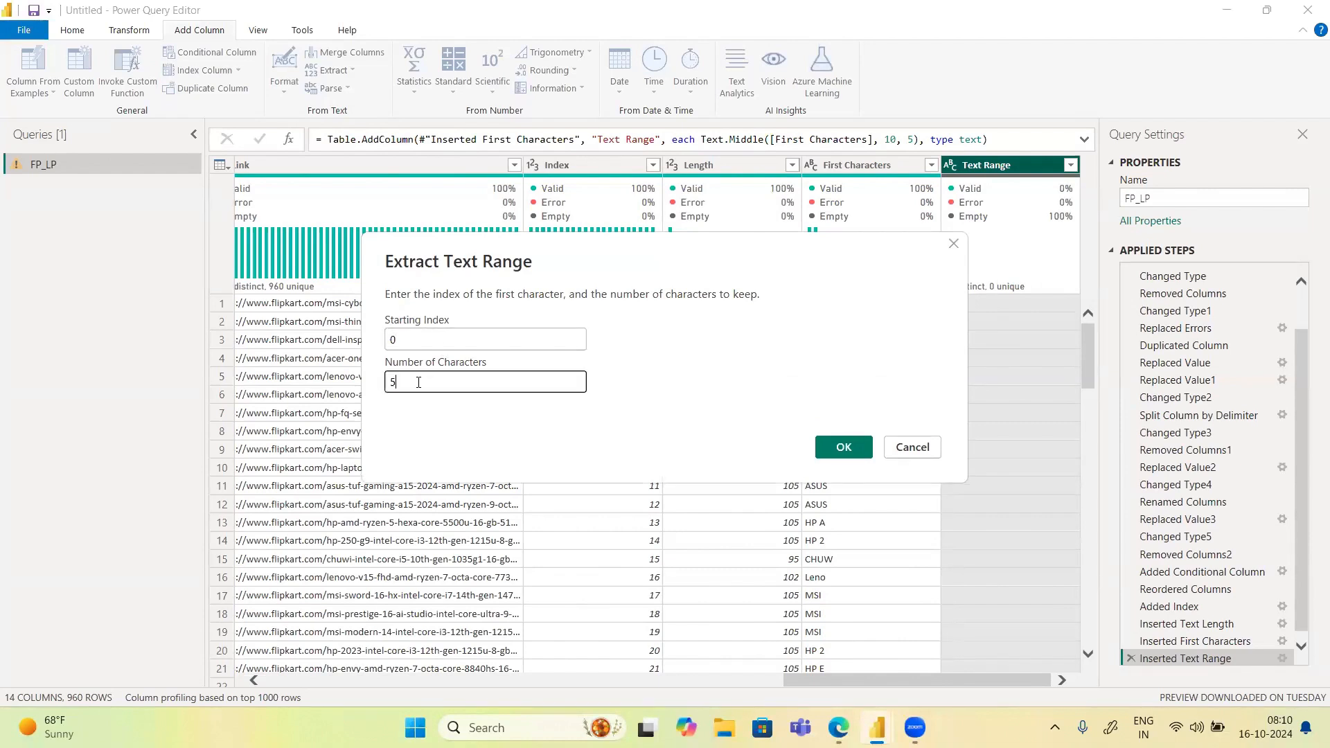
left_click(848, 451)
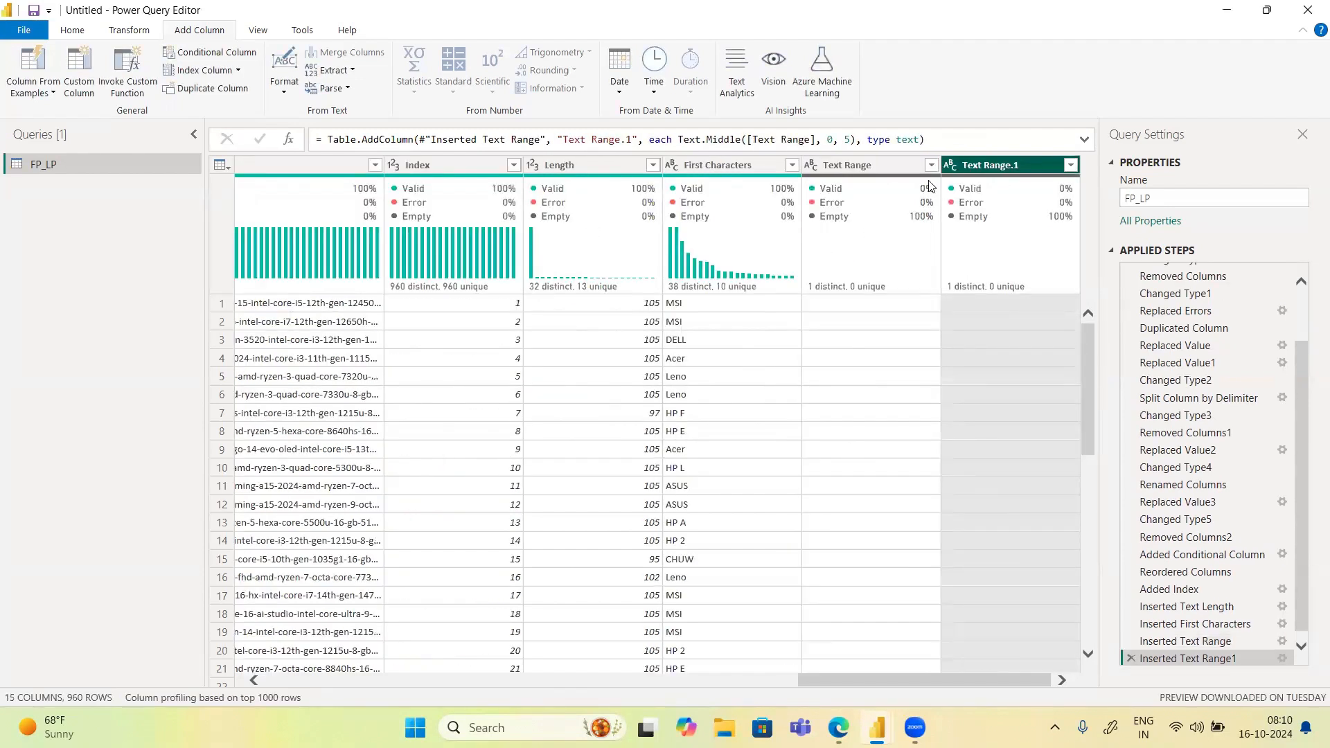
Delete the Text Range and Text Range.1 columns
left_click(881, 175)
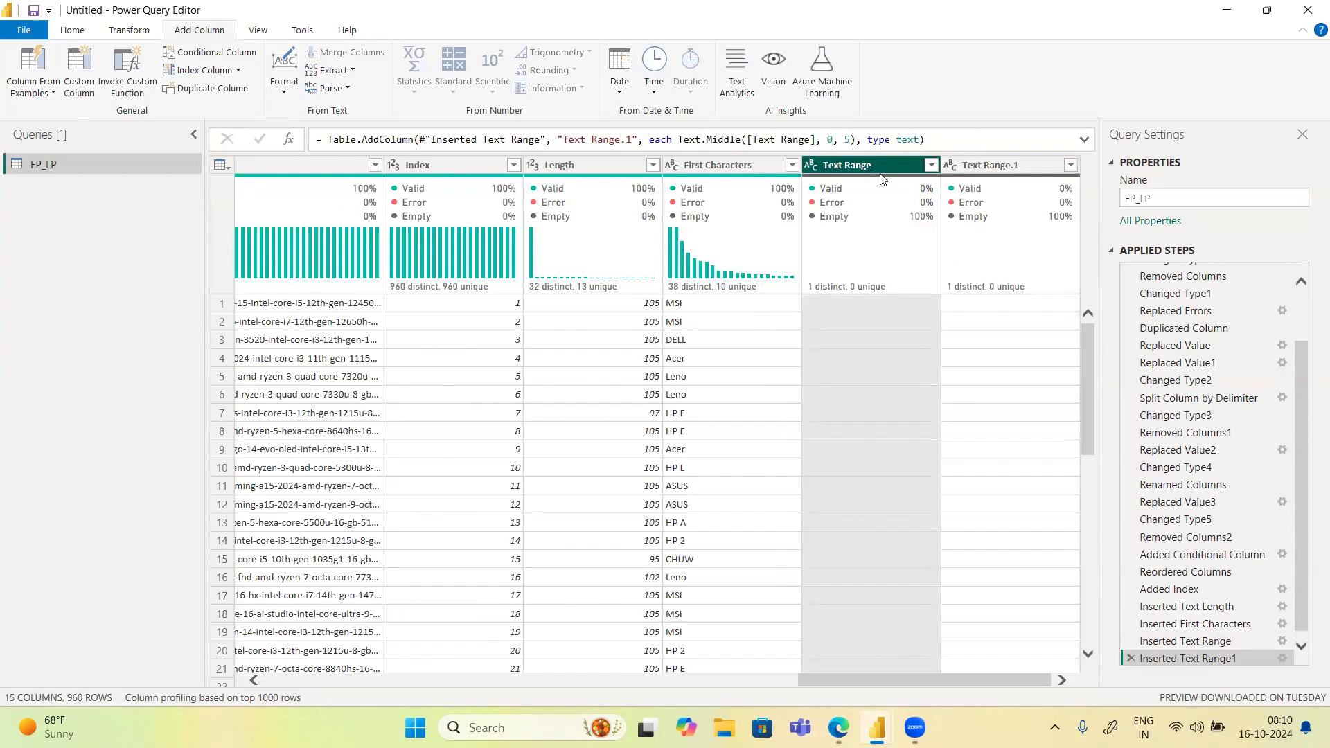
key("Delete")
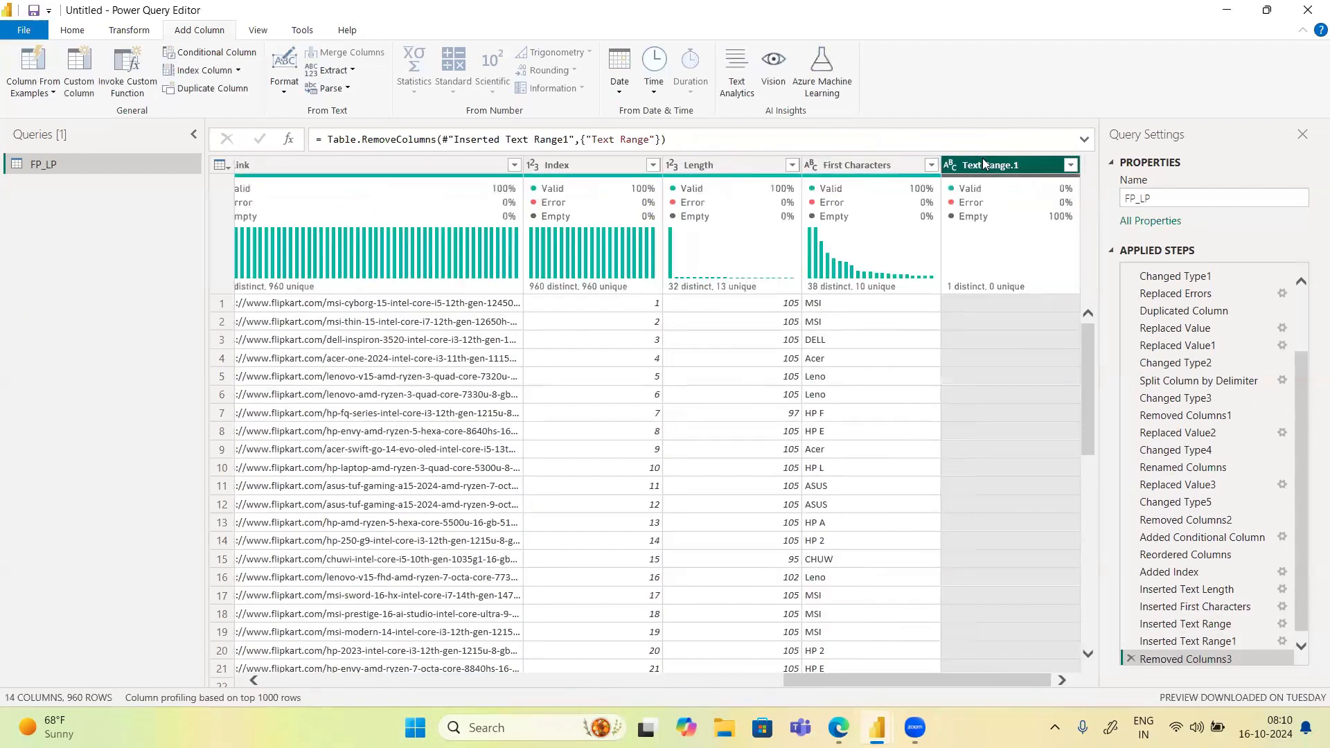
key("Delete")
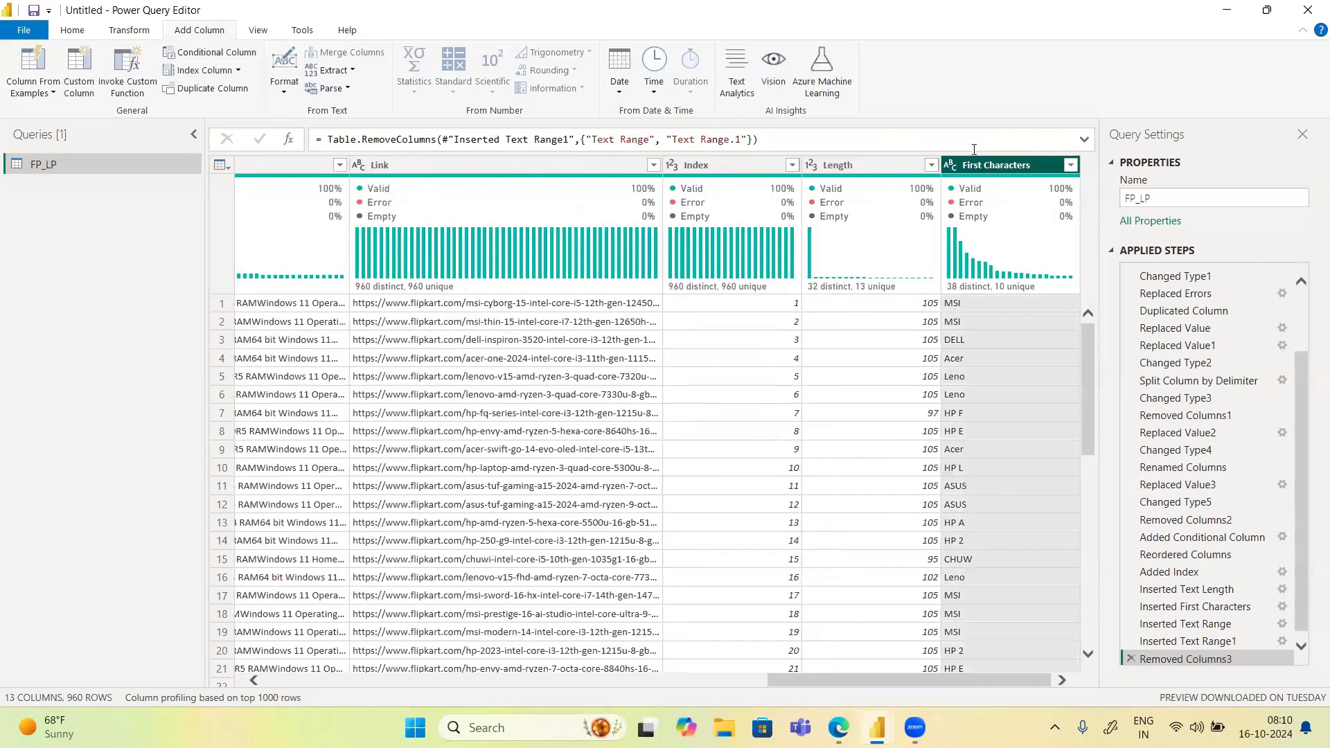
Start adding a column that extracts the text before a delimiter
left_click(331, 70)
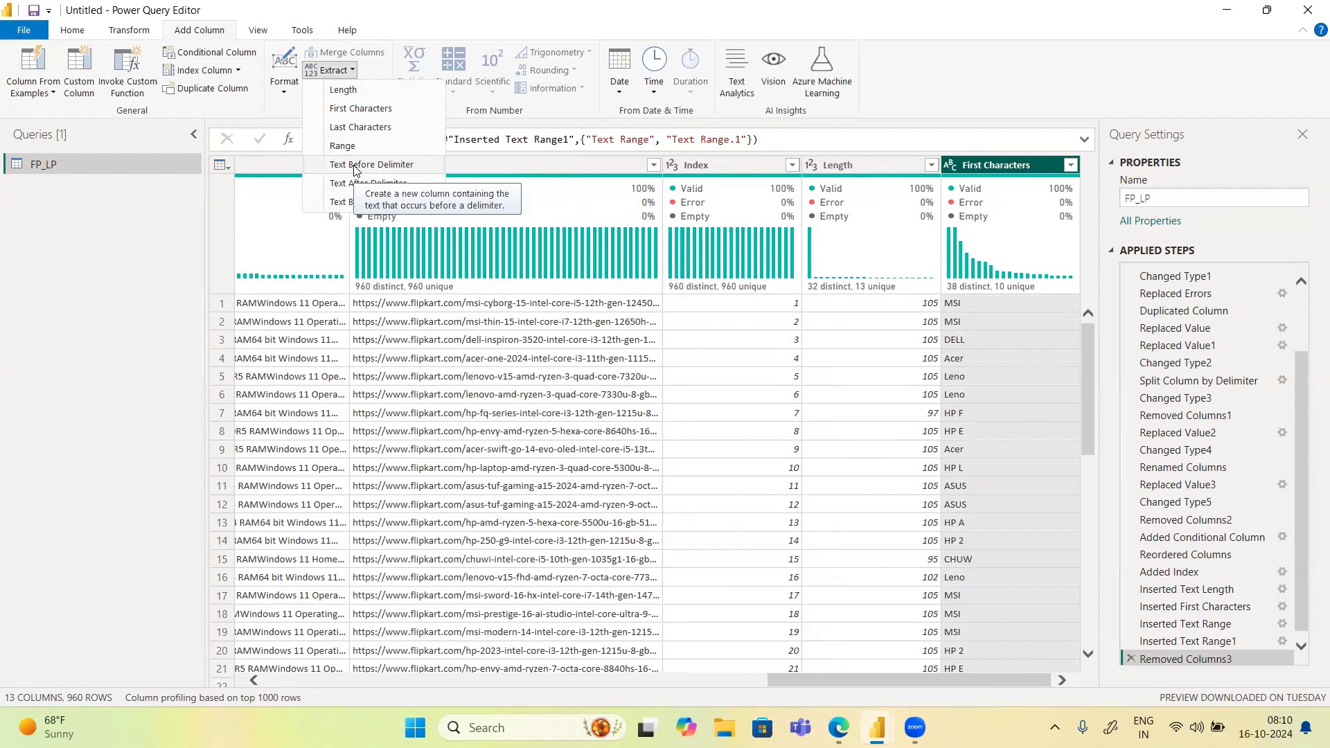
Add a column extracting the text before "(" from the selected First Characters column, scanning from the start with 0 delimiters skipped
left_click(814, 681)
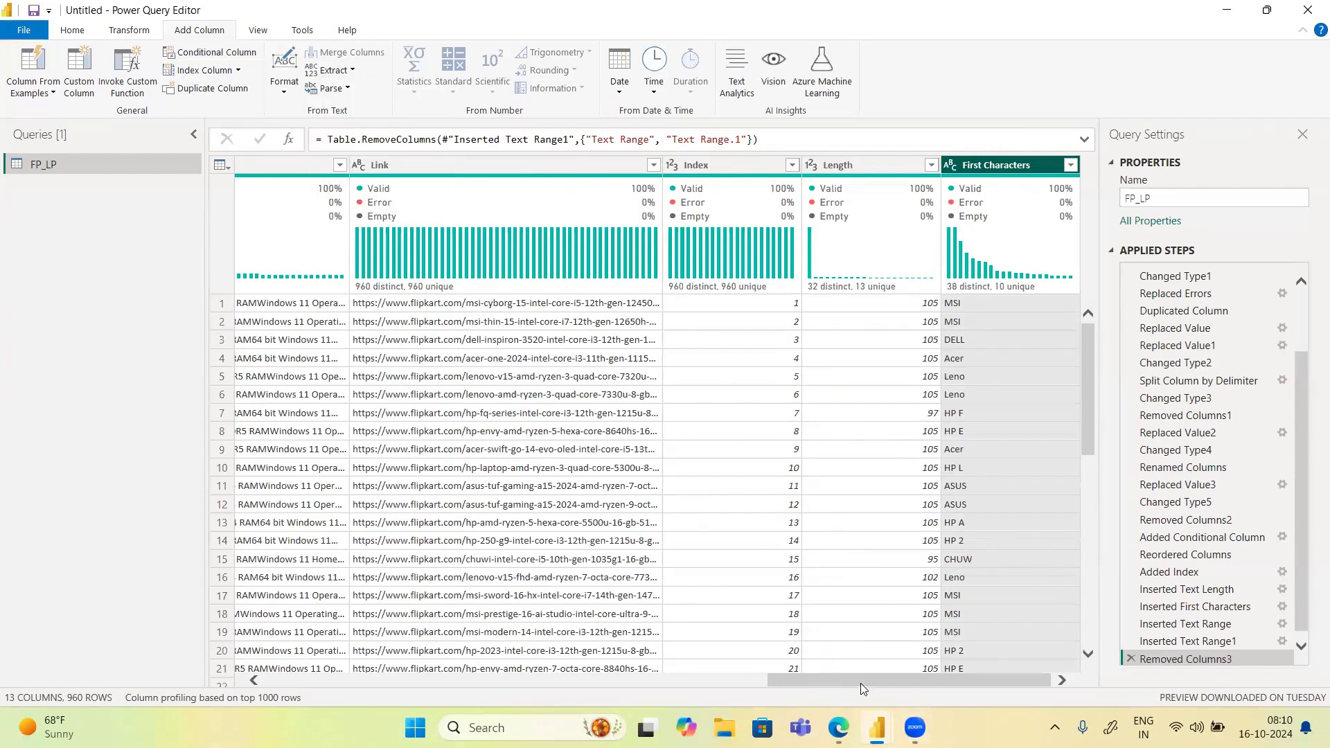
left_click_drag(860, 683, 459, 707)
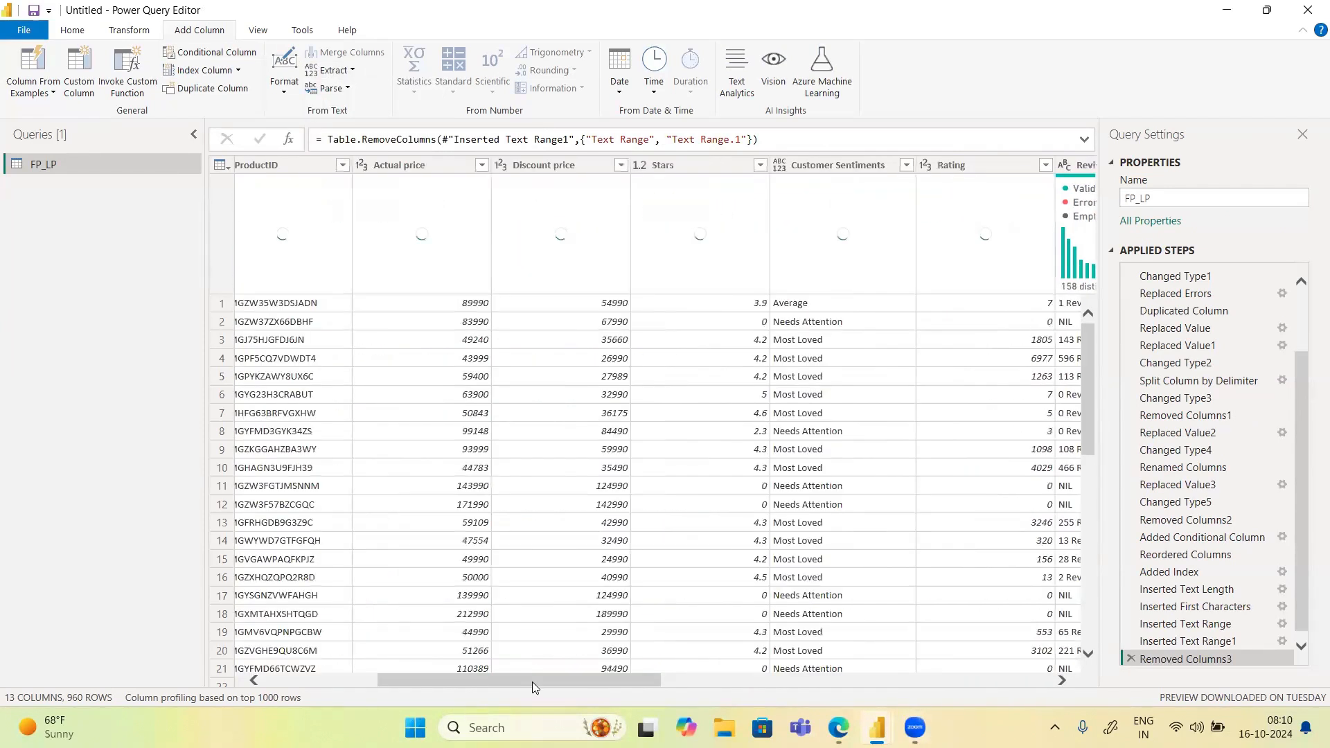
left_click(253, 680)
left_click(288, 676)
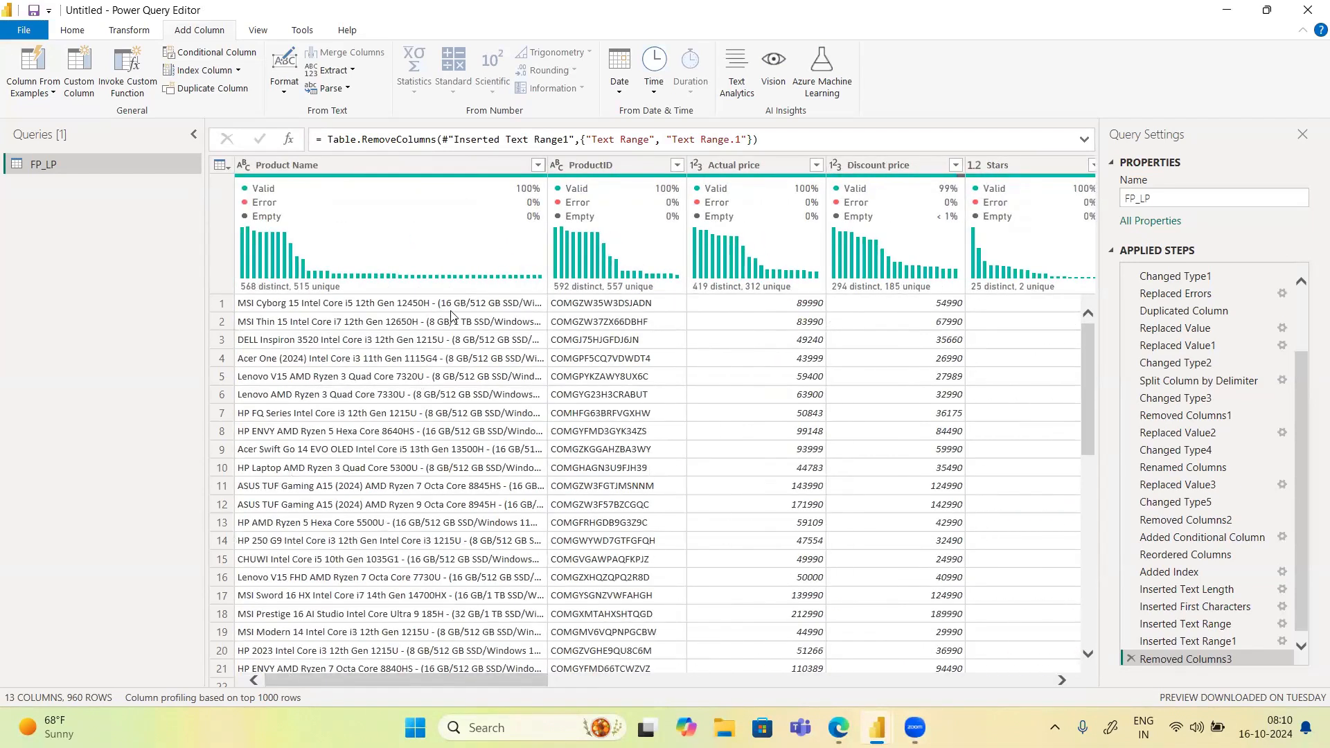
left_click(331, 70)
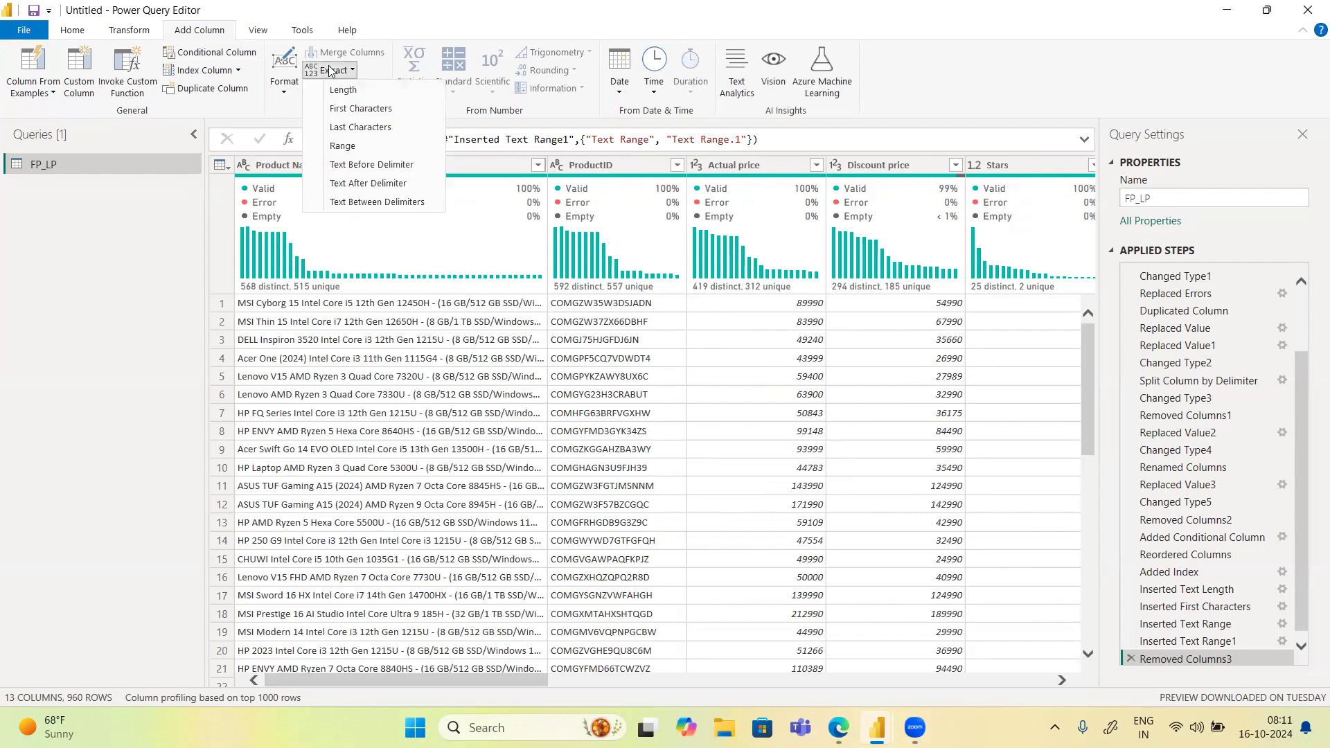
left_click(352, 167)
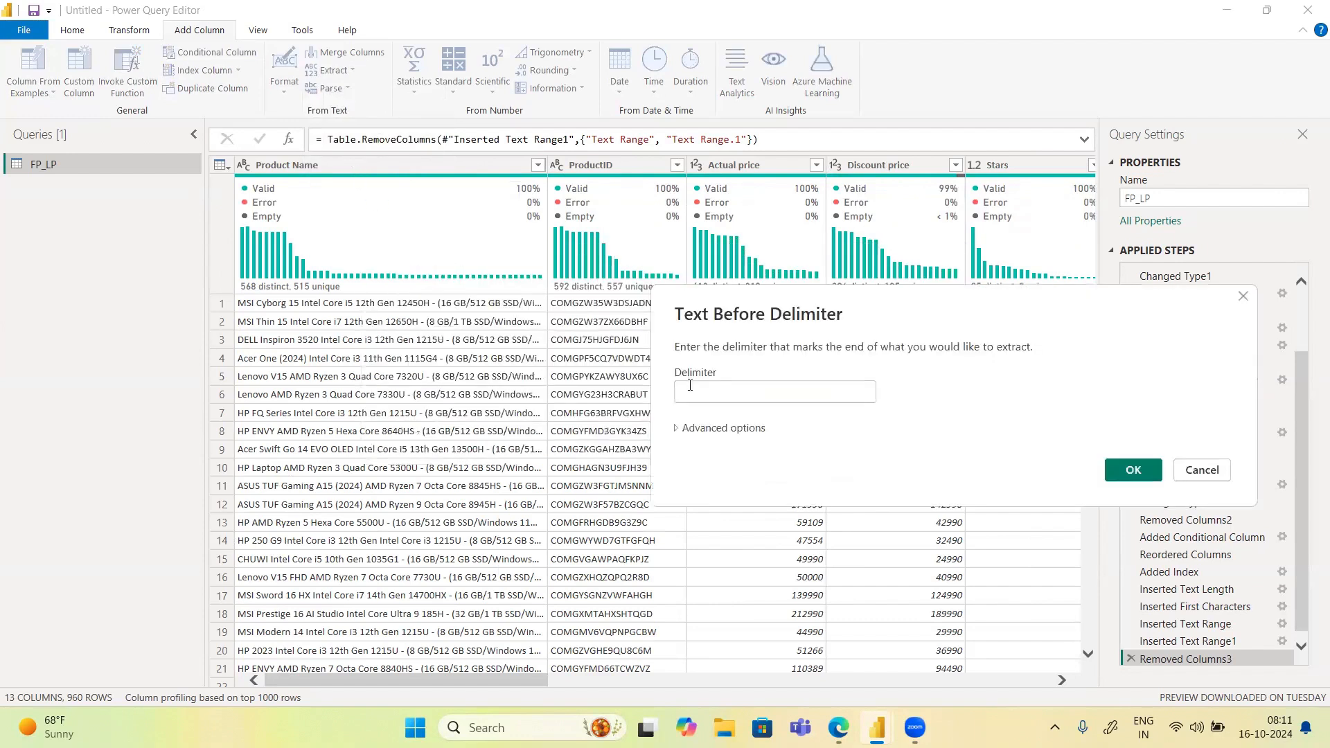
left_click(690, 386)
left_click(676, 429)
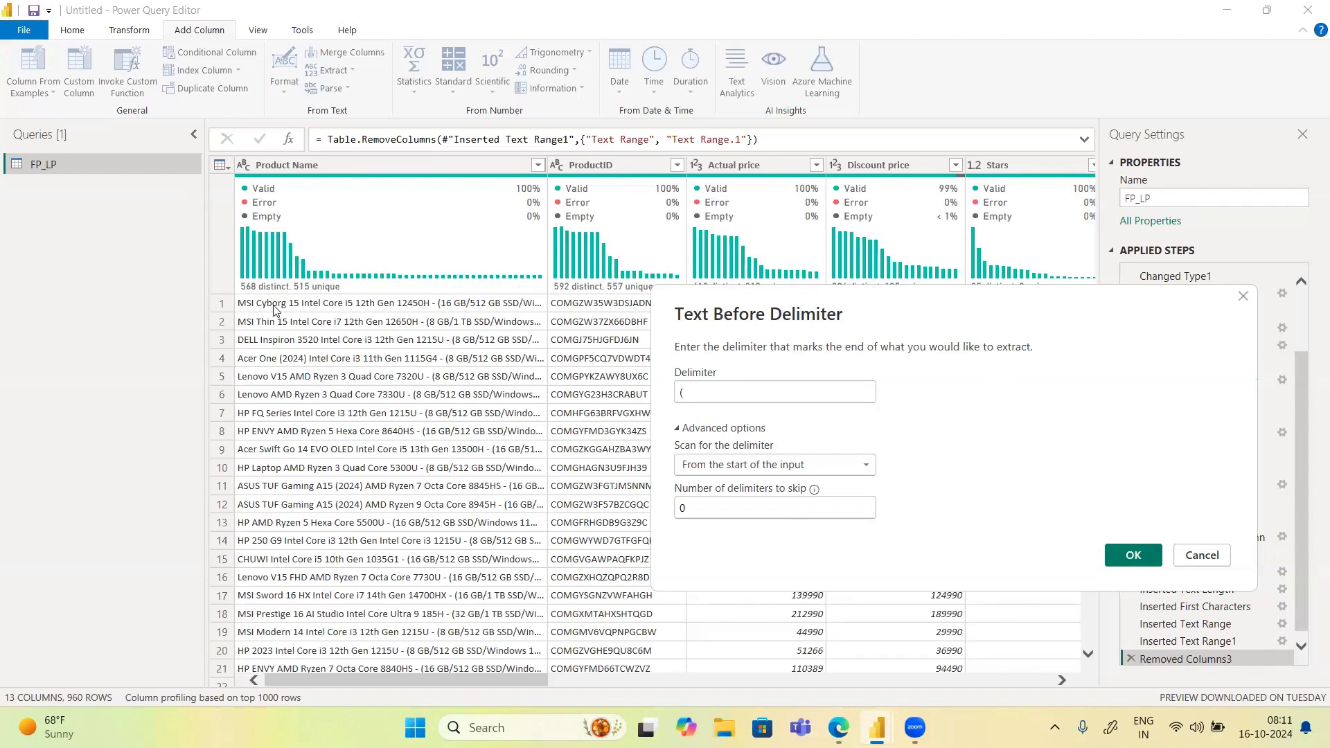
left_click(1136, 555)
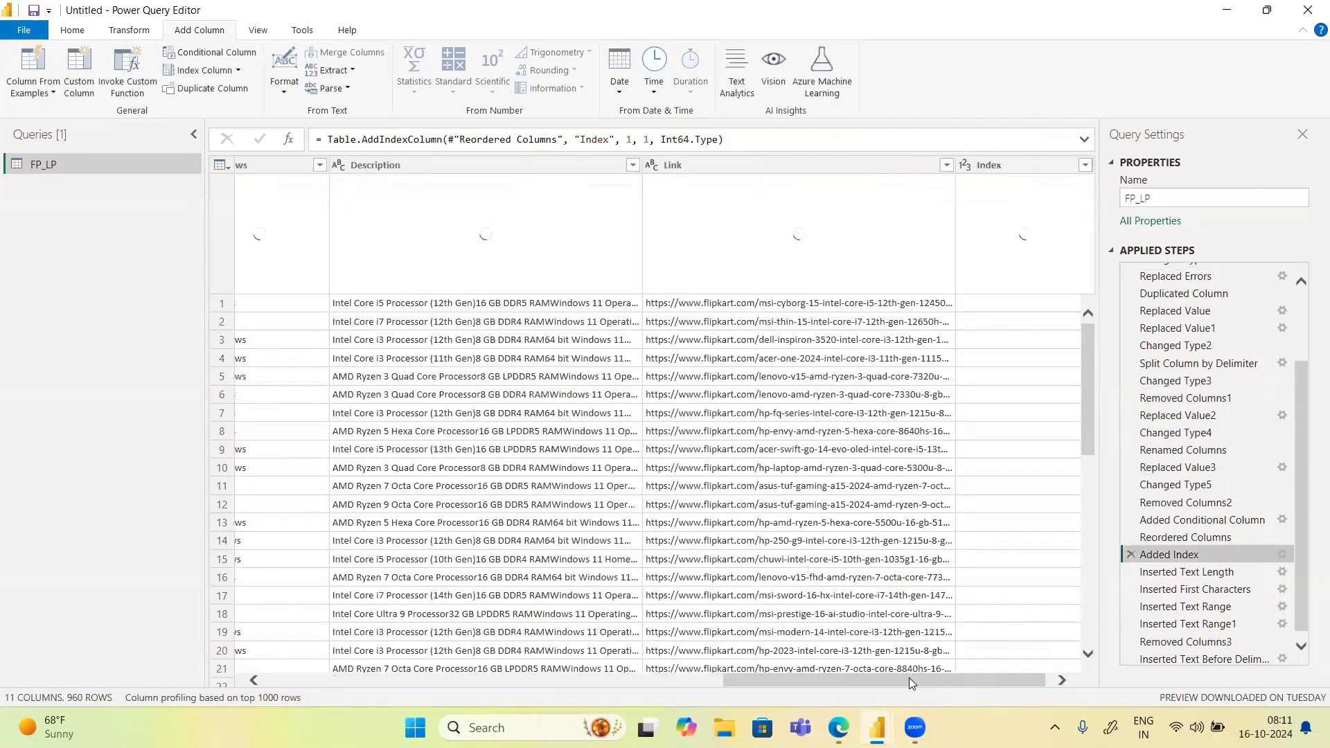
Show the result of the Inserted Text Before Delimiter step and compare its new column with Product Name
left_click_drag(909, 682, 999, 689)
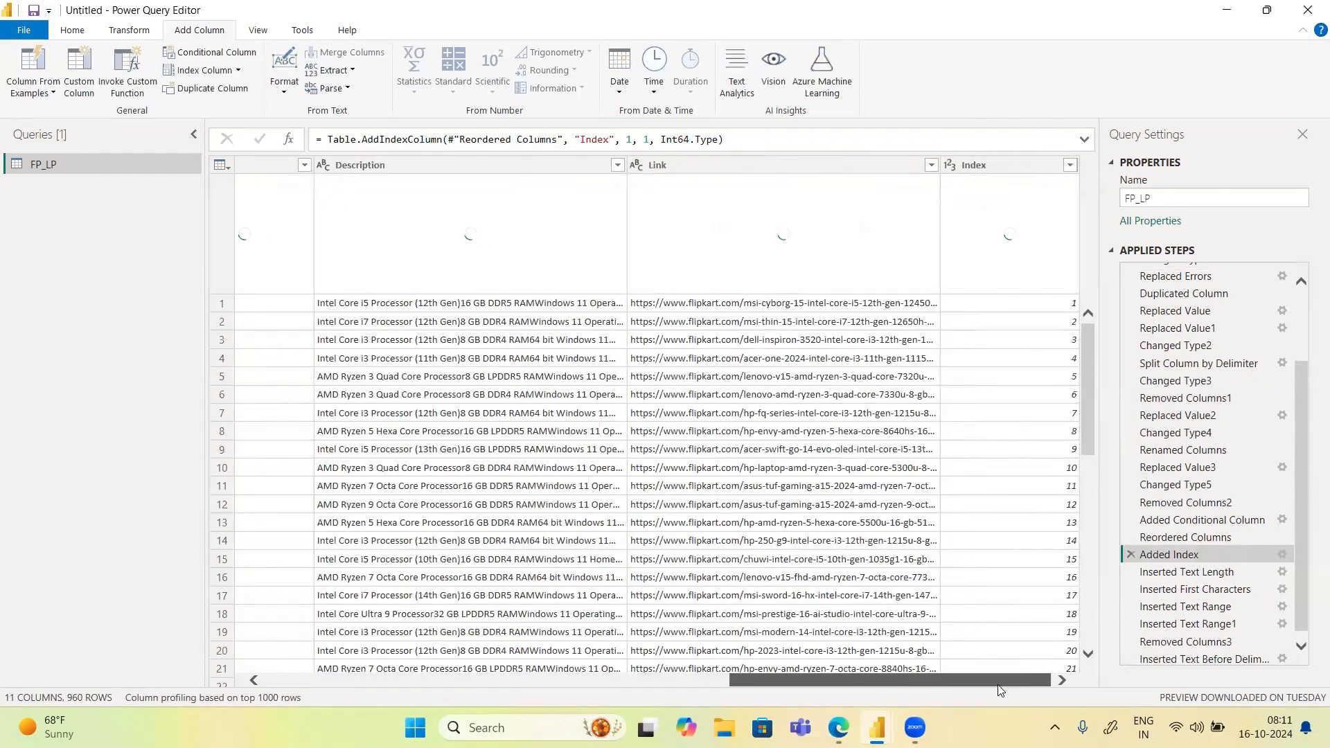
scroll(1178, 589, "down", 1)
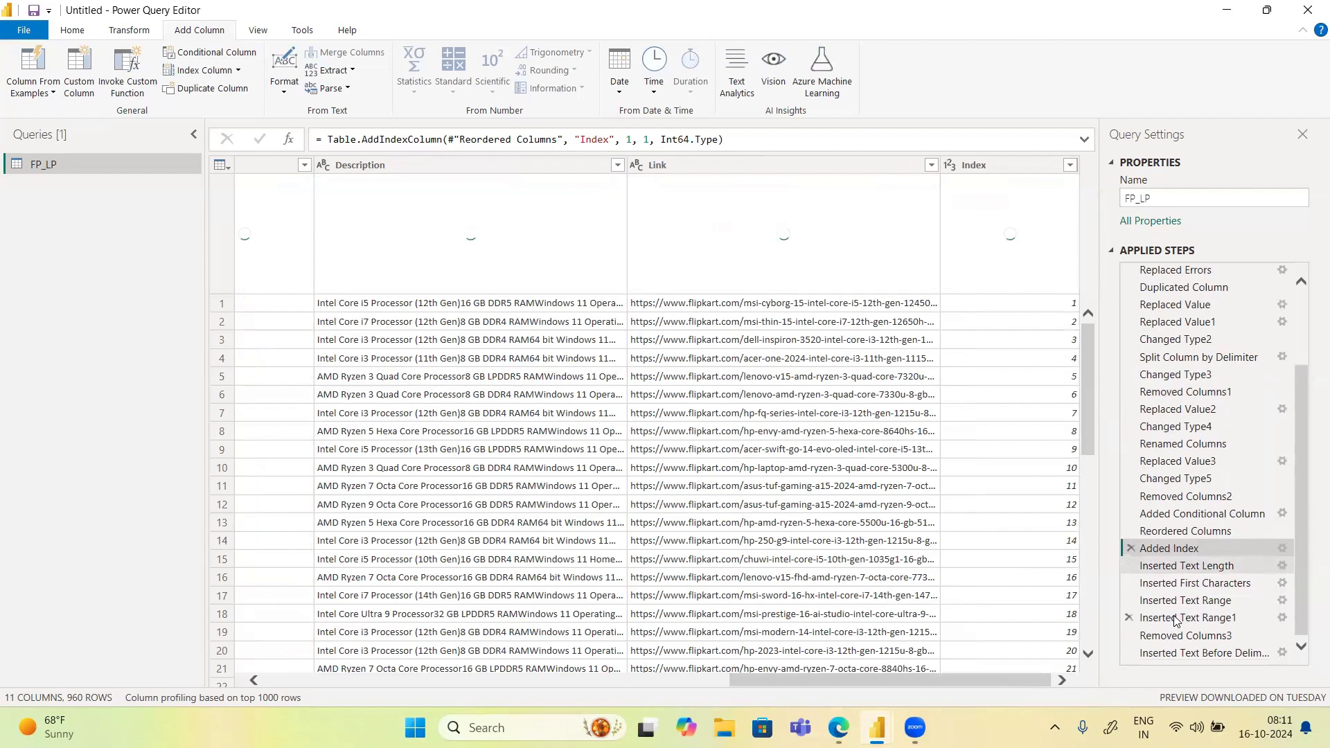
left_click(1195, 654)
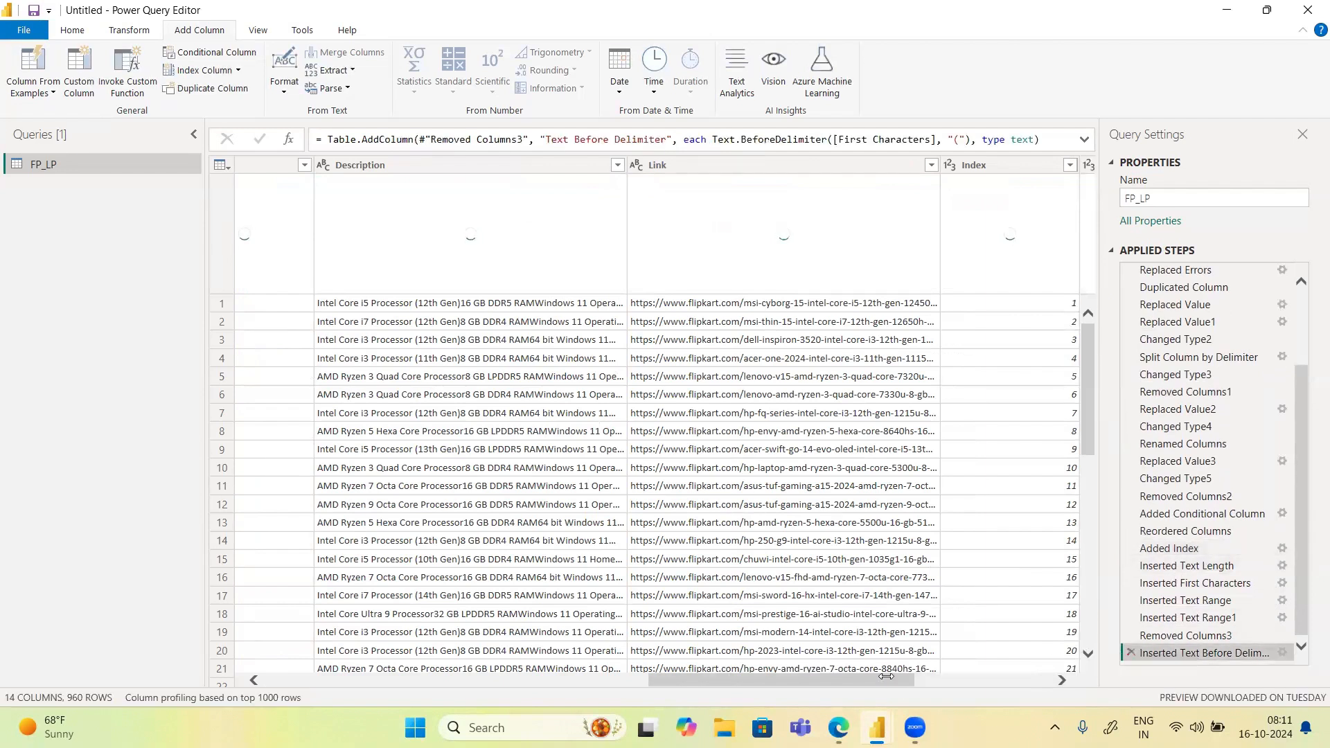
left_click_drag(886, 677, 1051, 684)
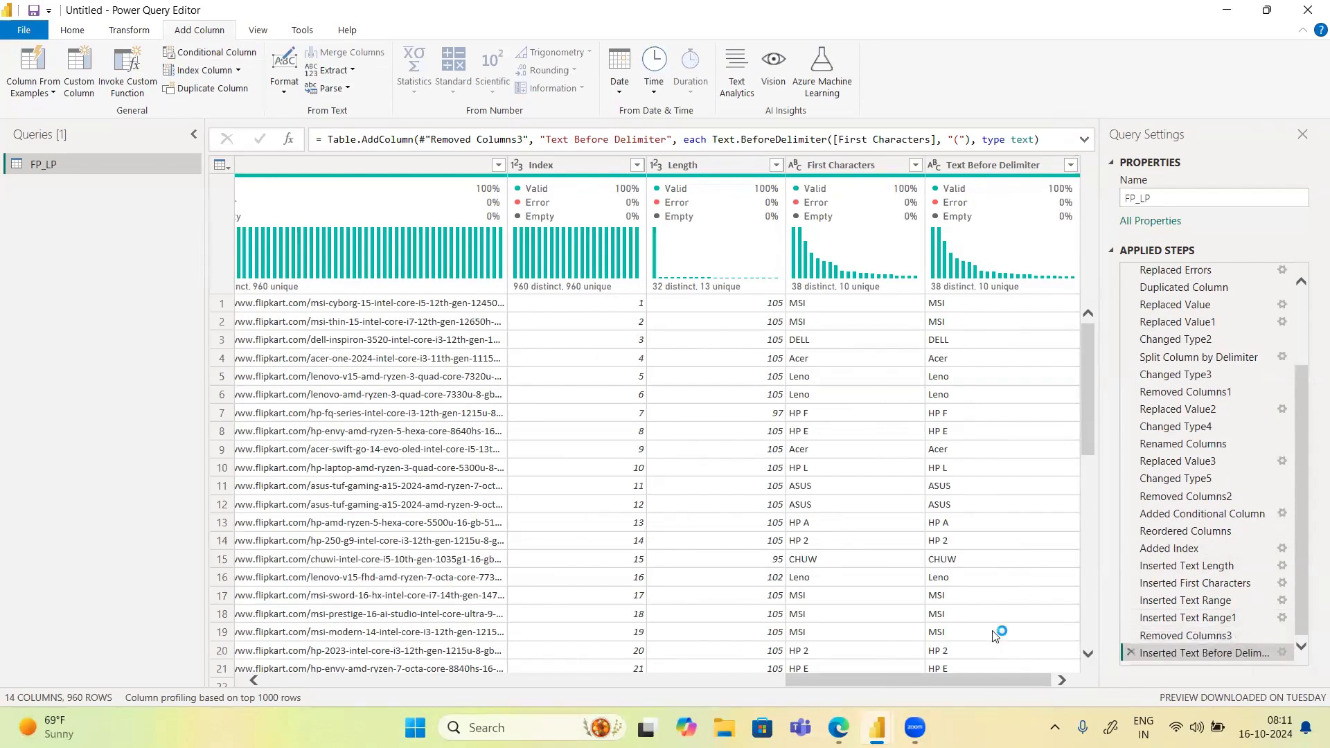
left_click_drag(957, 685, 1, 645)
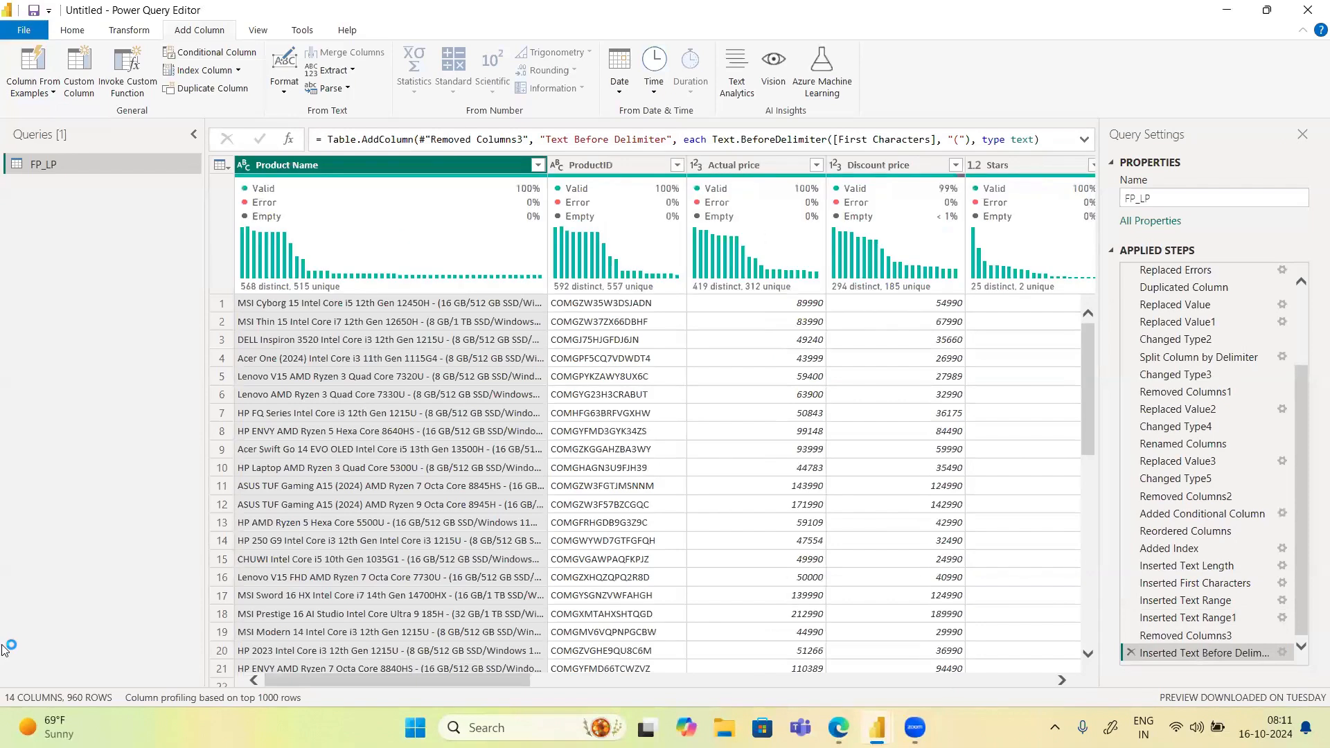
Review the Text Before Delimiter step's delimiter and scan-direction settings, then check the extracted column again
left_click(1282, 652)
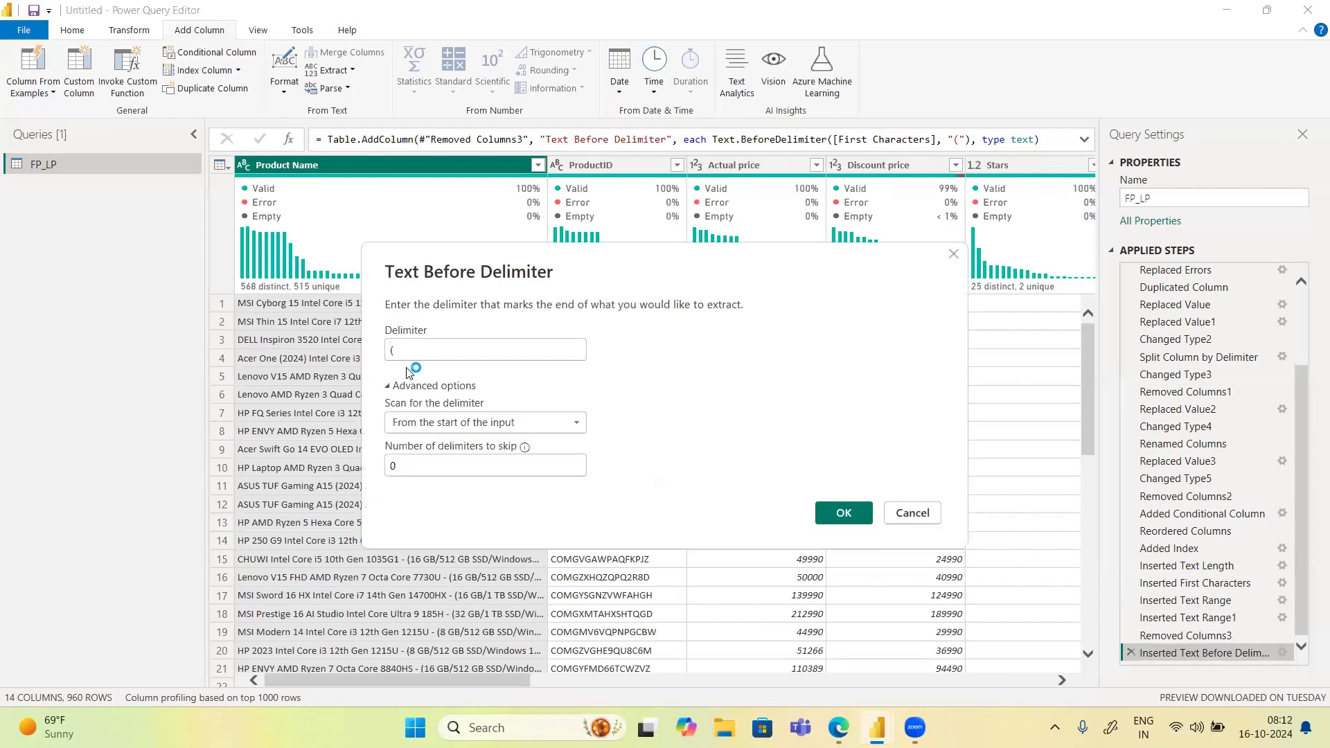
left_click(435, 424)
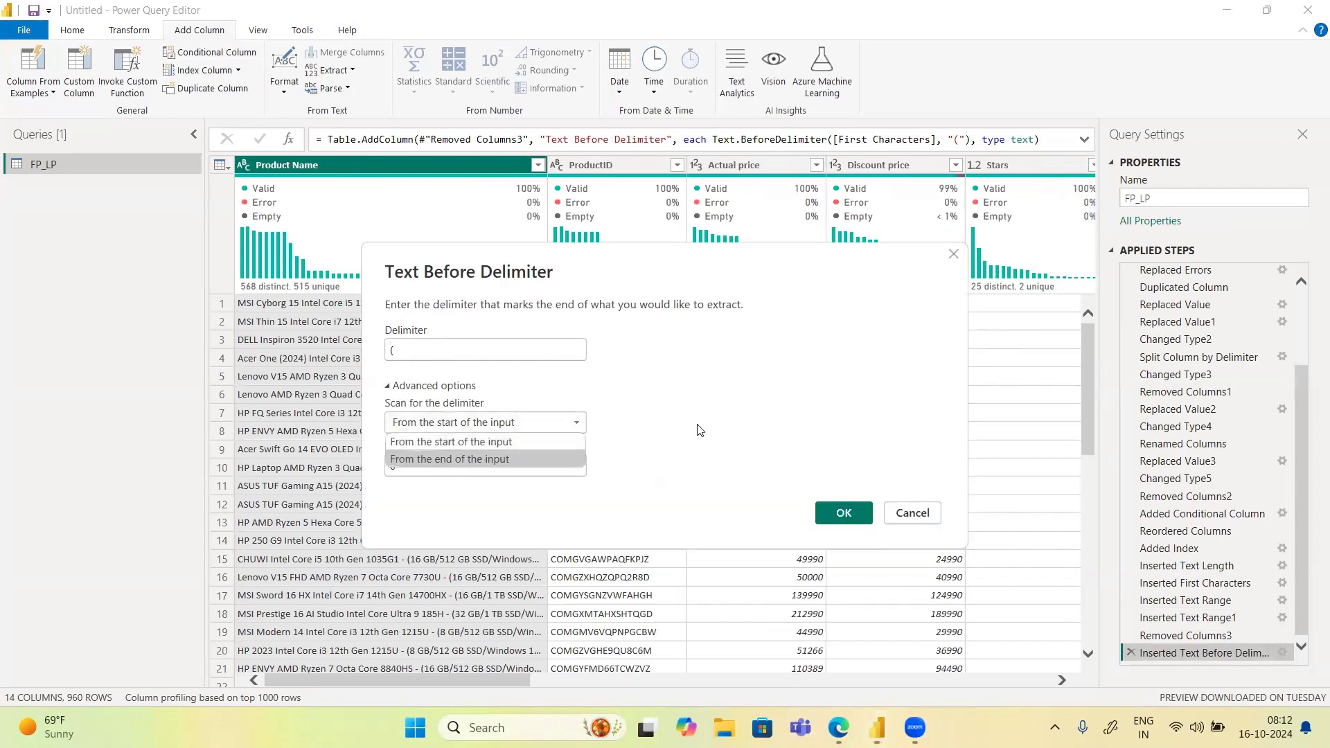
left_click(744, 405)
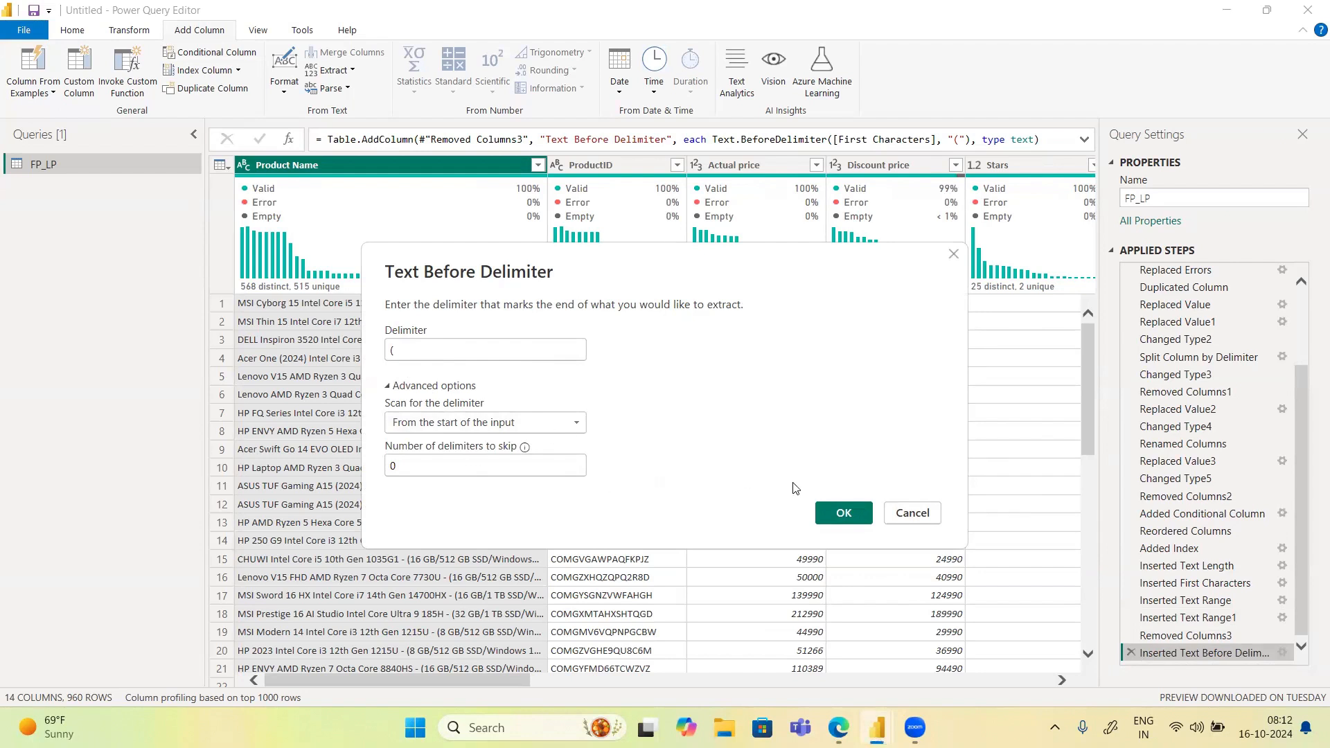
key("Return")
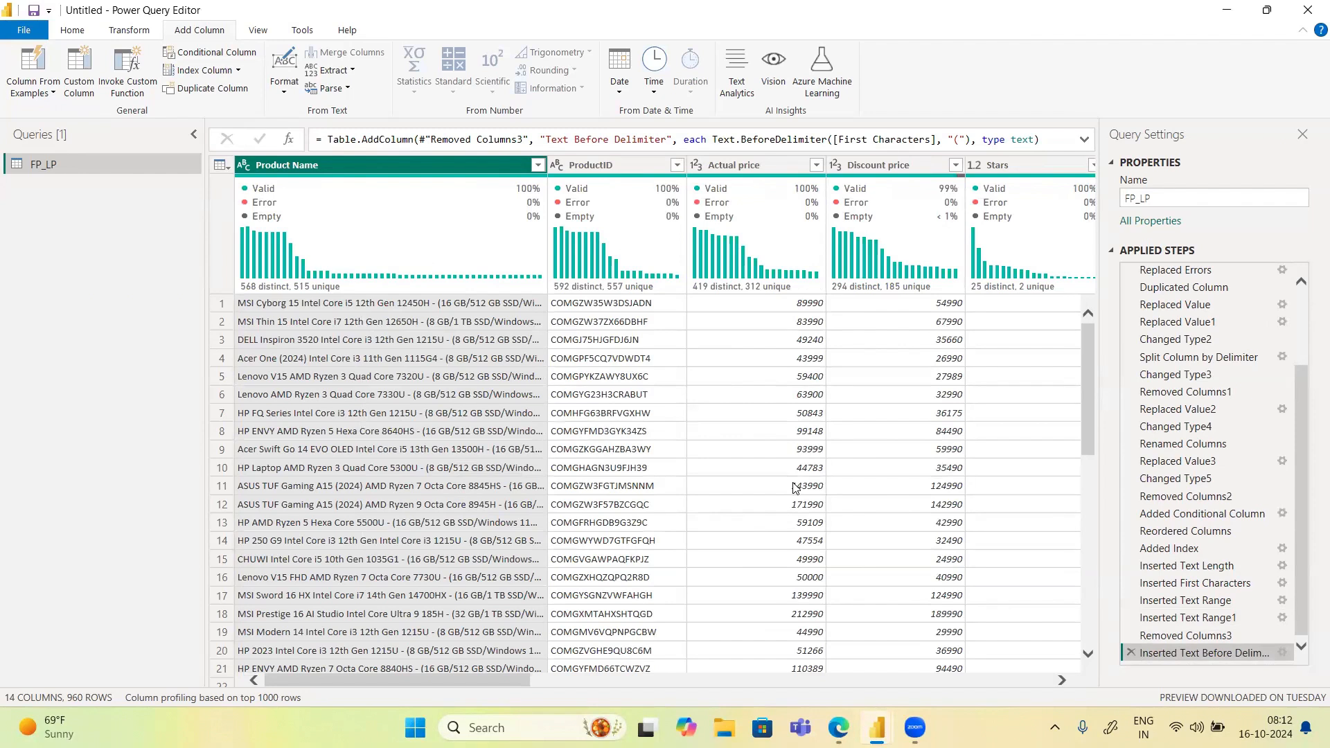
scroll(795, 487, "right", 10)
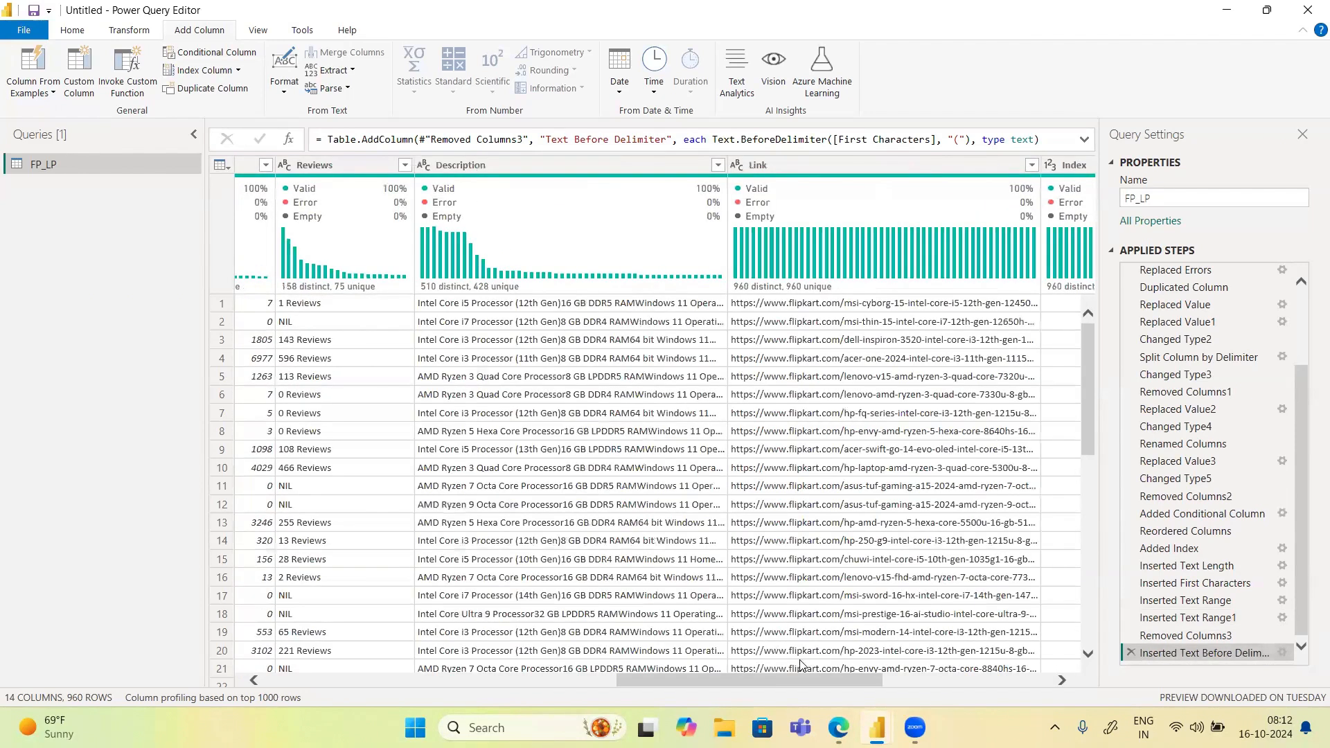
left_click_drag(831, 679, 1140, 671)
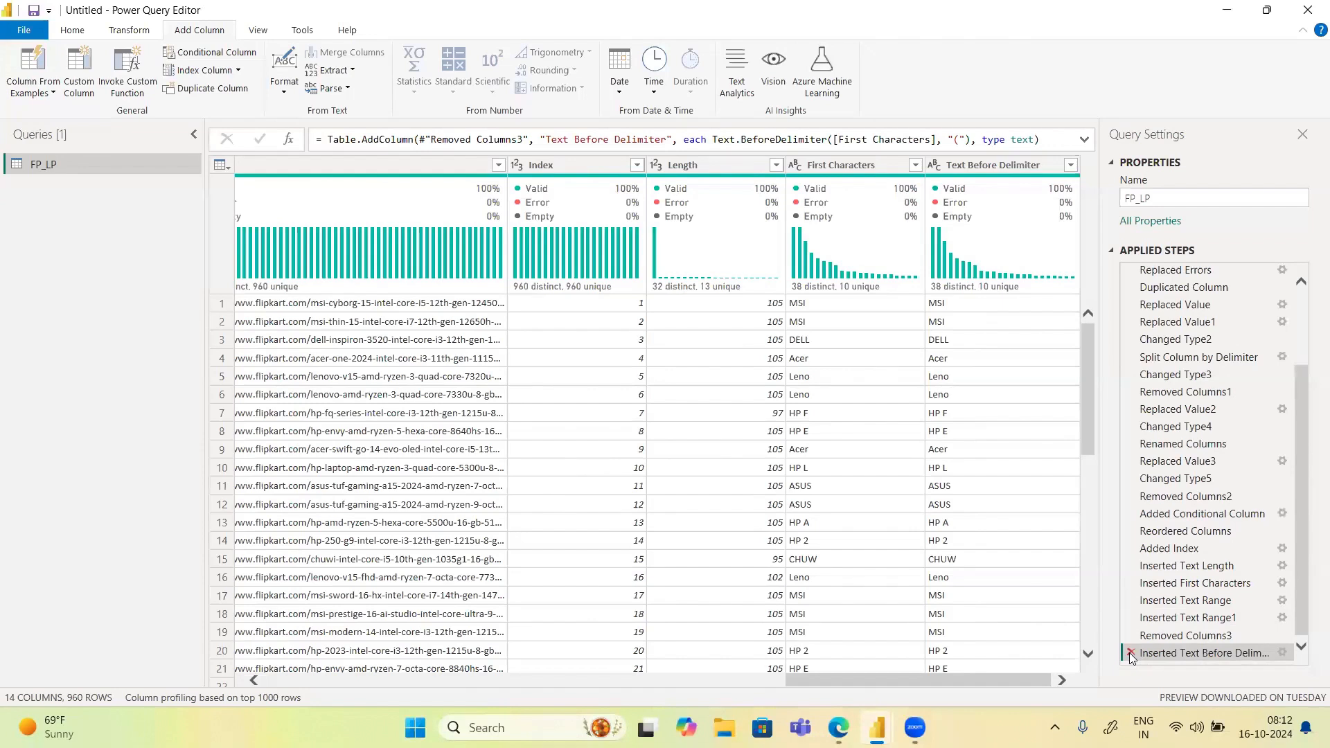
Delete all applied steps after Added Index, from Inserted Text Before Delimiter back through Inserted Text Length
left_click(1130, 654)
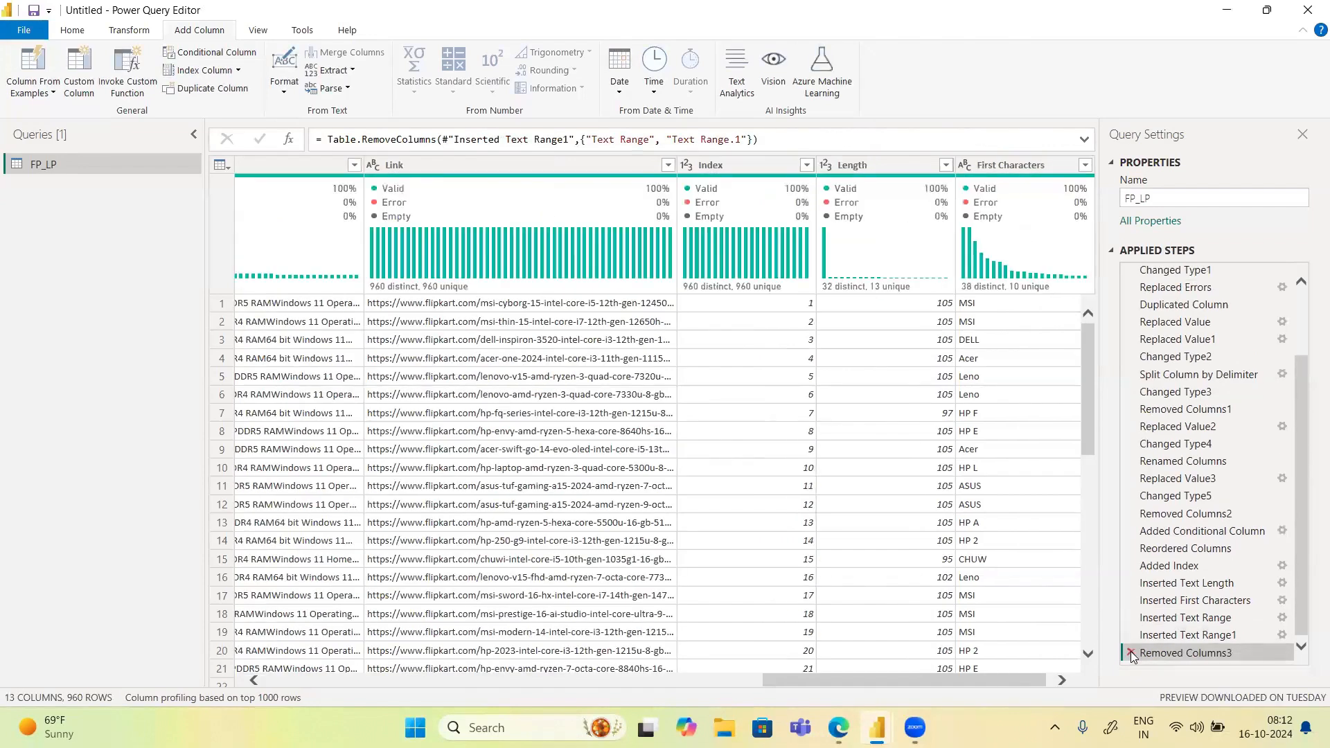
left_click(1130, 653)
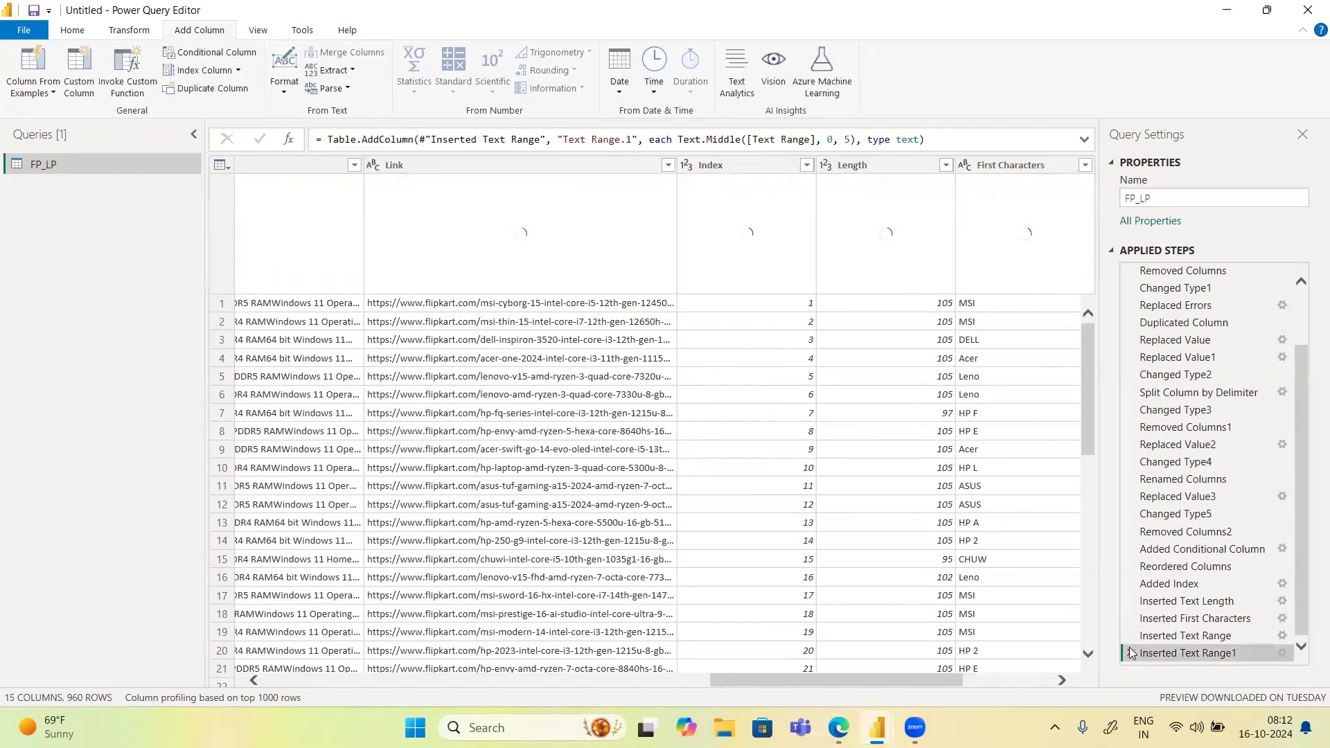
left_click(1131, 653)
left_click(1130, 653)
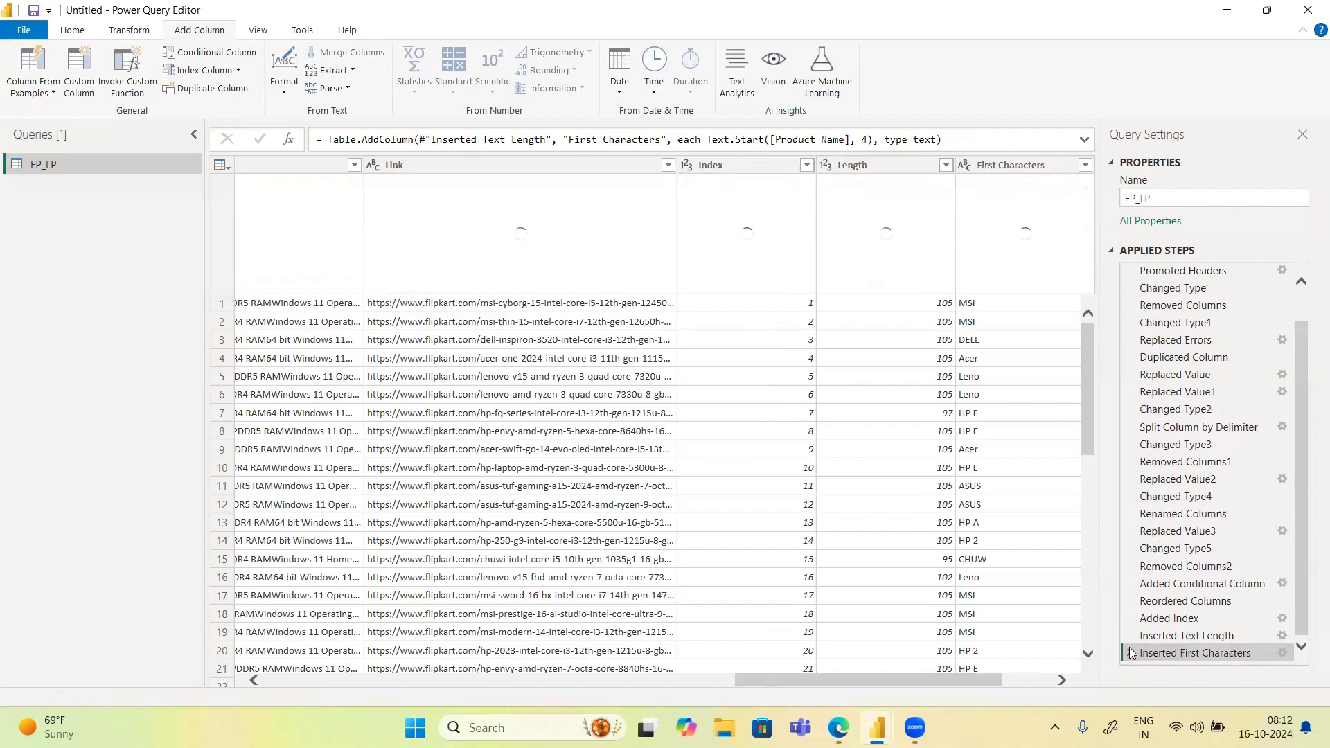
left_click(1131, 653)
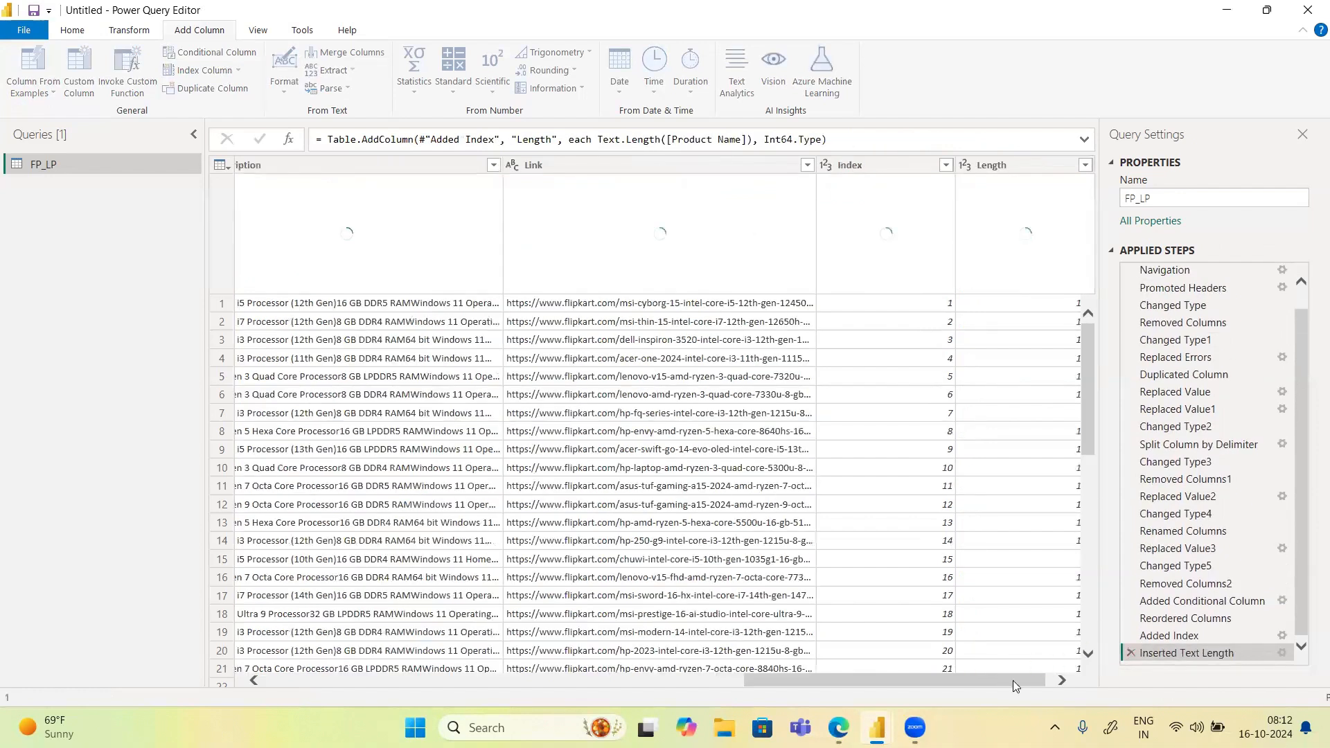
Add a column extracting the text after "(" from Product Name, scanning from the start with 0 delimiters skipped
left_click_drag(976, 682, 516, 682)
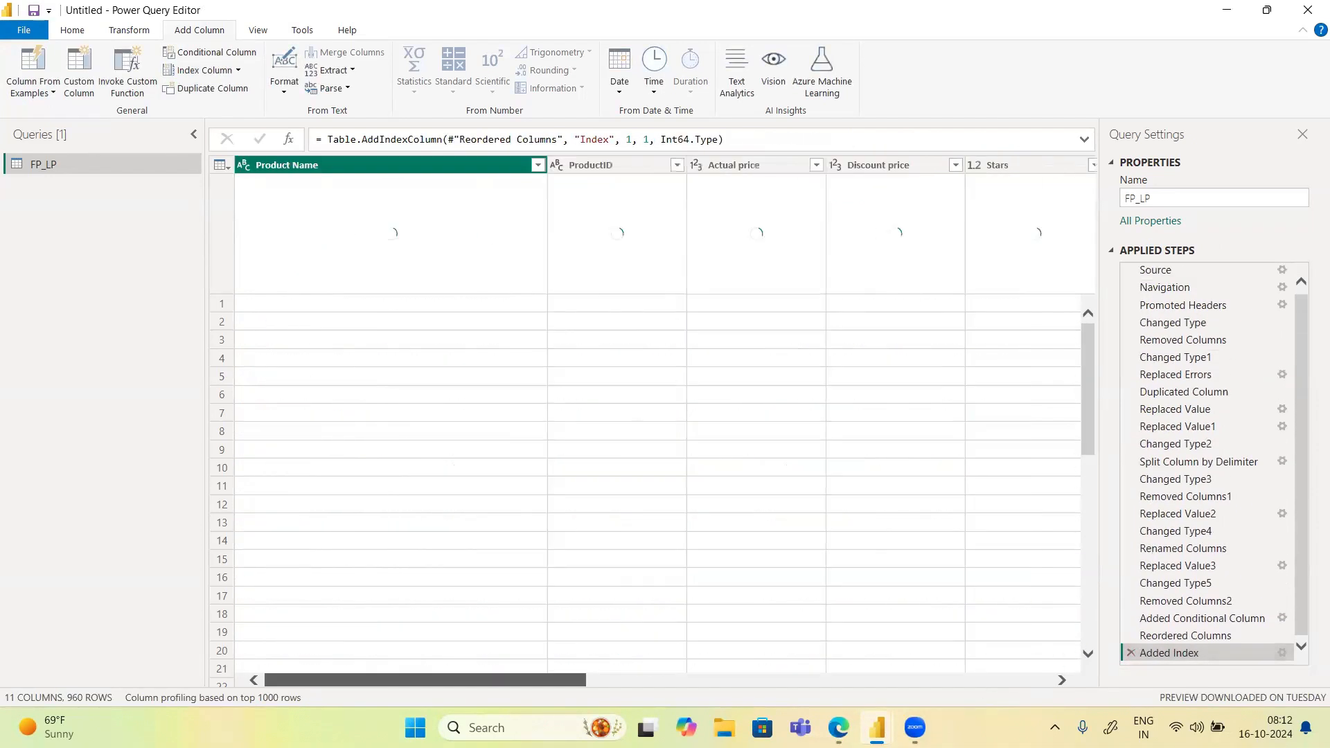
left_click(348, 72)
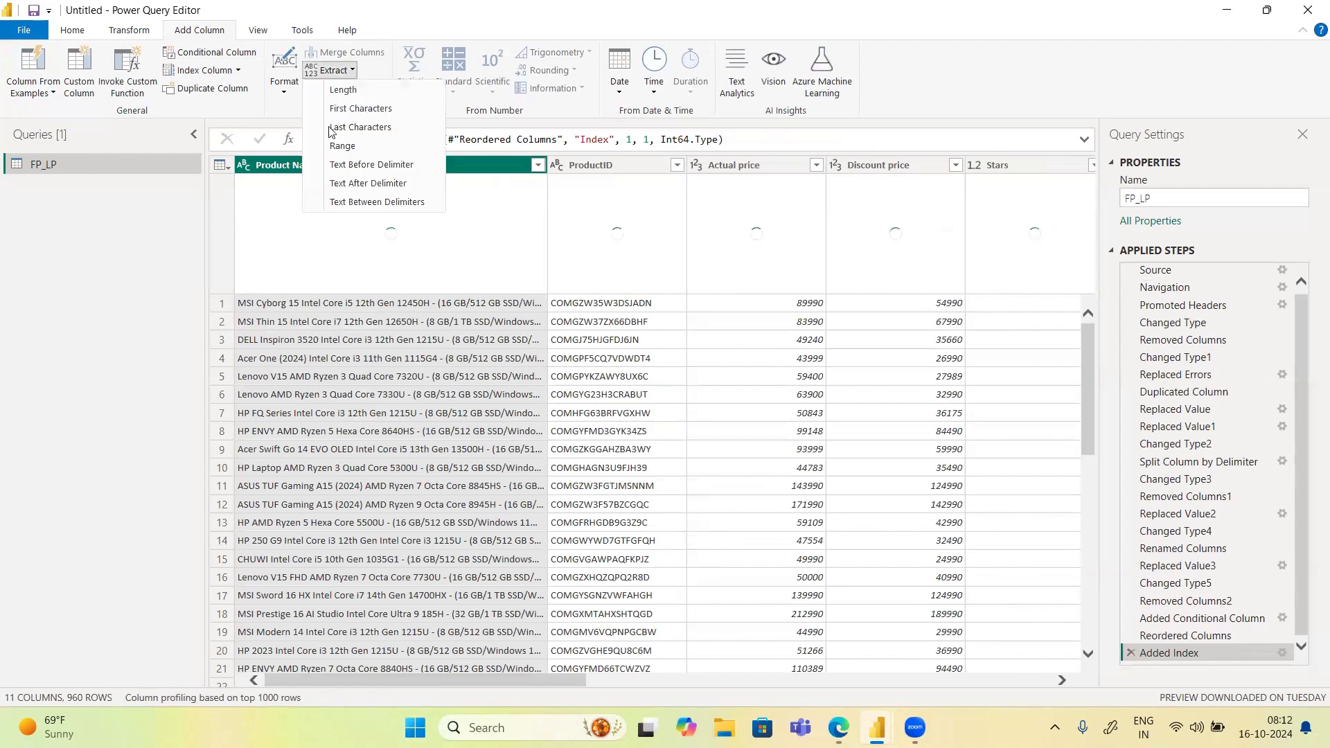
left_click(365, 184)
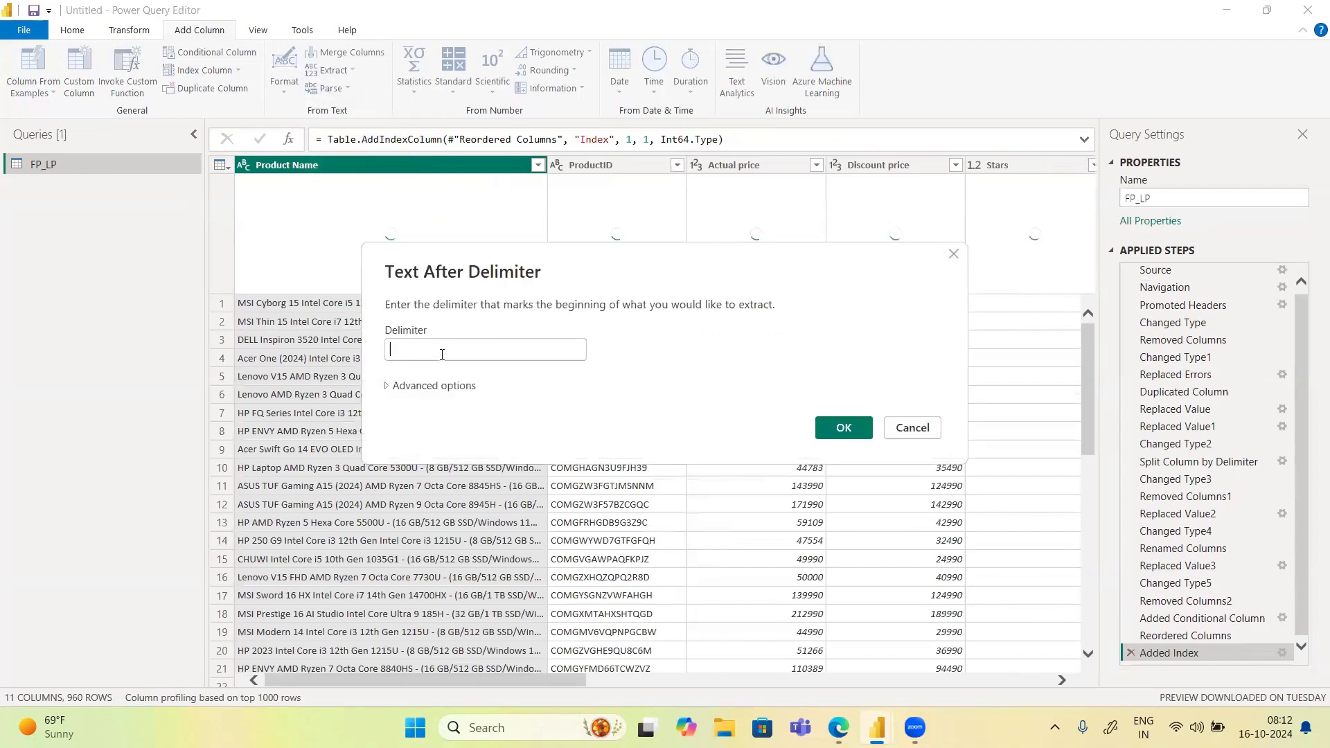
type("(")
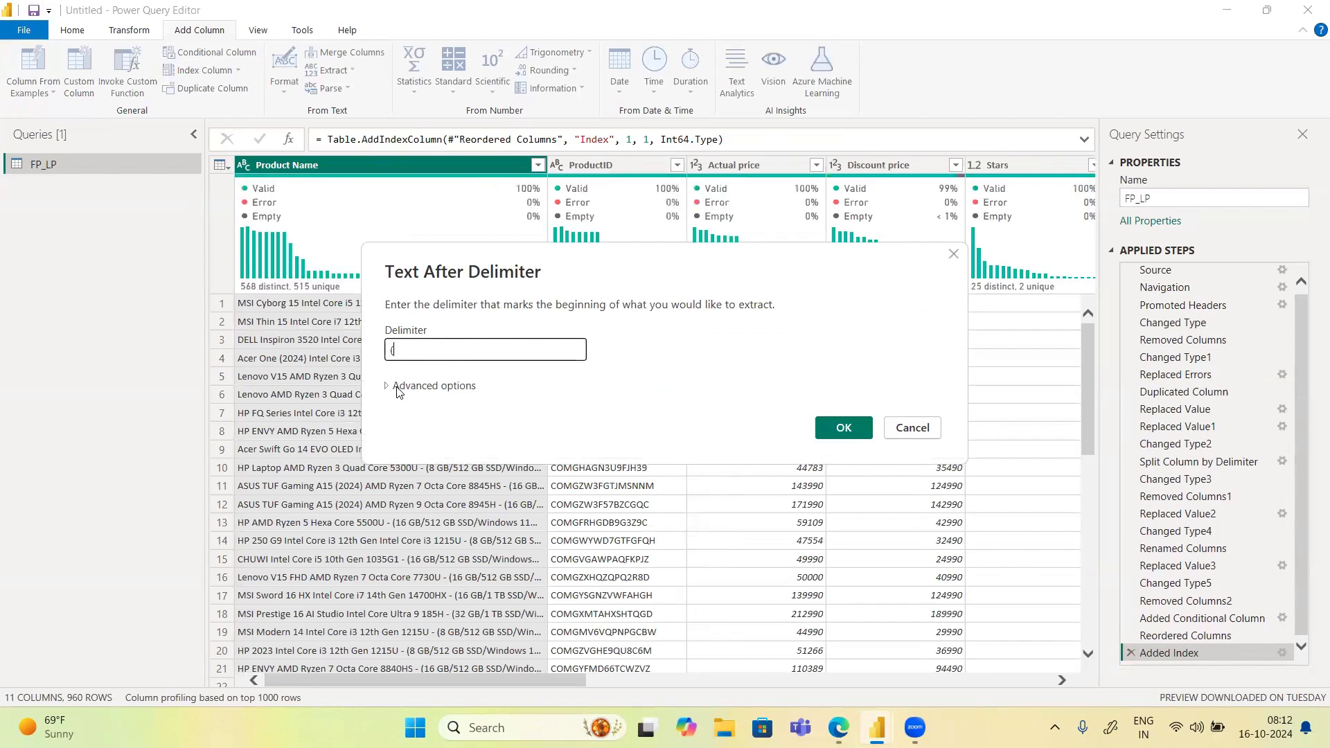
left_click(399, 392)
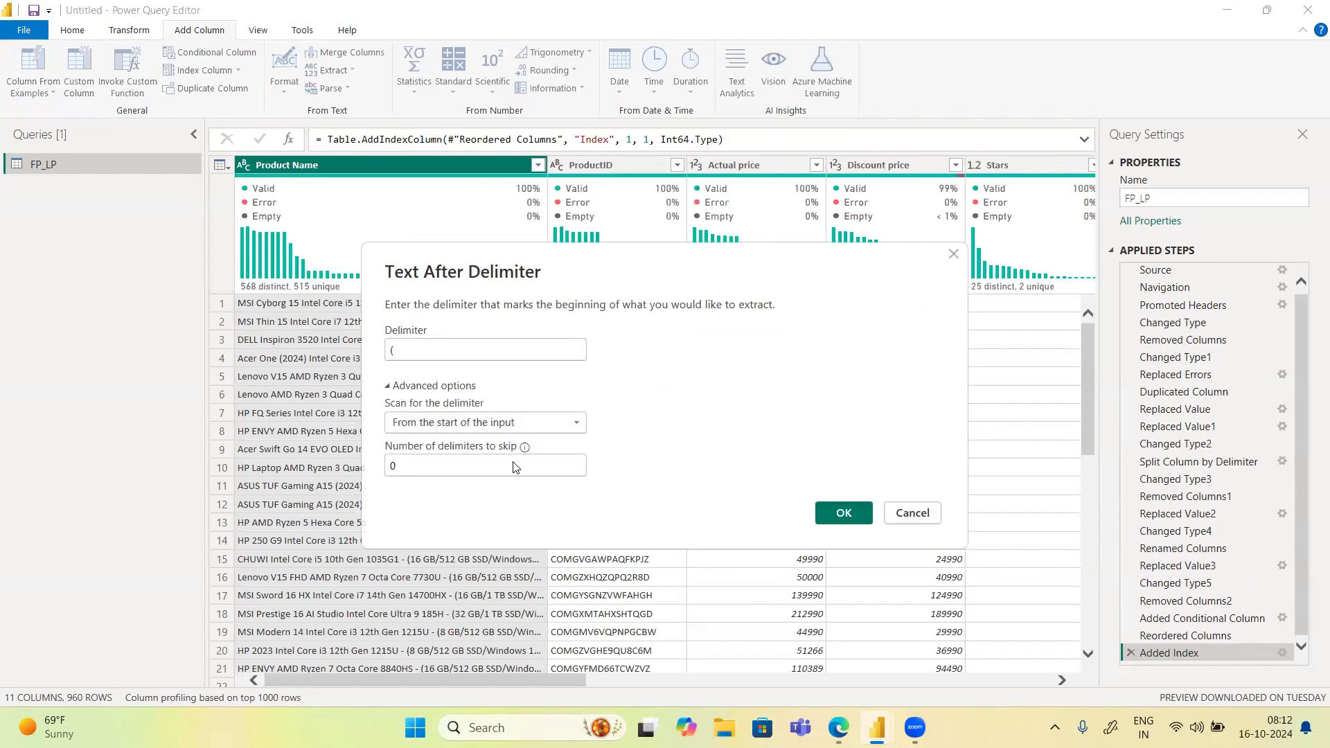
key("Return")
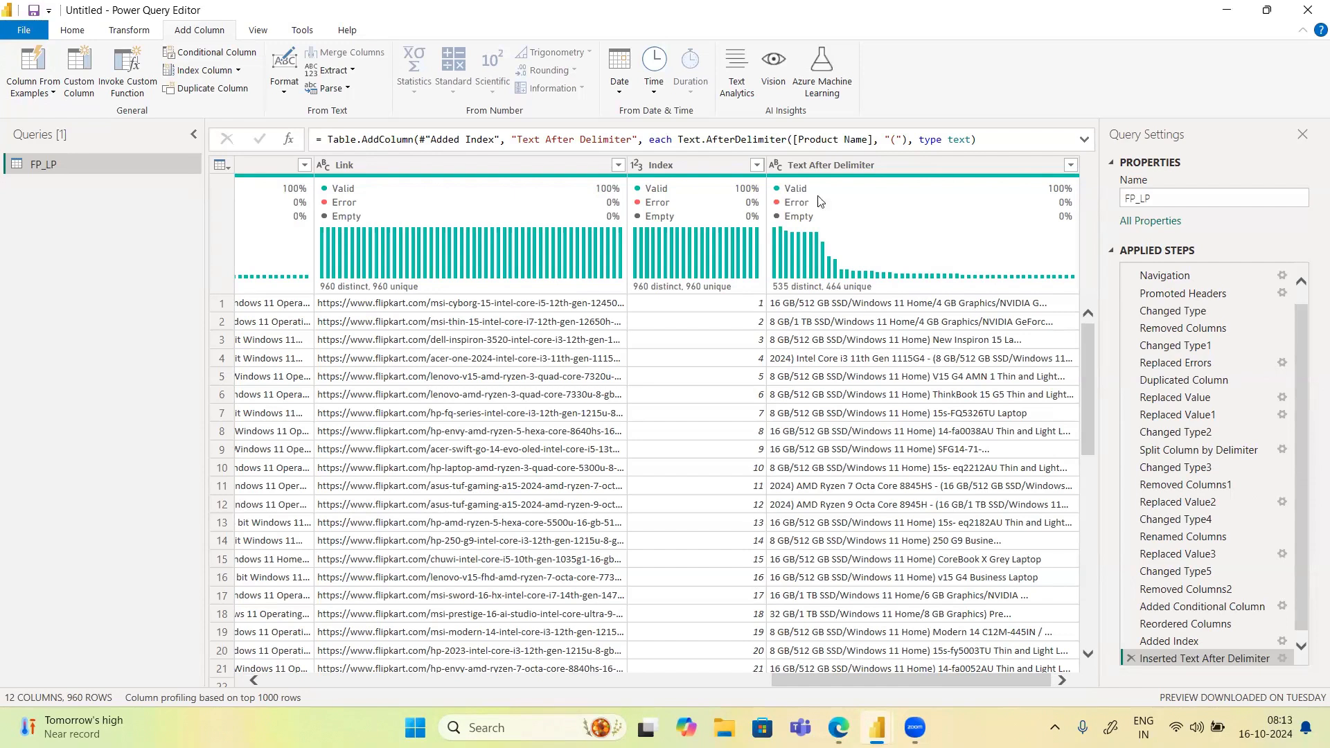
Add a column extracting the text before "/" from the Text After Delimiter column and review its values
left_click(837, 164)
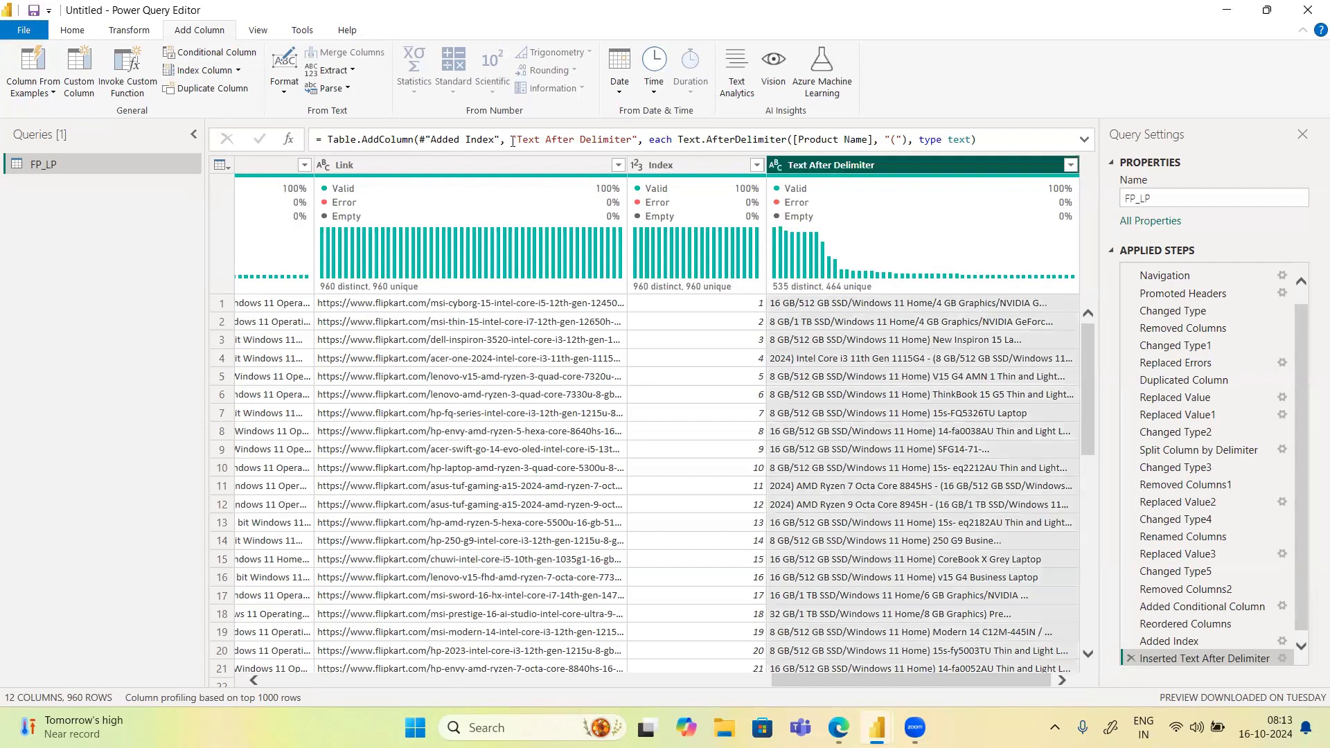
left_click(344, 72)
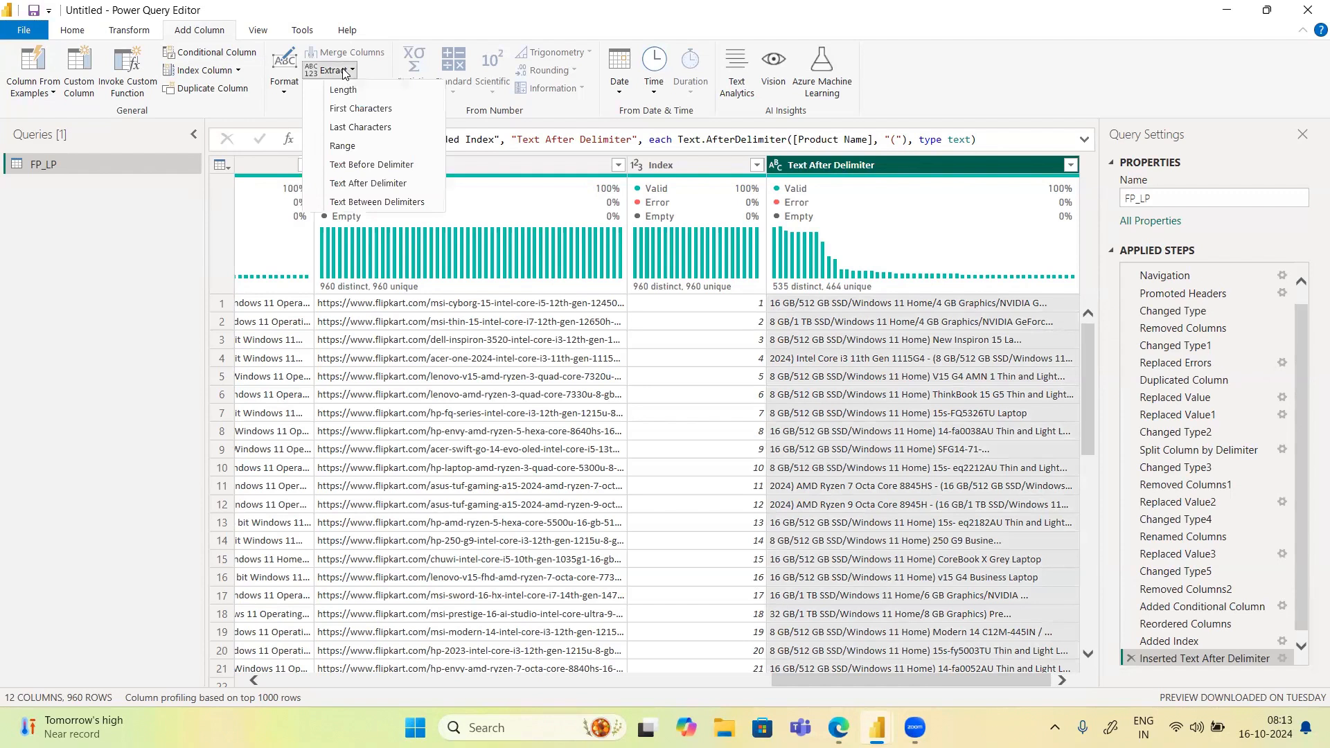
left_click(361, 167)
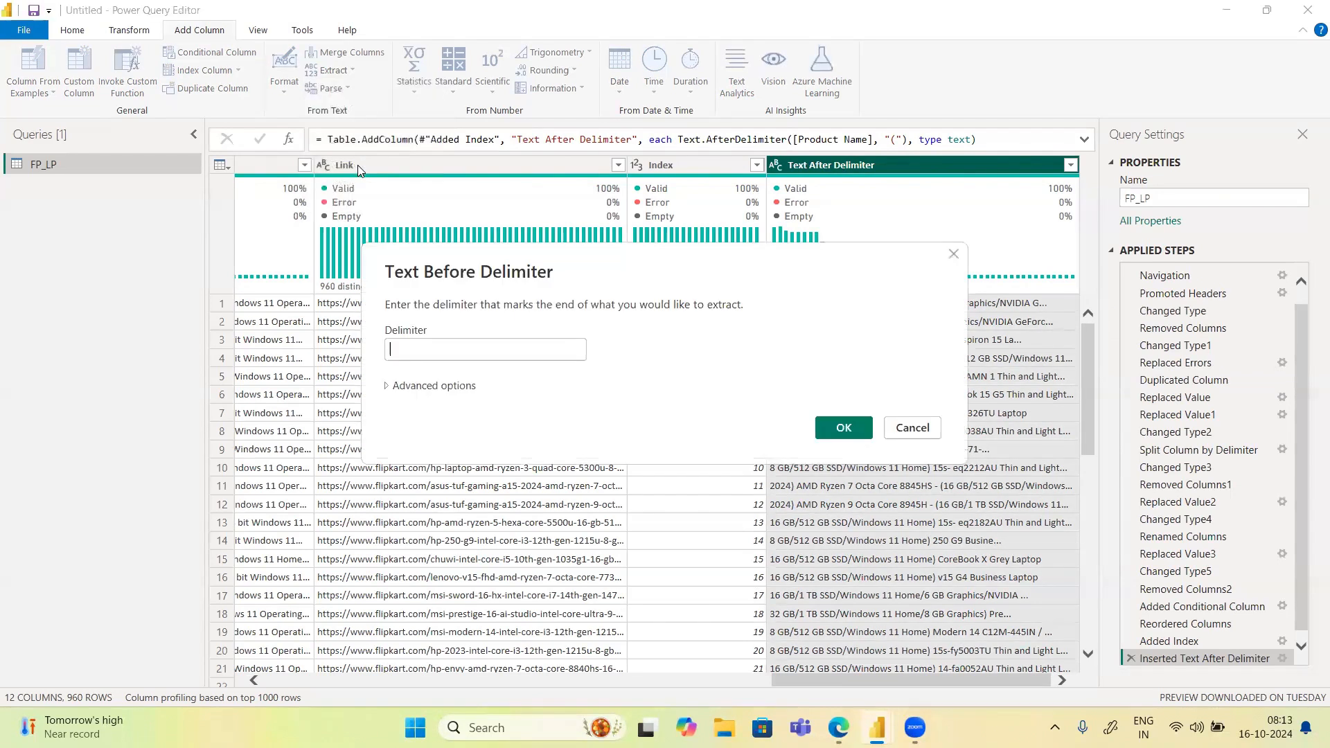
type("/")
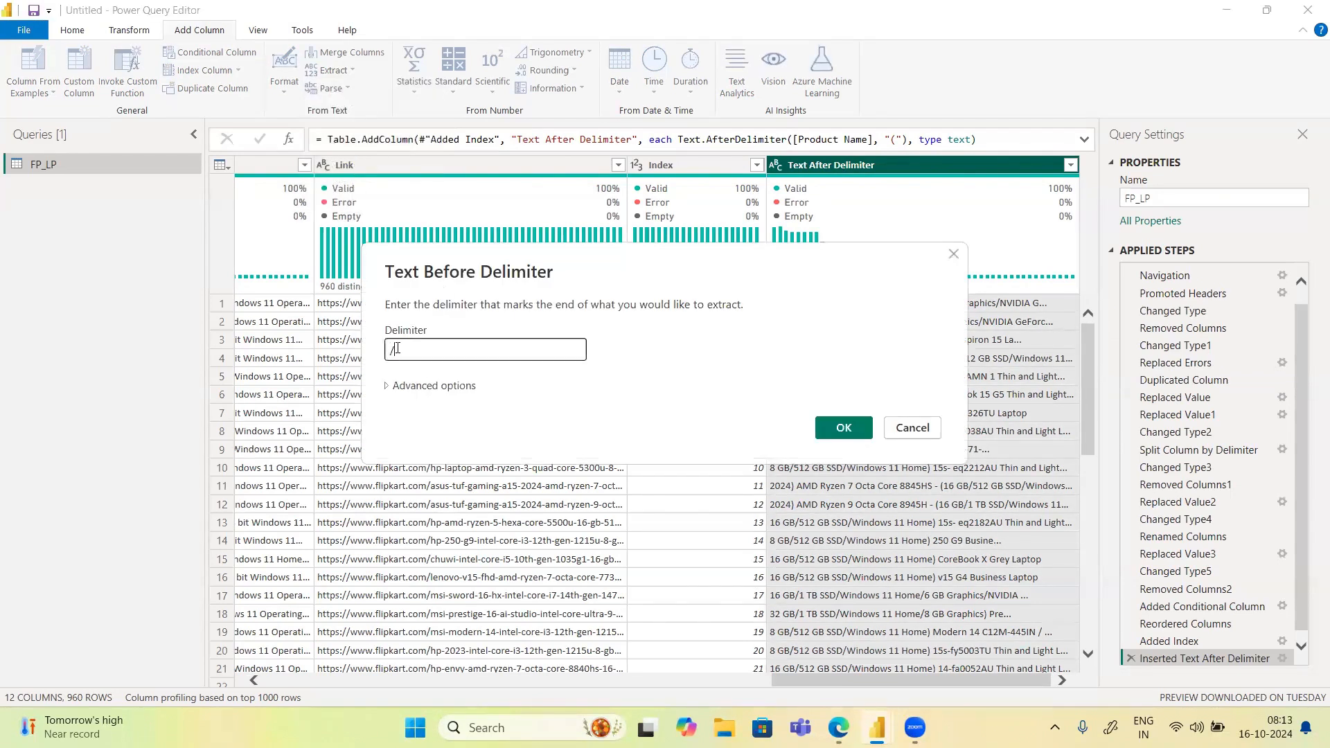
left_click(831, 429)
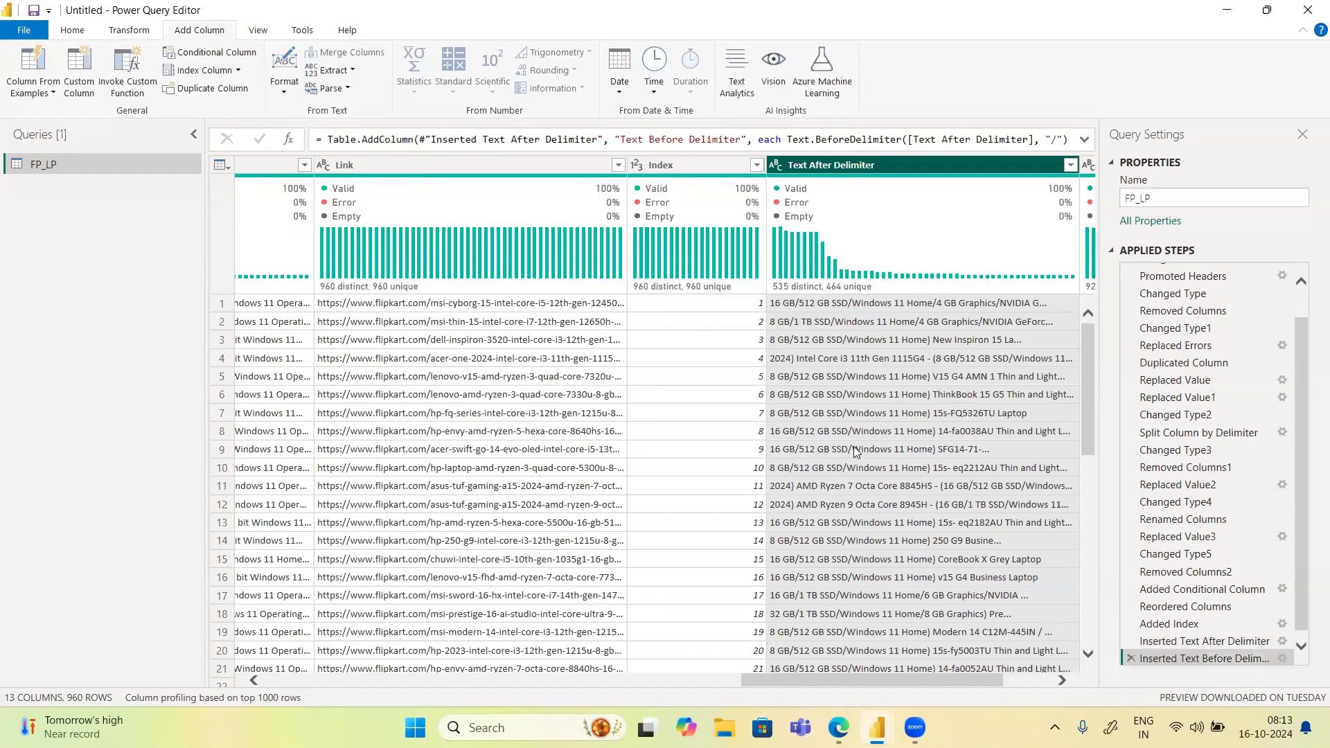
left_click_drag(964, 680, 1063, 676)
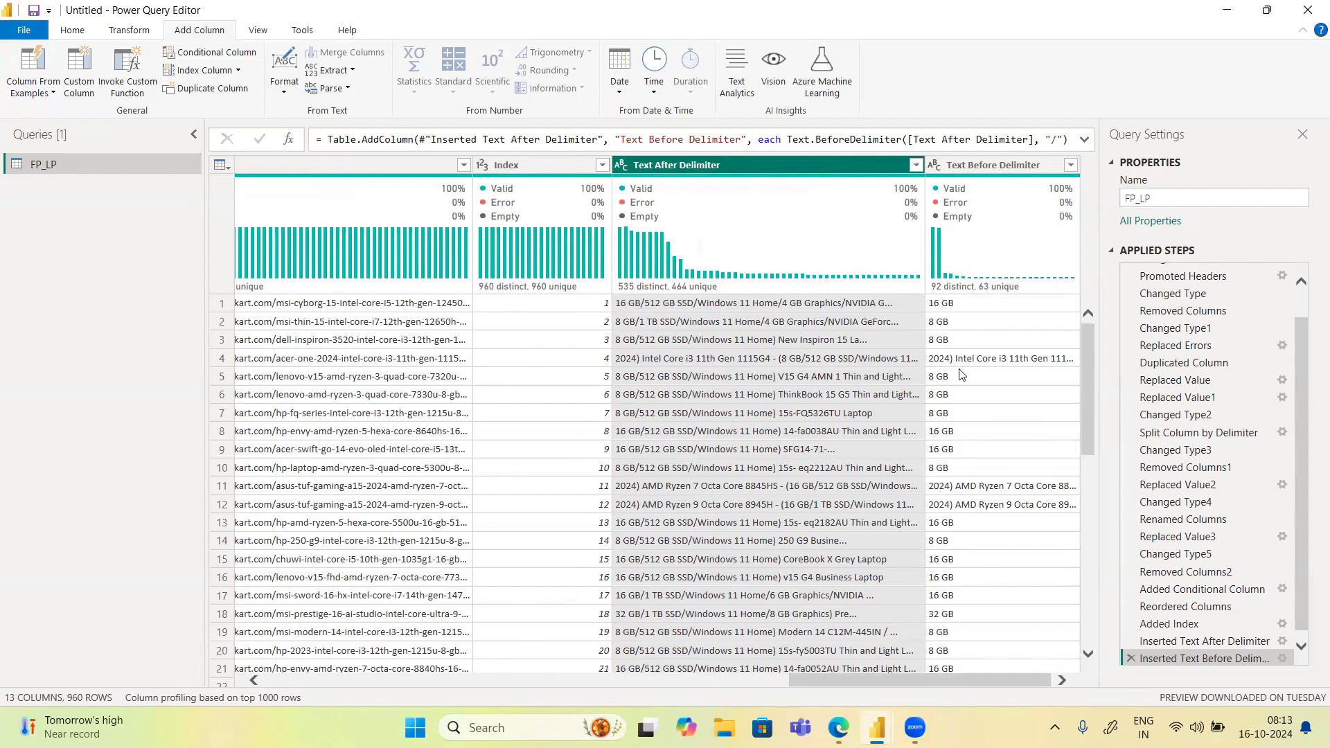
scroll(951, 483, "down", 12)
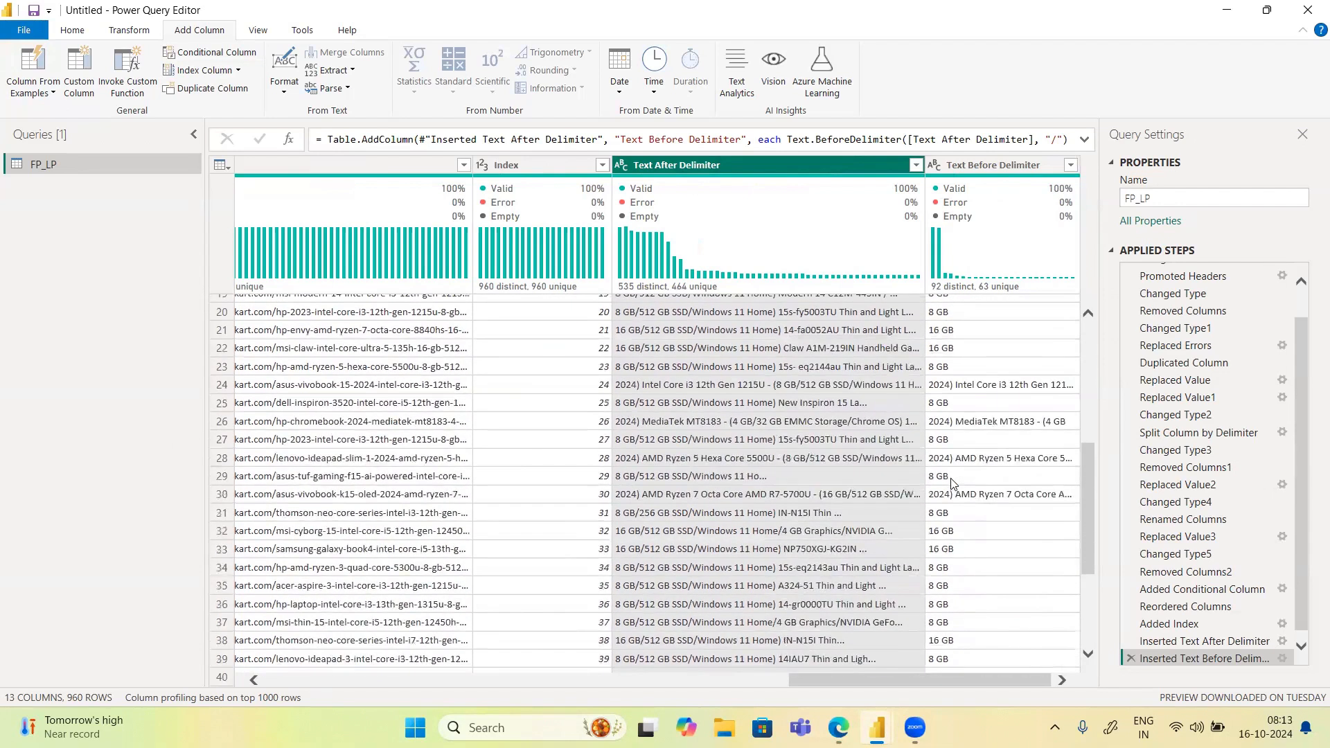
Examine the extracted values in the Text Before Delimiter column against Text After Delimiter through the first few hundred rows
scroll(951, 483, "down", 5)
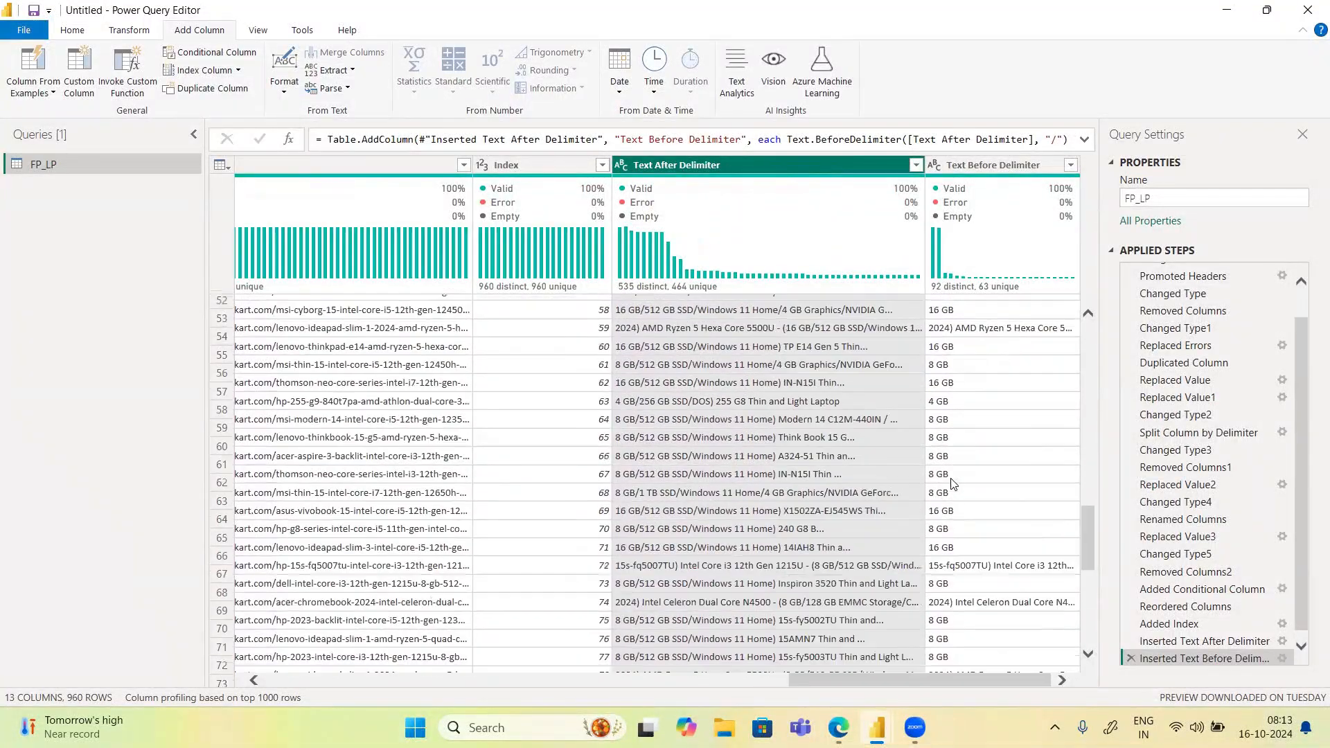
scroll(951, 483, "down", 19)
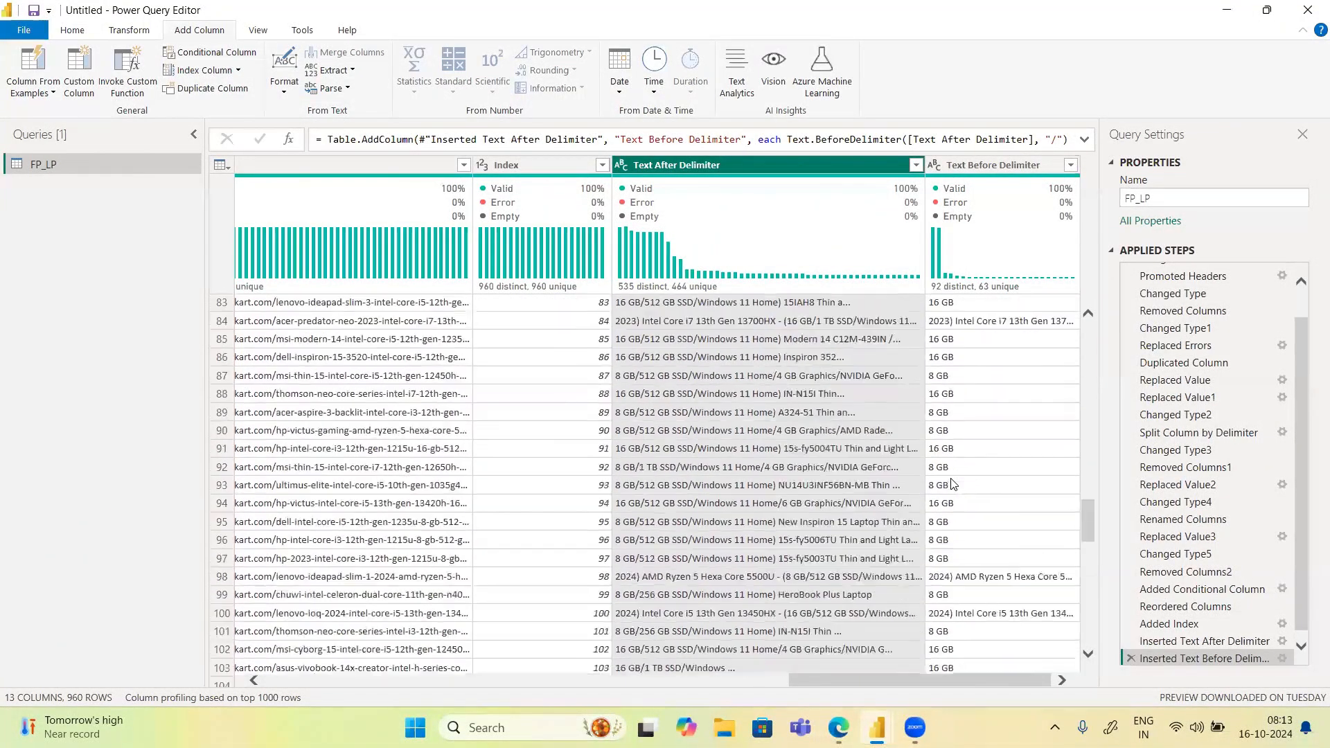
scroll(951, 483, "down", 20)
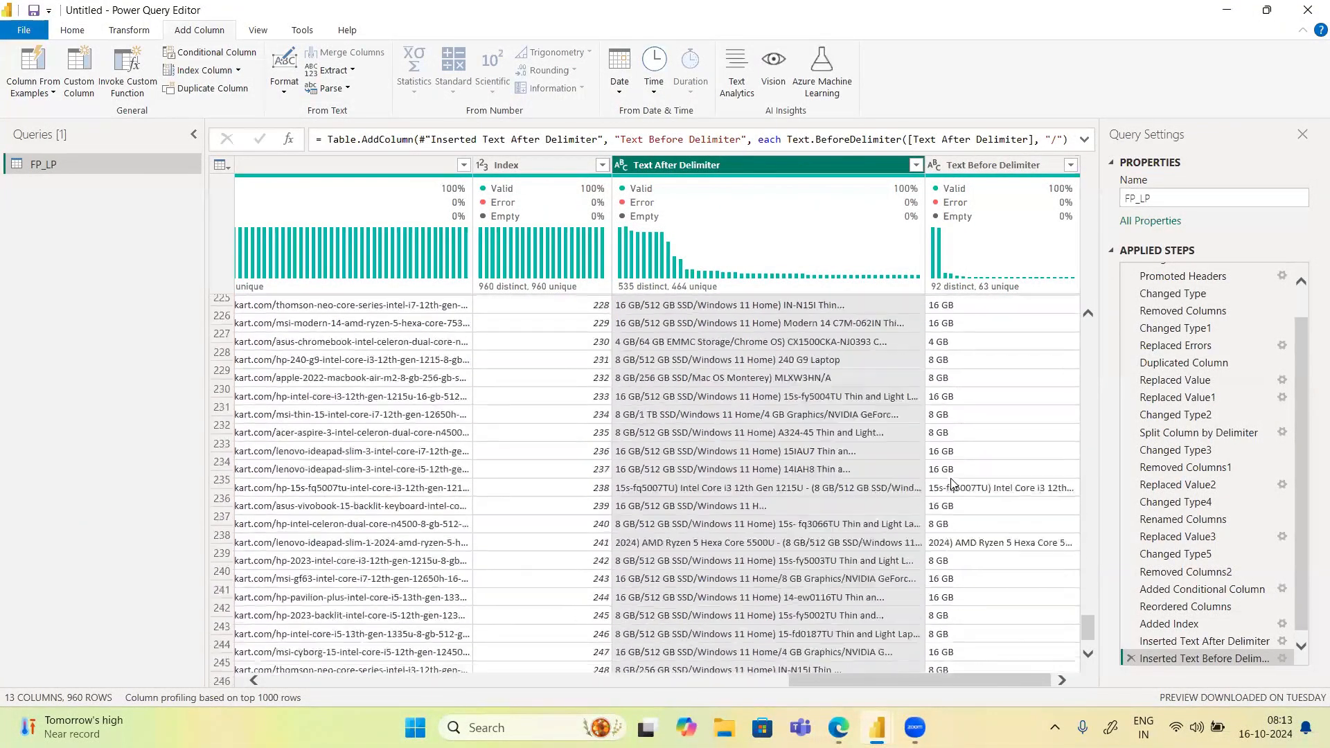
scroll(951, 483, "down", 15)
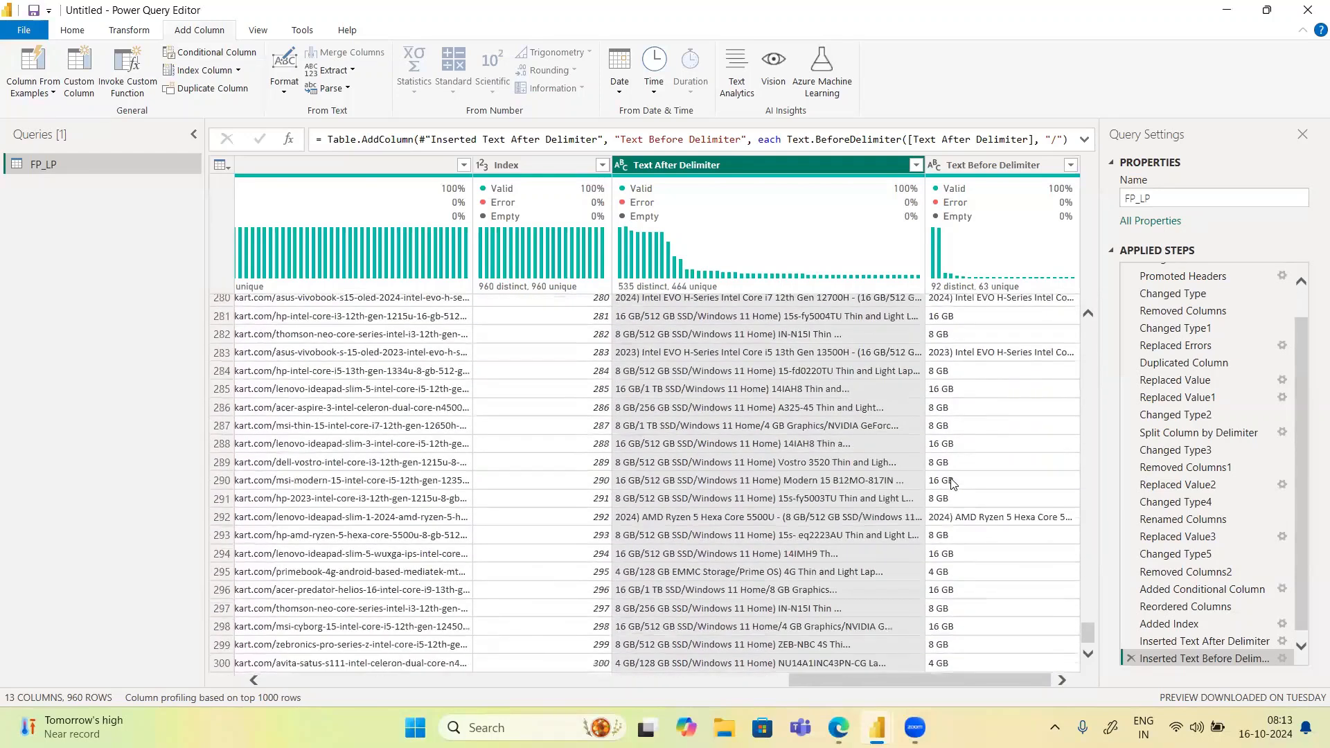
scroll(951, 483, "up", 20)
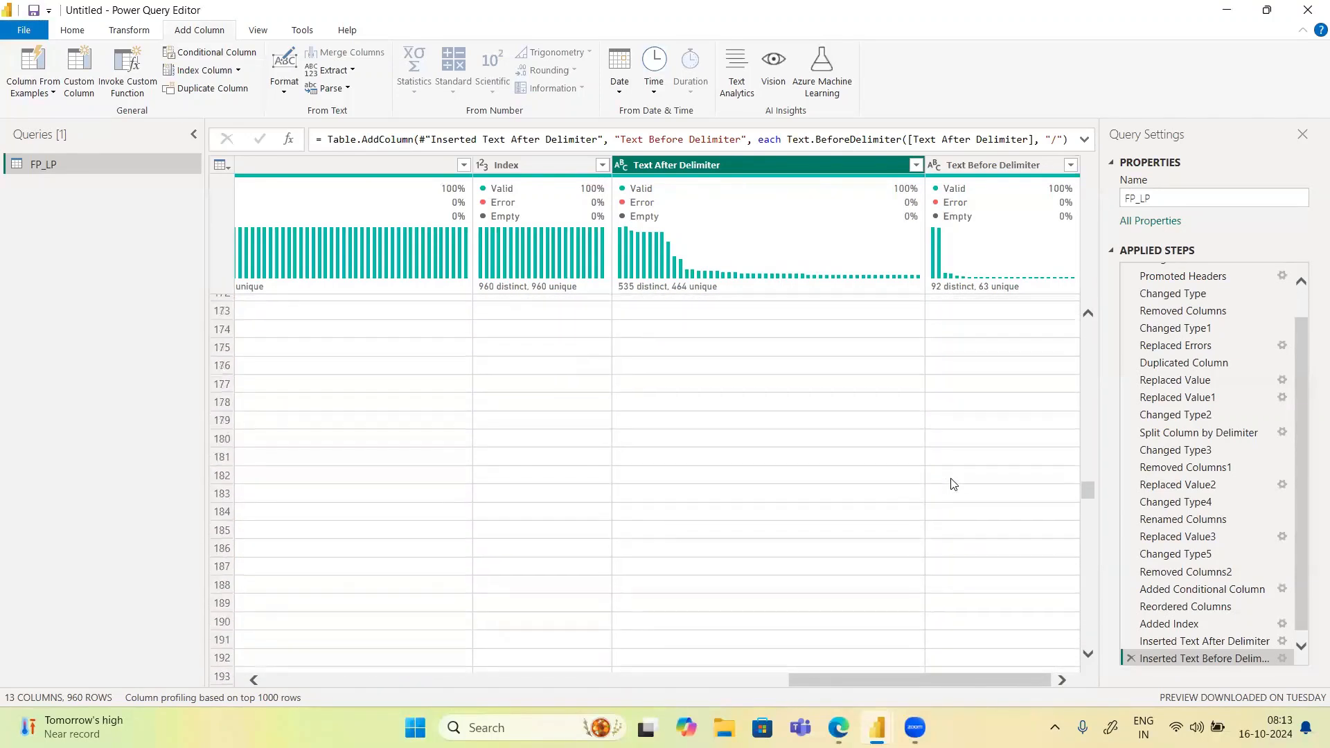
scroll(951, 483, "up", 2)
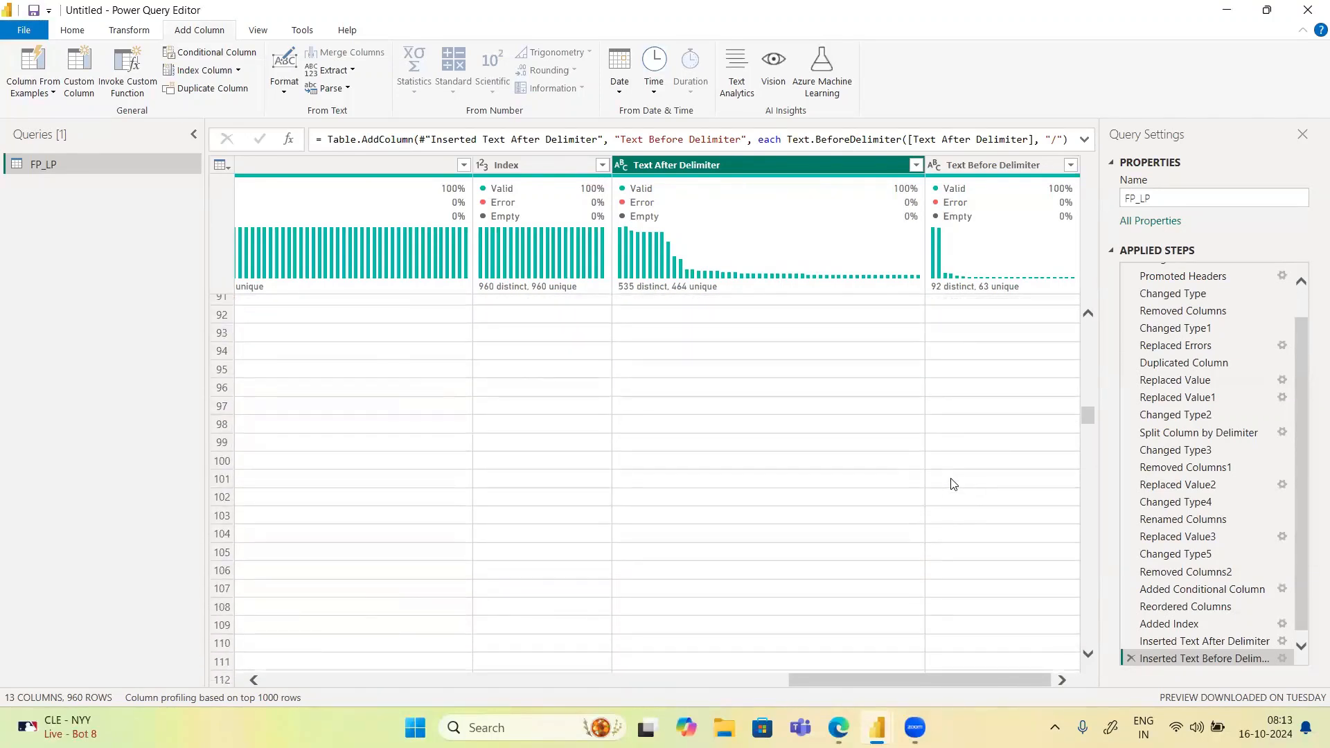
scroll(951, 483, "up", 13)
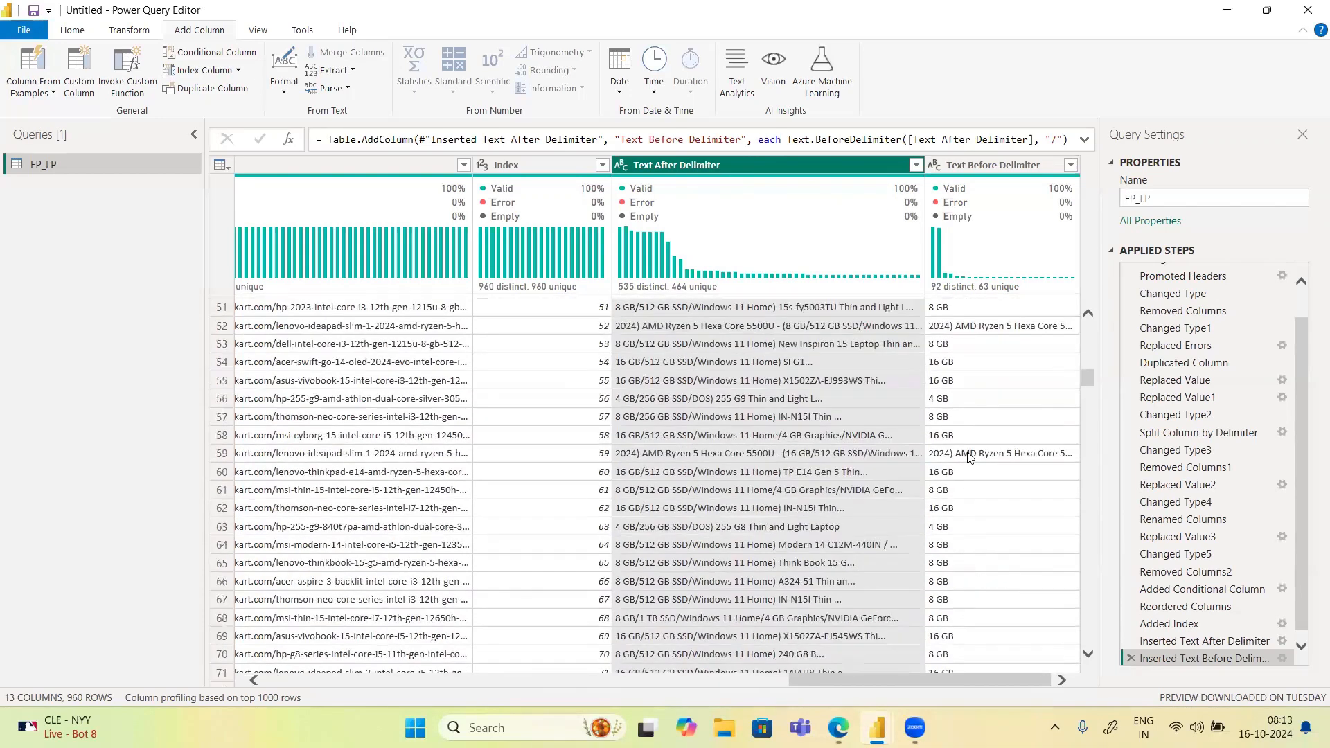
scroll(968, 457, "up", 10)
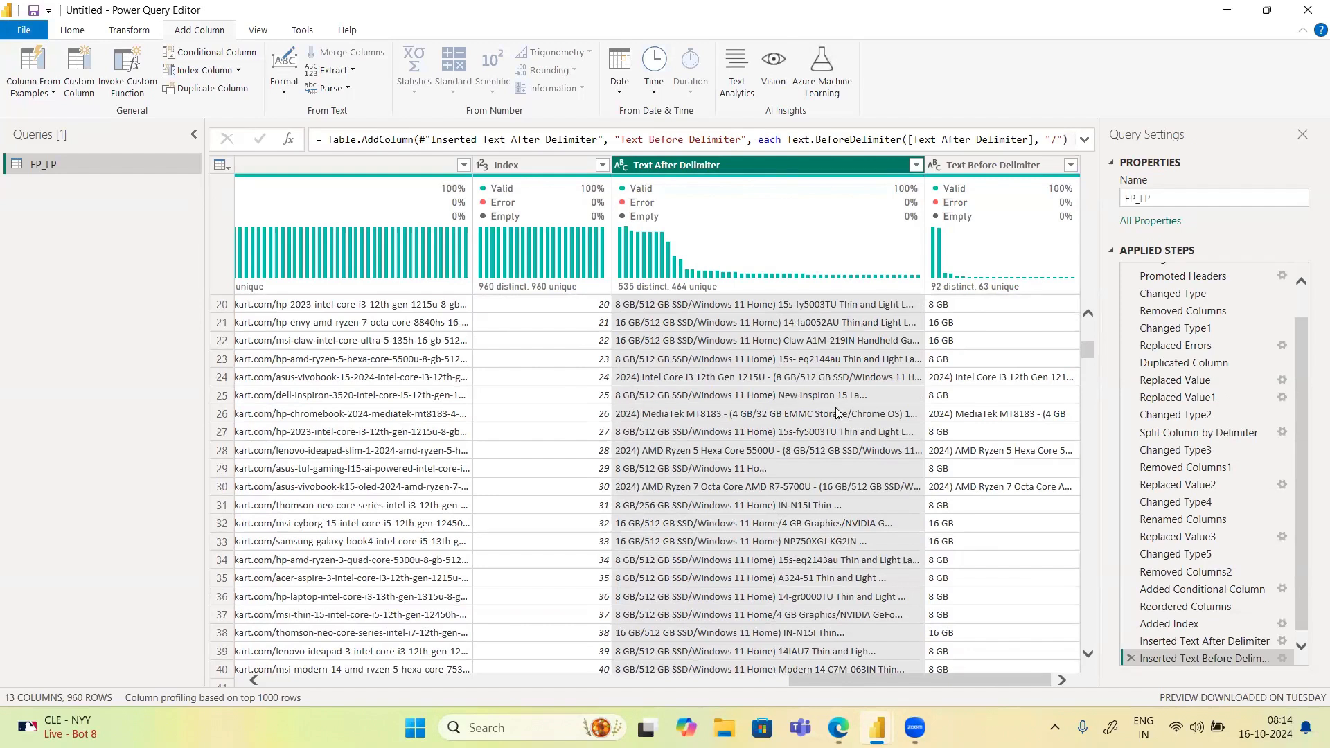
scroll(837, 413, "up", 6)
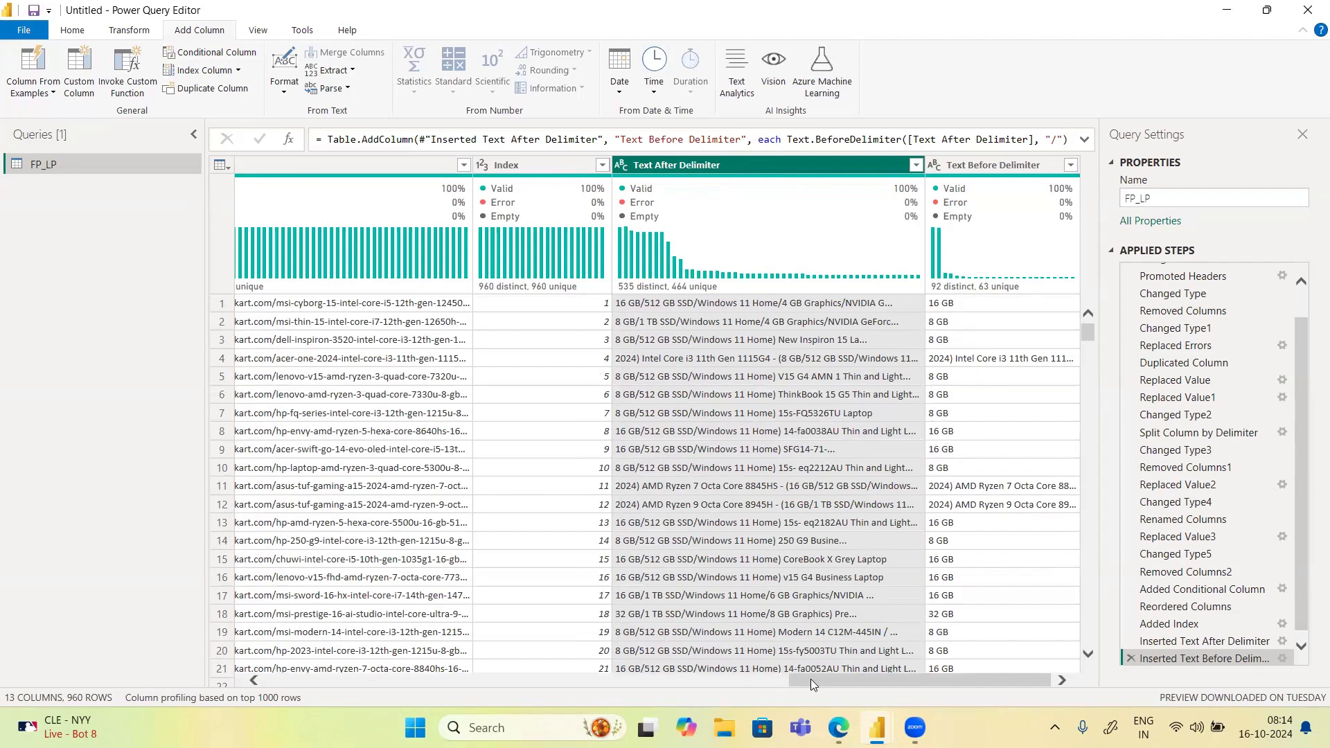
Add a column extracting the text between "(" and "/" from Product Name, scanning from the start with 0 delimiters skipped
left_click_drag(812, 679, 3, 616)
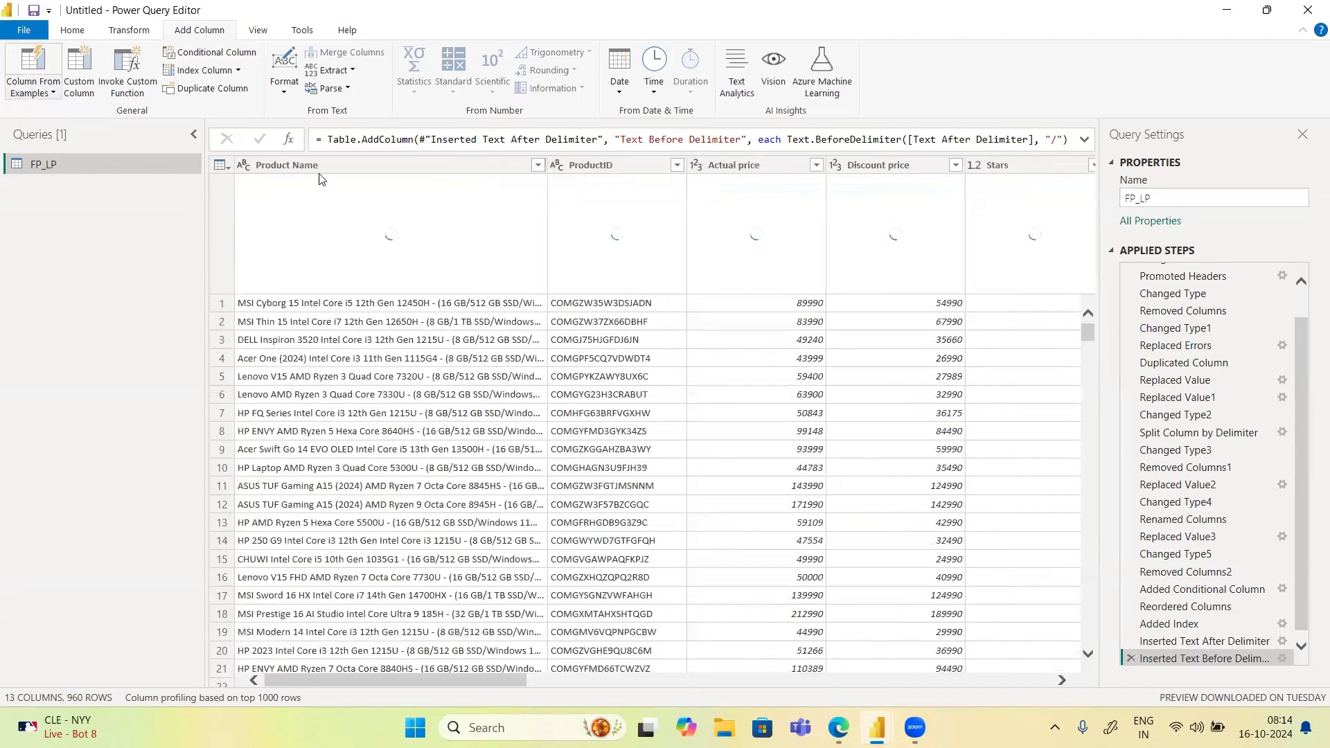
left_click(322, 167)
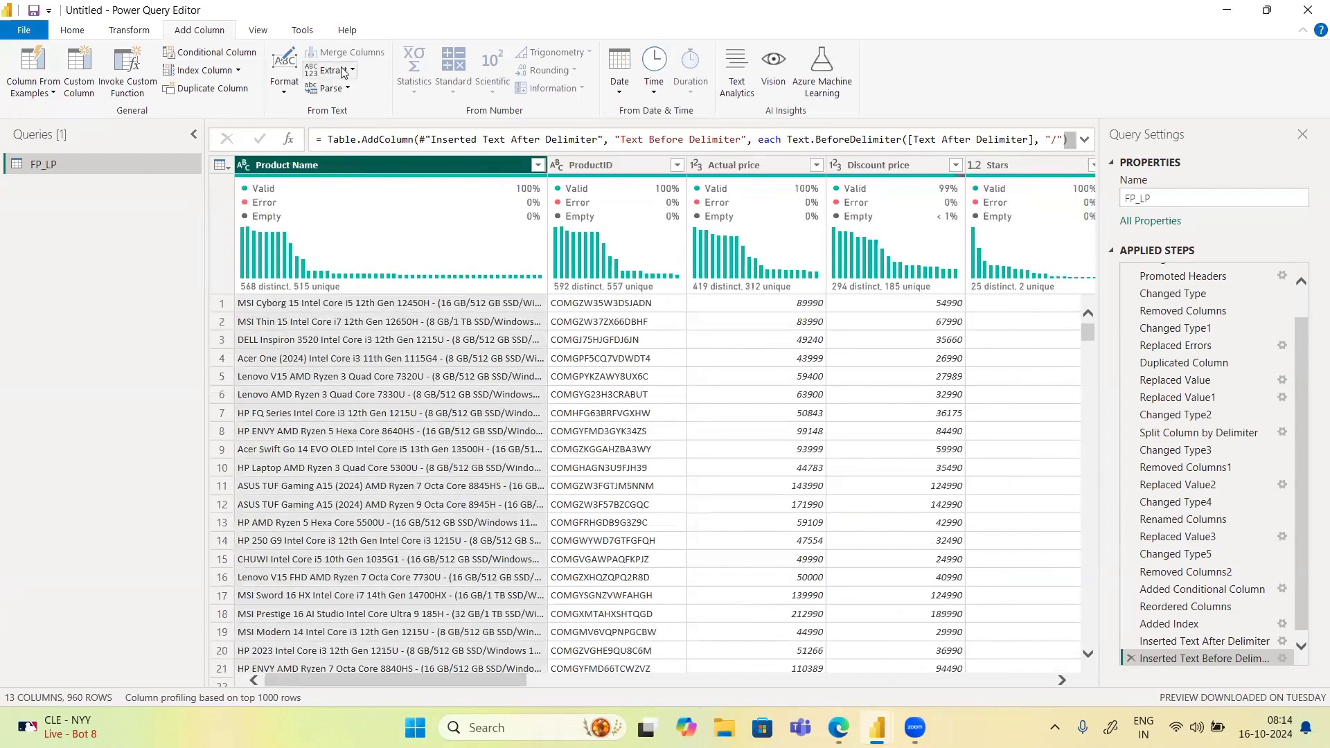
left_click(334, 71)
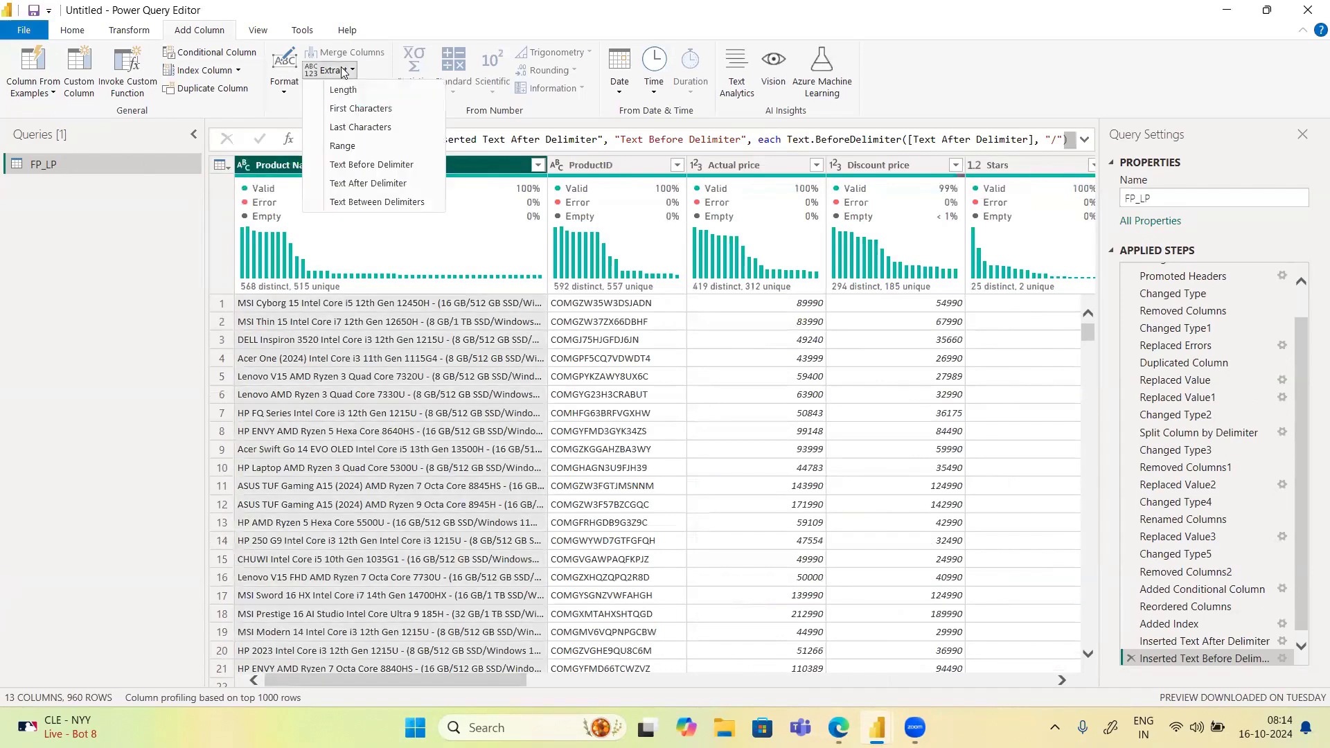
left_click(377, 202)
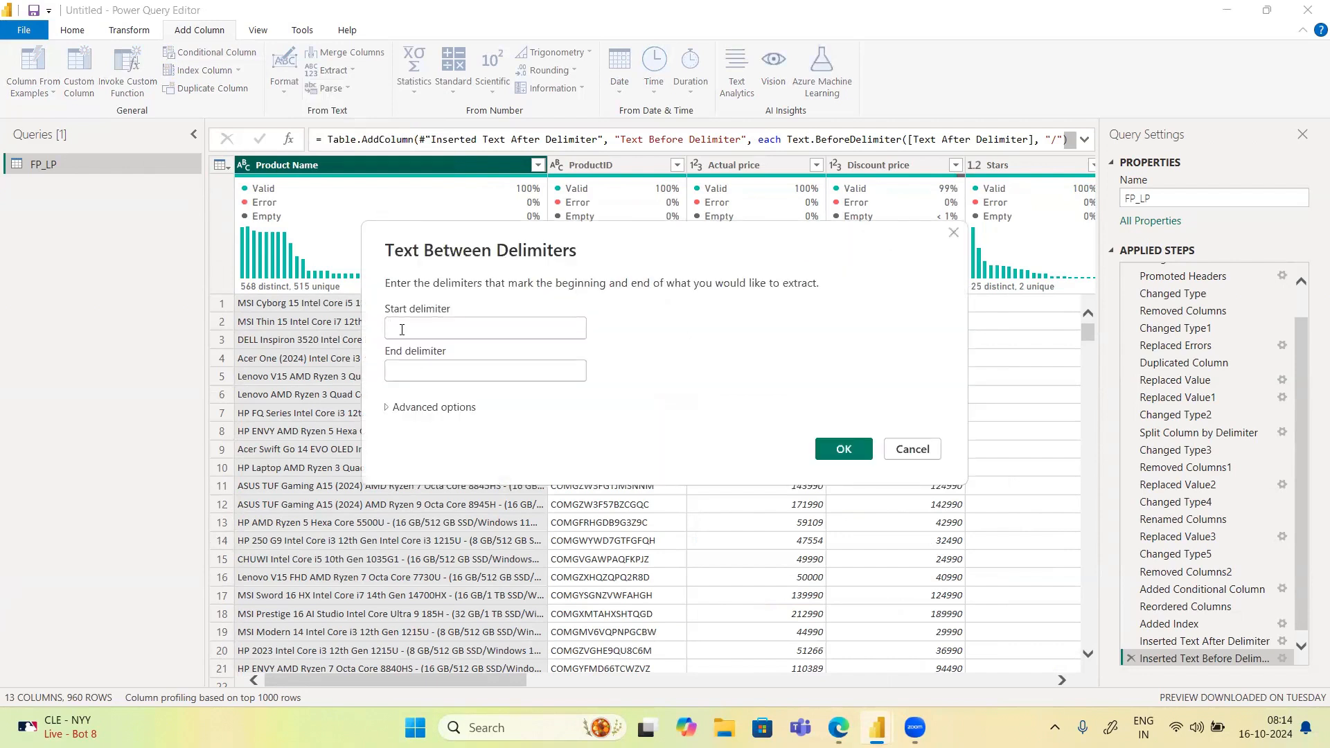
left_click(402, 330)
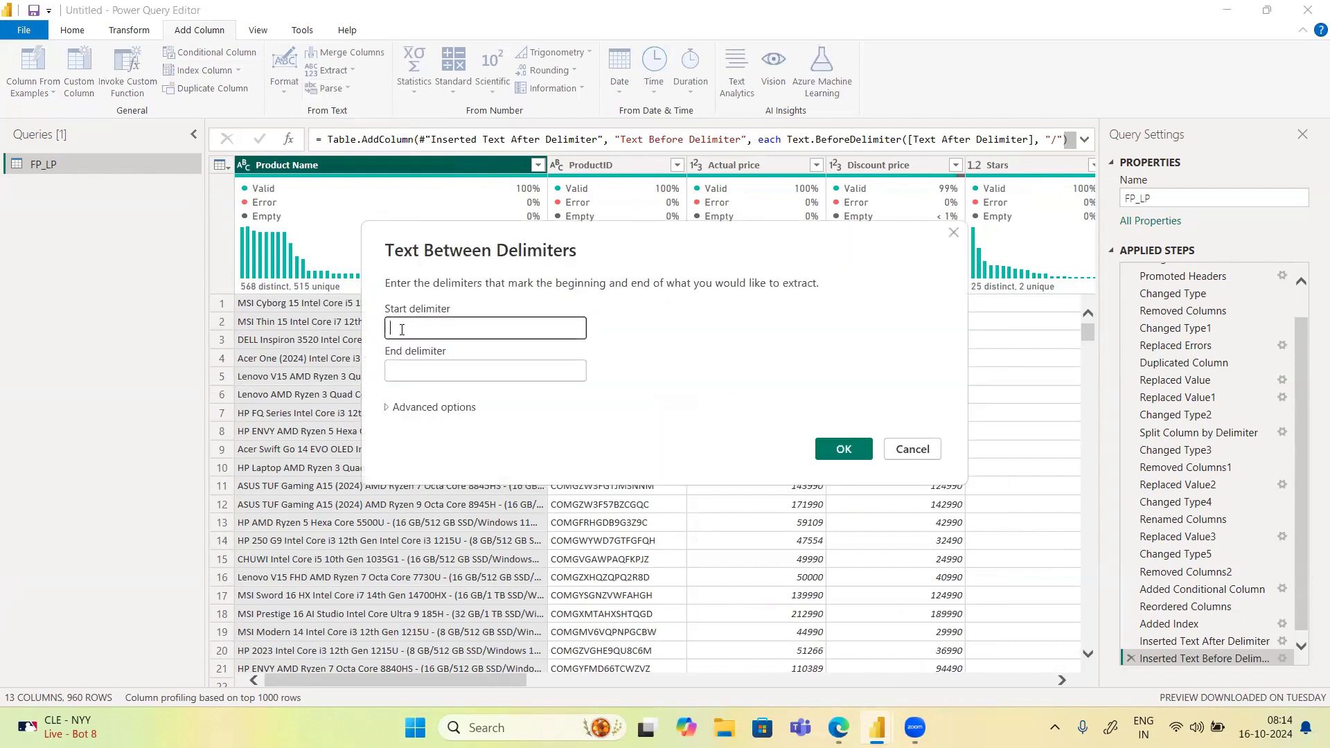
left_click(405, 373)
type("/")
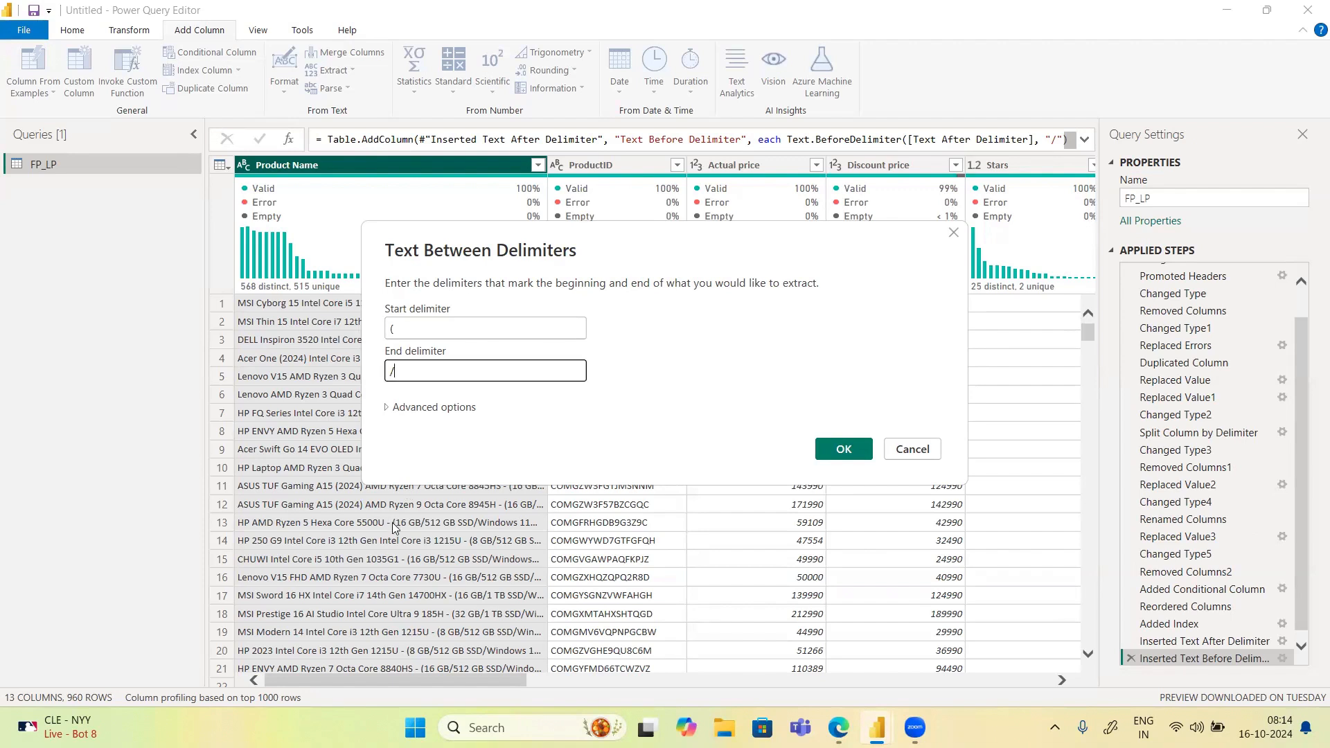
left_click(395, 411)
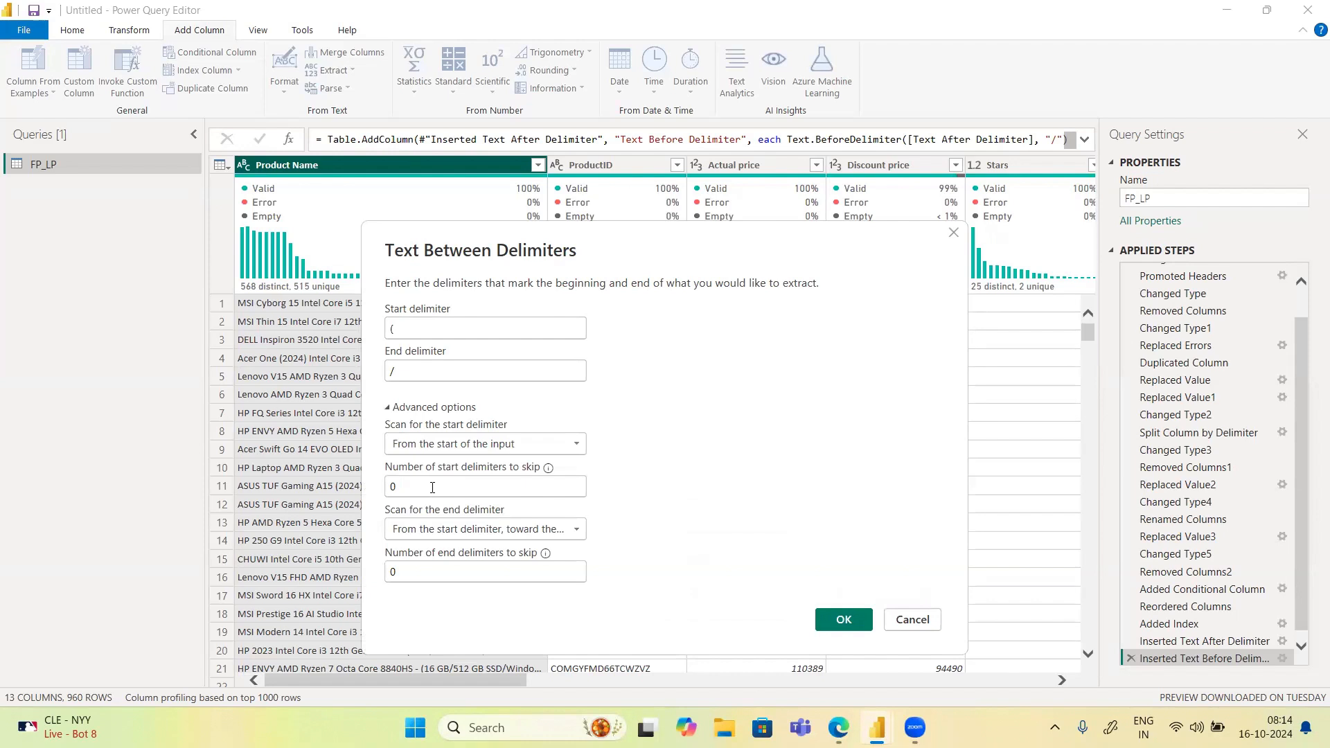
left_click(842, 617)
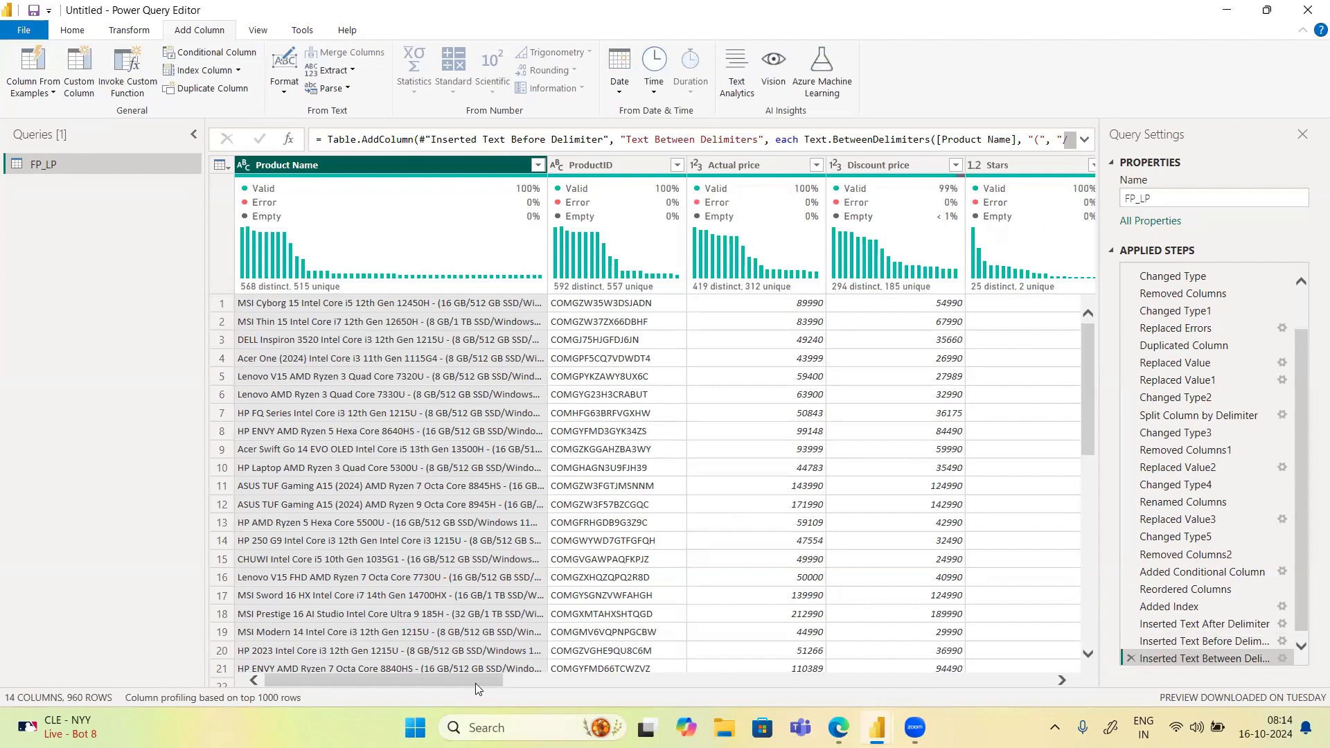
left_click_drag(475, 683, 1102, 700)
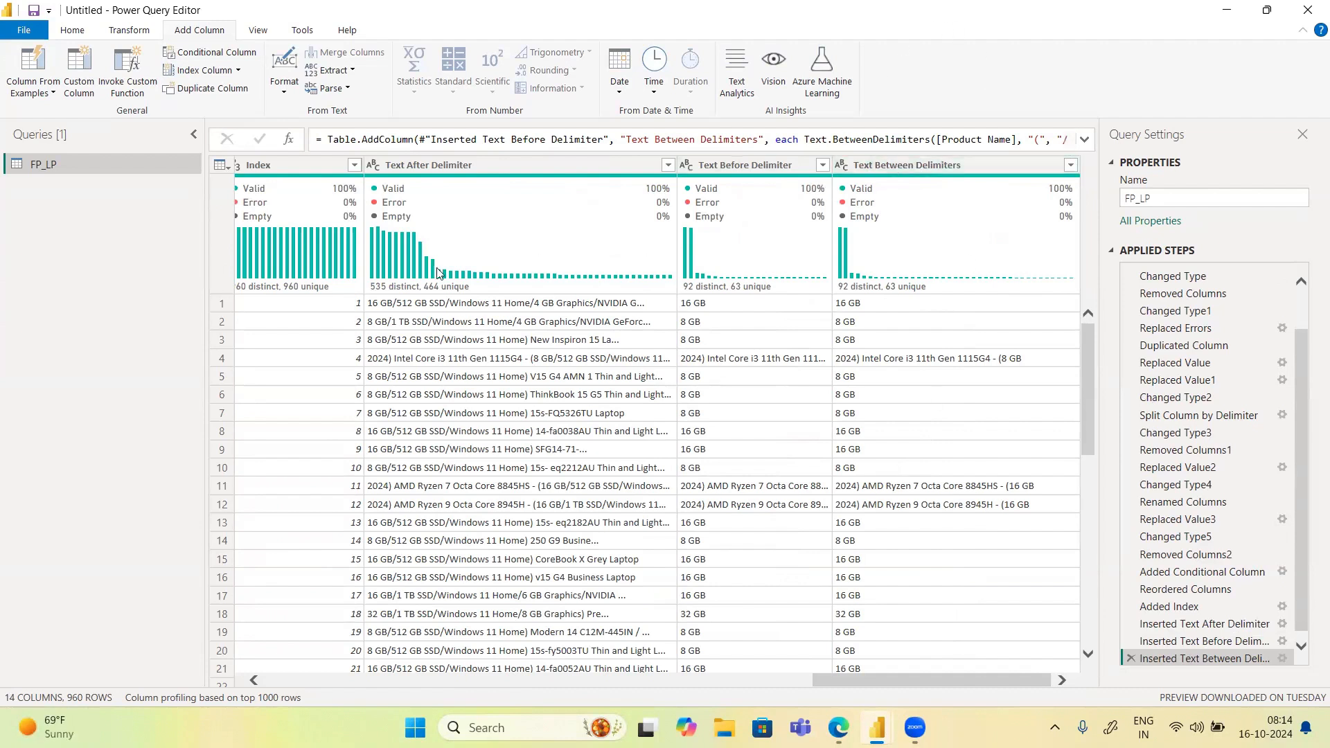
mouse_move(742, 241)
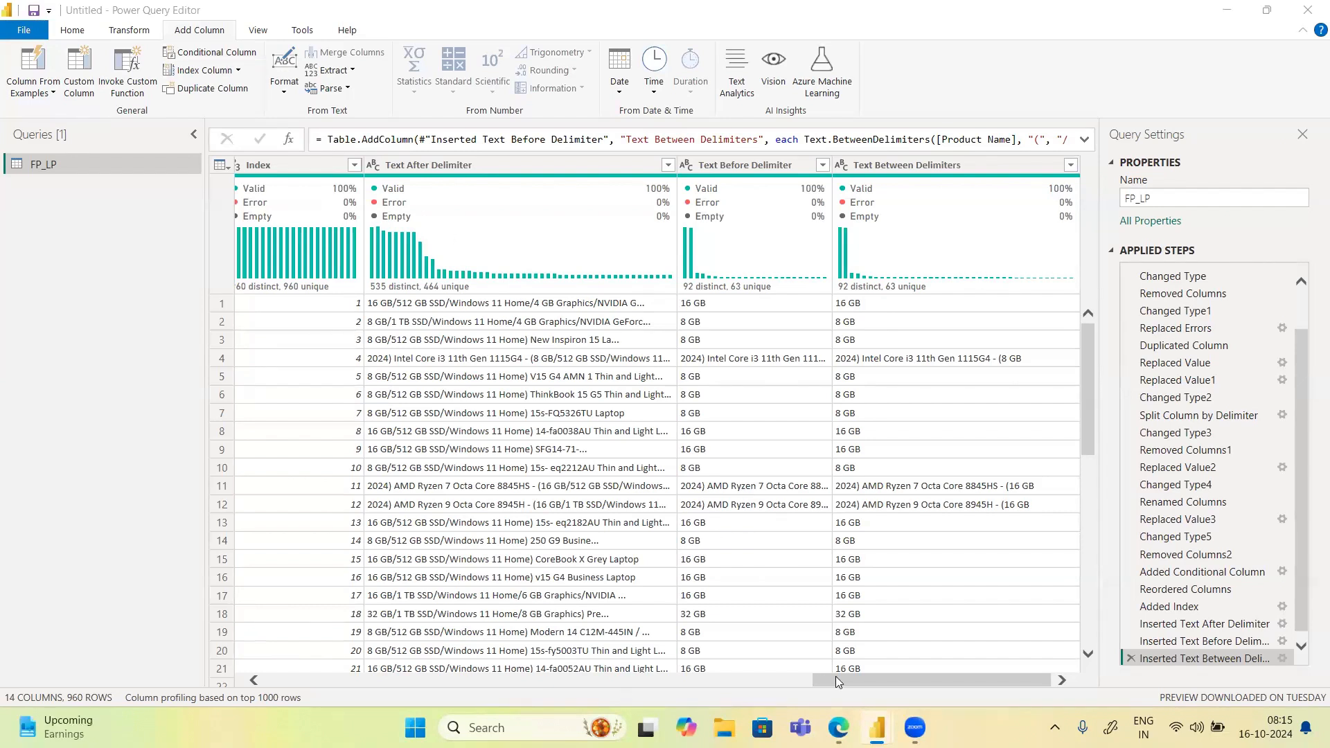
left_click_drag(836, 676, 185, 652)
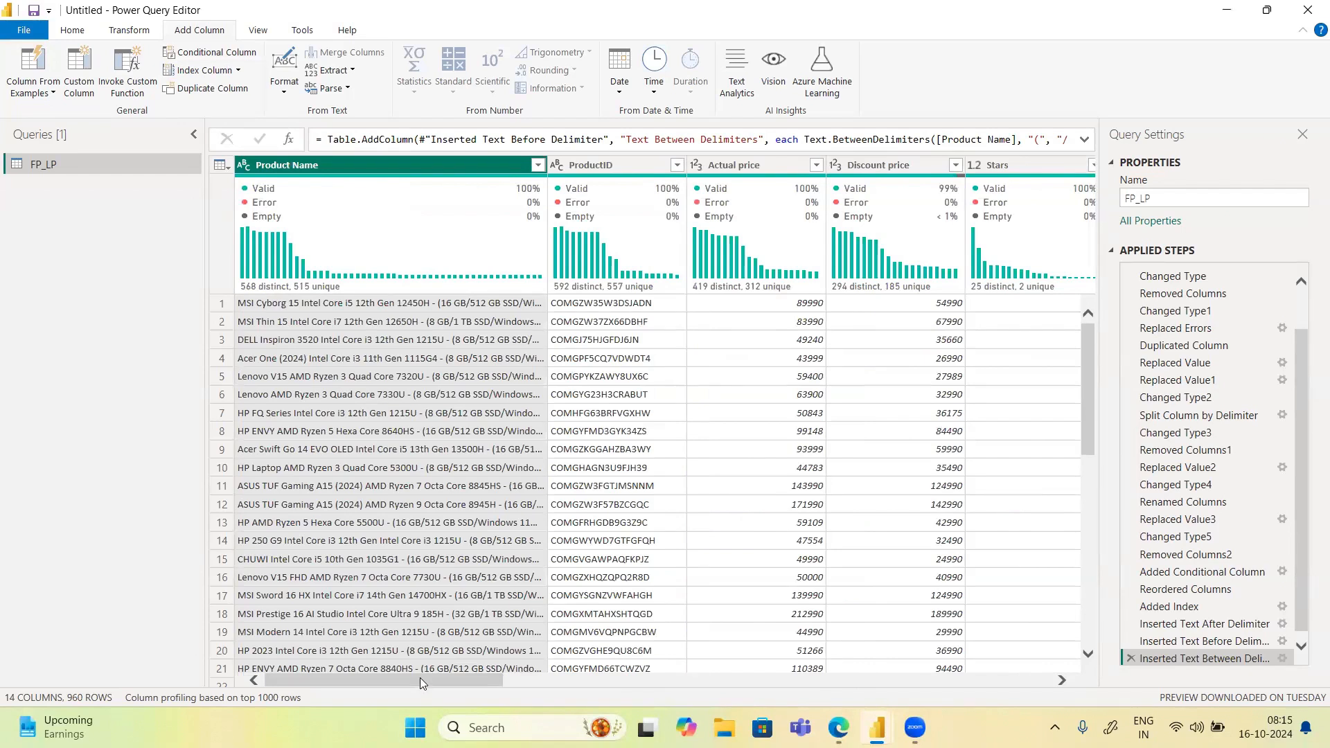
left_click_drag(420, 678, 653, 677)
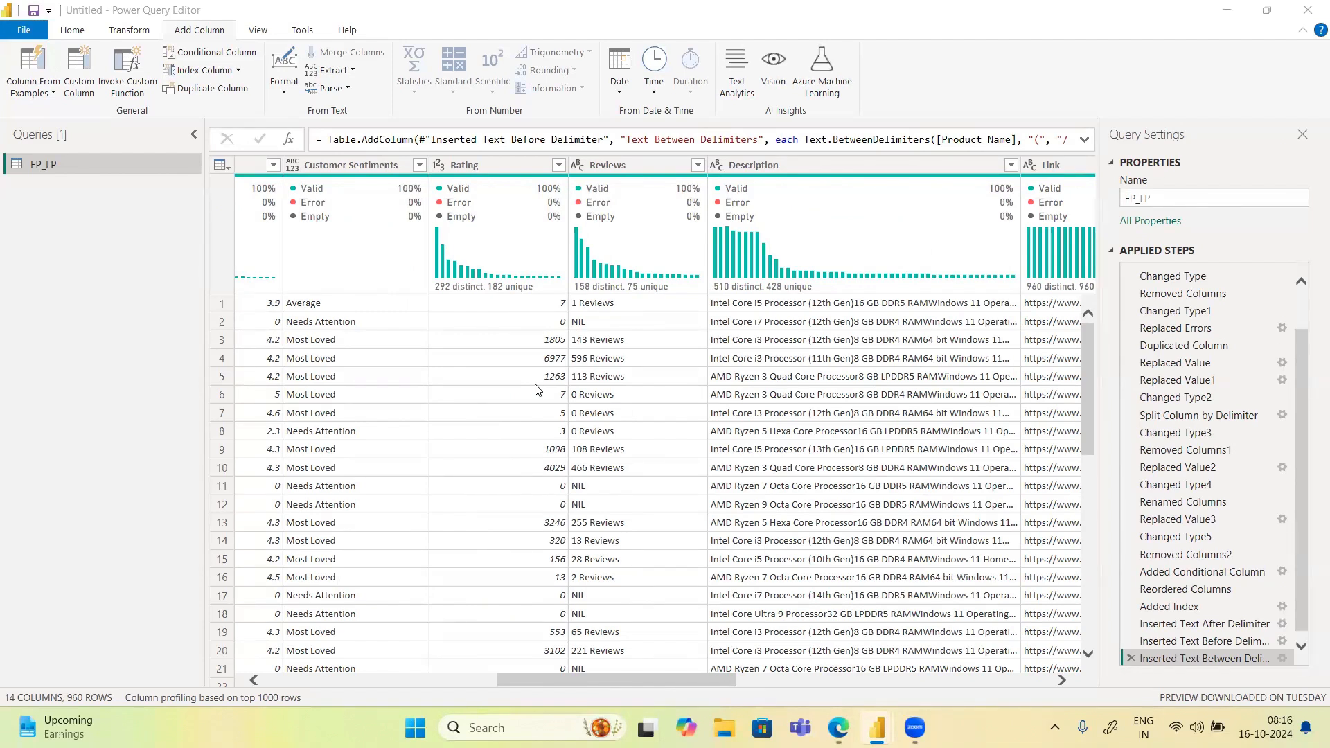
left_click(83, 69)
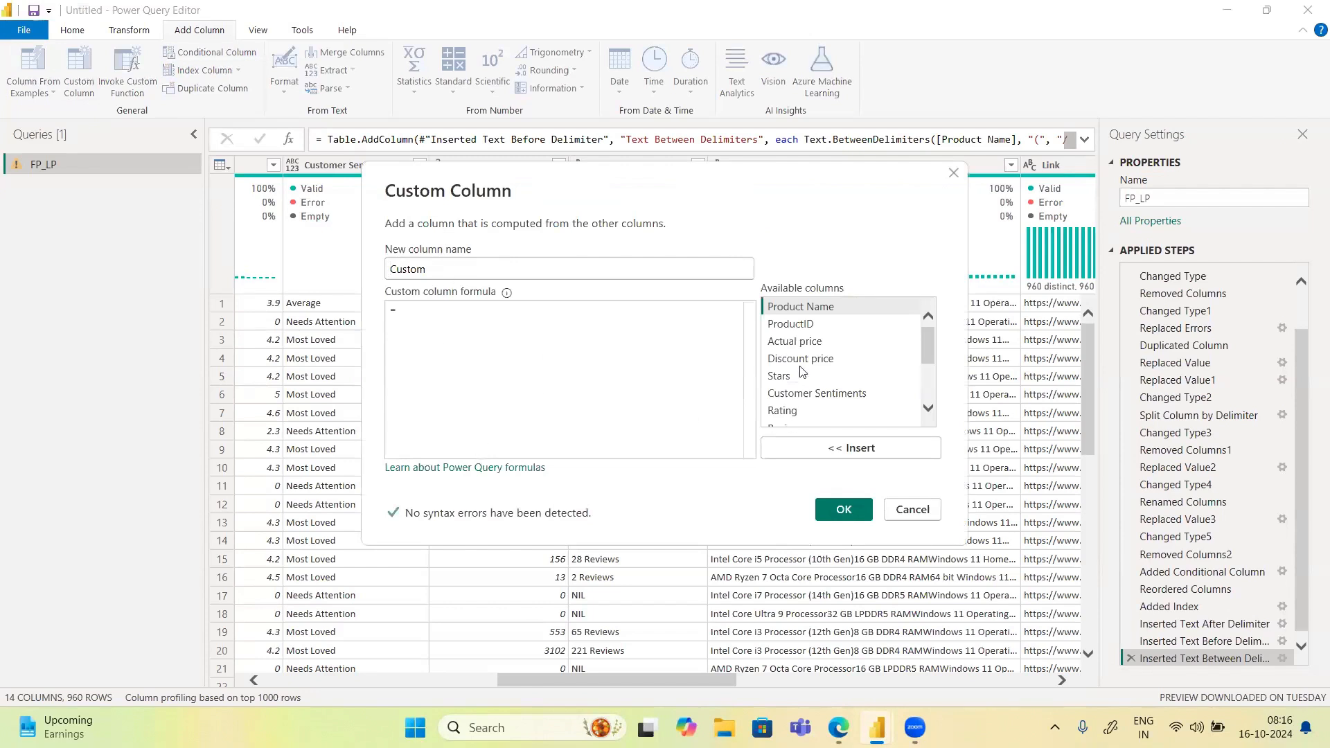
scroll(803, 391, "down", 3)
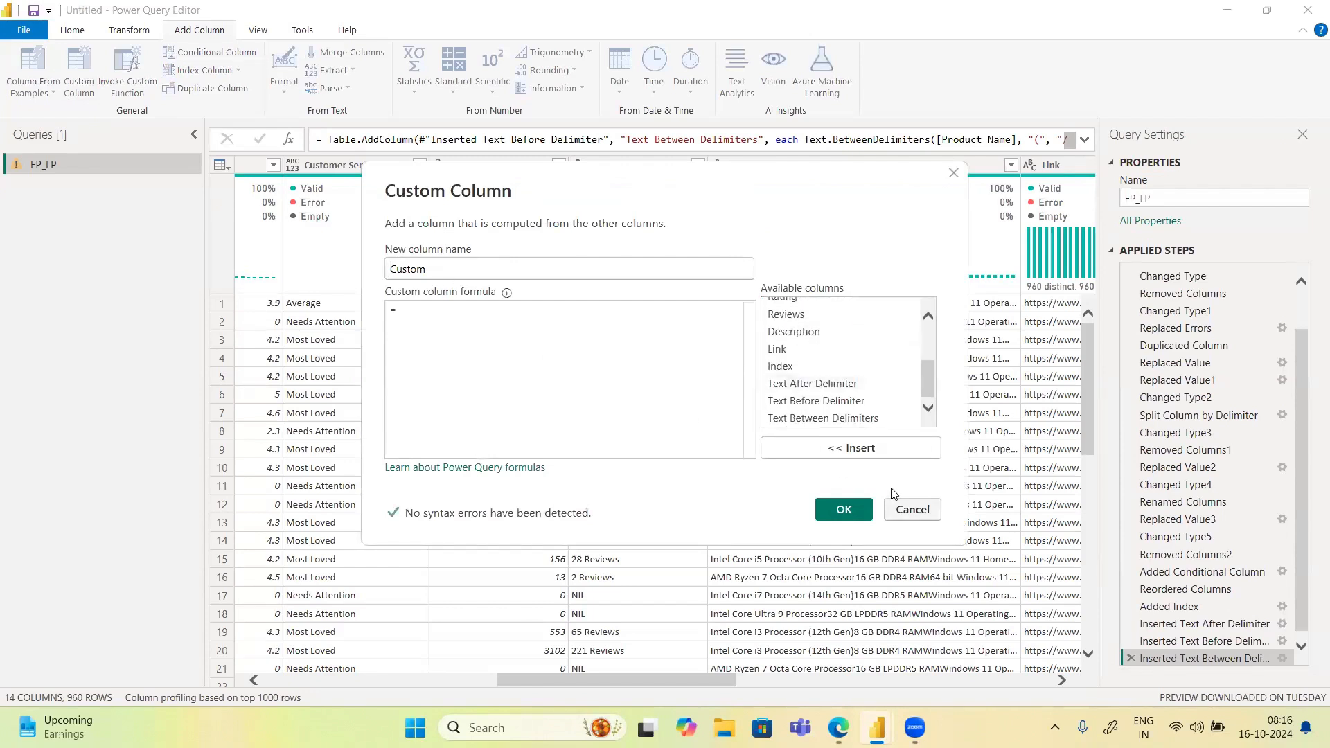
left_click(900, 508)
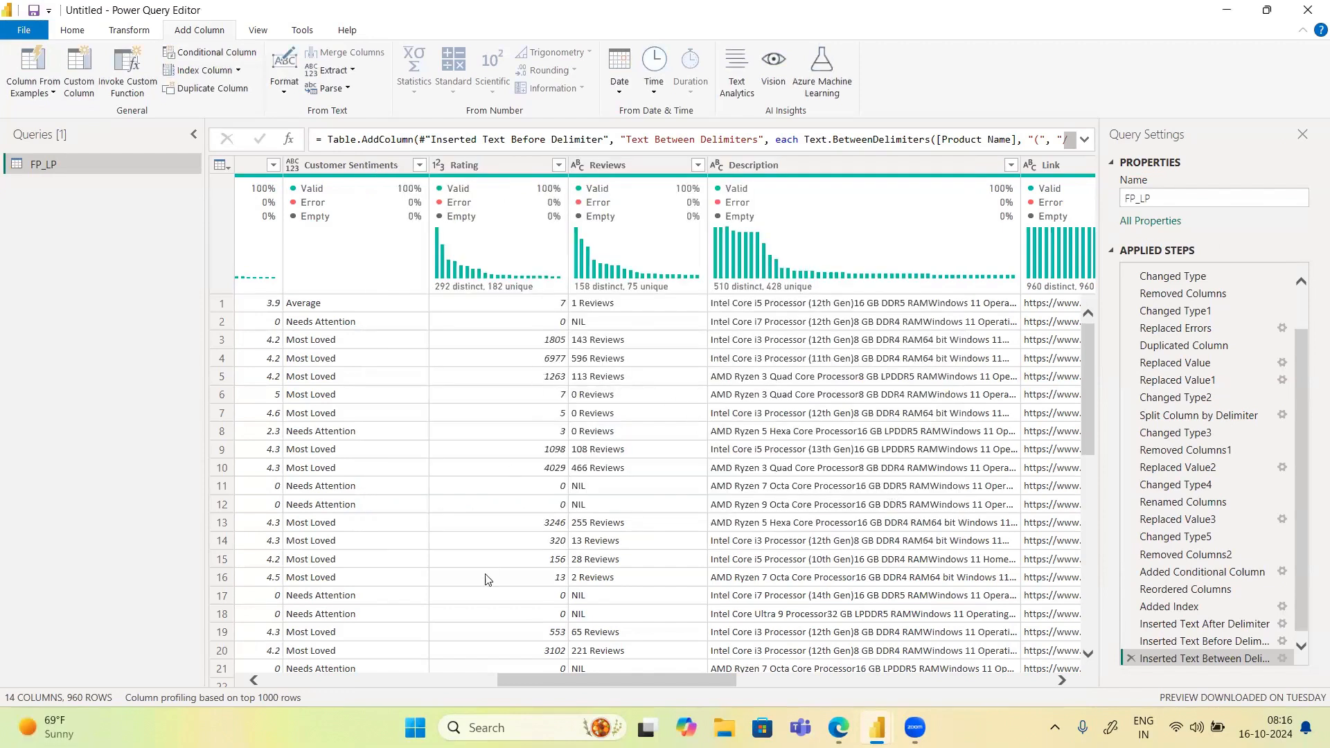
Start a new custom column and name it ConcatenatedColumn
left_click_drag(611, 680, 515, 684)
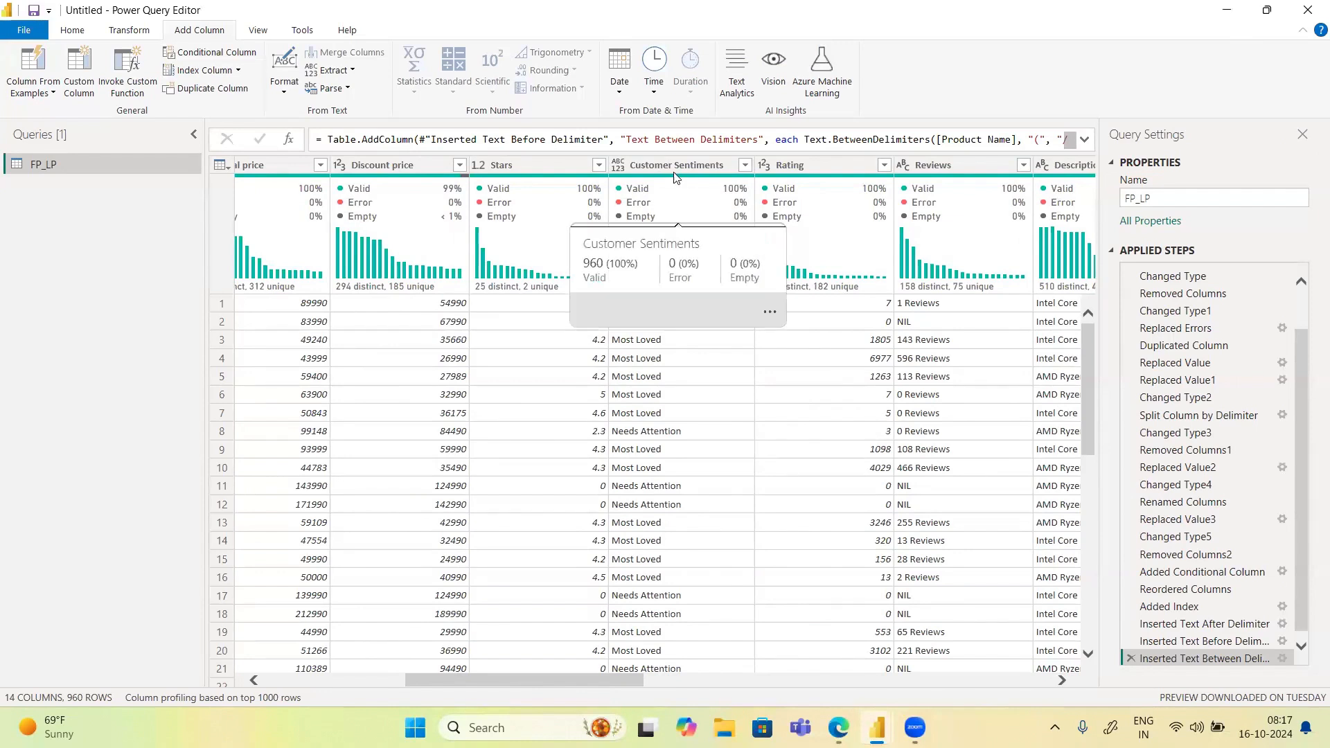
left_click(689, 202)
left_click(794, 177)
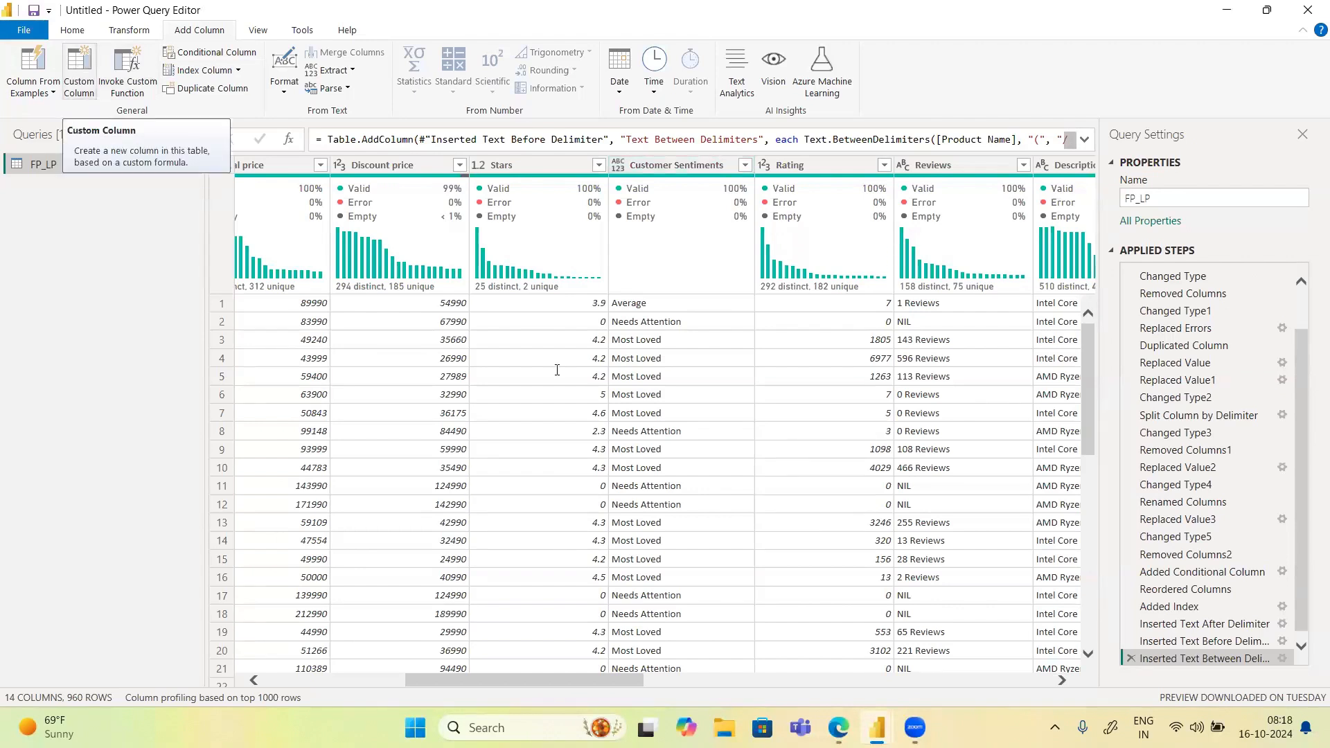
left_click(78, 72)
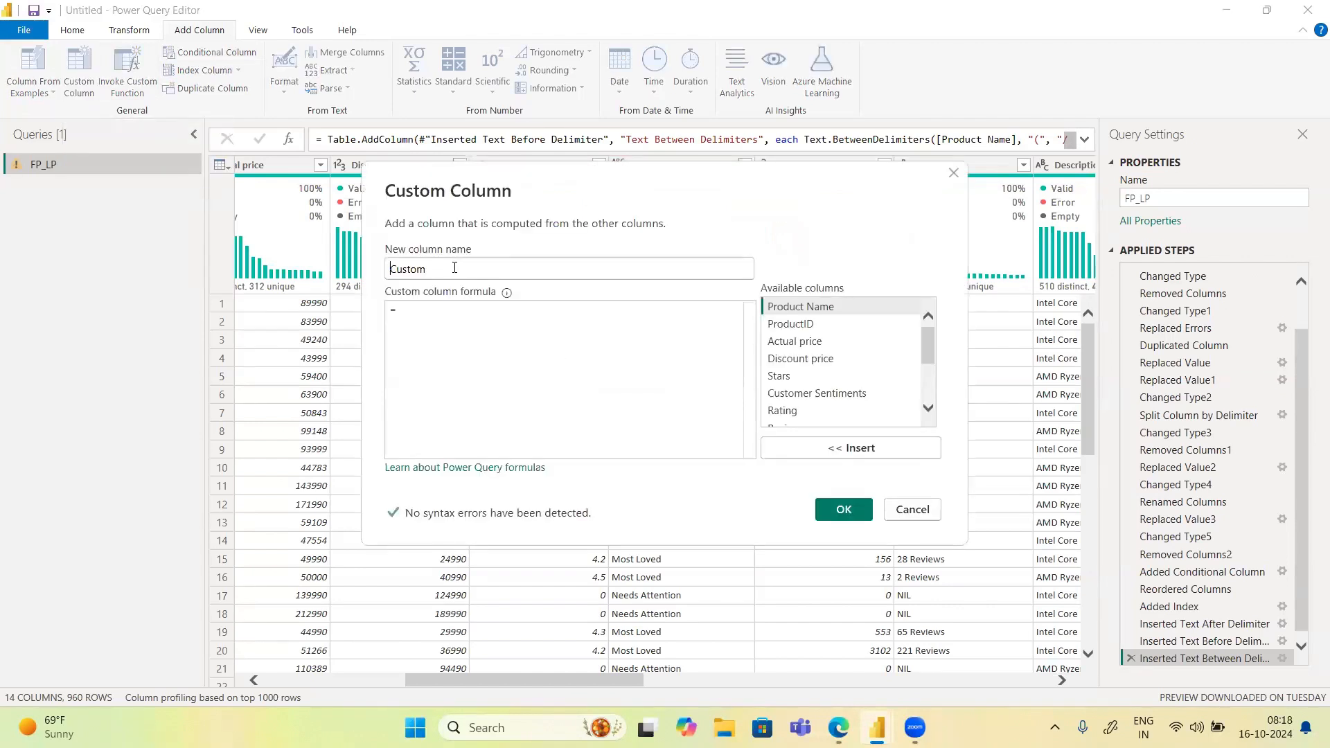
double_click(389, 271)
type("C")
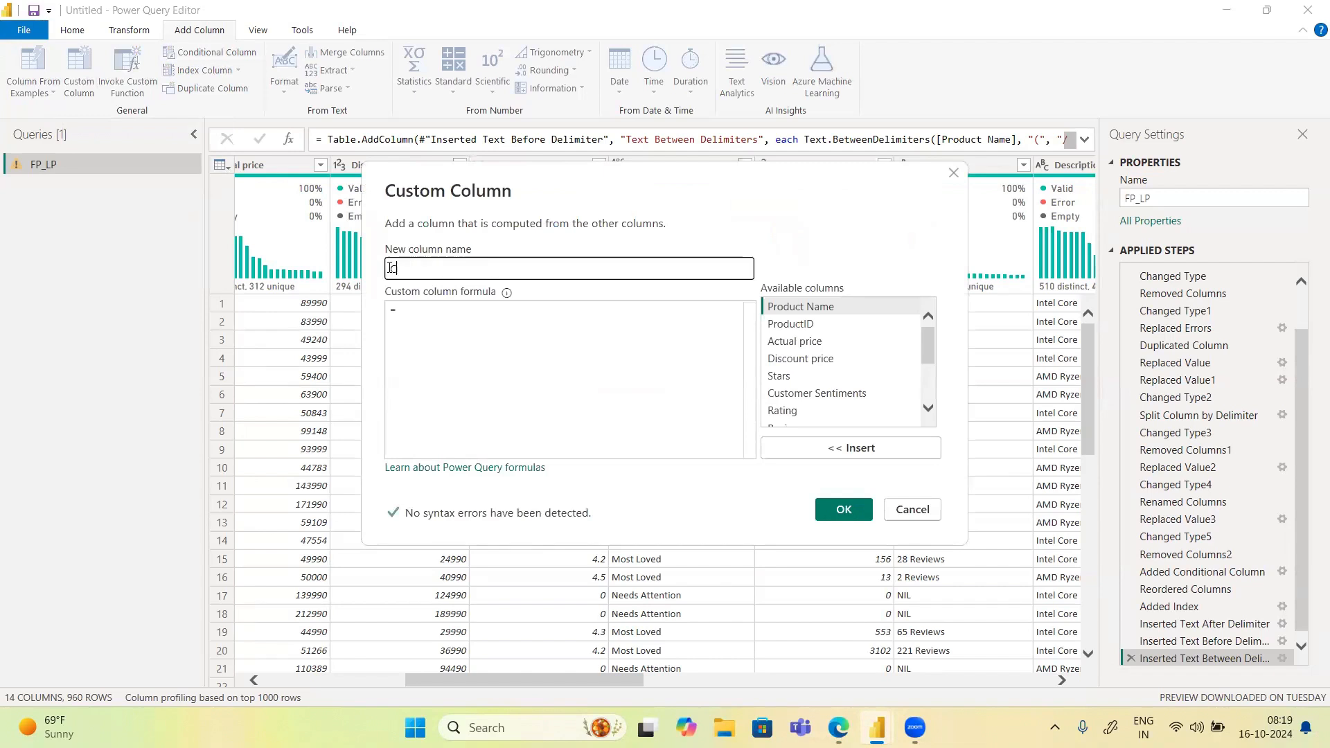
type("oncatenatedColumn")
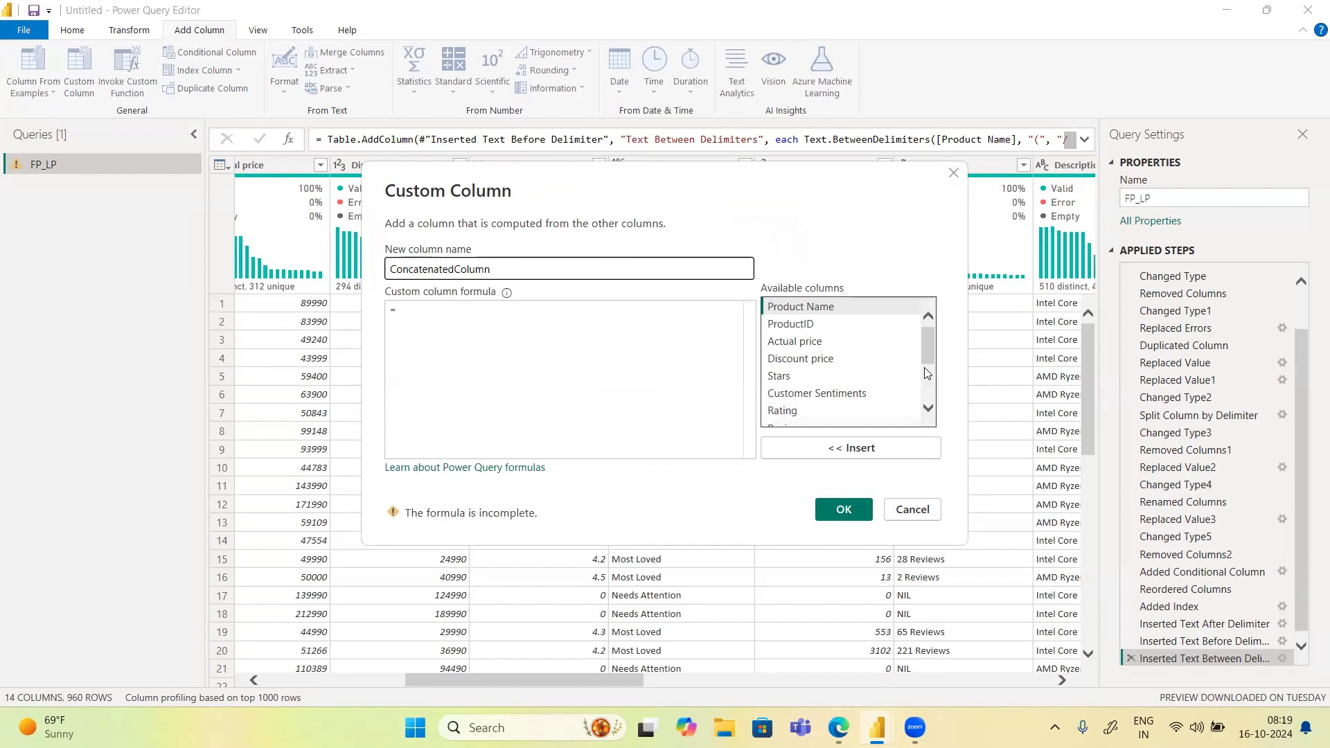
Set the custom column formula to [Customer Sentiments]&[Rating] and add the column to the table
left_click(813, 397)
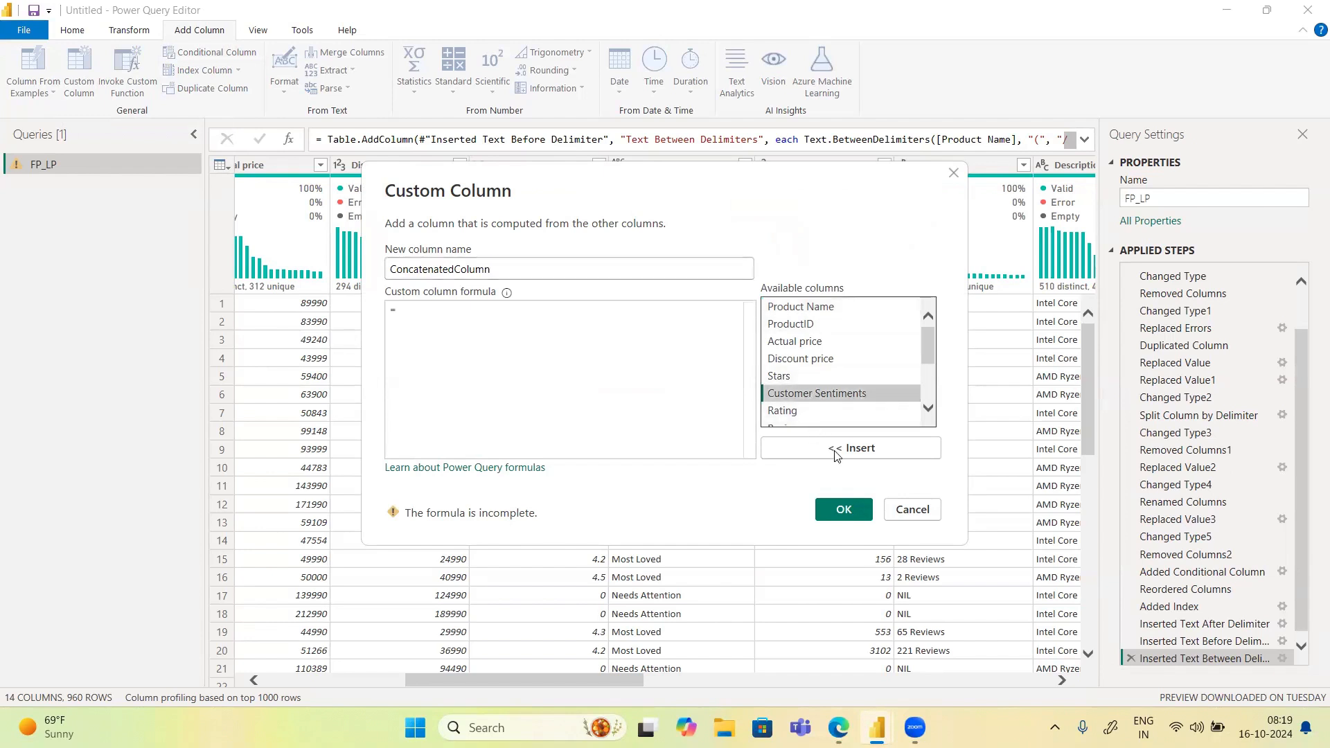
left_click(836, 451)
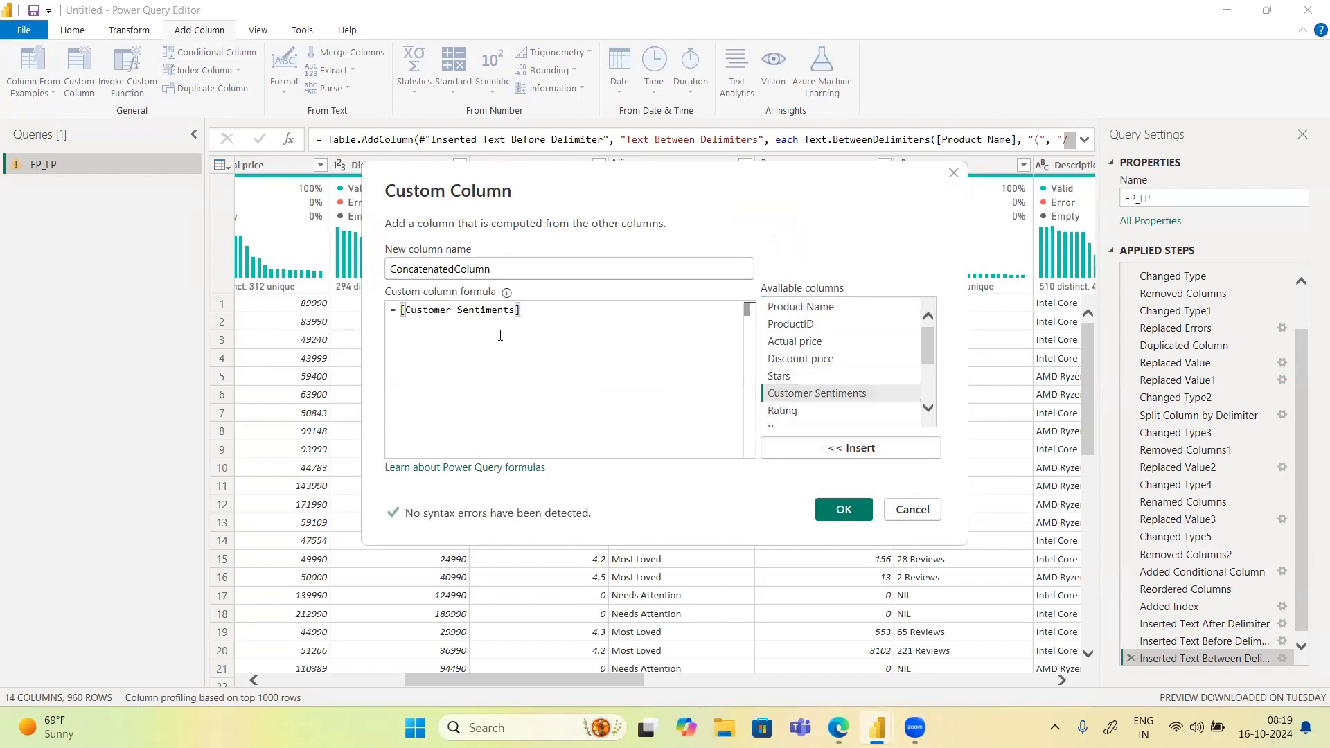
type("&")
left_click(781, 413)
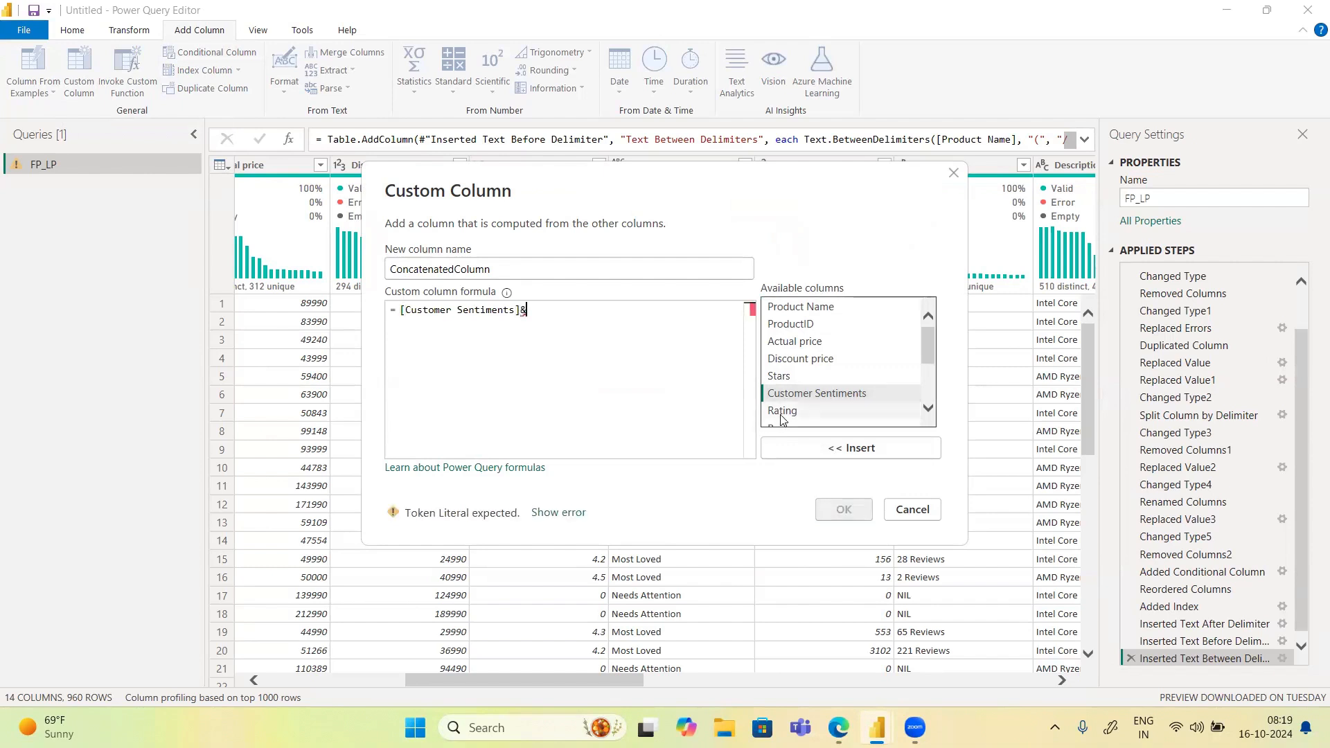
left_click(796, 450)
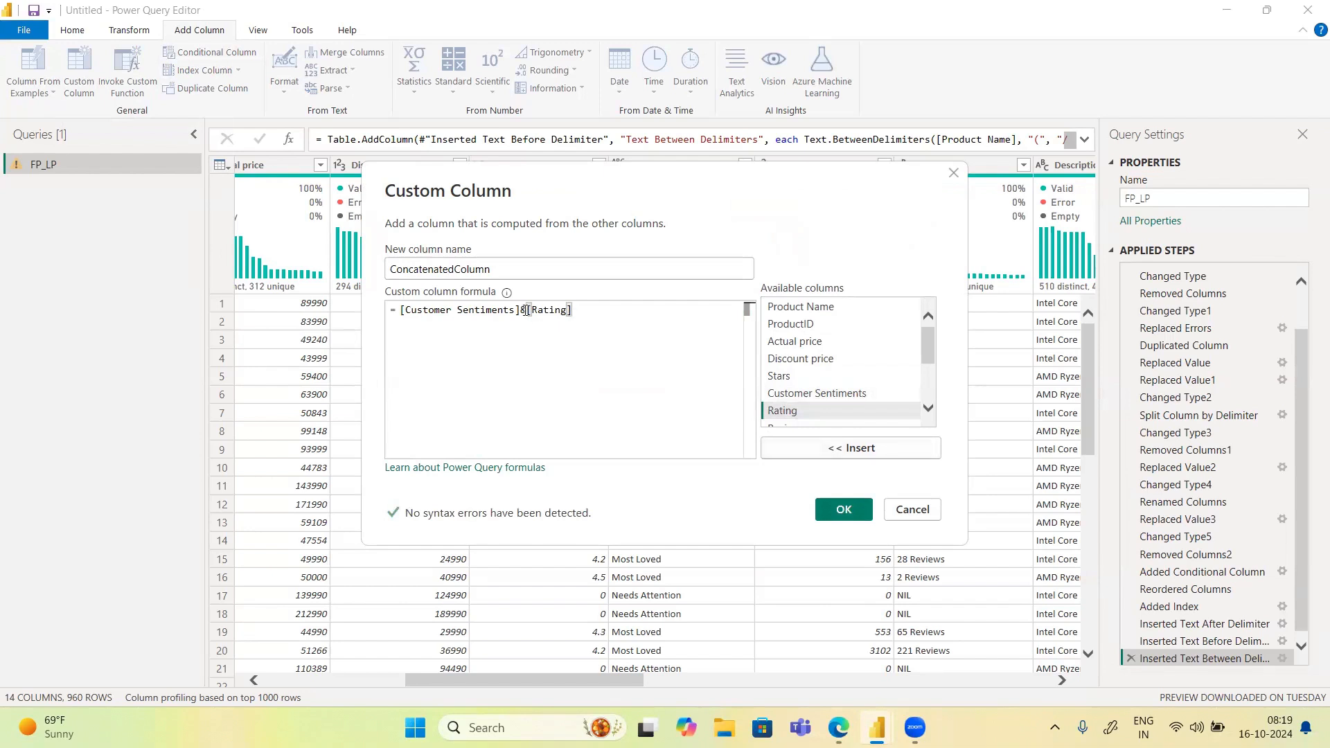
mouse_move(530, 310)
left_mouse_down()
mouse_move(507, 310)
mouse_move(527, 310)
left_mouse_up()
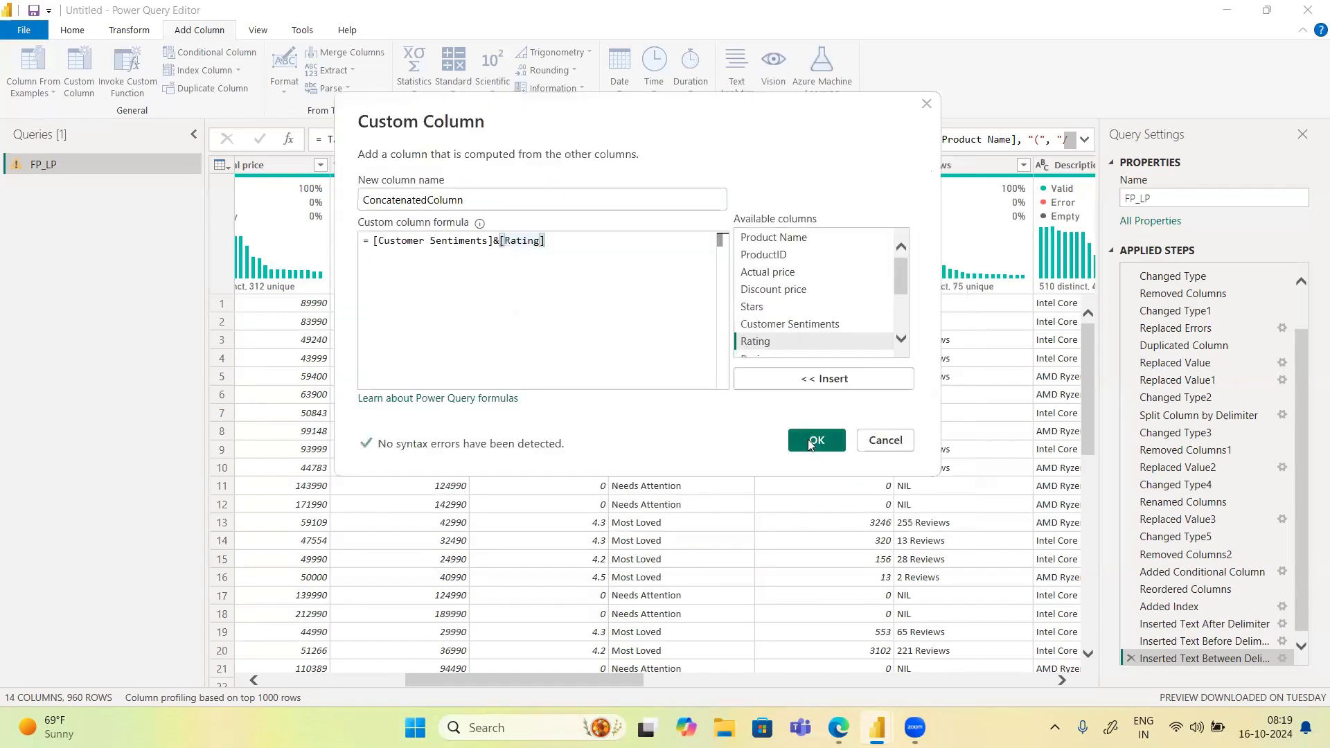
left_click(814, 441)
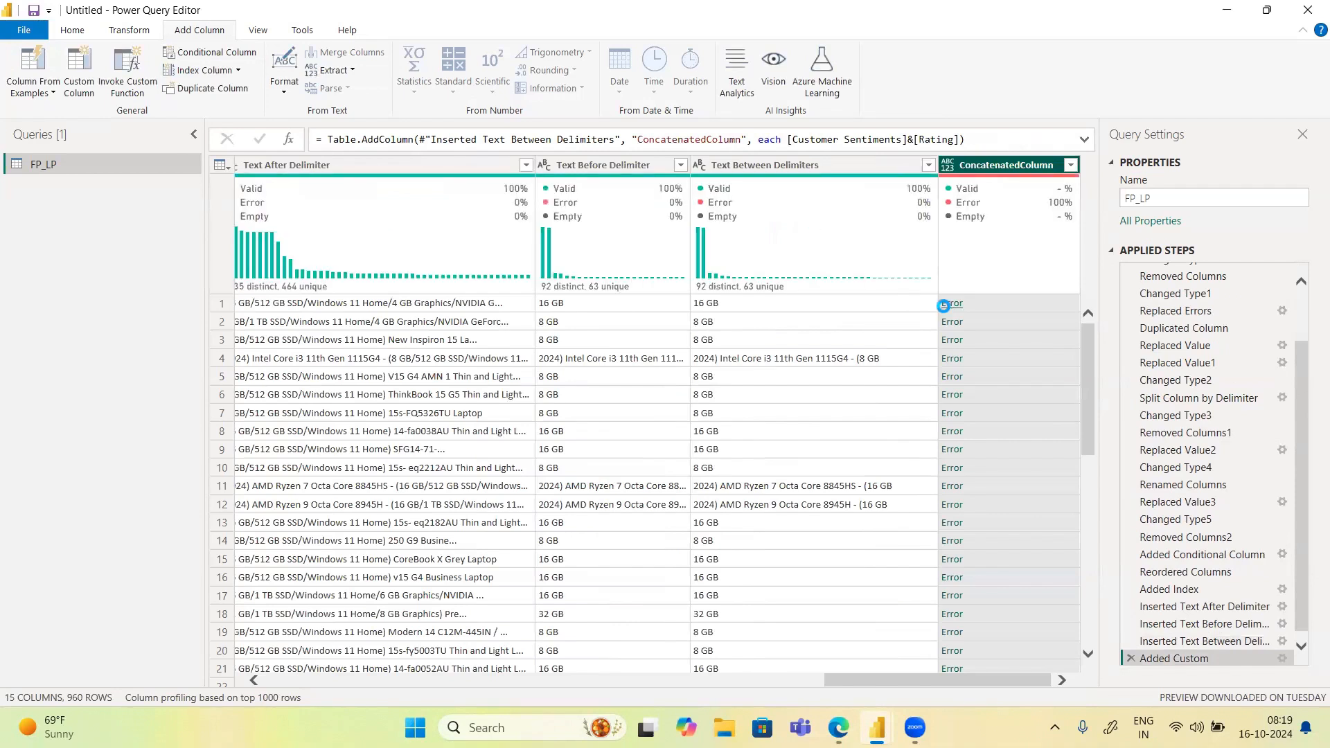
Display the error details of the first ConcatenatedColumn row and reopen the Added Custom step's formula
left_click(947, 303)
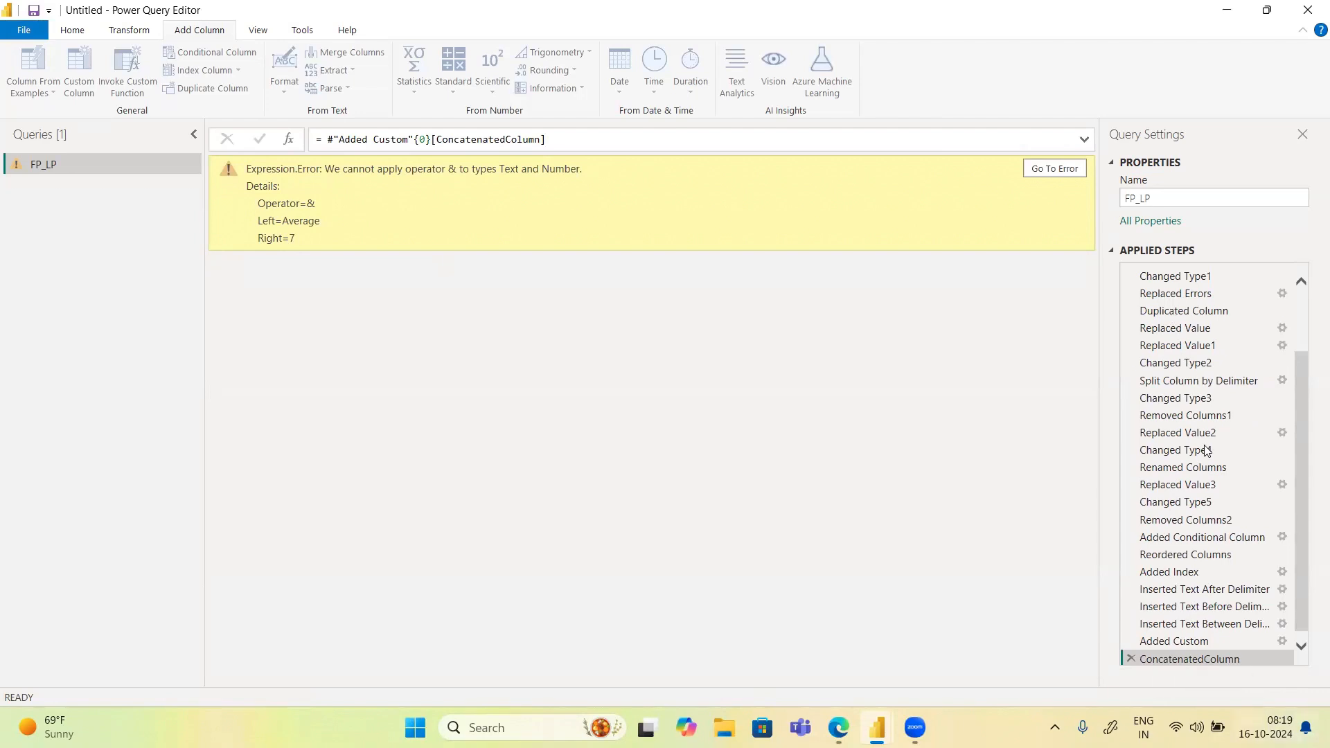
scroll(1209, 533, "down", 1)
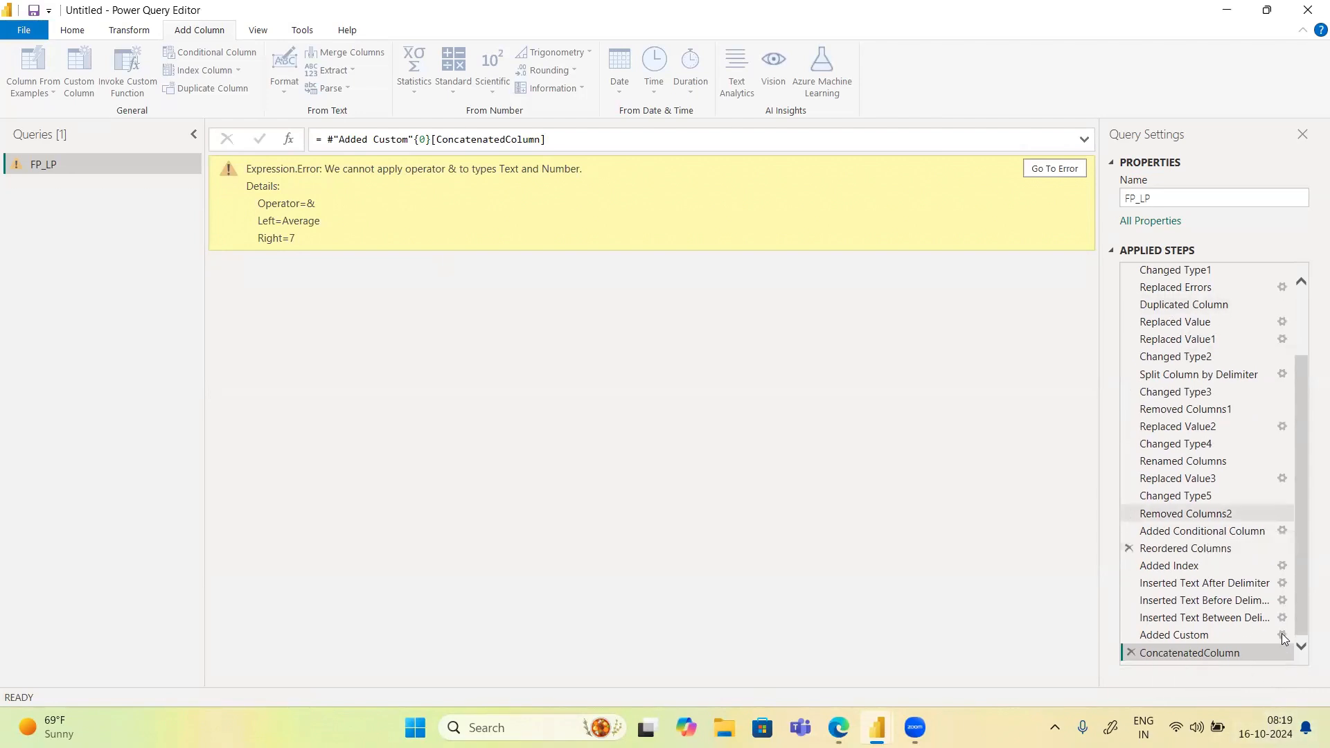
key("Up")
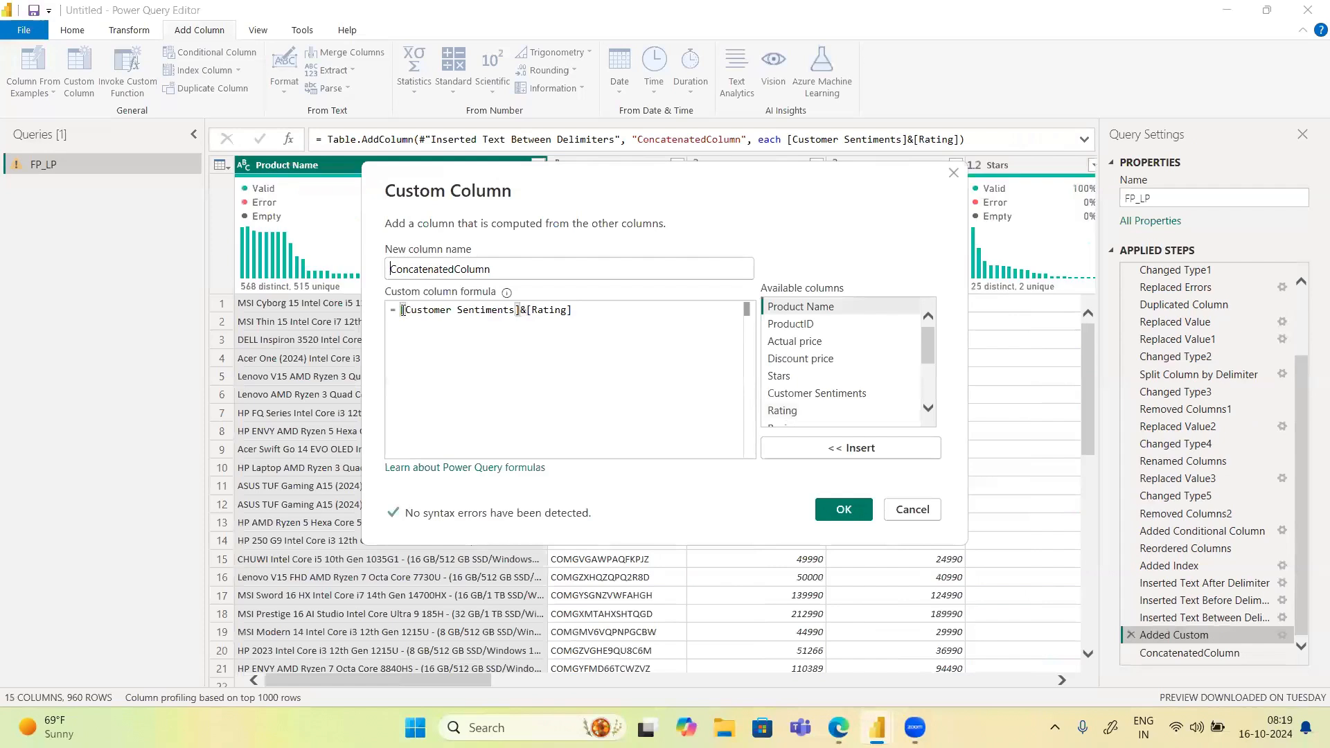
Try to use a Concatenate function in the custom column formula and clear the formula
type("Con")
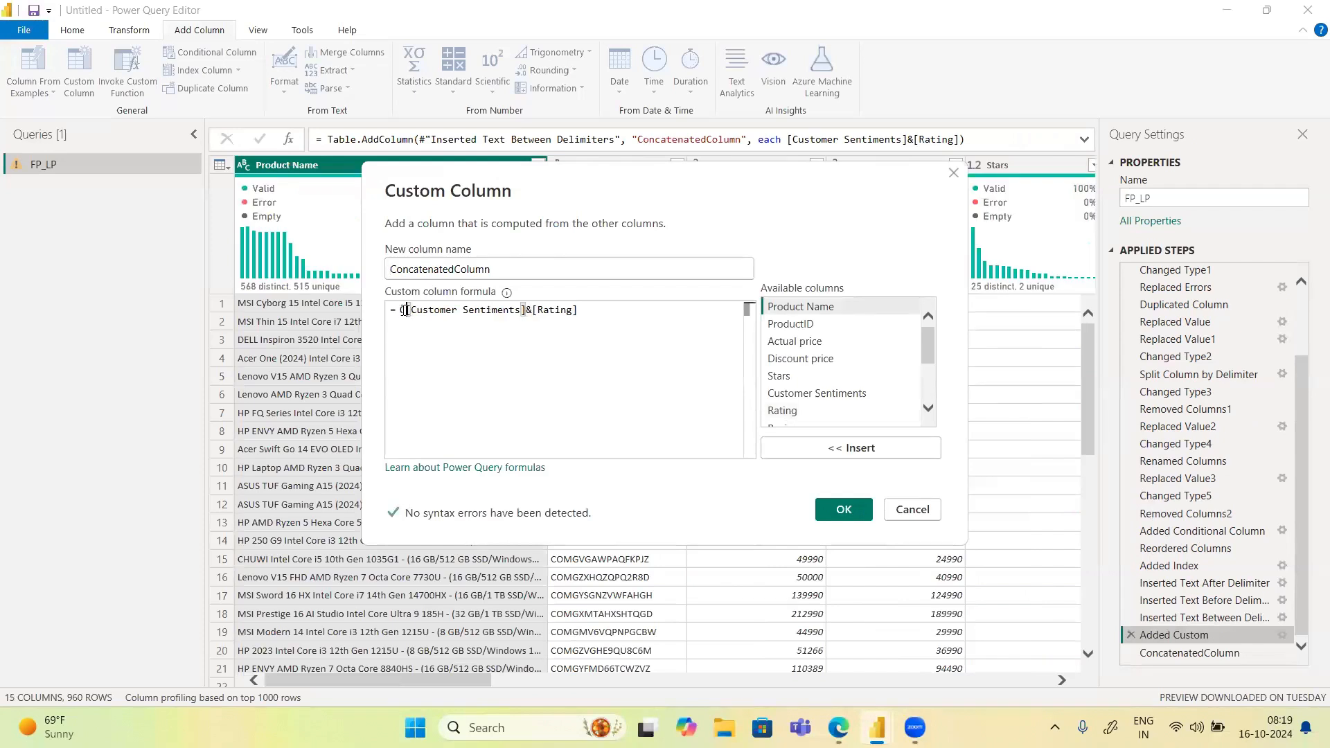
type("catenate")
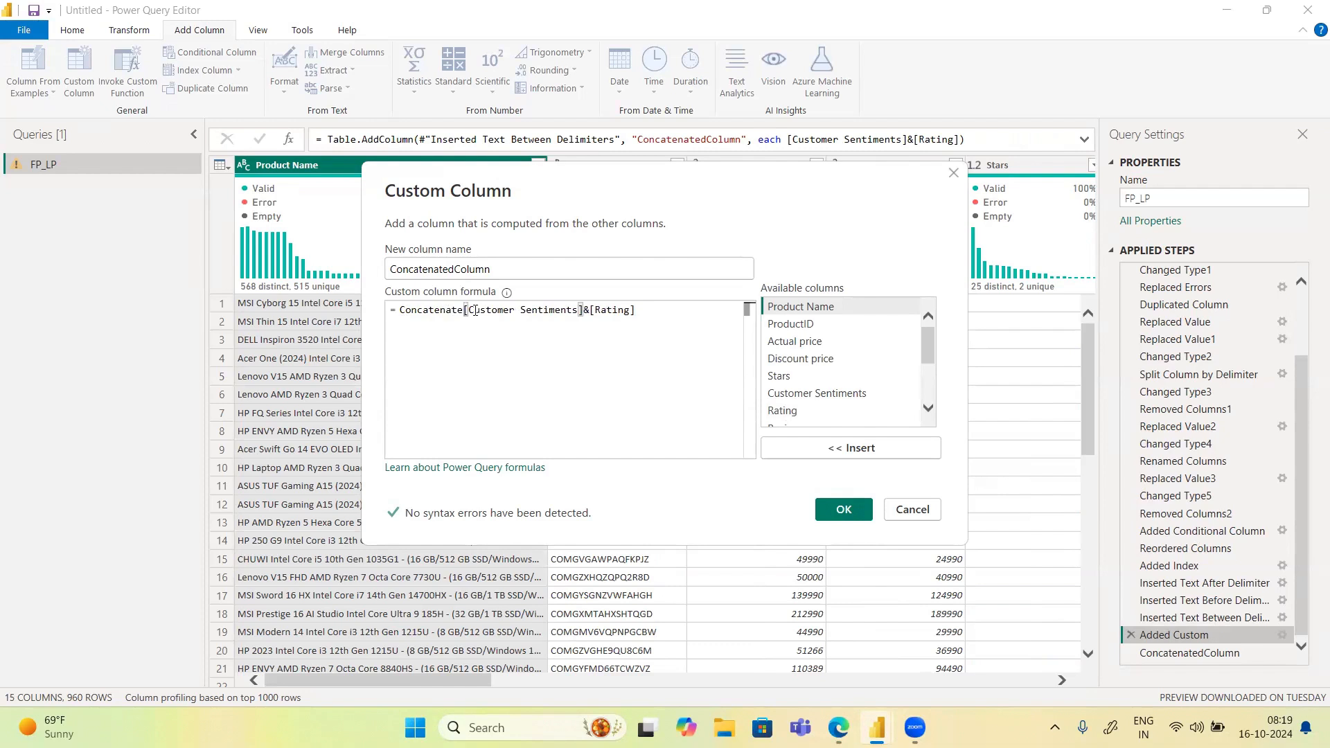
type("(")
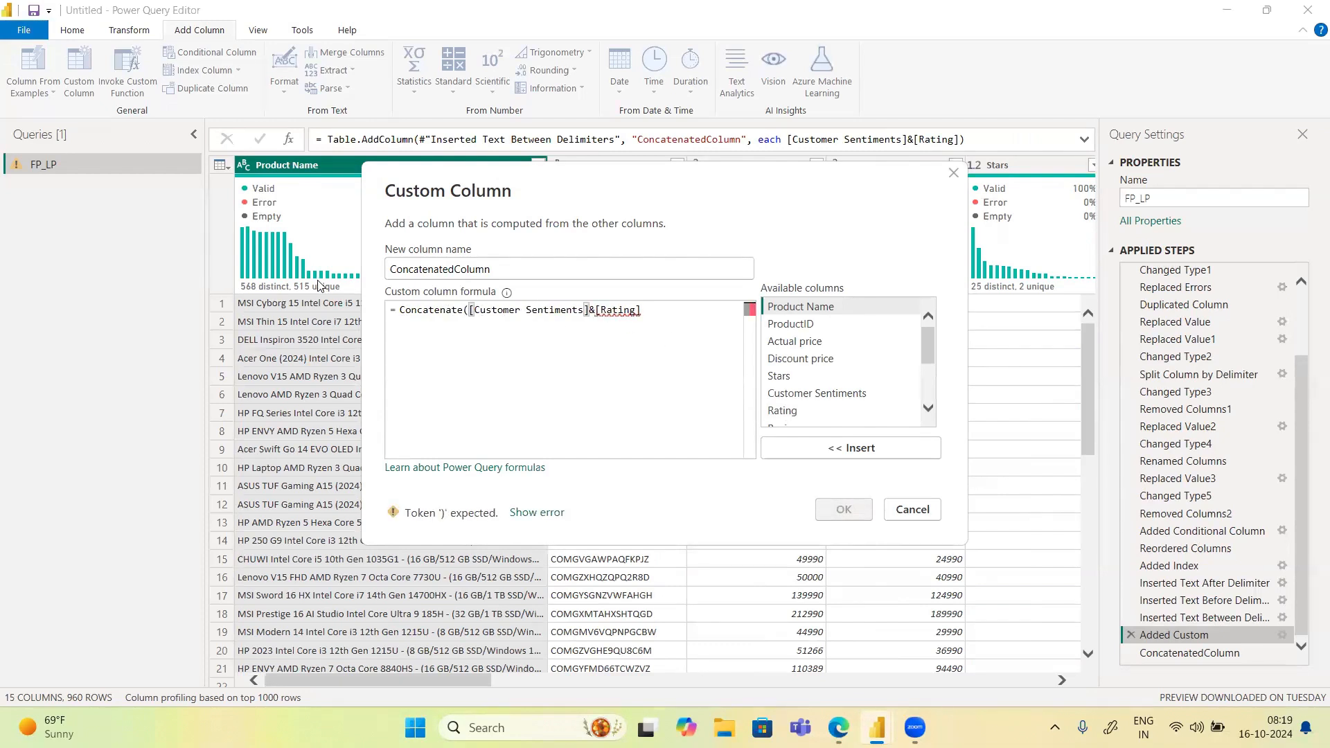
key("ctrl+a")
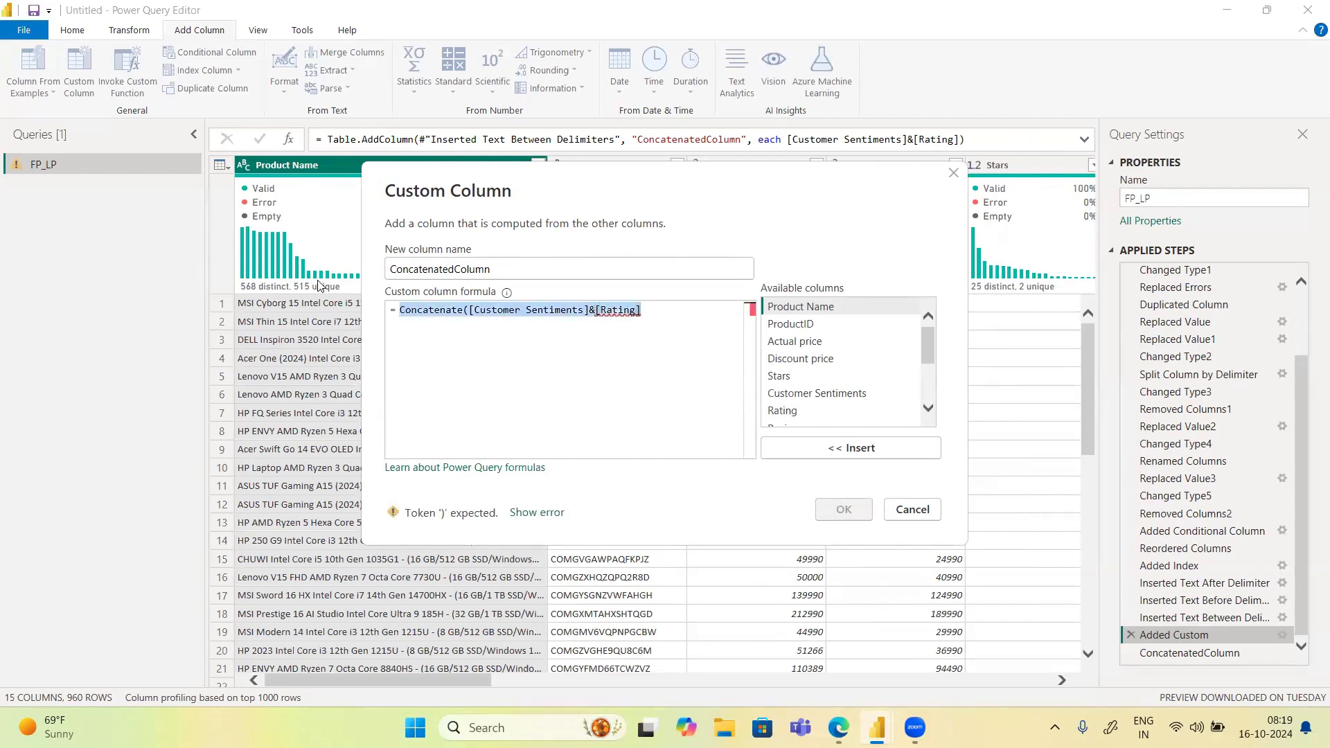
key("BackSpace")
type("Co")
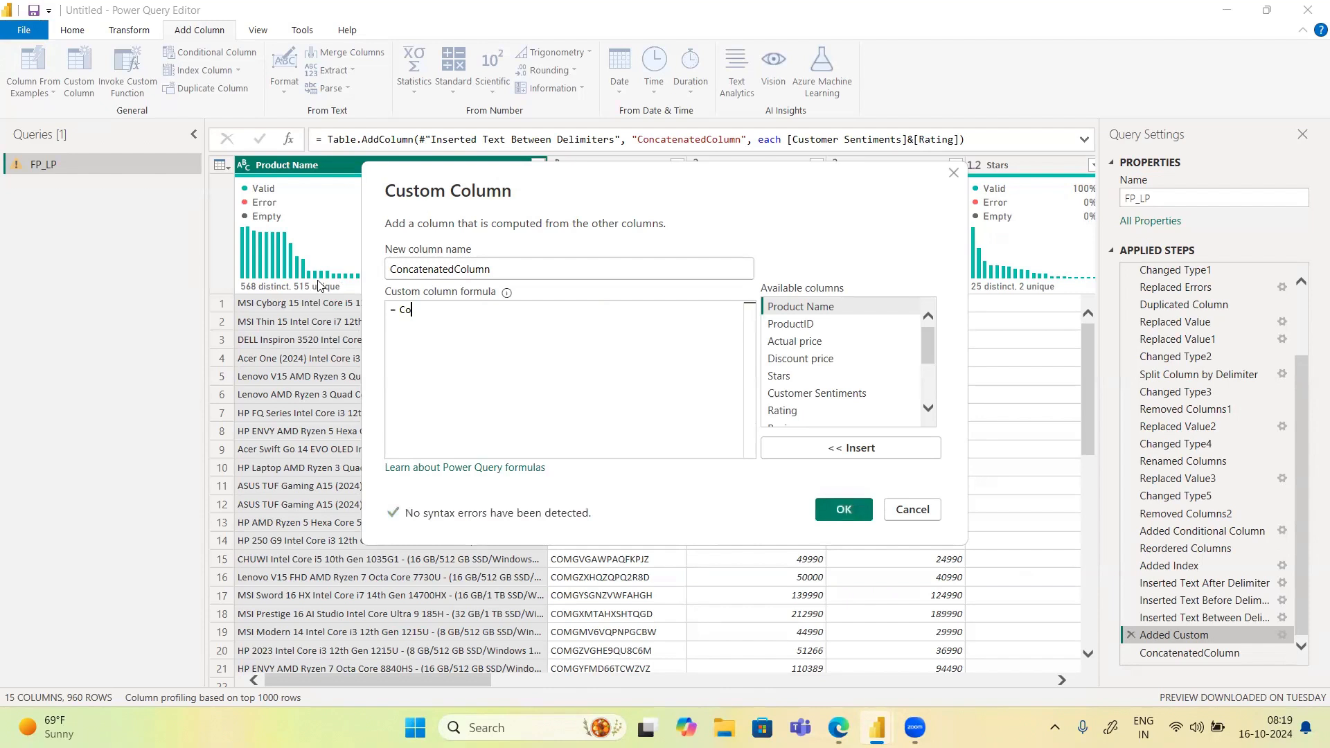
type("nca")
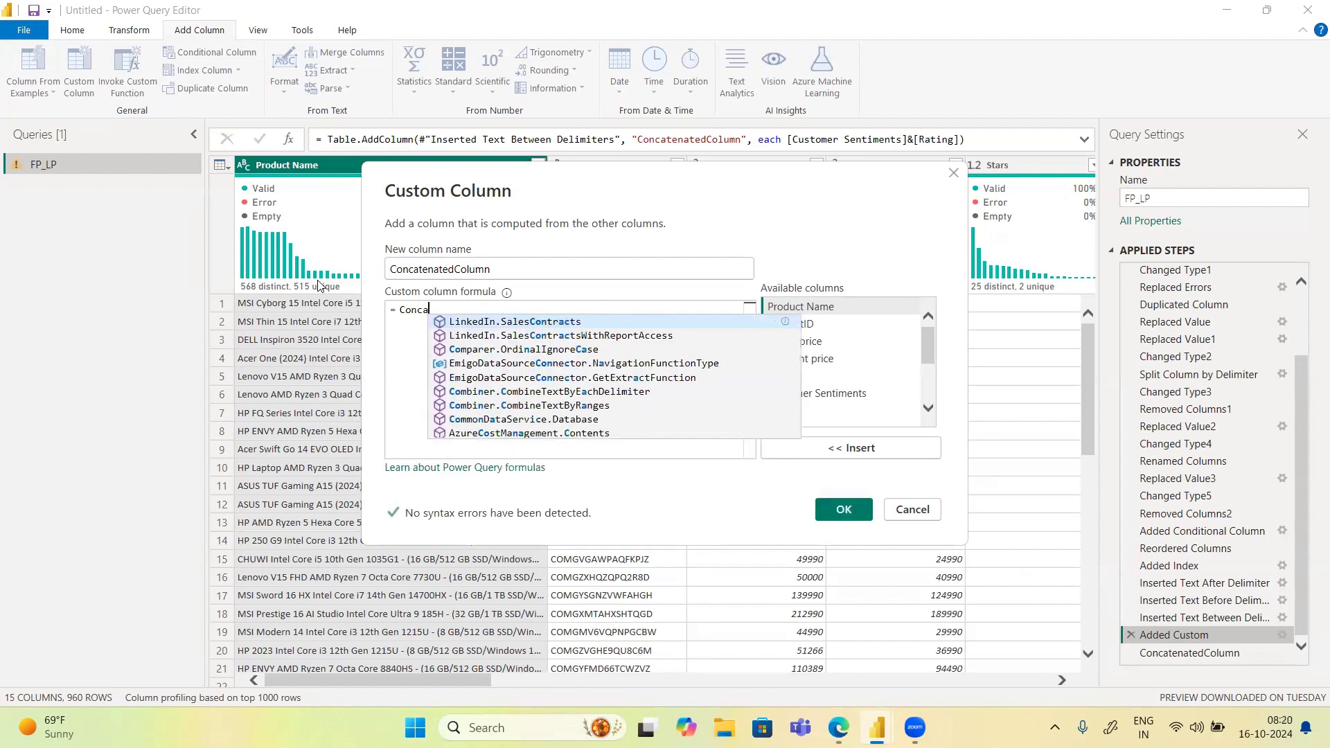
type("te")
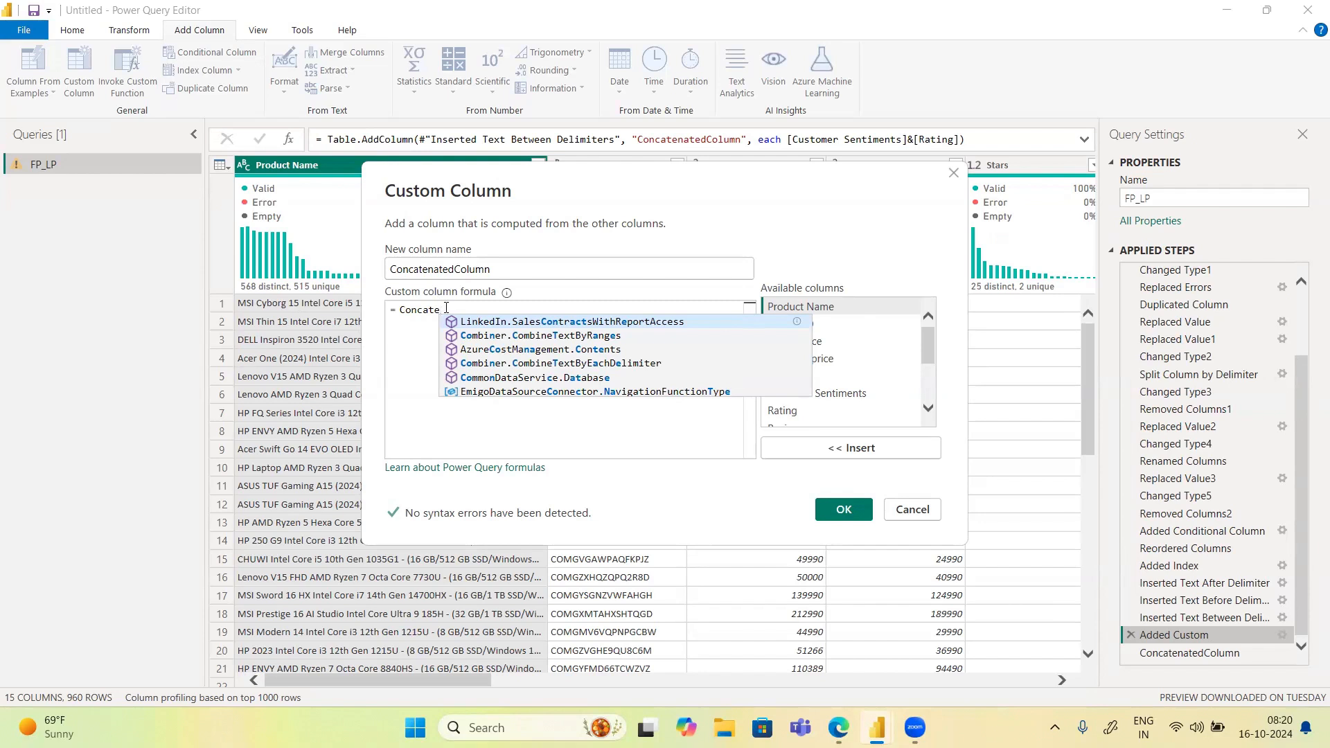
left_click_drag(440, 309, 402, 310)
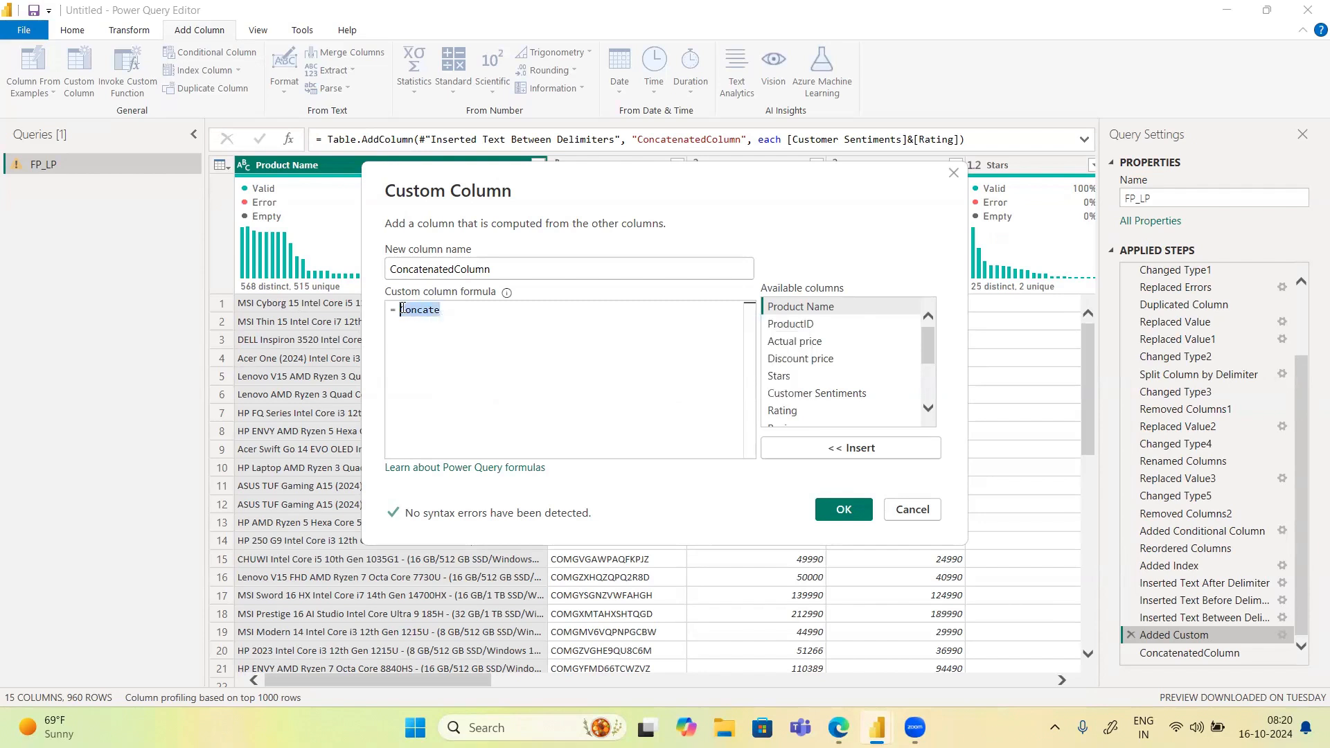
key("BackSpace")
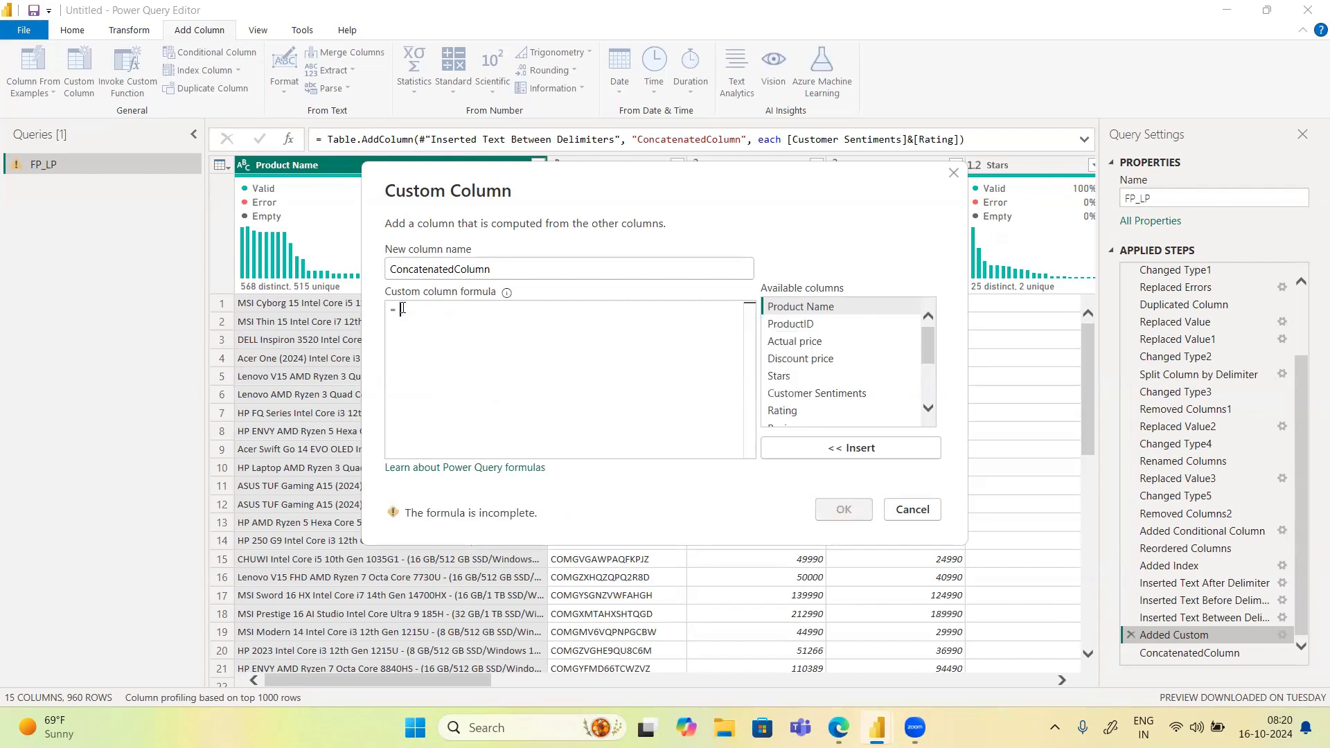
Rebuild the custom column formula as [Customer Sentiments] & [Rating] using the available columns
left_click(804, 395)
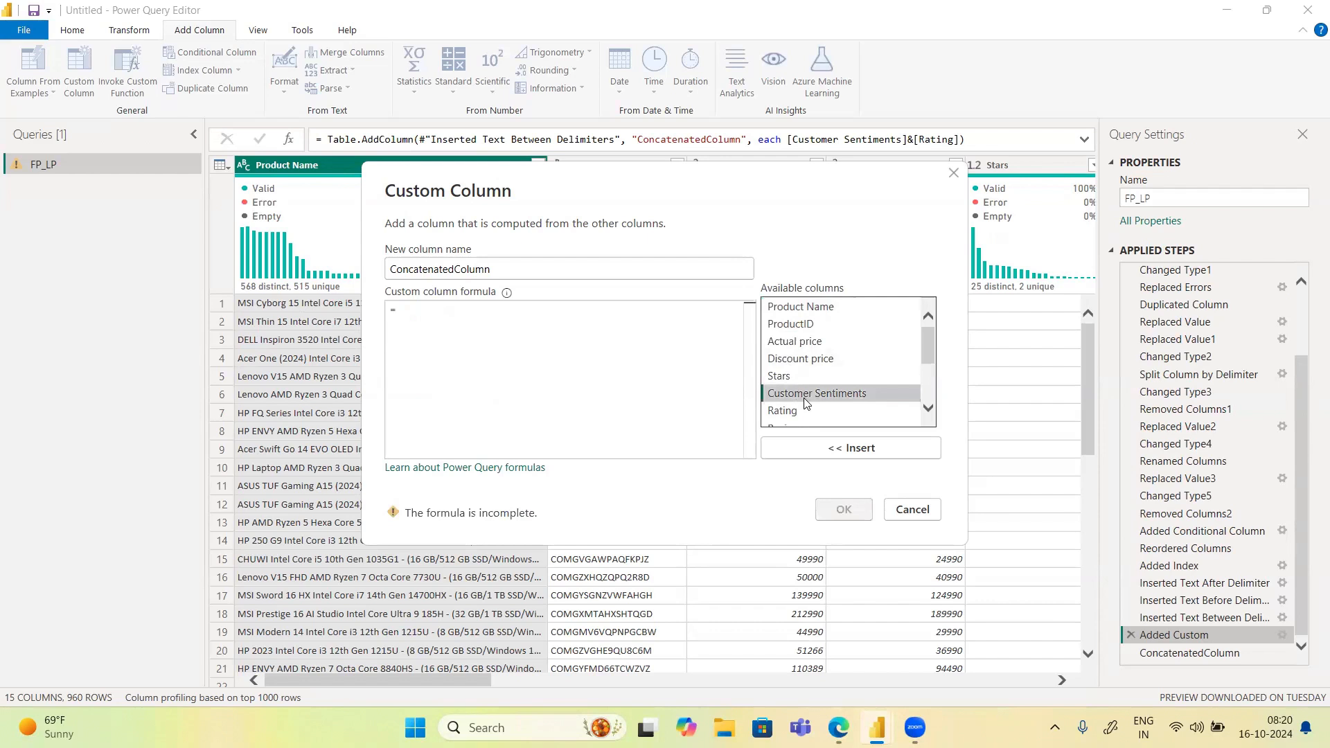
left_click(822, 453)
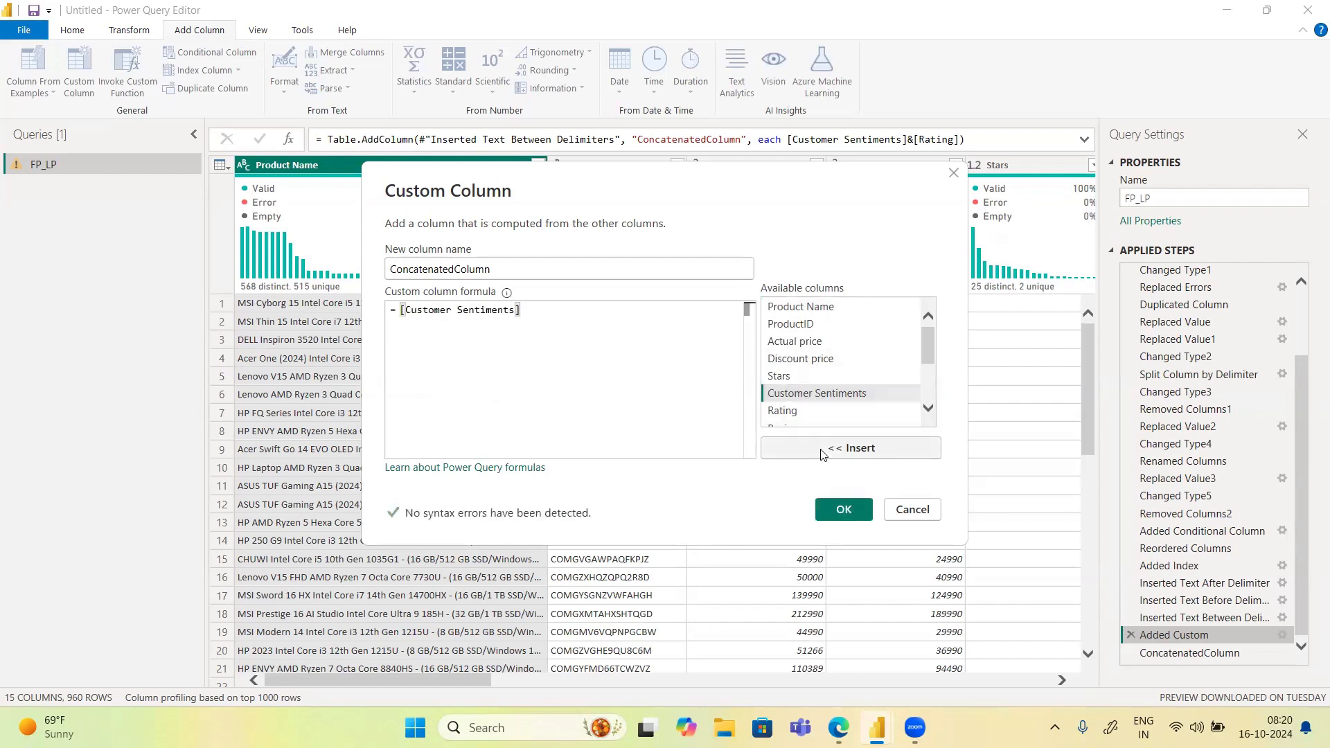
type("&")
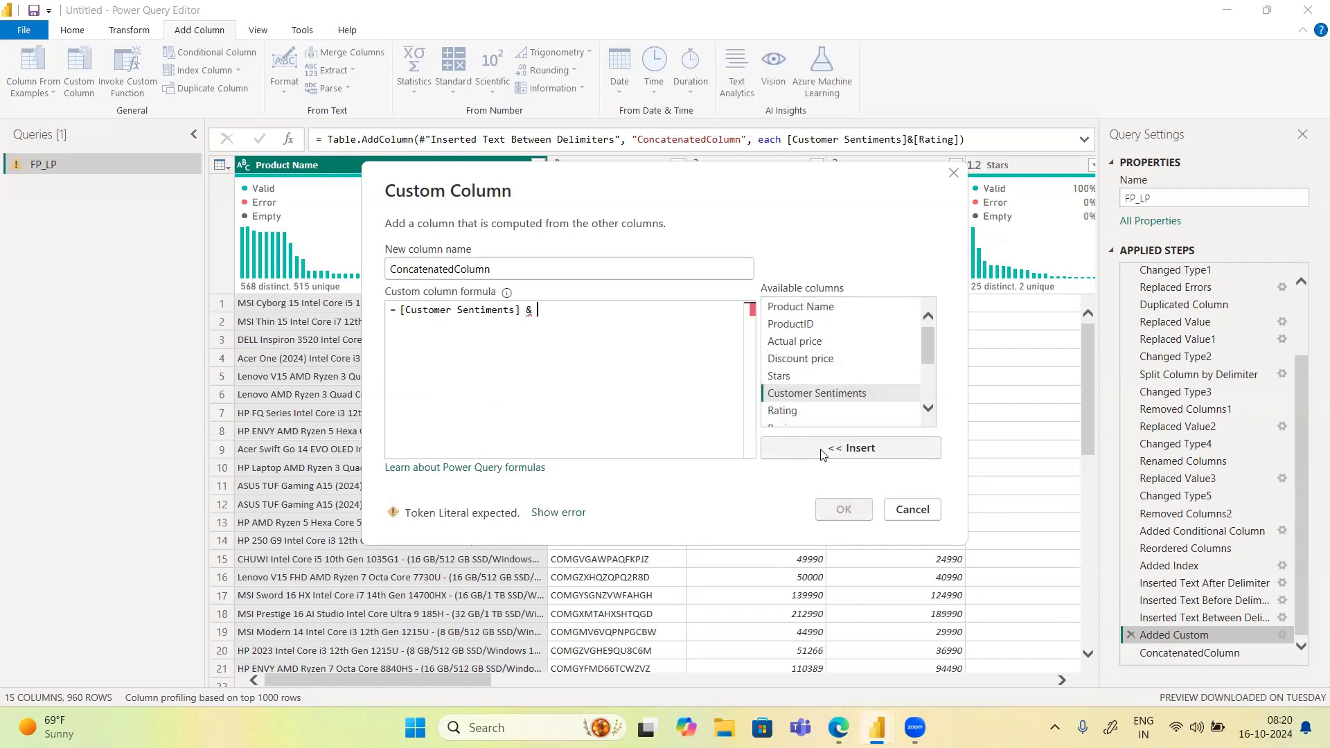
left_click(780, 416)
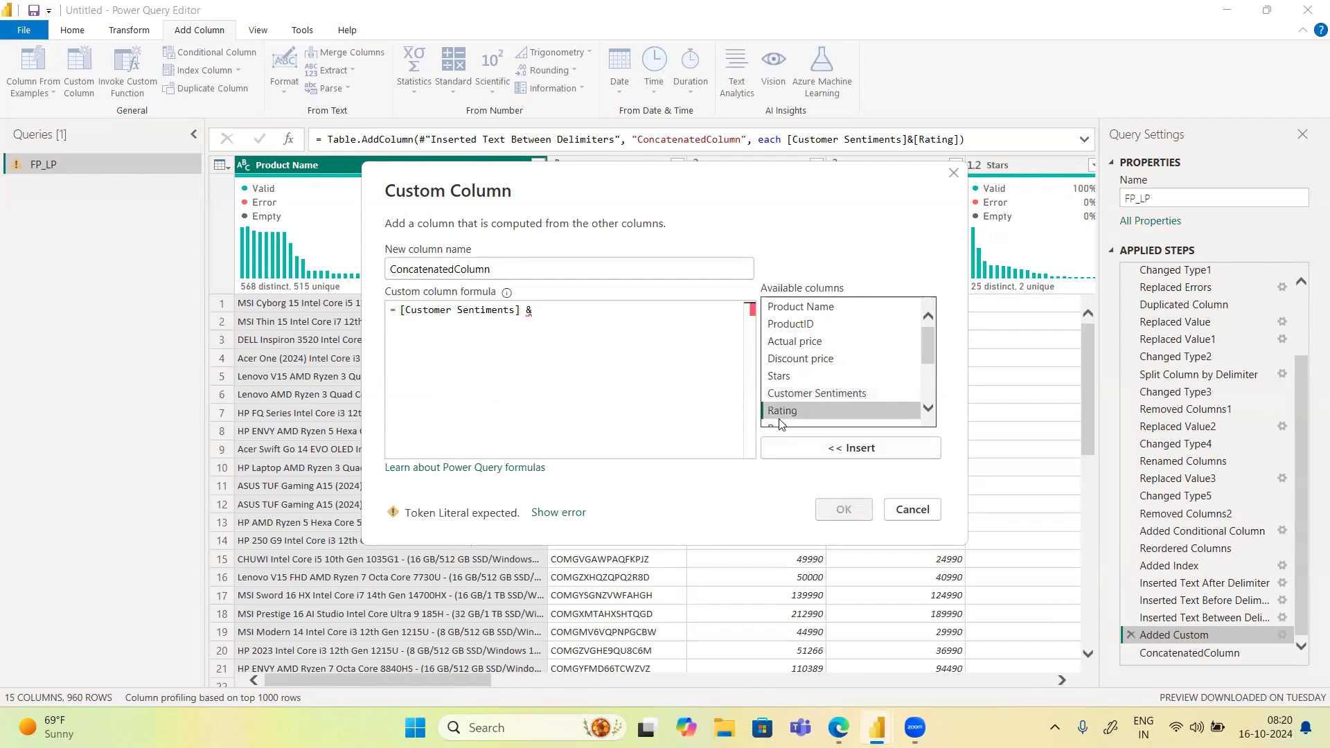
left_click(818, 449)
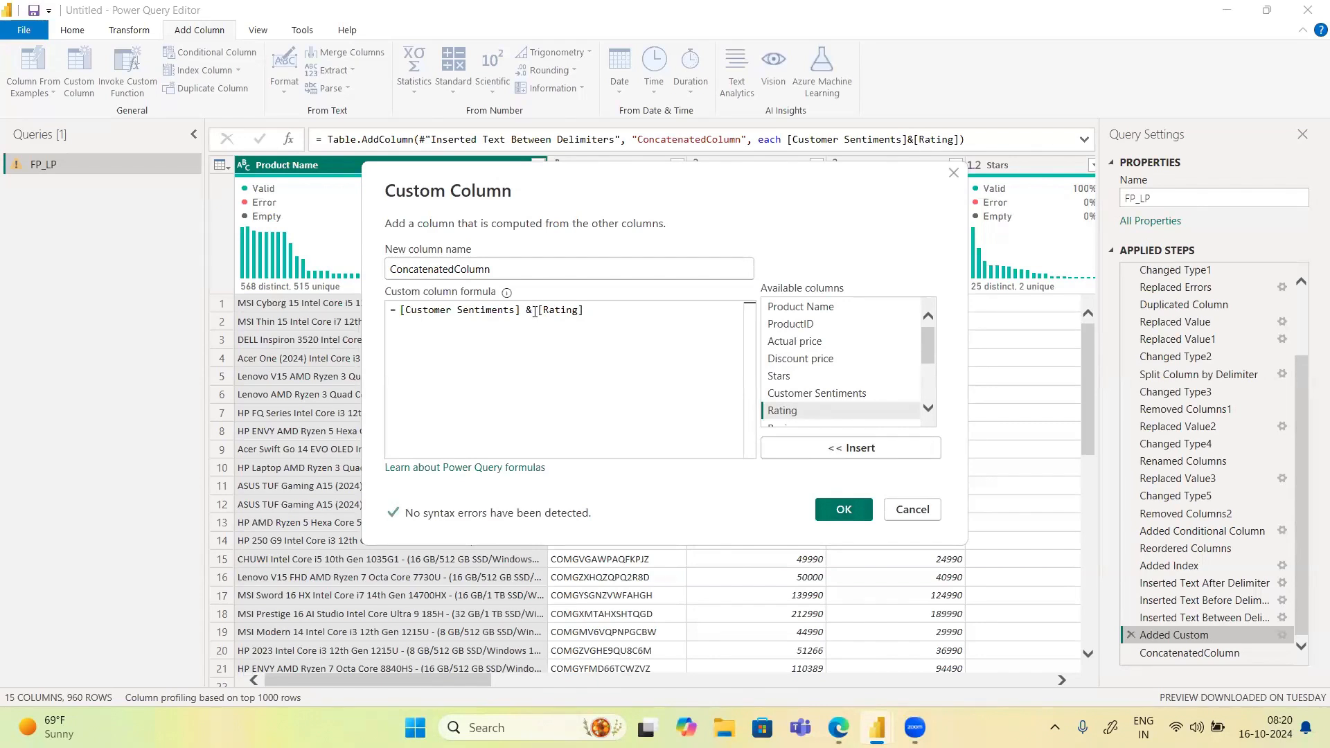
Try to convert [Rating] to text by appending .ToText() in the formula, then remove it and apply the formula
left_click(592, 310)
type(".")
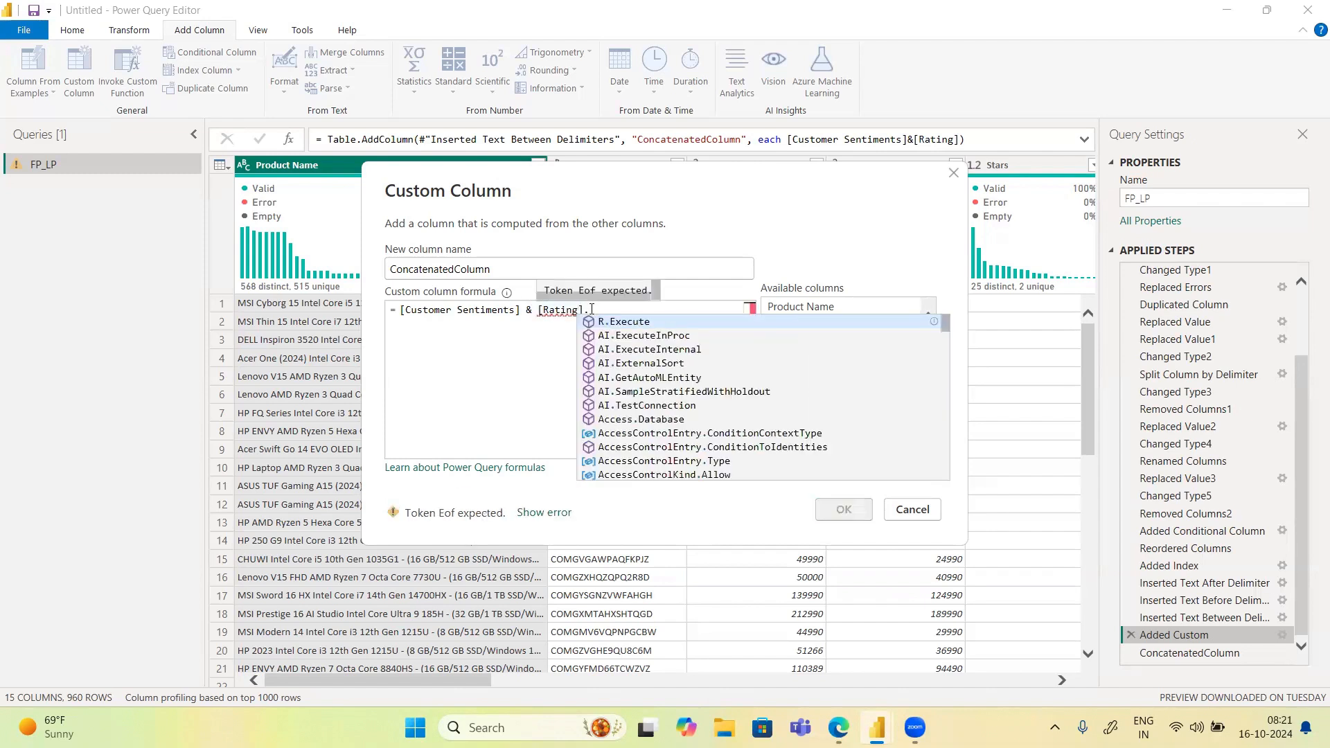
type("to")
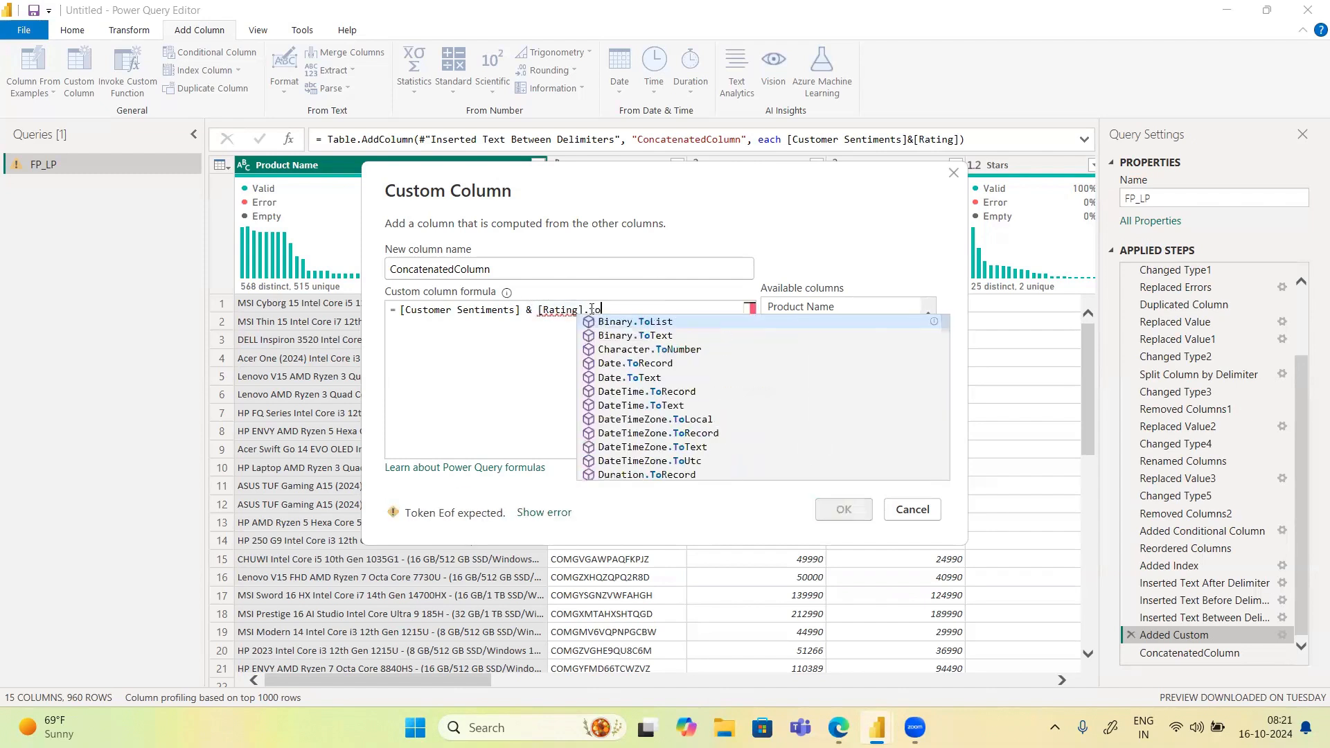
left_click(612, 335)
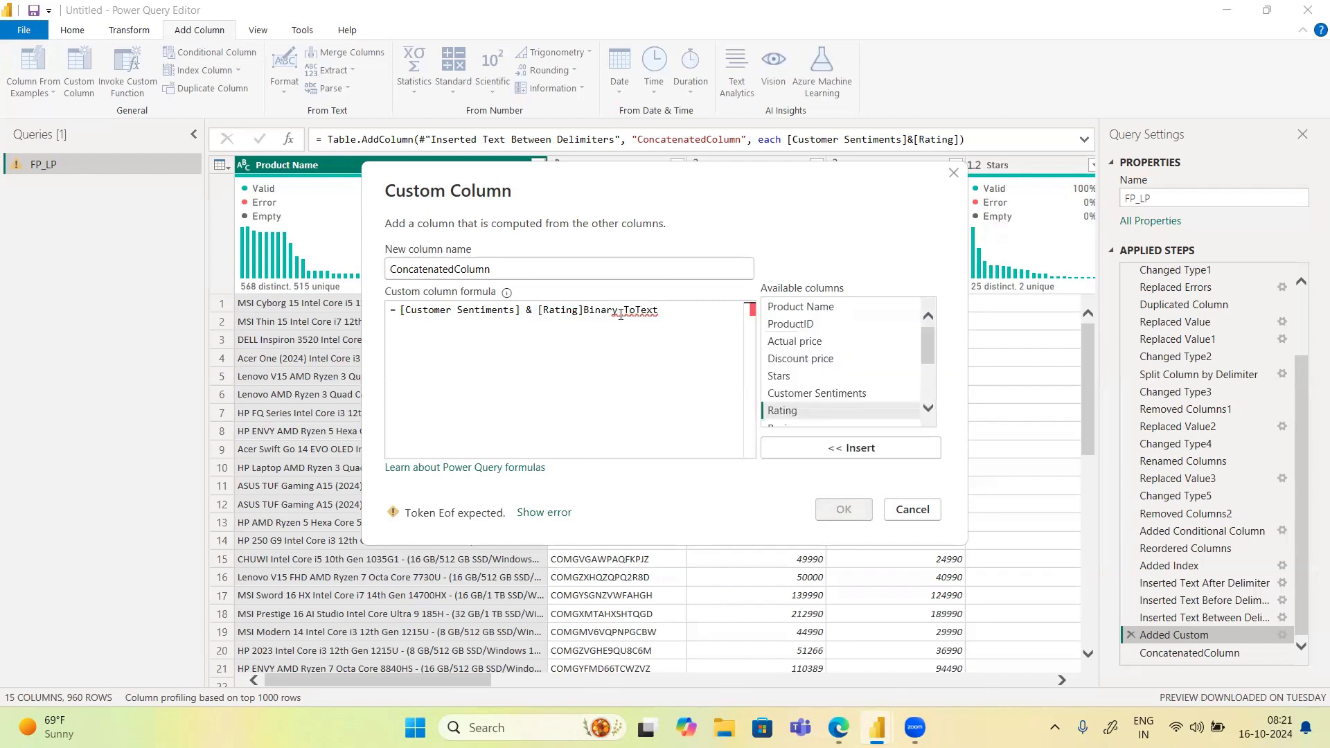
left_click_drag(618, 310, 584, 309)
key("Delete")
key("Delete")
type(".")
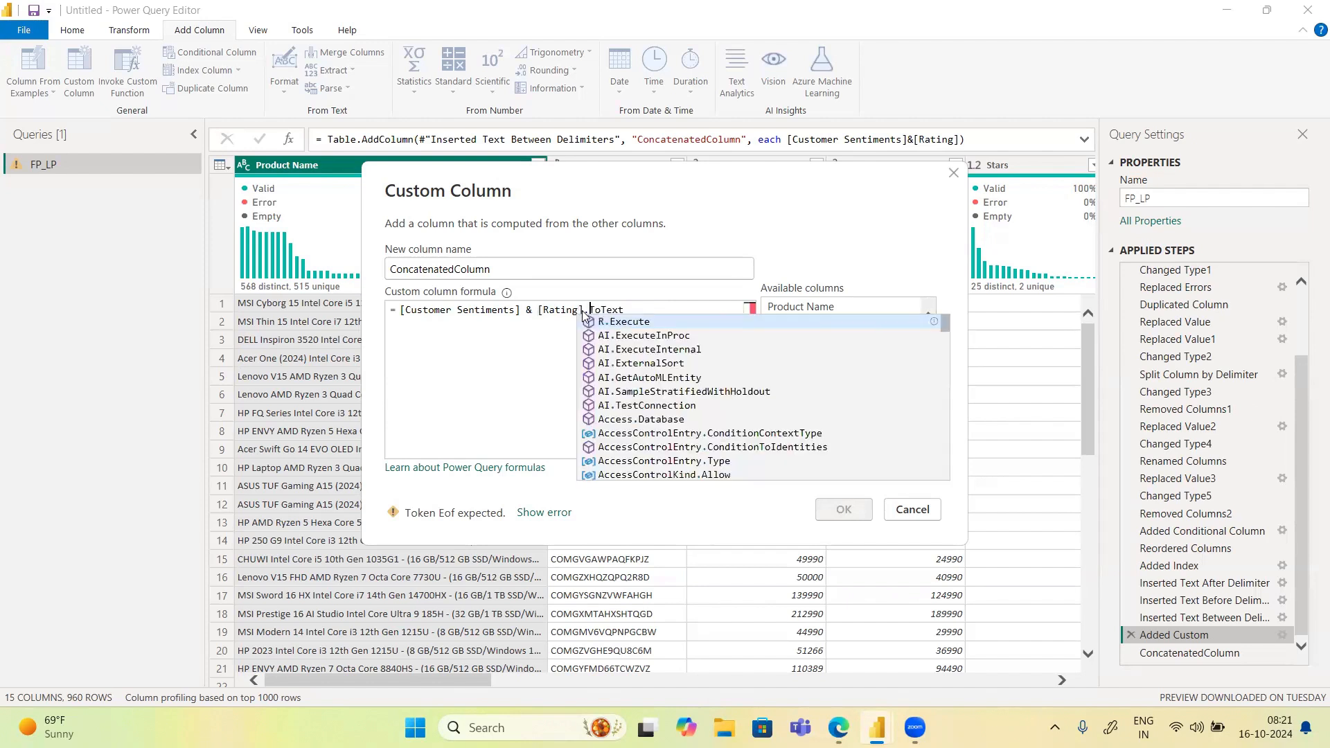
left_click(556, 337)
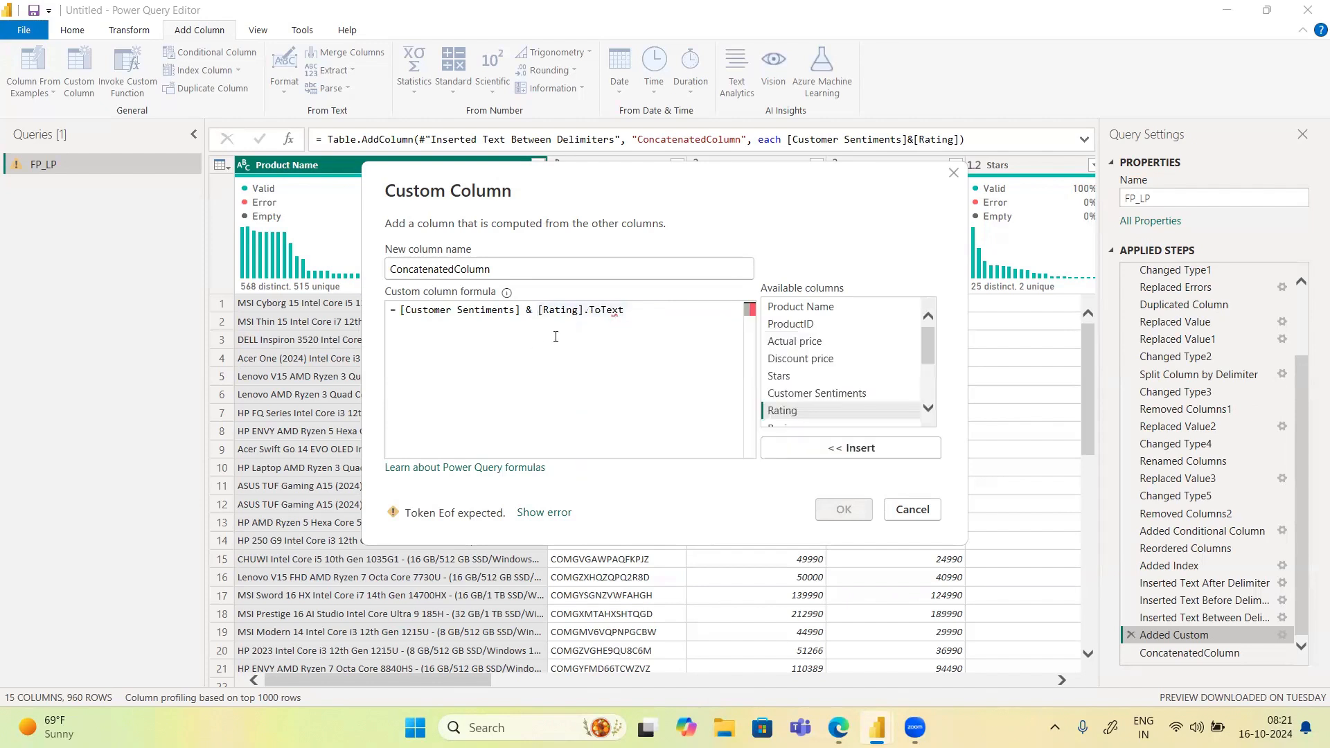
type("()")
left_click_drag(634, 311, 586, 311)
key("BackSpace")
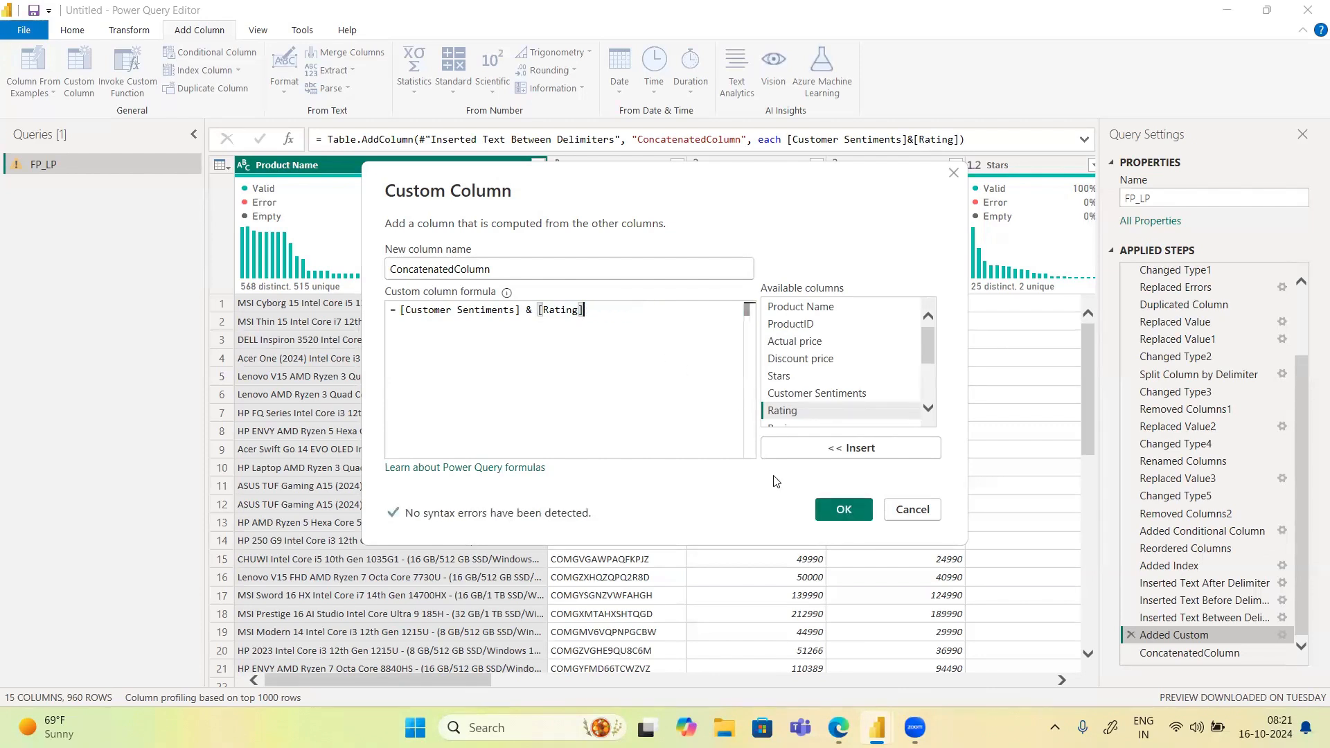
key("Escape")
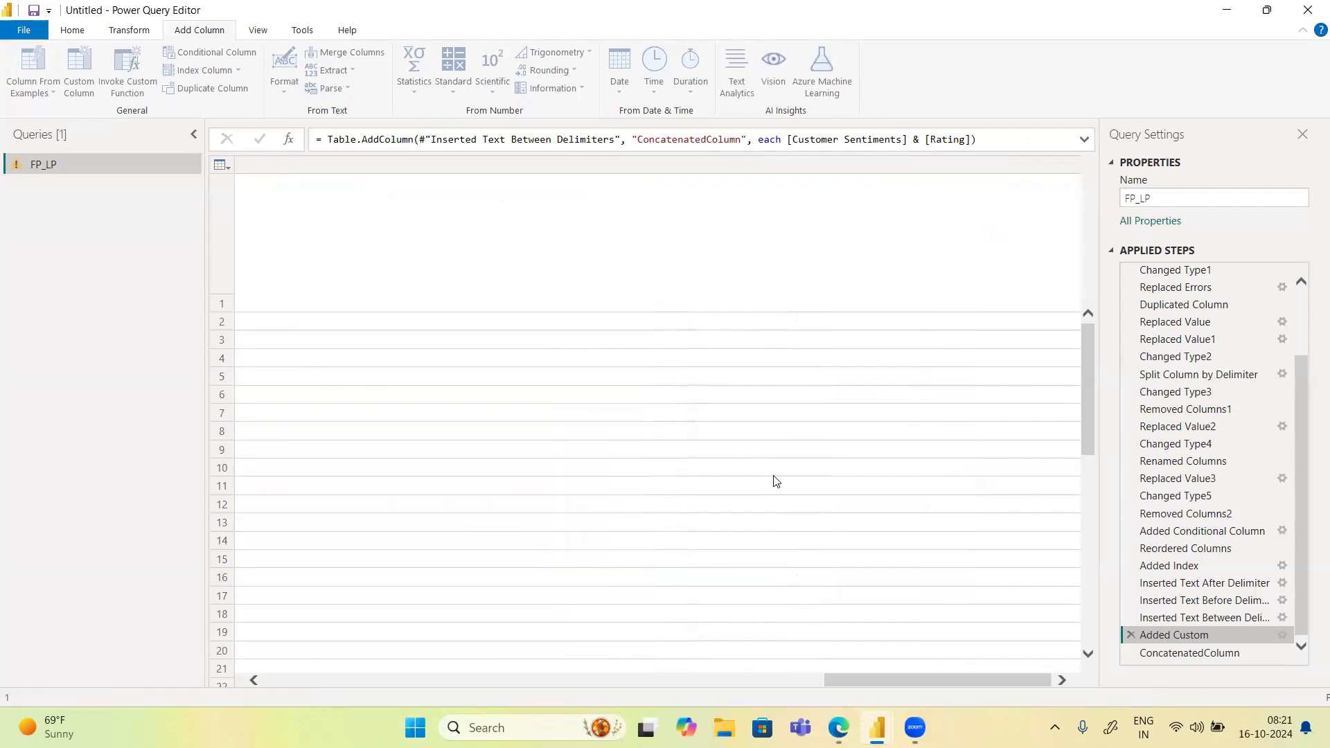
left_click(946, 167)
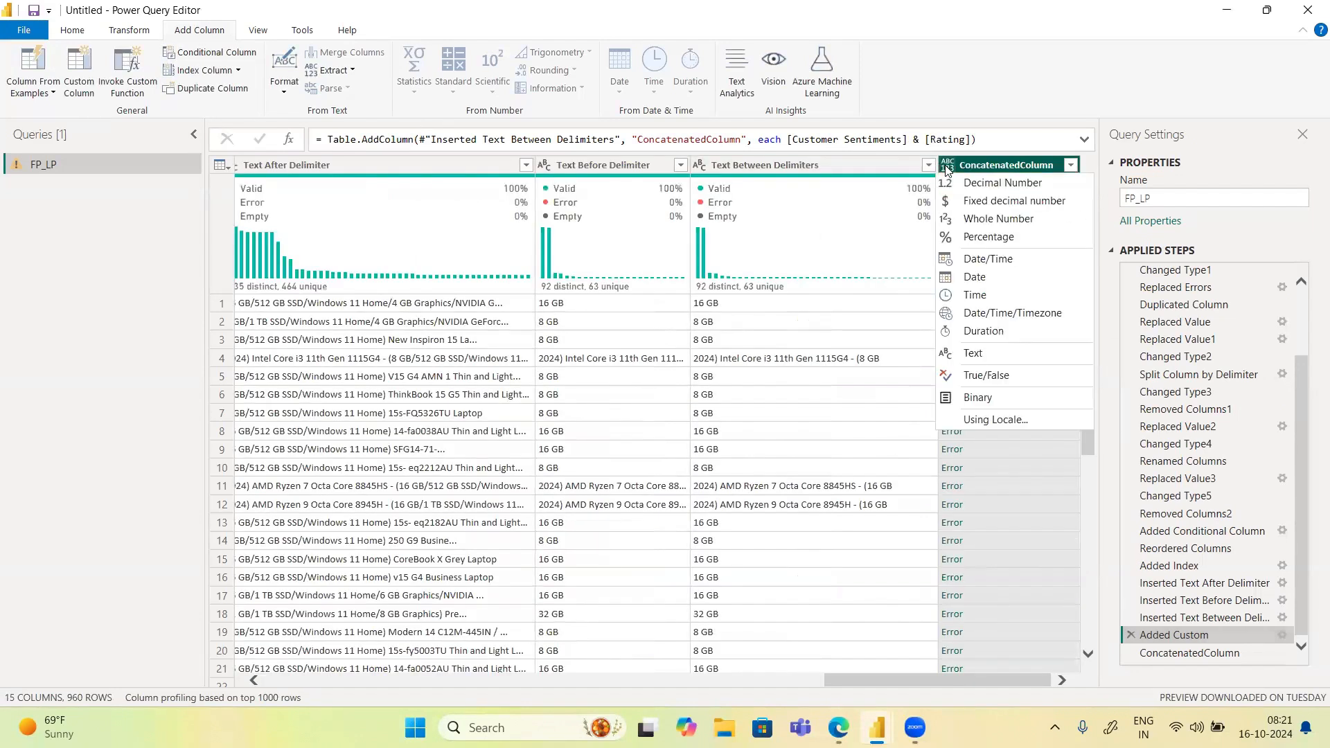
Edit the Added Custom step, replacing [Rating] with [Reviews] so the formula is [Customer Sentiments] & [Reviews], and apply it
left_click(1283, 640)
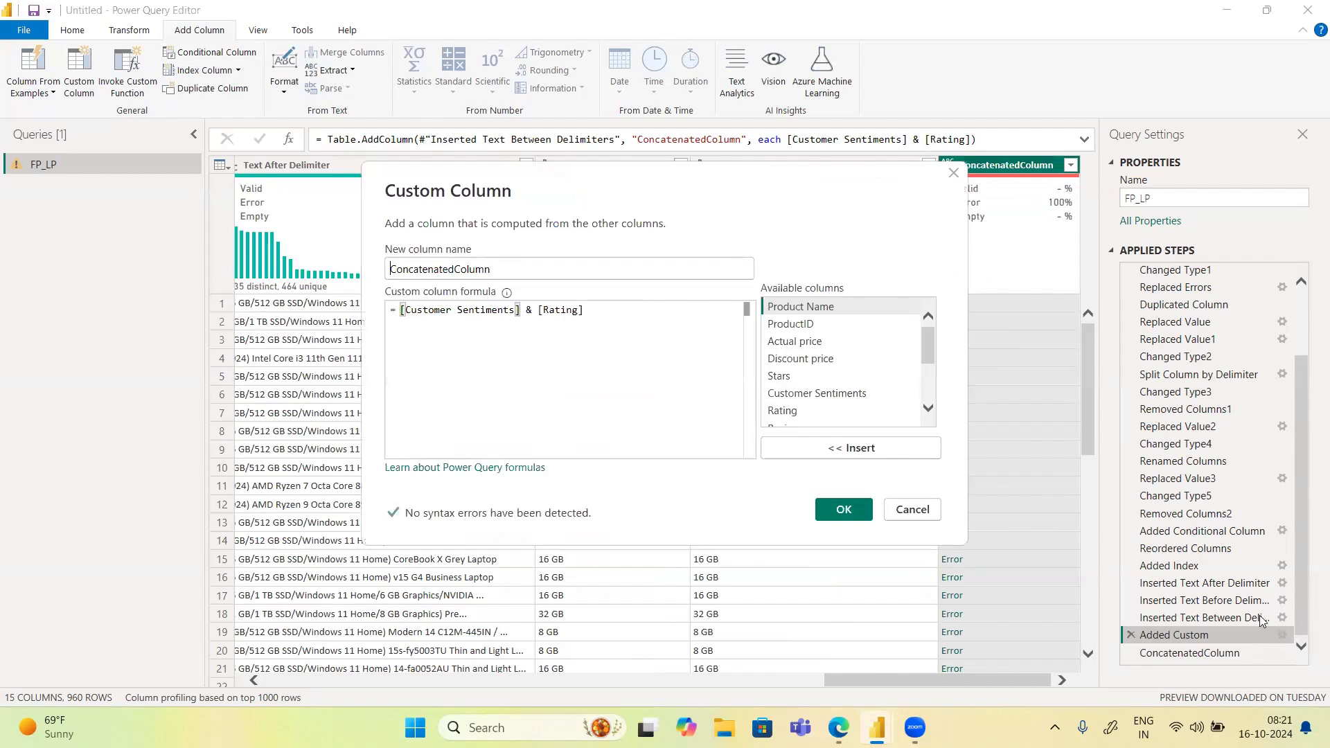
scroll(815, 407, "down", 1)
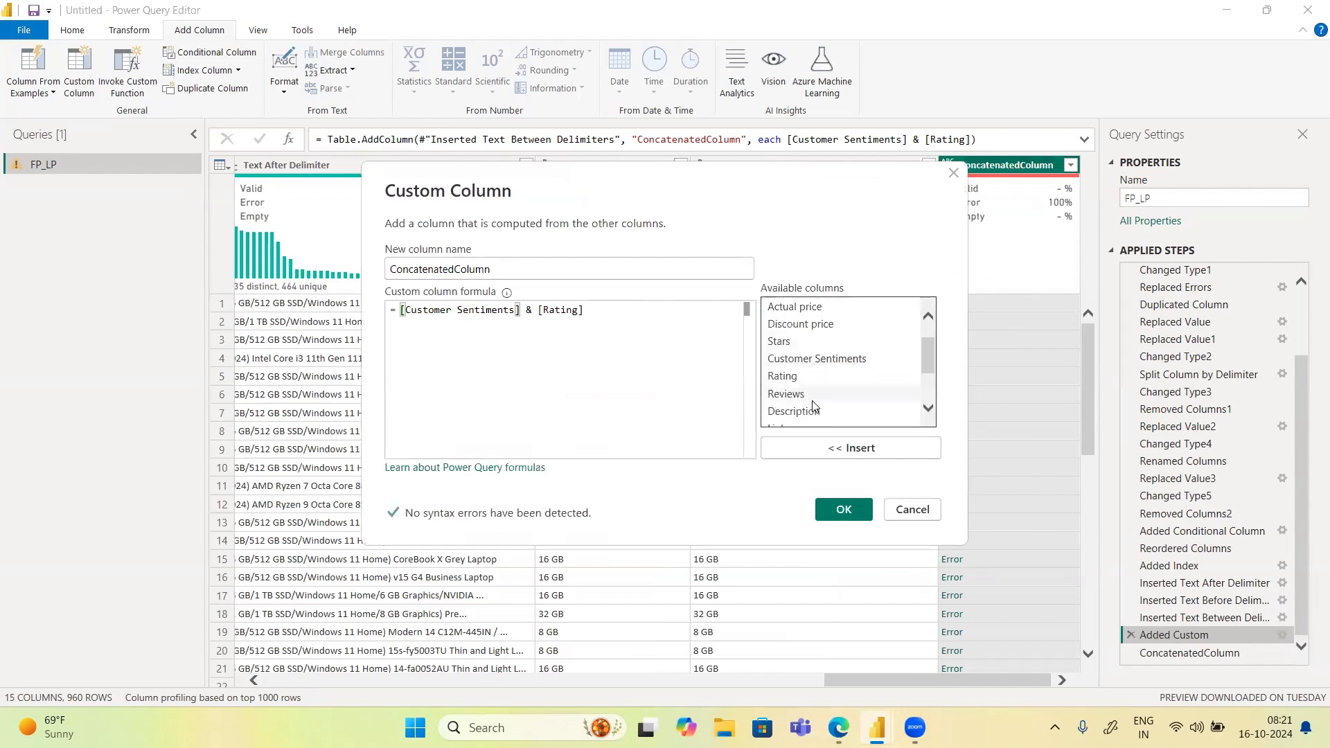
left_click(788, 394)
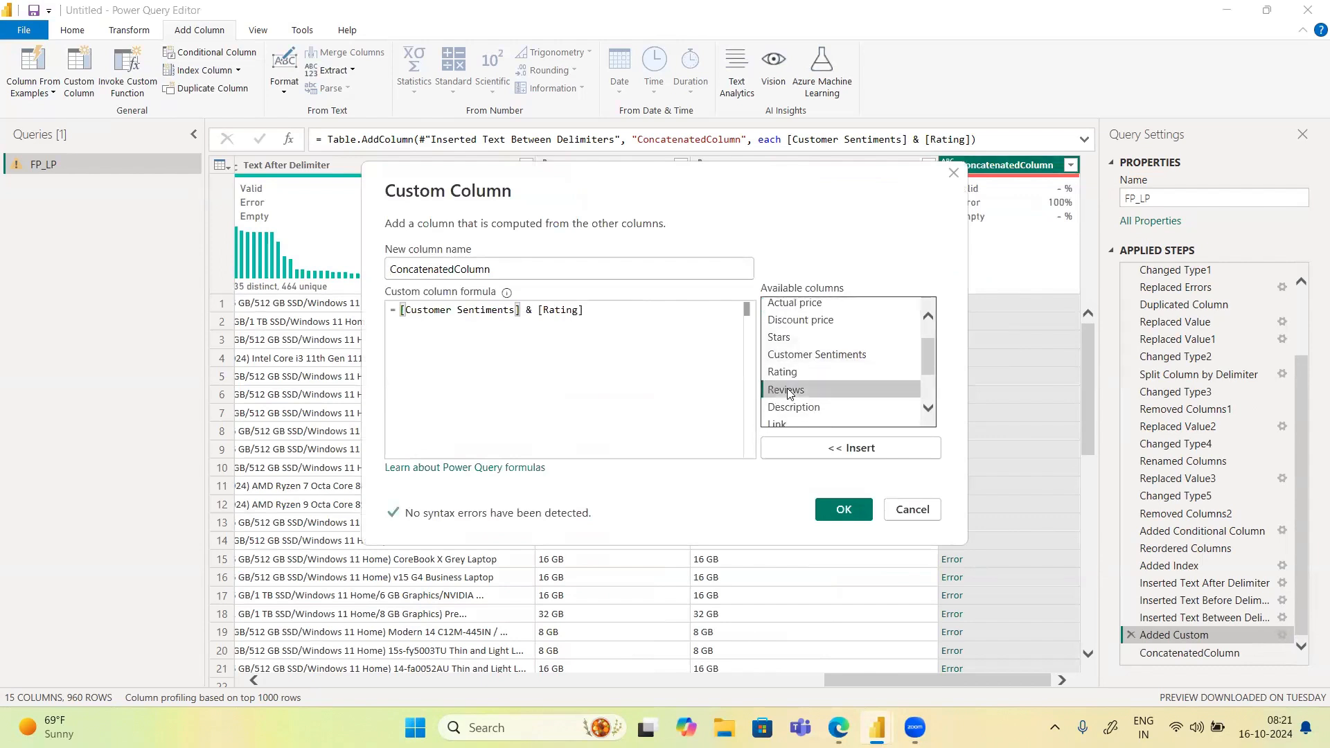
left_click(815, 449)
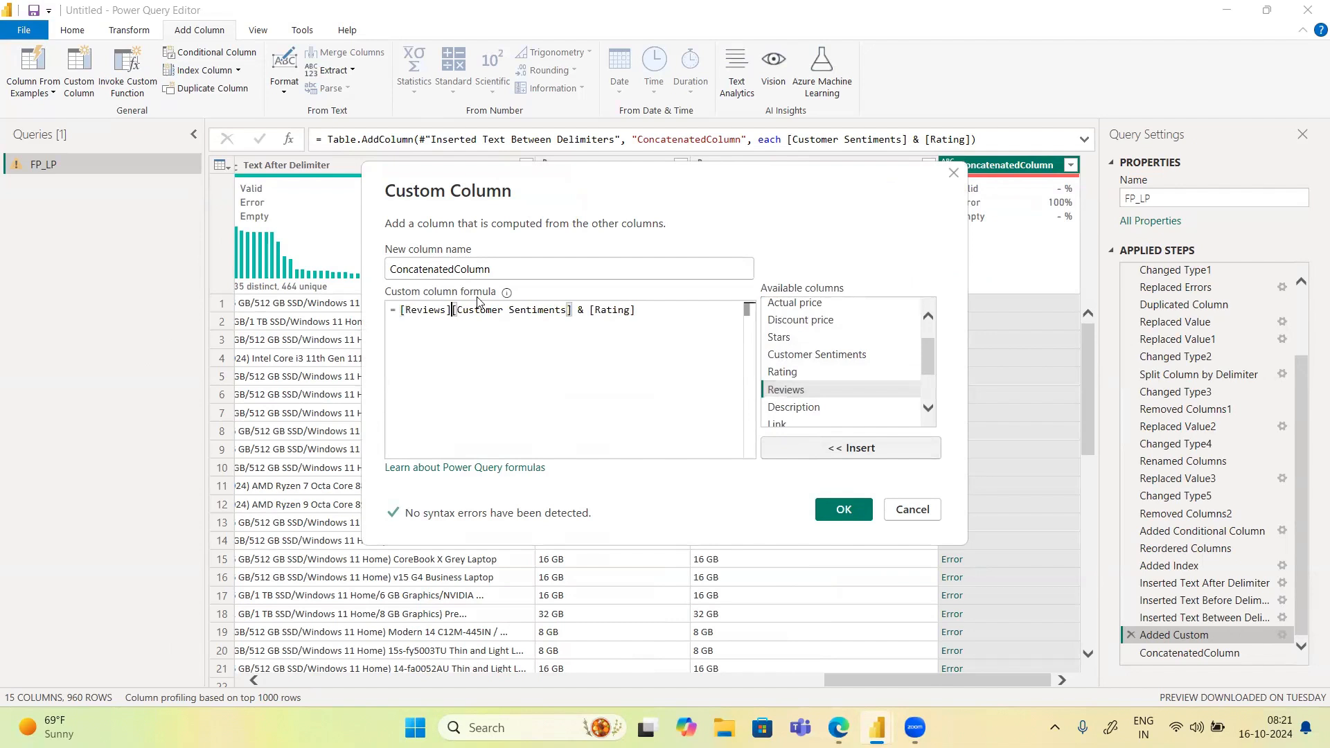
left_click_drag(452, 309, 402, 310)
key("ctrl+c")
key("BackSpace")
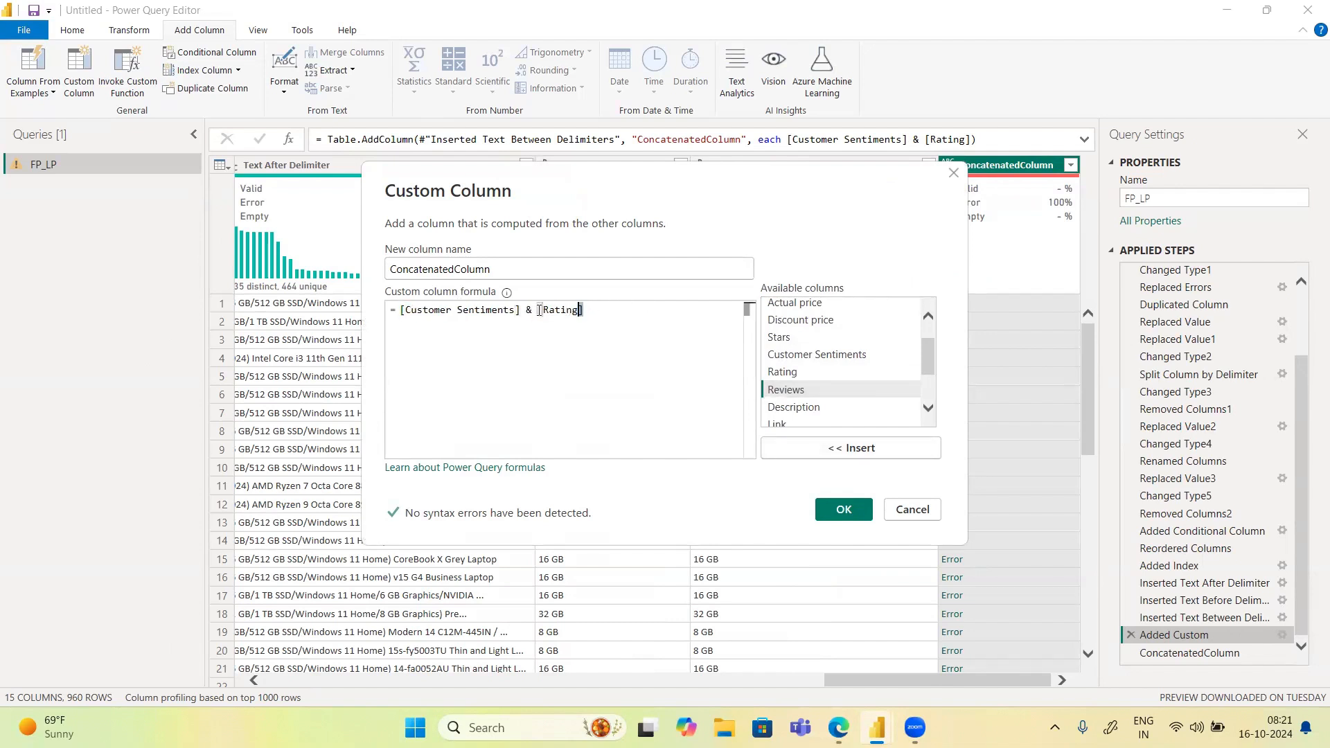
left_click_drag(585, 309, 539, 310)
key("ctrl+v")
key("Return")
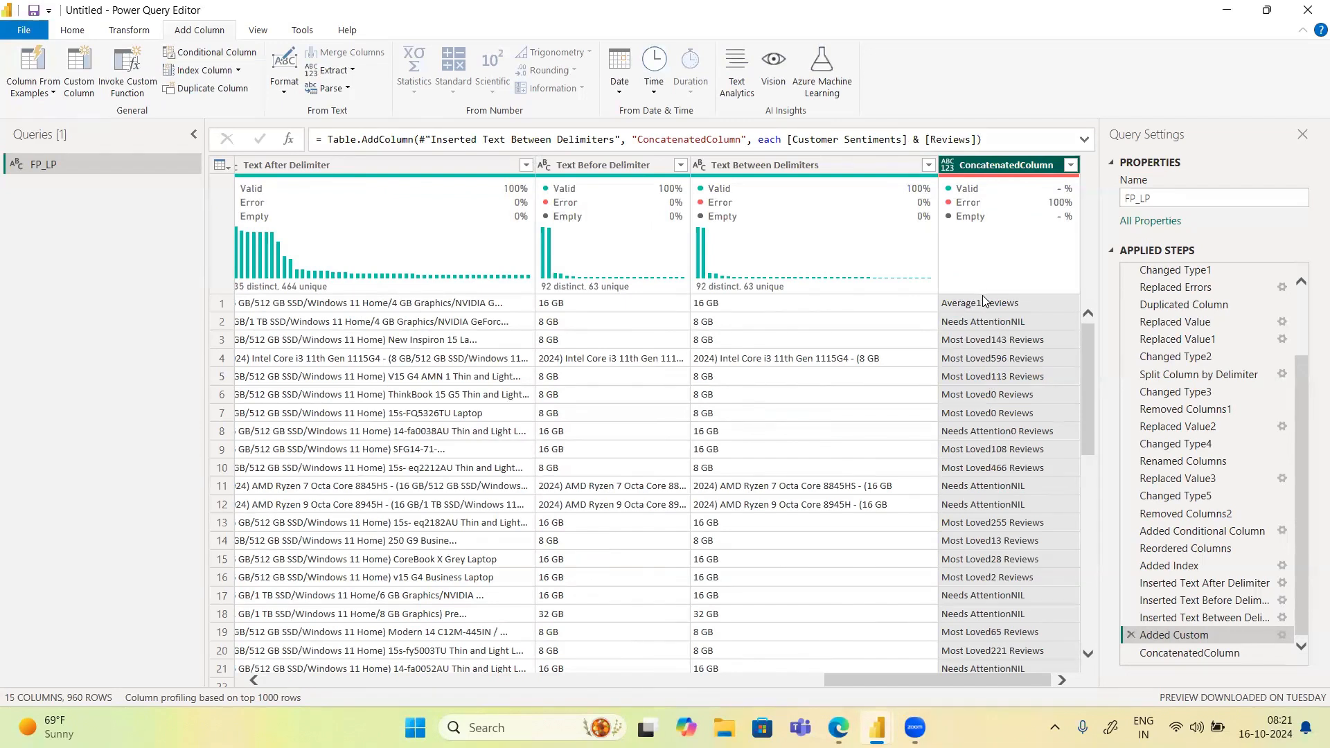
Delete the extra ConcatenatedColumn drill-down step from the applied steps and check the combined values in ConcatenatedColumn
left_click_drag(846, 677, 568, 681)
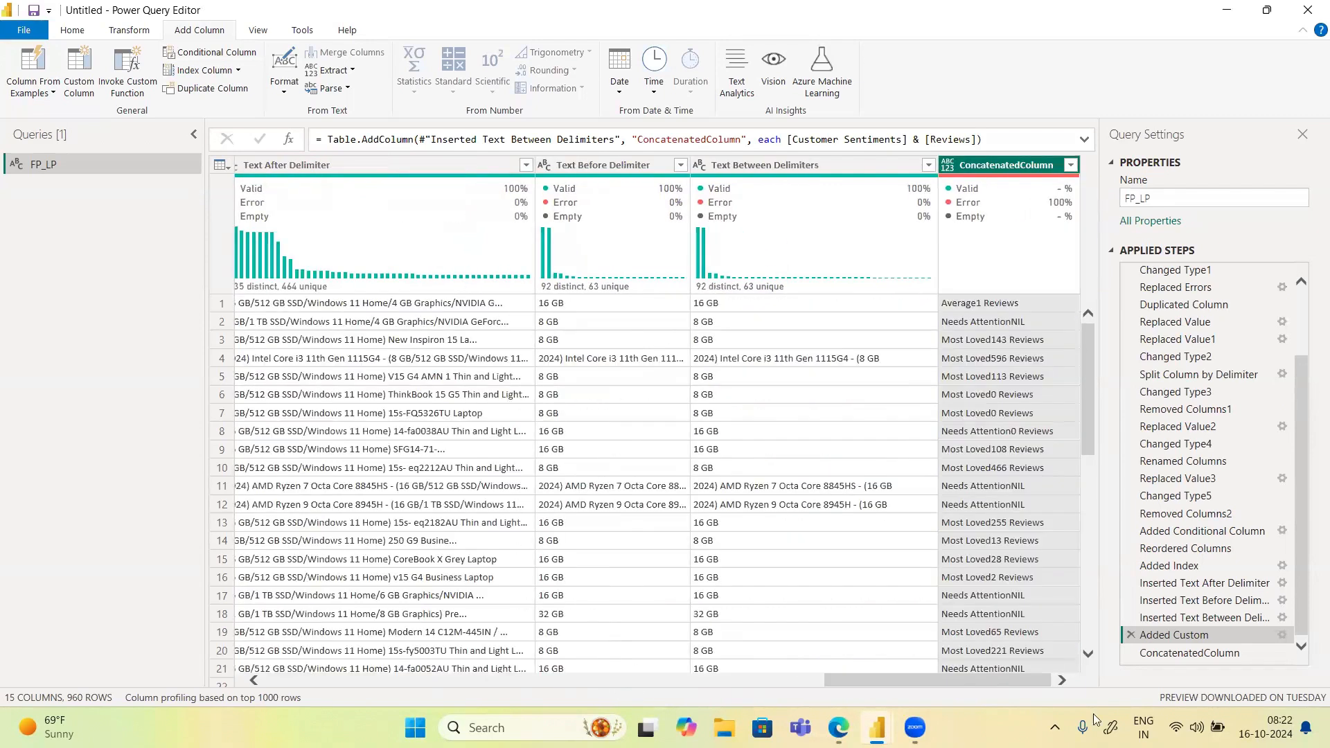
left_click(1176, 657)
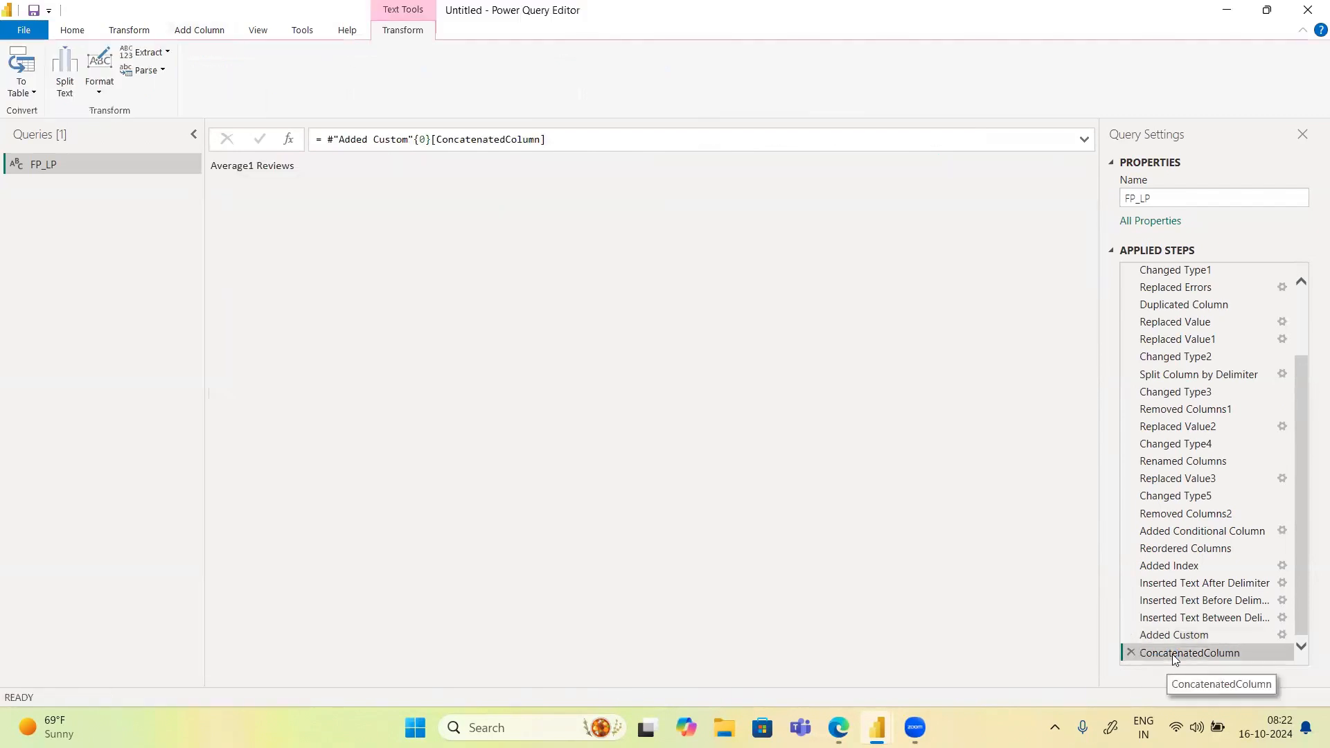
left_click(1131, 654)
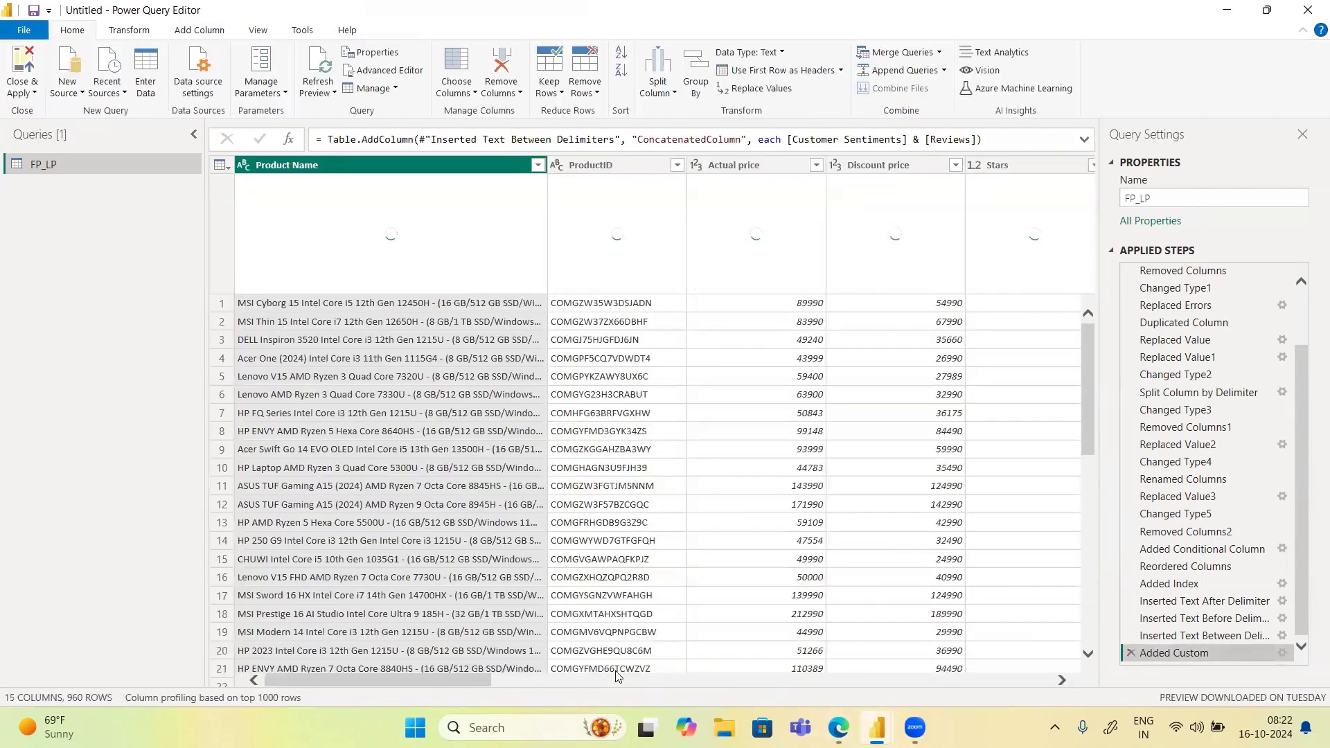
left_click_drag(478, 686, 1053, 685)
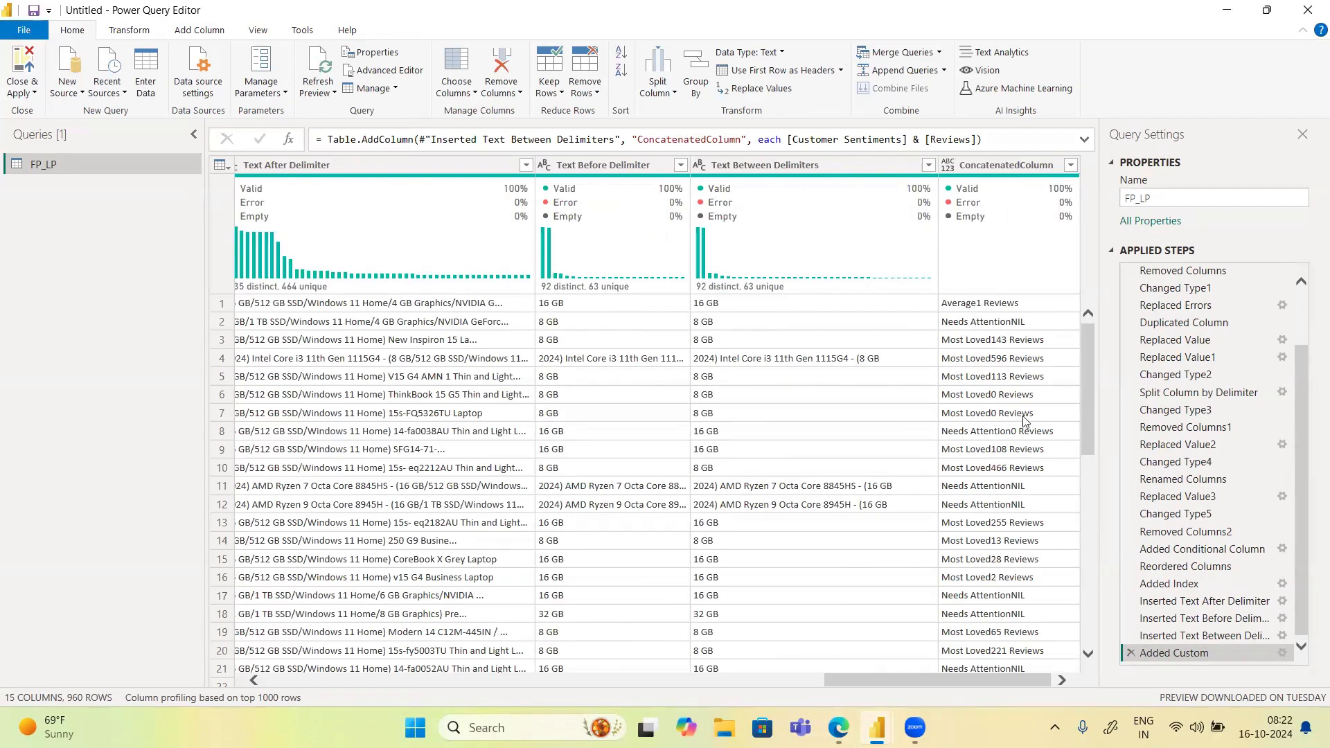
Edit the Added Custom step so the formula is [Customer Sentiments] &" " & [Reviews], adding a space between the two values, and apply it
left_click(1282, 653)
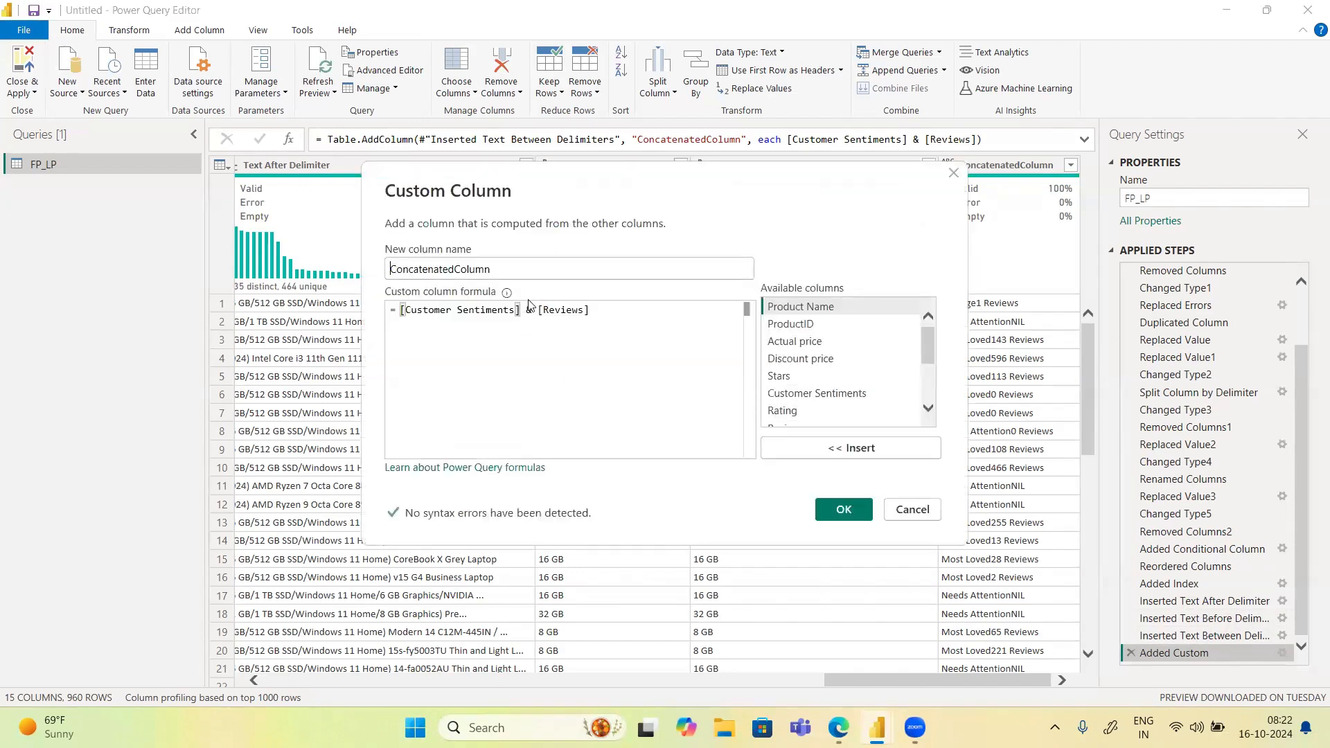
left_click(533, 310)
type("\"\"")
type(" \" &")
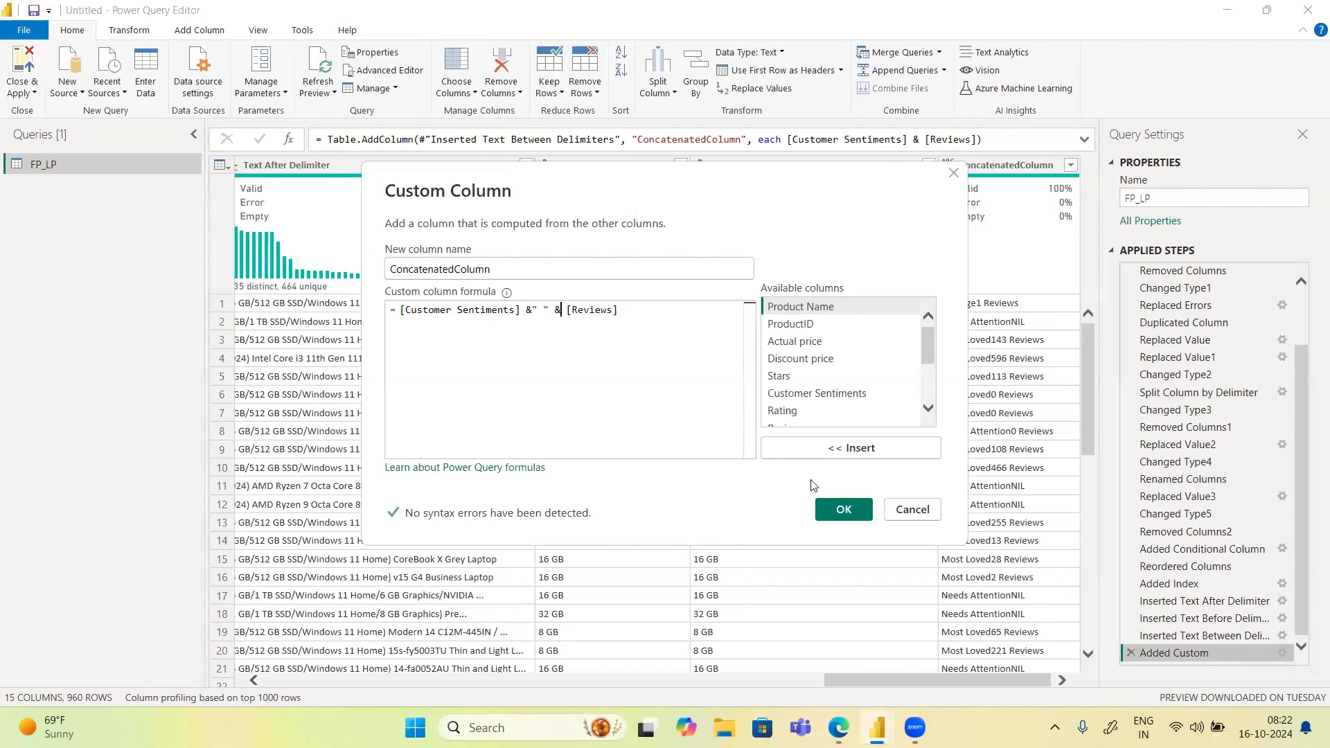
left_click(835, 509)
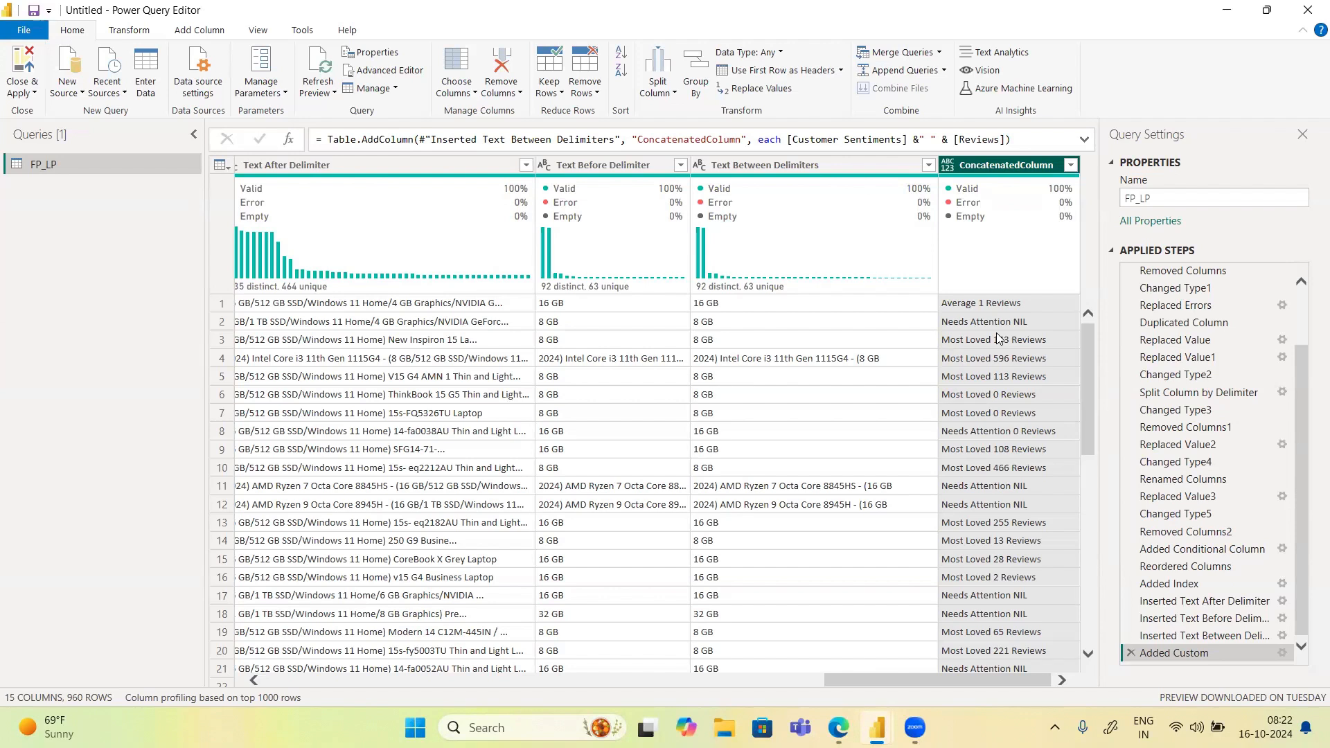
Edit the Added Custom formula again, inserting the text KSR followed by spaces inside the quoted separator, and apply it
left_click(1282, 654)
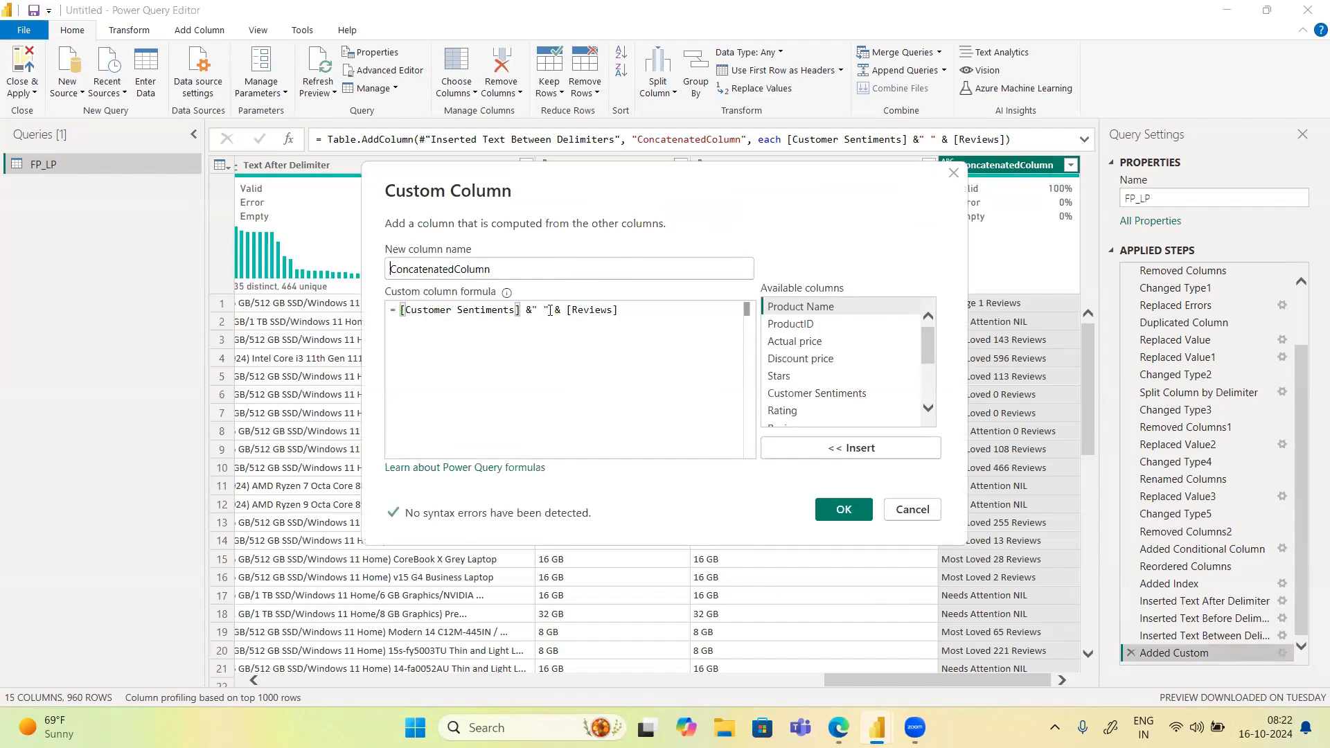
left_click_drag(550, 311, 567, 309)
left_click(537, 309)
type("CSR")
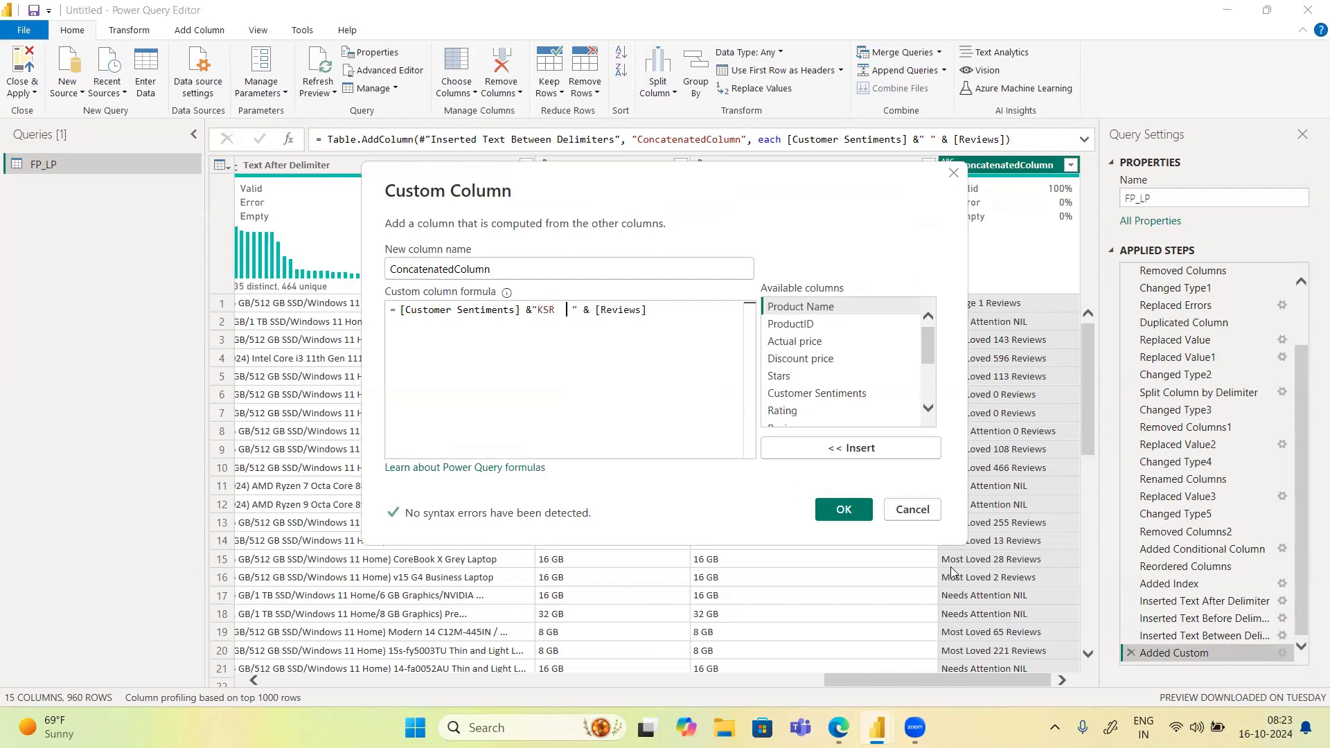
key("Return")
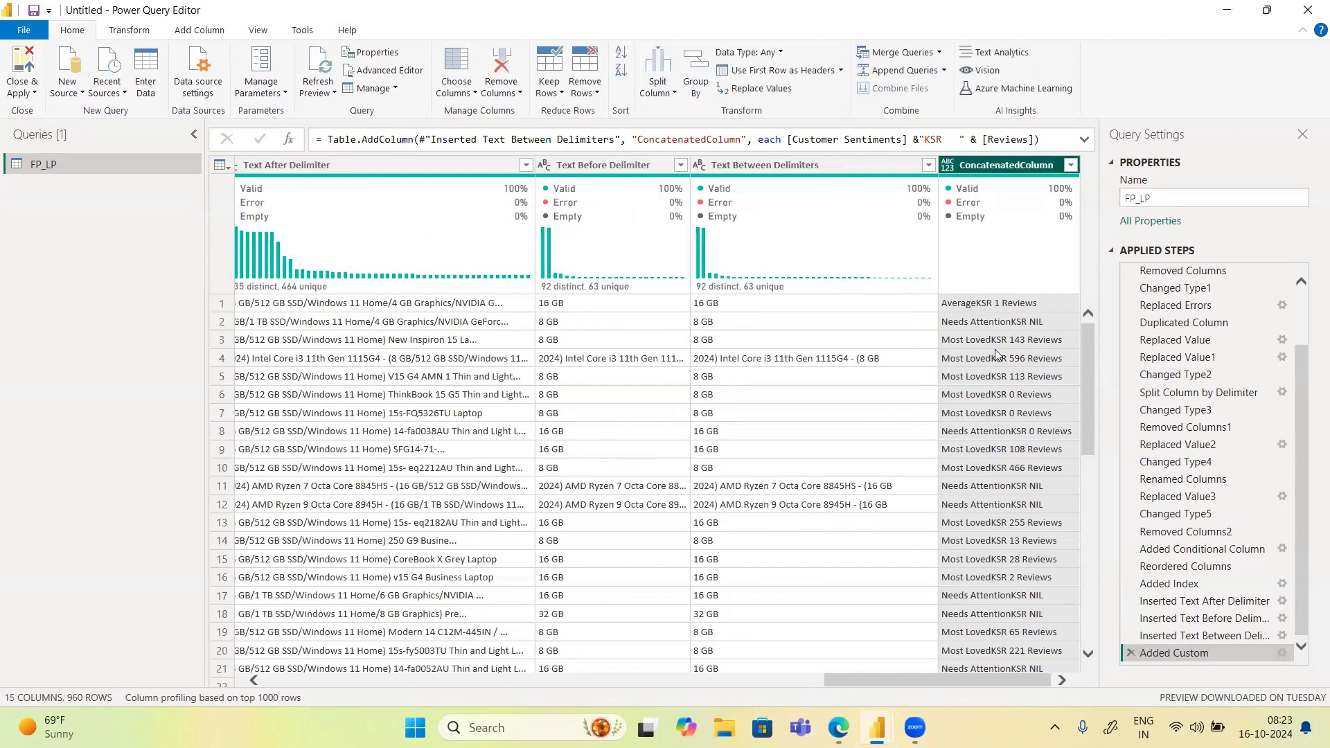
left_click(1282, 654)
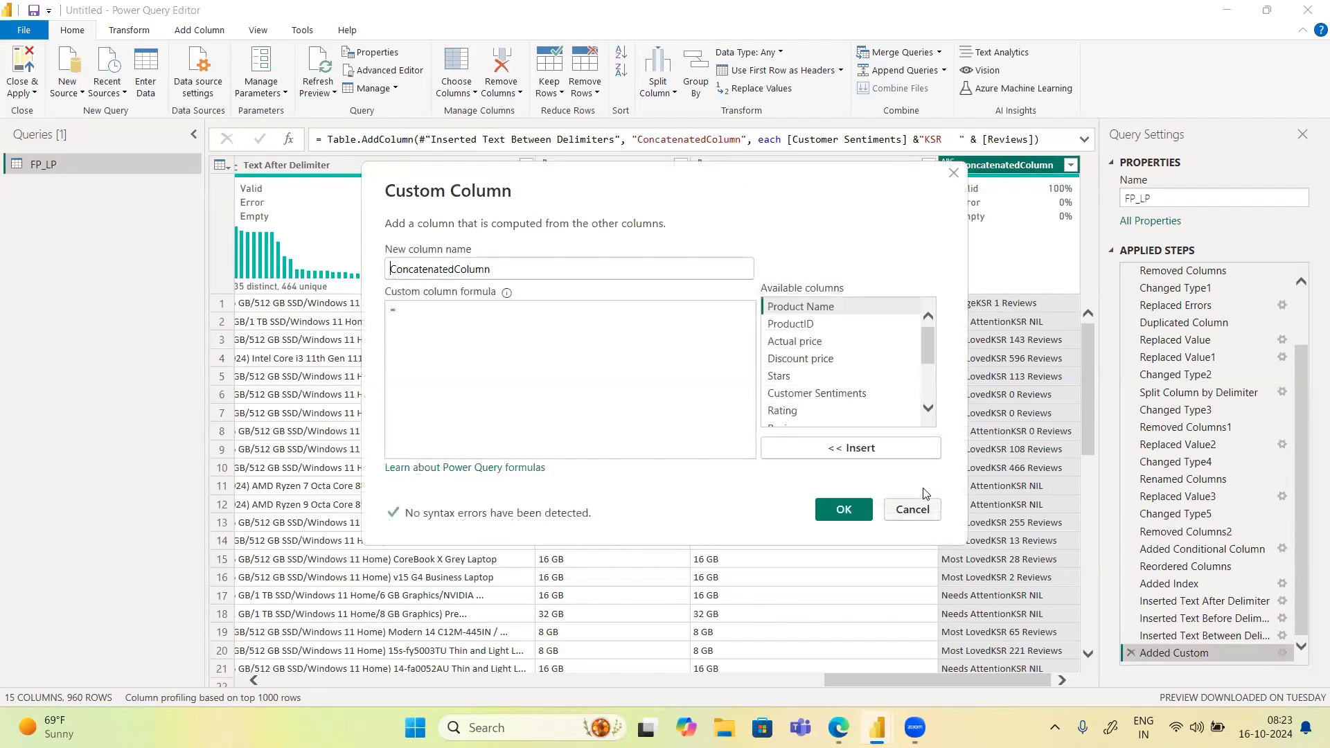
left_click(913, 510)
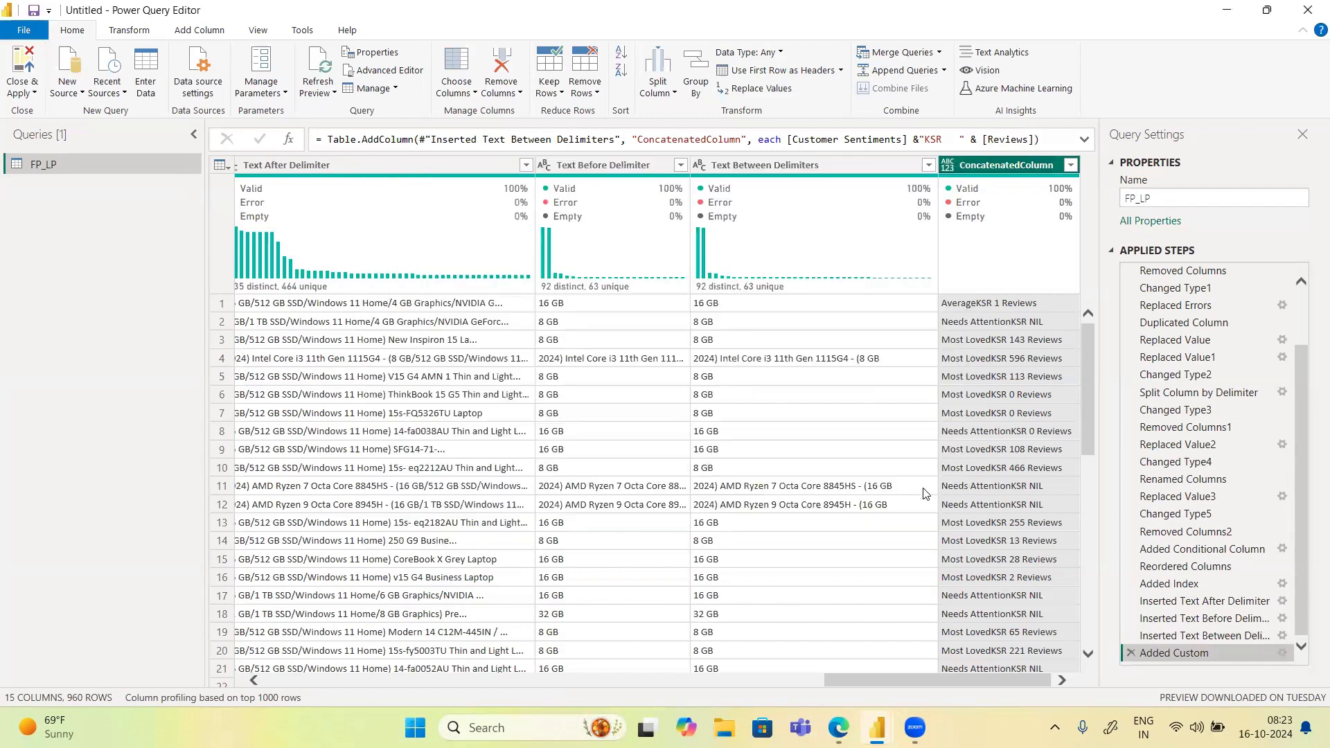
left_click(1283, 652)
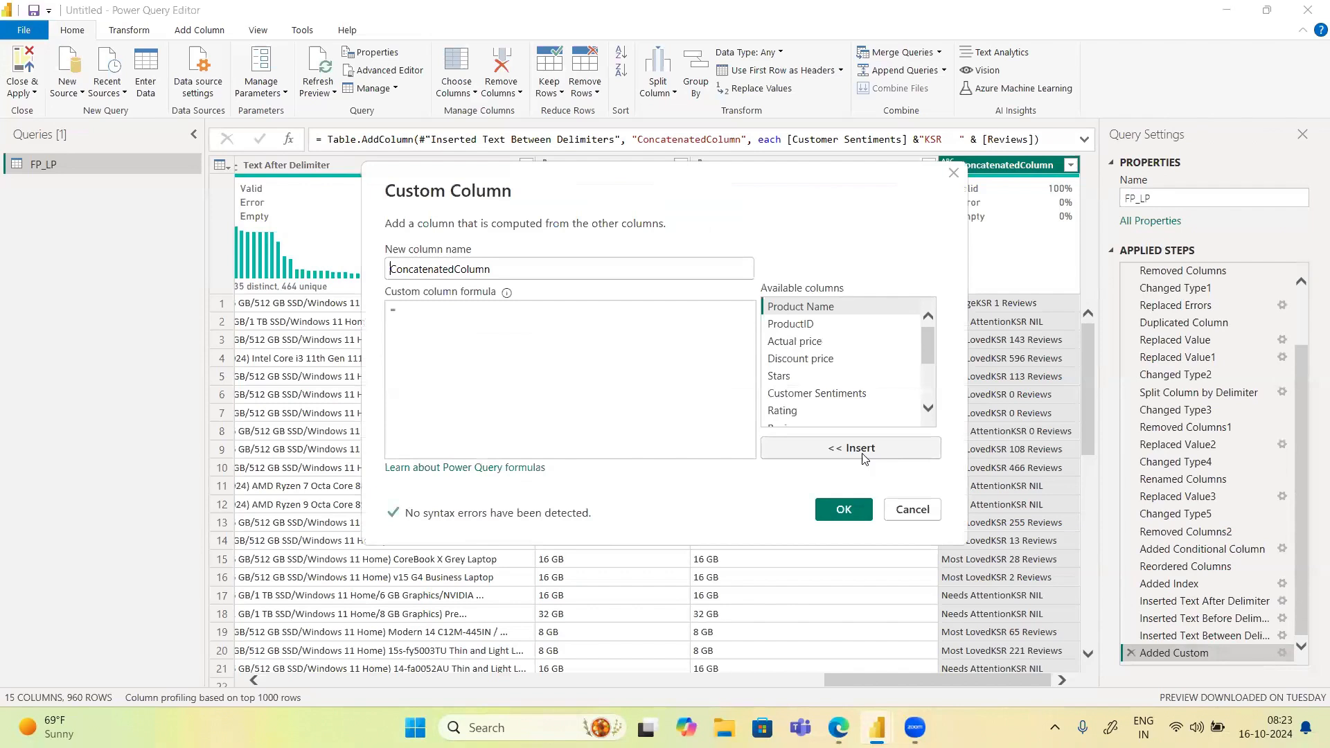
left_click(894, 508)
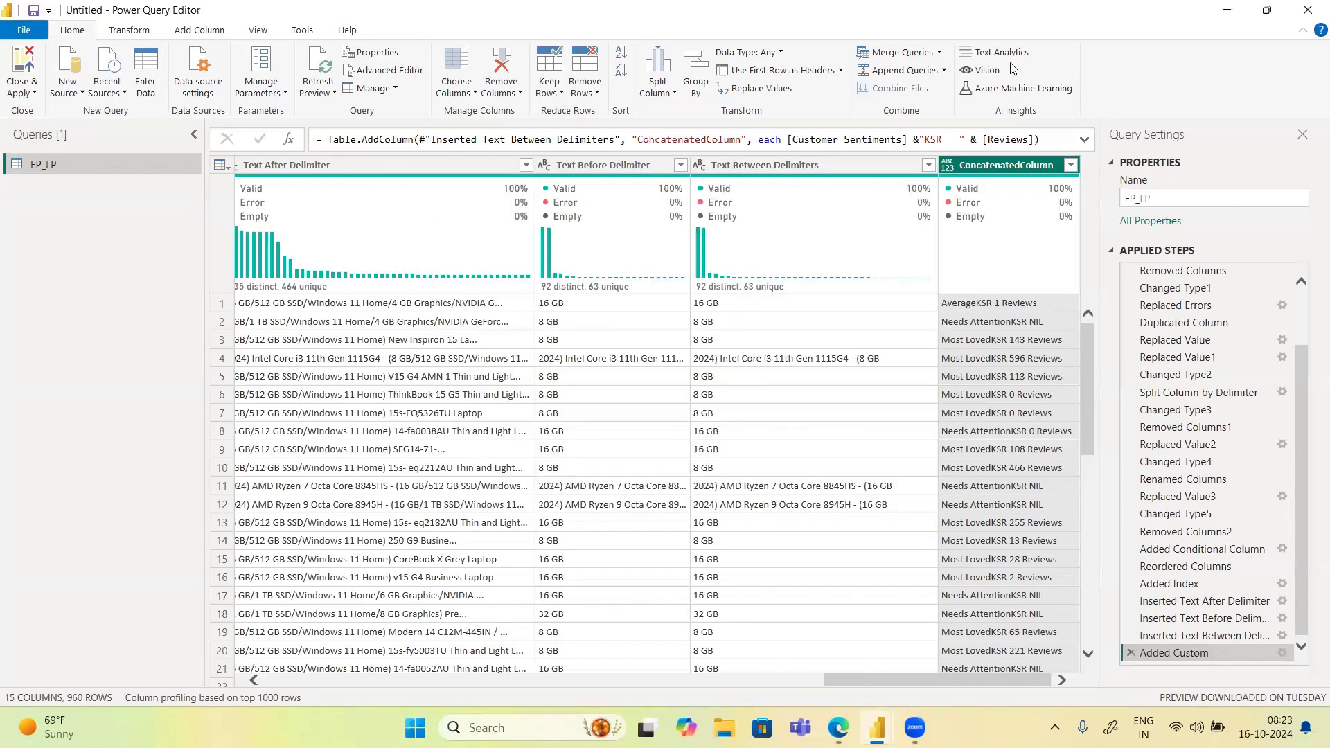
Remove KSR and the extra spaces from the separator directly in the ConcatenatedColumn formula, leaving a single space, and apply it
left_click(957, 139)
key("BackSpace")
key("BackSpace")
key("BackSpace")
key("BackSpace")
key("BackSpace")
key("BackSpace")
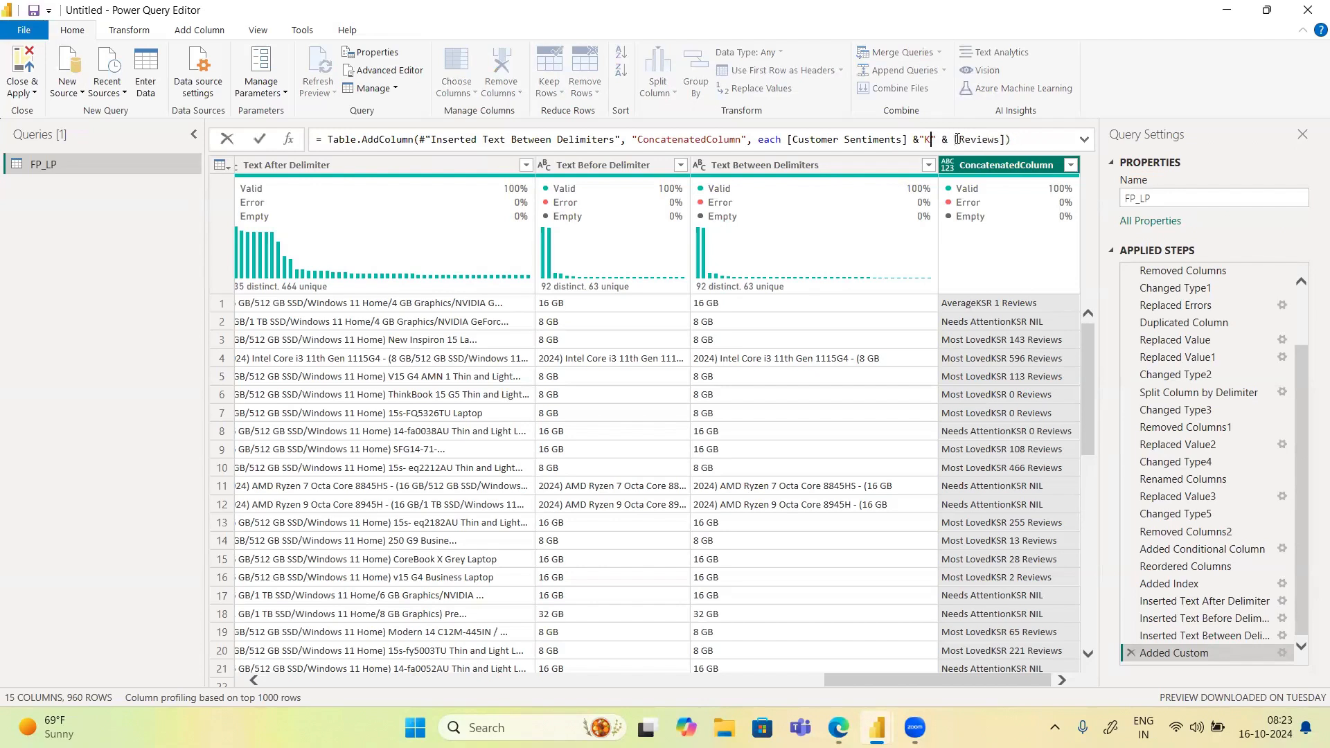
key("Return")
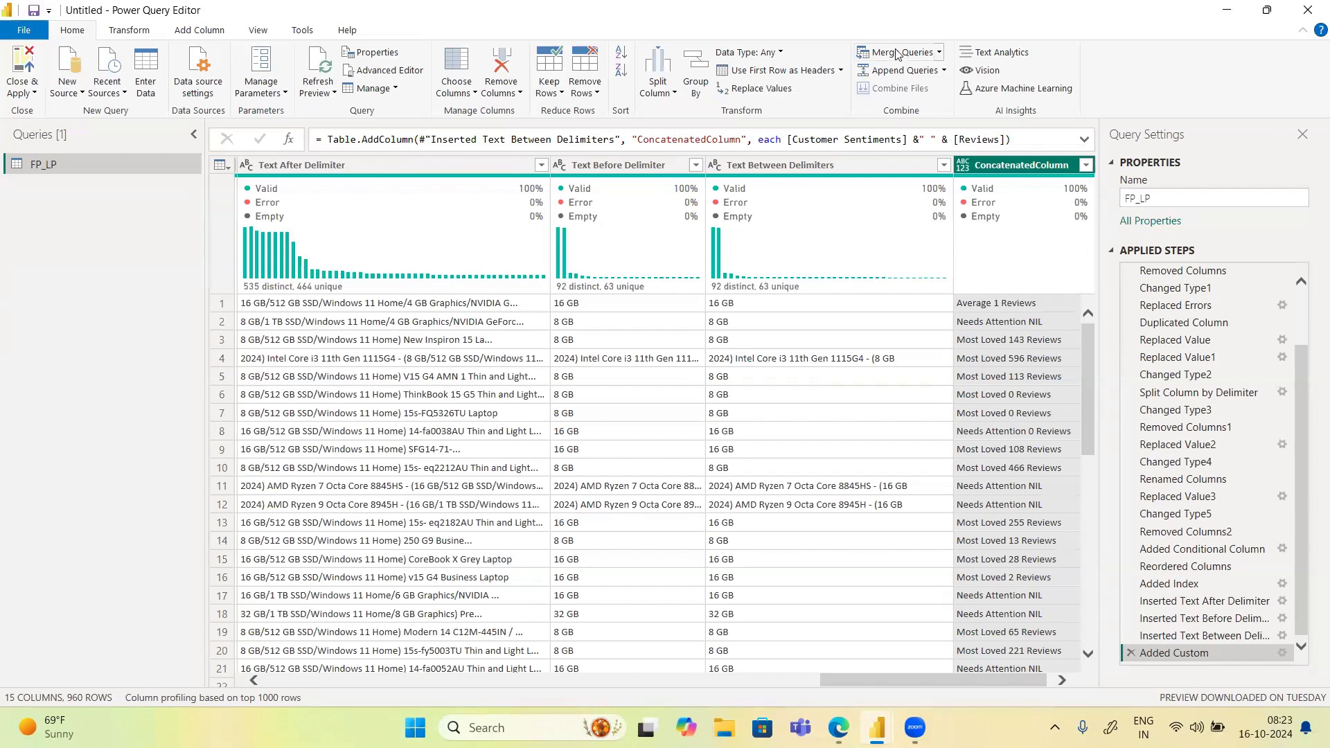
Open the Merge Queries settings for FP_LP, review the available join kinds, and close them without merging
left_click(935, 54)
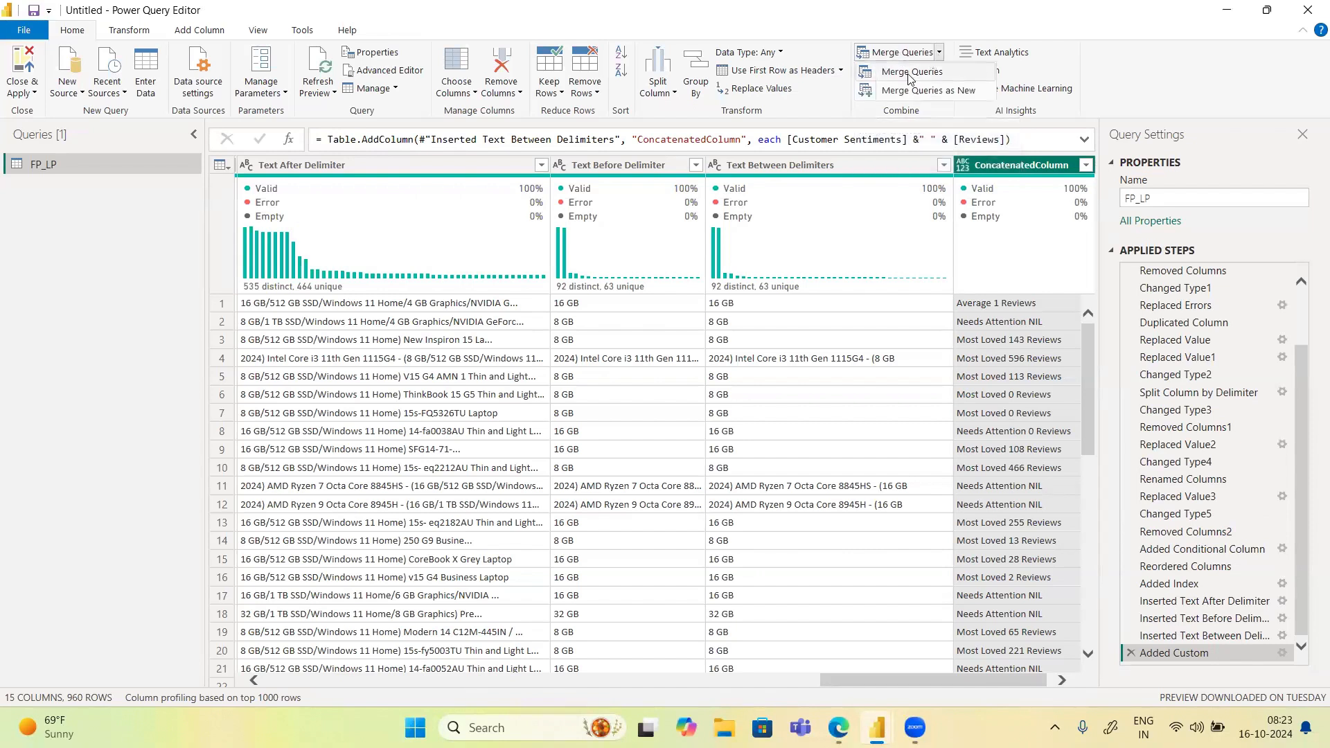
left_click(909, 74)
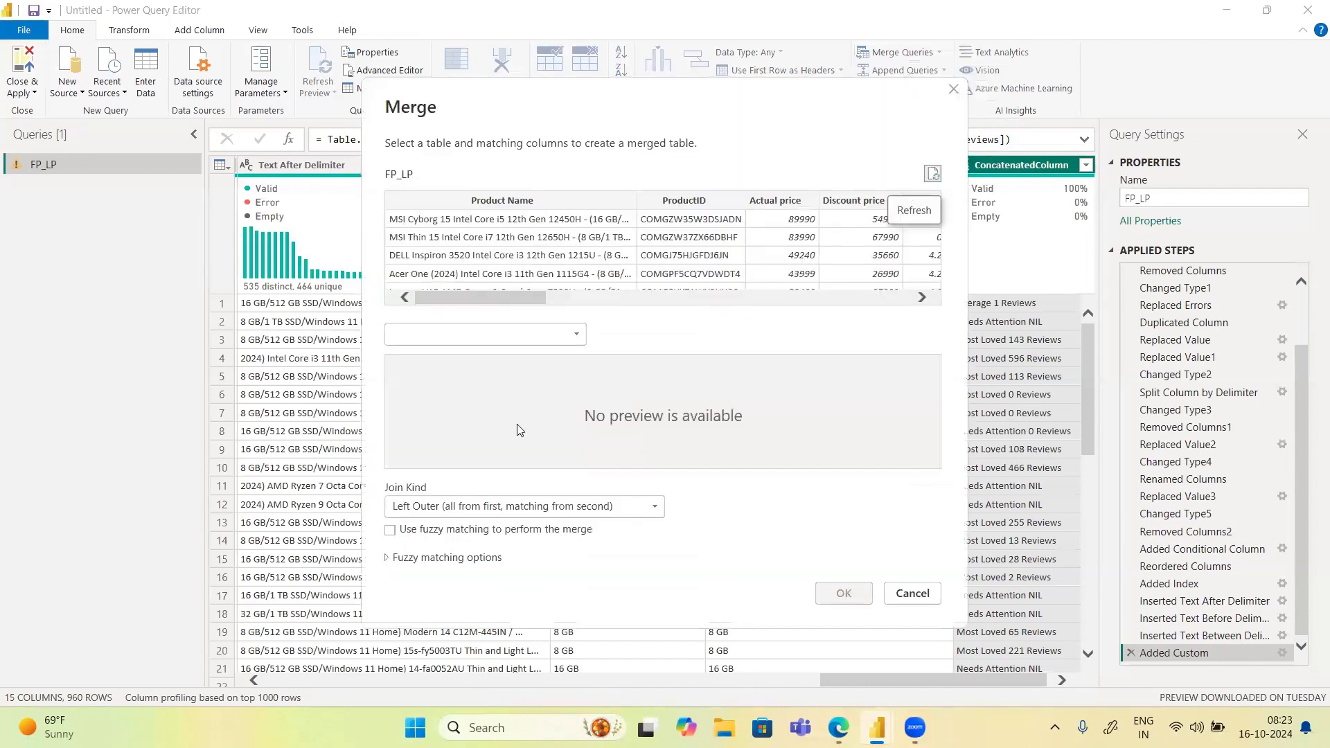
left_click(539, 505)
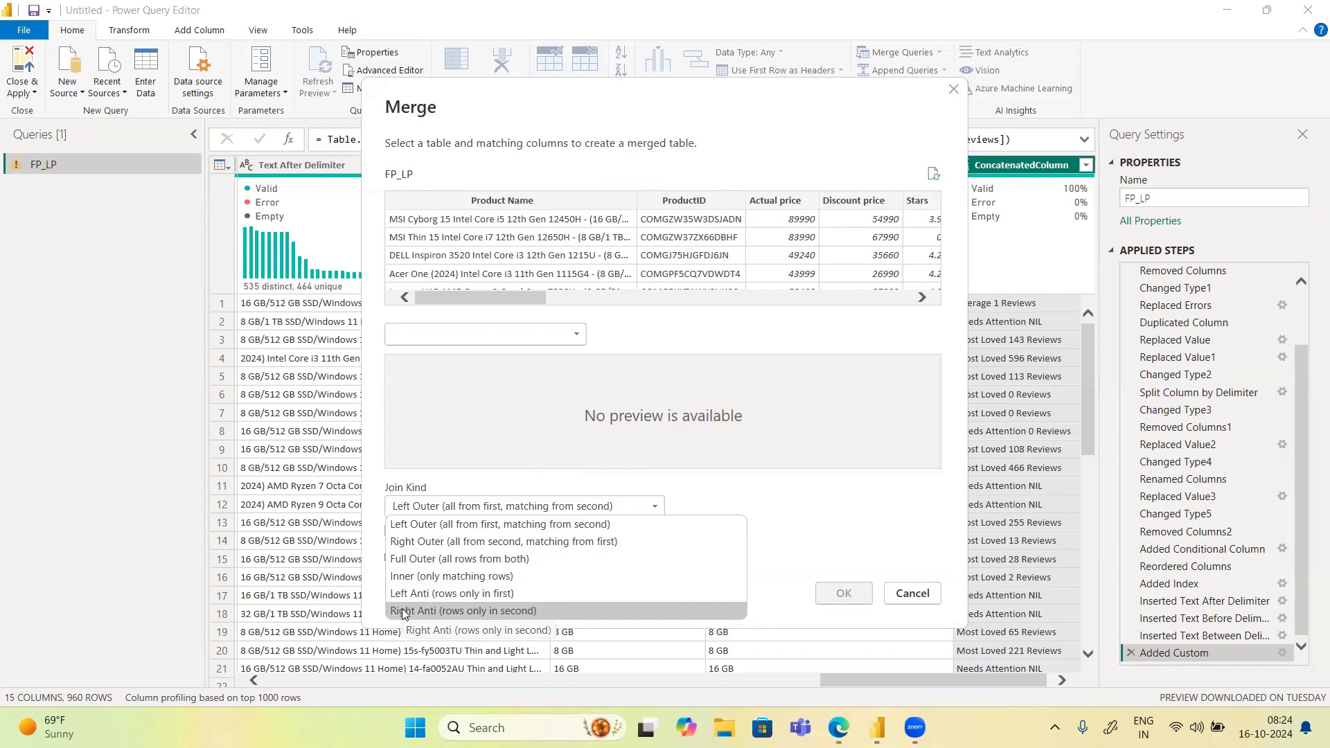
left_click(953, 90)
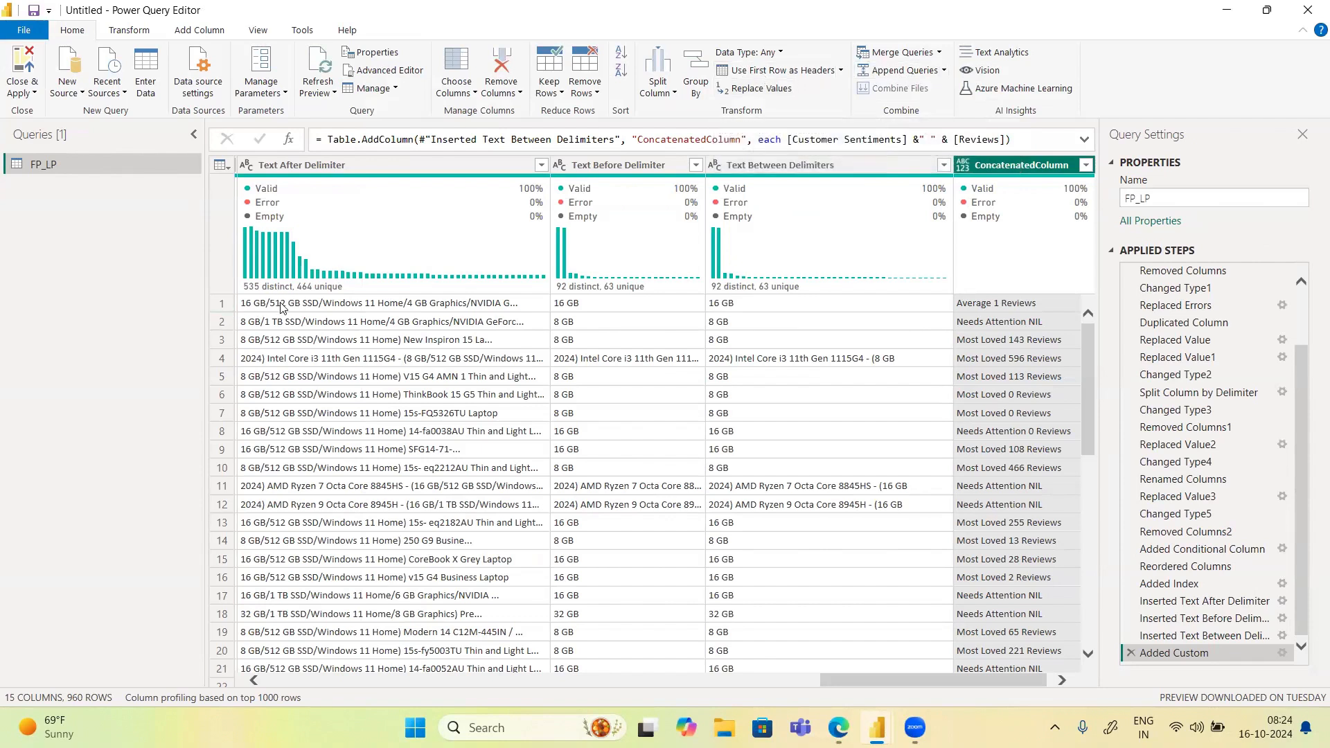
Promote the first row to headers, then delete the resulting Changed Type6 and Promoted Headers1 steps
left_click(793, 73)
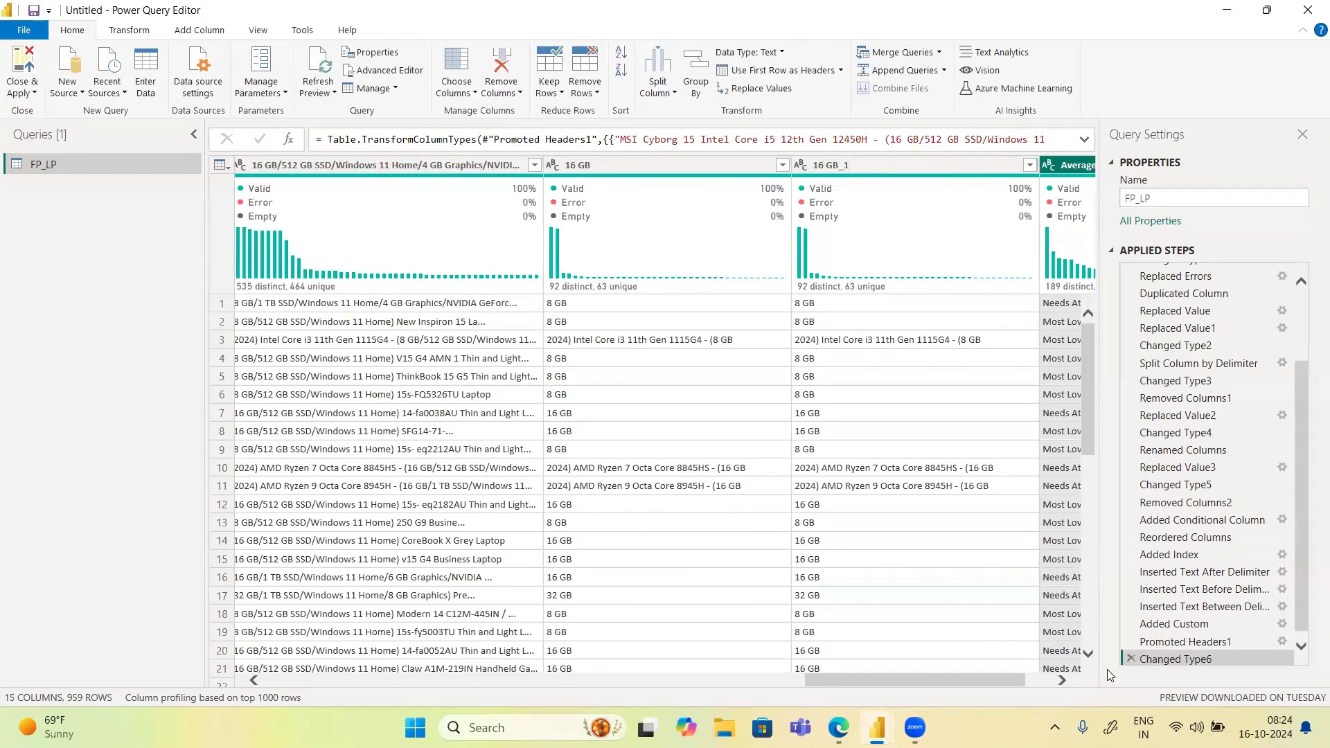
left_click(1131, 659)
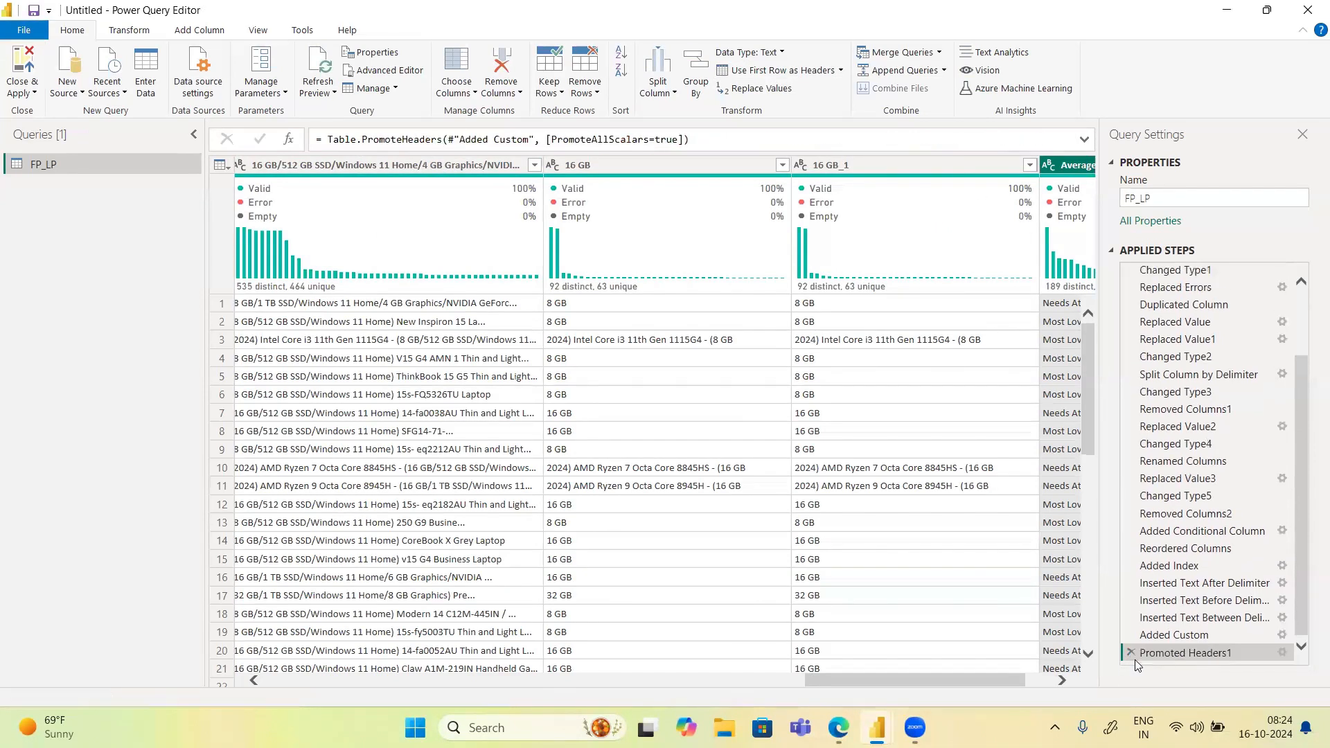
left_click(1132, 654)
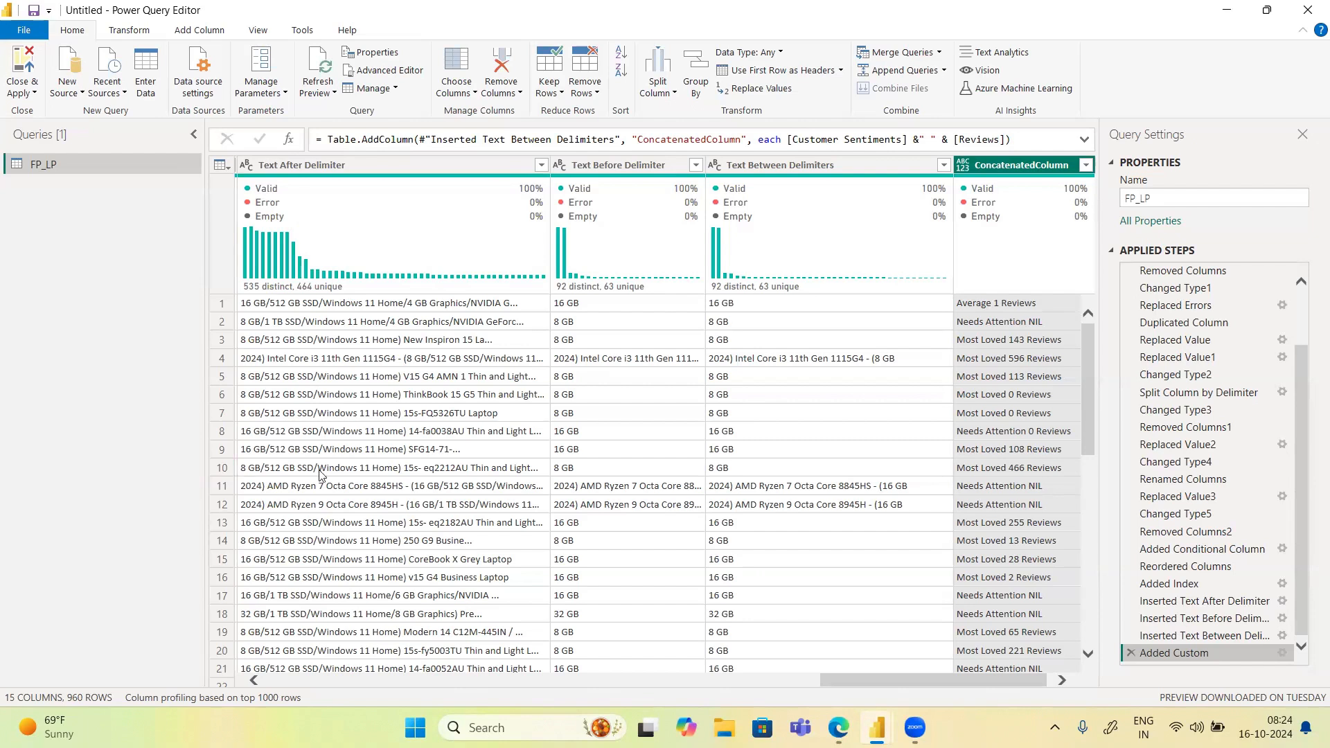
Keep only the top 10 rows of the FP_LP table
left_click(549, 90)
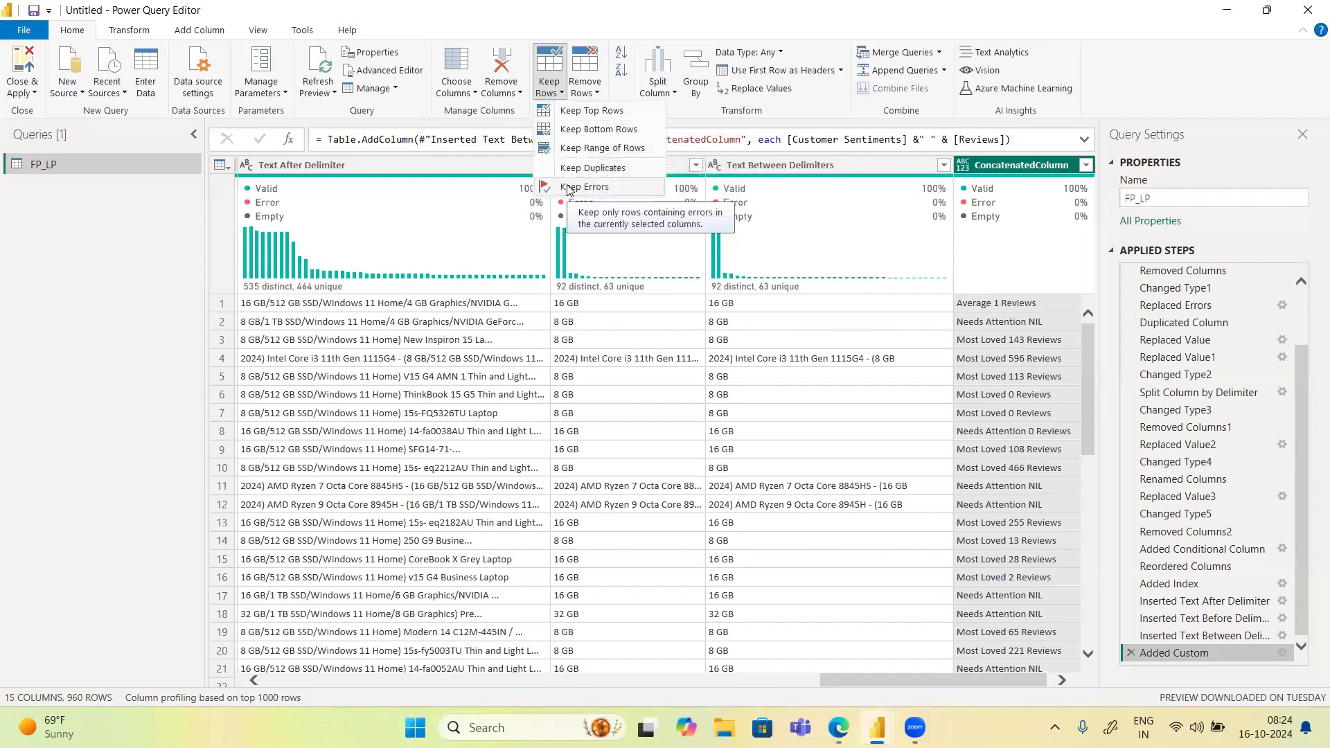
left_click(568, 114)
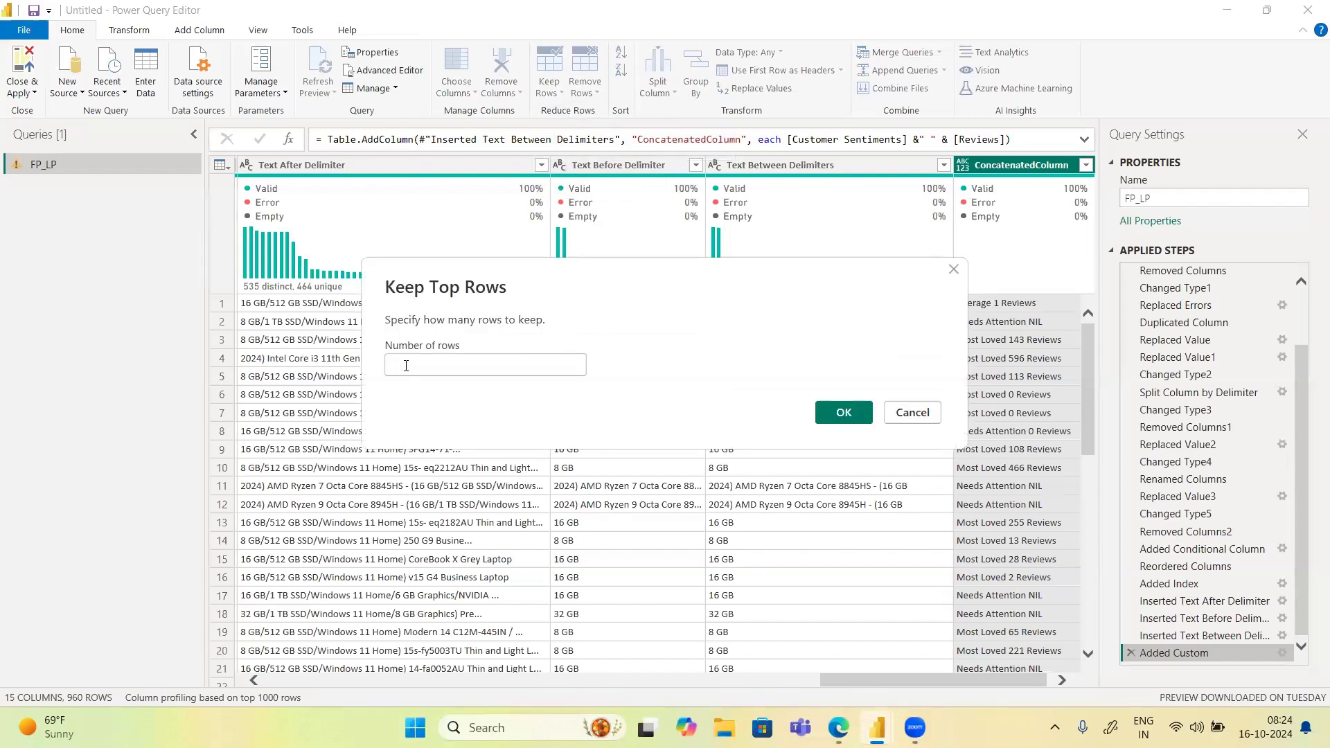
type("10")
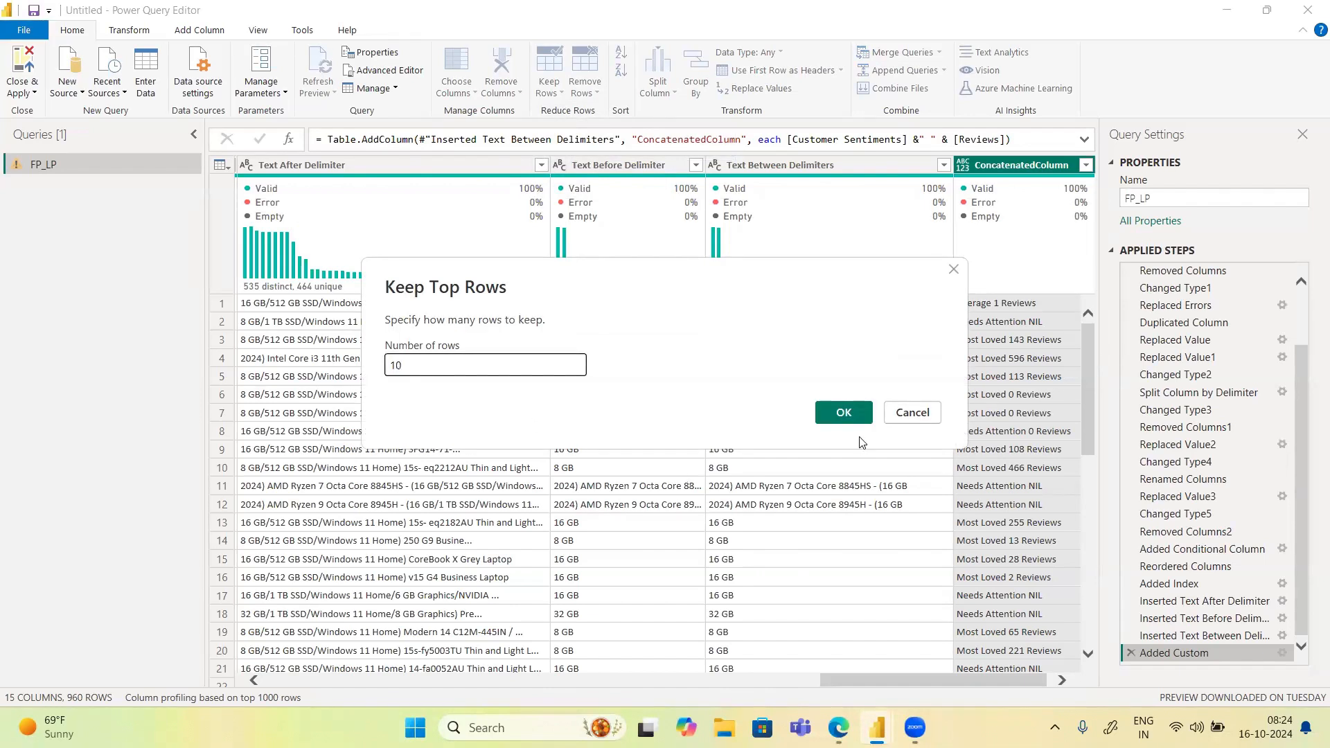
left_click(844, 413)
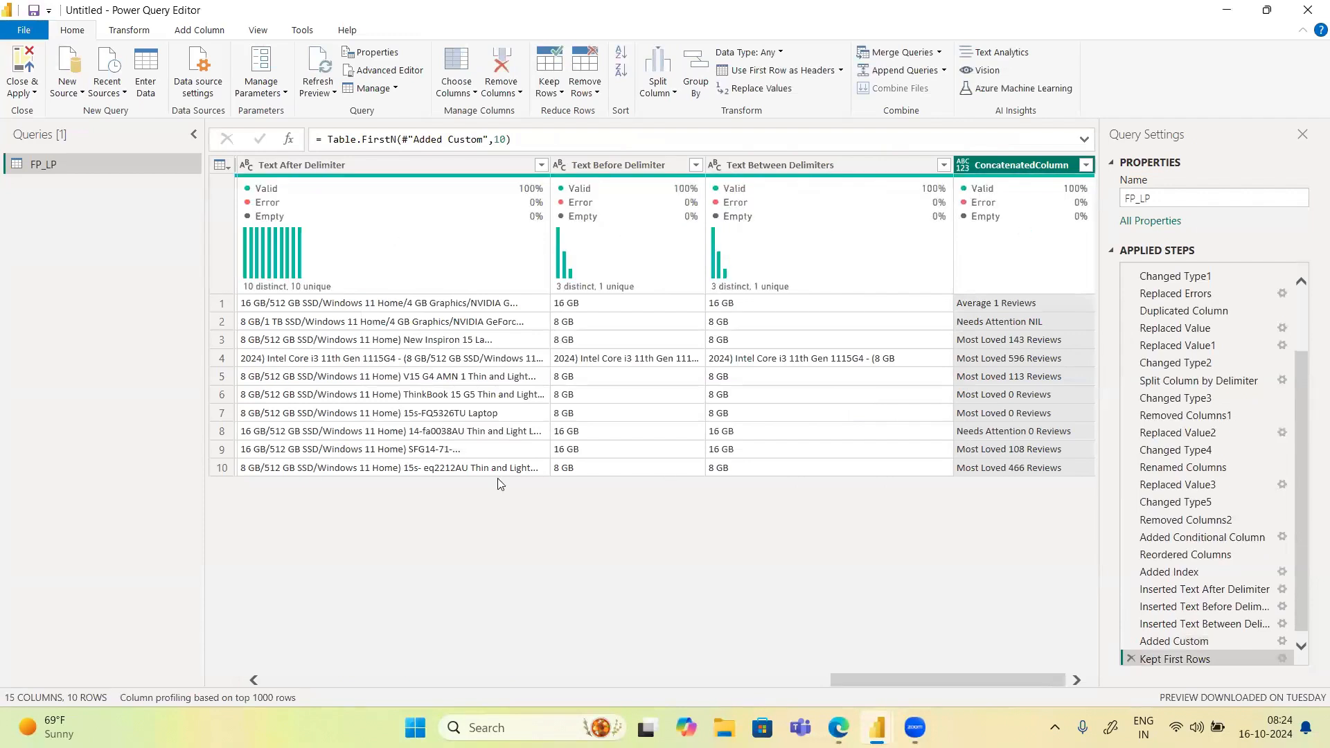
Remove alternate rows with 2 as the first row to remove, 4 rows to remove and 6 rows to keep
left_click(584, 91)
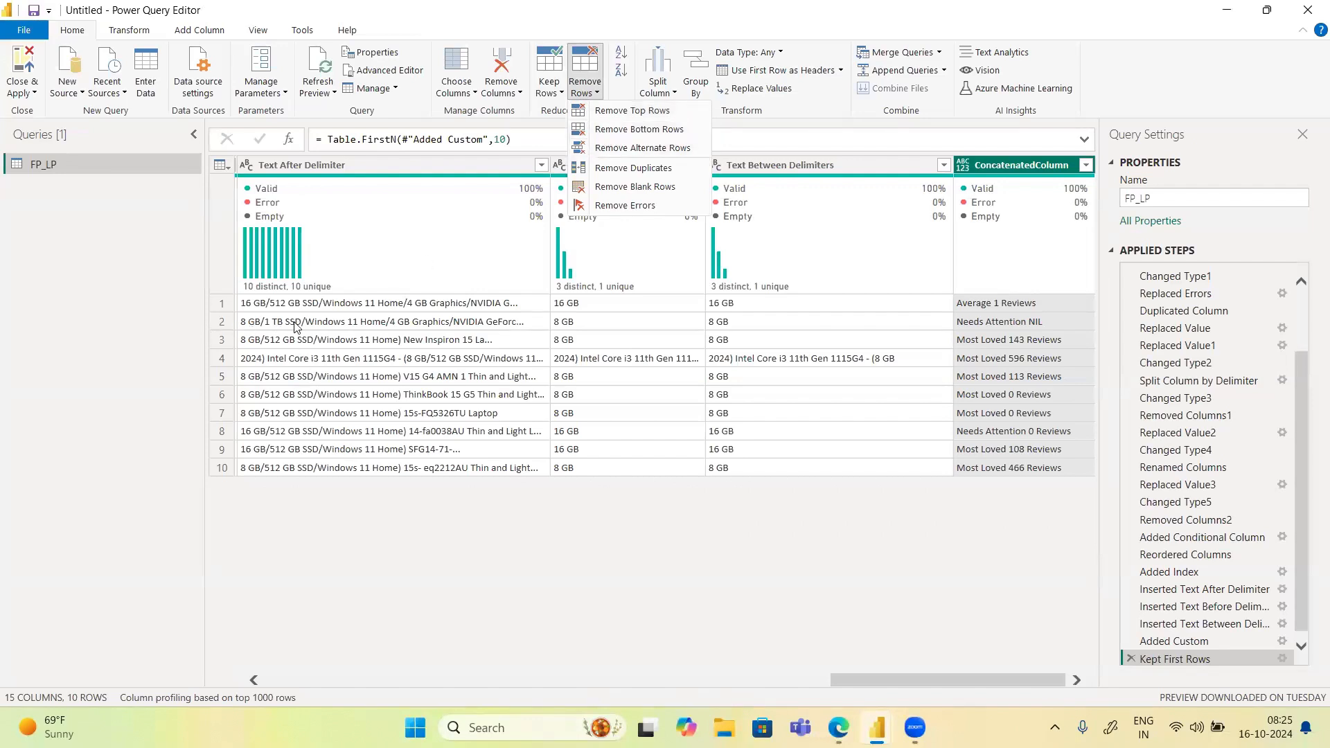
left_click(634, 149)
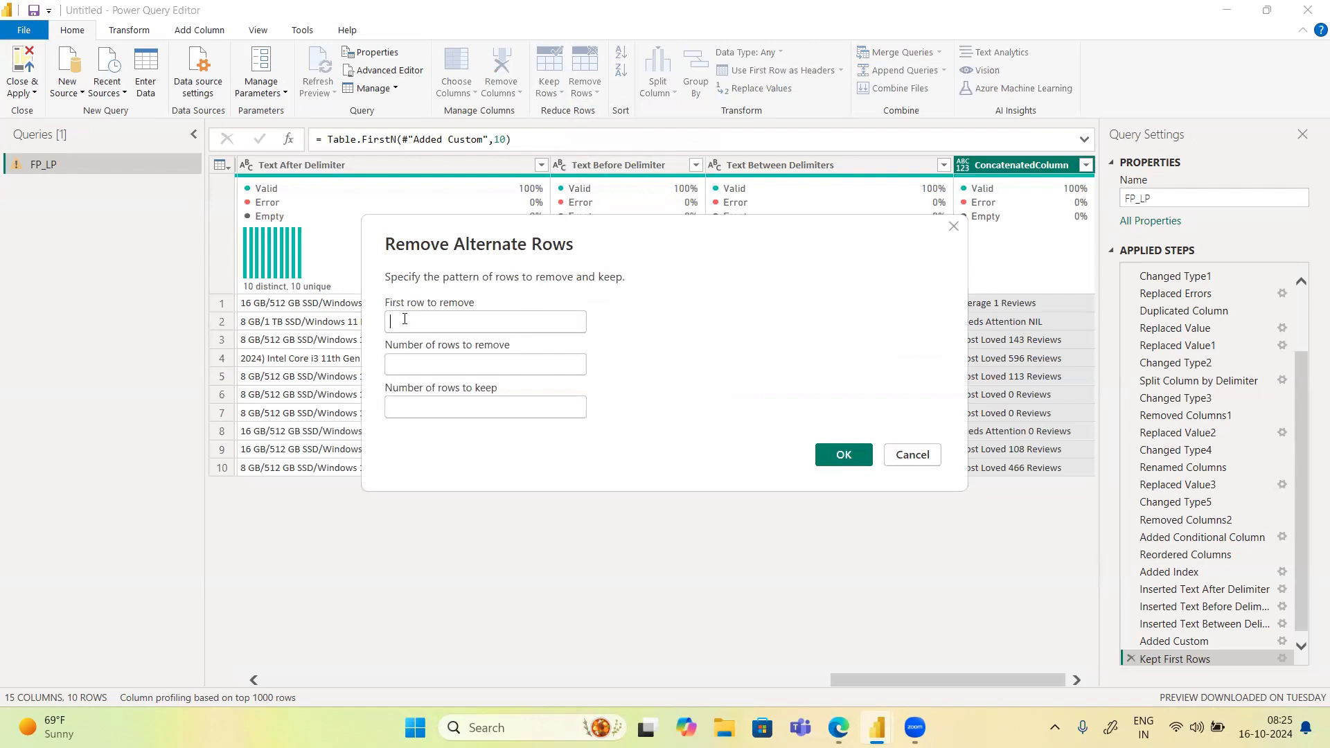
type("2")
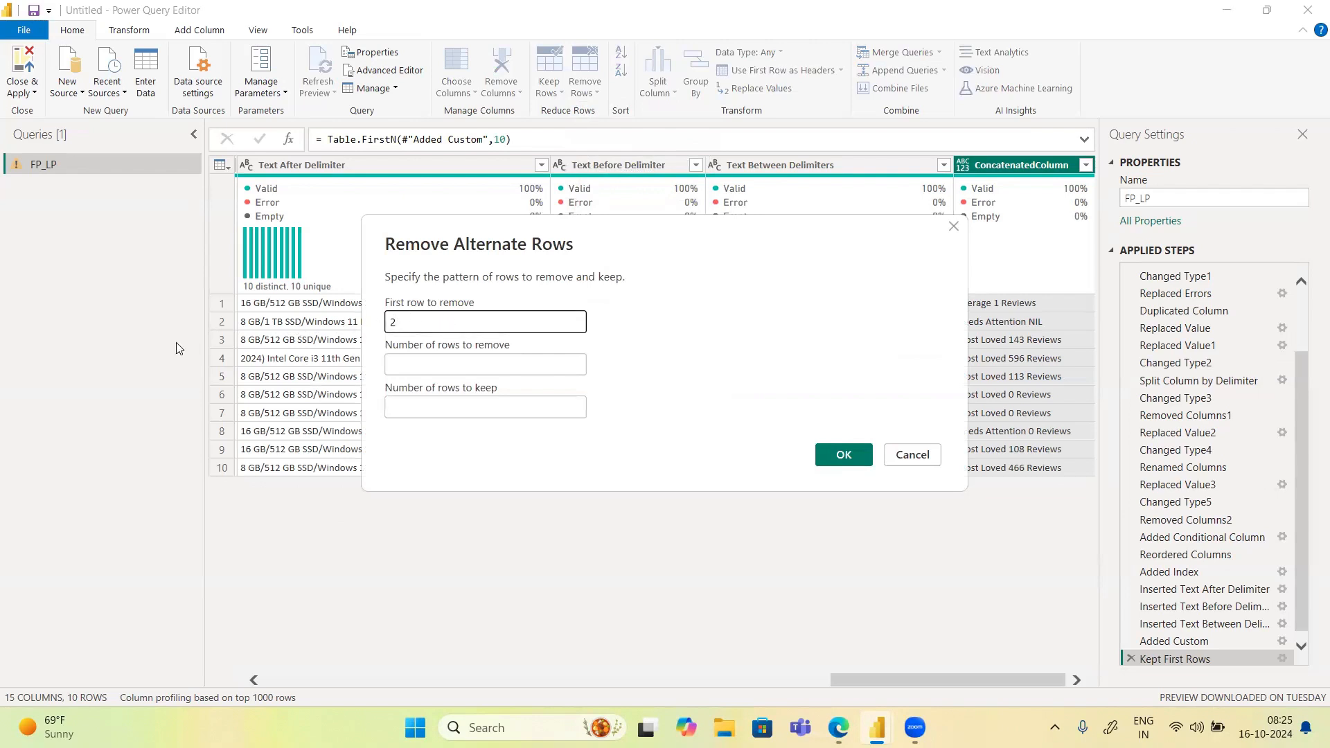
left_click(429, 367)
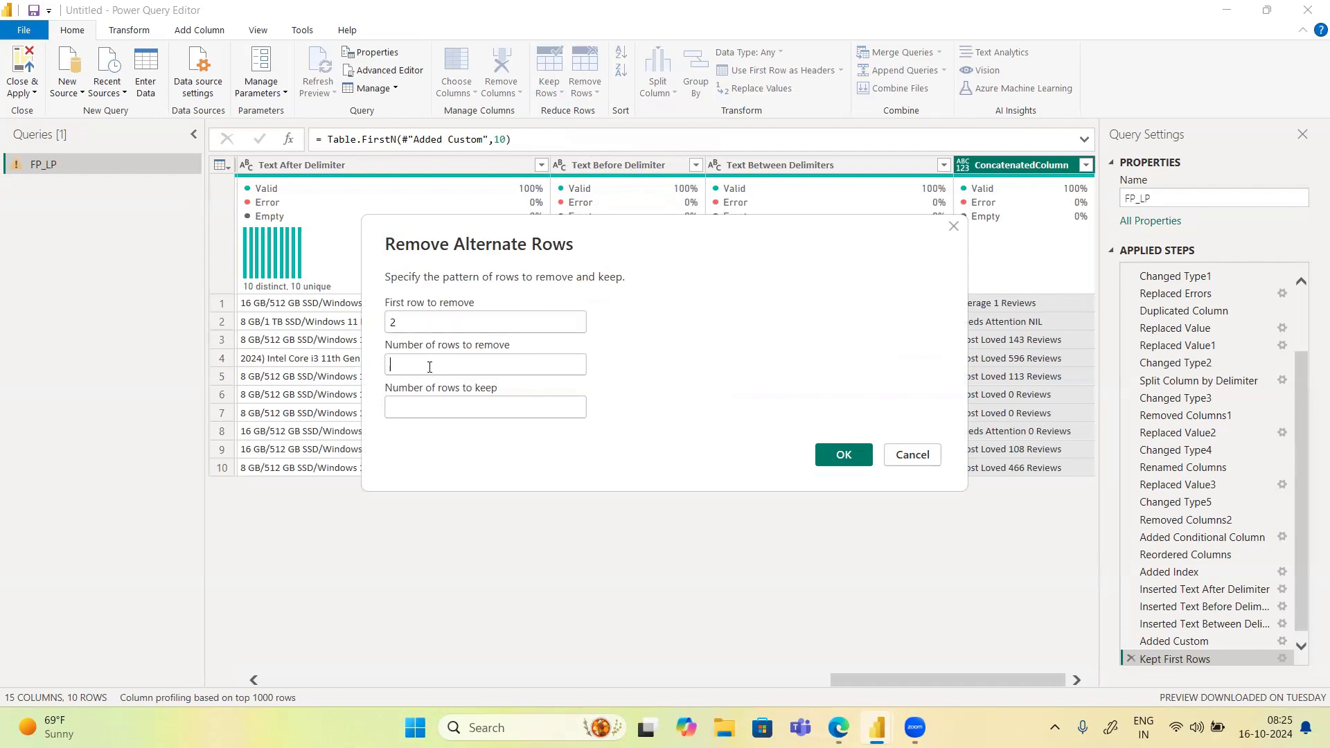
type("4")
left_click(420, 405)
type("6")
left_click(847, 457)
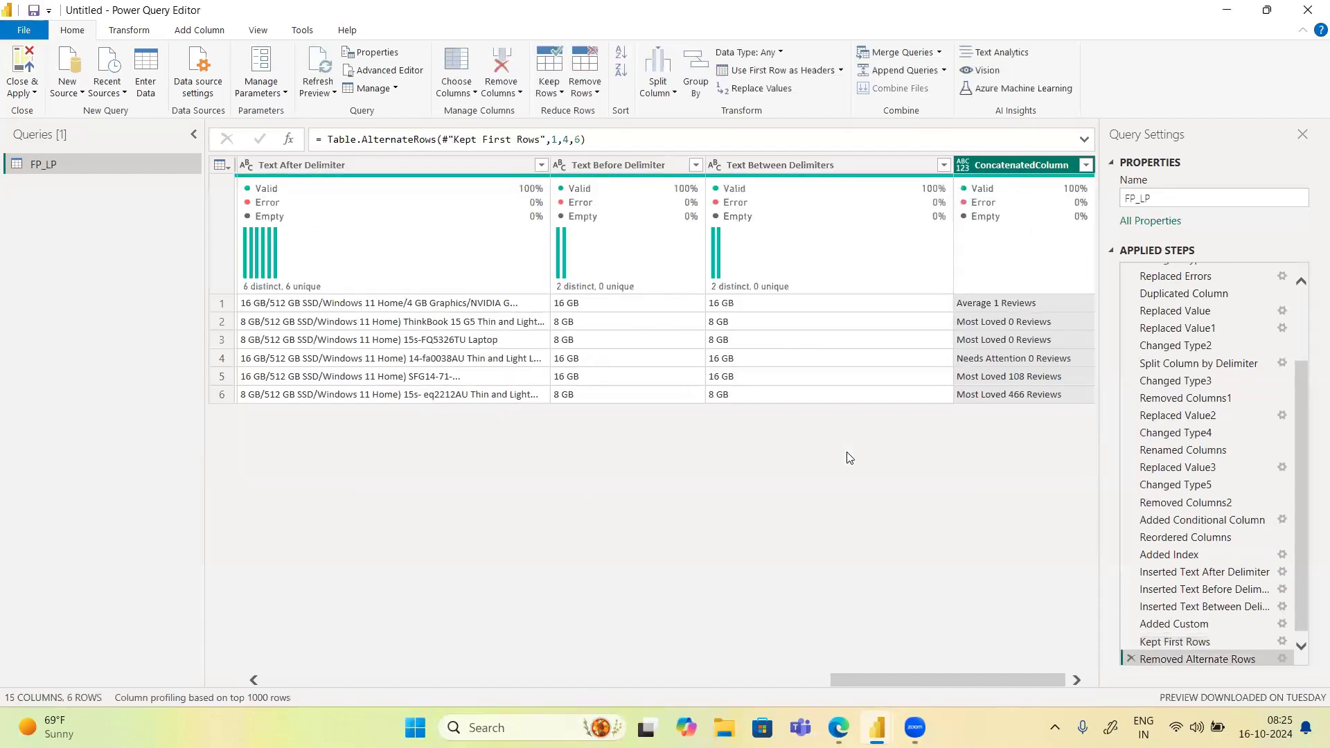
Compare the table at the Kept First Rows step with the table at the Removed Alternate Rows step
left_click(1190, 643)
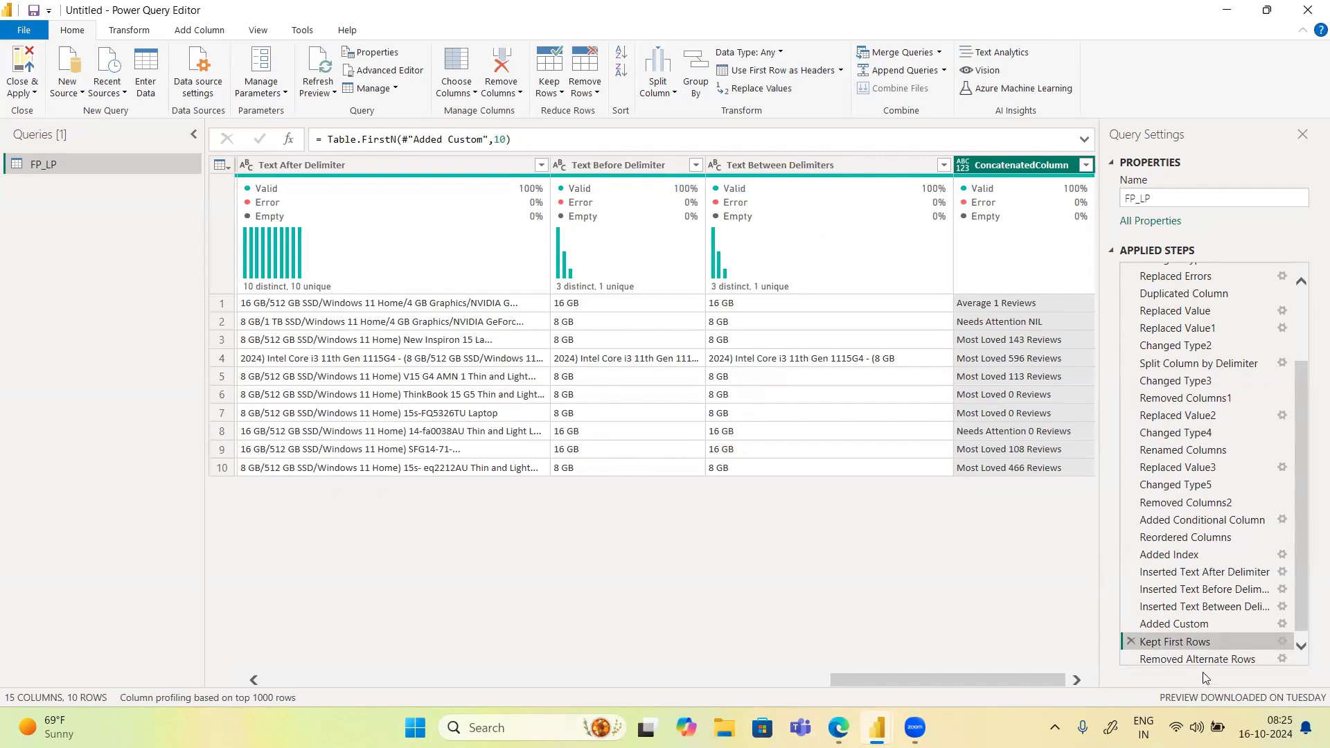
left_click(1190, 660)
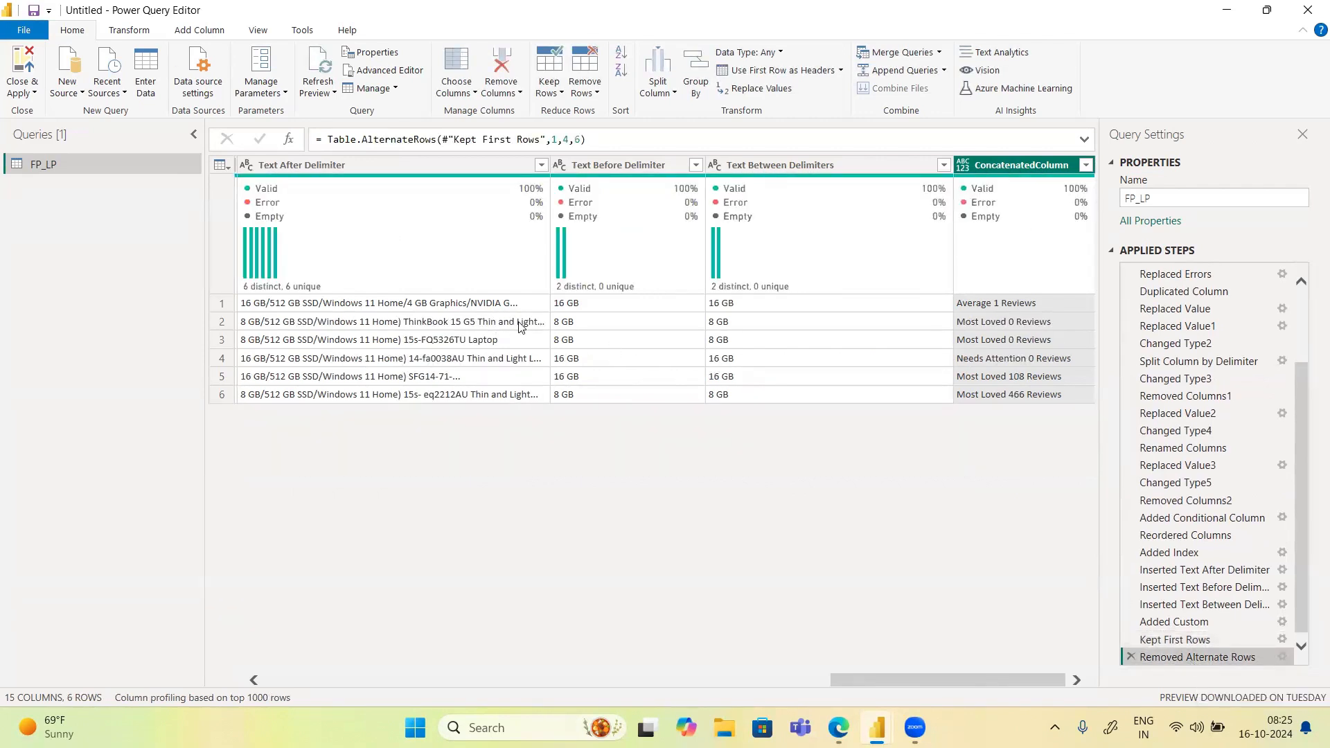
left_click(1181, 639)
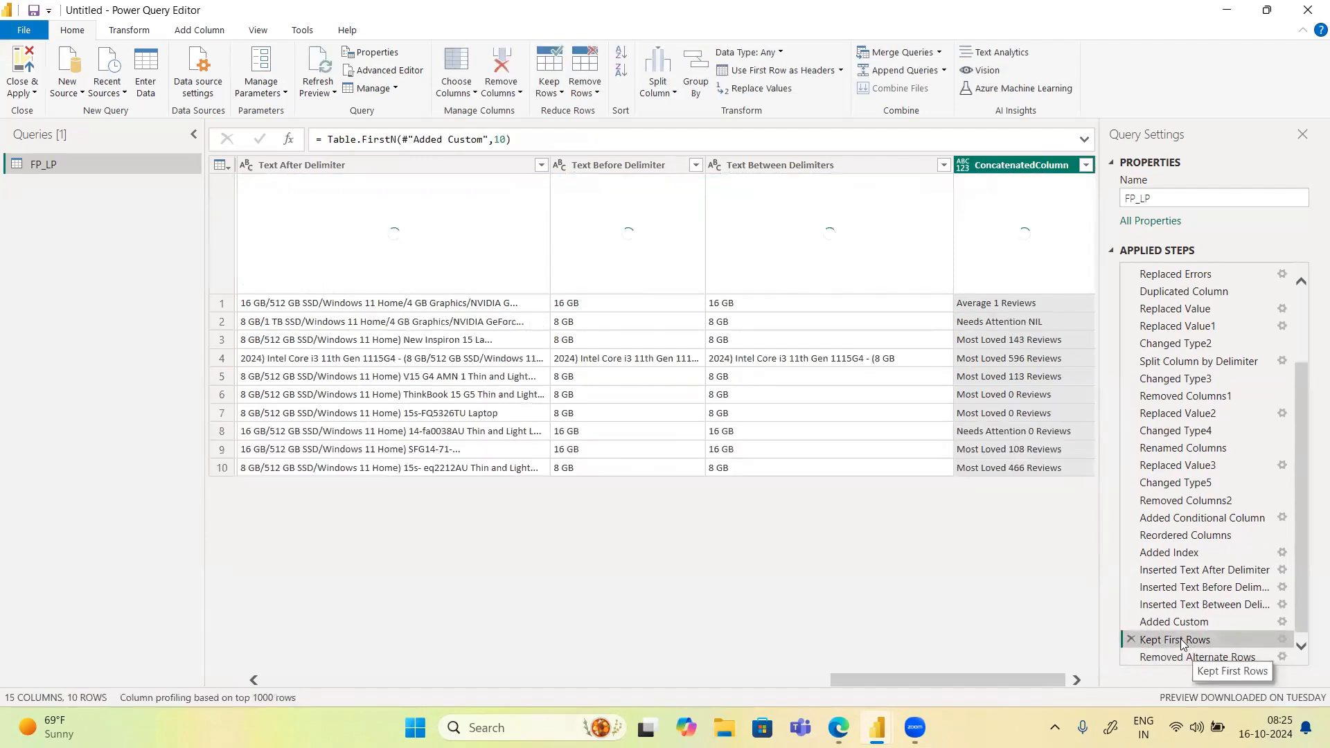
Delete the Kept First Rows and Removed Alternate Rows steps from the applied steps, confirming the deletion
left_click(1131, 640)
left_click(820, 399)
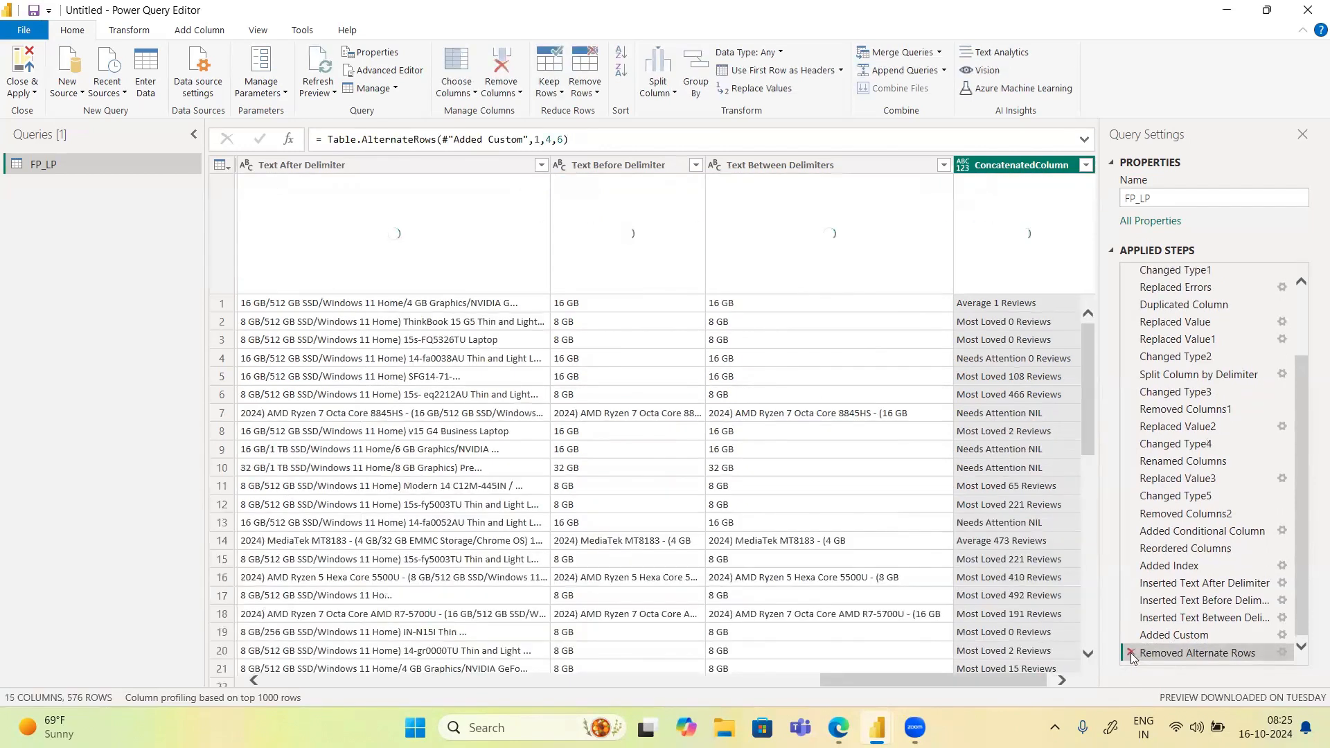
left_click(1131, 652)
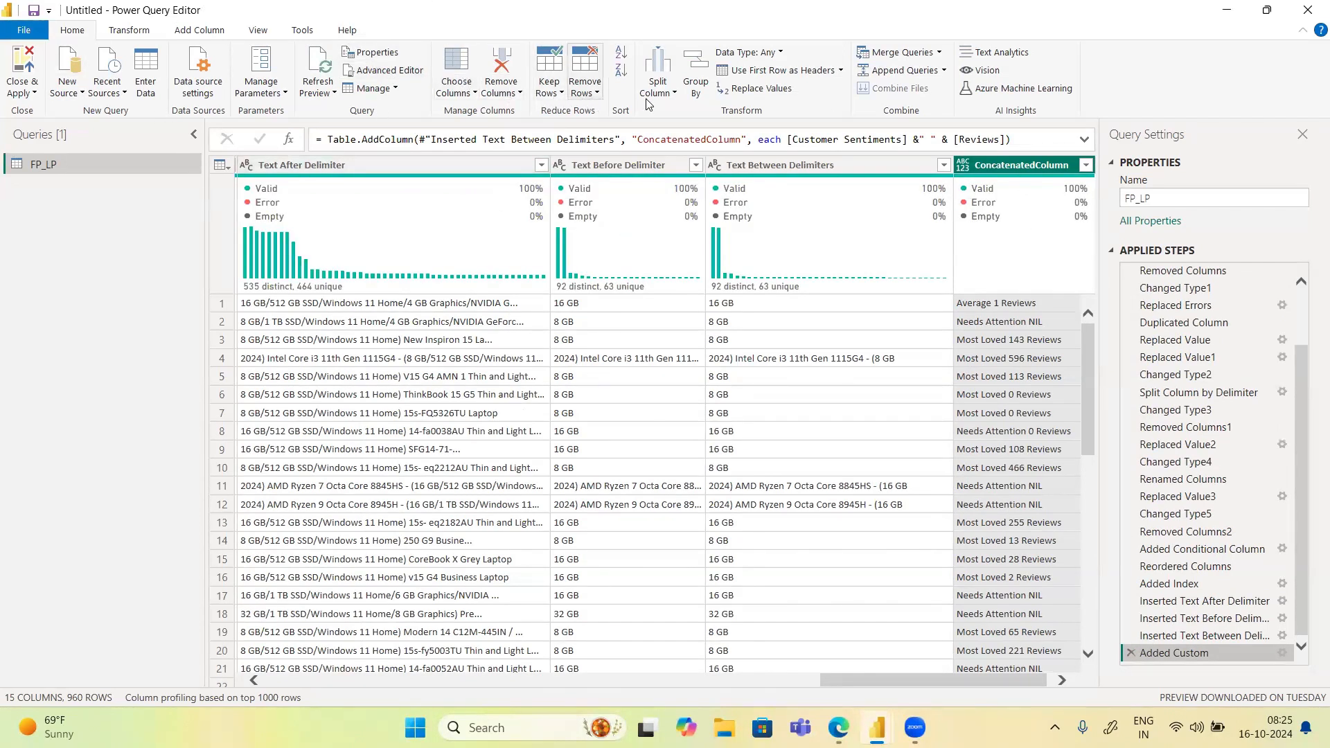
left_click(773, 59)
left_click(773, 59)
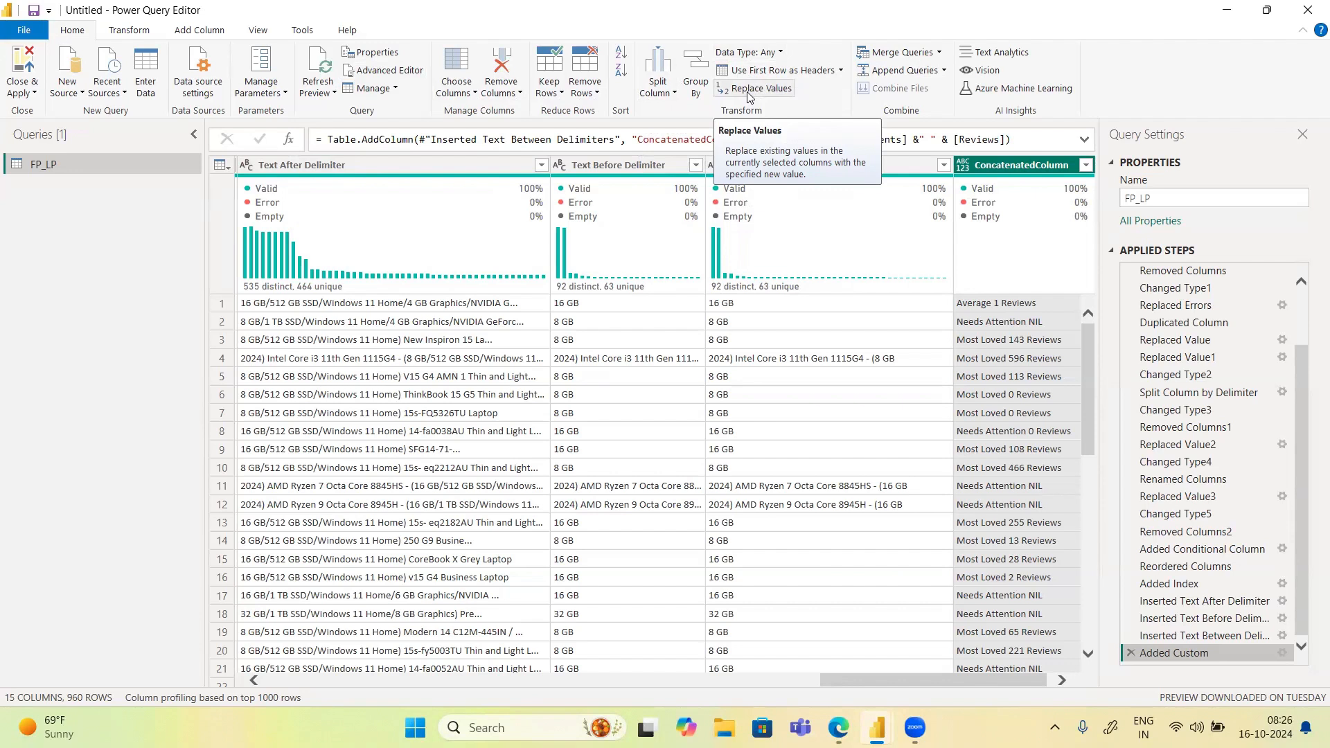
left_click(129, 34)
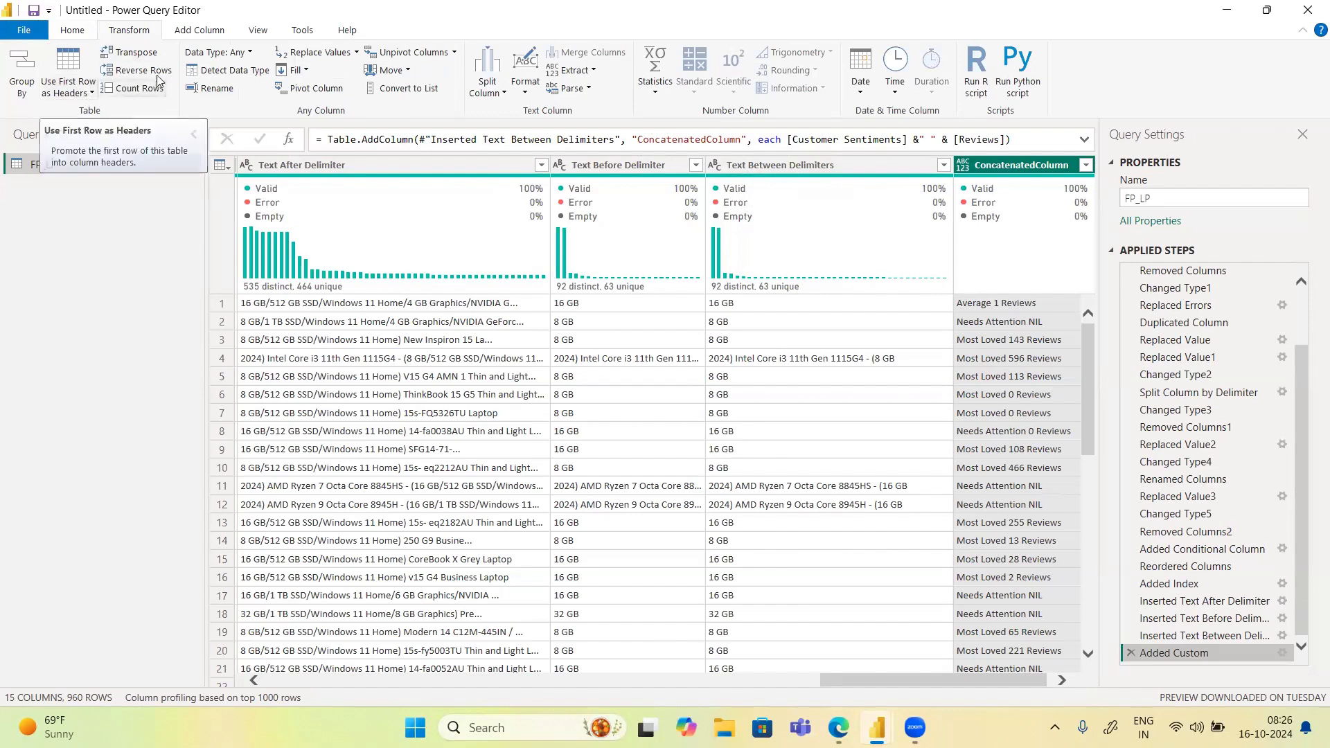
left_click(300, 73)
left_click(299, 71)
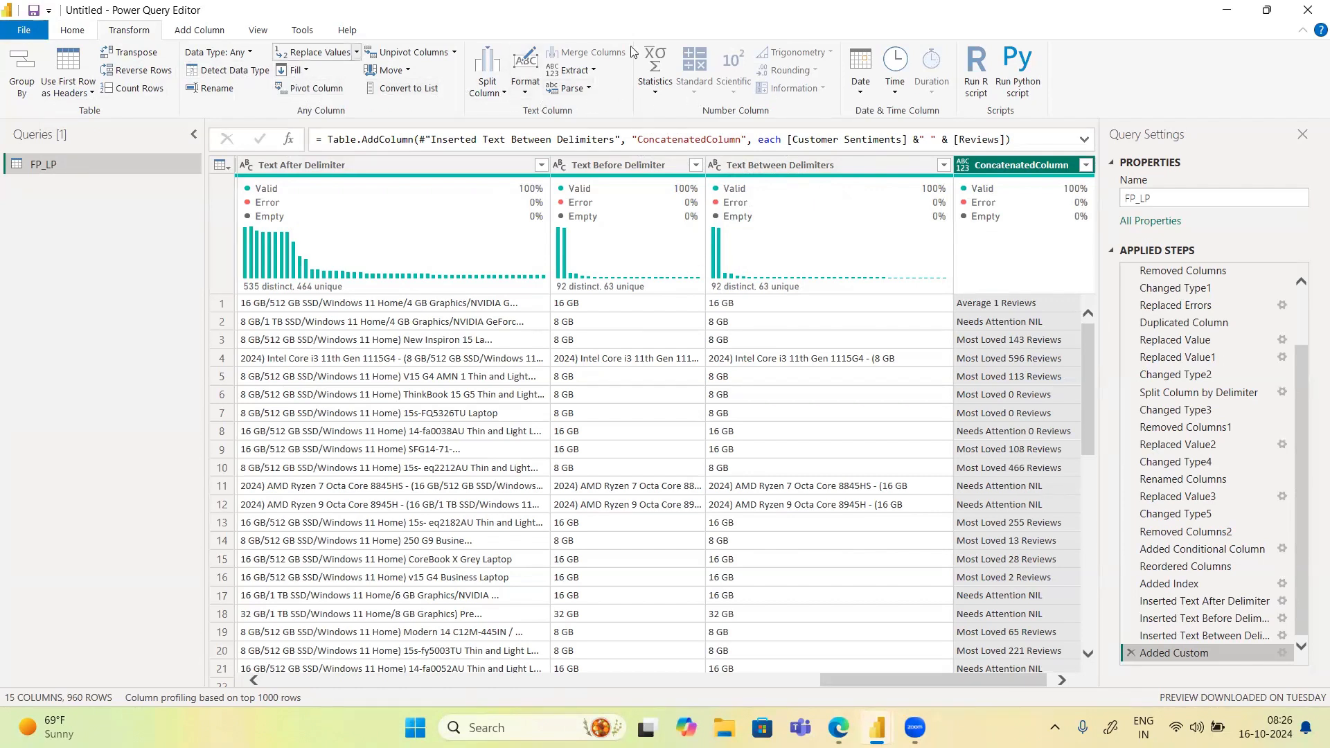
left_click(862, 77)
left_click(862, 76)
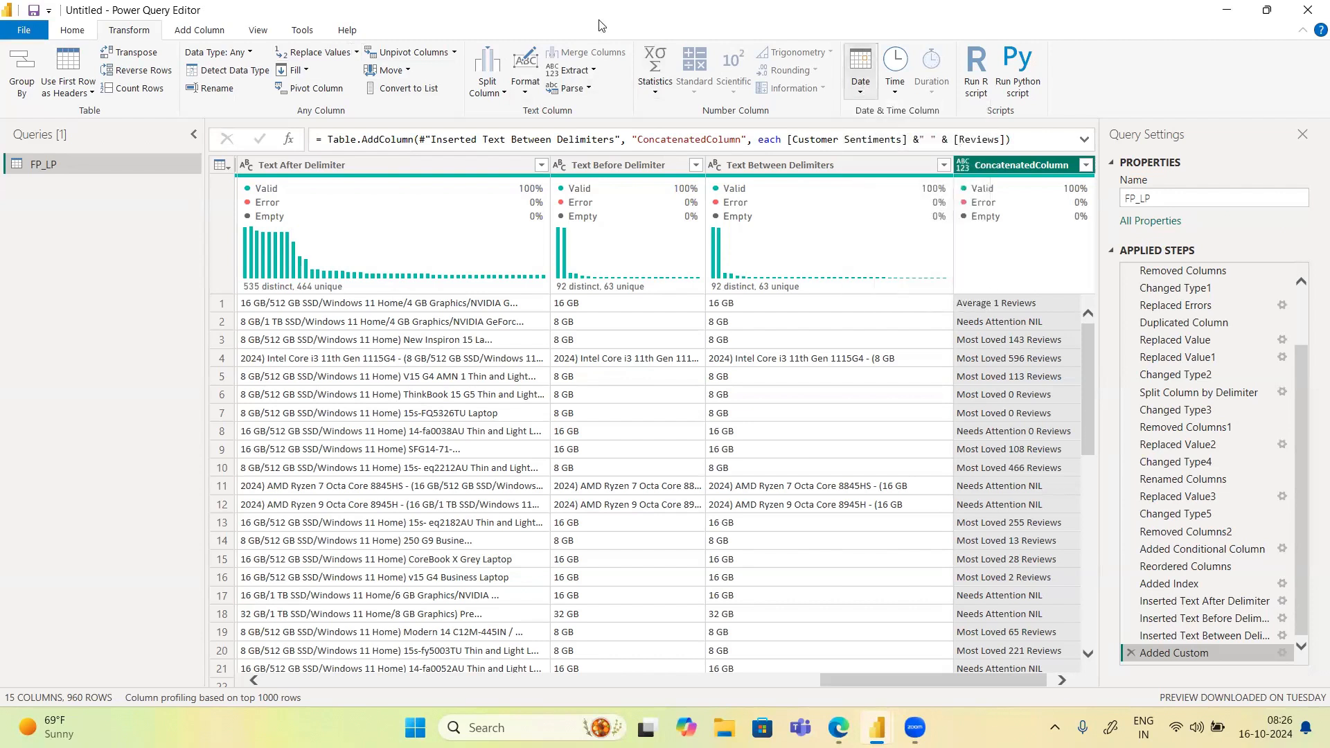
left_click(210, 32)
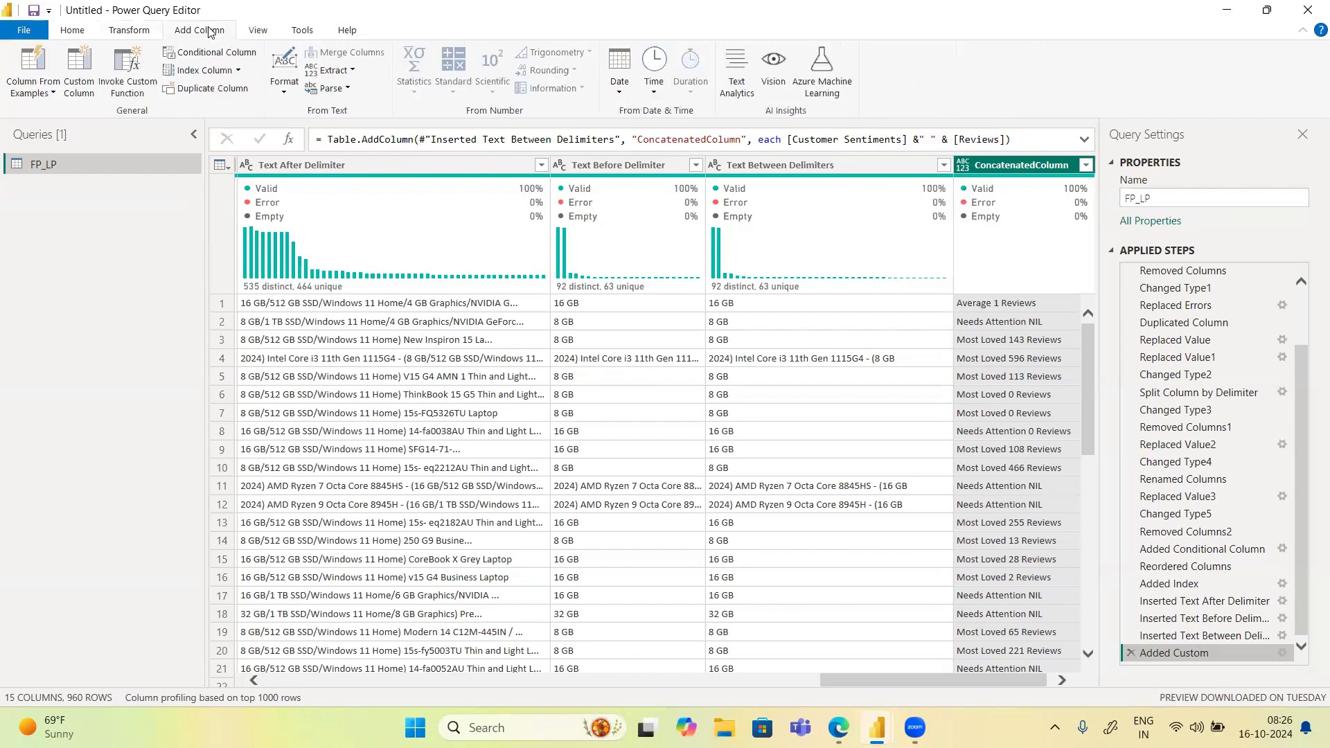
left_click(266, 38)
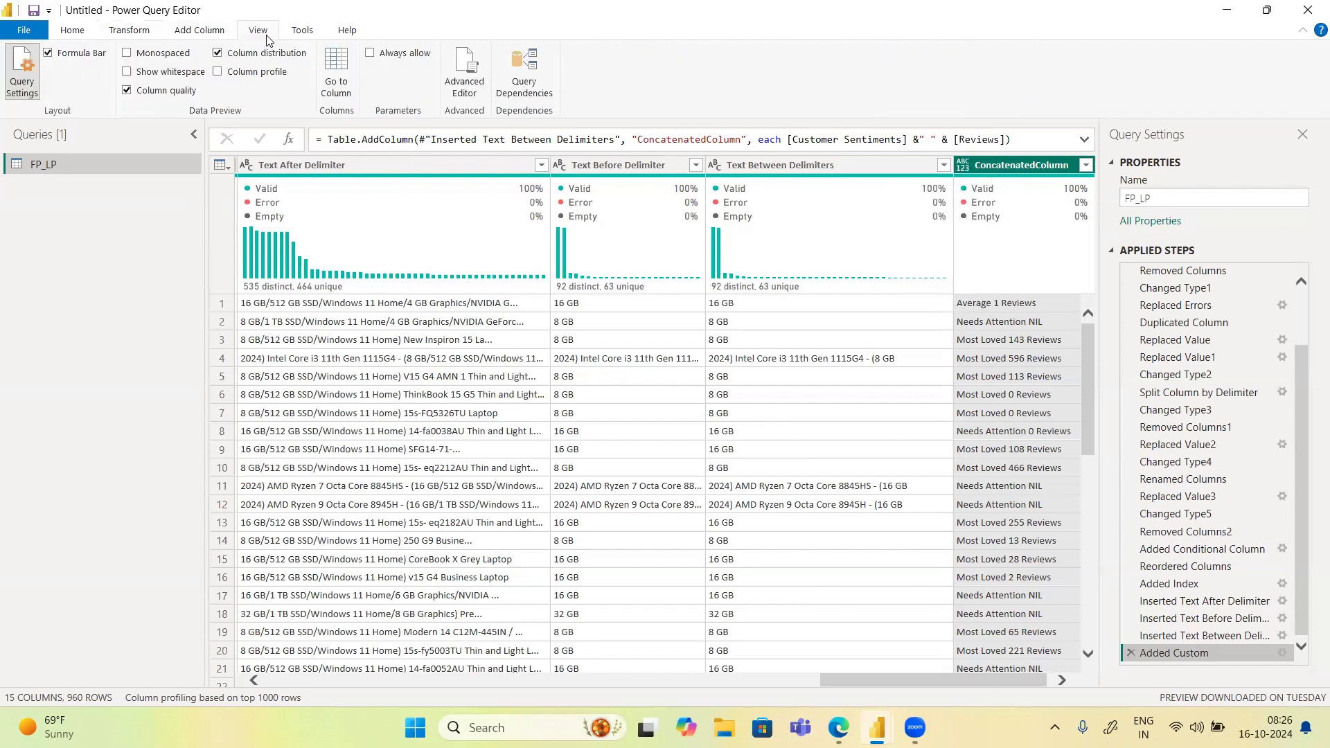
left_click(302, 34)
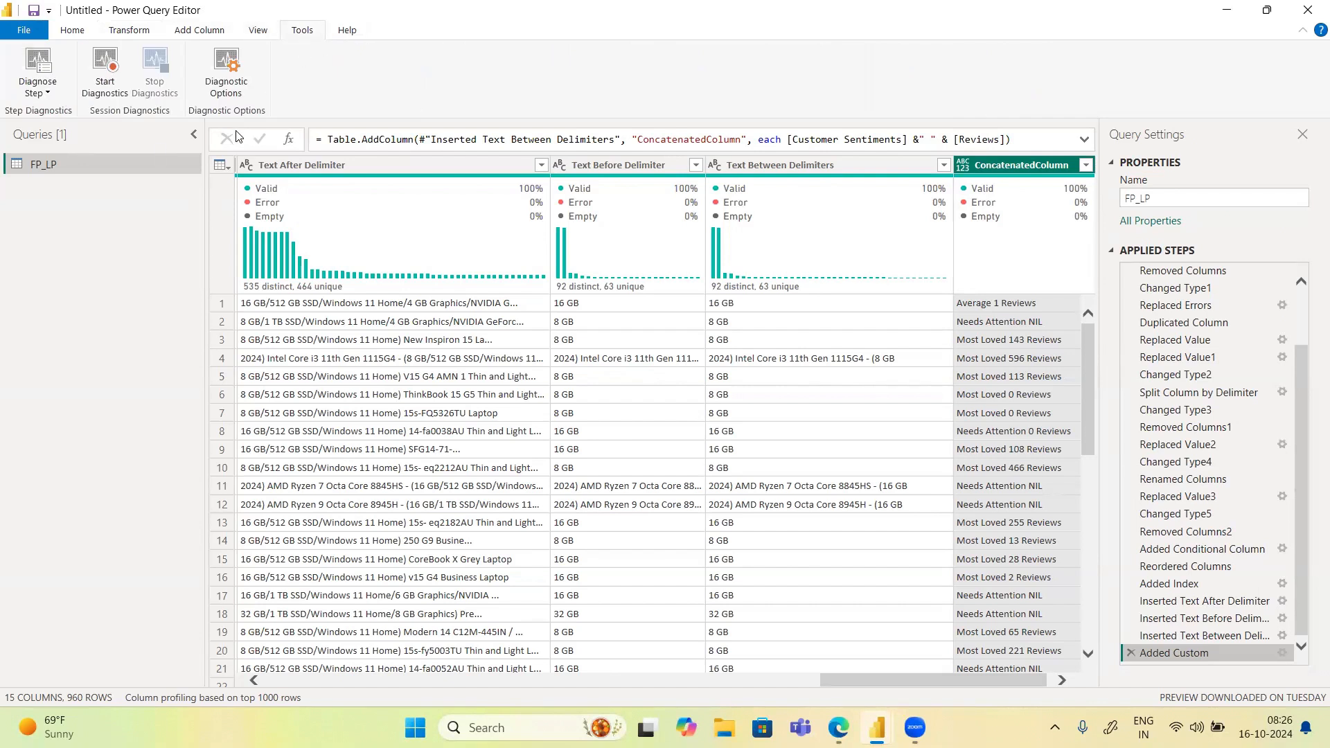
Apply the query changes to the data model and close the Power Query Editor
left_click(72, 32)
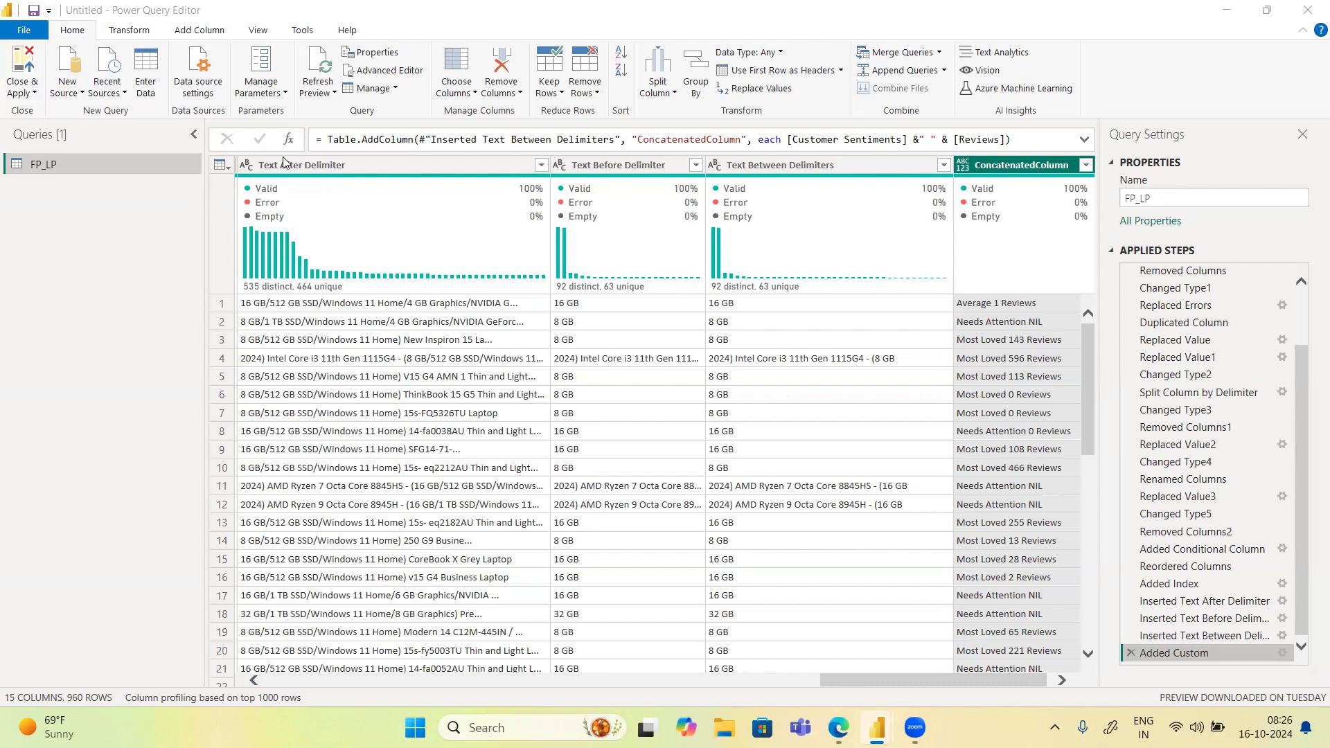
left_click(33, 96)
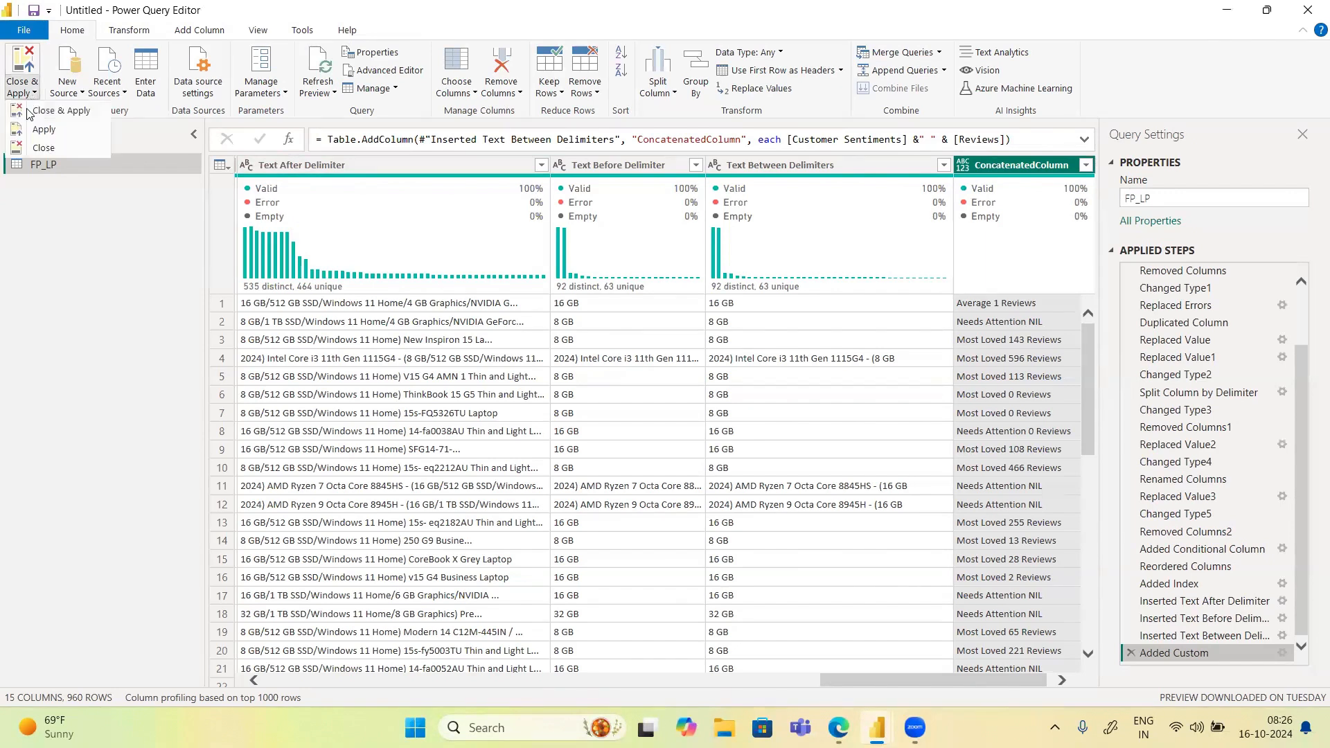
left_click(33, 114)
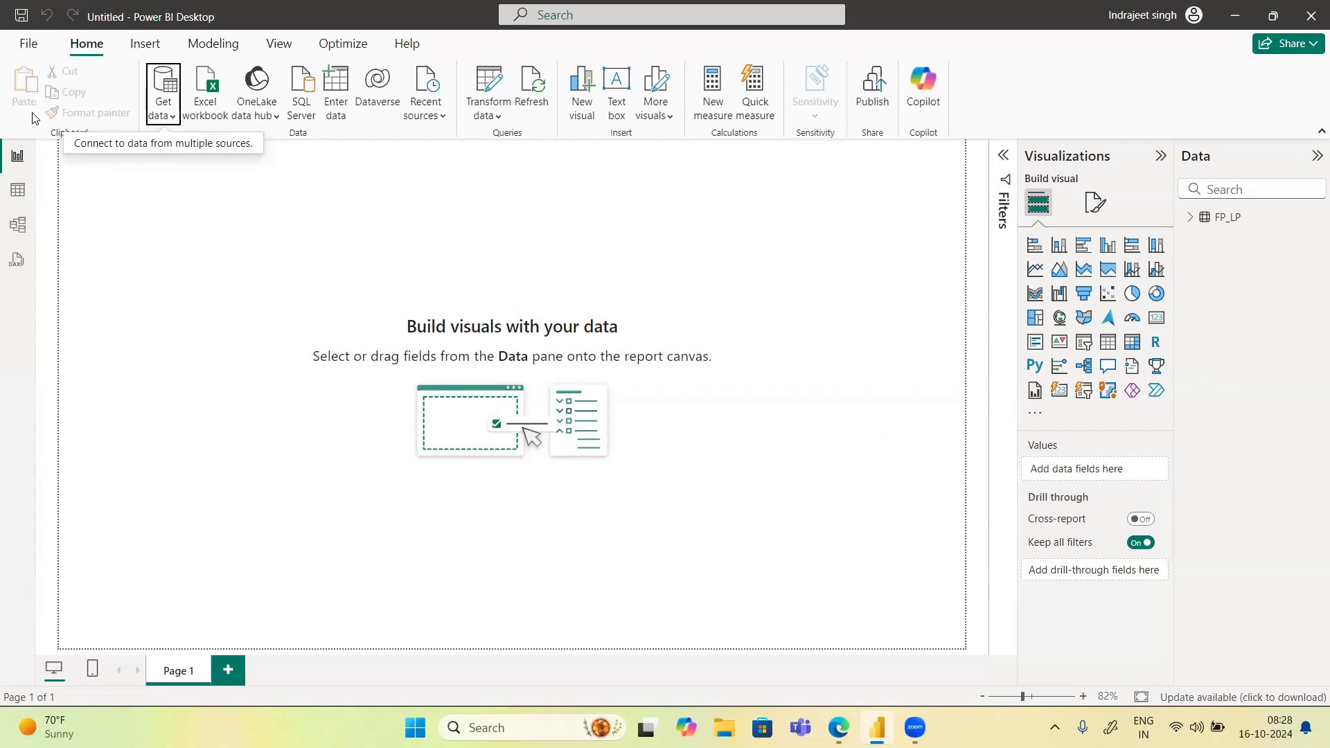
Examine the field list of the loaded FP_LP table and its data columns in table view
left_click(1190, 218)
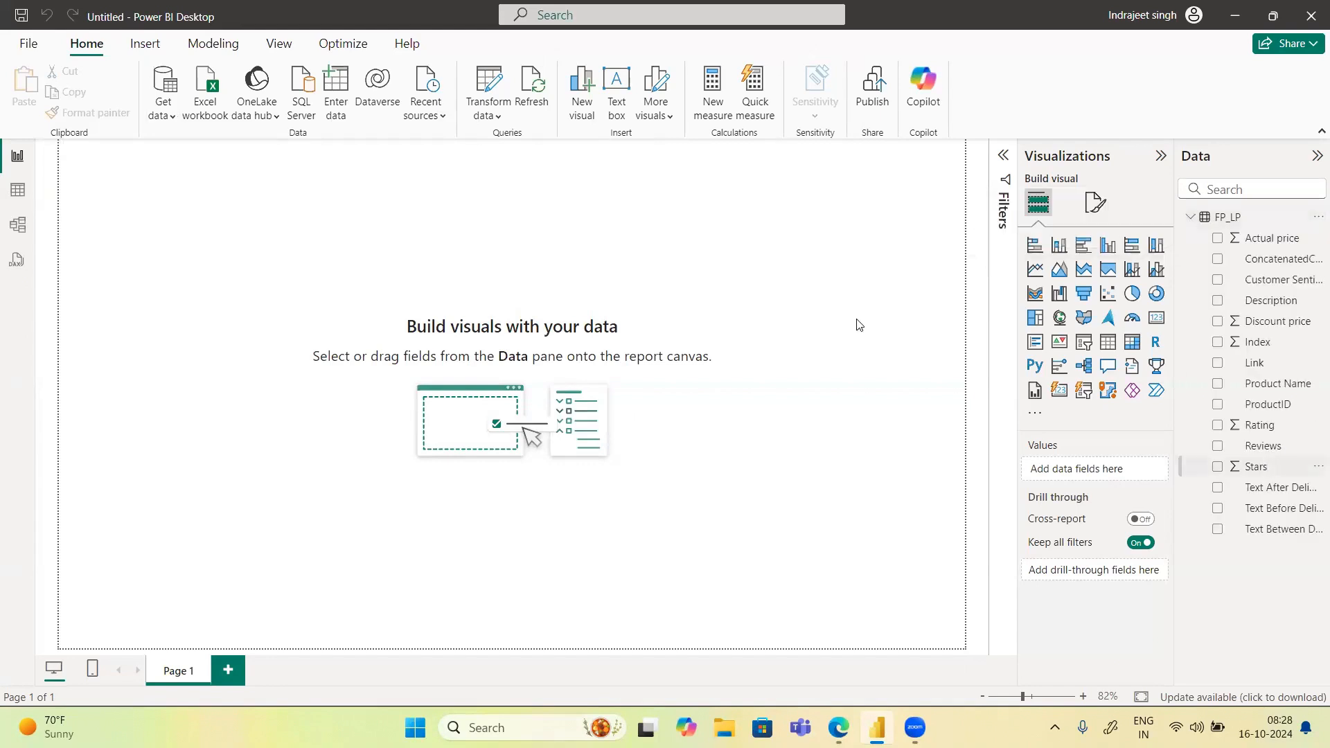
left_click(18, 197)
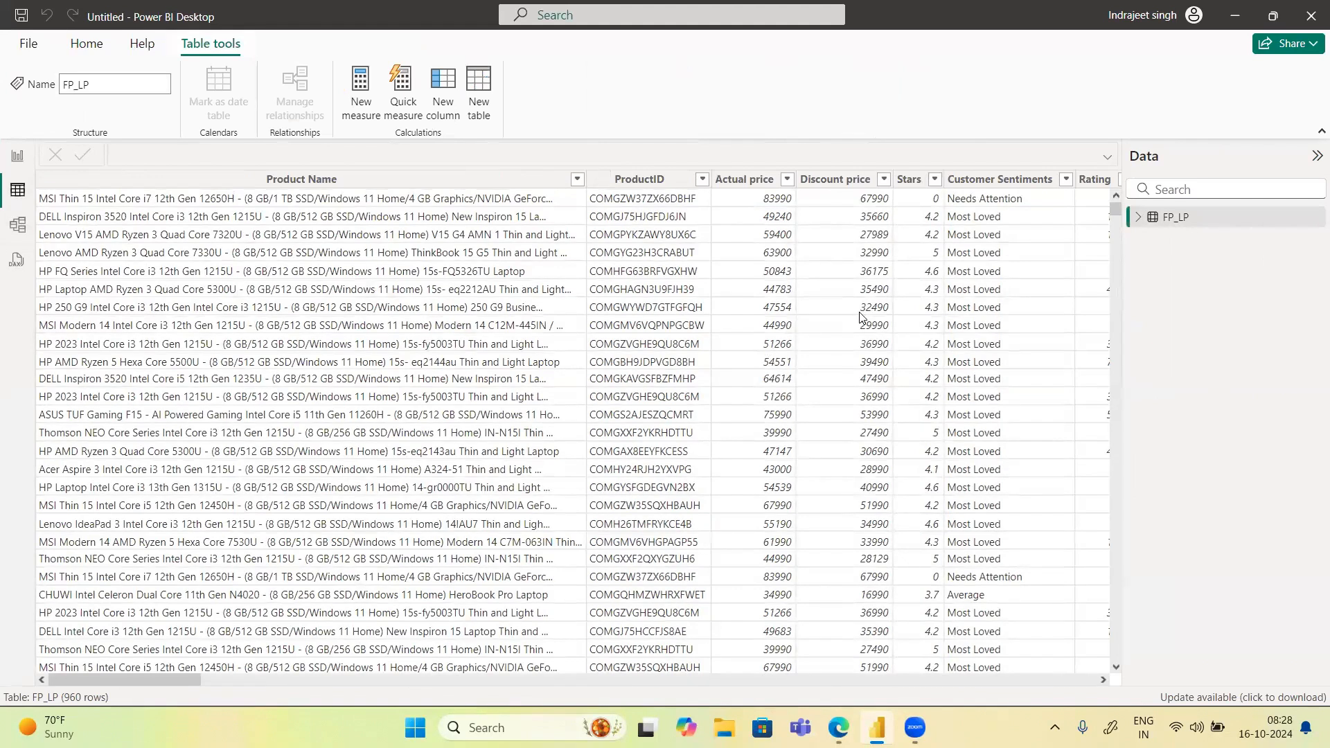
scroll(862, 318, "right", 3)
scroll(861, 318, "right", 2)
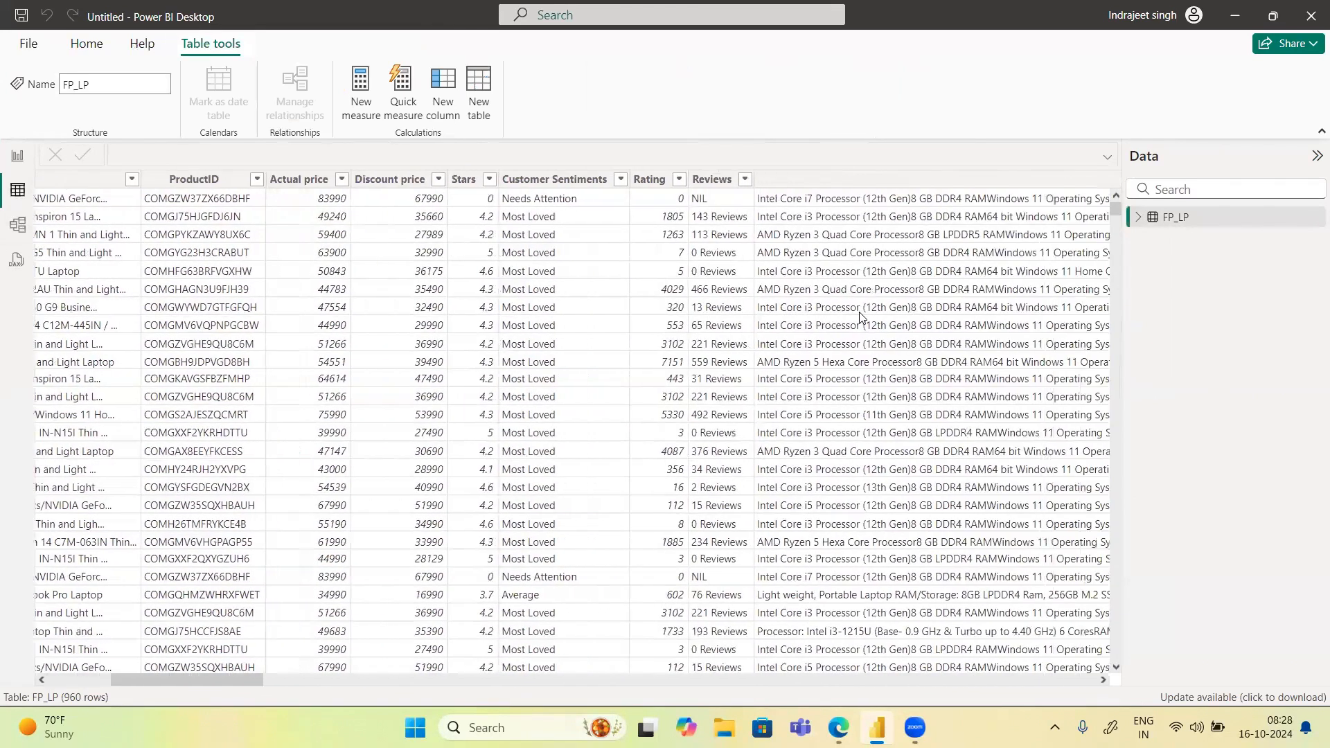
scroll(862, 318, "right", 5)
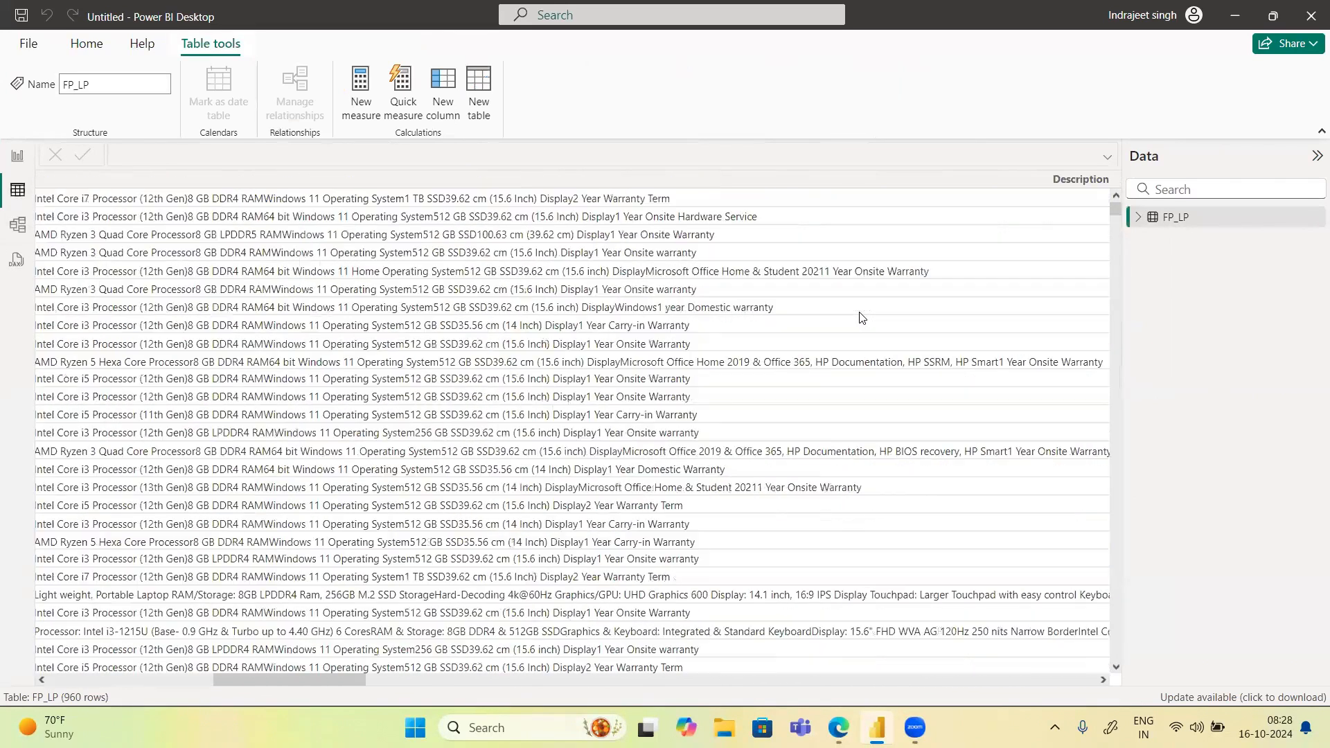
scroll(861, 318, "right", 5)
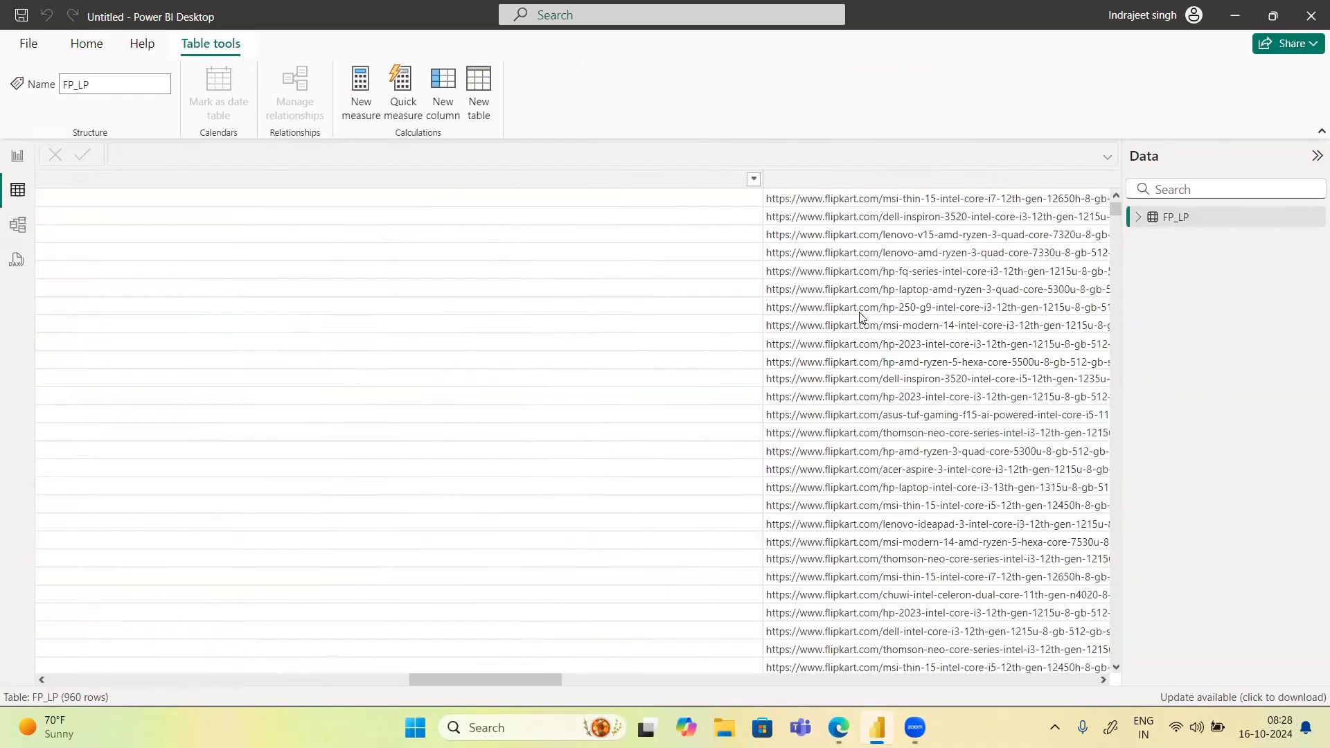
scroll(861, 318, "right", 2)
scroll(859, 317, "right", 8)
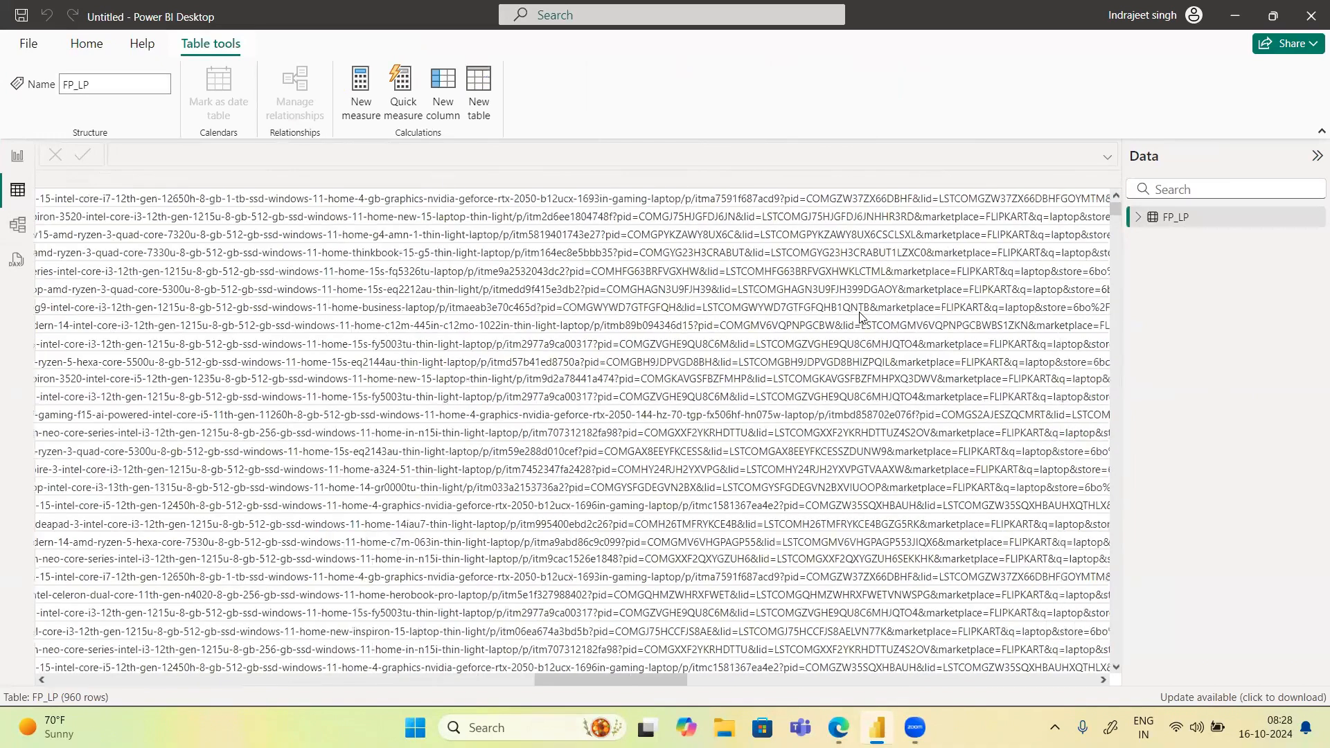
scroll(860, 318, "left", 8)
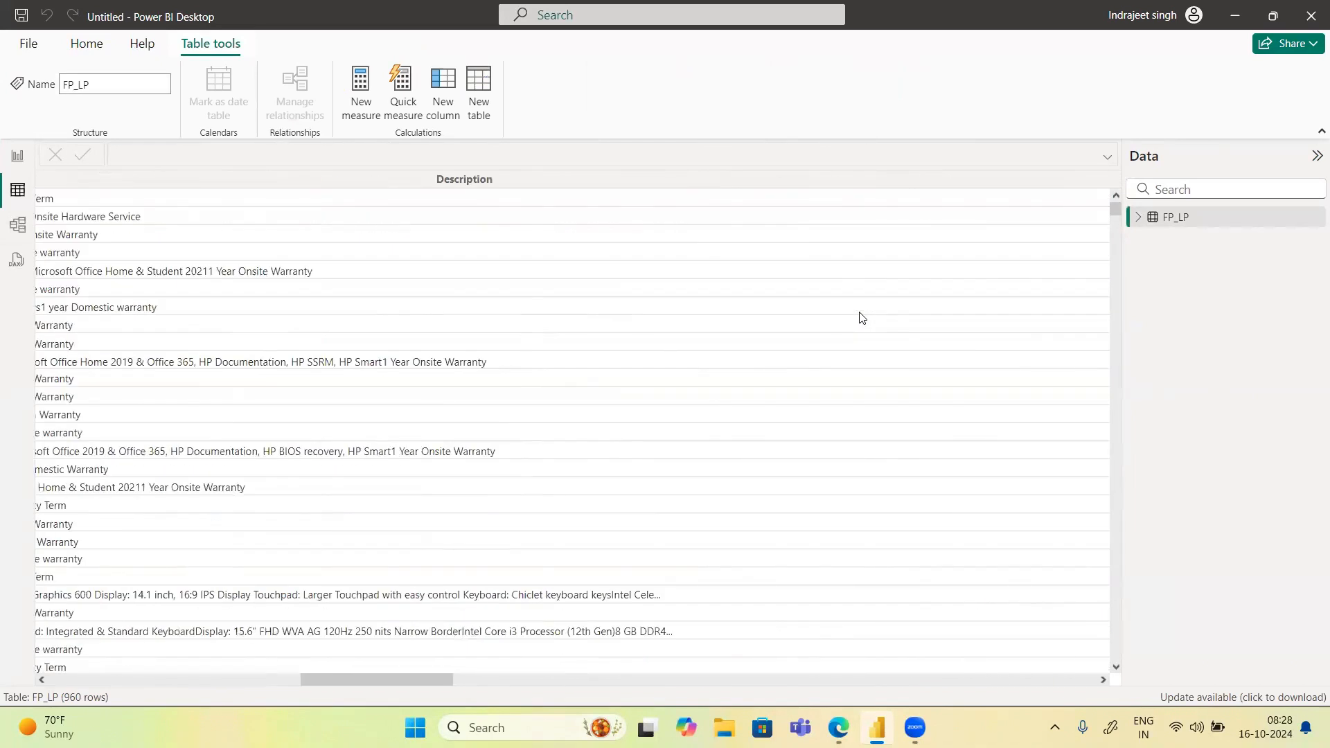
scroll(860, 318, "left", 10)
Add a card visual to the report page showing the Count of ProductID
left_click(18, 158)
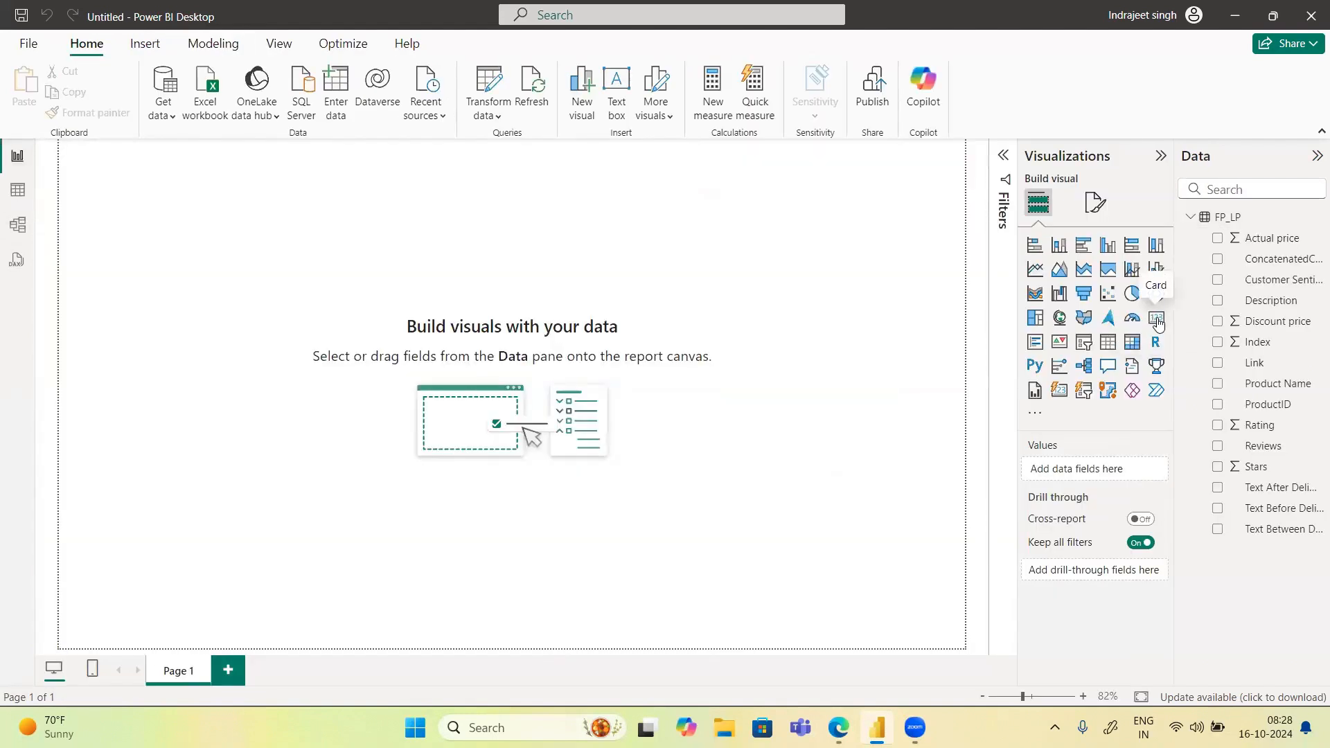
left_click(1157, 320)
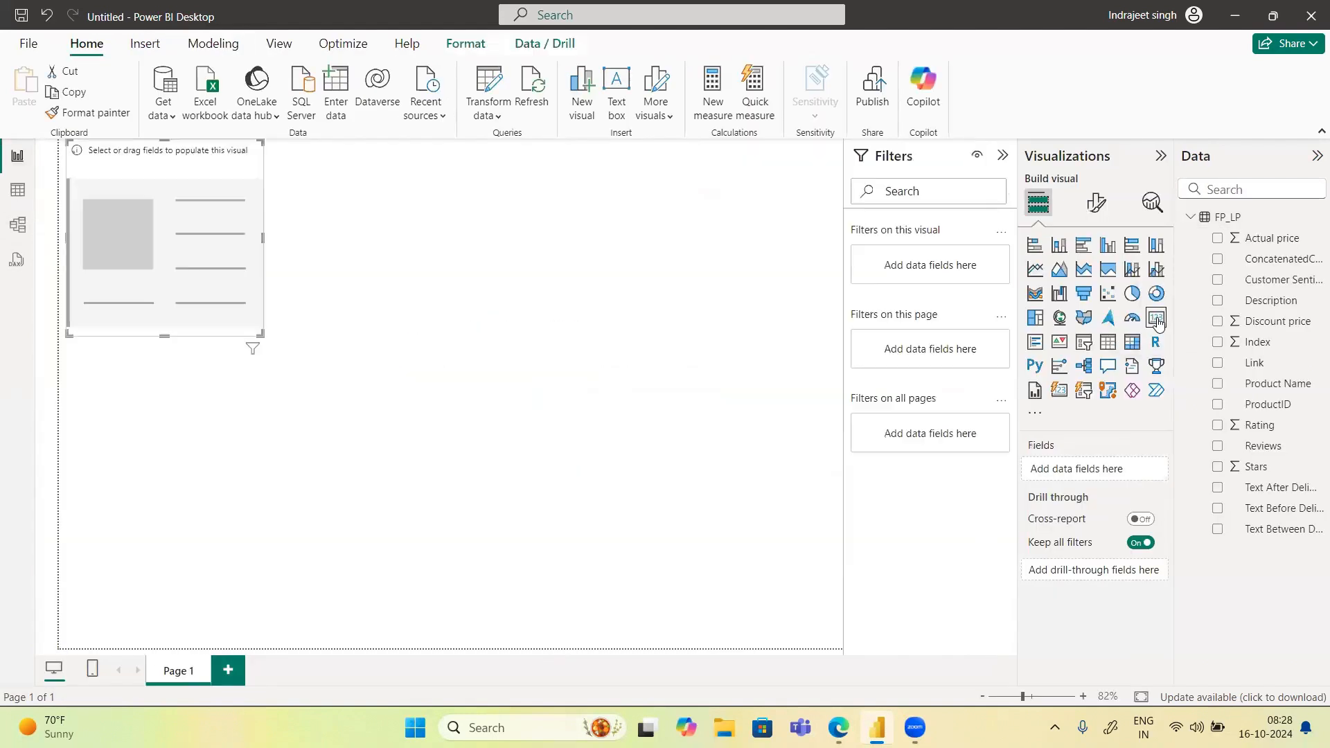
left_click(1218, 406)
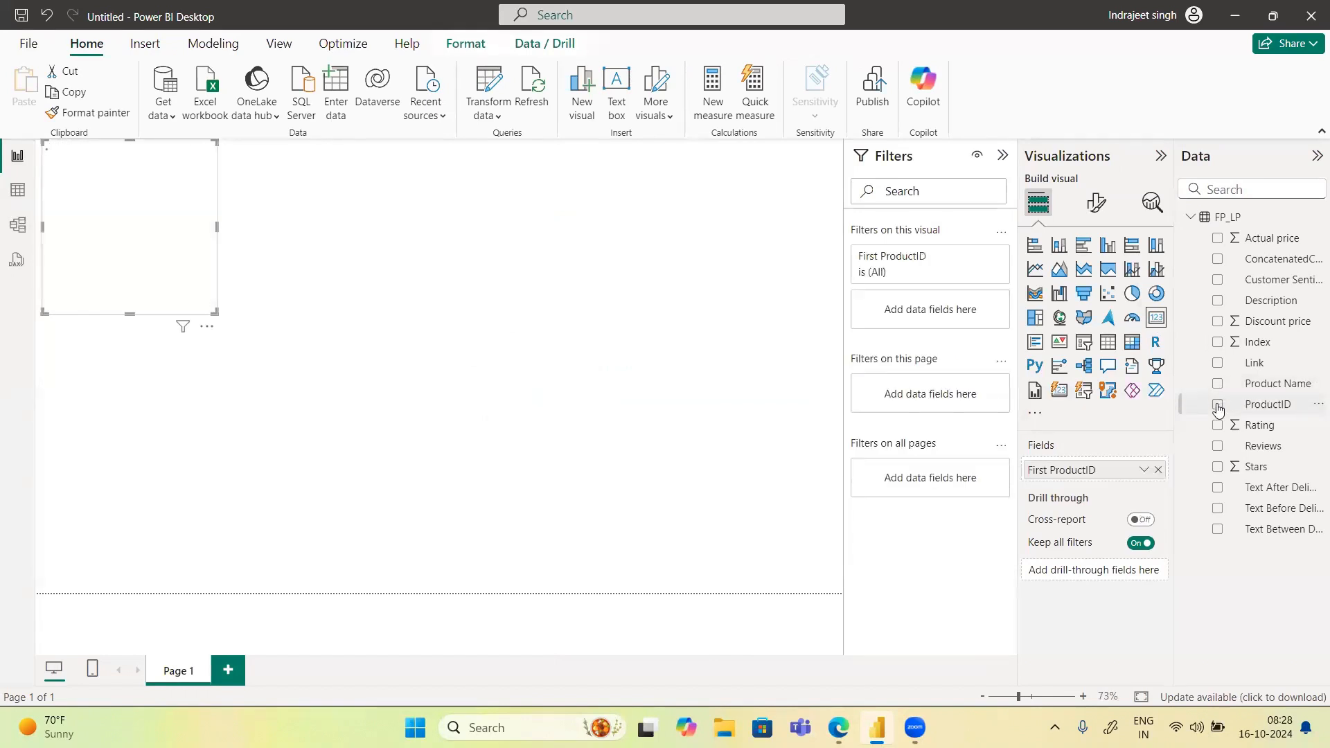
left_click(1143, 473)
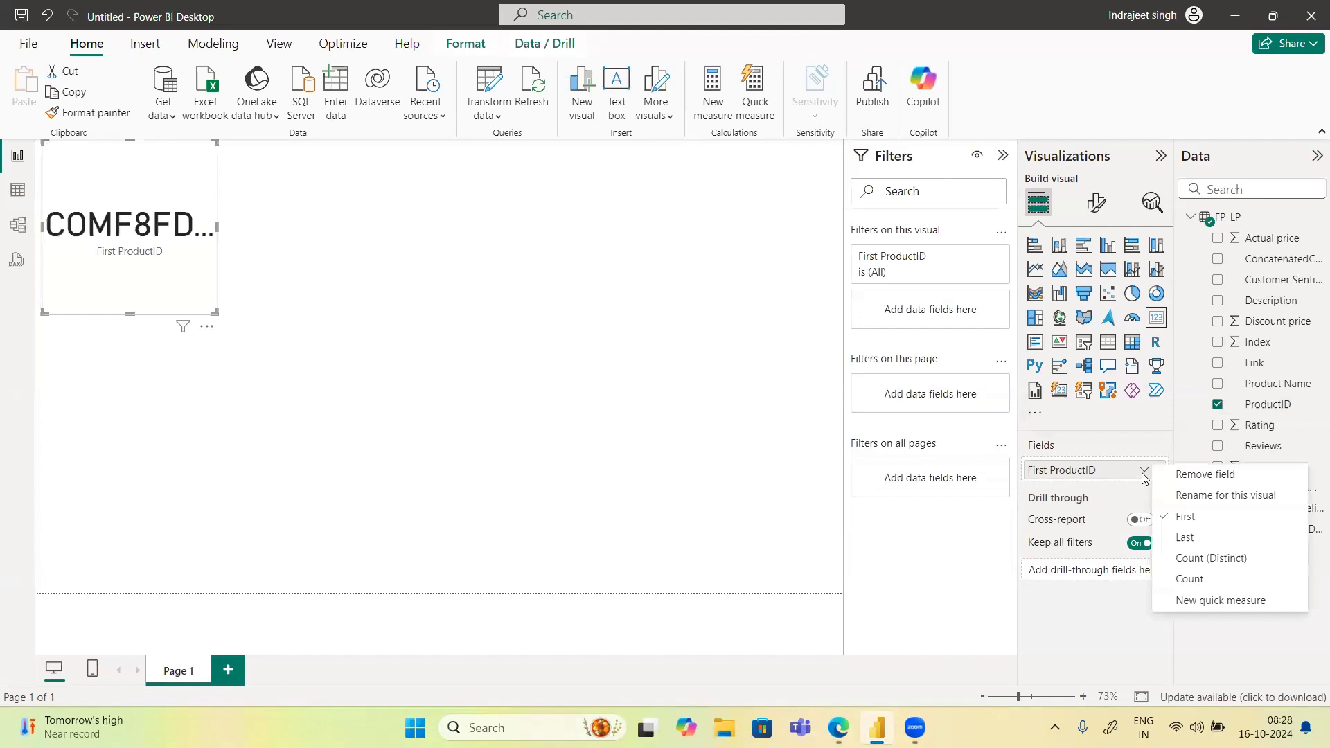
left_click(1195, 580)
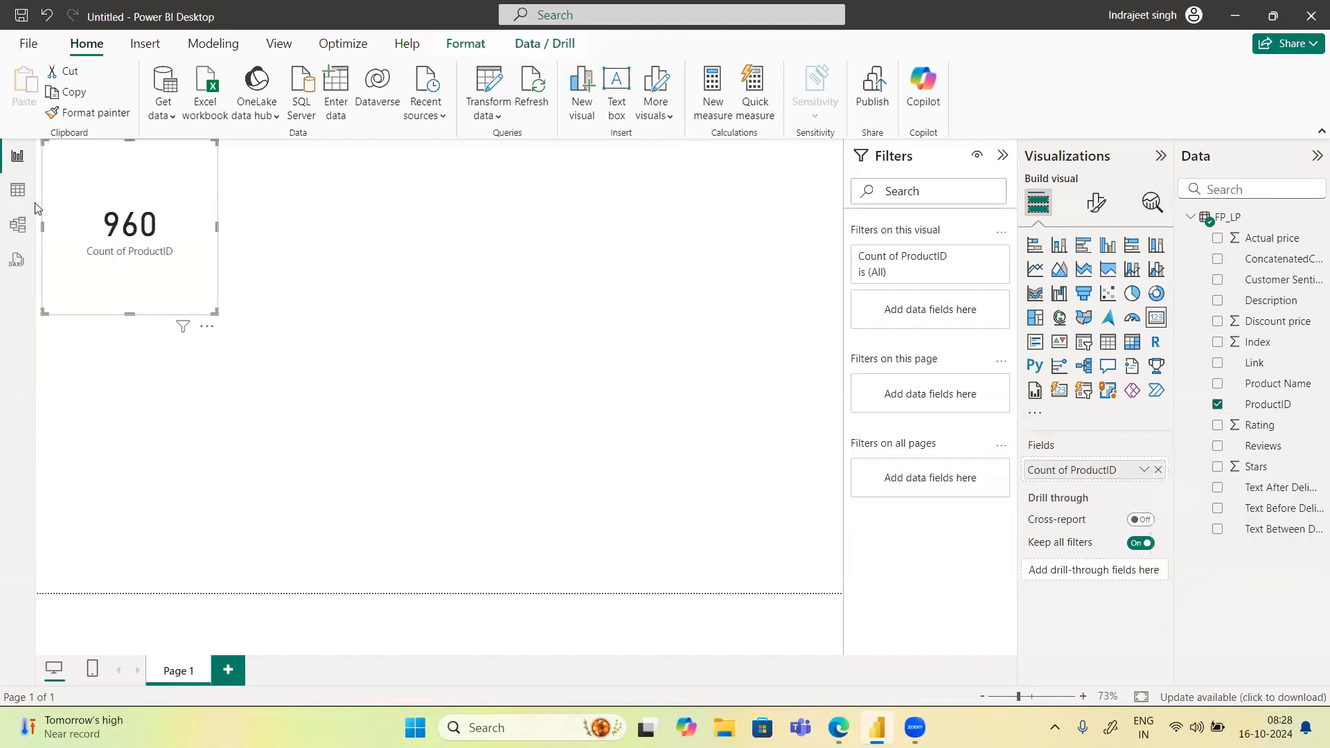
Look through the table, model and DAX query views of the FP_LP data and return to the report view
left_click(17, 190)
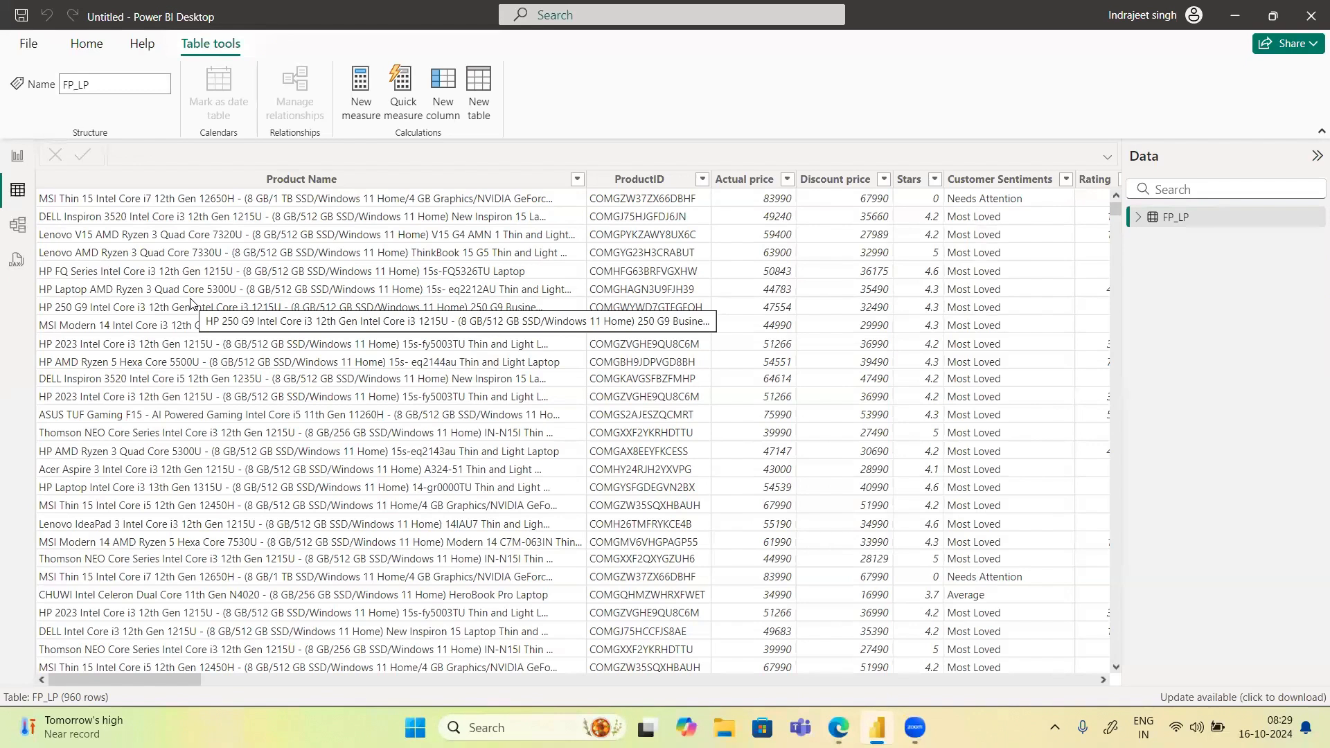
left_click(24, 241)
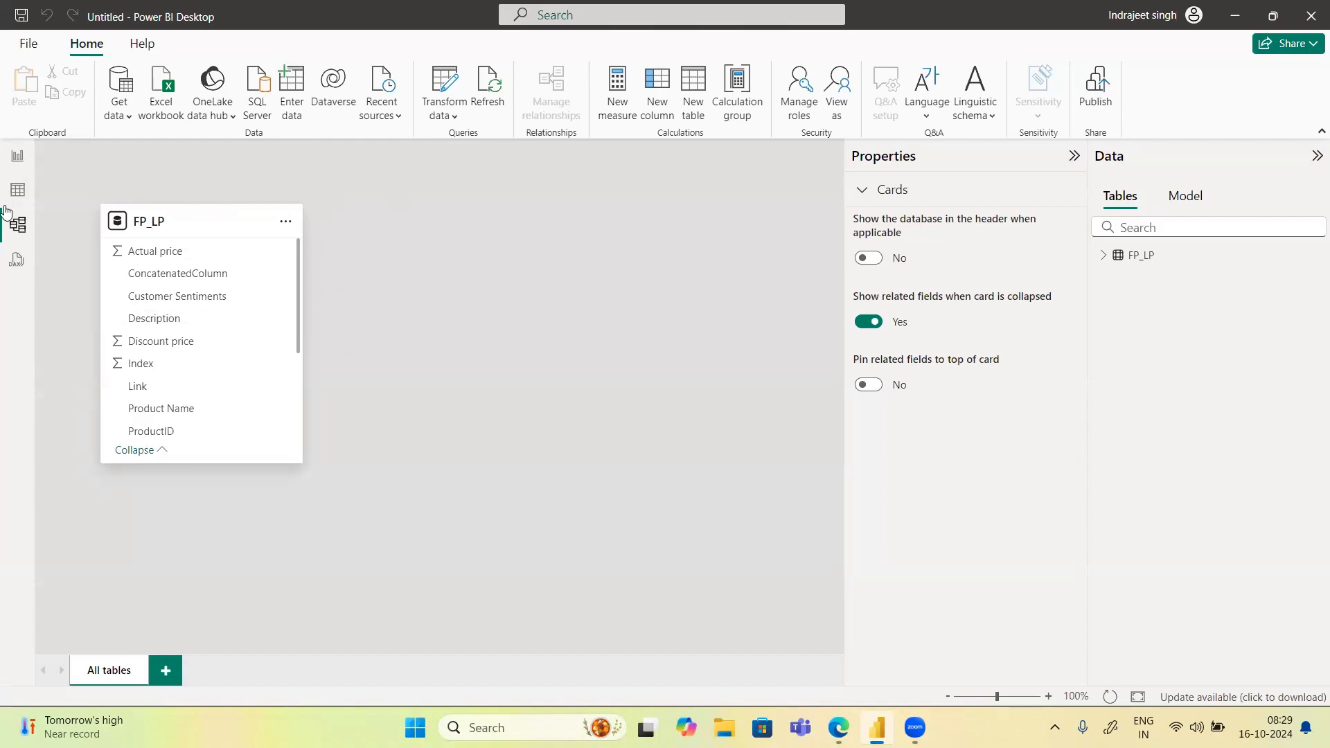
left_click(21, 261)
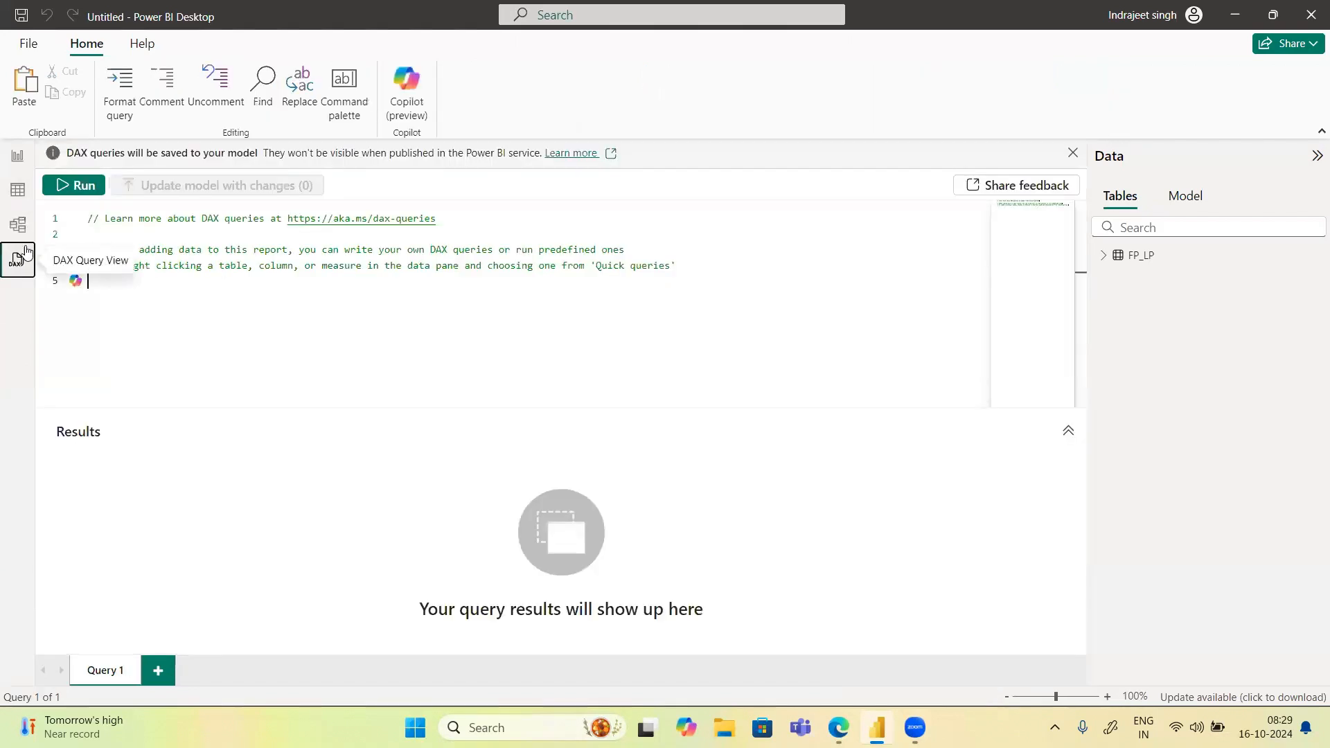
left_click(24, 234)
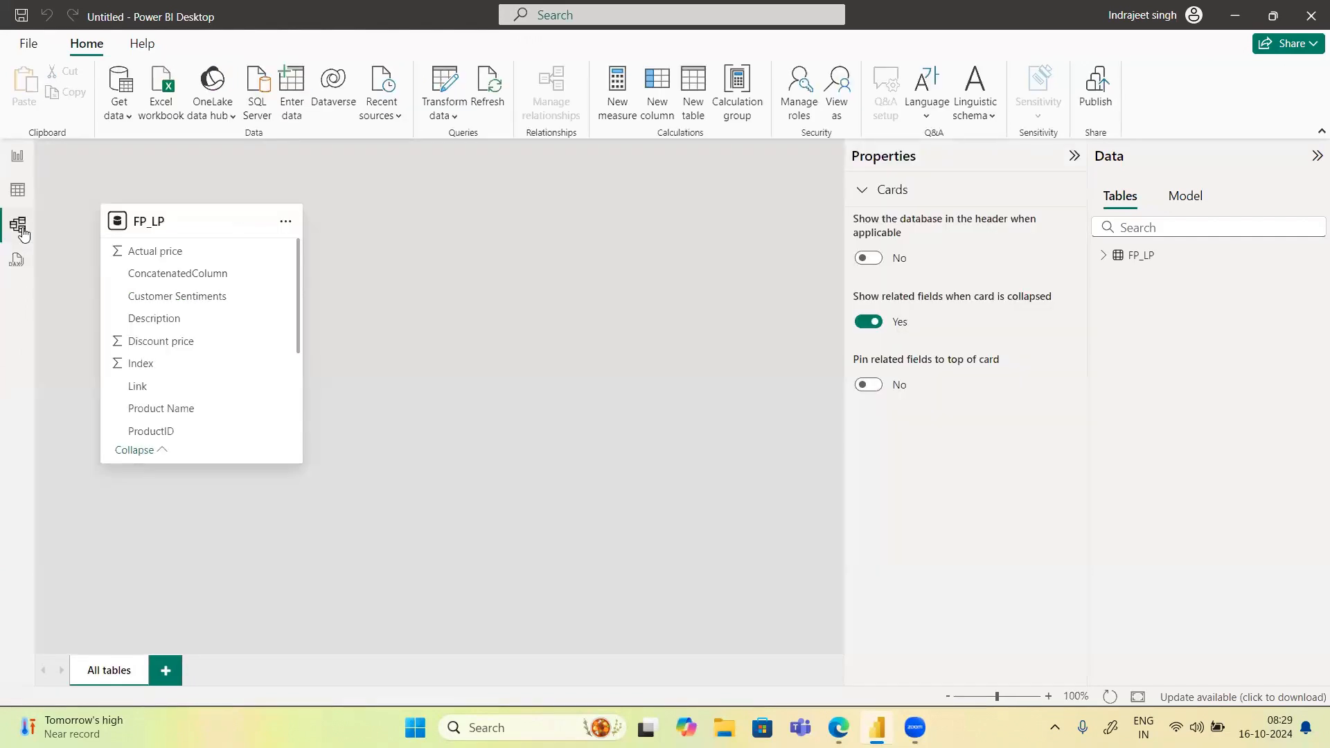
left_click(14, 177)
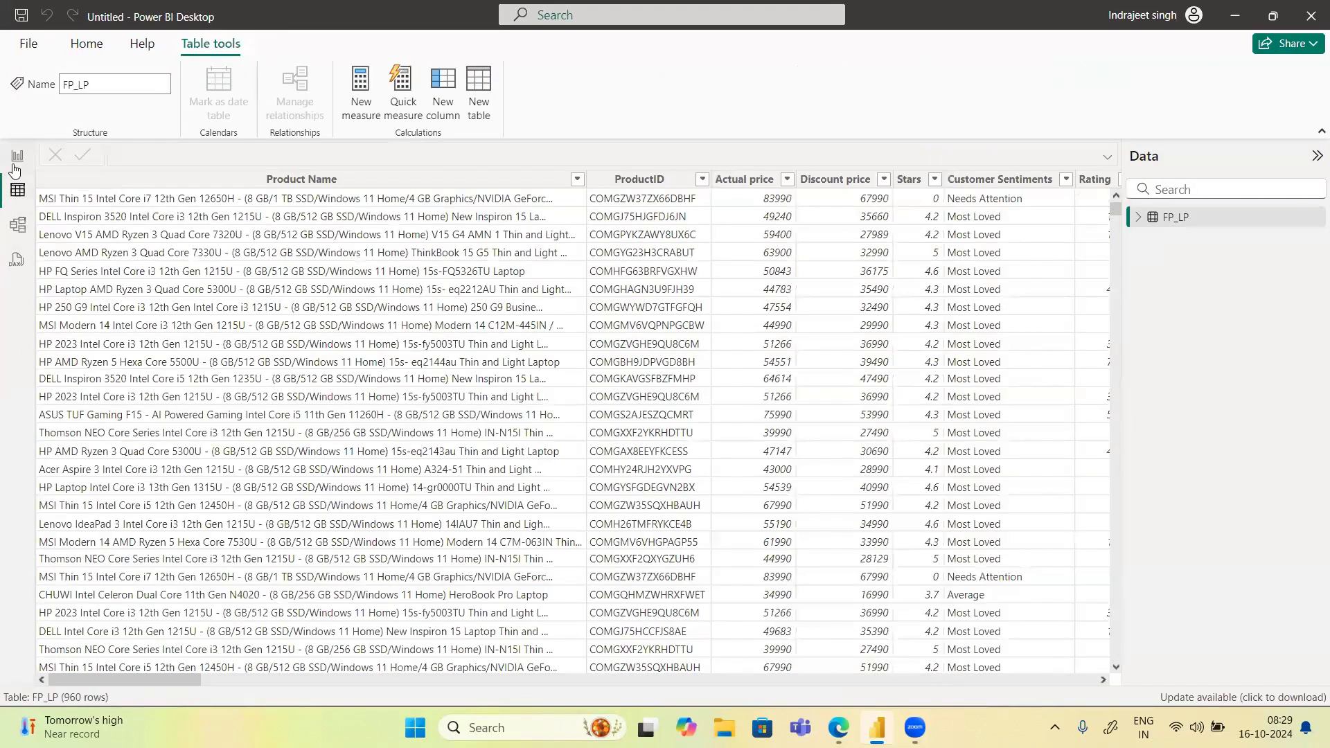
left_click(14, 166)
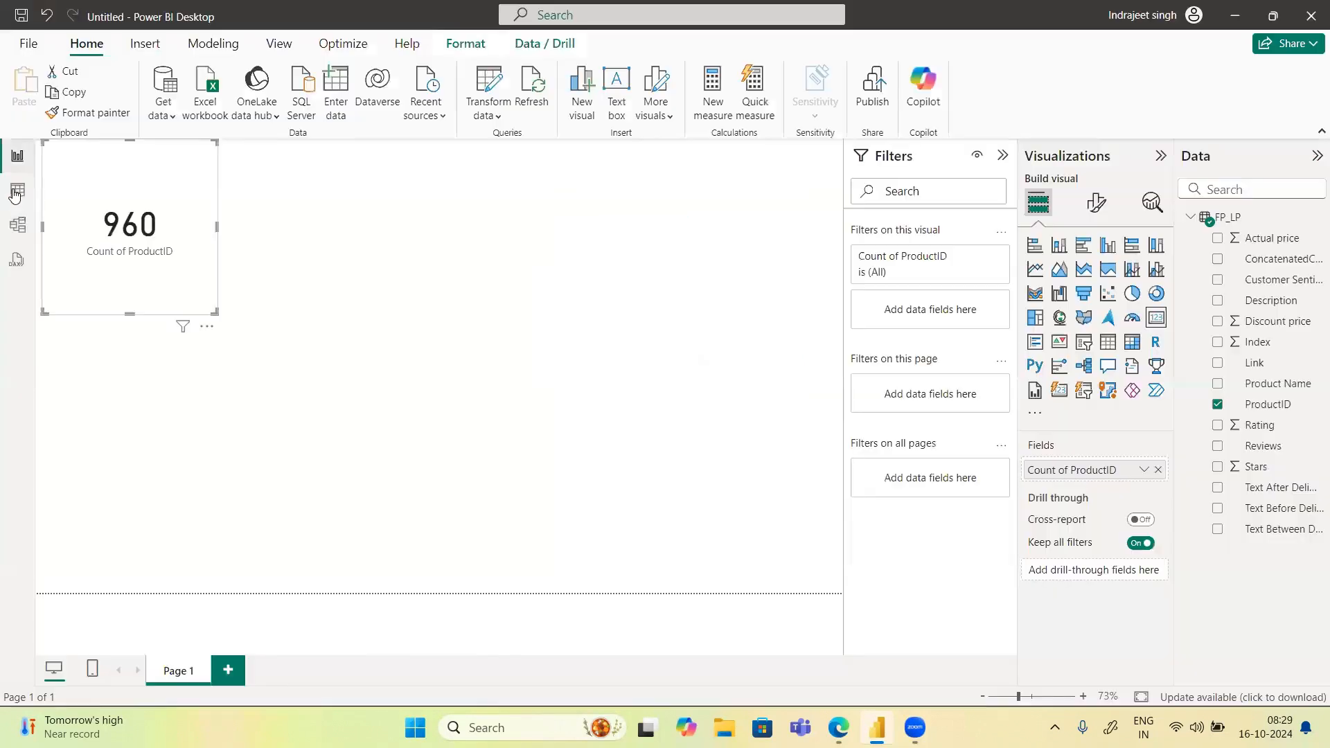
left_click(22, 227)
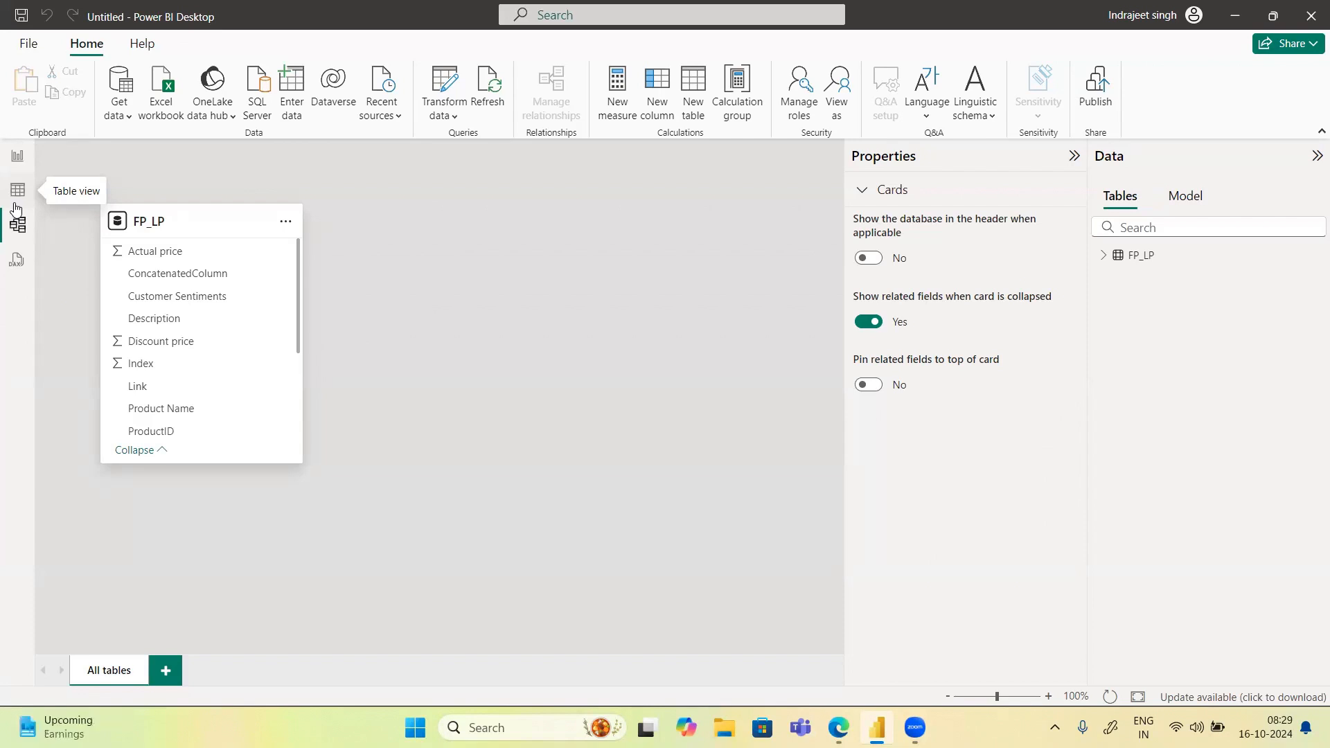
left_click(11, 175)
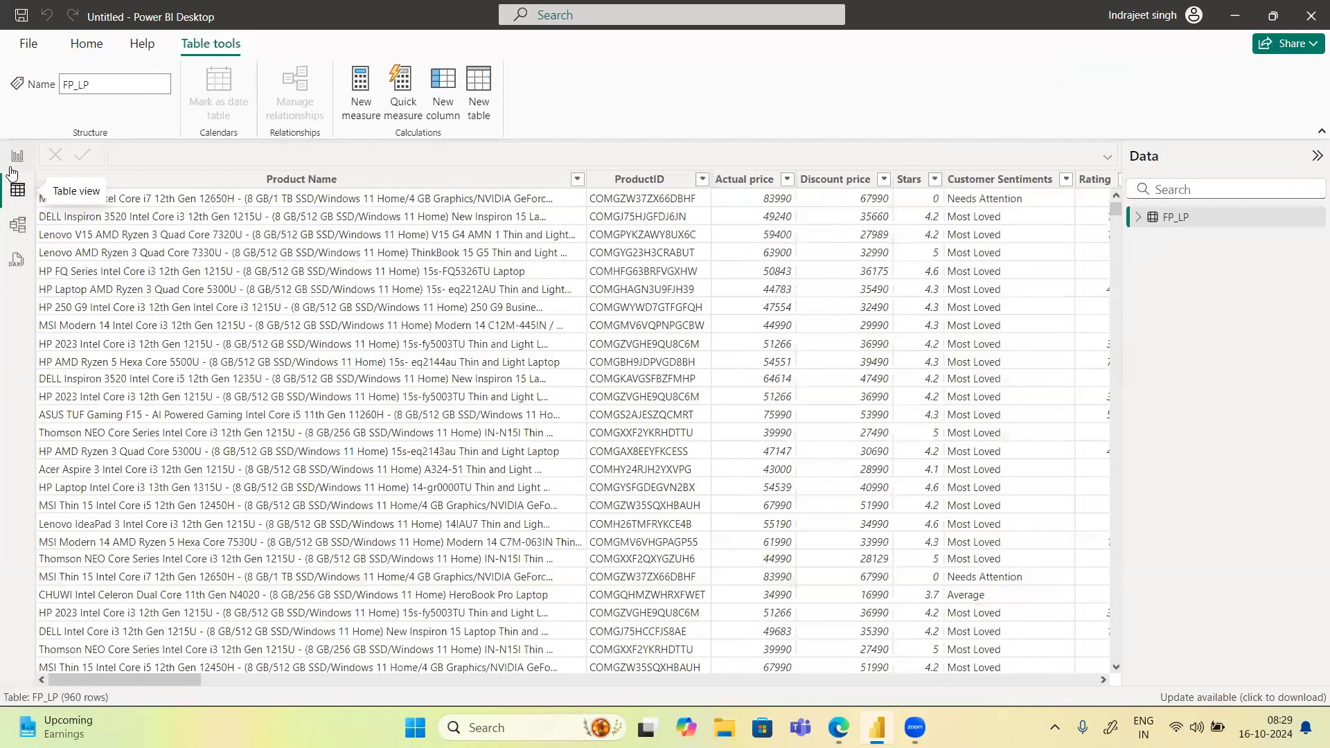
left_click(17, 156)
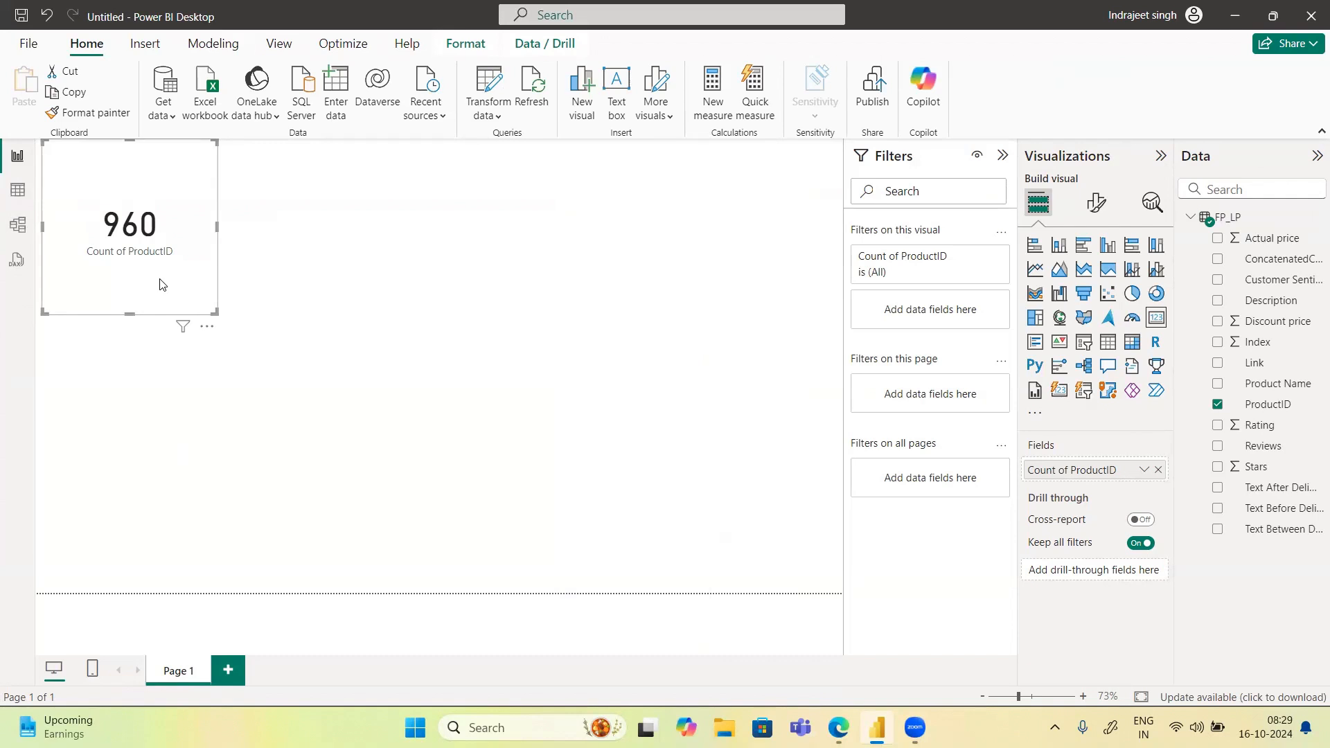
Begin saving the report under a new name, enter PP Morning Batch as the file name and copy it
left_click(32, 54)
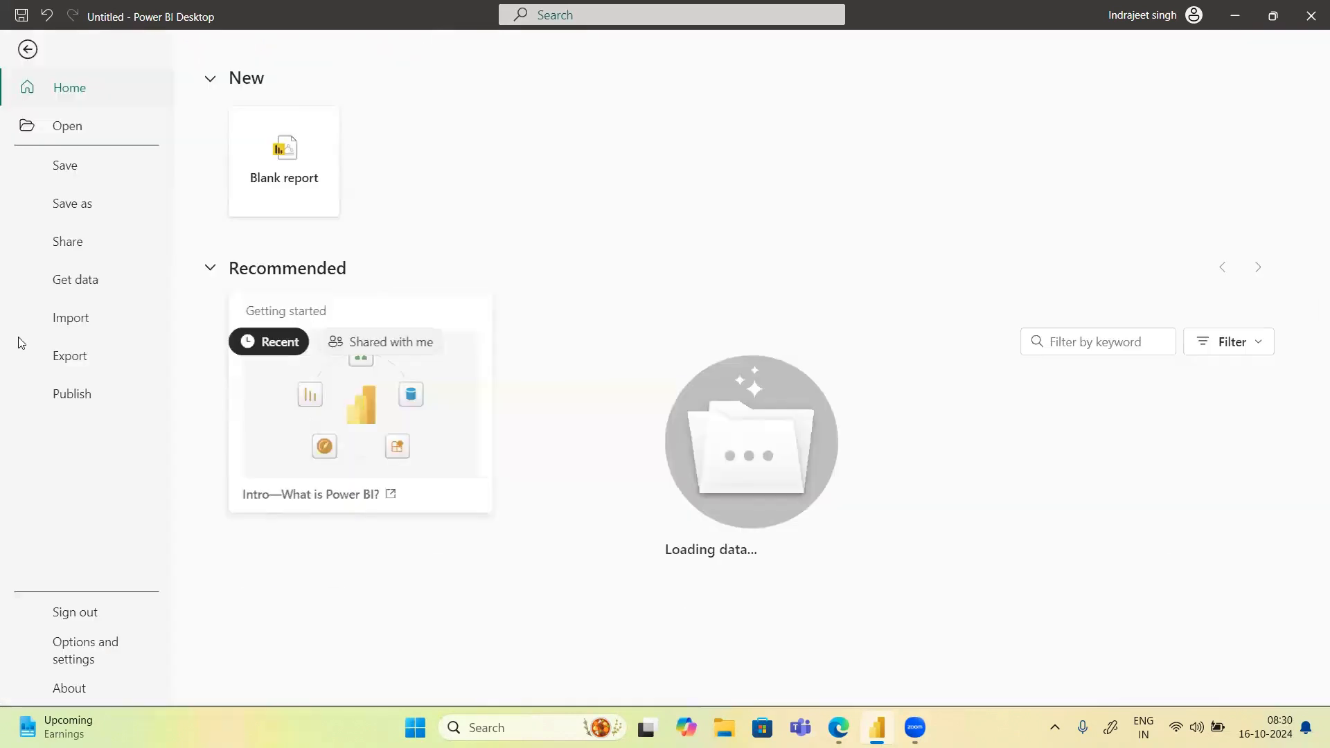
left_click(59, 206)
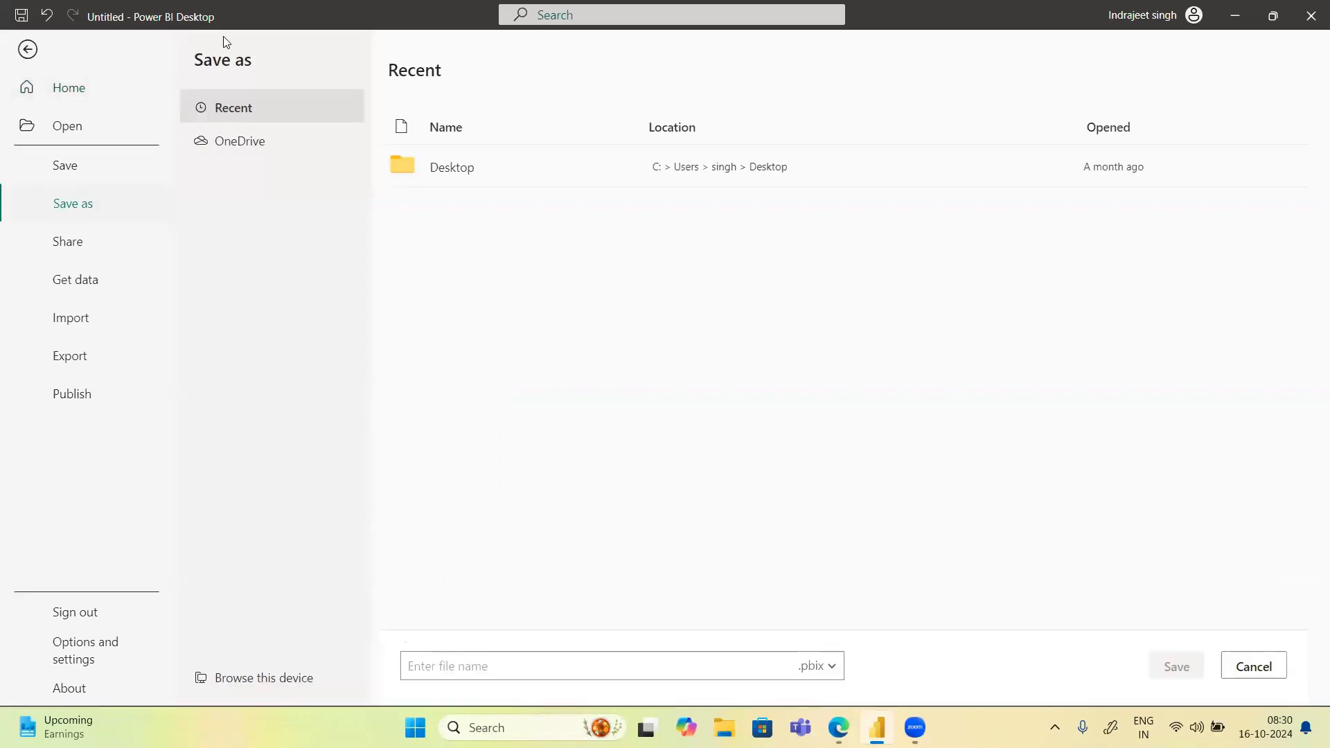
left_click(438, 665)
type("PP M")
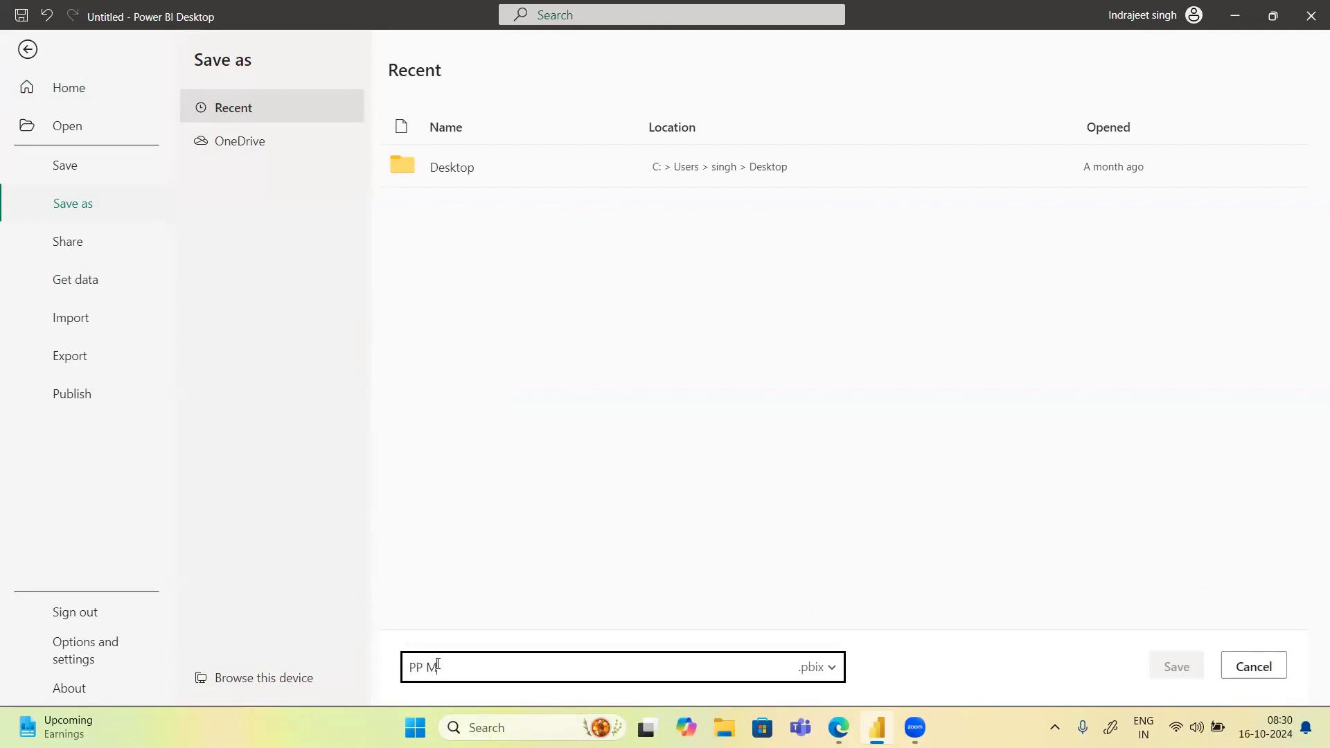
type("onring Batch")
left_click(453, 667)
key("BackSpace")
type("n")
key("ctrl+a")
key("ctrl+c")
Save the report on this device as the Power BI file PP Morning Batch in the Downloads archive folder
left_click(236, 678)
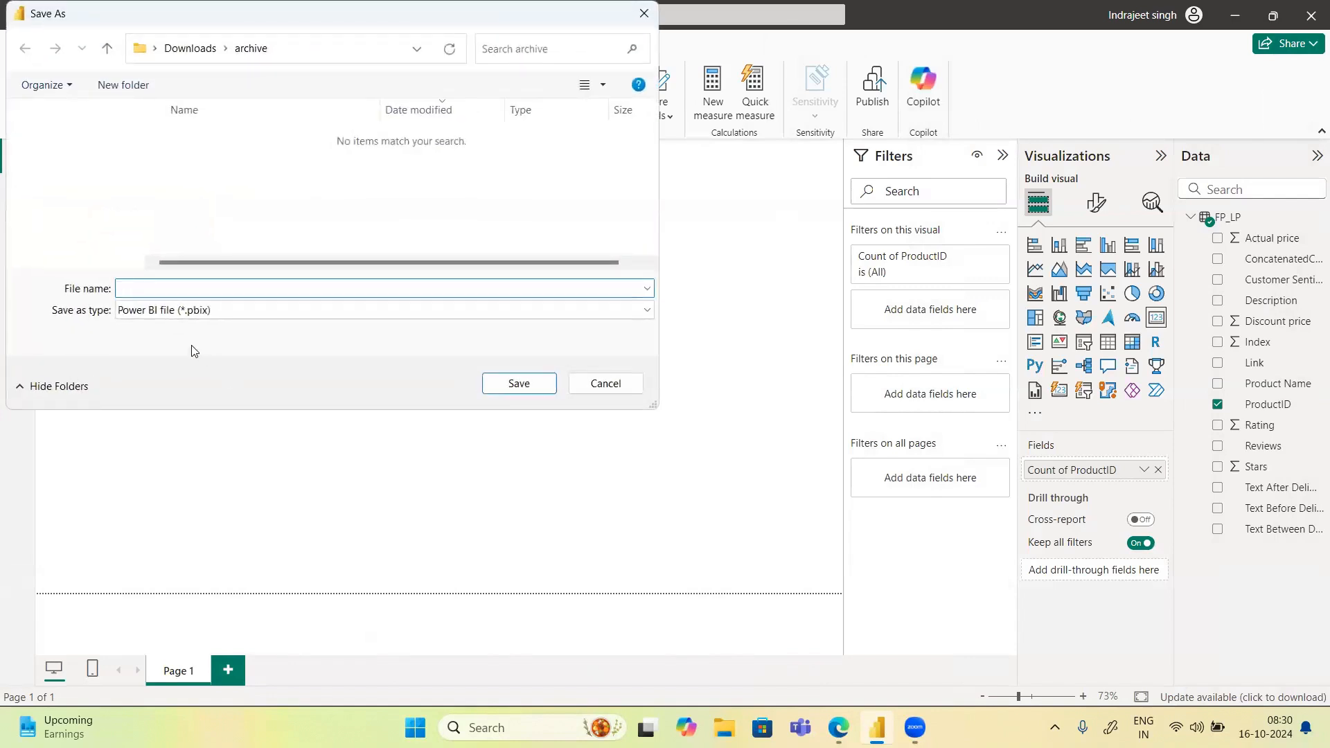
key("ctrl+v")
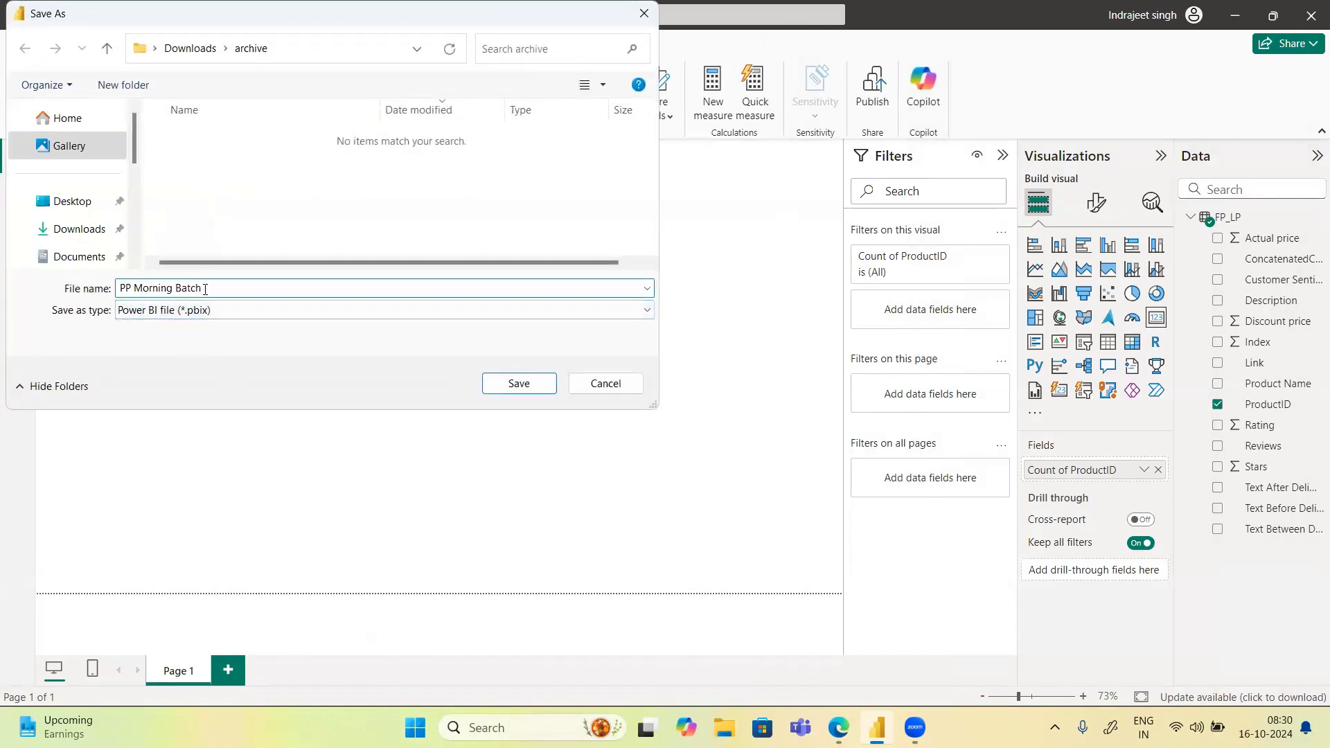
left_click(519, 383)
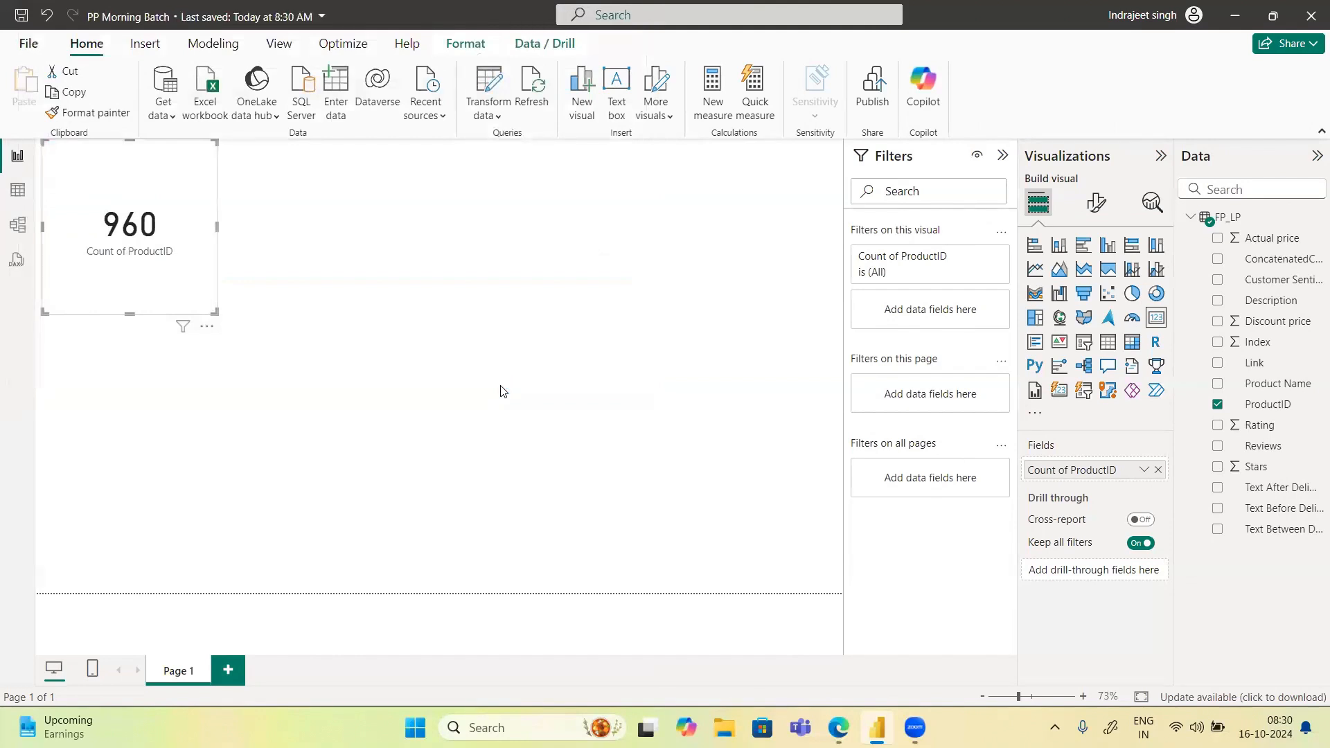
Look over the FP_LP rows in the table view and return to the report view
left_click(18, 191)
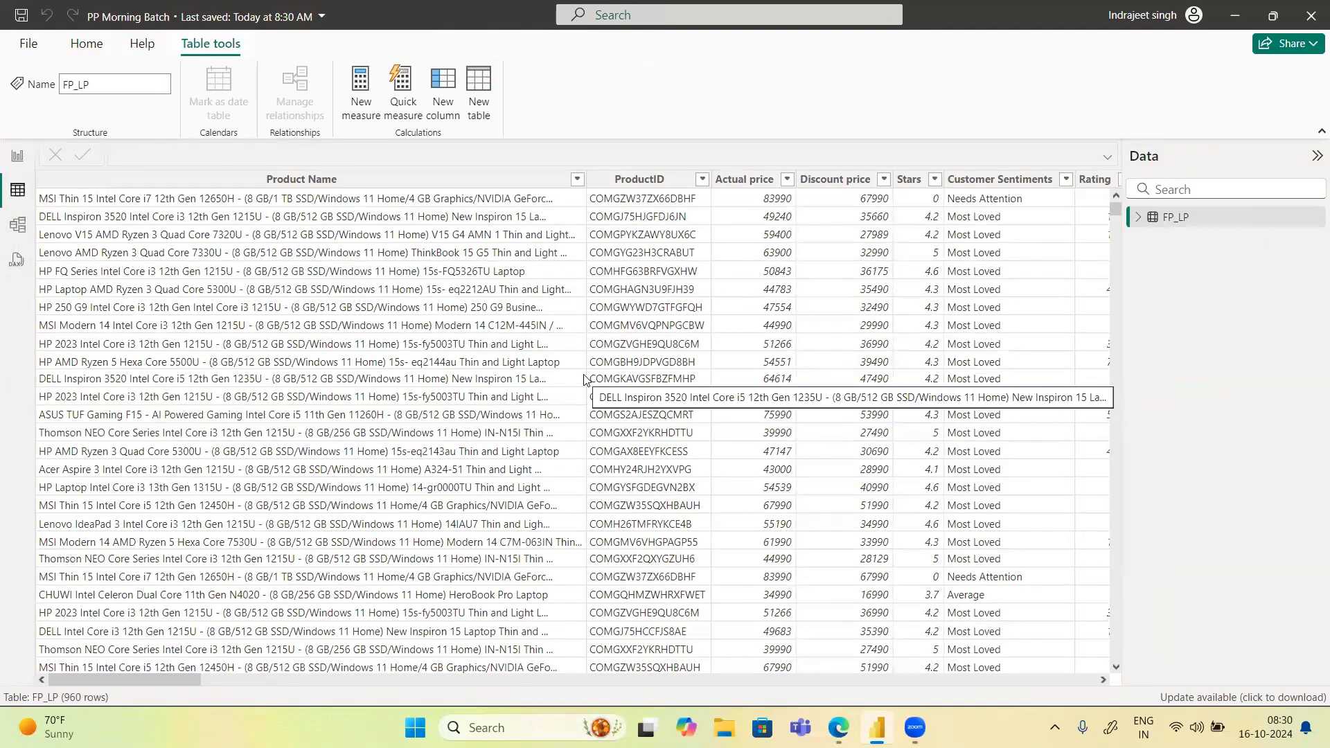
left_click(17, 156)
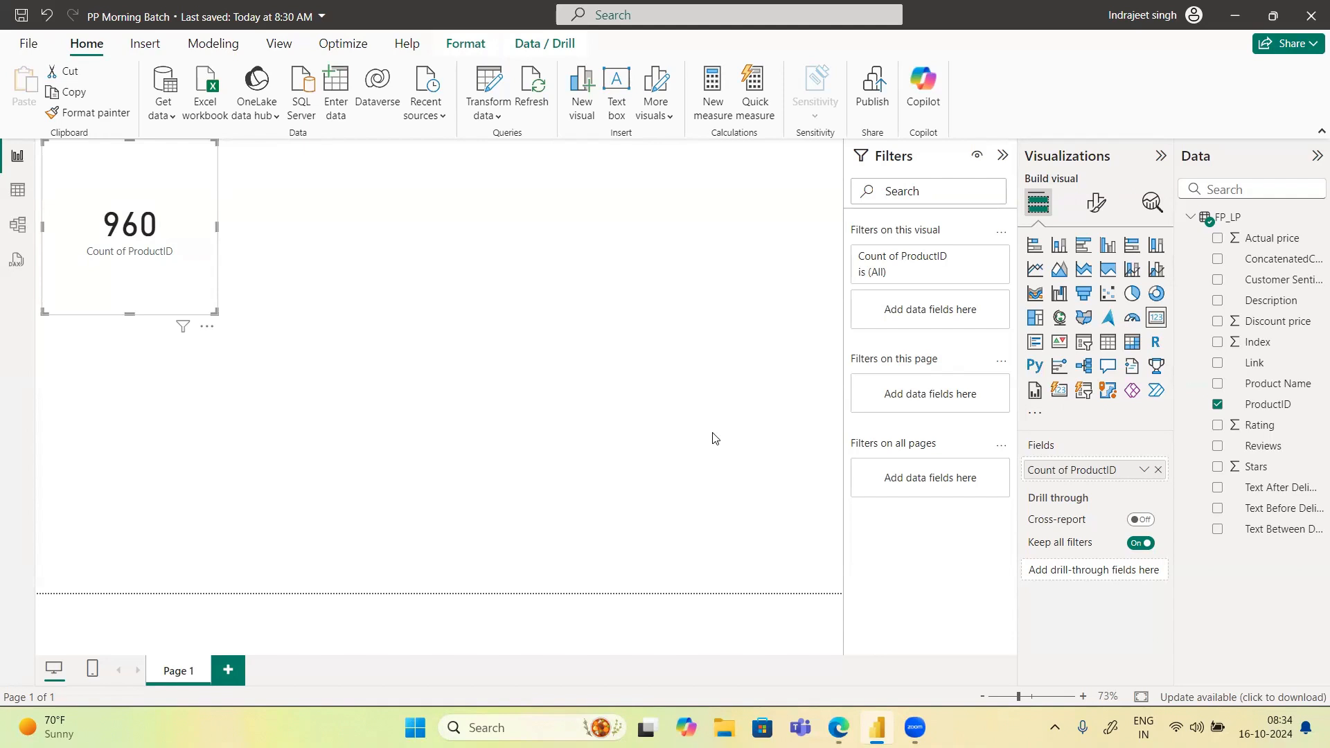
left_click(14, 202)
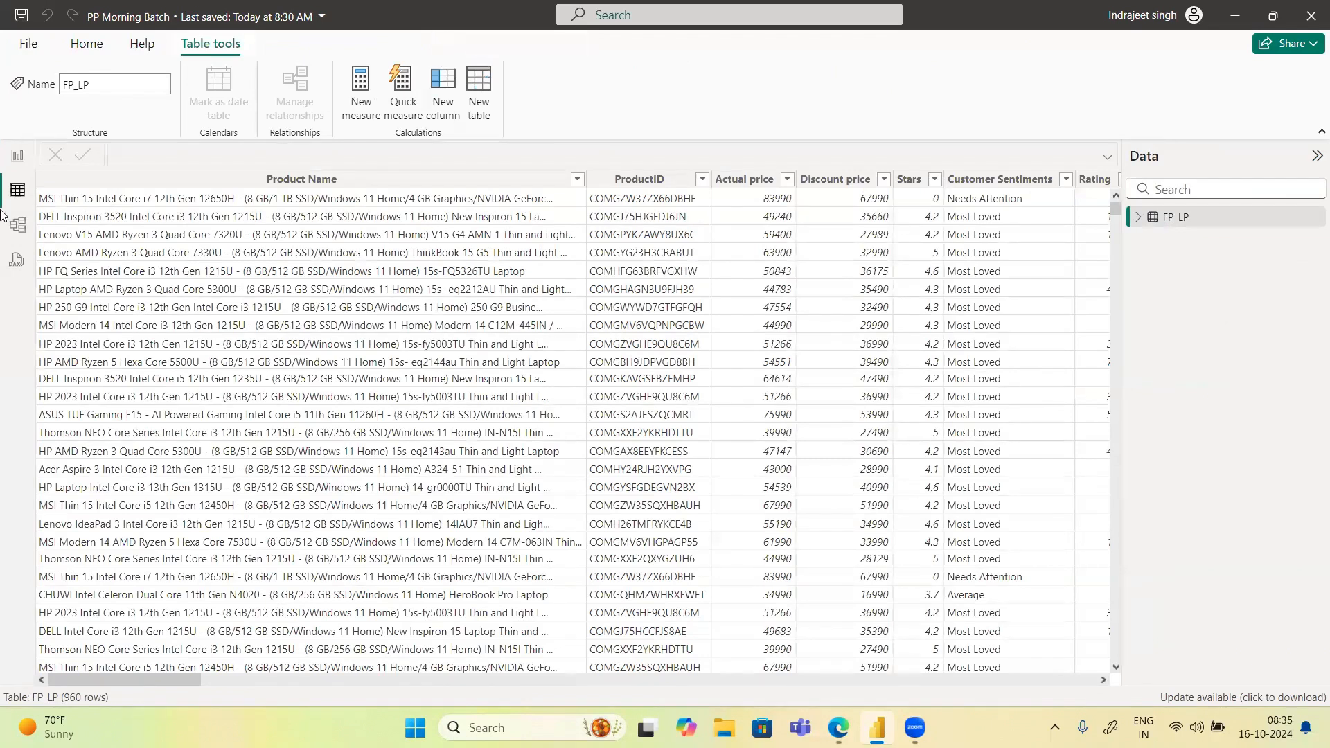
left_click(17, 155)
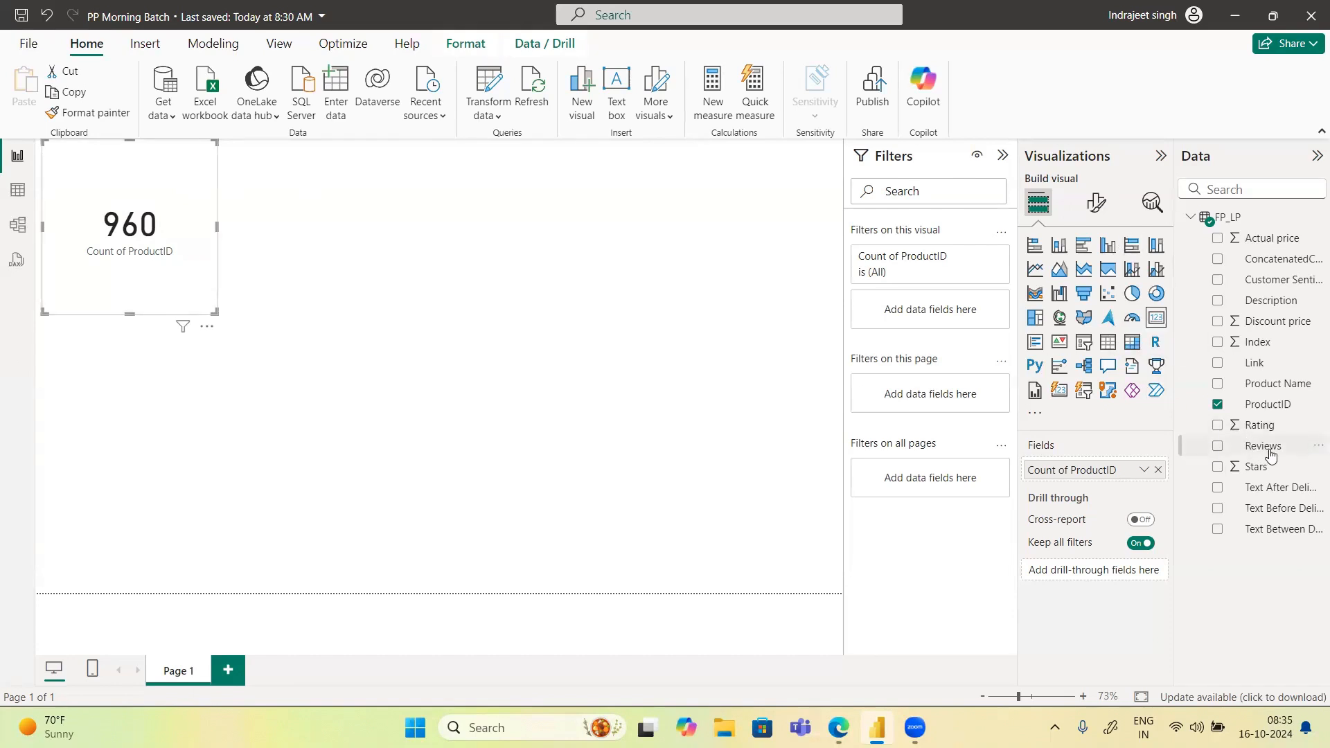
Try a page-level filter on Reviews that excludes 0 Reviews, compare the card with and without it, and remove the filter
left_click_drag(1271, 455, 956, 404)
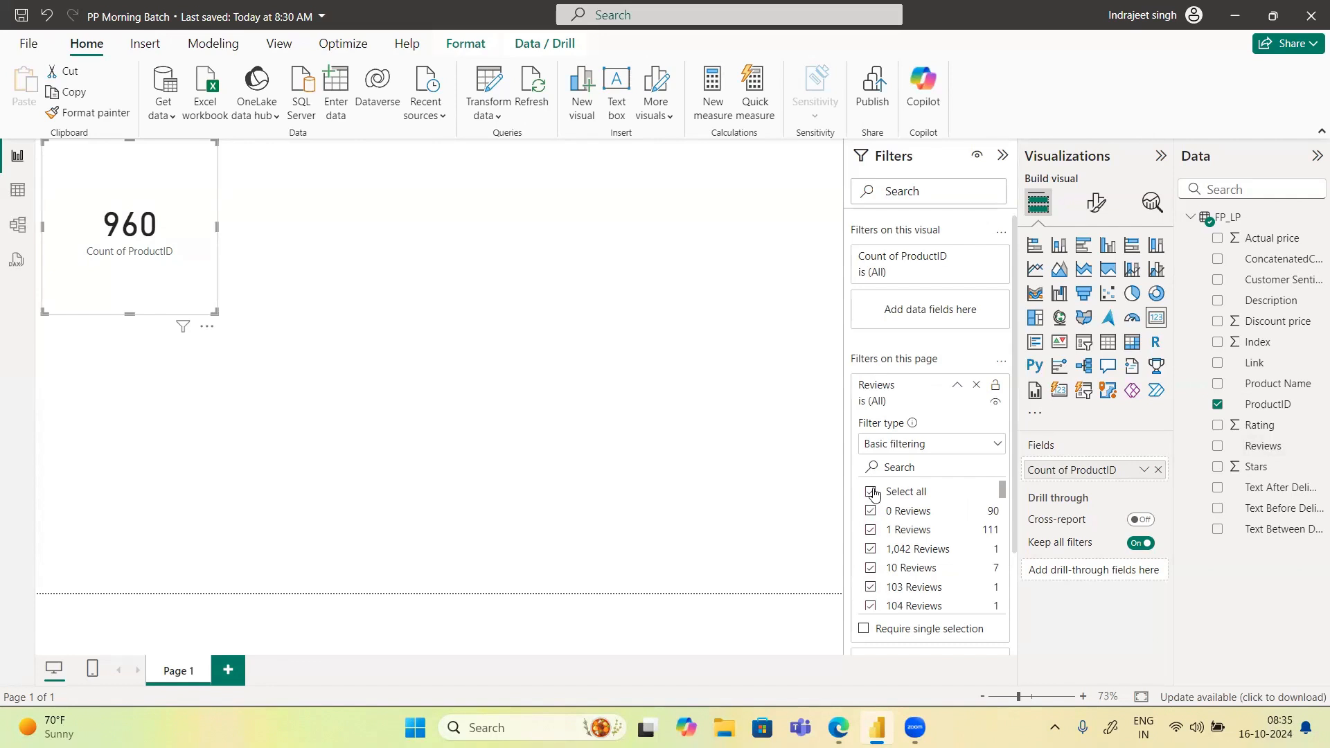
left_click(871, 511)
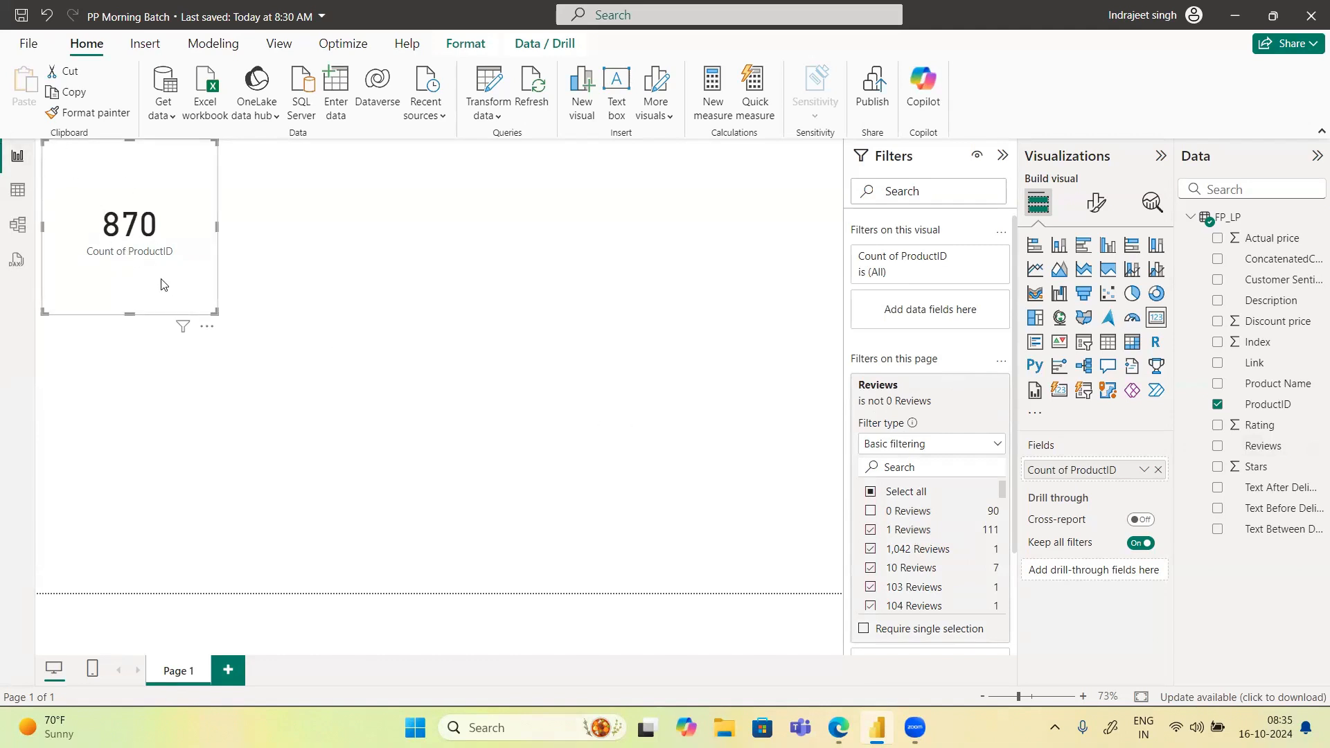
key("ctrl+z")
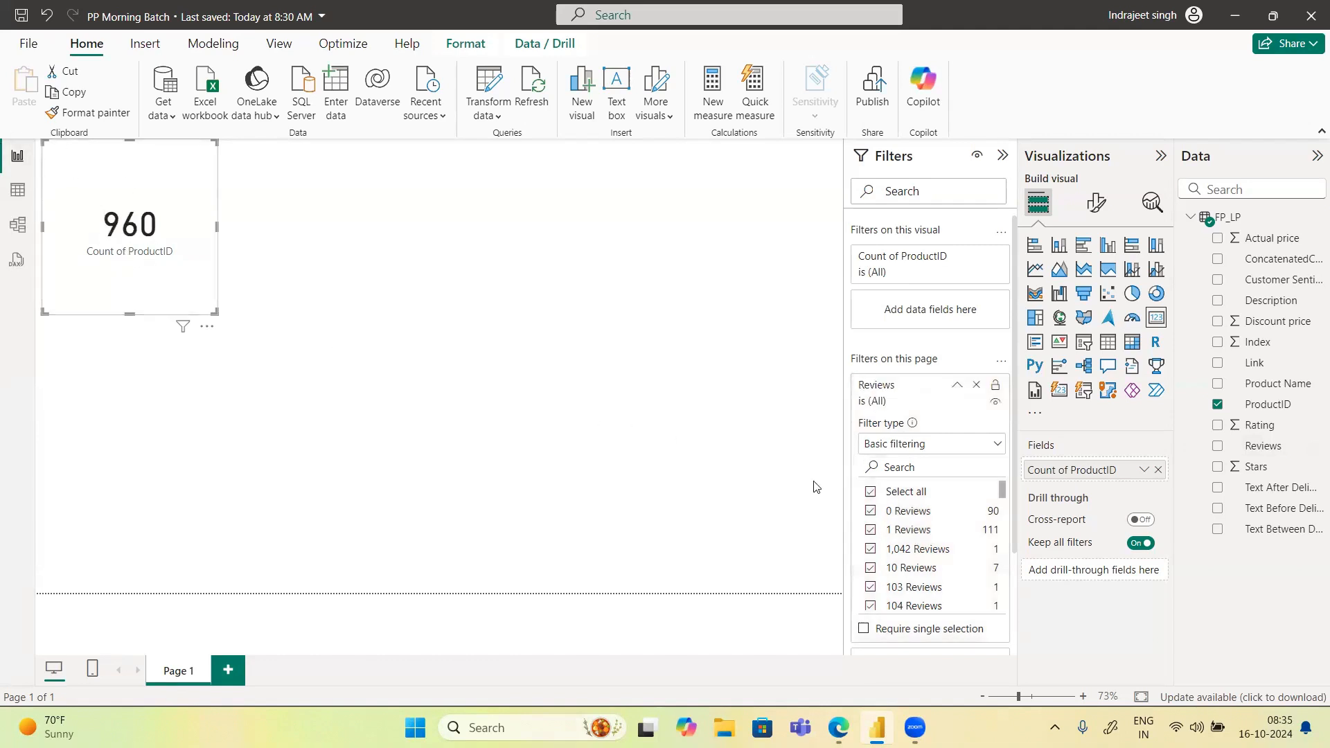
key("ctrl+y")
key("ctrl+z")
key("ctrl+y")
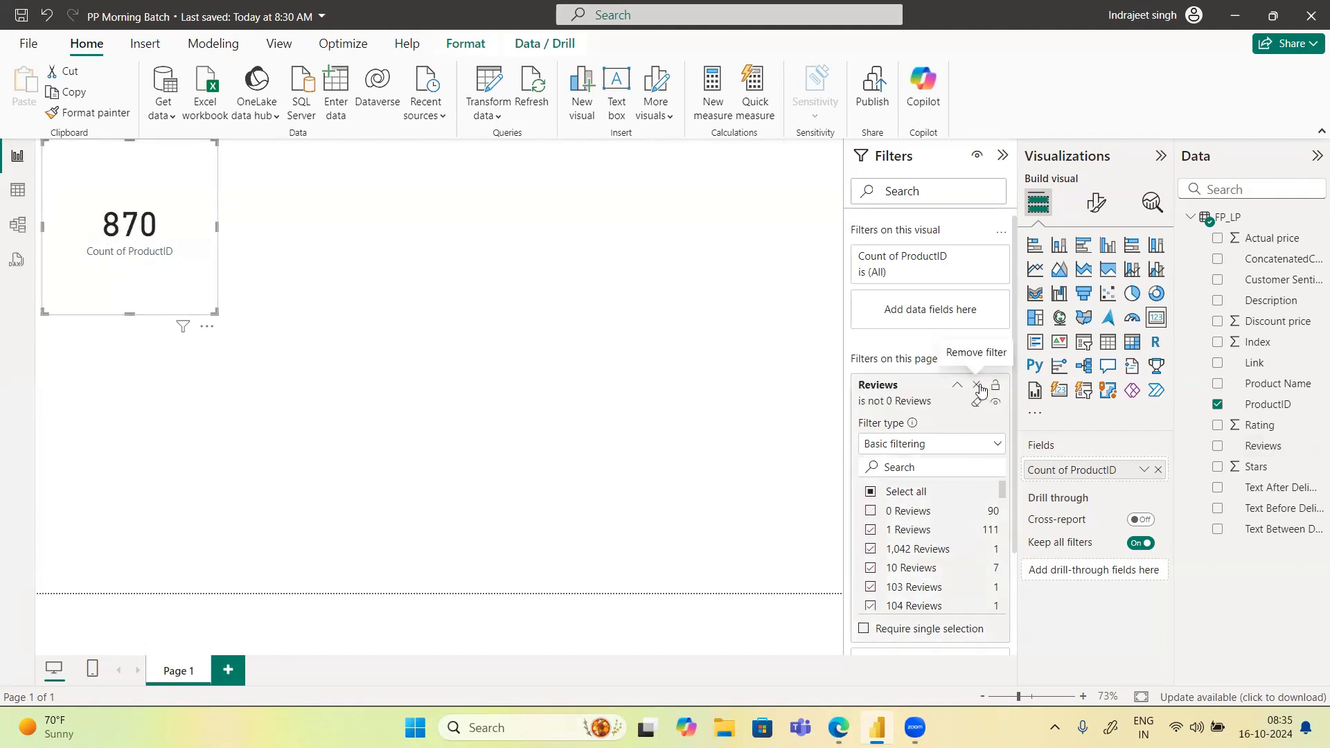
left_click(977, 385)
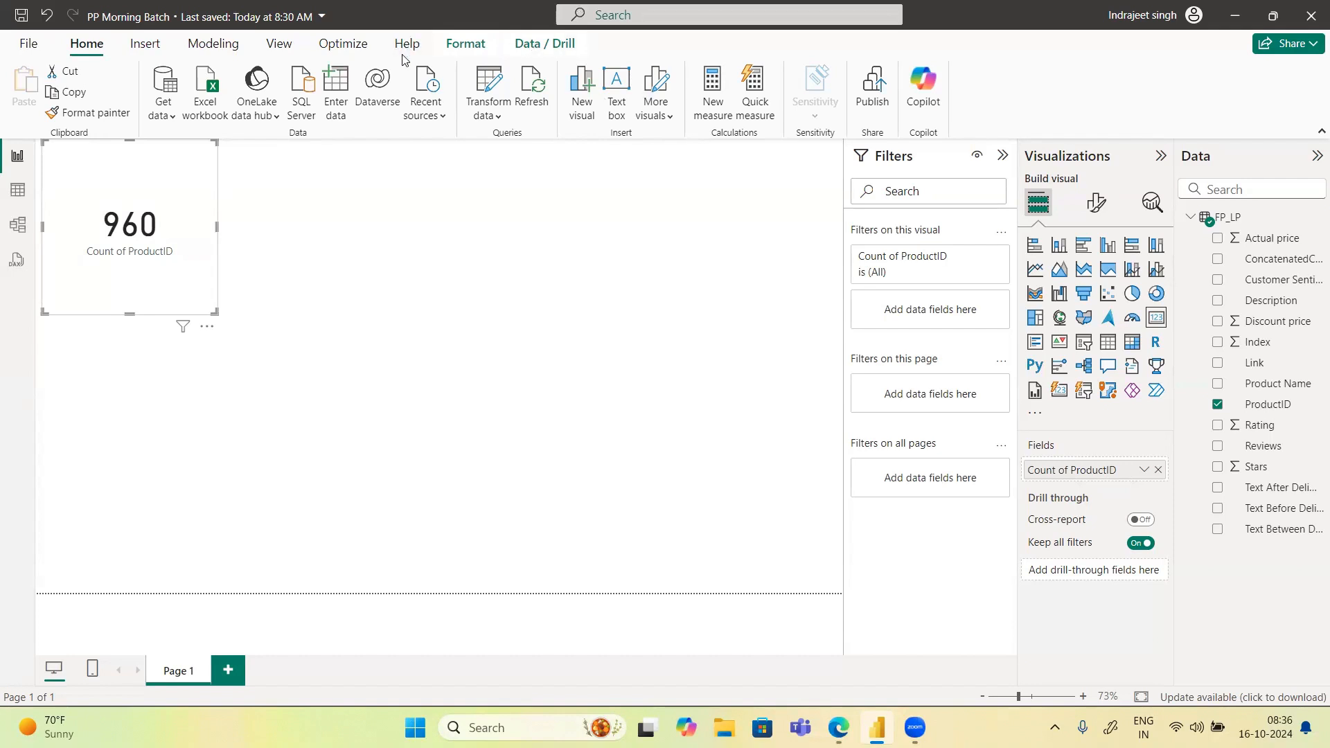
left_click(707, 492)
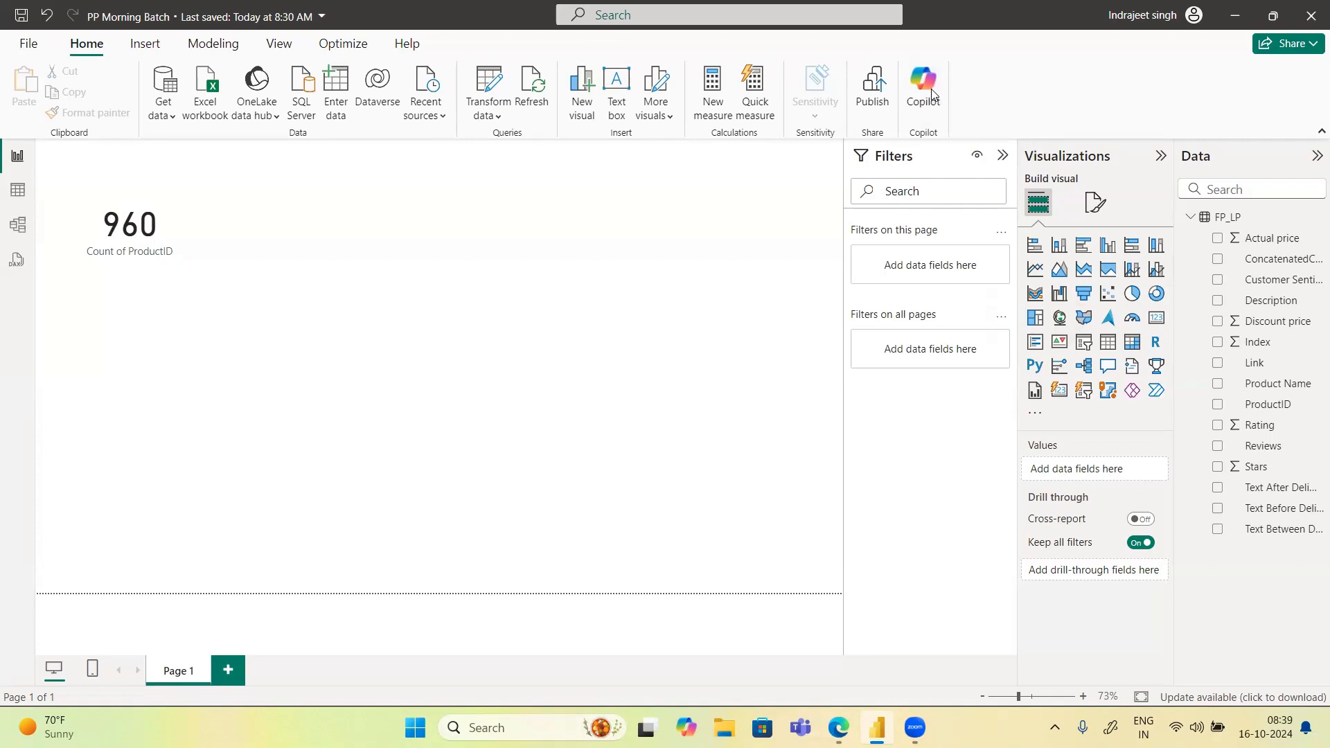
Try to have Copilot explain a DAX topic in the DAX query view and dismiss the access notice
left_click(22, 227)
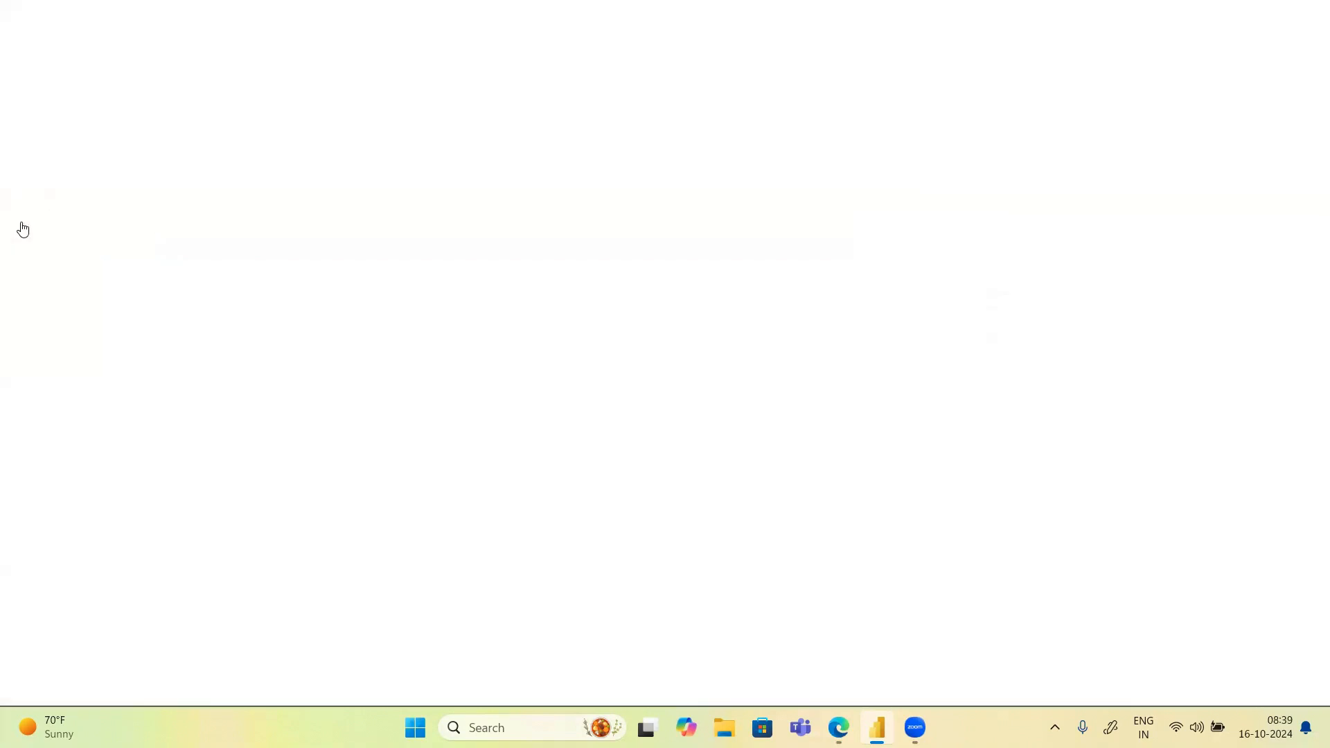
left_click(17, 260)
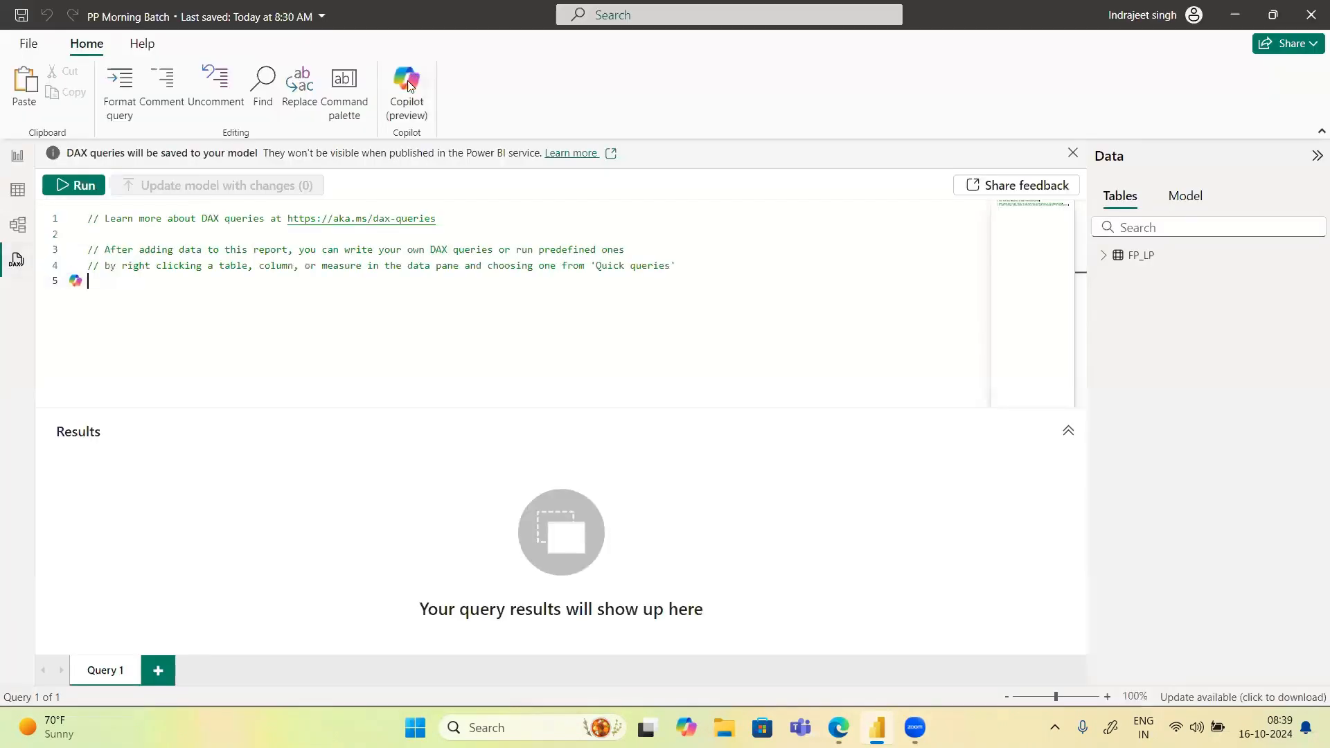
left_click(403, 96)
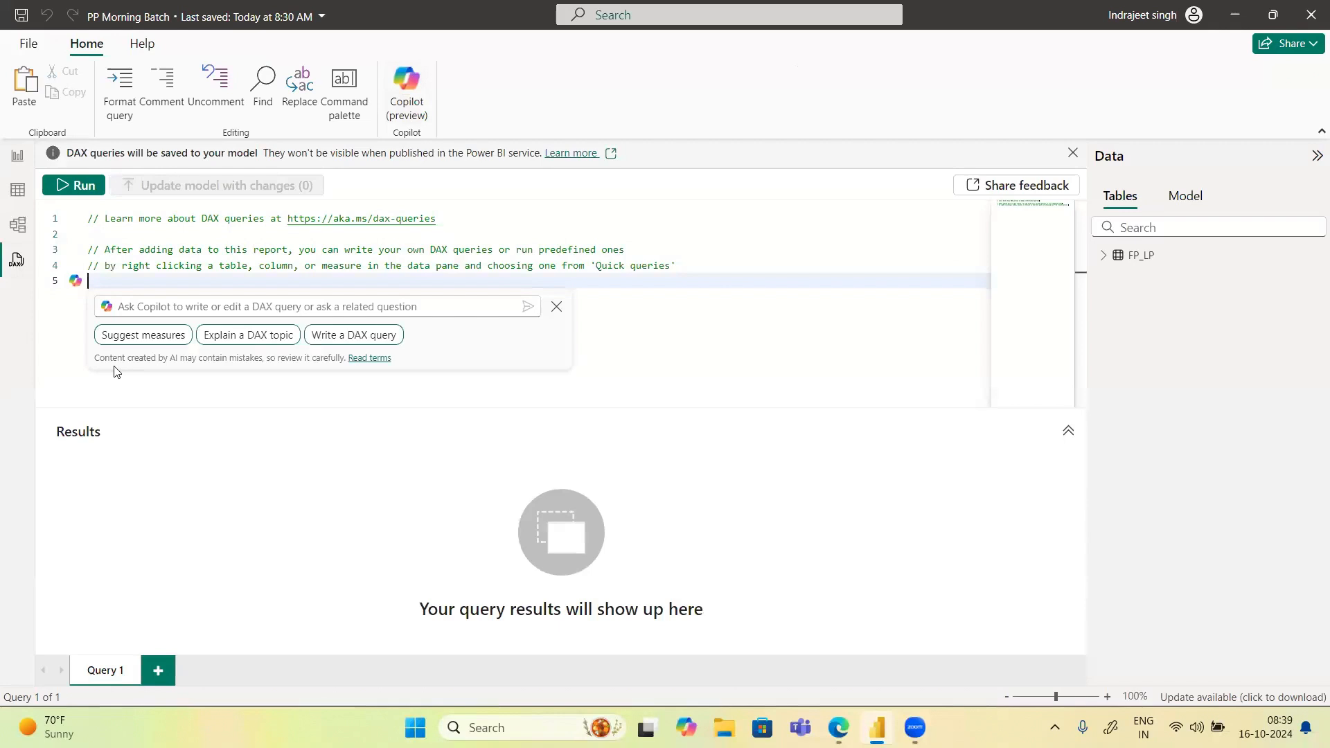
left_click(250, 336)
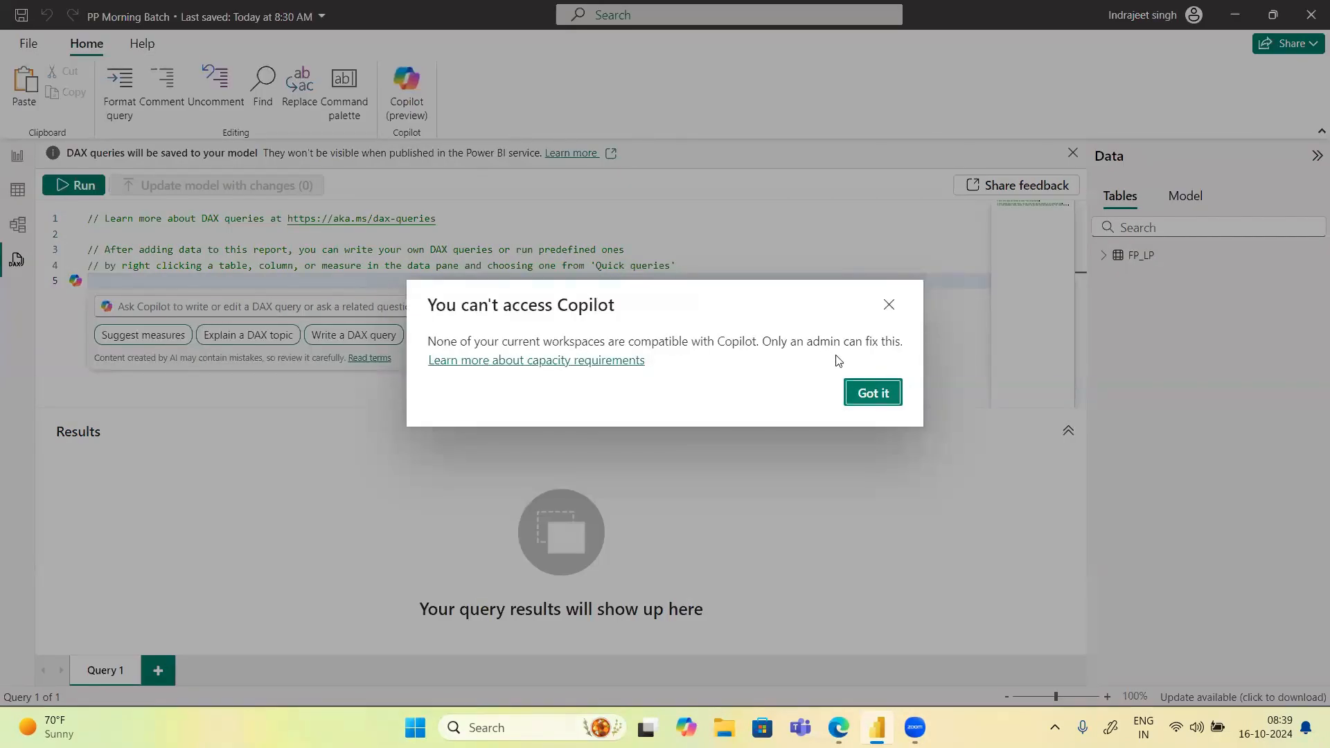
left_click(875, 395)
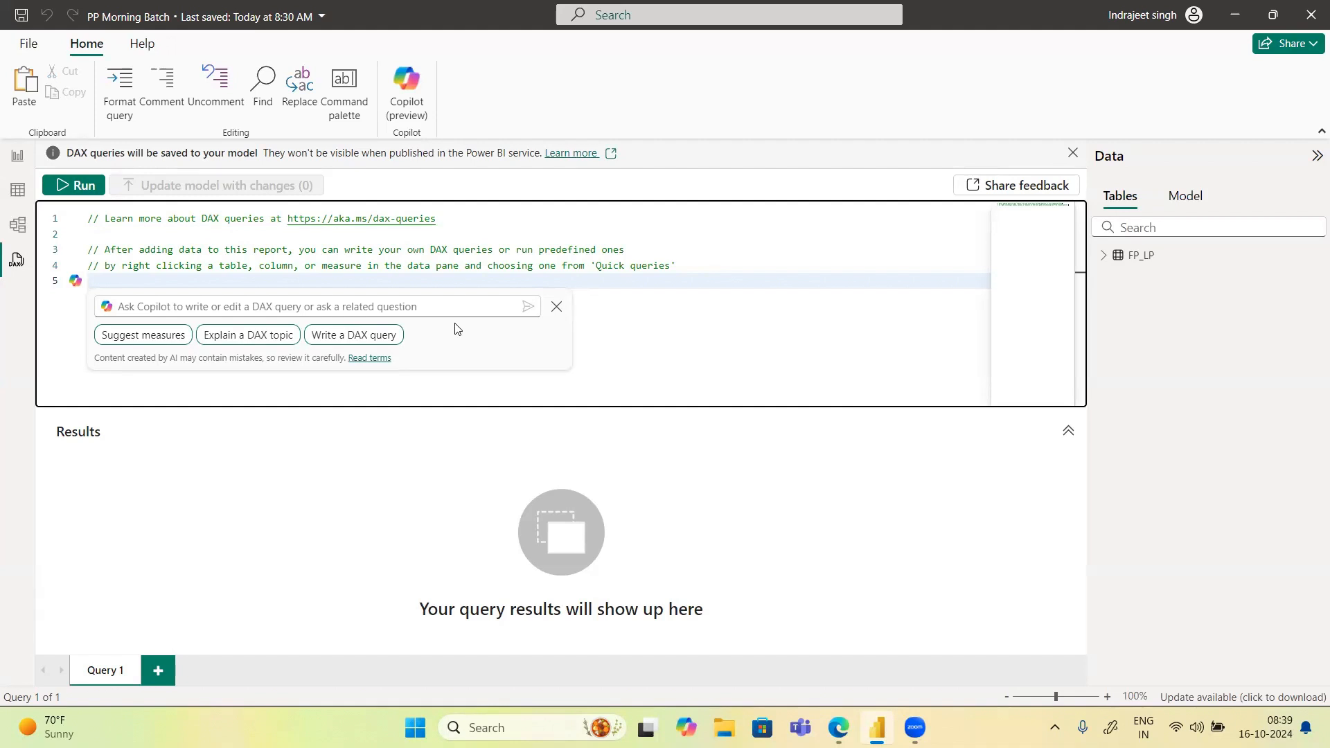
Return to the report view, show the Copilot assistant there and close it again
left_click(15, 156)
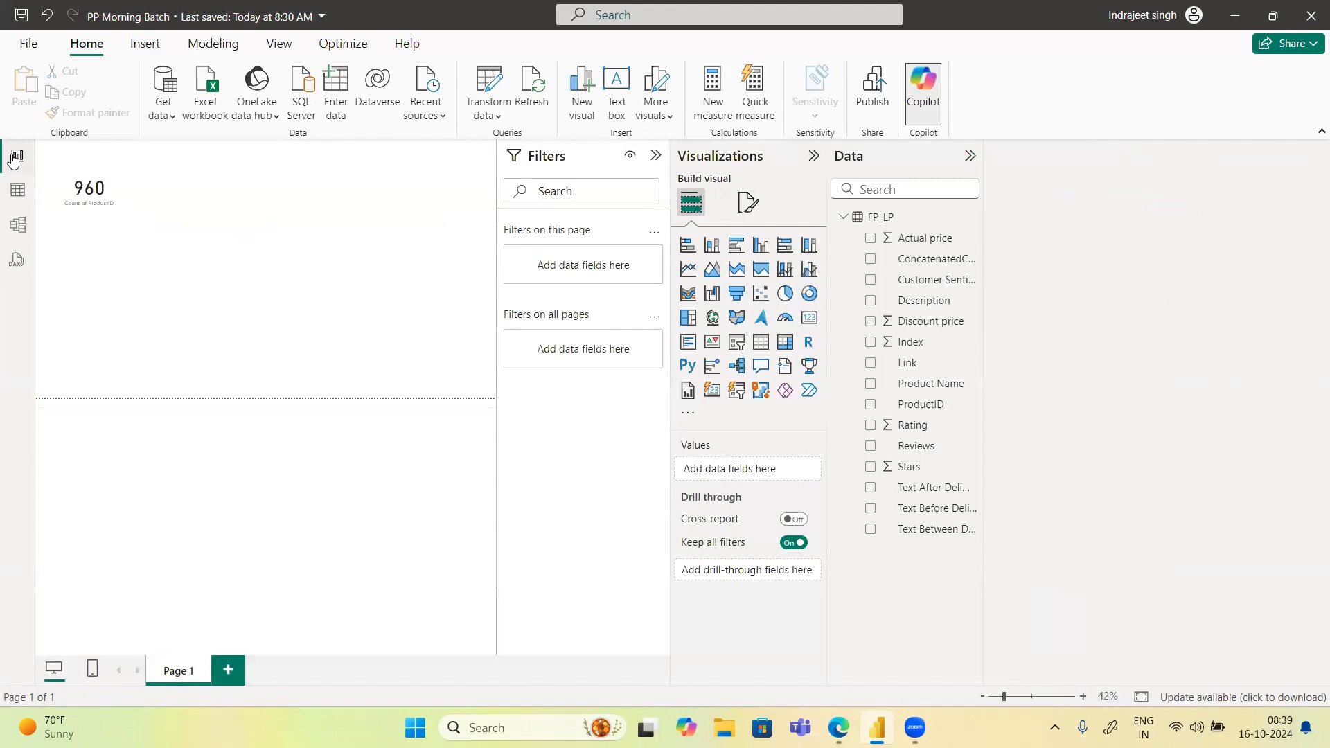
left_click(924, 94)
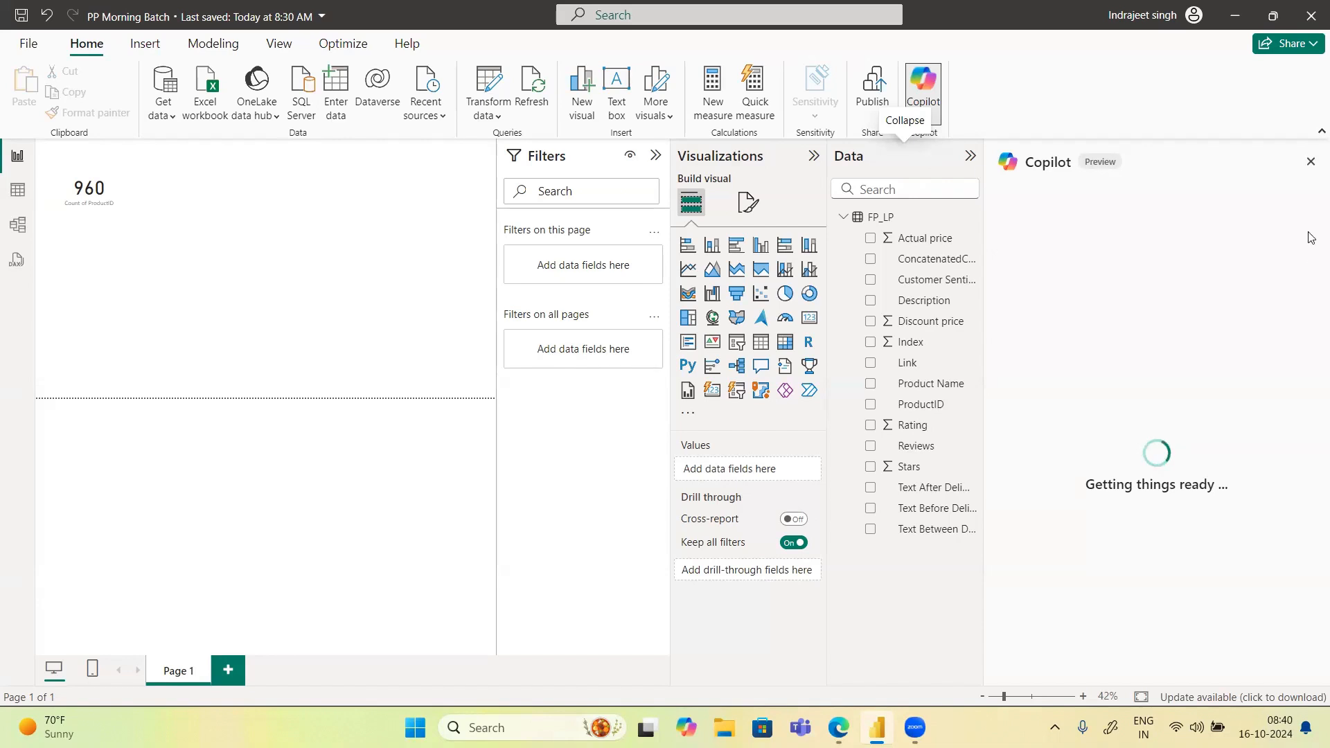
left_click(1310, 163)
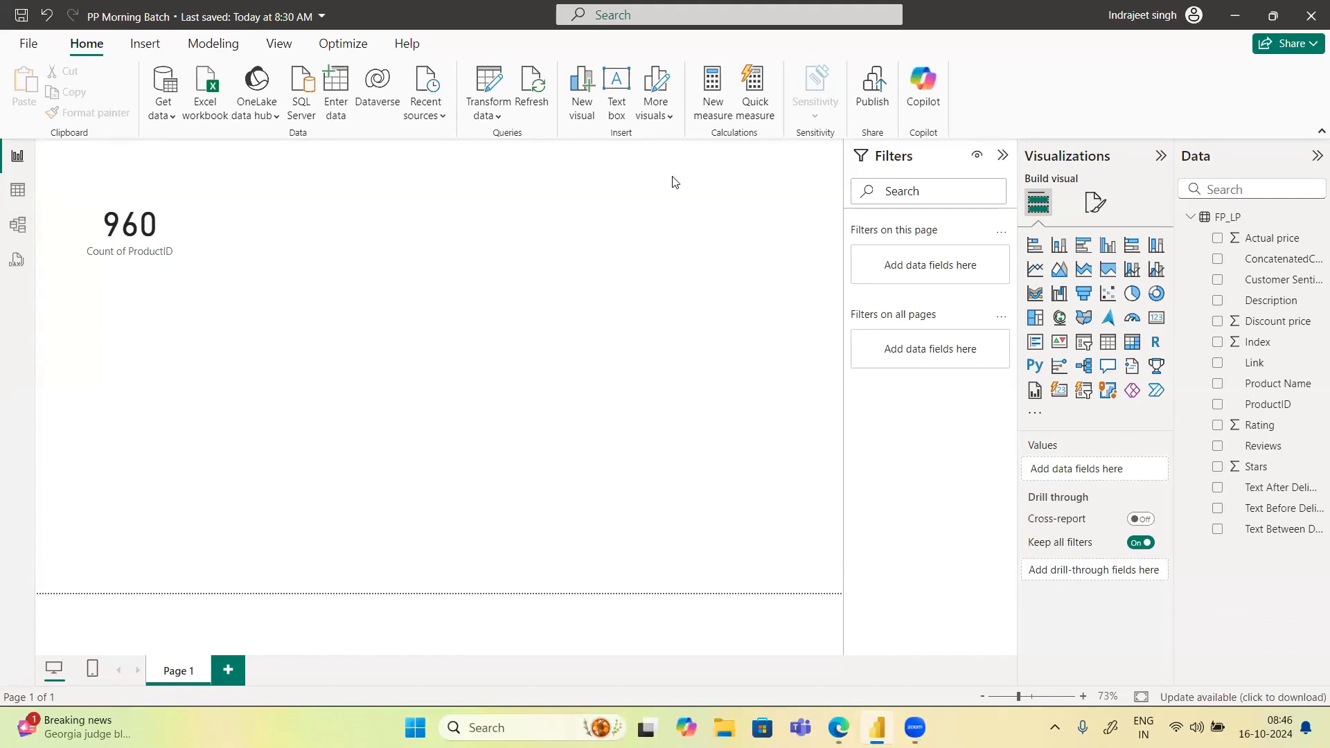
Switch to Edge, open the Power Platform Plan workbook from the Microsoft 365 home page and show its Power Platform Plan sheet
mouse_move(837, 726)
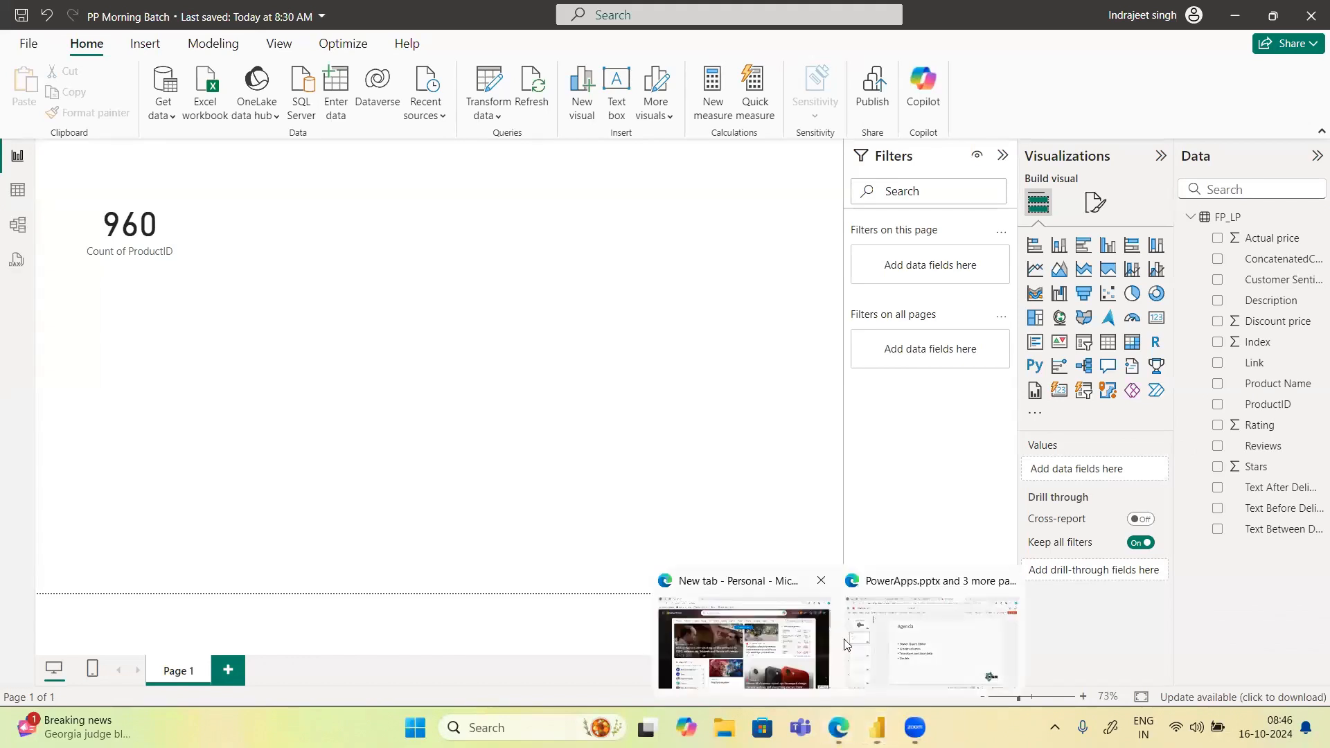
left_click(891, 649)
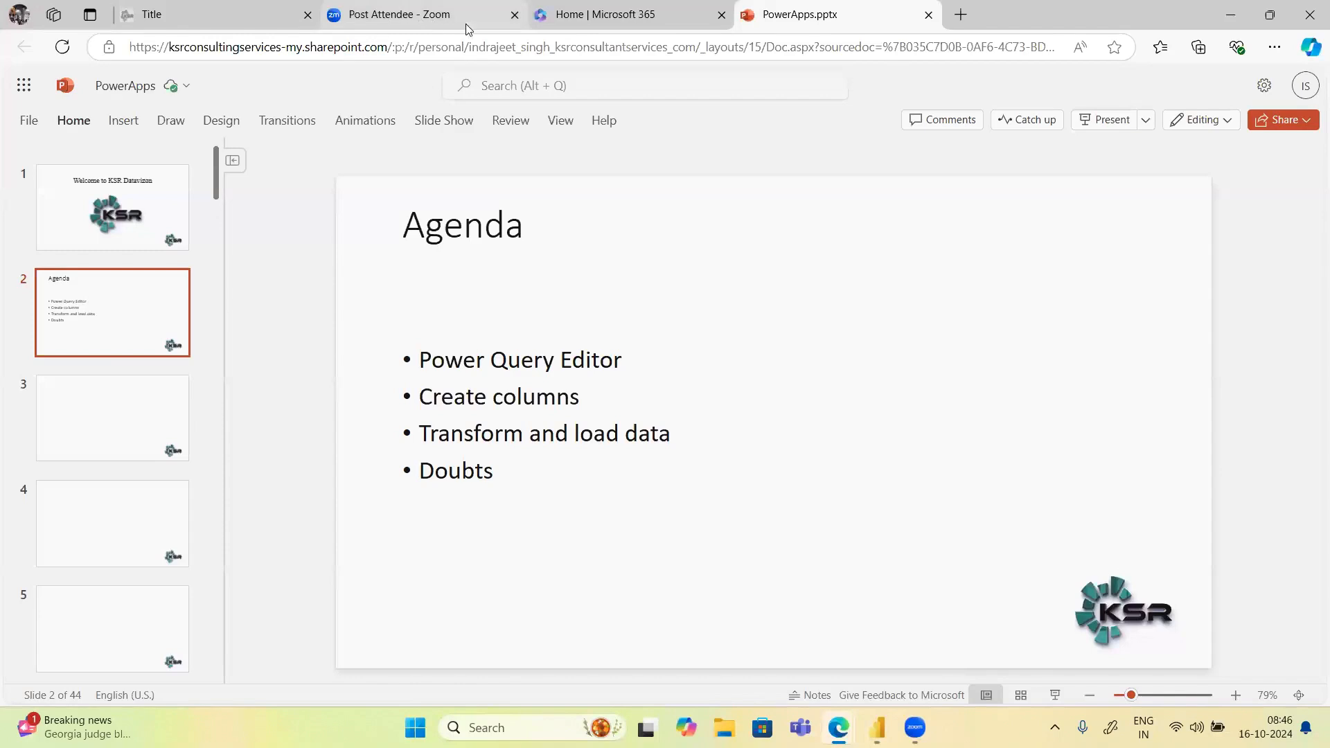
left_click(596, 14)
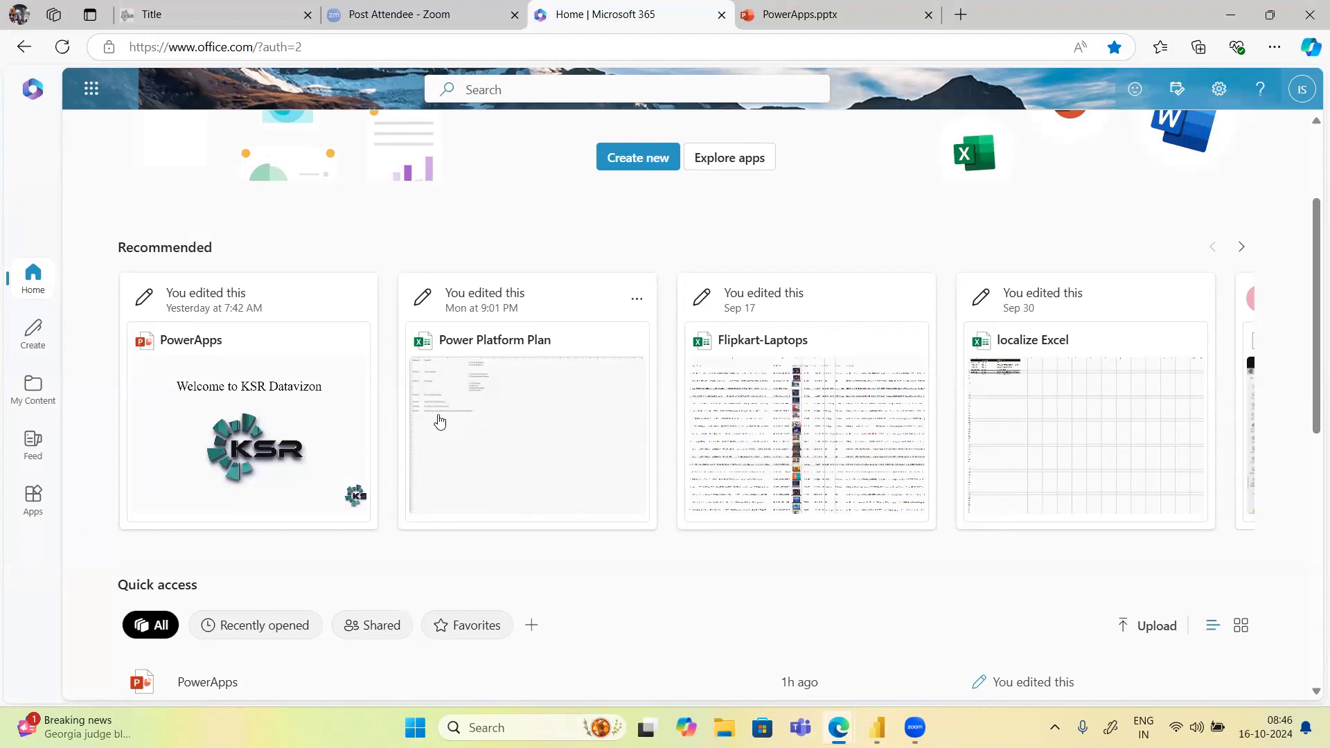
double_click(582, 450)
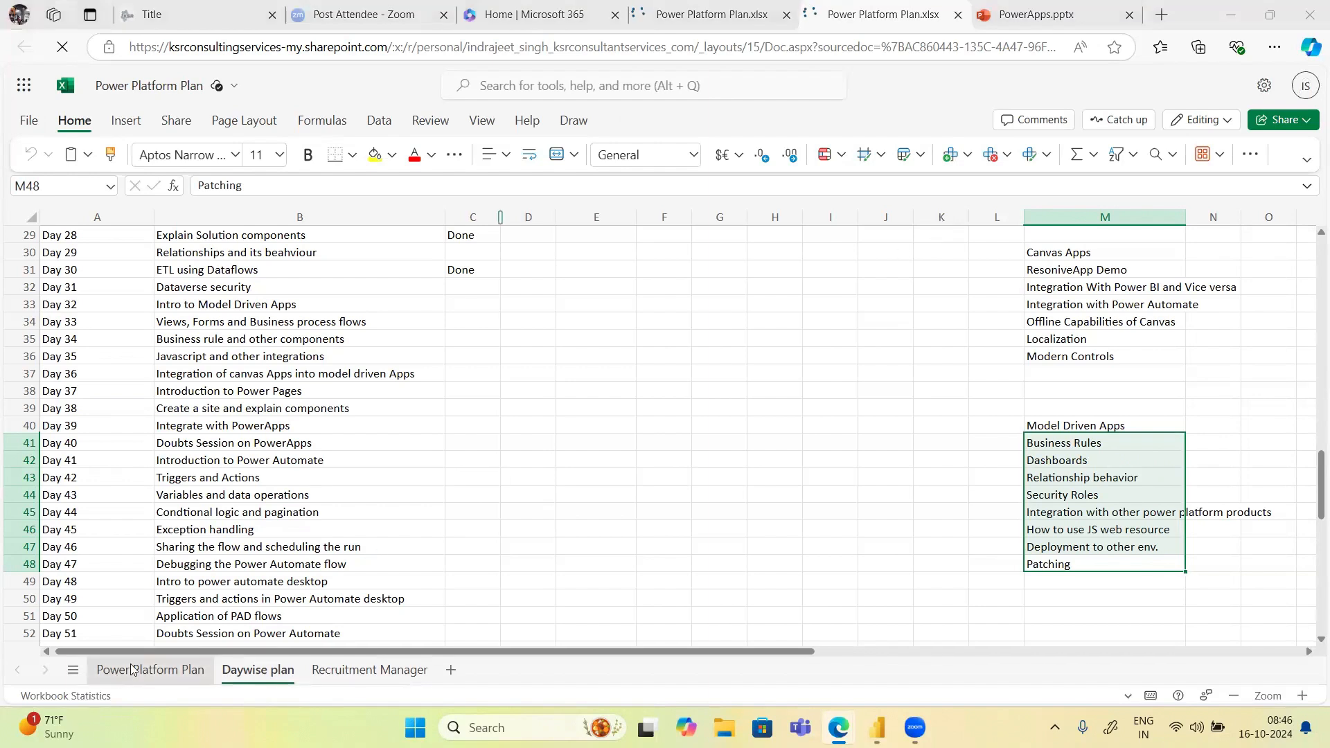
left_click(740, 15)
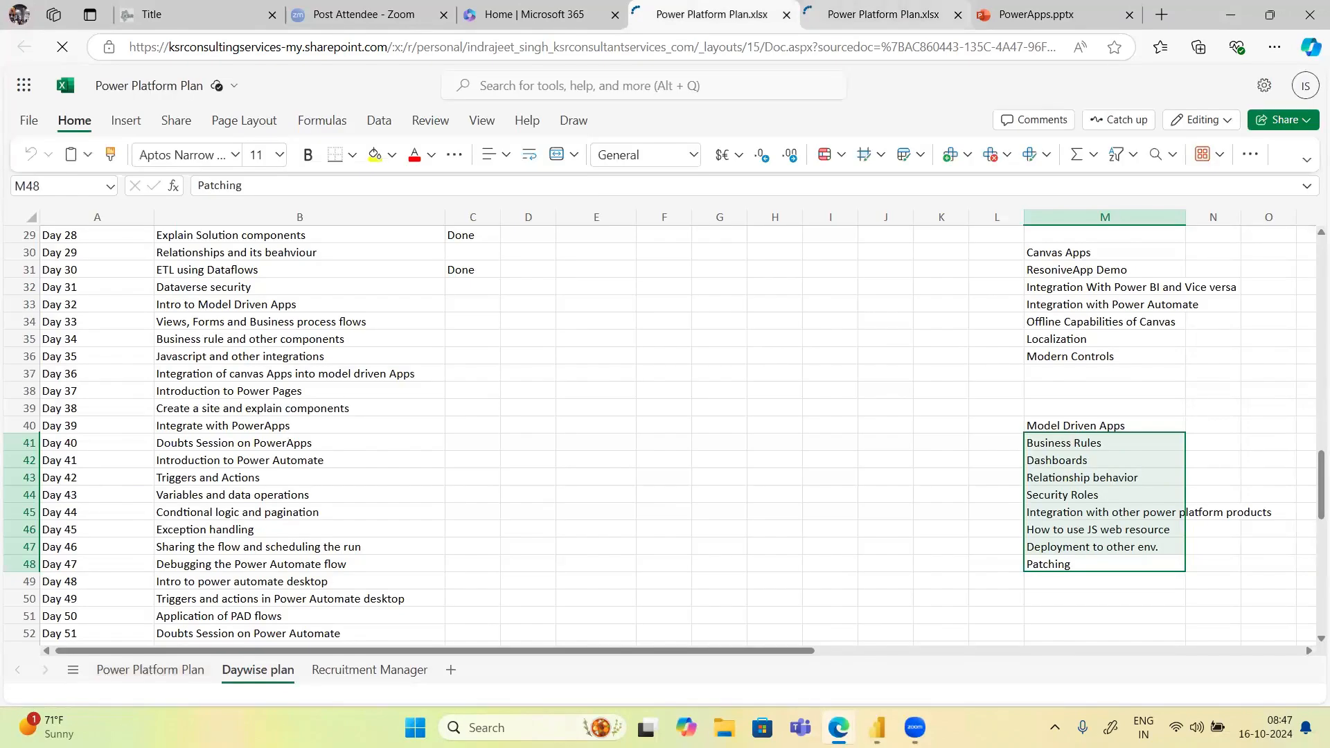
left_click(149, 673)
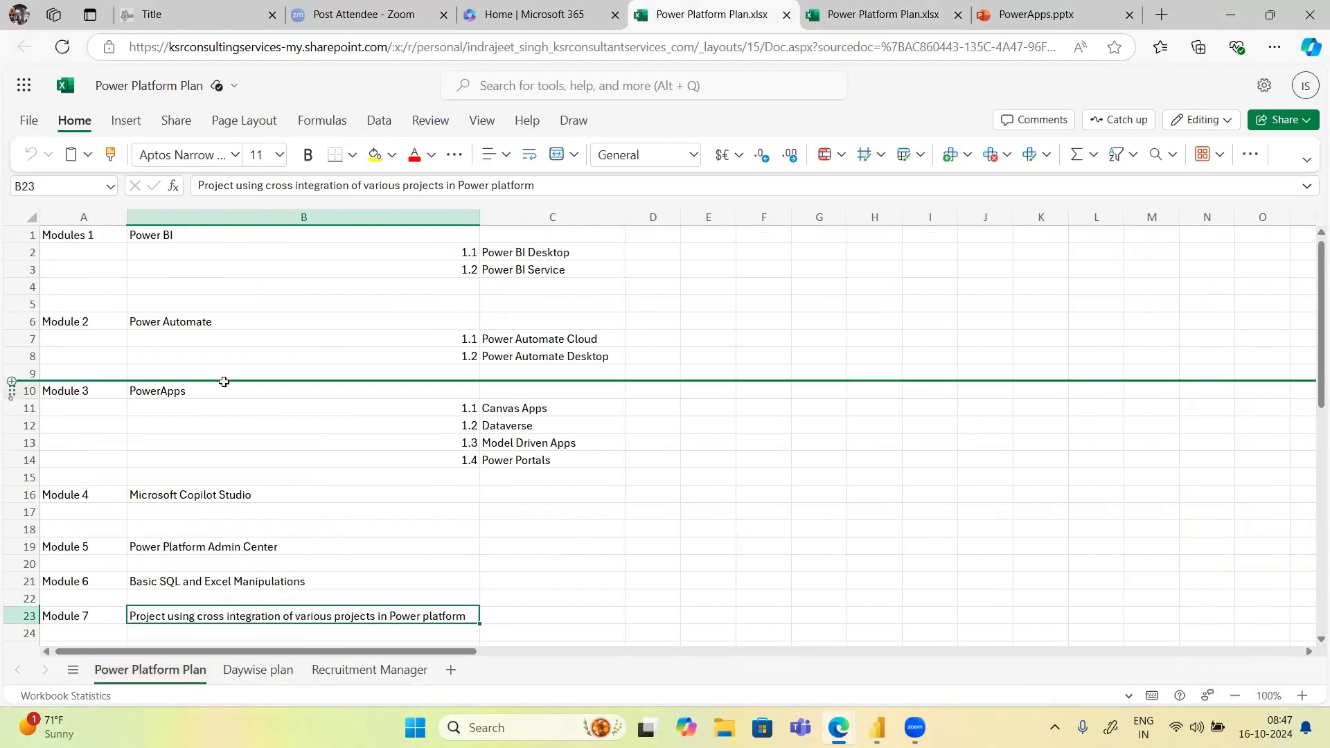
Review the course modules in the plan, covering the PowerApps and Power Automate subtopics and Modules 4 to 7
left_click(483, 410)
left_click(509, 424)
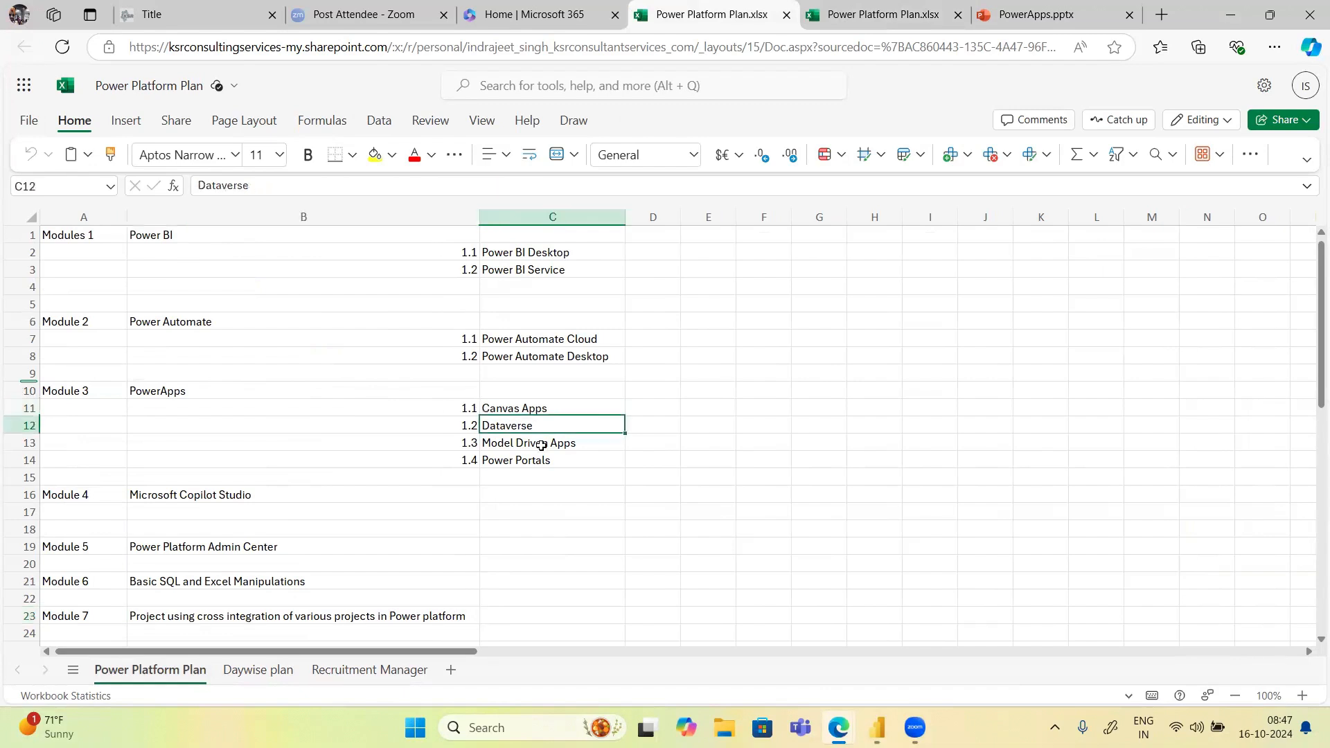
left_click(541, 443)
left_click(568, 464)
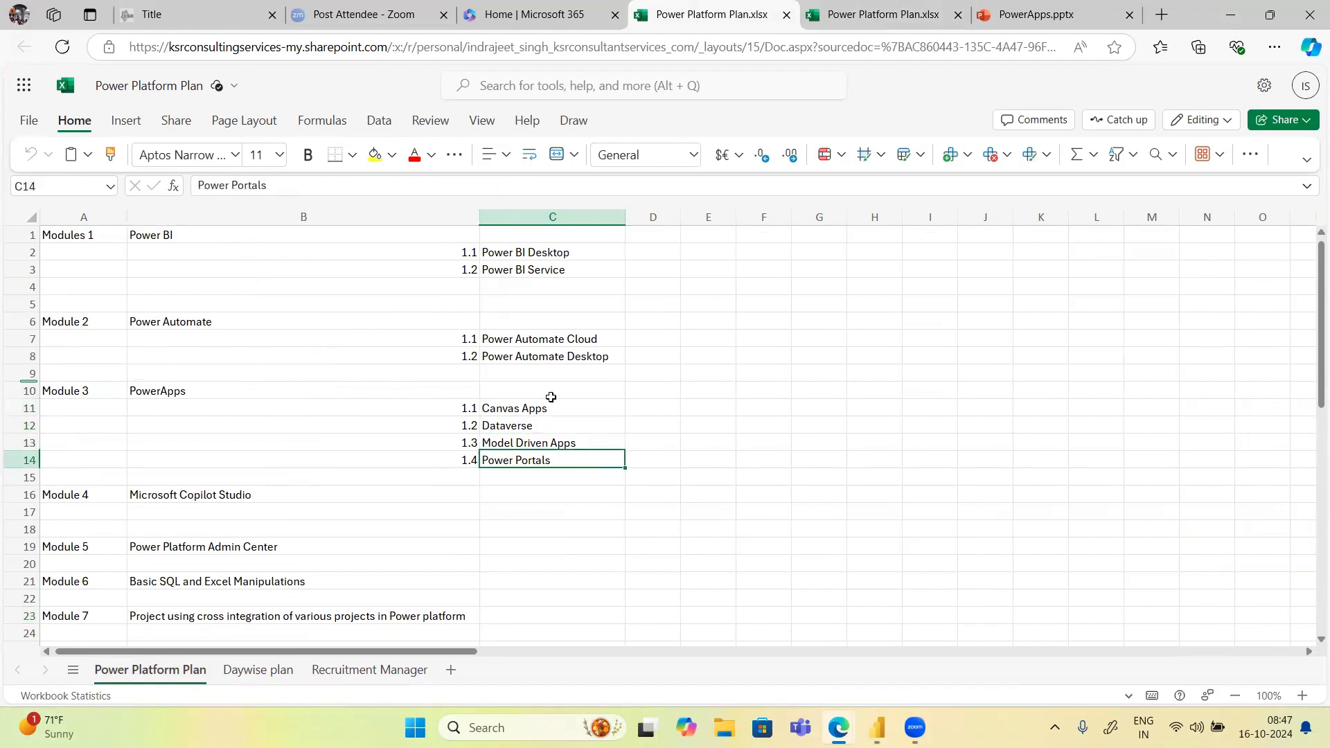
left_click(556, 339)
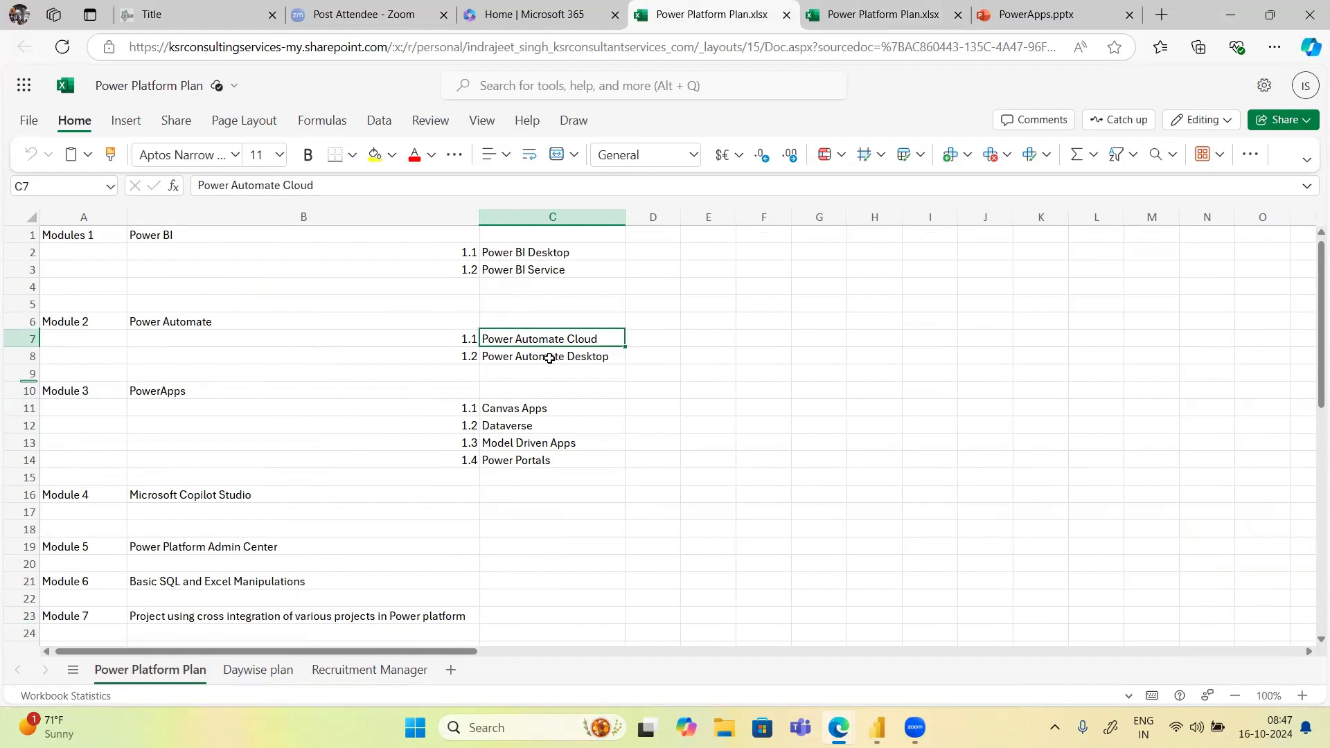
left_click(549, 358)
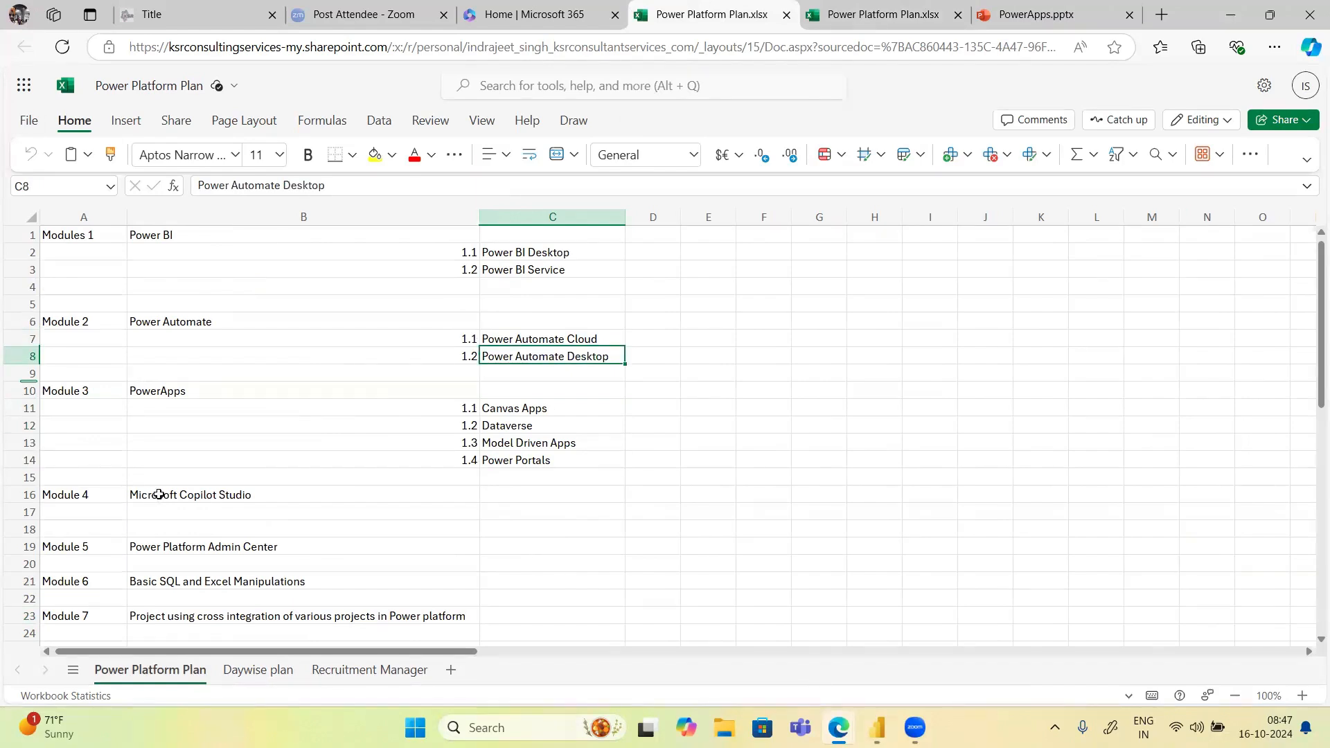
left_click(158, 495)
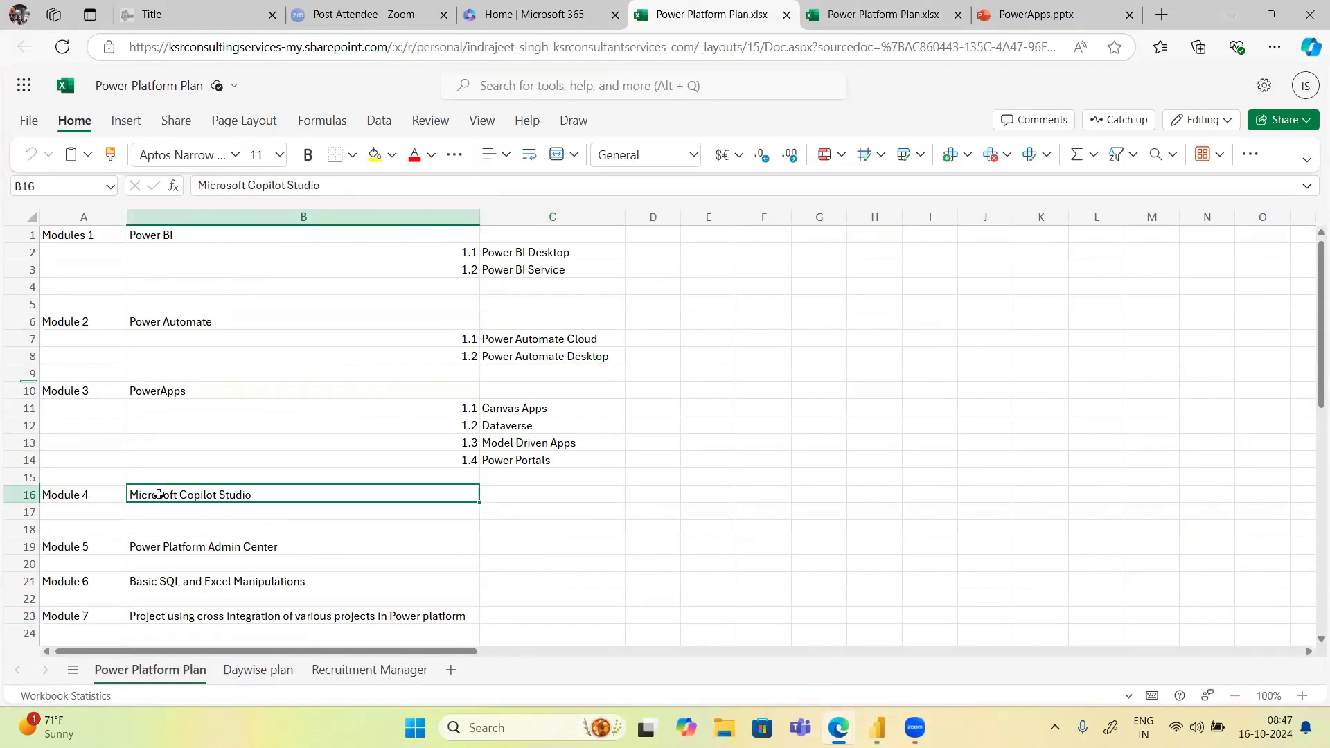
left_click(229, 548)
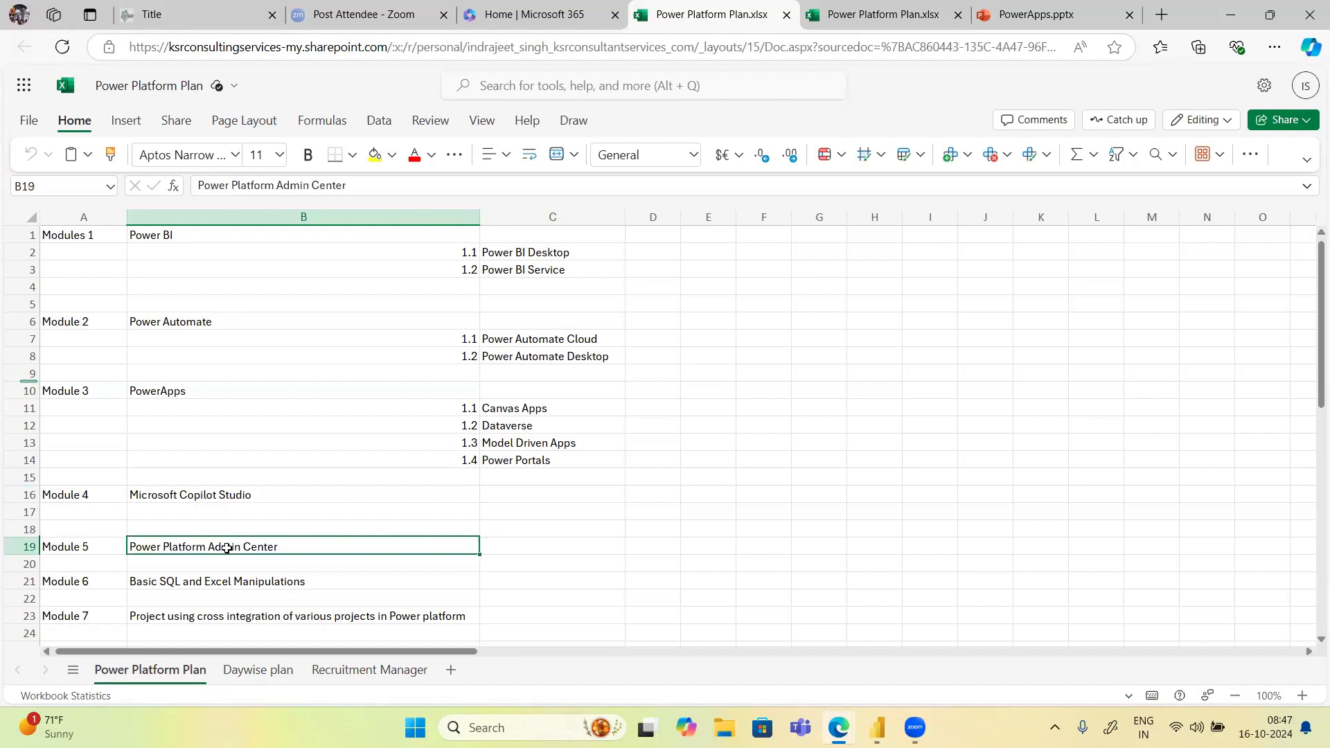
left_click(277, 594)
left_click(277, 582)
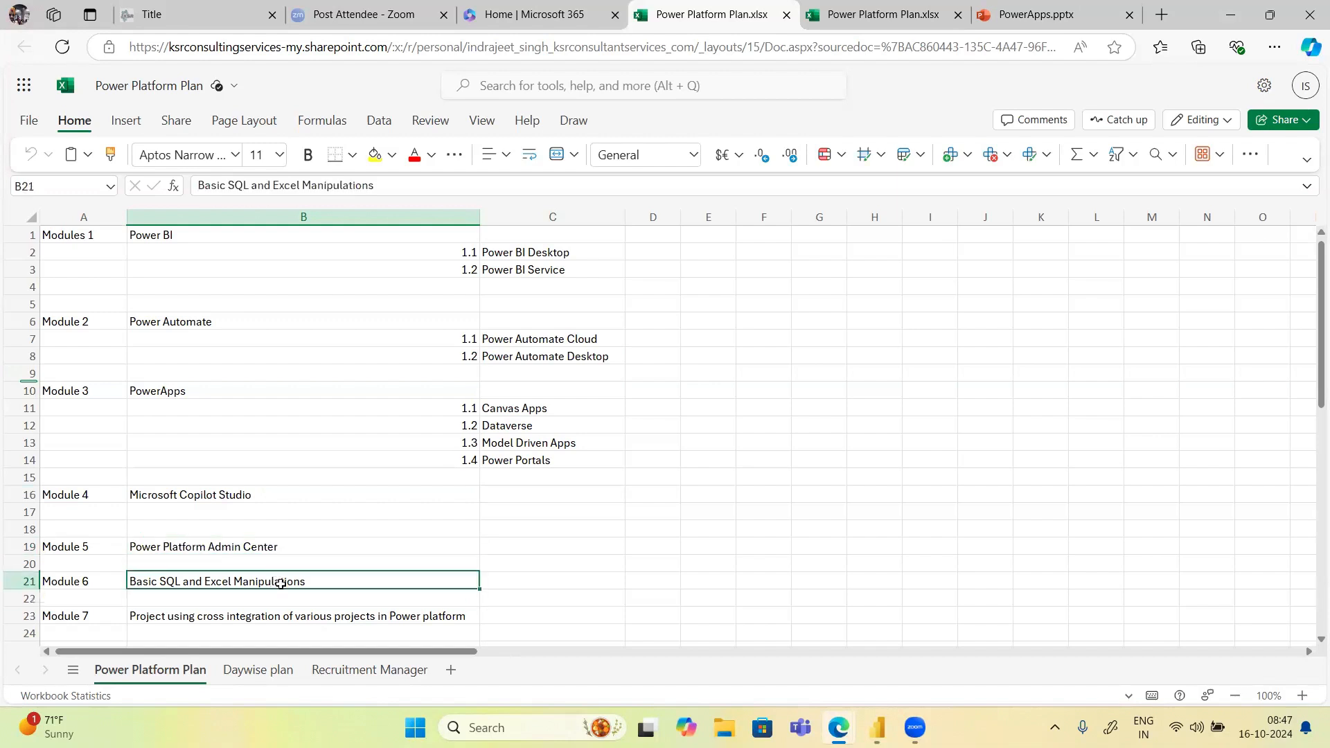
left_click(309, 609)
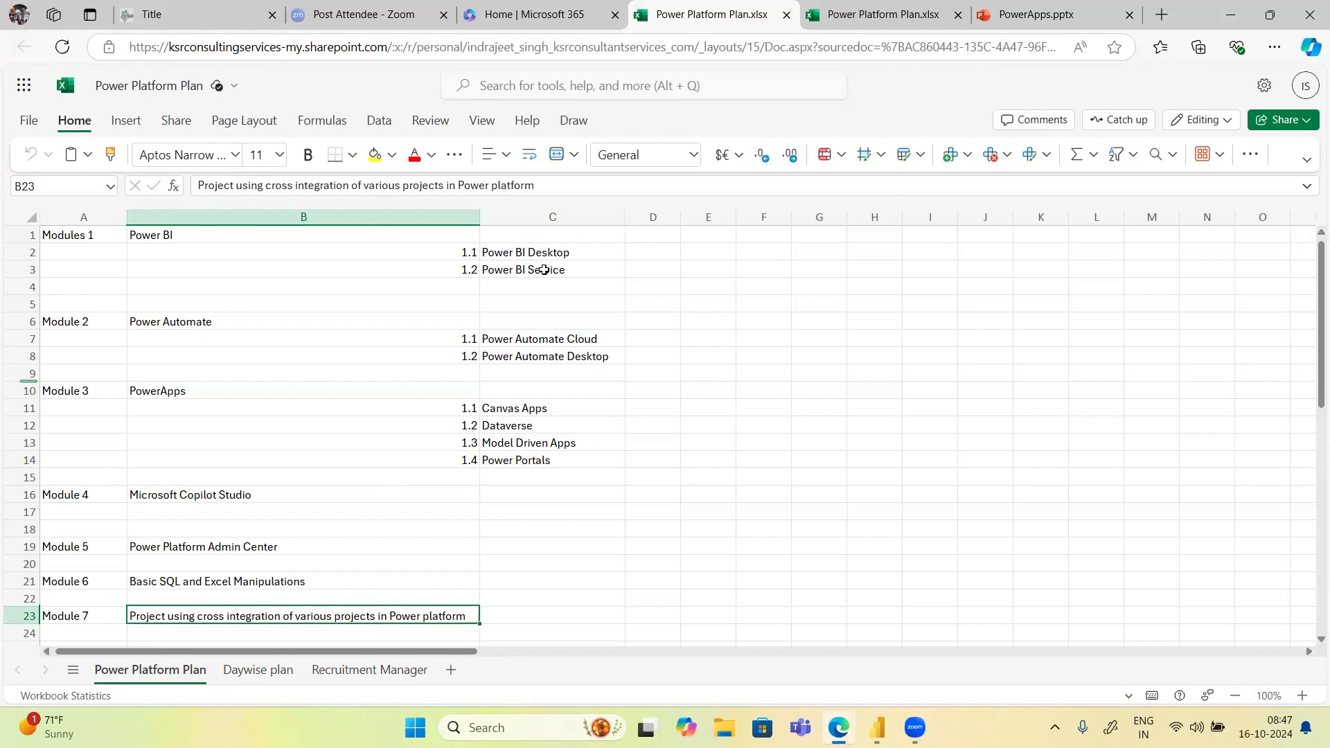
Go back over the Module 3 PowerApps subtopics: Canvas Apps, Dataverse, Model Driven Apps and Power Portals
left_click(521, 410)
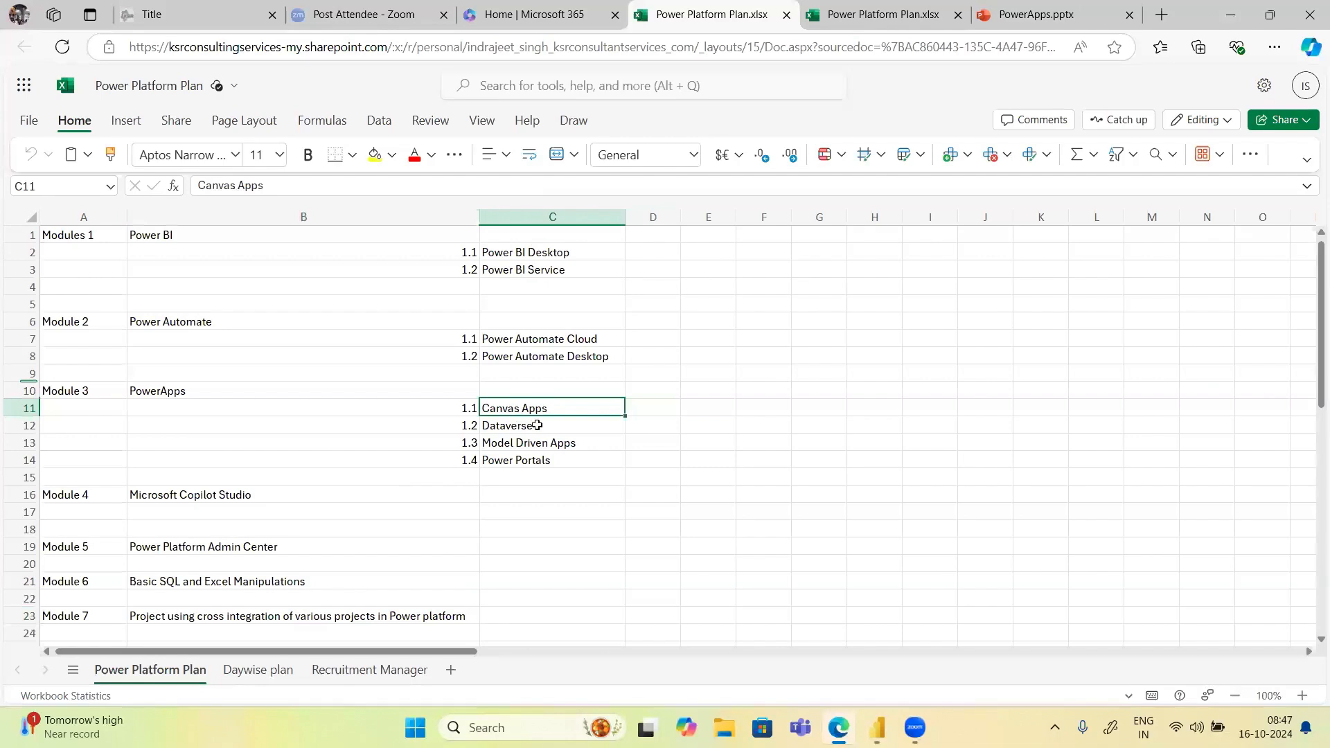
left_click(537, 424)
key("Down")
key("Down")
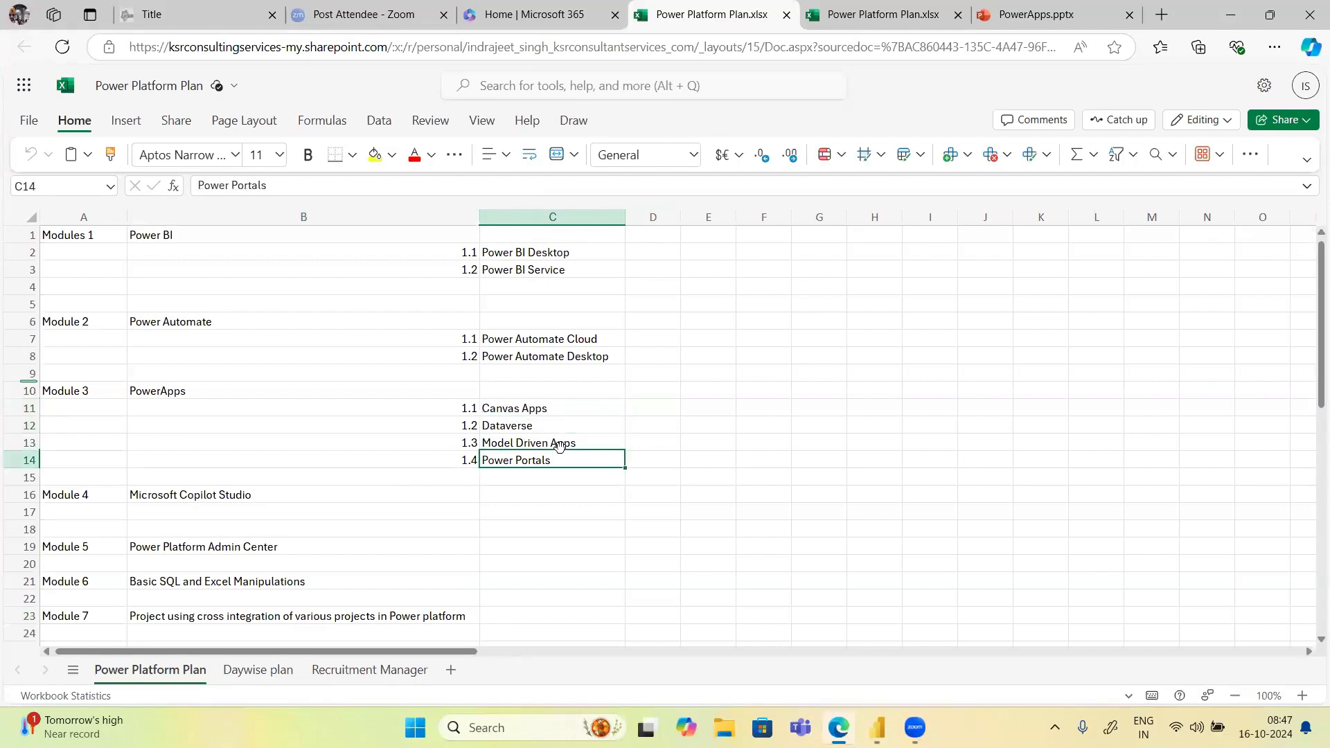
left_click(561, 443)
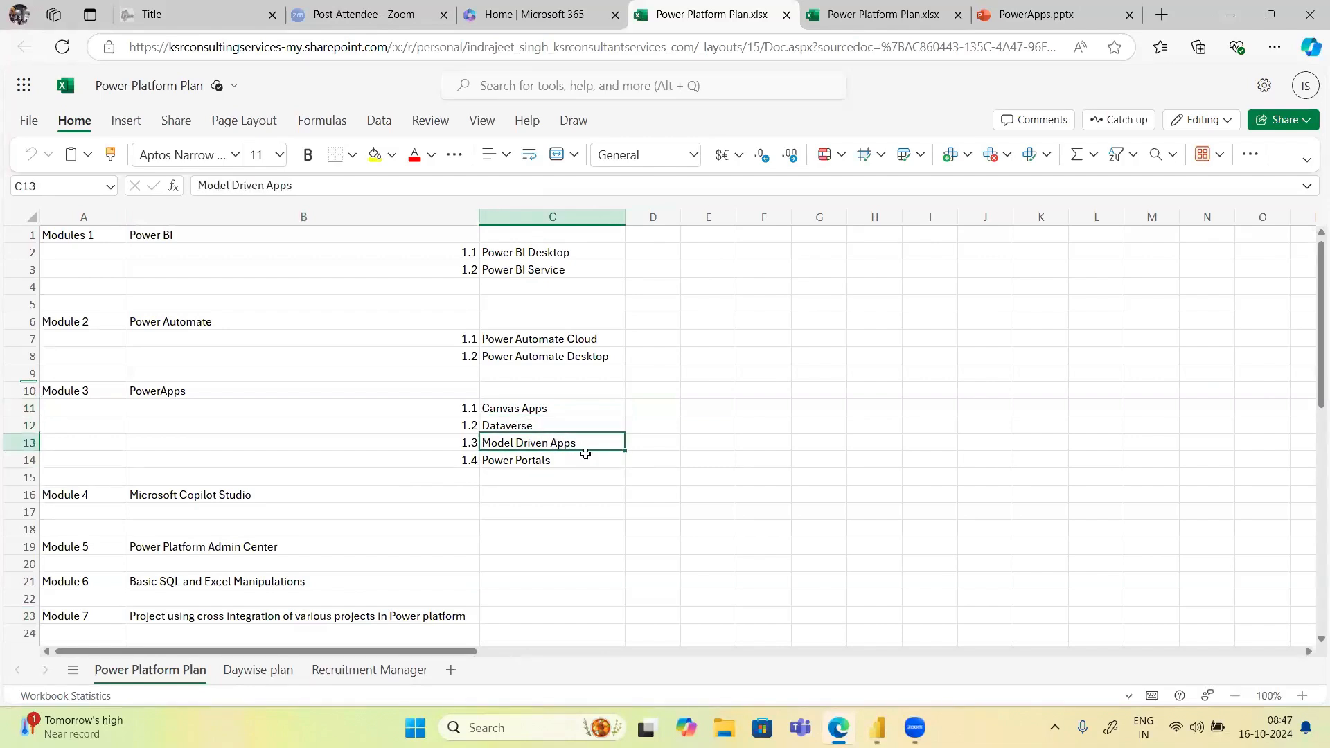
Point out Power Portals, the two Power Automate subtopics and Module 4, Microsoft Copilot Studio, in the module list
left_click(590, 462)
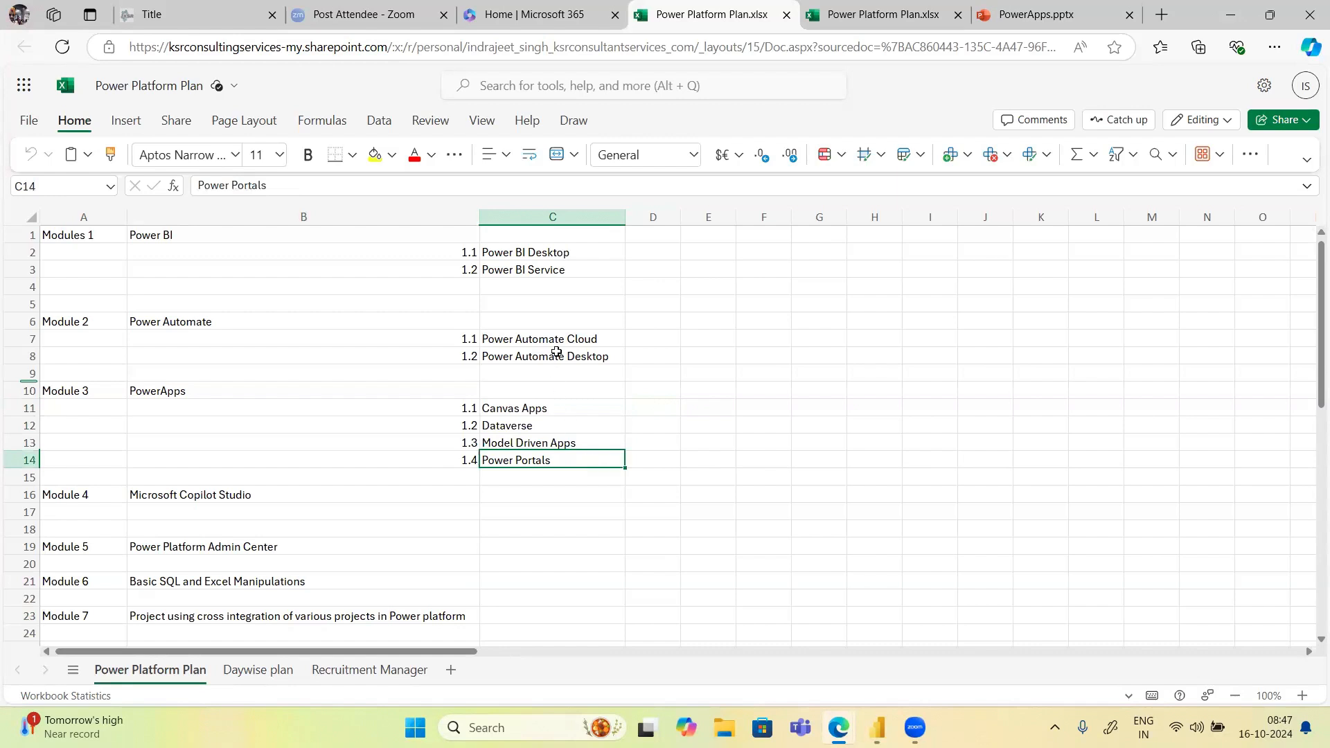
left_click_drag(560, 351, 569, 341)
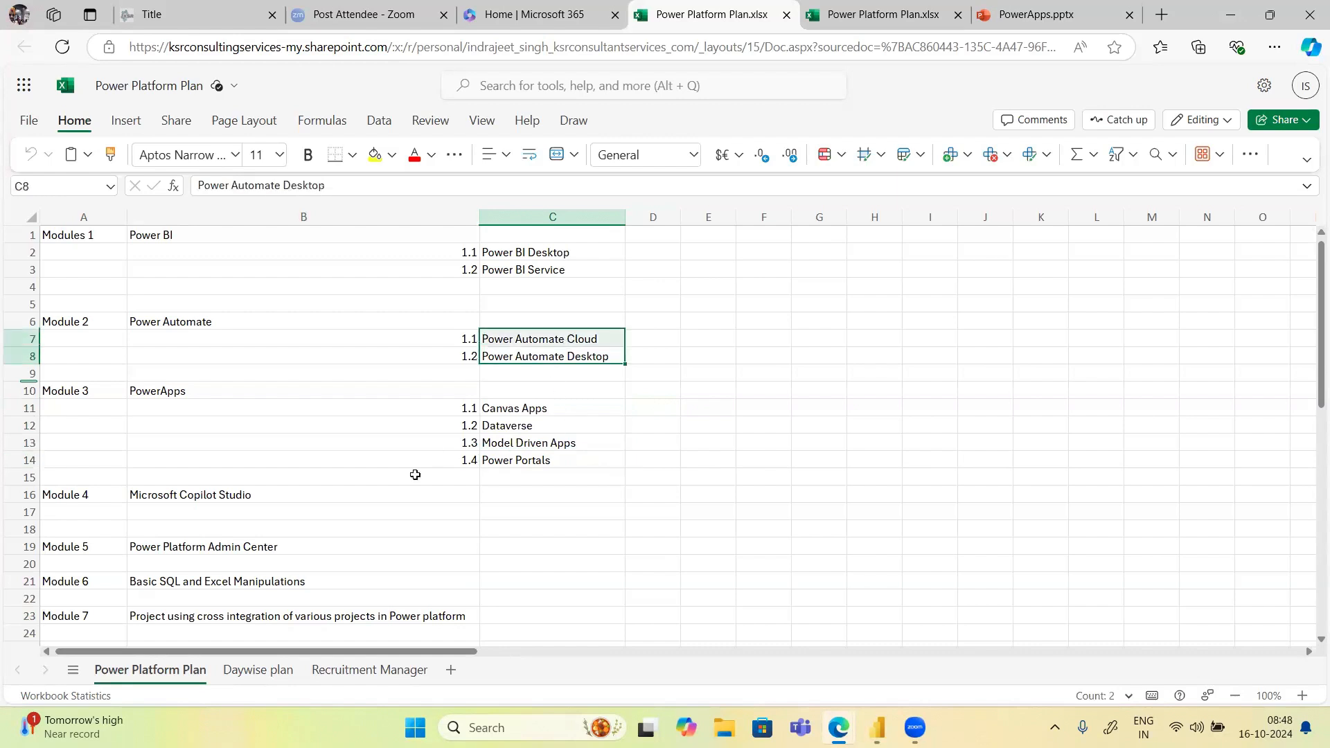
left_click(326, 507)
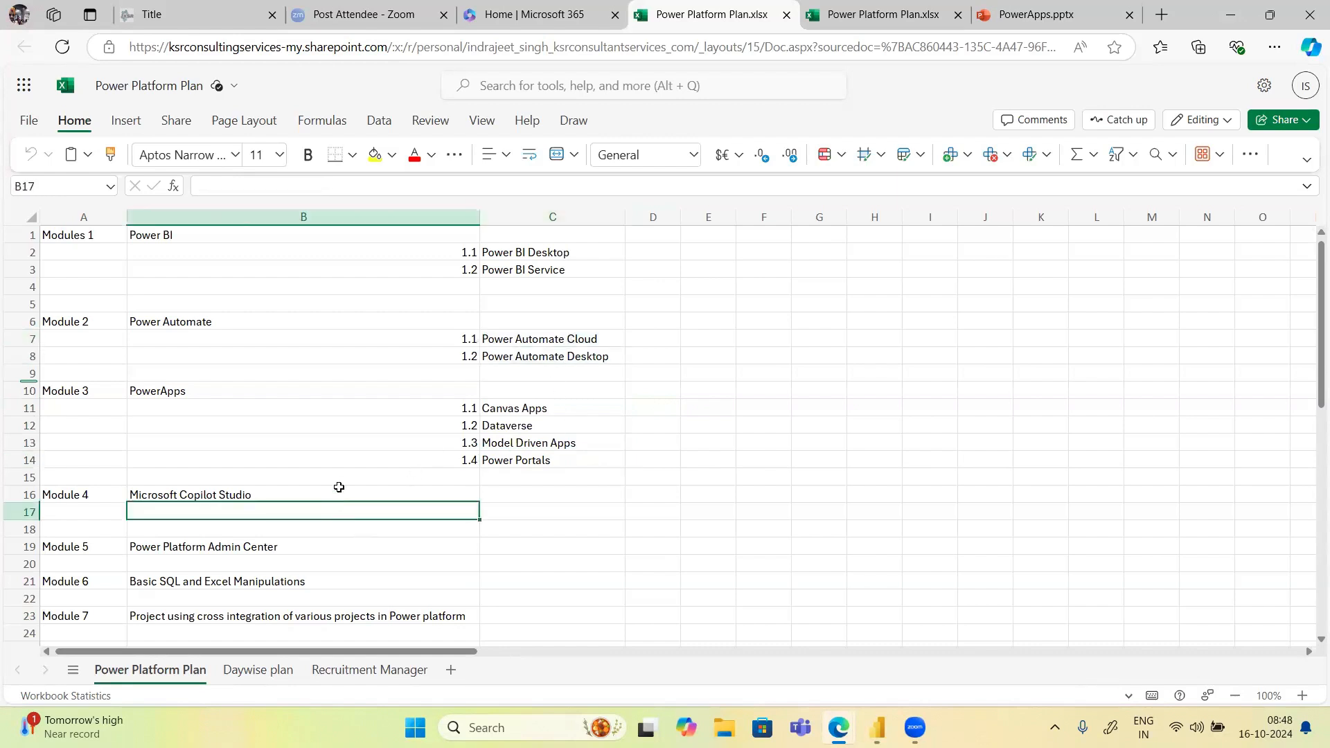
left_click(339, 487)
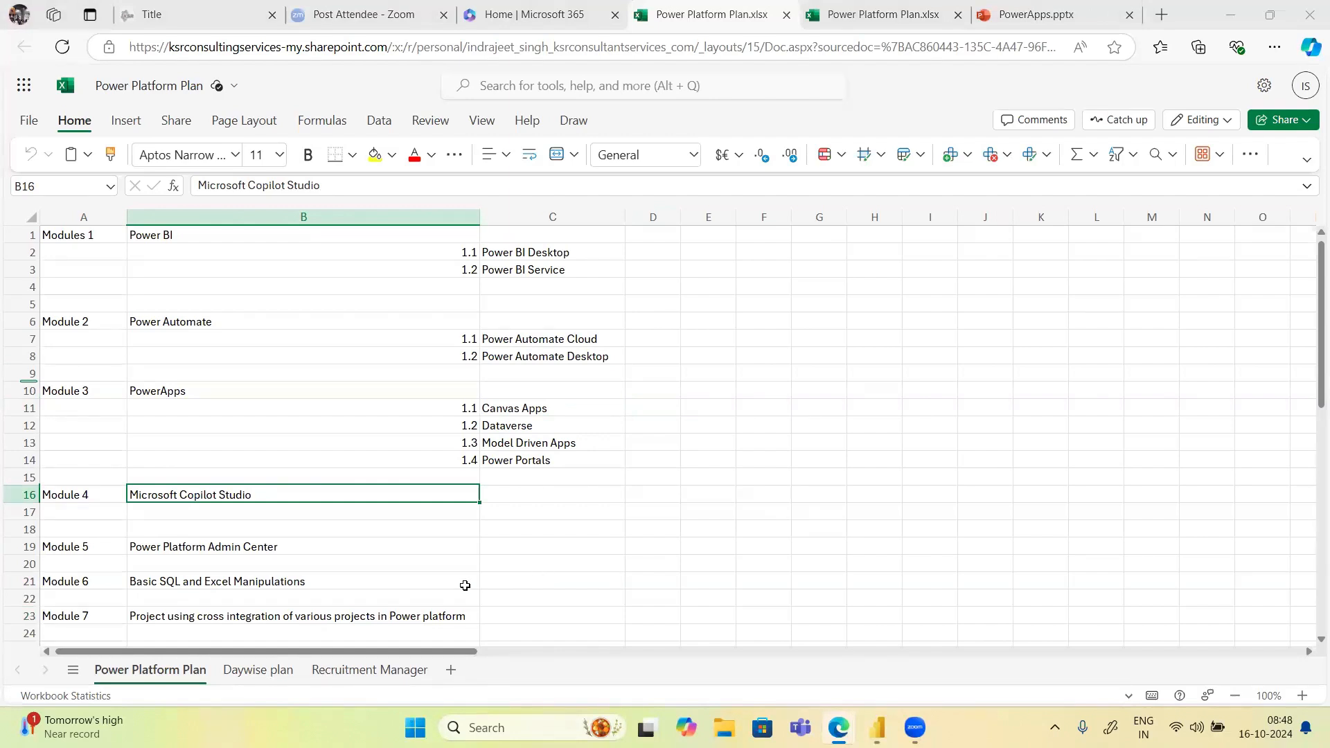
Show the Daywise plan sheet and go through the SQL Basics and Project days from Day 59 onward
left_click(268, 670)
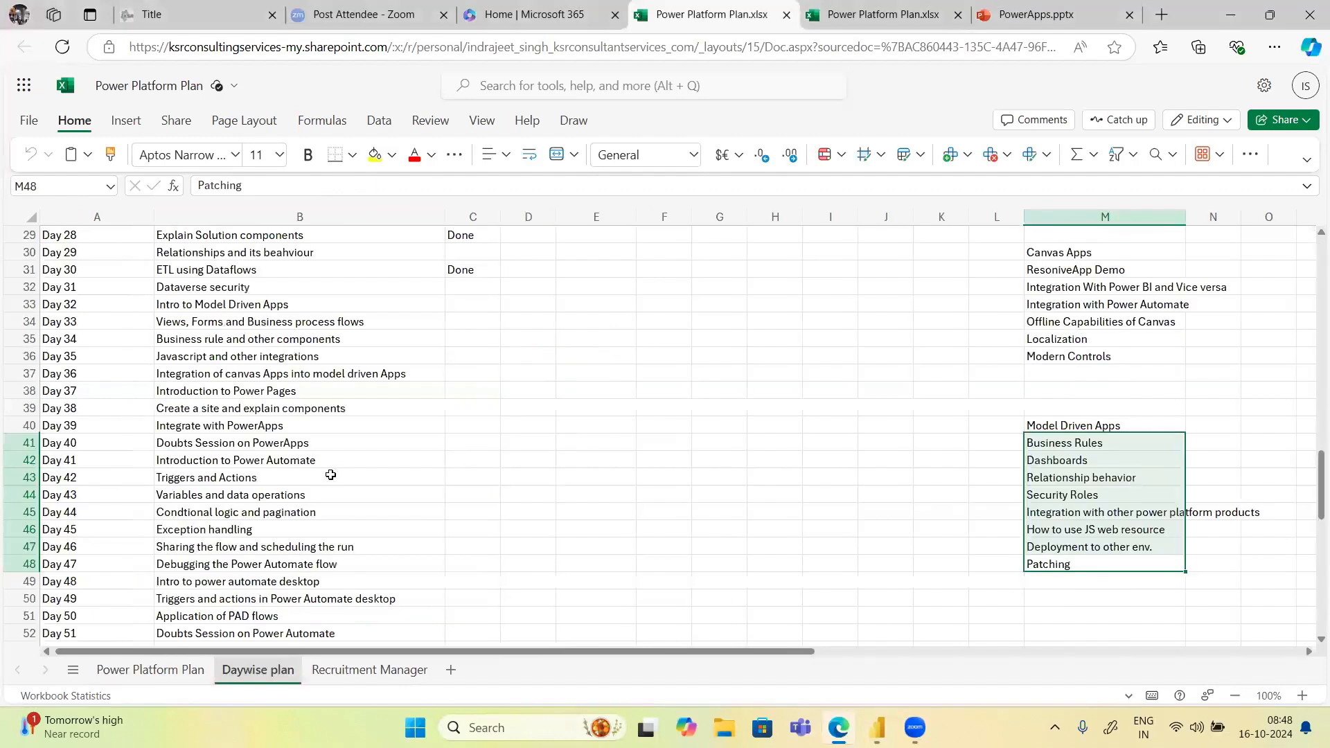
scroll(330, 470, "down", 6)
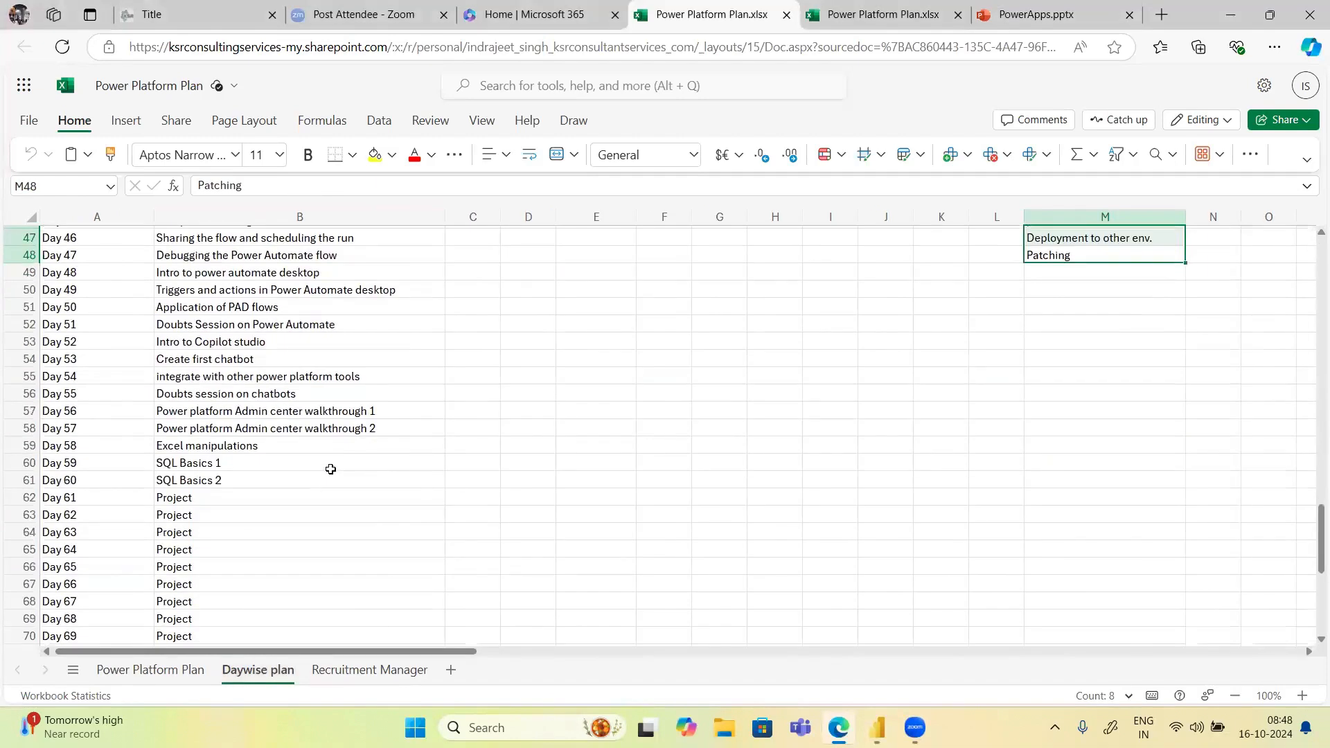
scroll(331, 471, "down", 1)
left_click(211, 427)
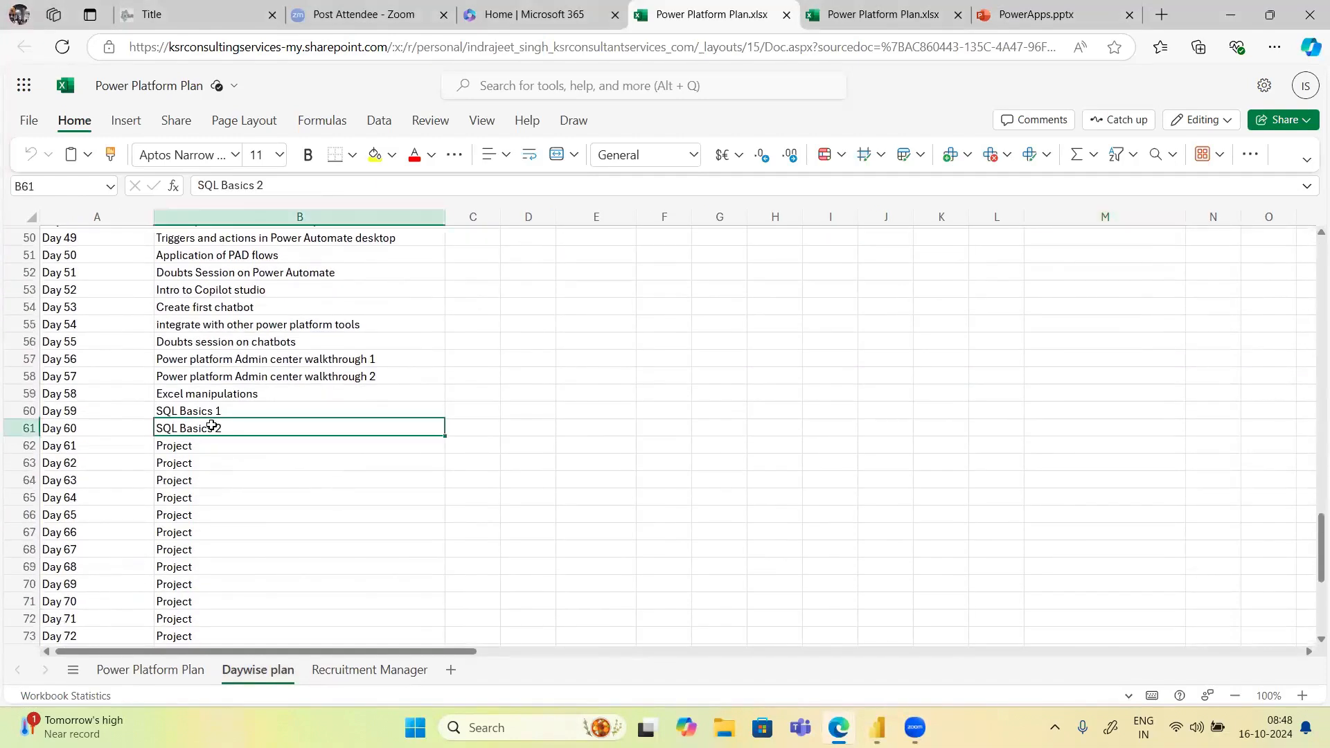
left_click(196, 513)
scroll(197, 513, "down", 4)
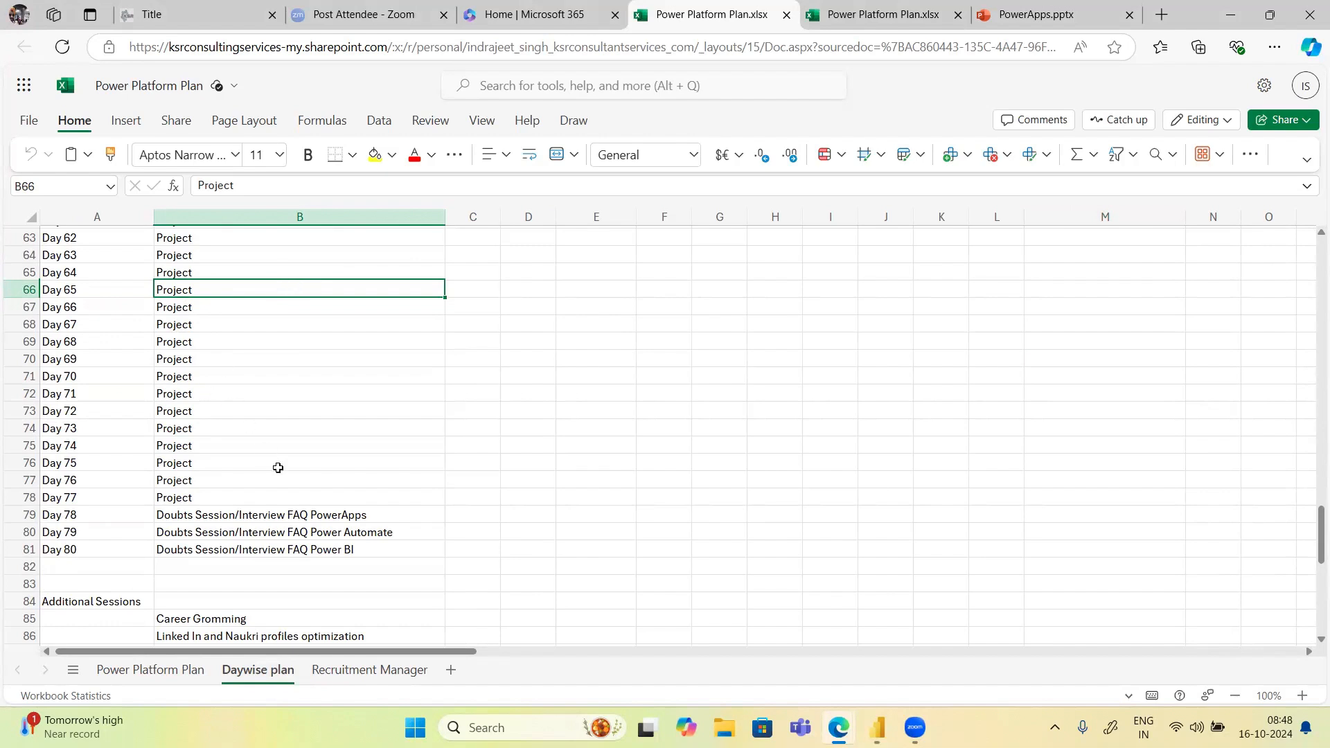
Go through the Doubts Session/Interview FAQ entries for PowerApps, Power Automate and Power BI on Days 78 to 80
left_click(348, 513)
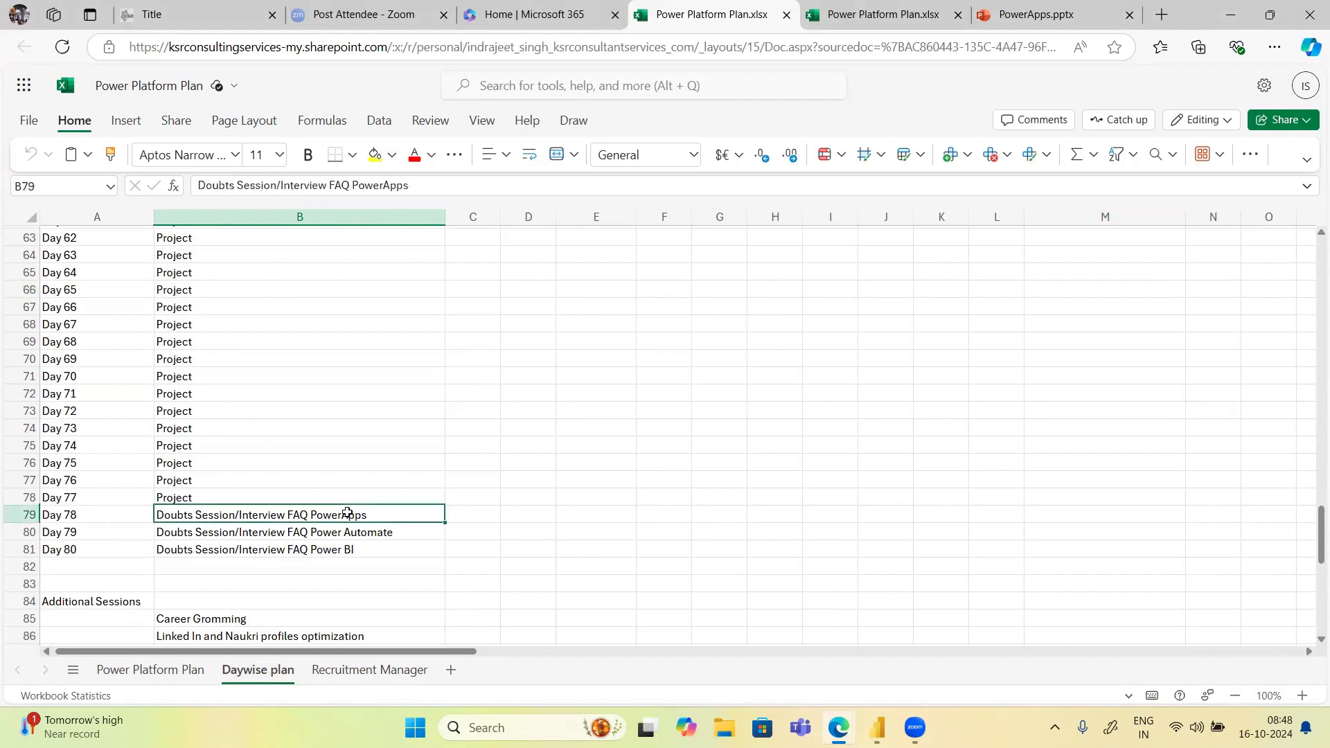
left_click(347, 531)
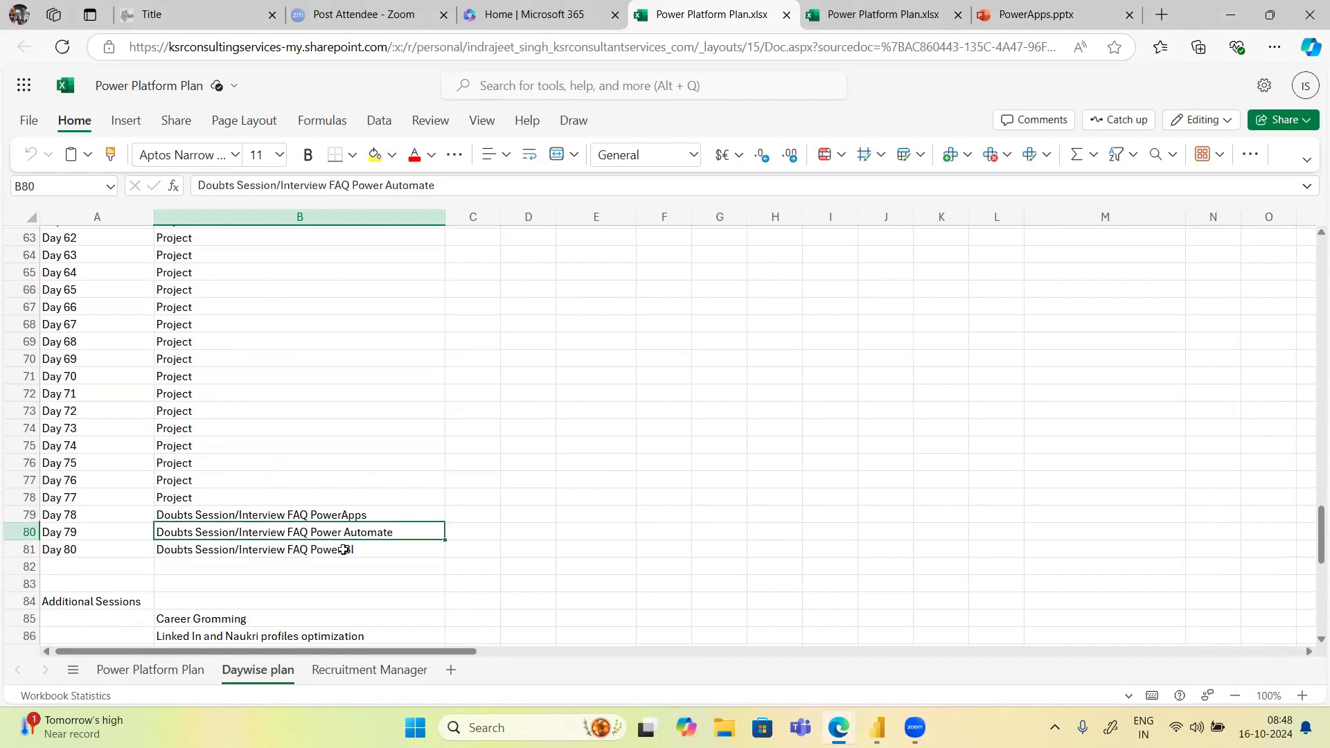
left_click(344, 550)
Review the Additional Sessions list, covering career grooming, profile optimization, portfolio making and resume making
scroll(344, 548, "down", 4)
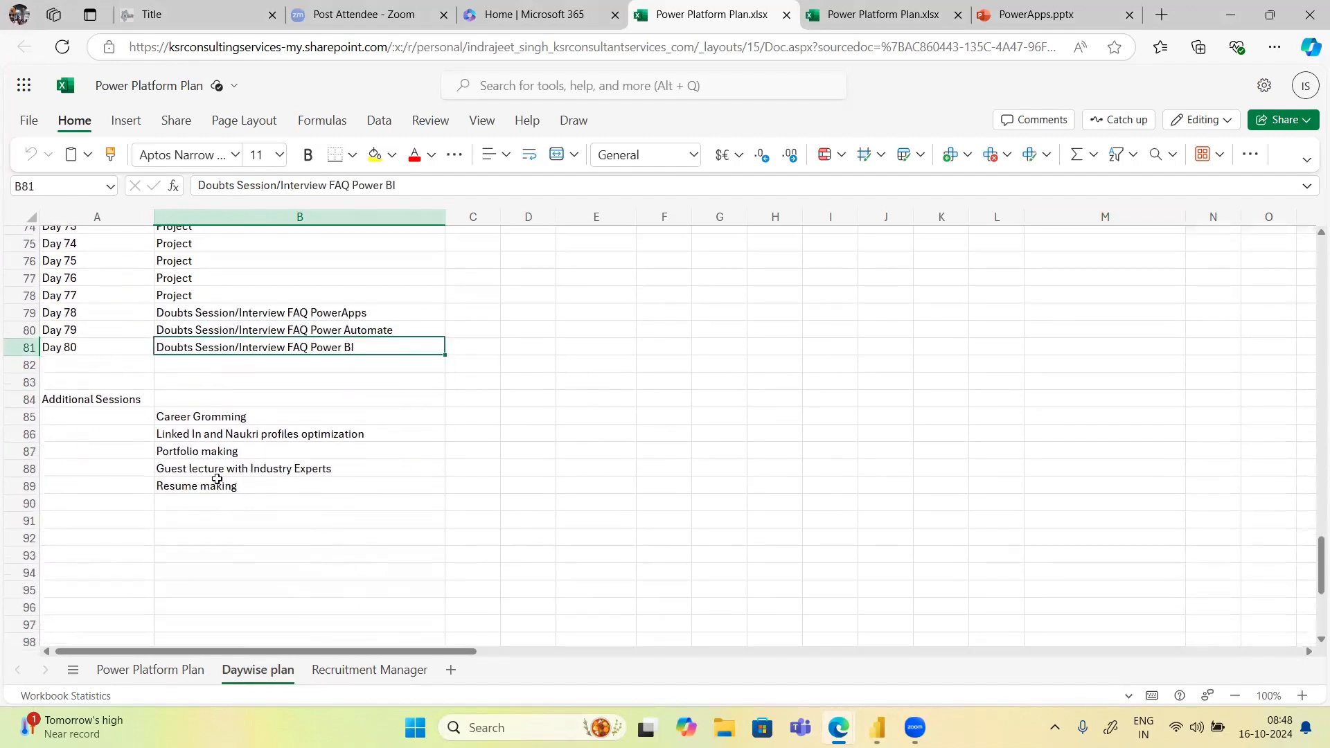
left_click(236, 430)
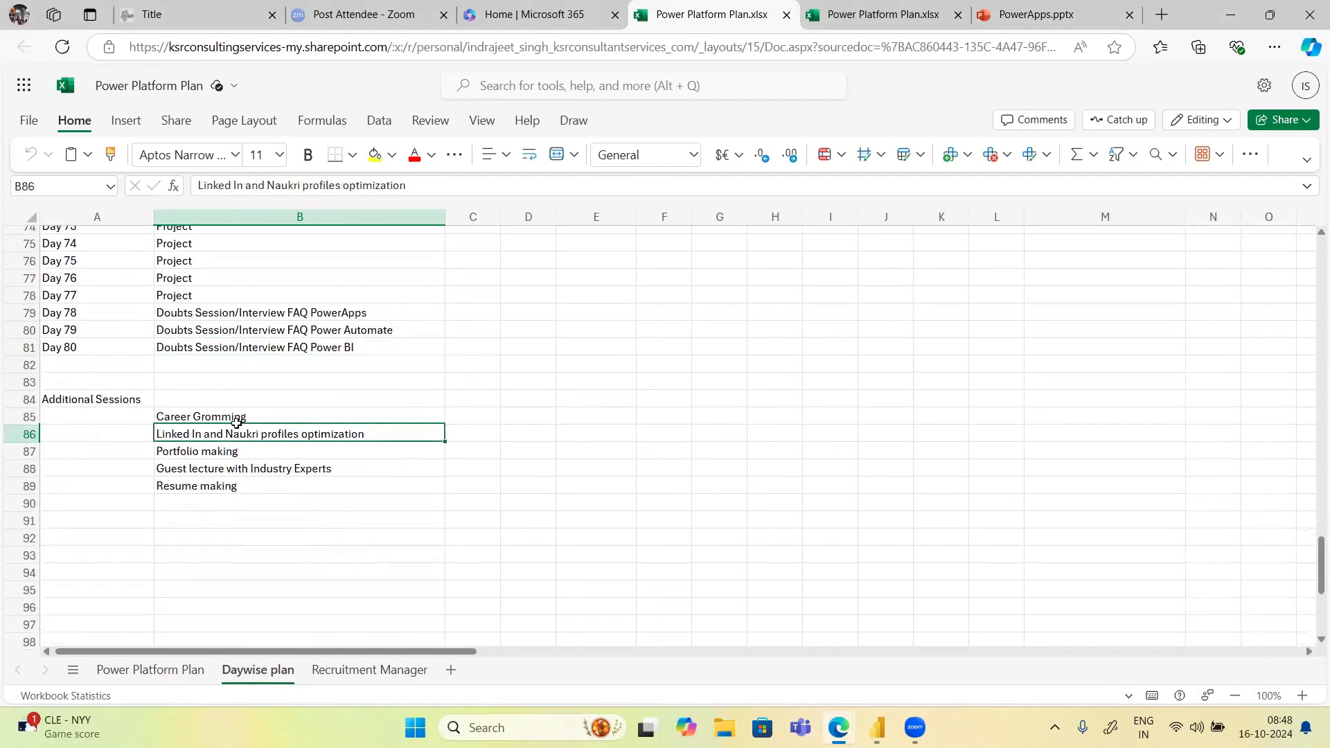
left_click(236, 422)
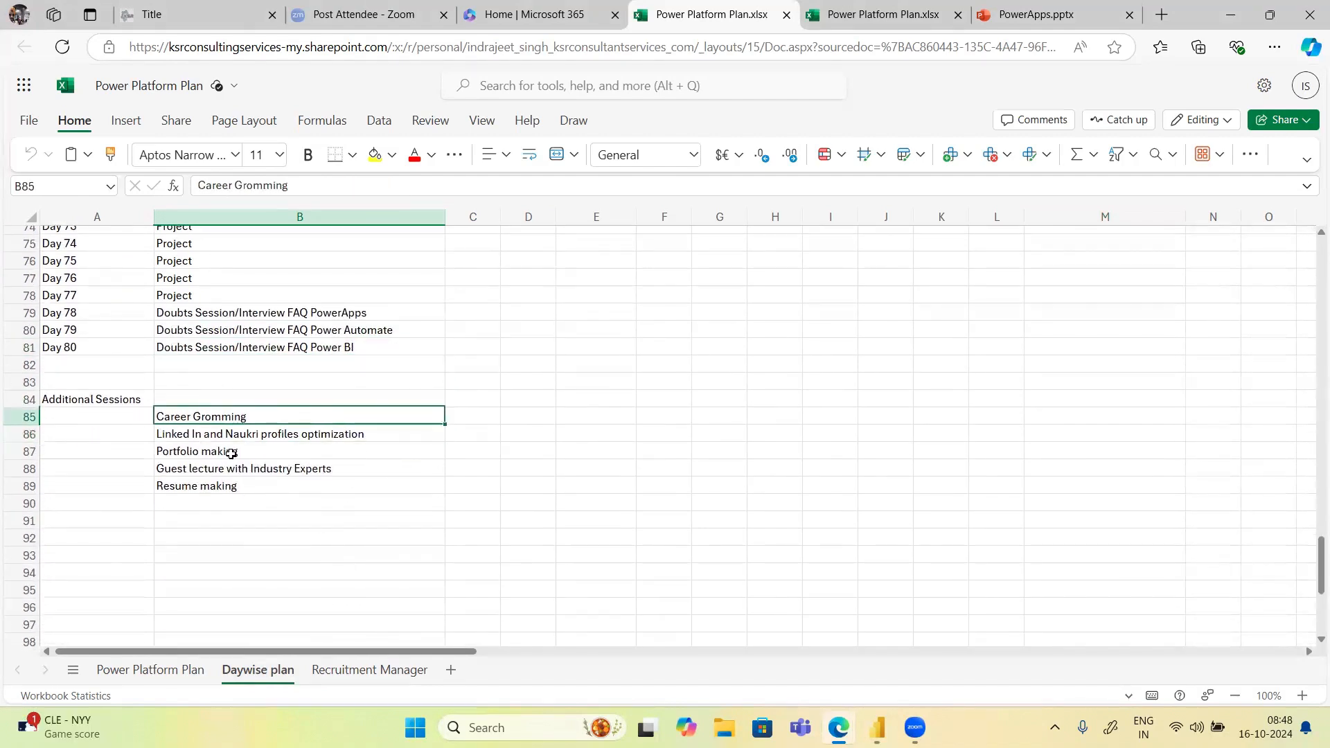
left_click(232, 454)
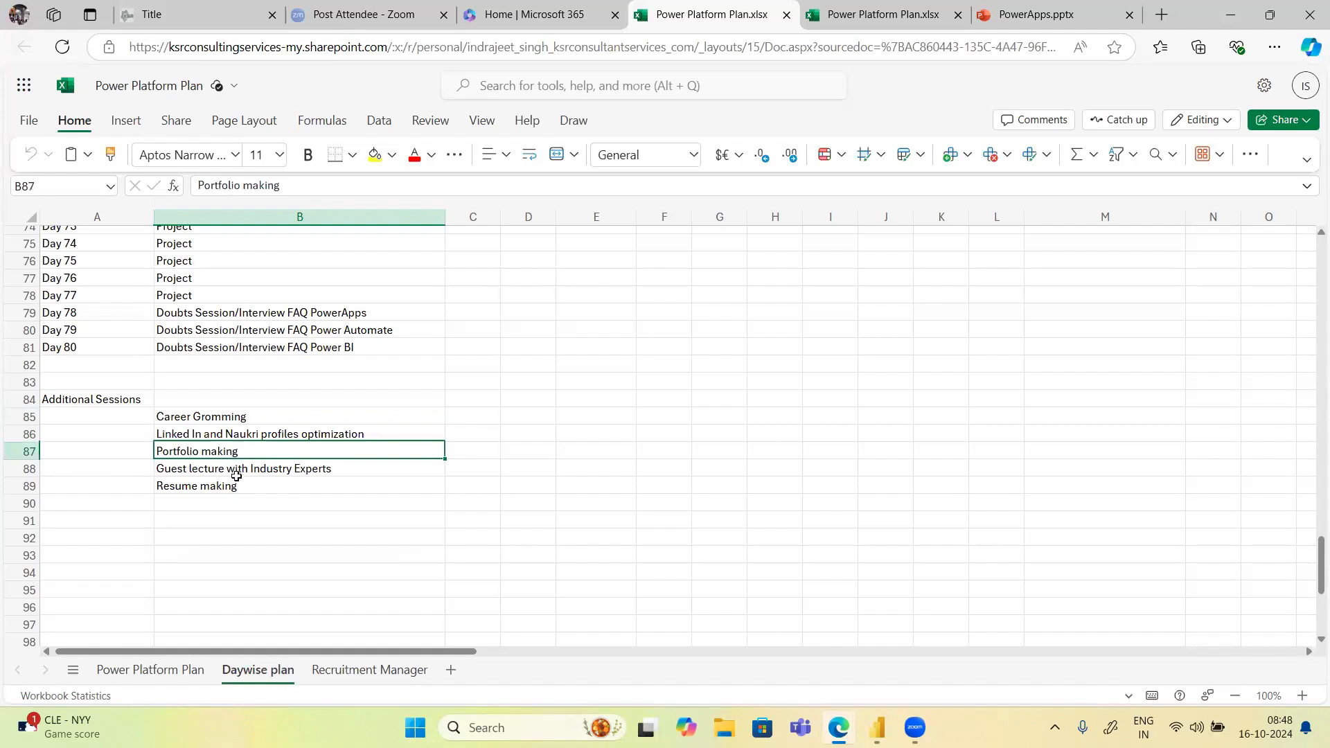
left_click(240, 485)
Look back over the earlier days of the Daywise plan, from the Power BI topics to the Canvas Apps and Dataverse sessions
scroll(240, 486, "up", 15)
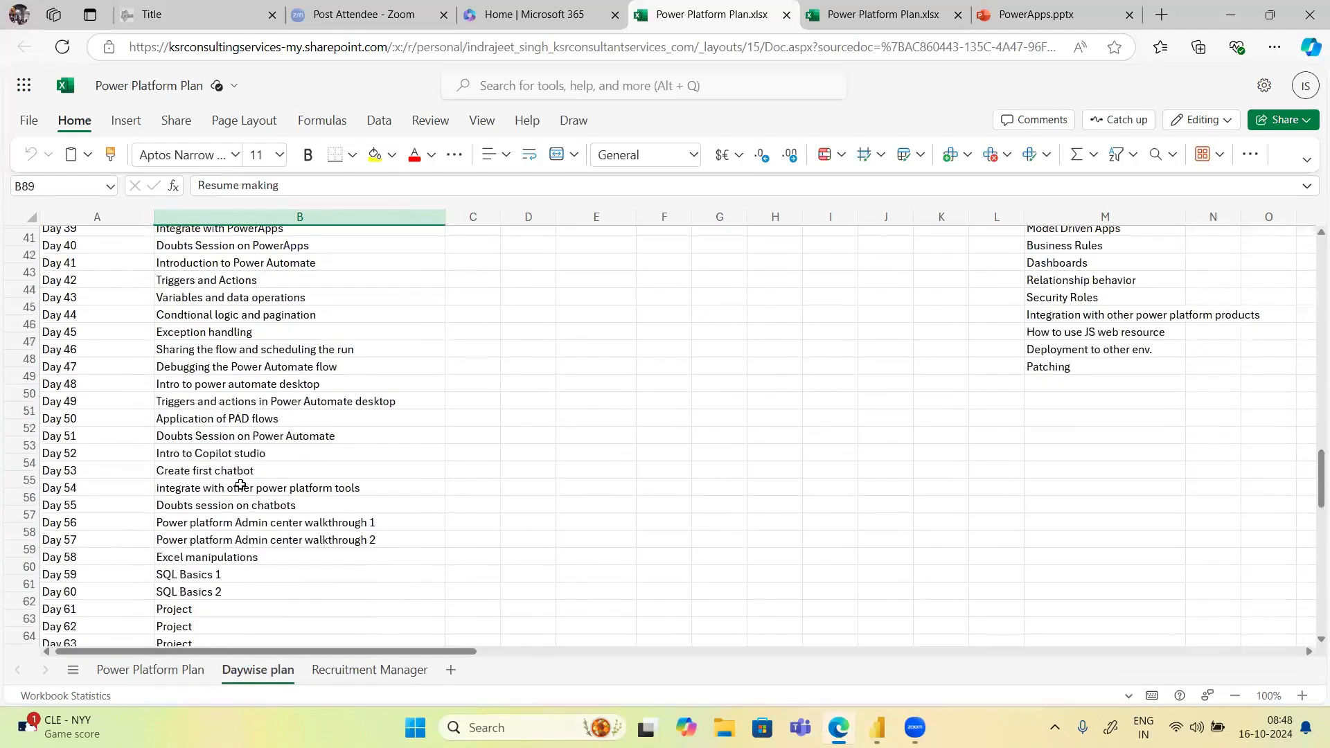
scroll(240, 485, "up", 3)
scroll(240, 485, "down", 12)
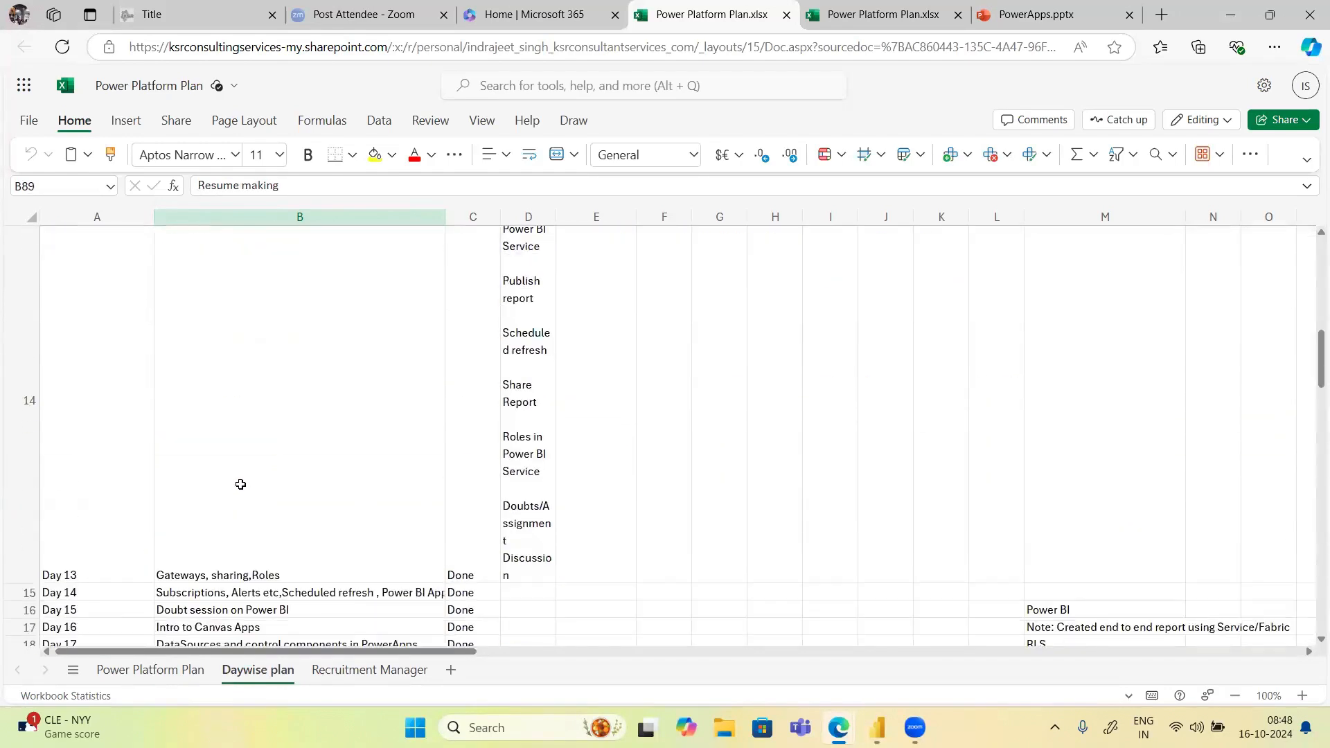
scroll(240, 484, "up", 2)
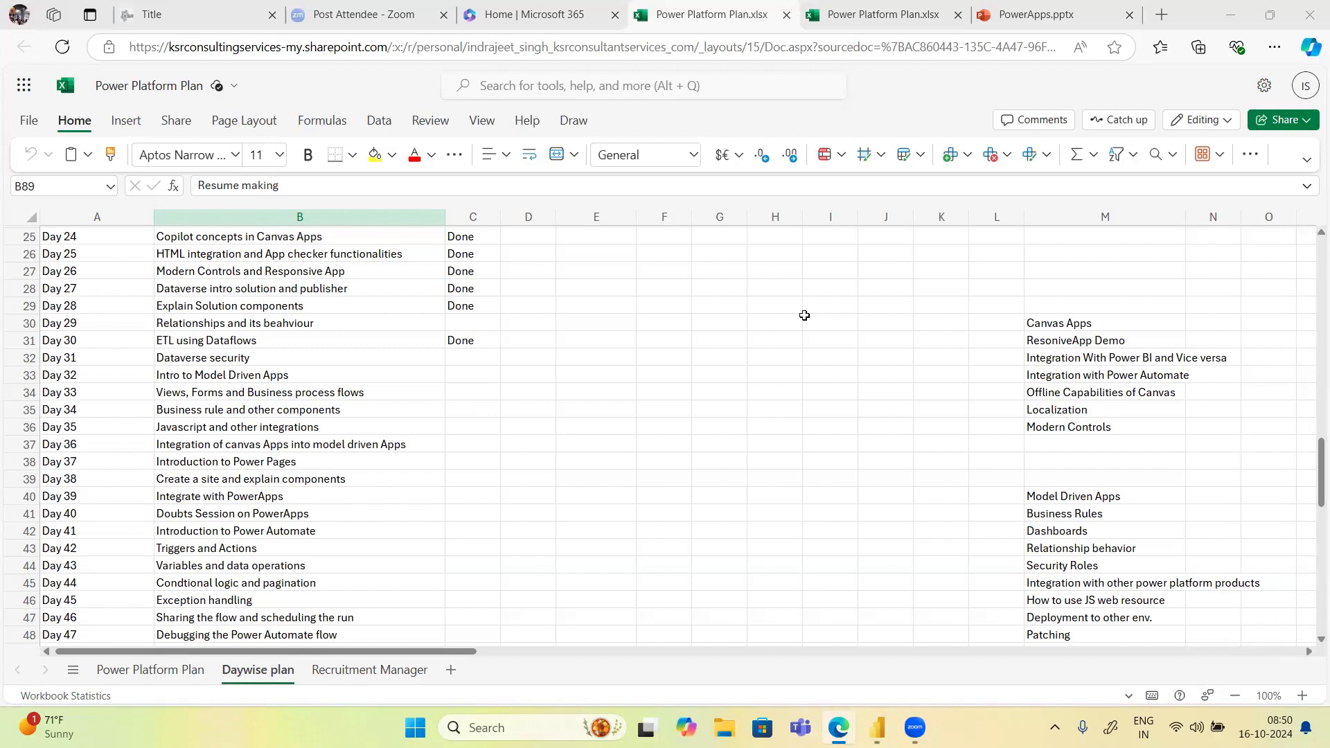
scroll(282, 374, "up", 10)
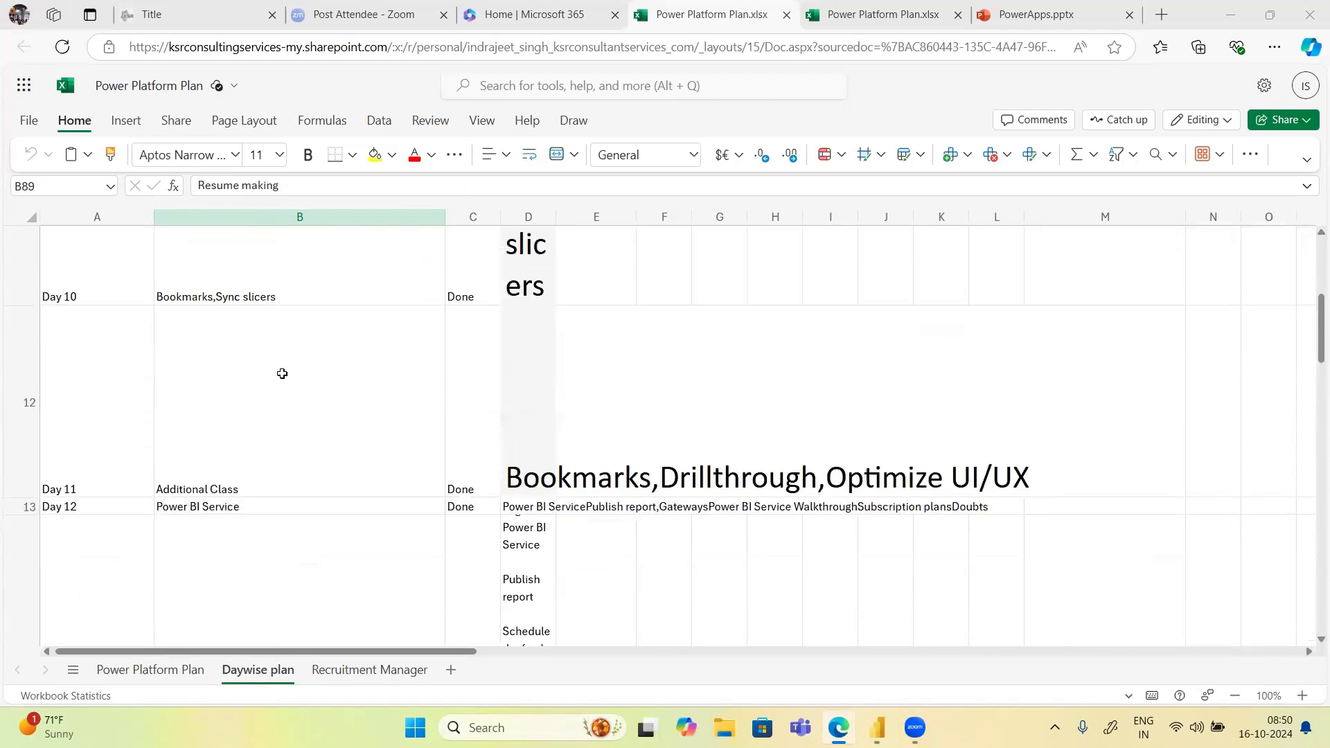
scroll(282, 374, "down", 10)
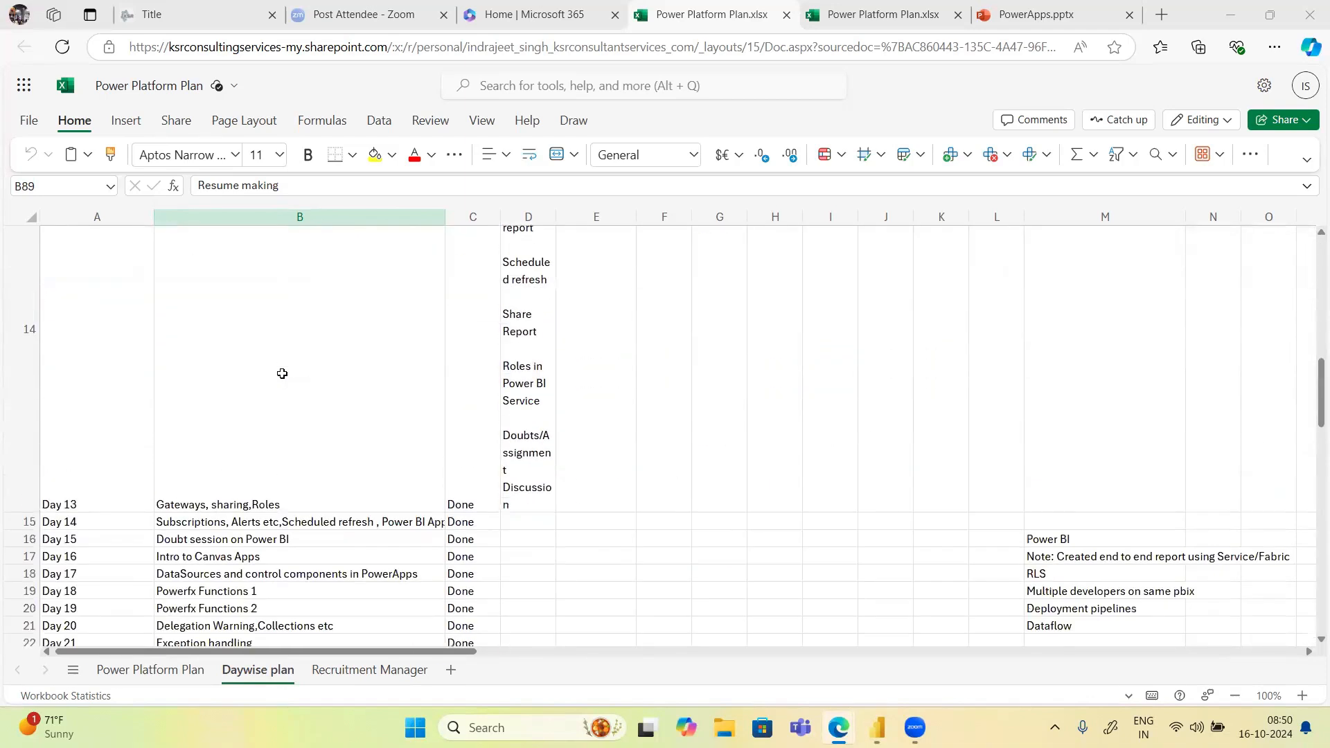
scroll(282, 374, "up", 10)
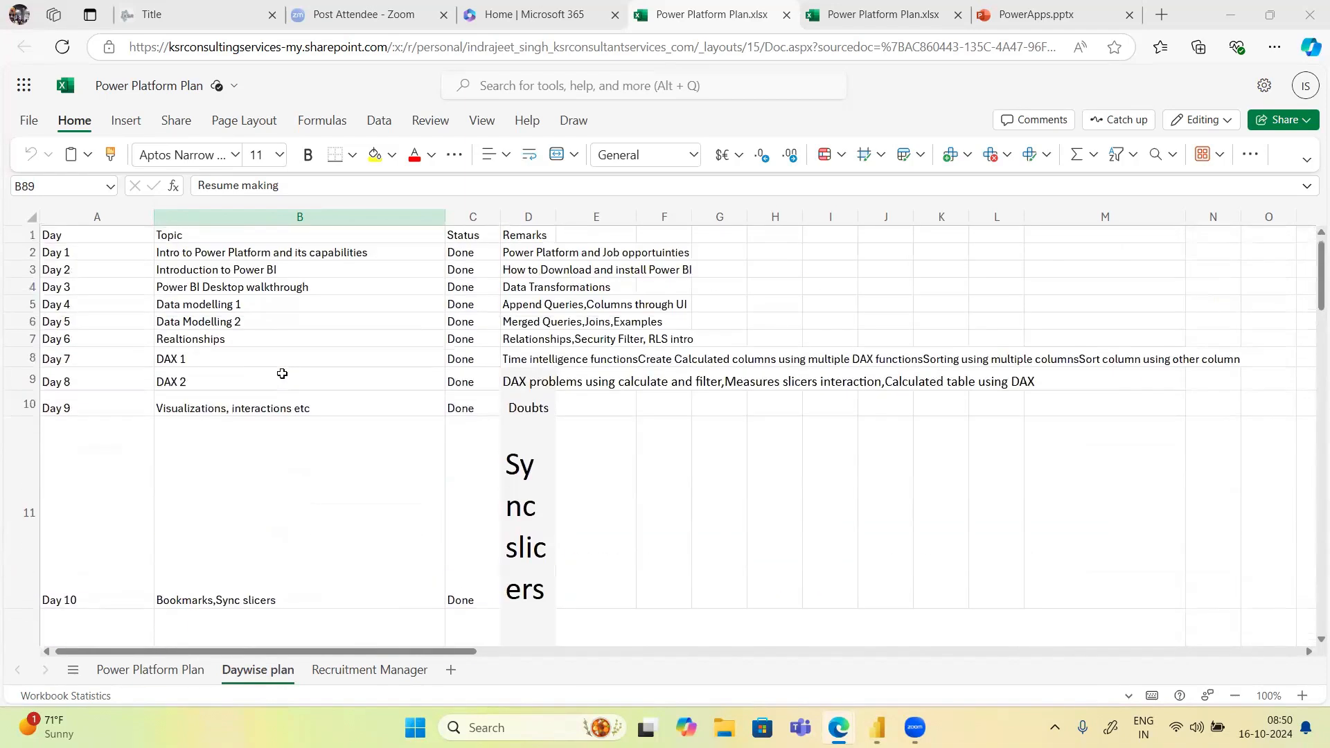
scroll(282, 374, "down", 5)
scroll(282, 374, "down", 10)
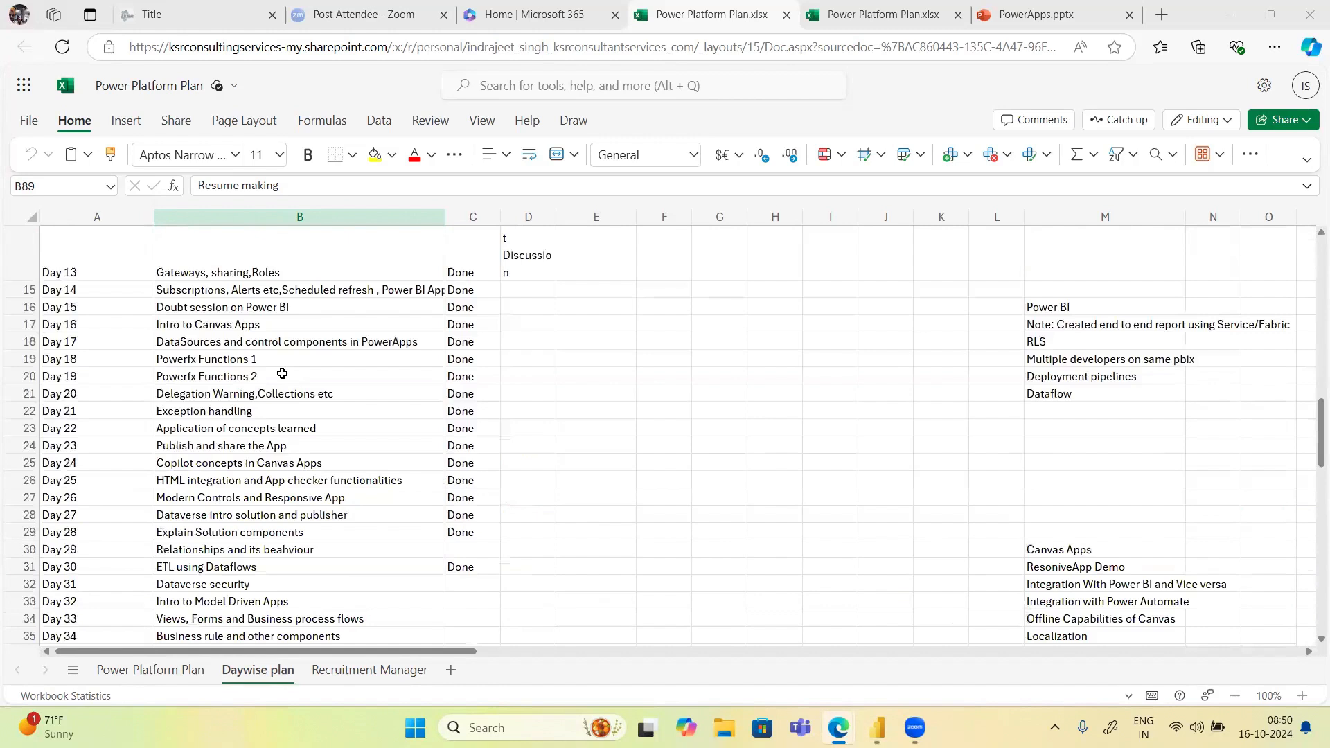